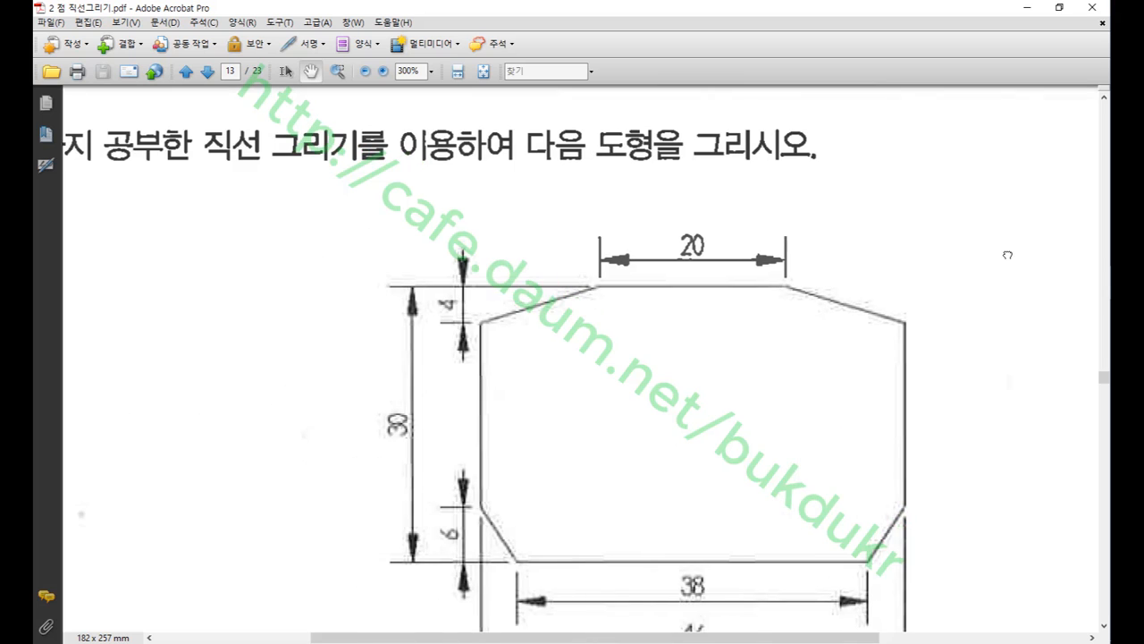
# Centre the dimensioned polygon on page 13 of the PDF and mark its upper 20 mm edge in red.
pyautogui.moveTo(786, 191)
pyautogui.mouseDown()
pyautogui.moveTo(947, 391)
pyautogui.moveTo(986, 367)
pyautogui.moveTo(548, 291)
pyautogui.mouseUp()
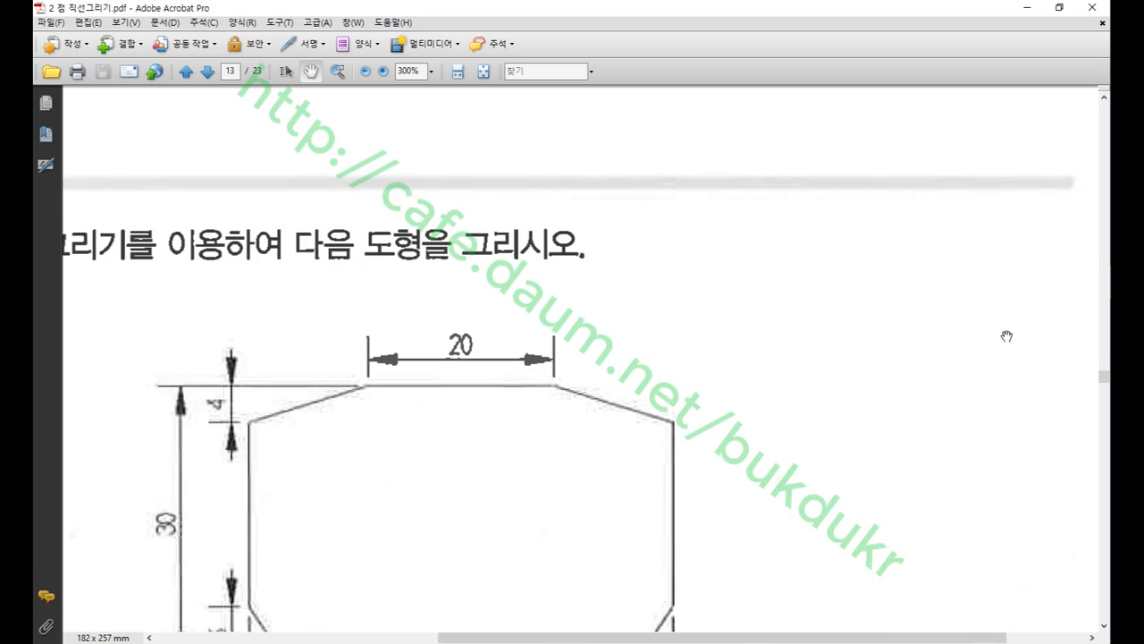
pyautogui.moveTo(1006, 332)
pyautogui.mouseDown()
pyautogui.moveTo(855, 390)
pyautogui.moveTo(960, 301)
pyautogui.mouseUp()
pyautogui.moveTo(723, 324)
pyautogui.mouseDown()
pyautogui.moveTo(761, 317)
pyautogui.moveTo(808, 248)
pyautogui.mouseUp()
pyautogui.moveTo(742, 309)
pyautogui.mouseDown()
pyautogui.moveTo(917, 313)
pyautogui.moveTo(826, 274)
pyautogui.moveTo(983, 314)
pyautogui.mouseUp()
pyautogui.moveTo(521, 296)
pyautogui.mouseDown()
pyautogui.moveTo(738, 327)
pyautogui.moveTo(473, 277)
pyautogui.moveTo(563, 400)
pyautogui.moveTo(422, 242)
pyautogui.mouseUp()
pyautogui.moveTo(581, 350)
pyautogui.mouseDown()
pyautogui.moveTo(539, 330)
pyautogui.moveTo(537, 311)
pyautogui.mouseUp()
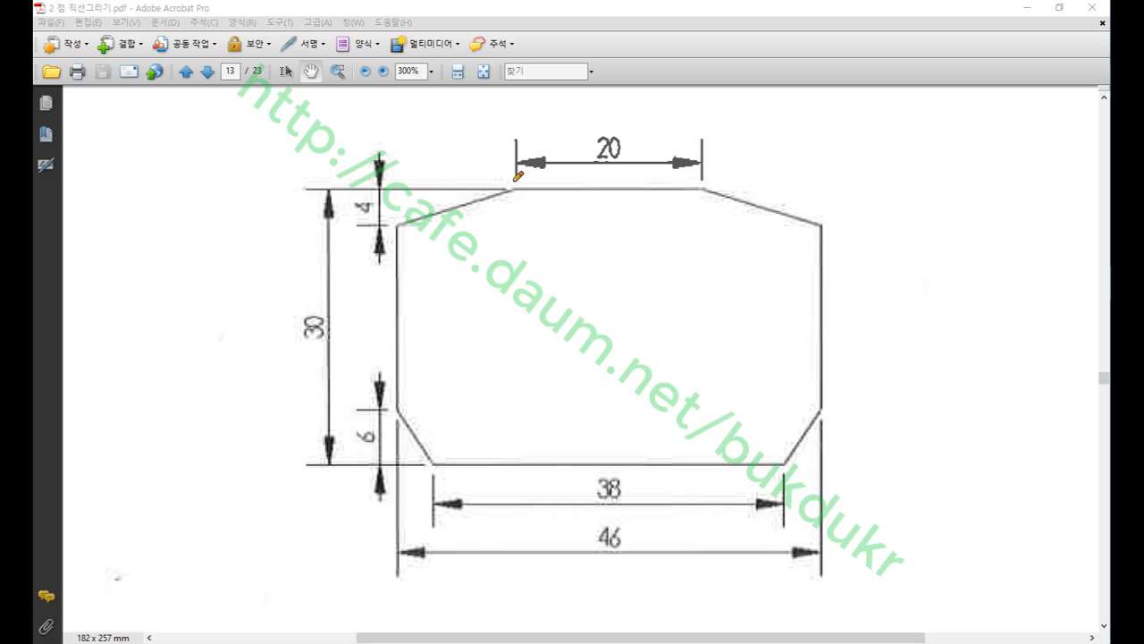
pyautogui.moveTo(514, 182); pyautogui.dragTo(514, 189)
pyautogui.moveTo(700, 181); pyautogui.dragTo(702, 194)
pyautogui.moveTo(515, 185); pyautogui.dragTo(704, 188)
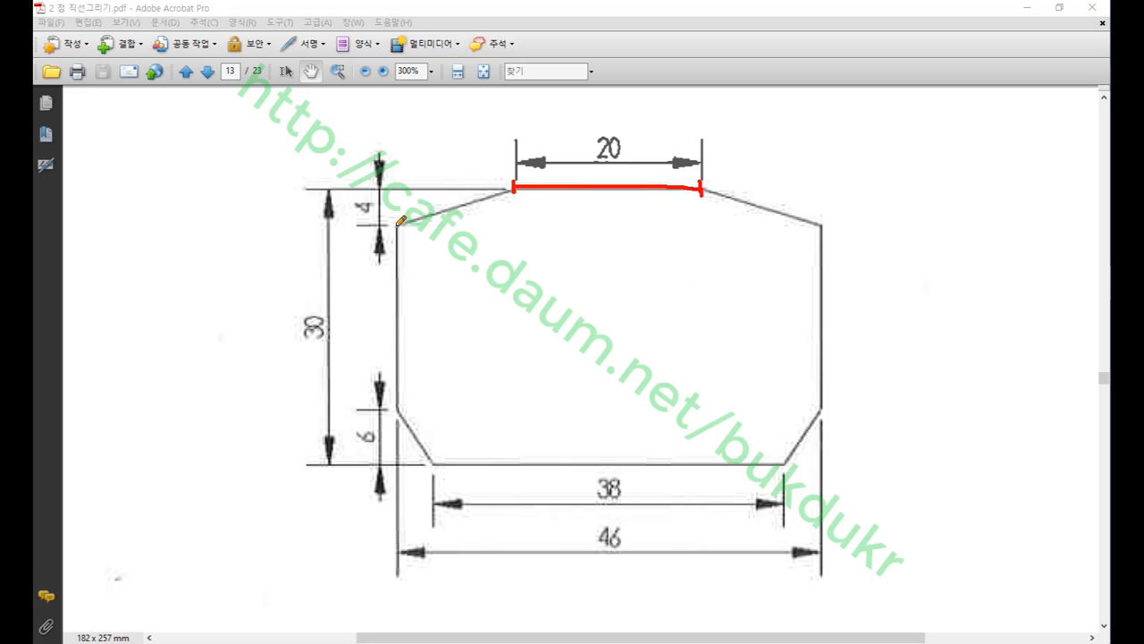
# Mark the sloped edge at the figure's upper left with its endpoints and offset notes, and clear all markings.
pyautogui.moveTo(399, 223)
pyautogui.mouseDown()
pyautogui.moveTo(466, 210)
pyautogui.moveTo(517, 180)
pyautogui.mouseUp()
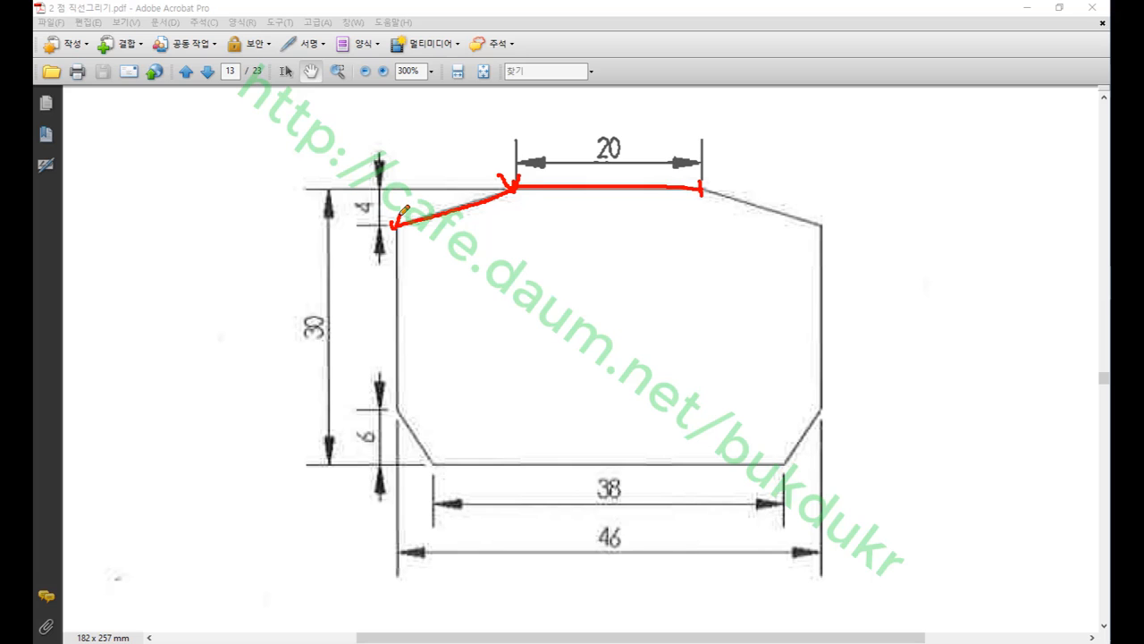
pyautogui.moveTo(399, 223); pyautogui.dragTo(395, 229)
pyautogui.moveTo(514, 142); pyautogui.dragTo(511, 188)
pyautogui.moveTo(406, 148); pyautogui.dragTo(406, 201)
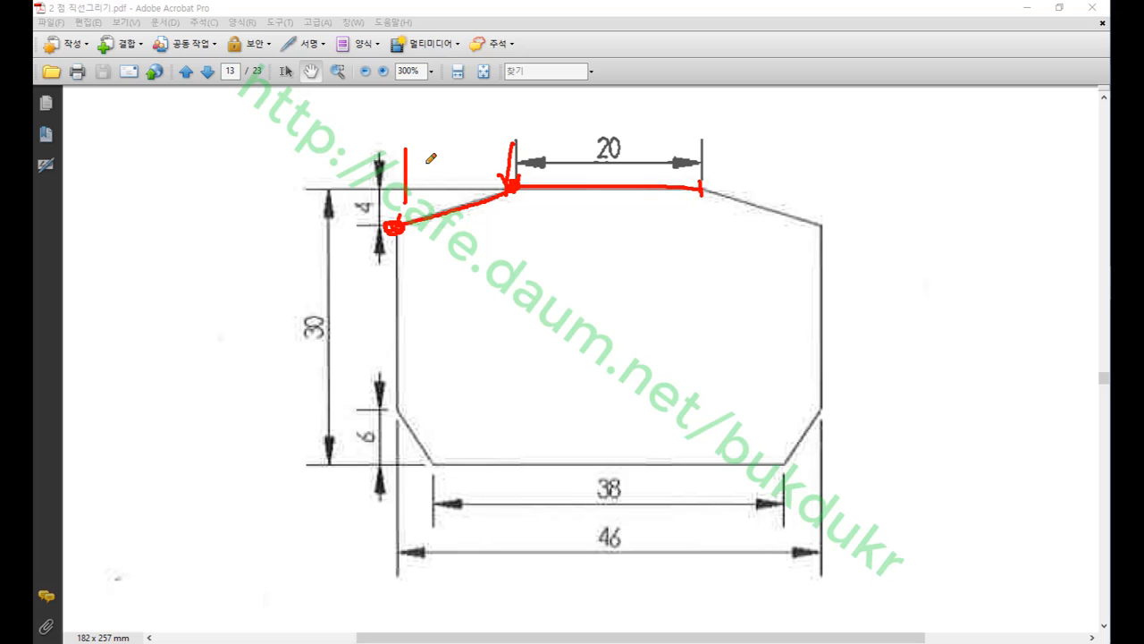
pyautogui.moveTo(424, 163)
pyautogui.mouseDown()
pyautogui.moveTo(492, 170)
pyautogui.moveTo(475, 170)
pyautogui.mouseUp()
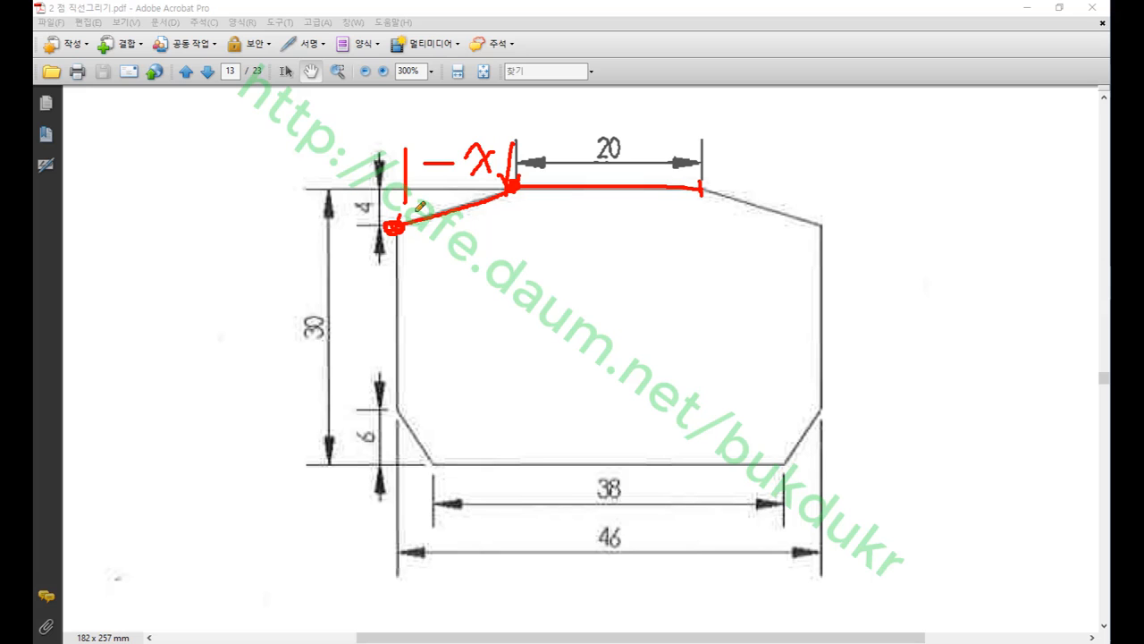
pyautogui.moveTo(396, 192); pyautogui.dragTo(438, 192)
pyautogui.moveTo(409, 230)
pyautogui.mouseDown()
pyautogui.moveTo(526, 214)
pyautogui.moveTo(528, 239)
pyautogui.mouseUp()
pyautogui.rightClick(901, 176)
pyautogui.click(927, 330)
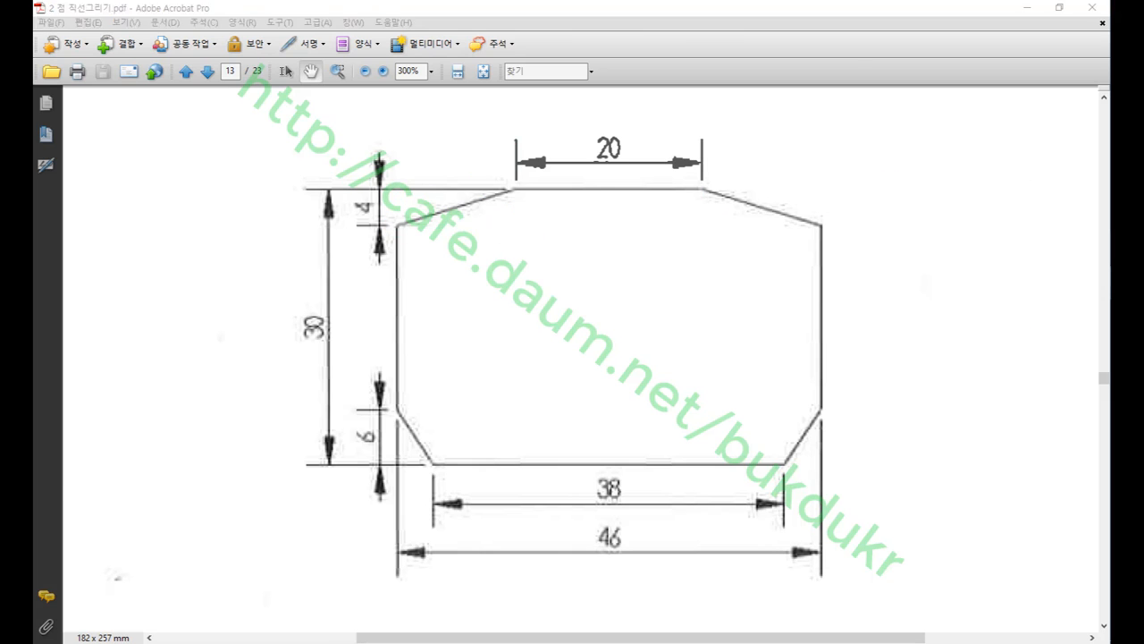
# Switch to Mastercam and draw a horizontal two-point line 20 mm long above the X axis.
pyautogui.hotkey('alt', 'Tab')
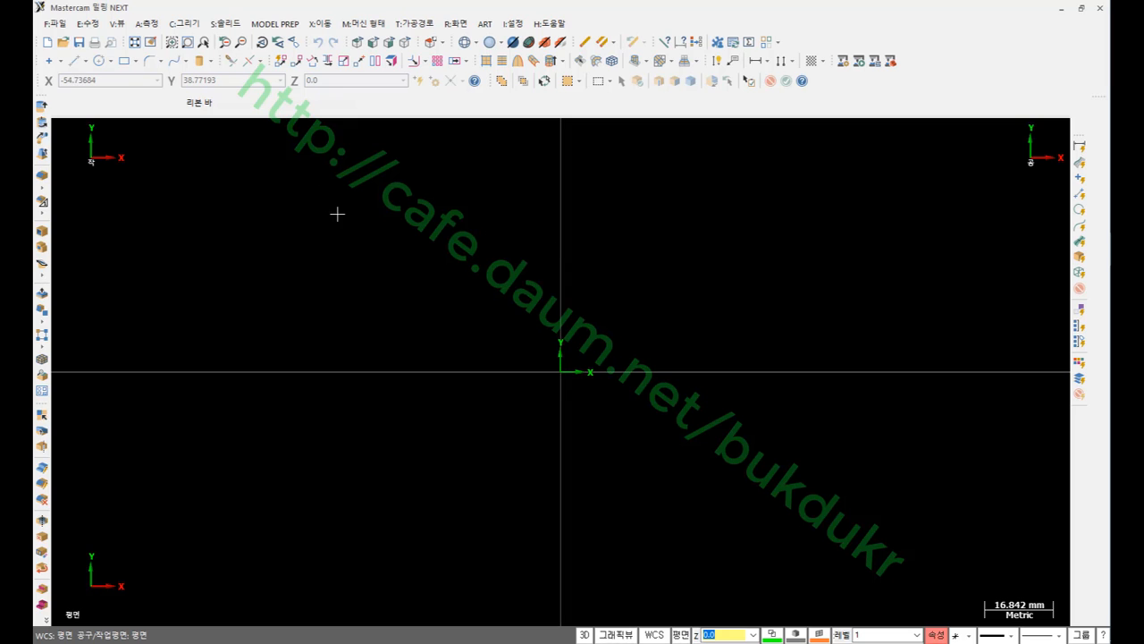
pyautogui.click(195, 26)
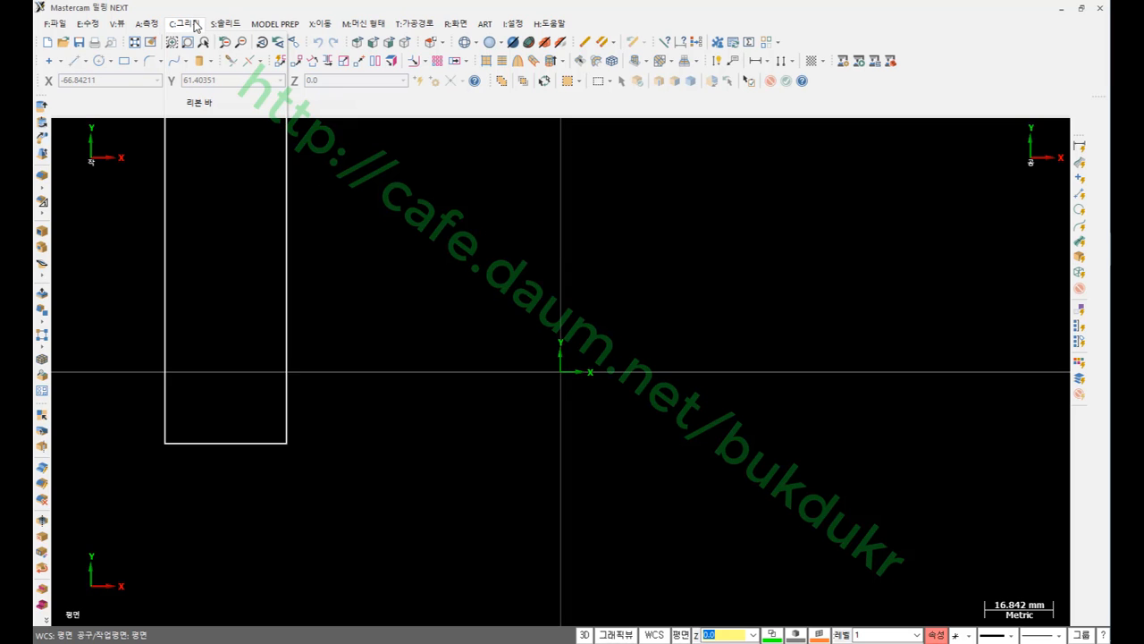
pyautogui.moveTo(259, 59)
pyautogui.click(331, 59)
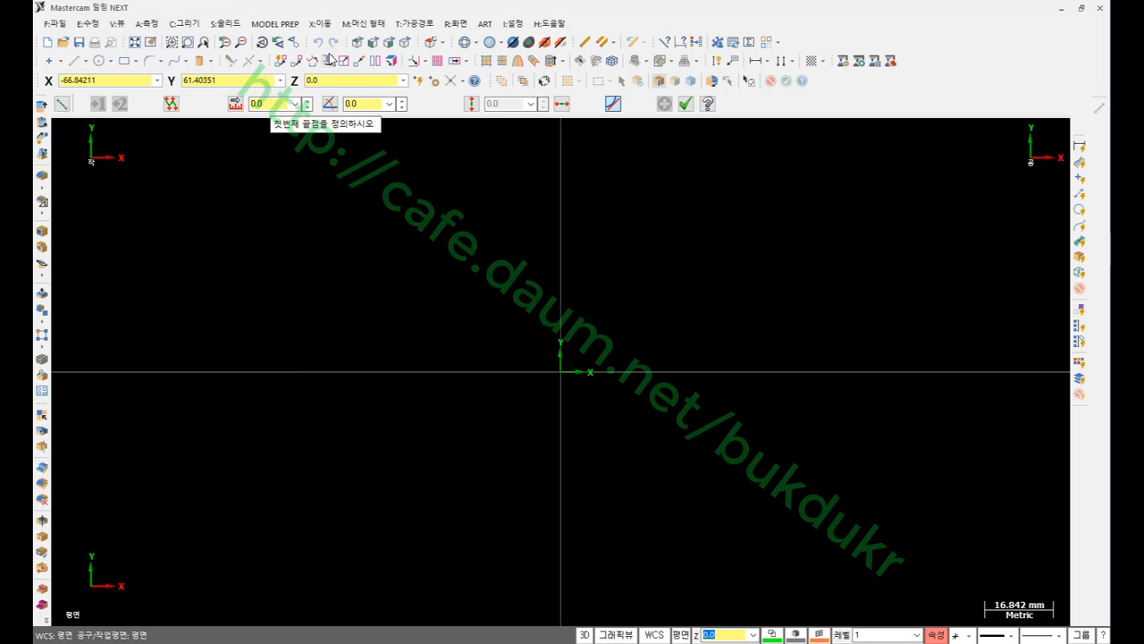
pyautogui.scroll(-3, 207, 360)
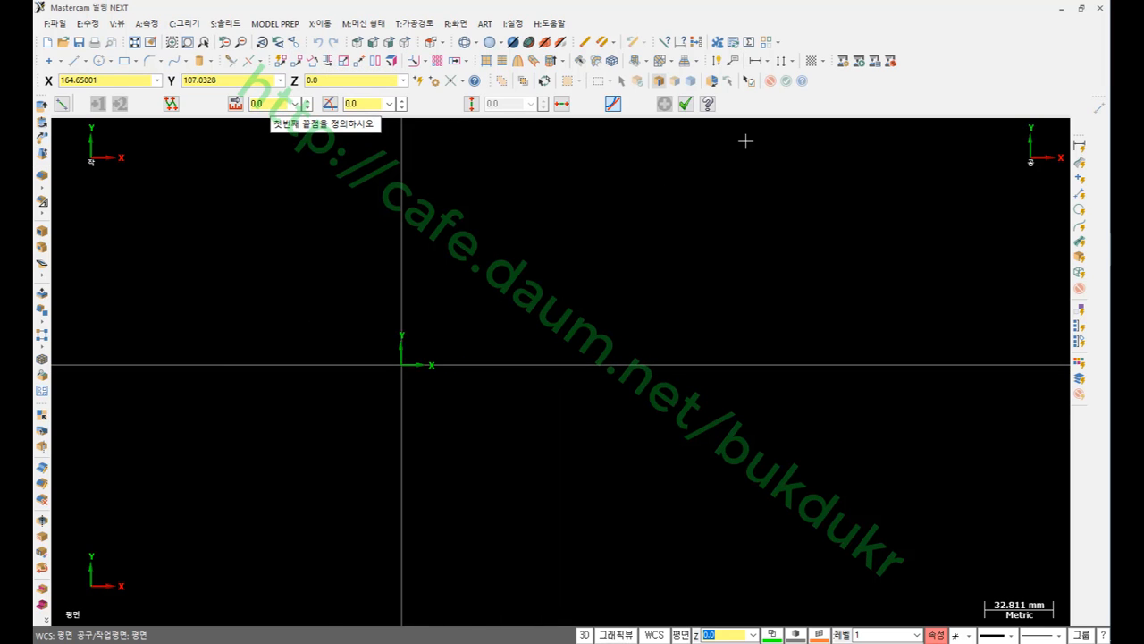
pyautogui.scroll(1, 746, 140)
pyautogui.click(583, 206)
pyautogui.click(725, 214)
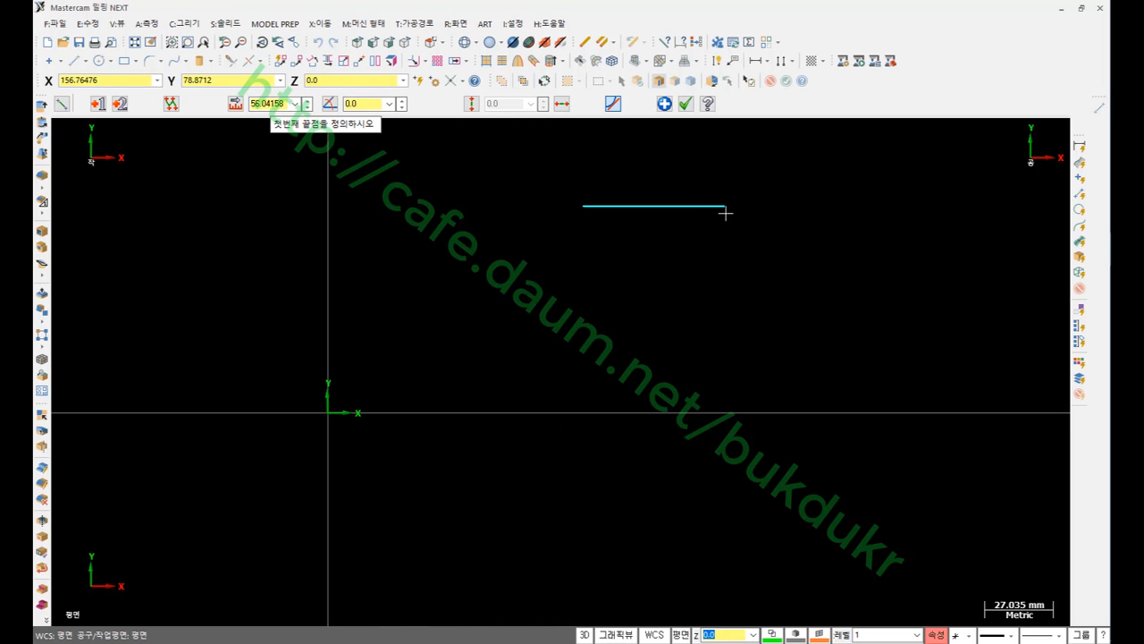
pyautogui.write('l')
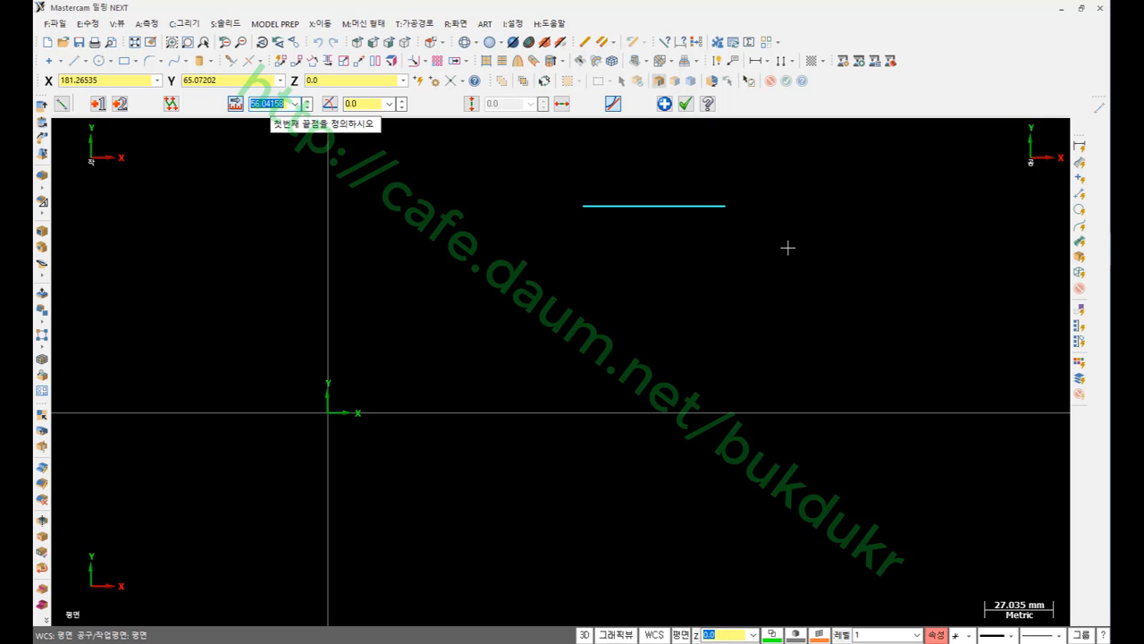
pyautogui.write('20')
pyautogui.press('Return')
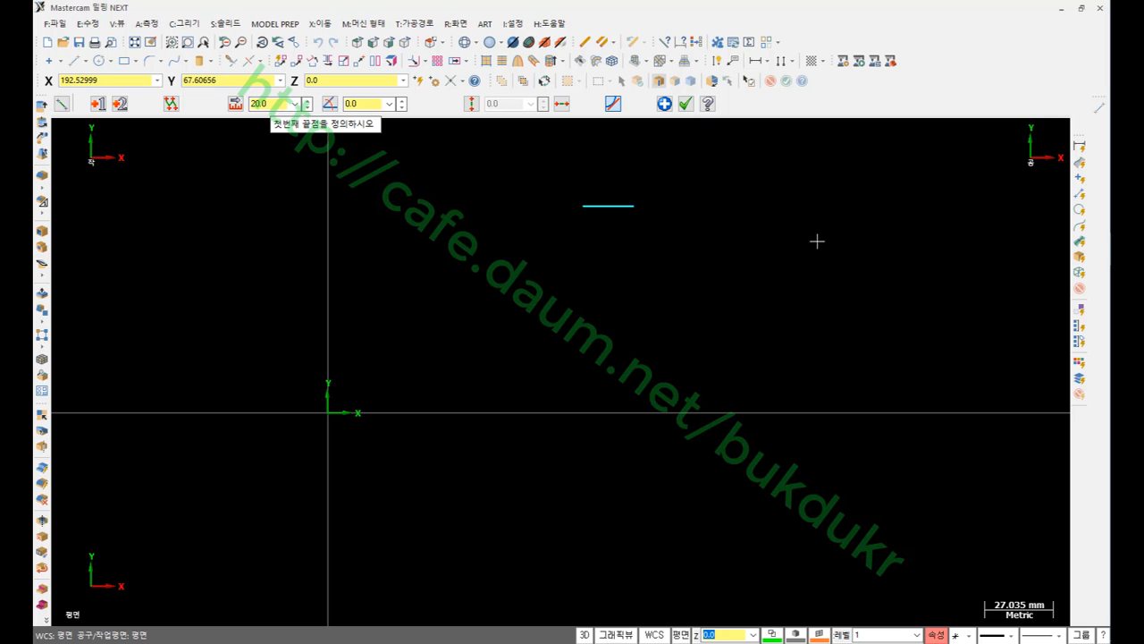
# Begin a line from the left end of the 20 mm line and enter the relative offset X-13Y-4 for its other end.
pyautogui.scroll(4, 567, 174)
pyautogui.scroll(2, 628, 210)
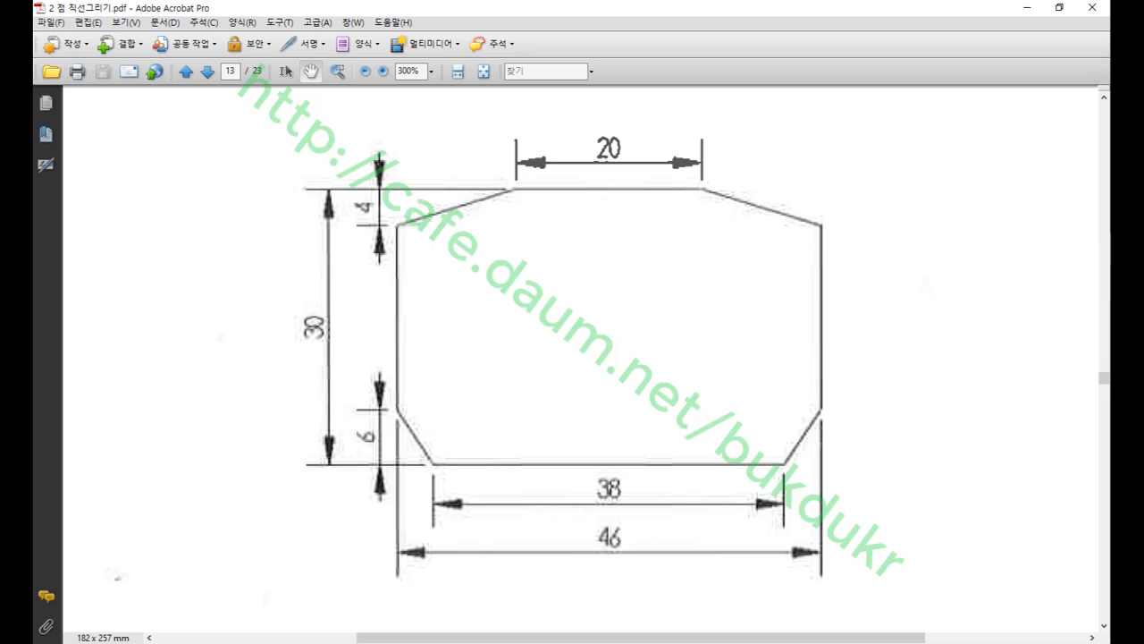
pyautogui.hotkey('alt', 'Tab')
pyautogui.hotkey('alt', 'Tab')
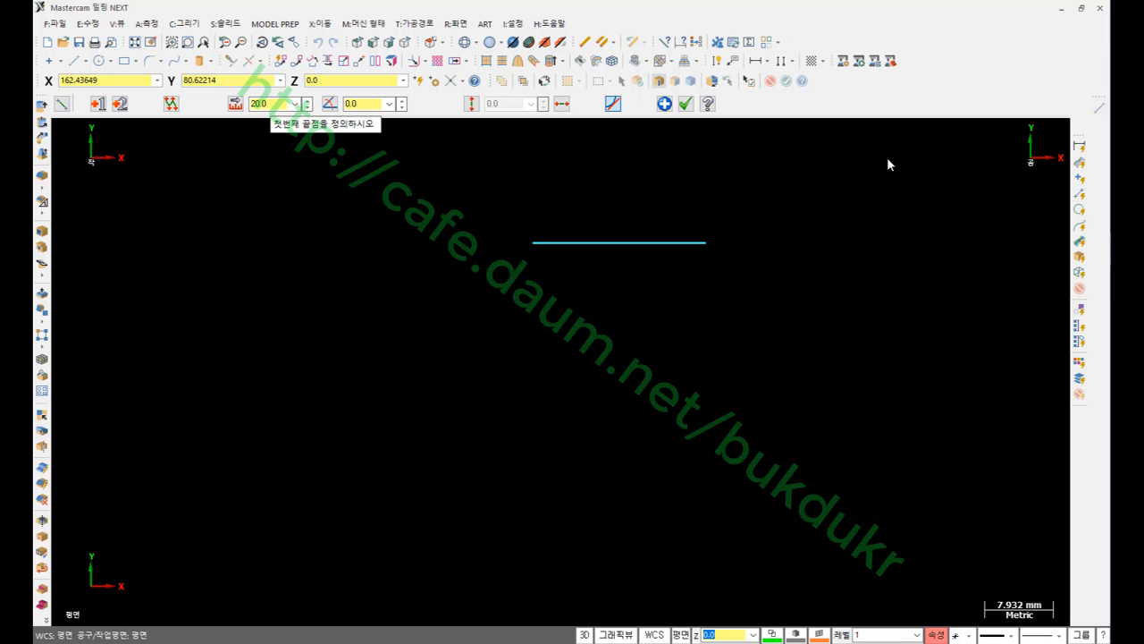
pyautogui.click(532, 244)
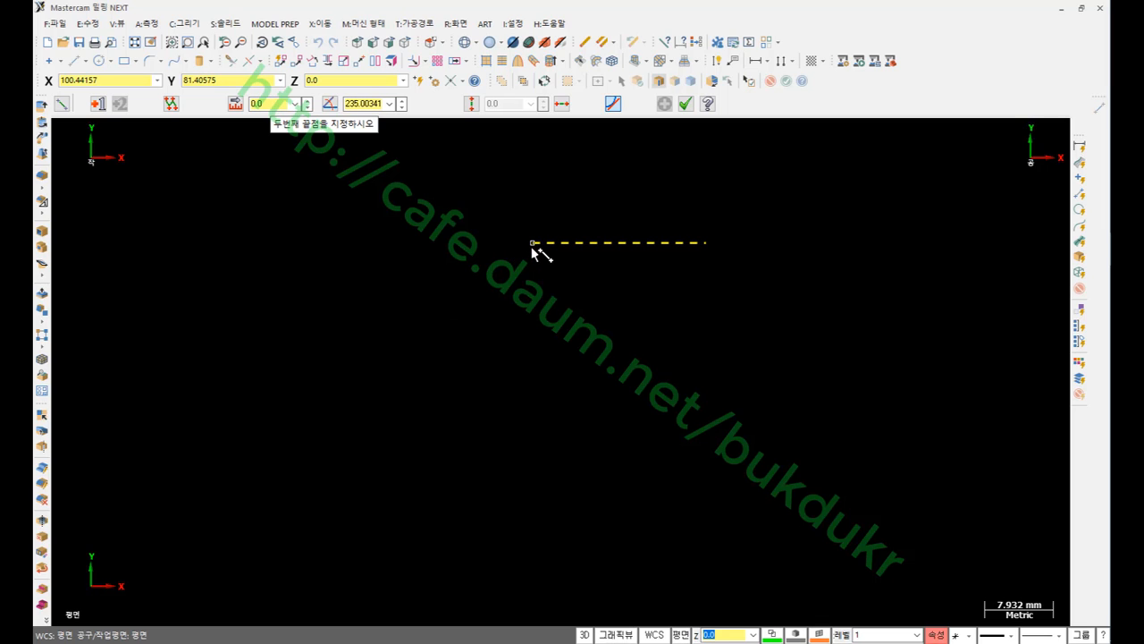
pyautogui.press('space')
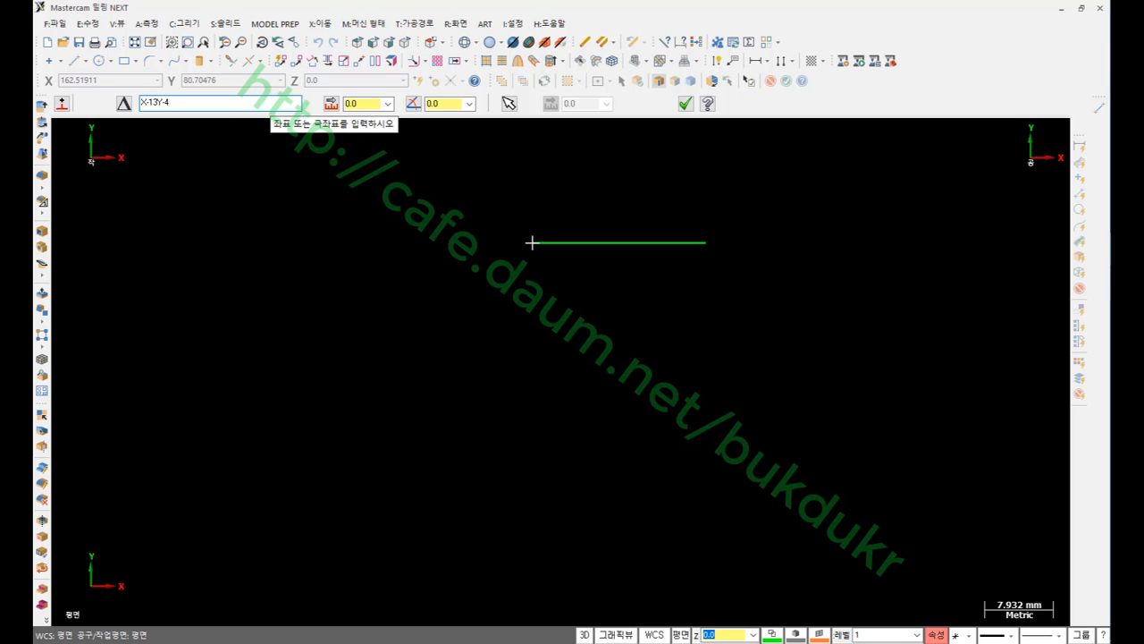
# Switch to the PDF, mark the sloped edge's reference point as 기준 and circle its target point, clear the markings, and return to Mastercam.
pyautogui.hotkey('alt', 'Tab')
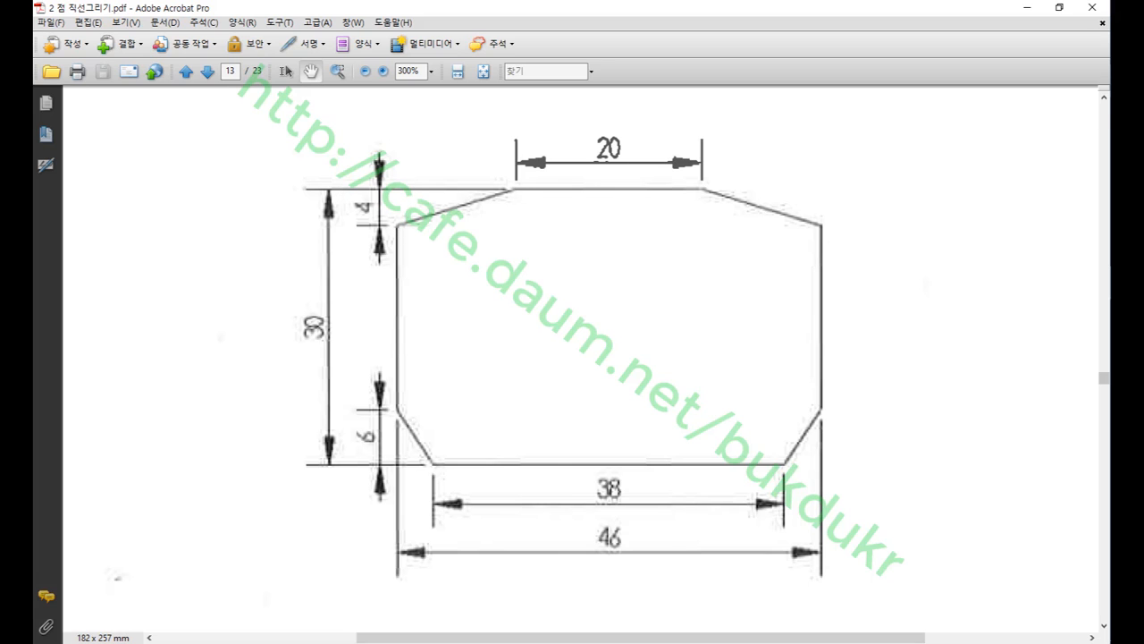
pyautogui.click(1105, 113)
pyautogui.moveTo(512, 171); pyautogui.dragTo(532, 154)
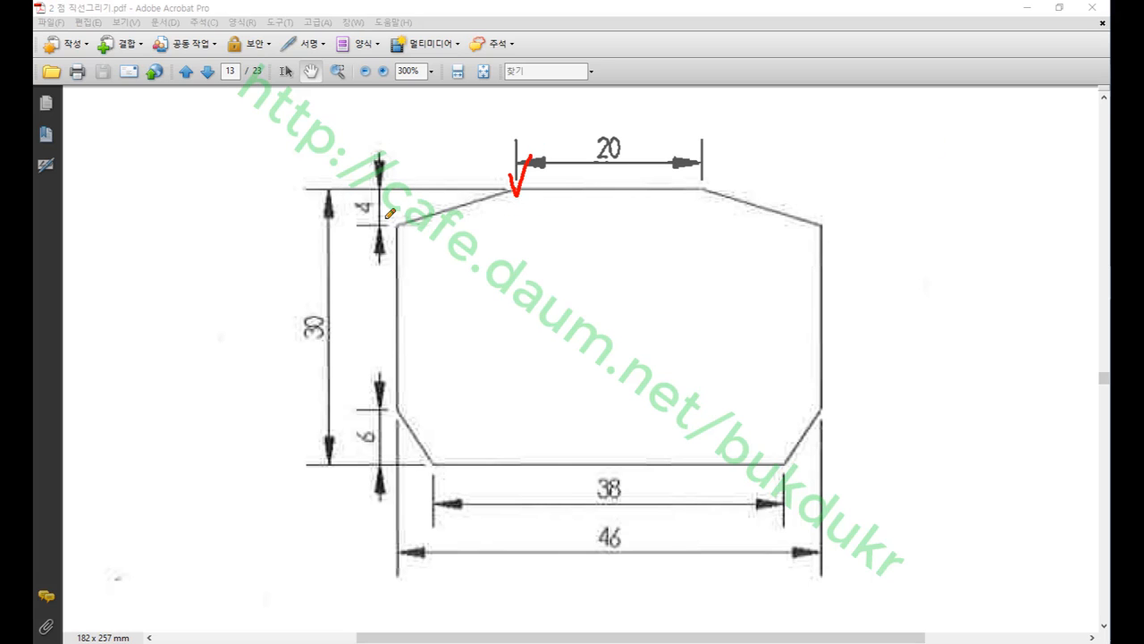
pyautogui.moveTo(388, 216); pyautogui.dragTo(409, 212)
pyautogui.moveTo(517, 213)
pyautogui.mouseDown()
pyautogui.moveTo(539, 257)
pyautogui.moveTo(566, 225)
pyautogui.moveTo(576, 230)
pyautogui.moveTo(566, 252)
pyautogui.moveTo(581, 266)
pyautogui.mouseUp()
pyautogui.moveTo(404, 243)
pyautogui.mouseDown()
pyautogui.moveTo(383, 211)
pyautogui.moveTo(398, 239)
pyautogui.mouseUp()
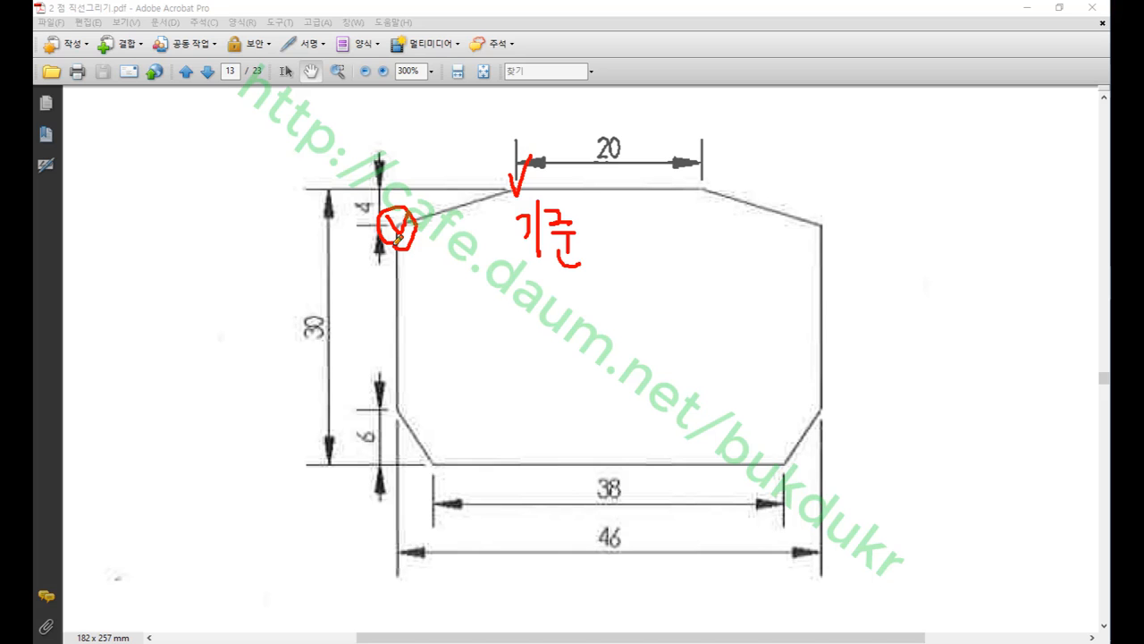
pyautogui.rightClick(811, 218)
pyautogui.click(849, 376)
pyautogui.hotkey('alt', 'Tab')
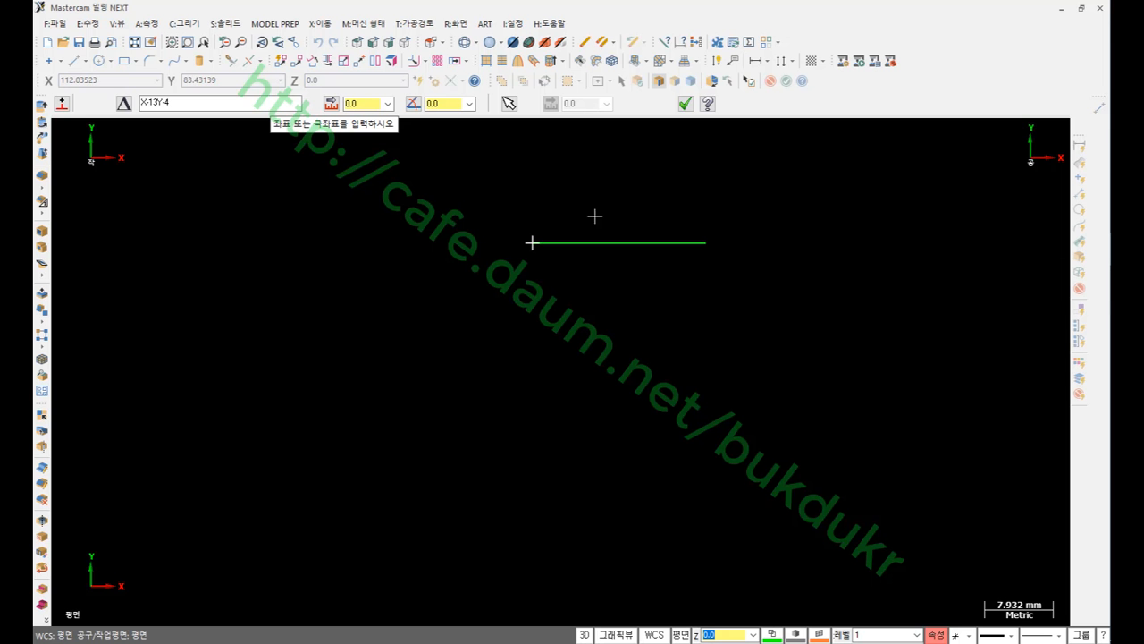
# Apply the X-13Y-4 offset to create the sloped line and finish the line command.
pyautogui.click(201, 102)
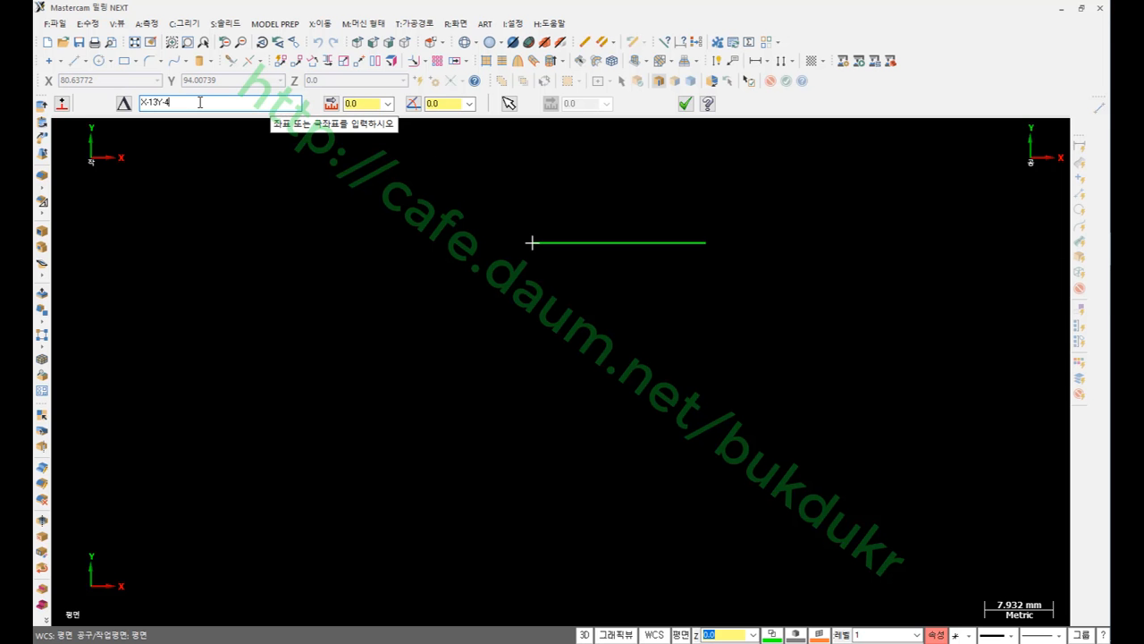
pyautogui.press('Return')
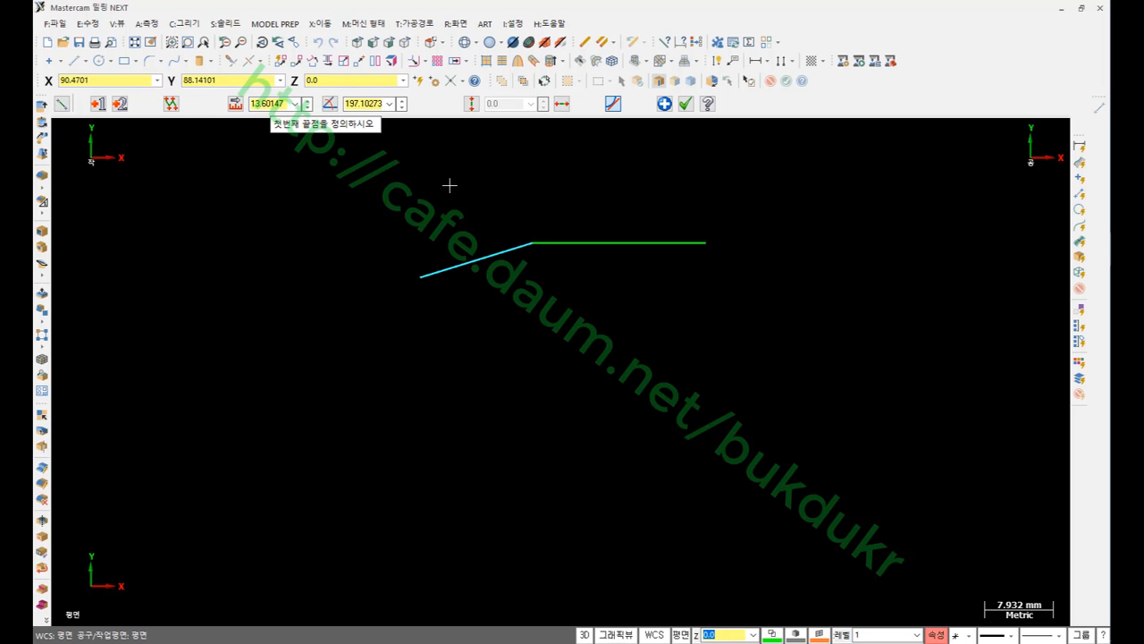
pyautogui.scroll(2, 563, 170)
pyautogui.scroll(2, 540, 165)
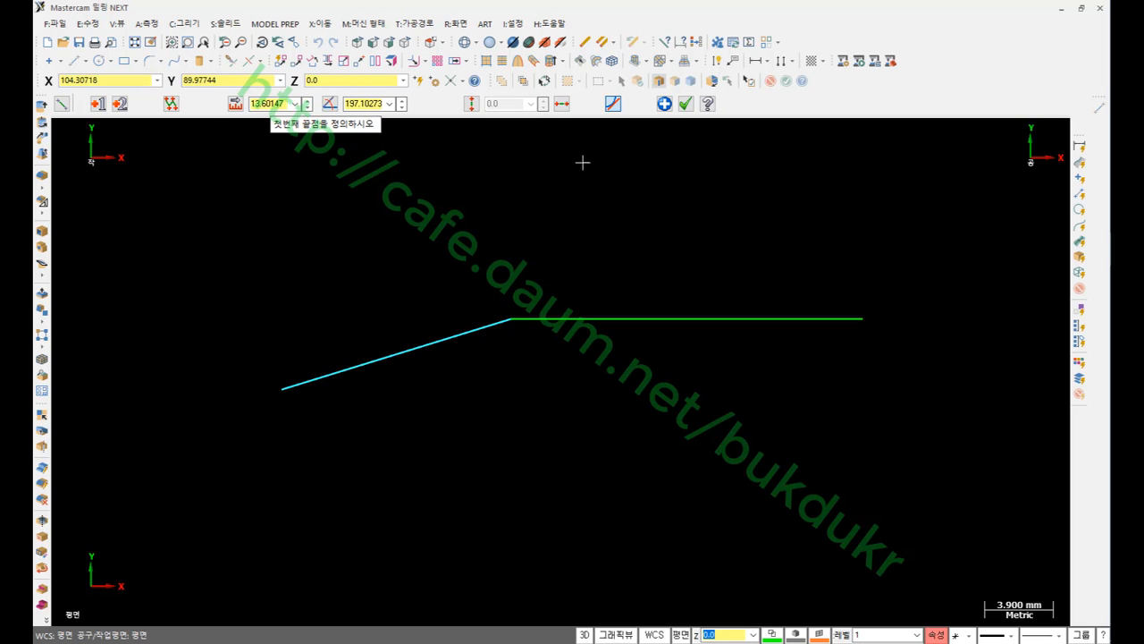
pyautogui.click(686, 103)
pyautogui.click(601, 42)
pyautogui.click(720, 318)
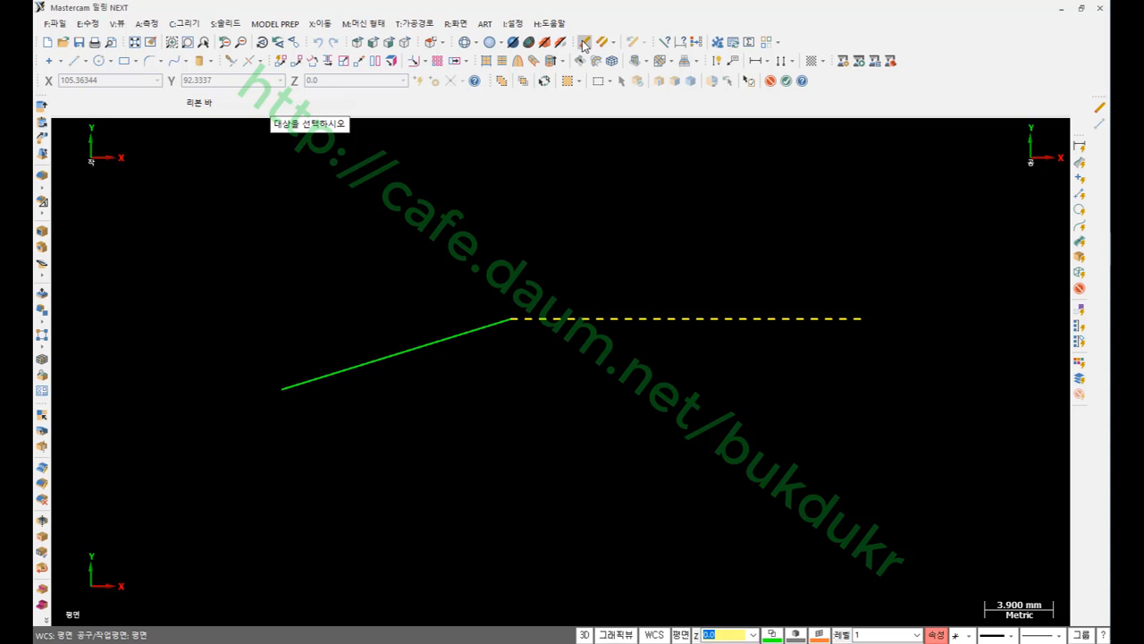
pyautogui.press('Return')
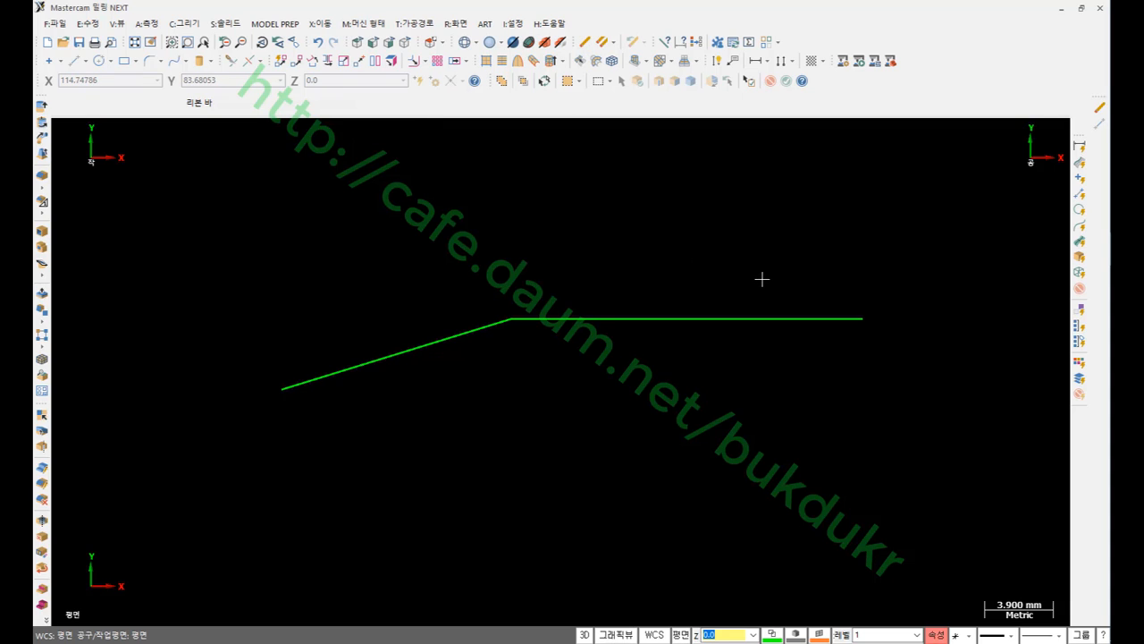
pyautogui.click(585, 42)
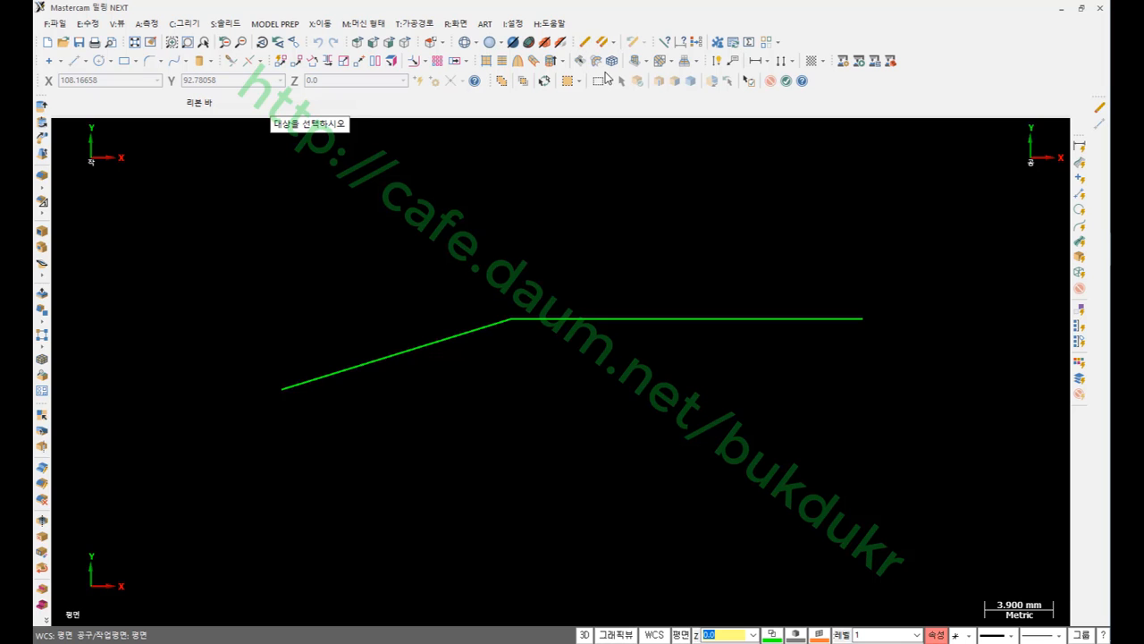
pyautogui.press('Escape')
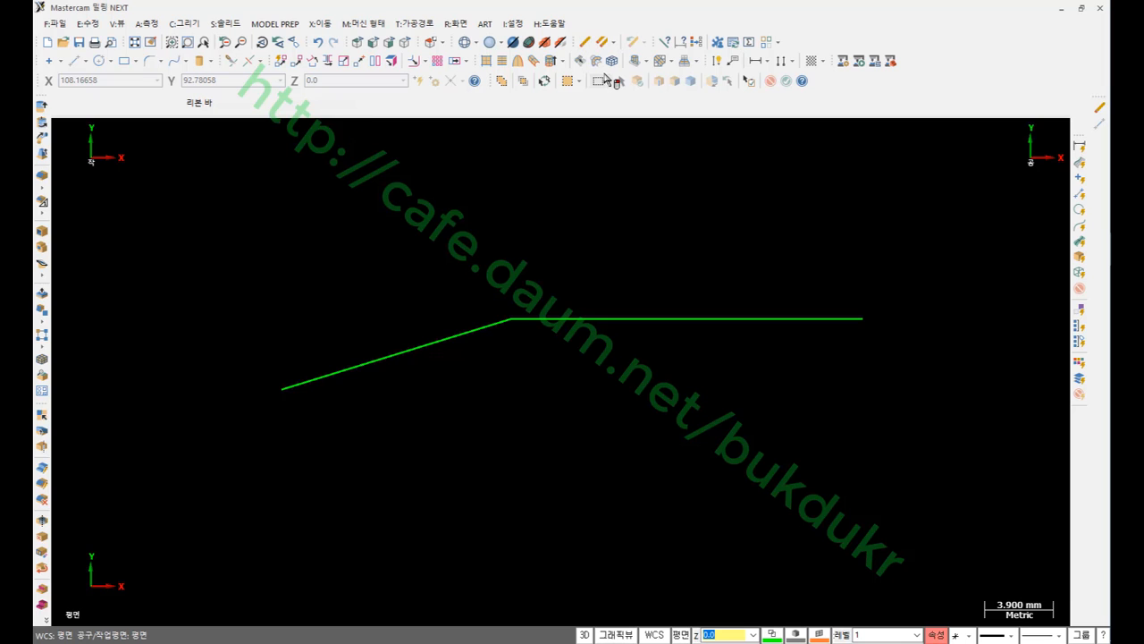
# Add a horizontal Smart dimension to the 20 mm line and place it above the line.
pyautogui.click(717, 60)
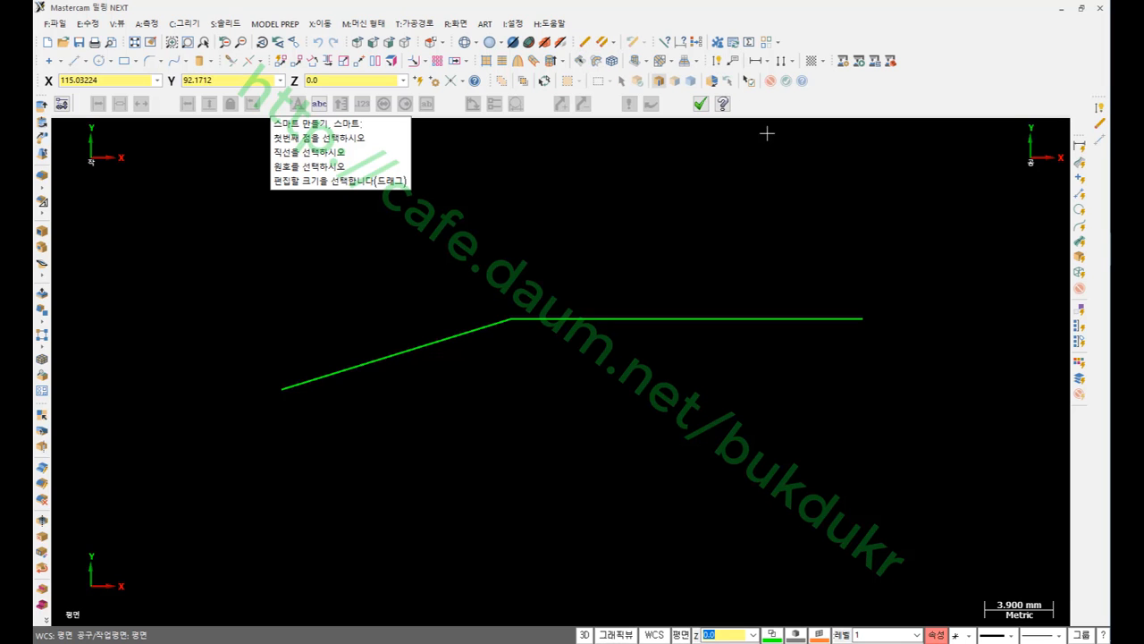
pyautogui.click(778, 317)
pyautogui.click(689, 187)
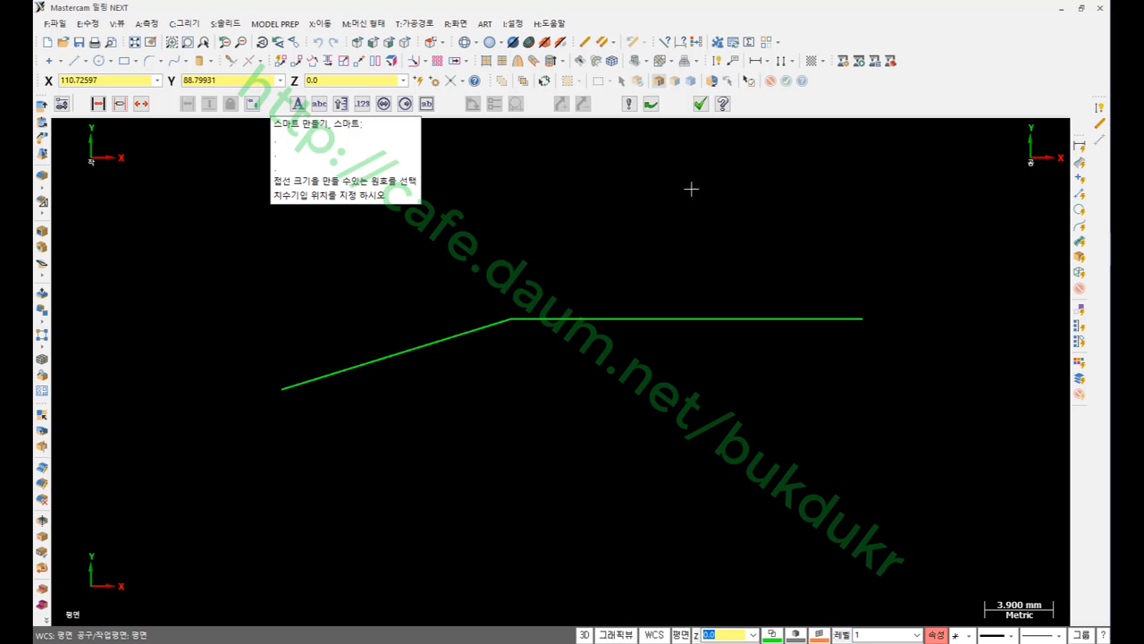
# Set the dimension's text height to 2 in the drafting options and apply it.
pyautogui.click(630, 103)
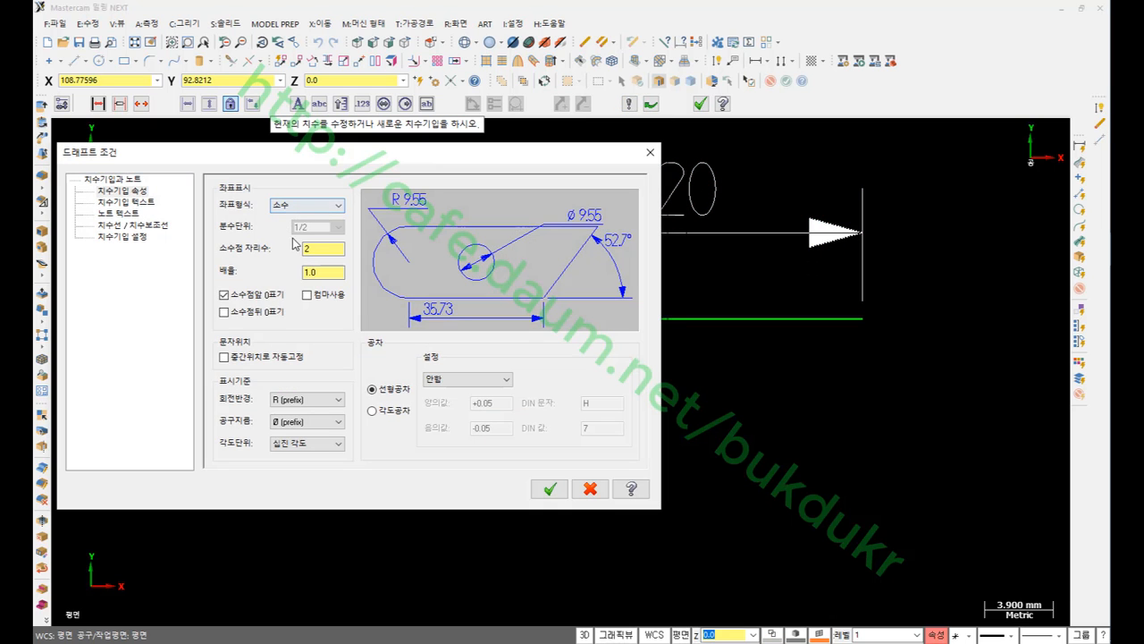
pyautogui.click(137, 204)
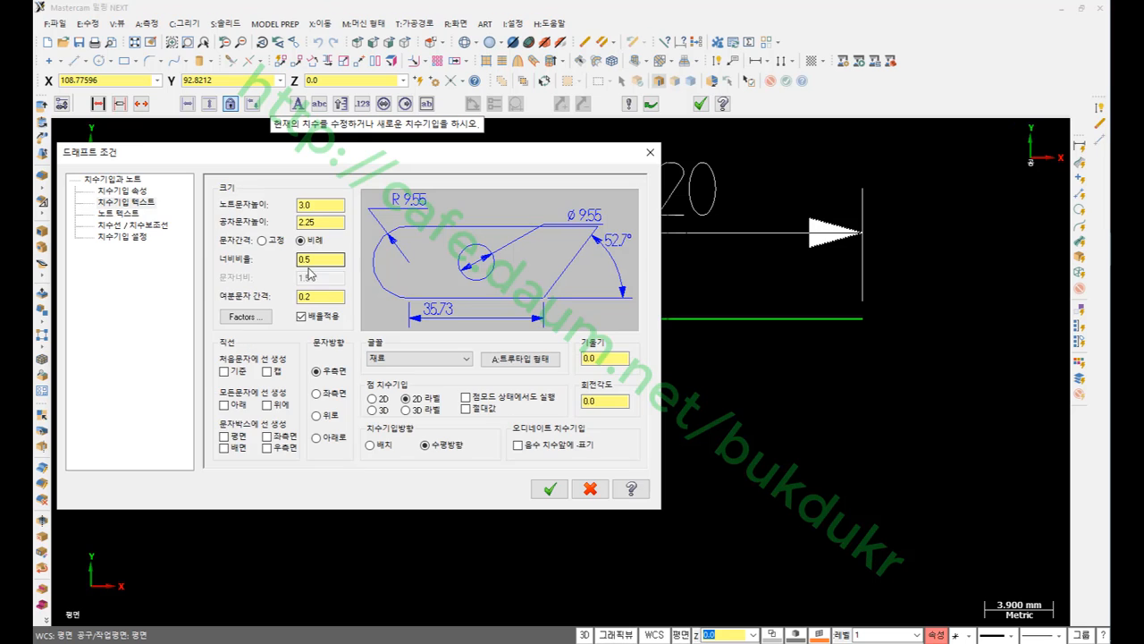
pyautogui.write('5')
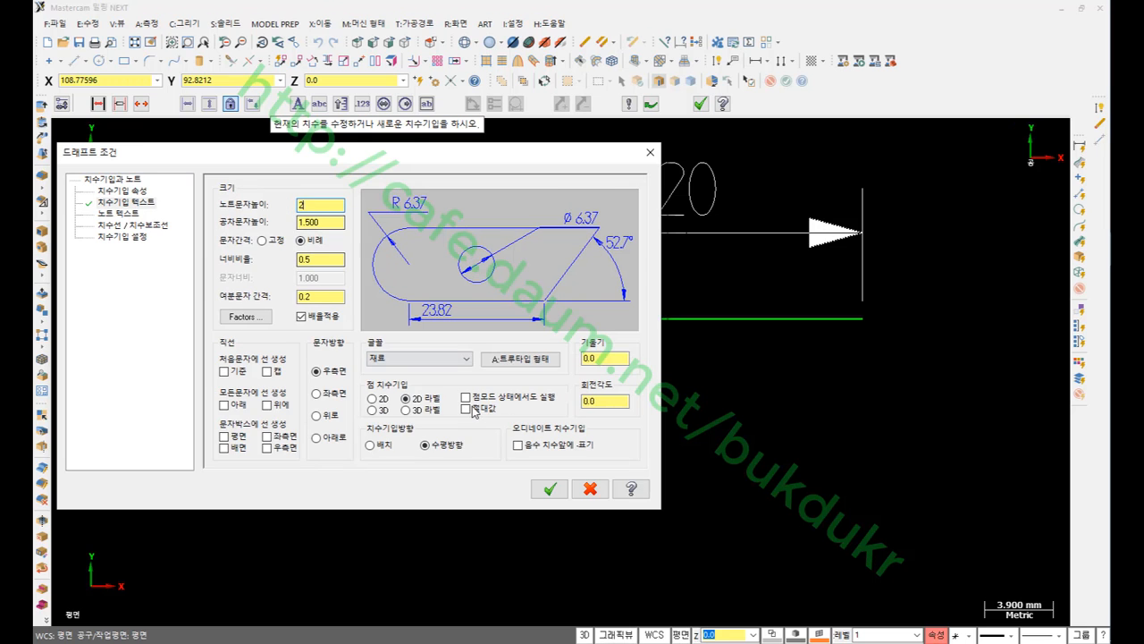
pyautogui.click(548, 488)
pyautogui.scroll(-1, 599, 462)
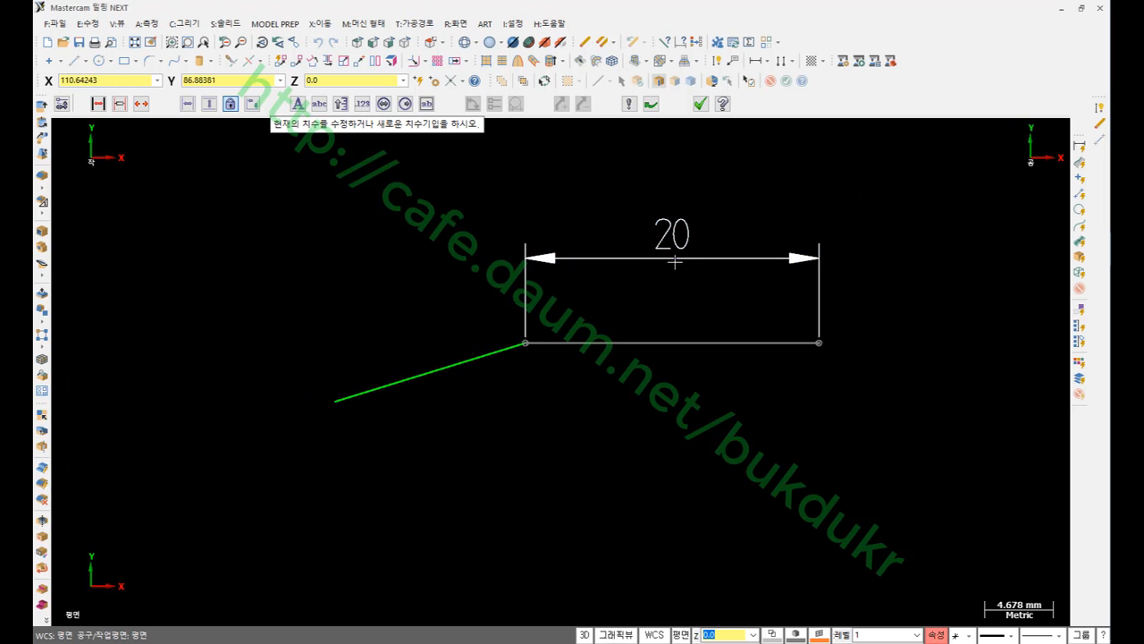
# Add a 4 mm vertical dimension beside the sloped line and a 13 mm horizontal dimension below it, and finish dimensioning.
pyautogui.click(356, 392)
pyautogui.click(147, 377)
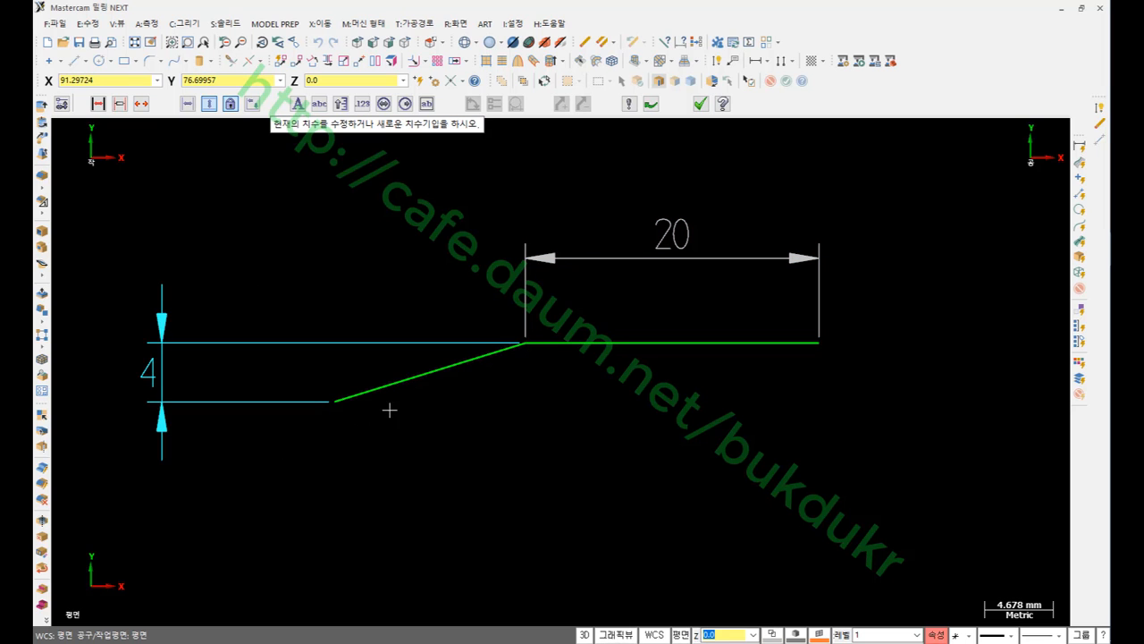
pyautogui.click(366, 394)
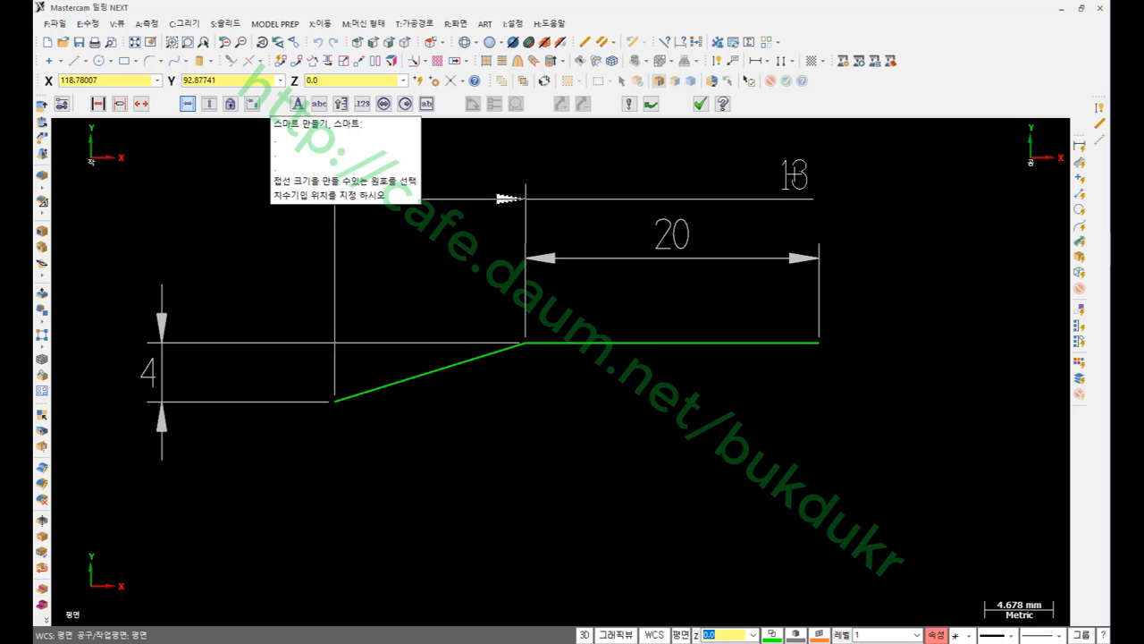
pyautogui.click(790, 165)
pyautogui.click(790, 164)
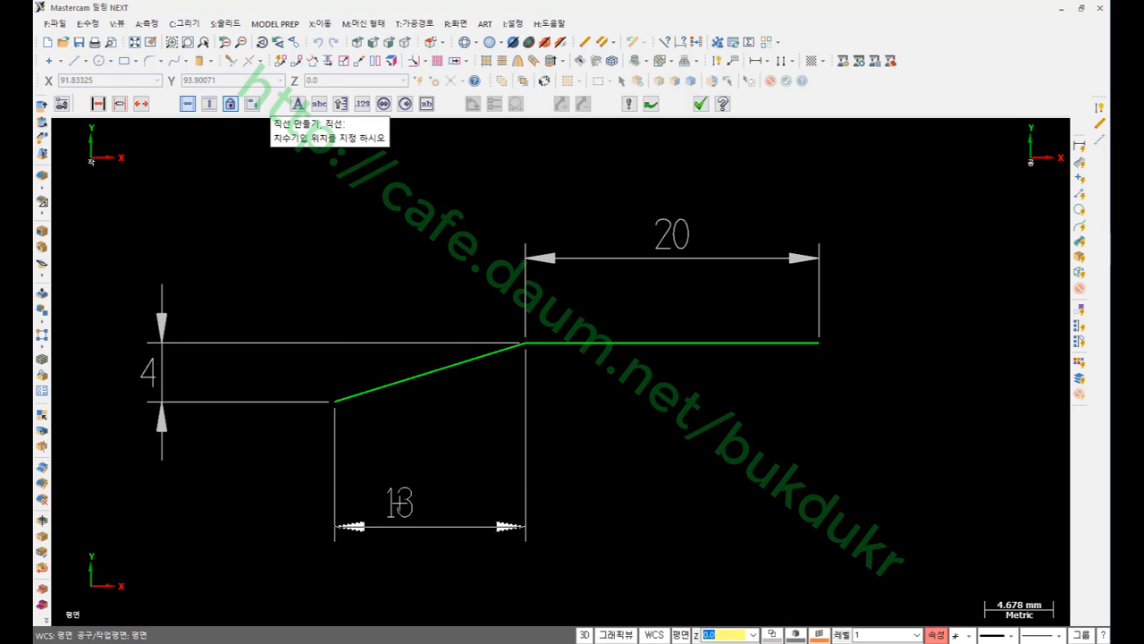
pyautogui.click(420, 528)
pyautogui.click(763, 340)
pyautogui.click(700, 104)
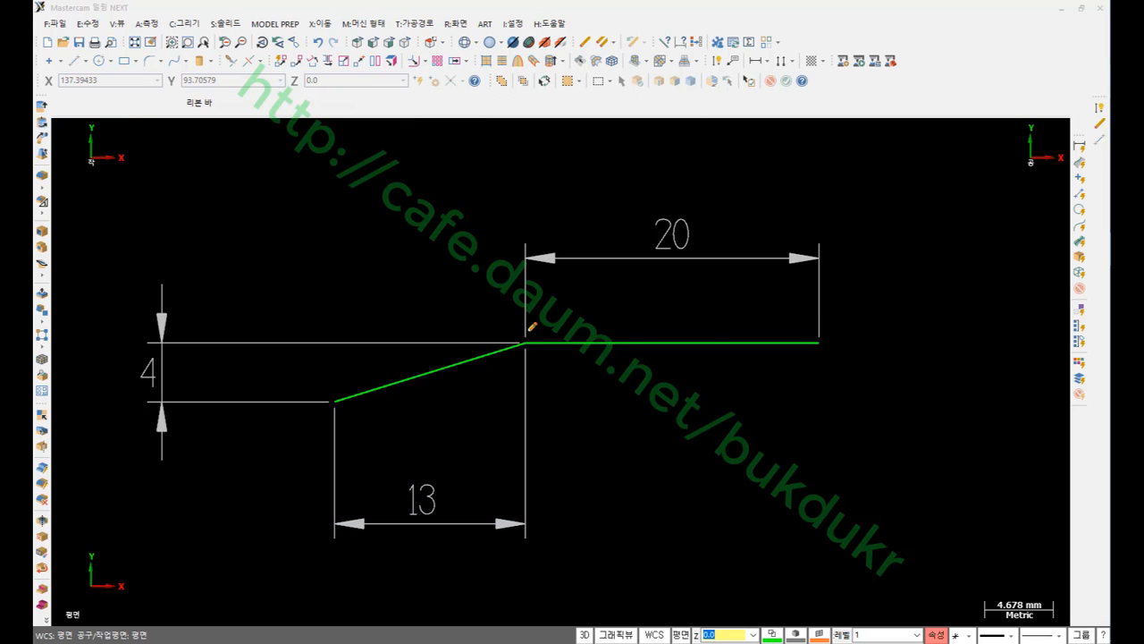
# Mark the sloped line's upper end 1 and lower end 2, circle 13 and 4 with minus signs, and clear the markings.
pyautogui.moveTo(520, 323)
pyautogui.mouseDown()
pyautogui.moveTo(531, 344)
pyautogui.moveTo(558, 311)
pyautogui.mouseUp()
pyautogui.moveTo(321, 391)
pyautogui.mouseDown()
pyautogui.moveTo(333, 406)
pyautogui.moveTo(345, 379)
pyautogui.mouseUp()
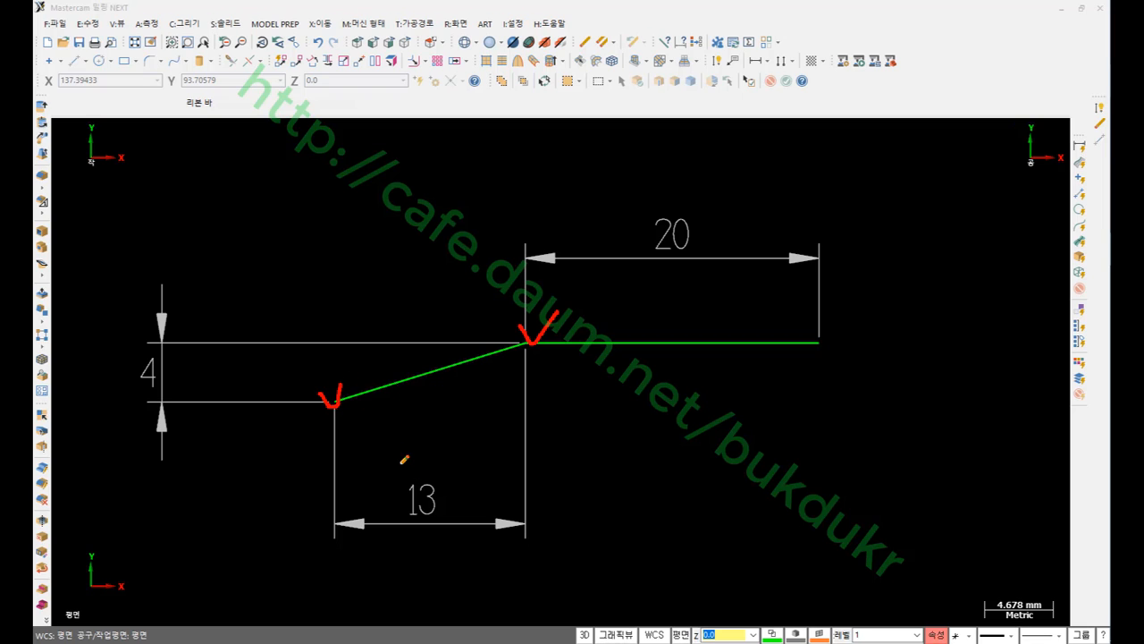
pyautogui.moveTo(538, 289); pyautogui.dragTo(539, 303)
pyautogui.moveTo(318, 359); pyautogui.dragTo(310, 370)
pyautogui.moveTo(383, 503); pyautogui.dragTo(403, 499)
pyautogui.moveTo(118, 373); pyautogui.dragTo(139, 373)
pyautogui.moveTo(415, 506)
pyautogui.mouseDown()
pyautogui.moveTo(380, 516)
pyautogui.moveTo(434, 477)
pyautogui.moveTo(420, 523)
pyautogui.mouseUp()
pyautogui.moveTo(146, 387)
pyautogui.mouseDown()
pyautogui.moveTo(122, 366)
pyautogui.moveTo(168, 351)
pyautogui.moveTo(163, 393)
pyautogui.moveTo(145, 395)
pyautogui.mouseUp()
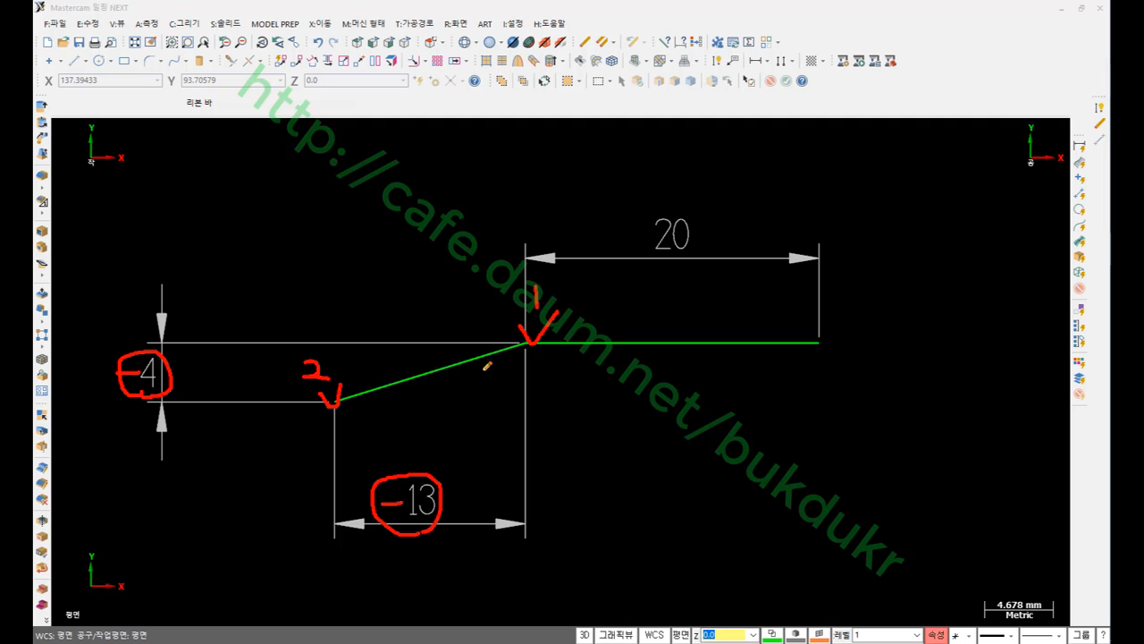
pyautogui.rightClick(739, 384)
pyautogui.click(766, 536)
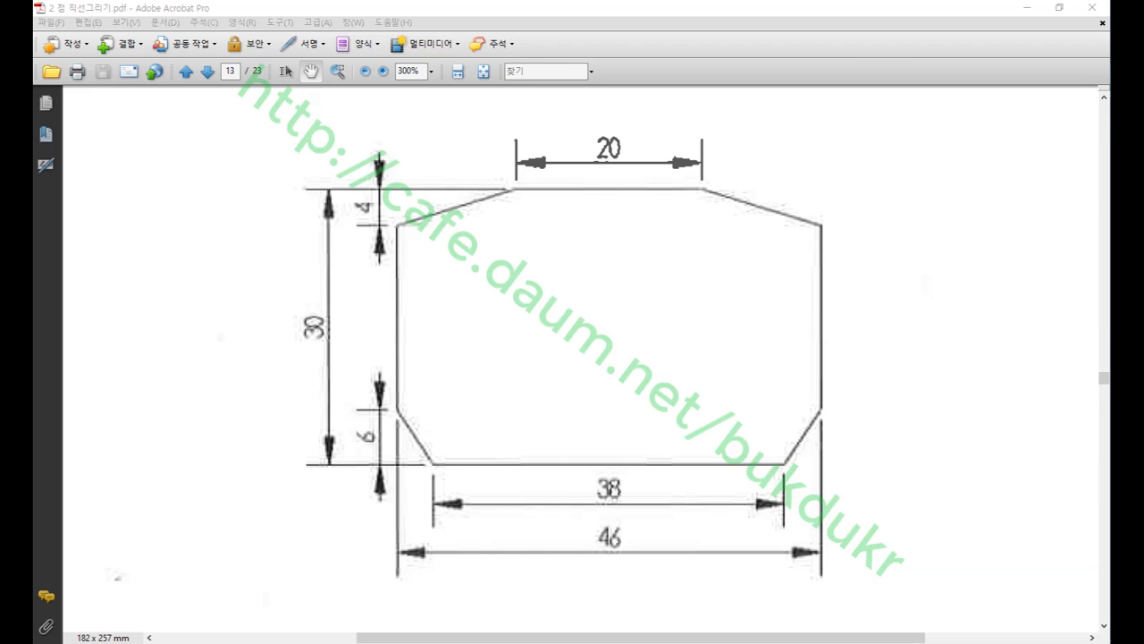
# In the PDF, circle the right sloped edge, its start point and the 46 dimension, arrow between the shoulder corners, clear the marks and return to Mastercam.
pyautogui.moveTo(814, 246)
pyautogui.mouseDown()
pyautogui.moveTo(768, 245)
pyautogui.moveTo(697, 178)
pyautogui.moveTo(823, 196)
pyautogui.moveTo(818, 248)
pyautogui.mouseUp()
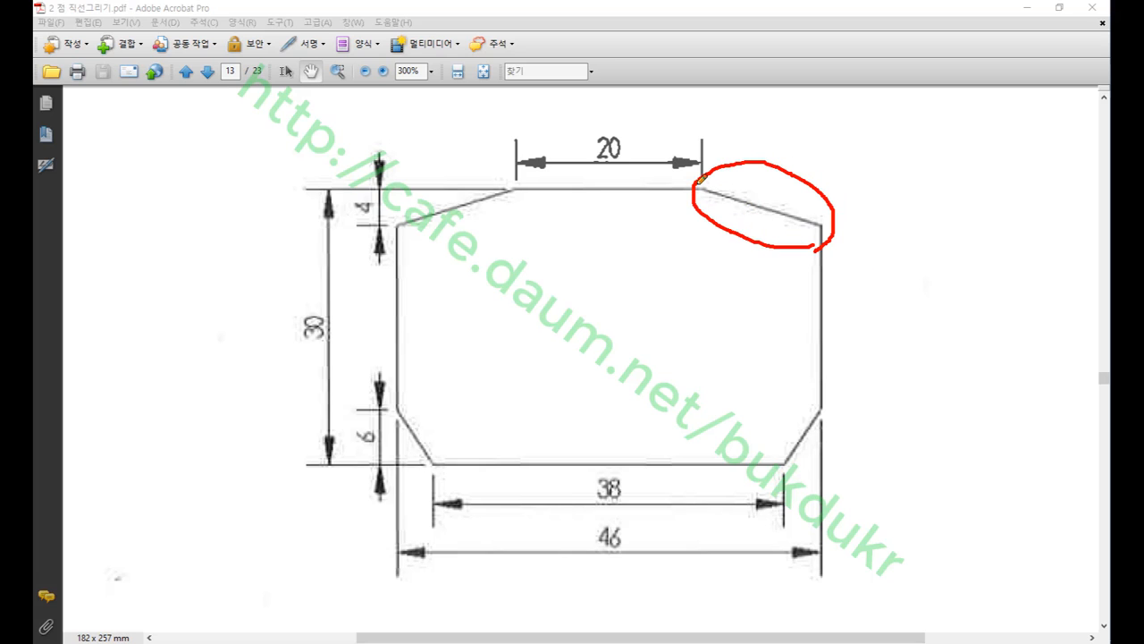
pyautogui.moveTo(705, 140)
pyautogui.mouseDown()
pyautogui.moveTo(707, 166)
pyautogui.moveTo(684, 138)
pyautogui.moveTo(718, 135)
pyautogui.moveTo(716, 167)
pyautogui.mouseUp()
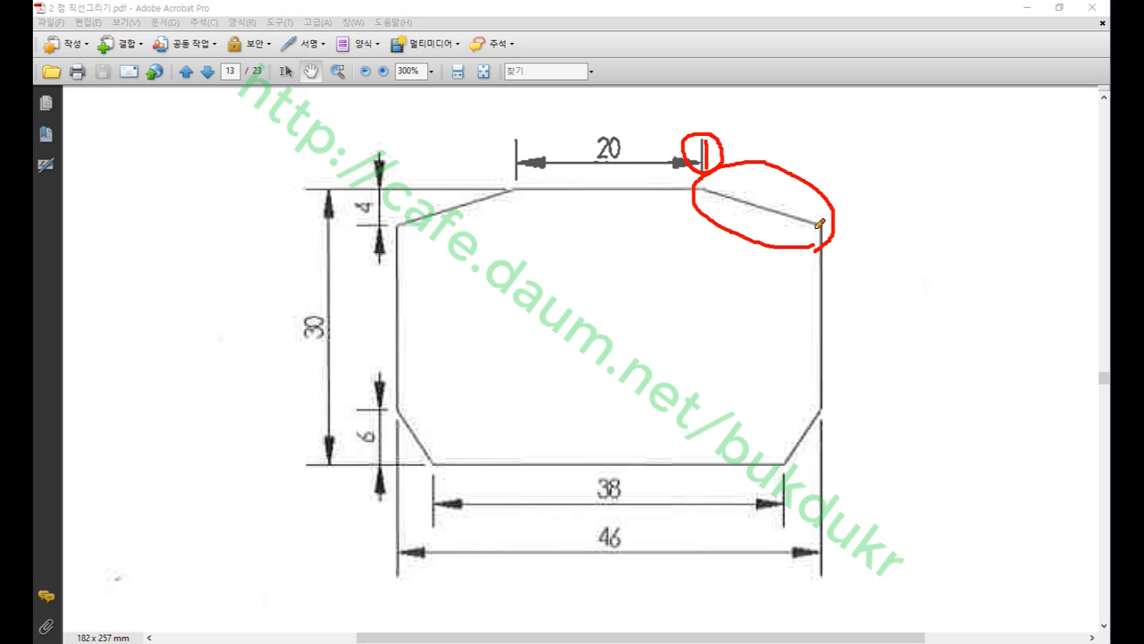
pyautogui.moveTo(611, 586)
pyautogui.mouseDown()
pyautogui.moveTo(580, 531)
pyautogui.moveTo(632, 526)
pyautogui.moveTo(633, 569)
pyautogui.moveTo(617, 577)
pyautogui.mouseUp()
pyautogui.moveTo(403, 233)
pyautogui.mouseDown()
pyautogui.moveTo(388, 225)
pyautogui.moveTo(610, 283)
pyautogui.moveTo(800, 241)
pyautogui.moveTo(828, 223)
pyautogui.moveTo(820, 250)
pyautogui.mouseUp()
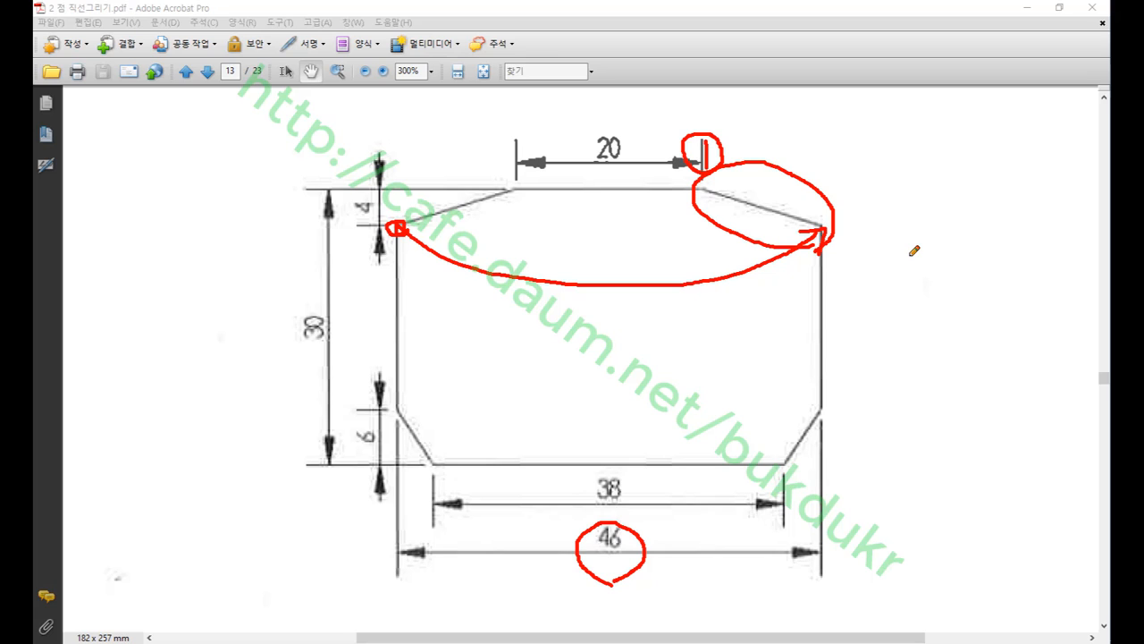
pyautogui.rightClick(967, 201)
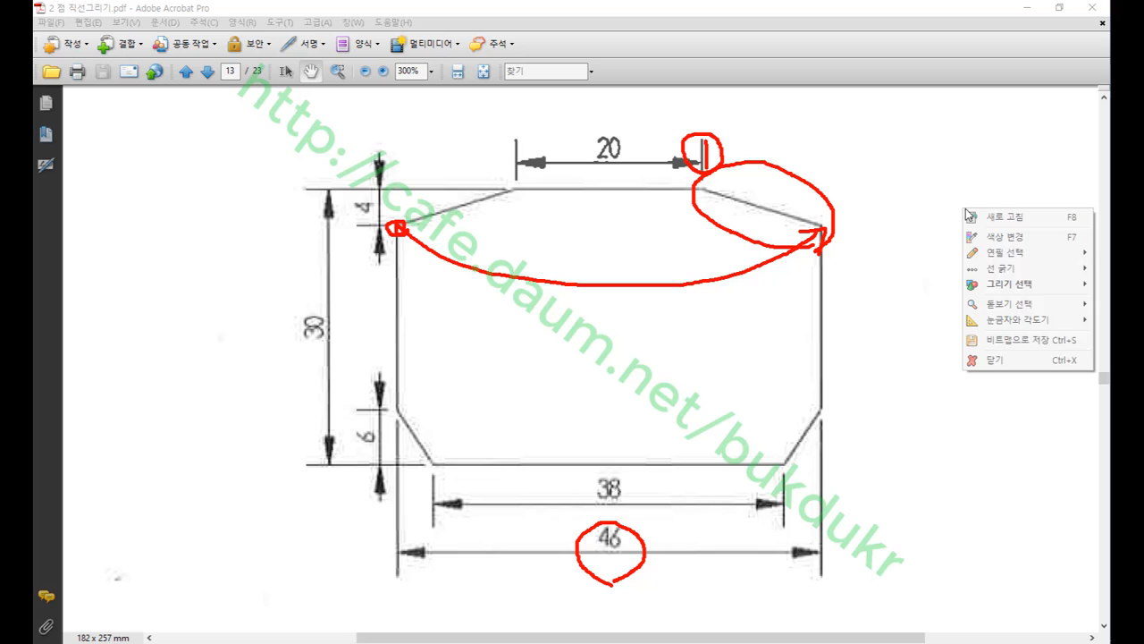
pyautogui.click(984, 360)
pyautogui.hotkey('alt', 'Tab')
# Draw a two-point line from the 20 mm line's right end to a relative X46 offset from the left sloped line's lower end.
pyautogui.scroll(-2, 556, 168)
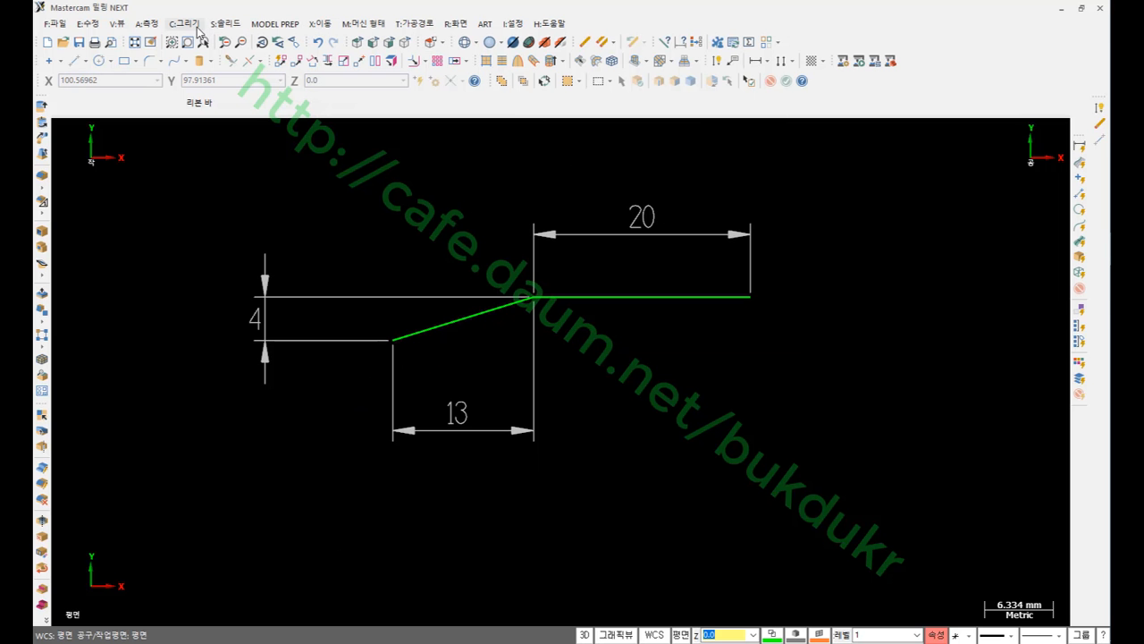
pyautogui.click(1101, 145)
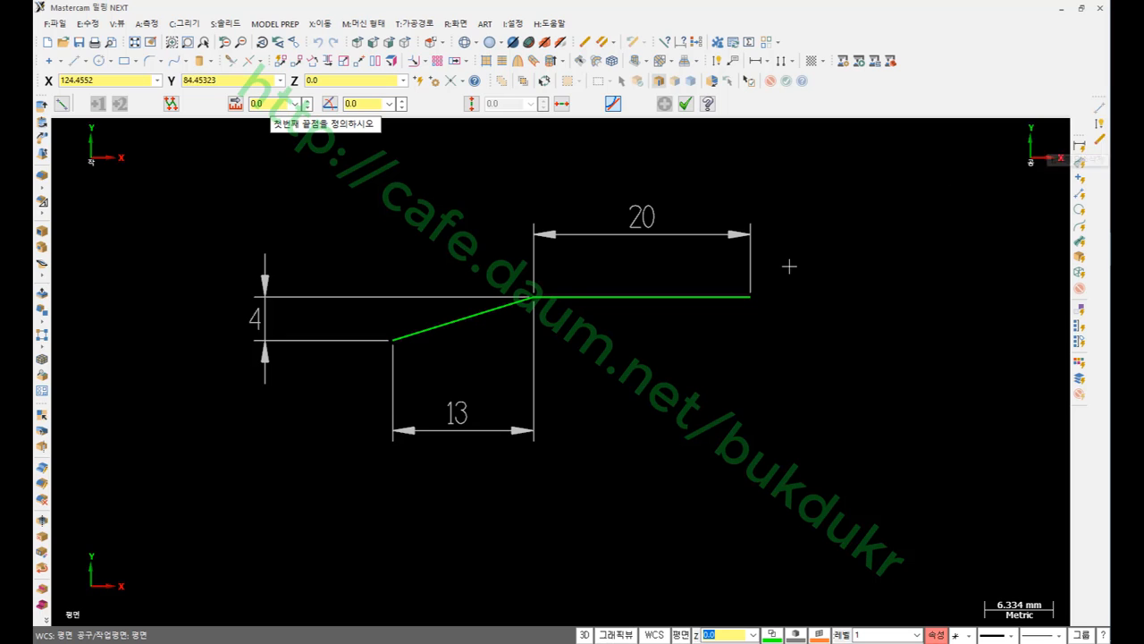
pyautogui.click(750, 297)
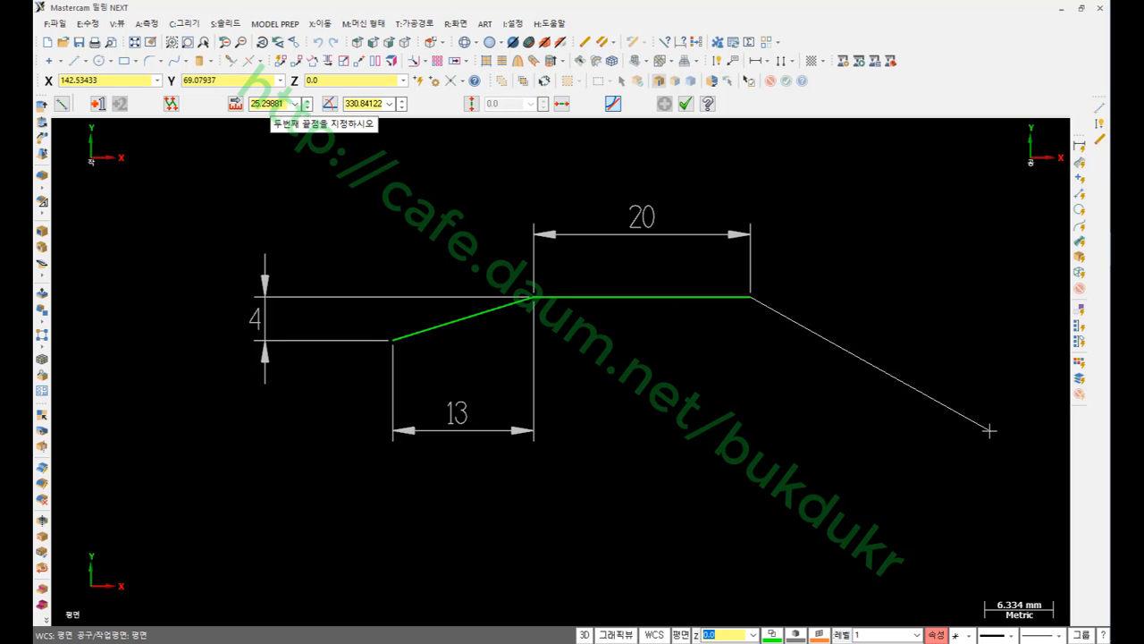
pyautogui.click(394, 339)
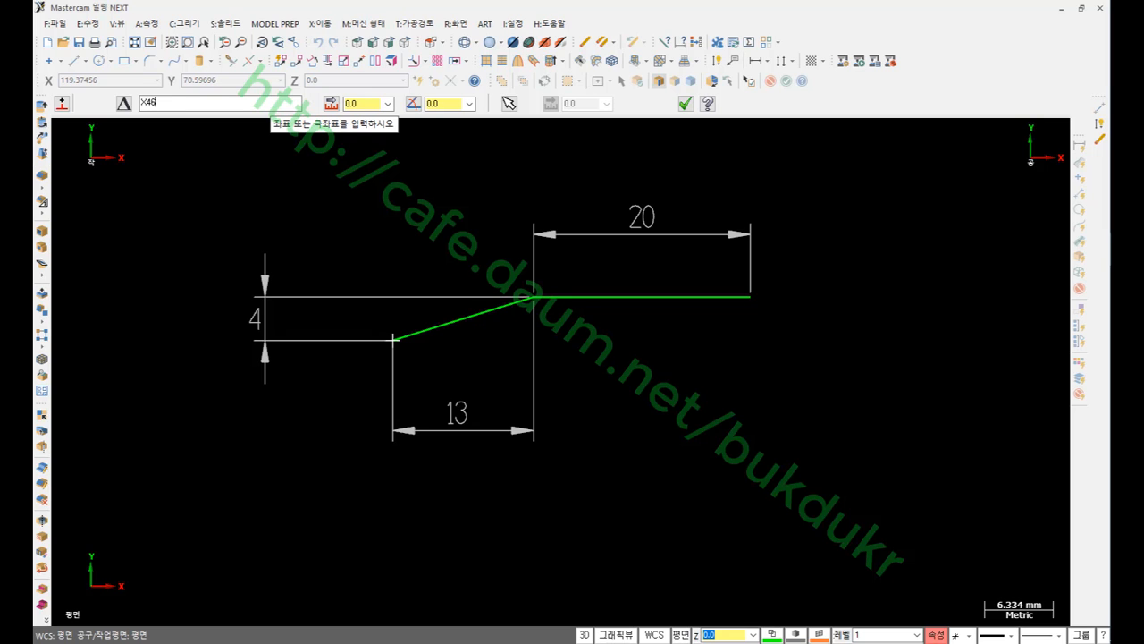
pyautogui.press('Return')
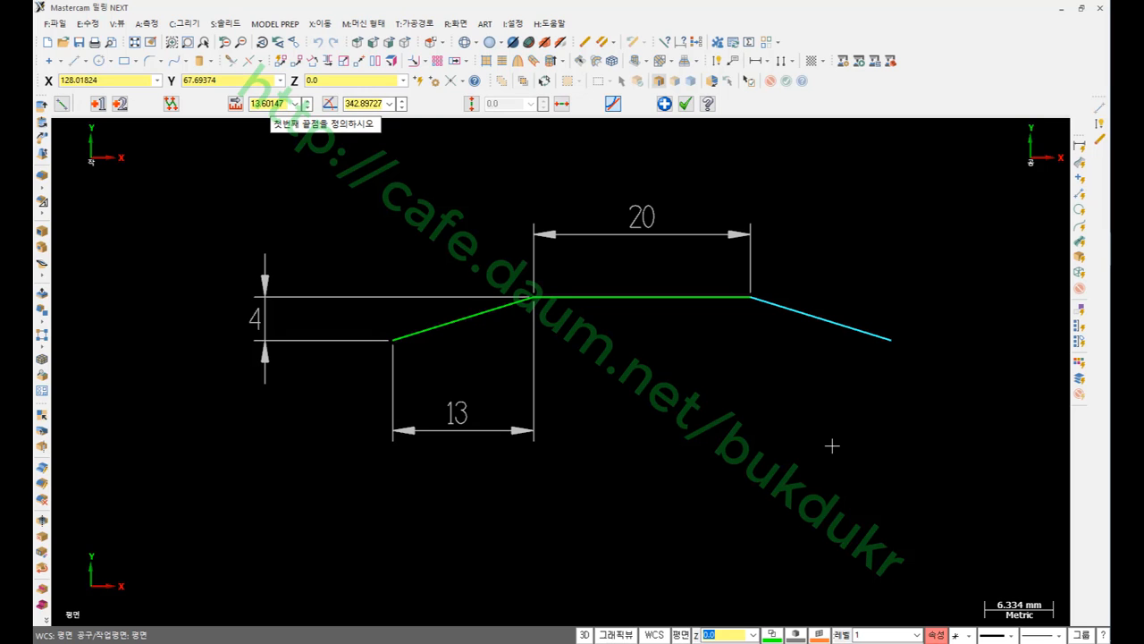
pyautogui.scroll(-1, 723, 240)
pyautogui.click(685, 105)
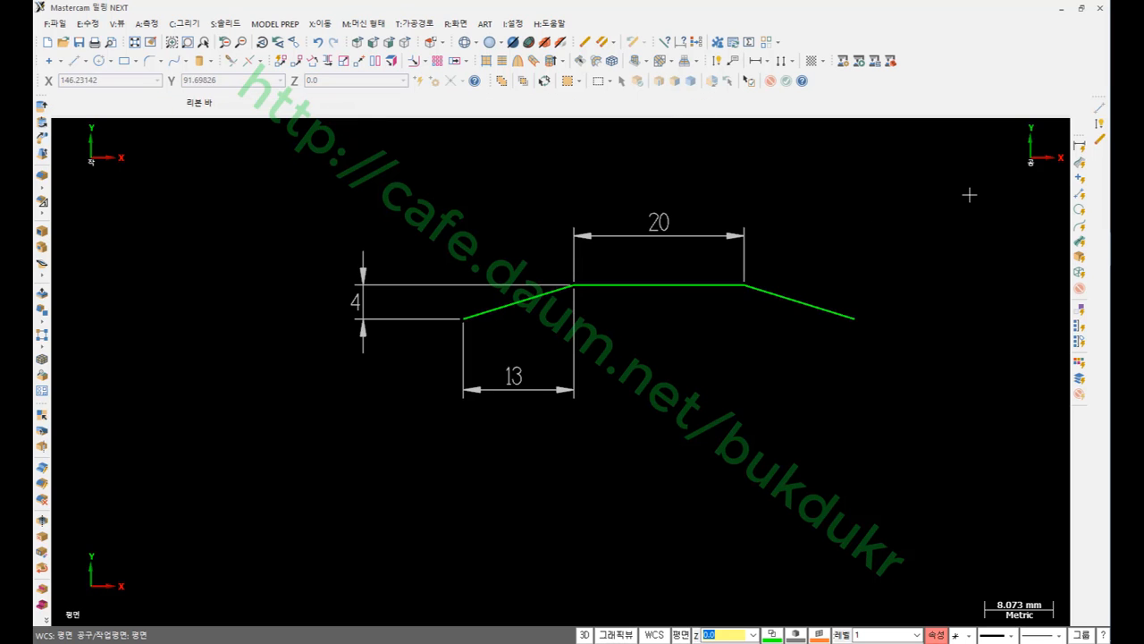
# Add a horizontal Smart dimension between the lower ends of the two sloped lines and place it well below the profile.
pyautogui.click(1099, 124)
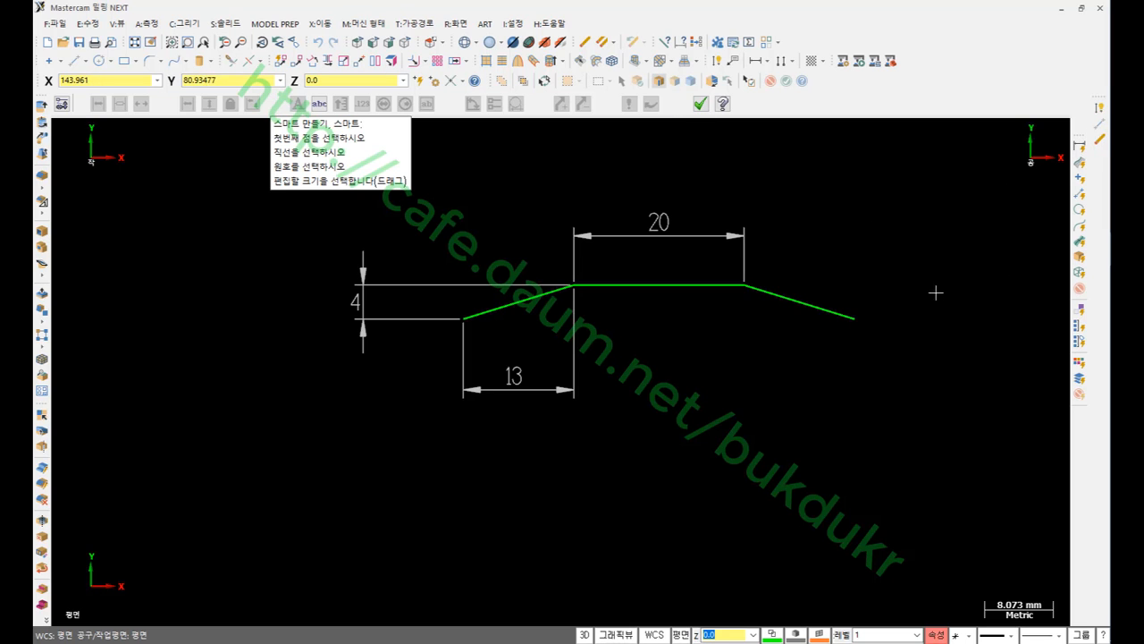
pyautogui.click(854, 318)
pyautogui.click(464, 319)
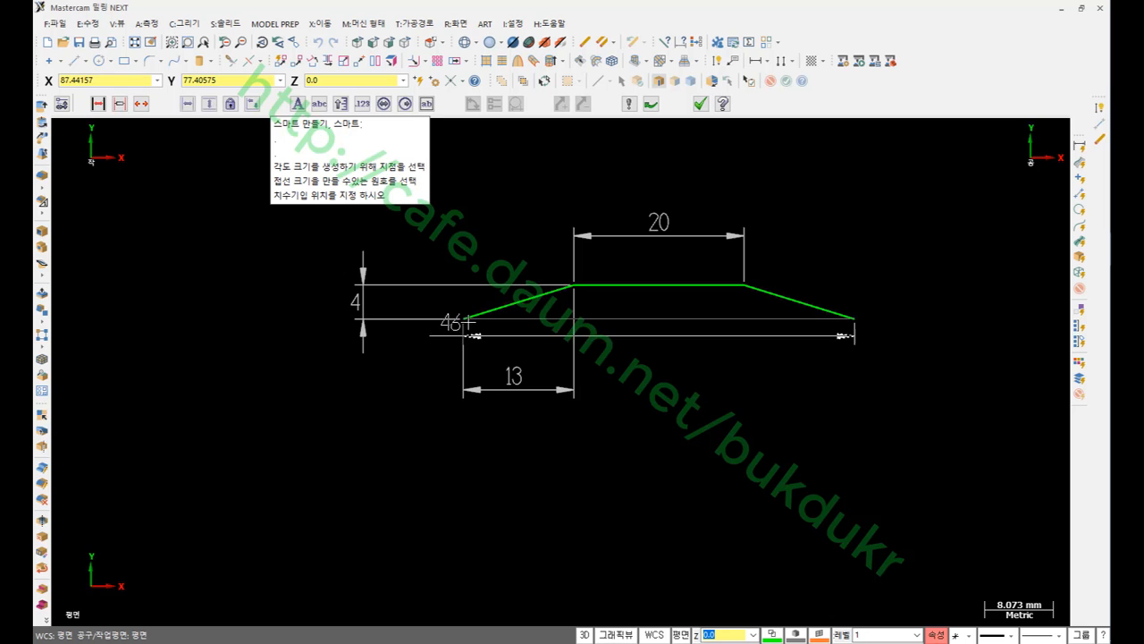
pyautogui.scroll(-3, 668, 573)
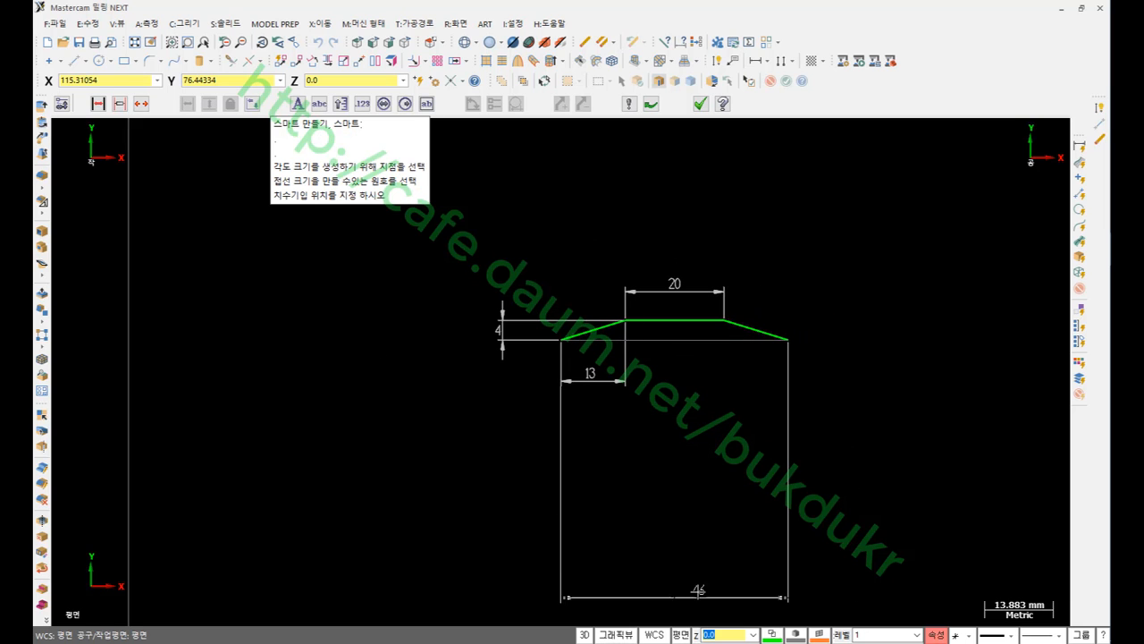
pyautogui.click(670, 575)
pyautogui.scroll(2, 720, 553)
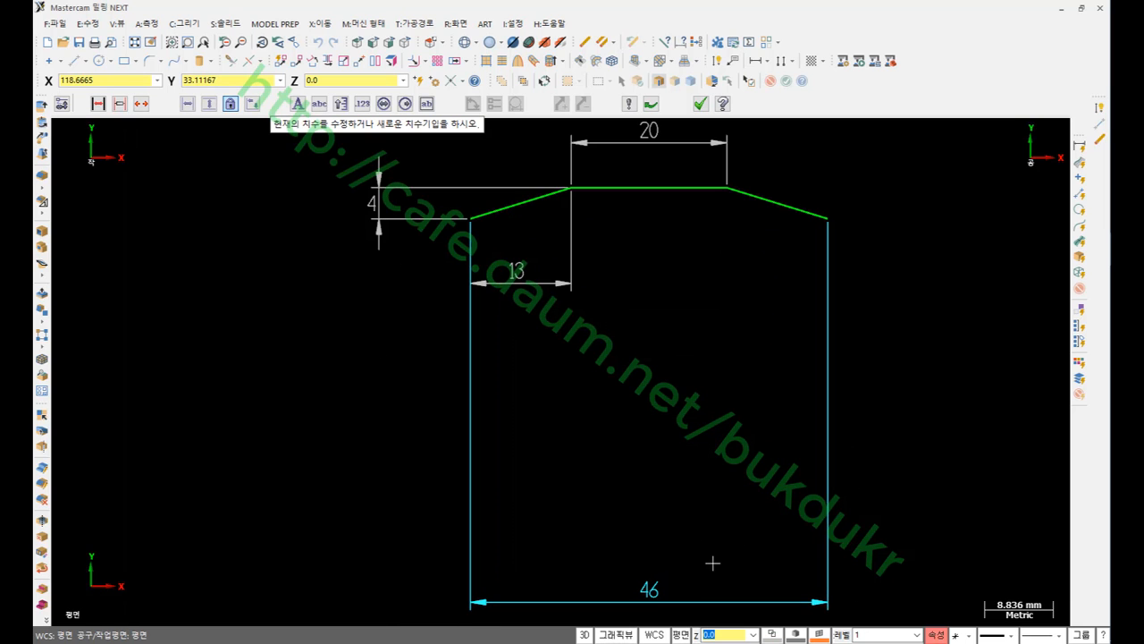
pyautogui.click(703, 105)
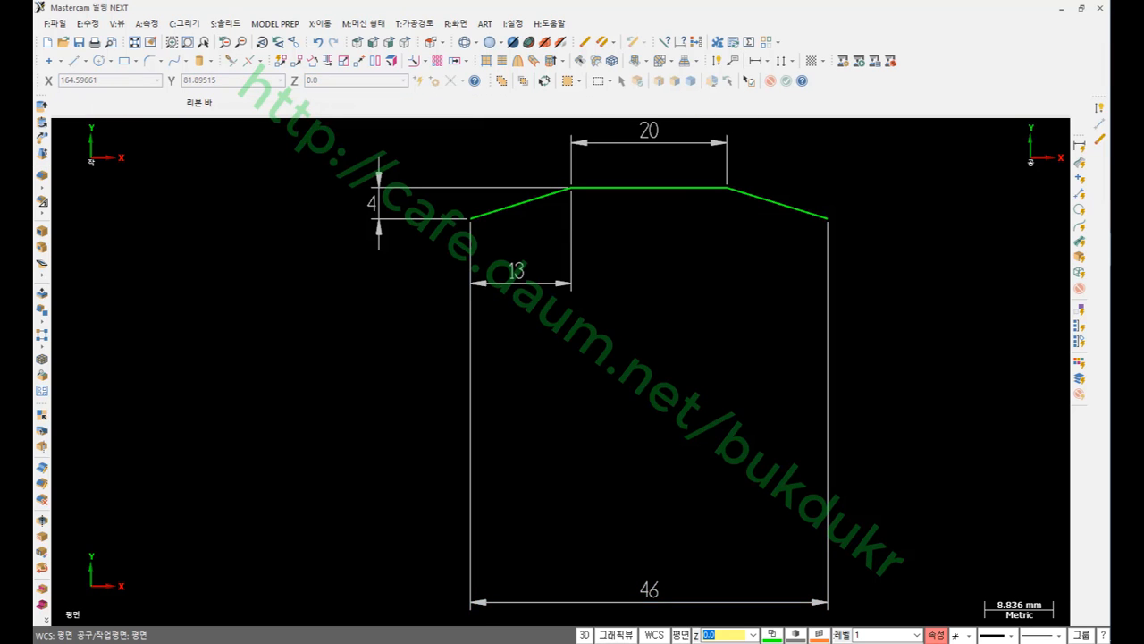
# Check the remaining edges and dimensions of the polygon in the PDF exercise, and return to Mastercam.
pyautogui.hotkey('alt', 'Tab')
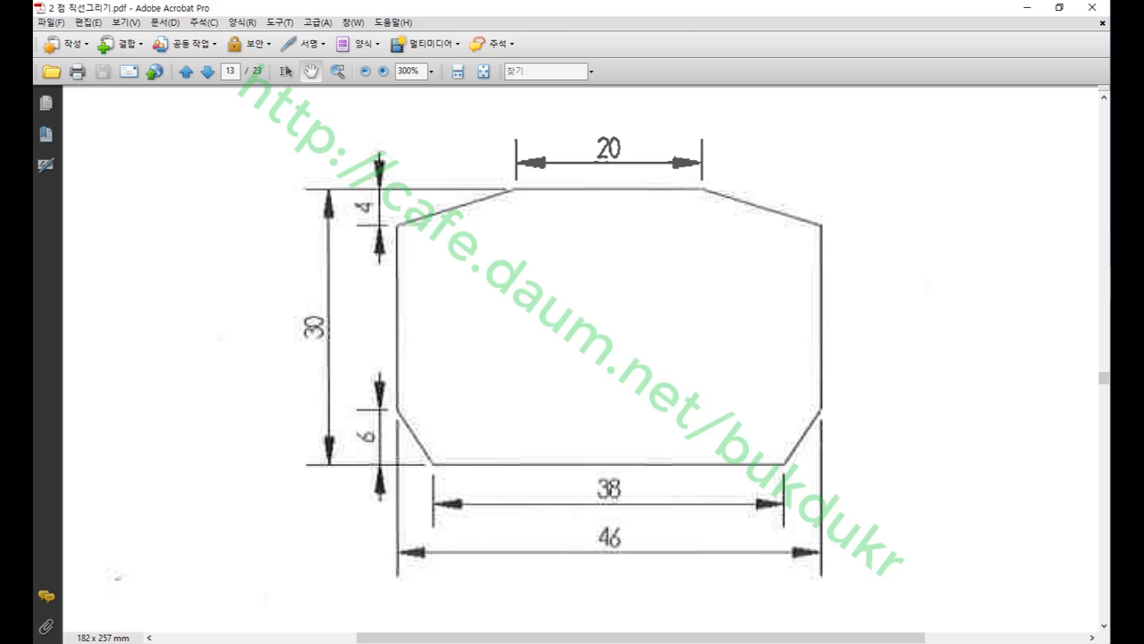
pyautogui.hotkey('alt', 'Tab')
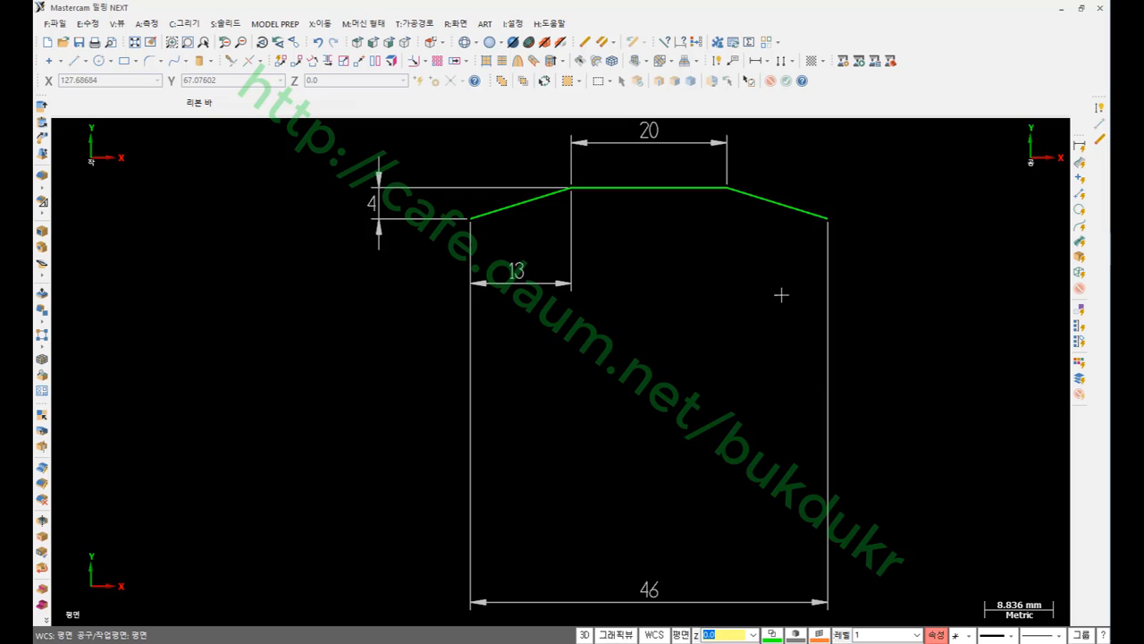
pyautogui.click(770, 202)
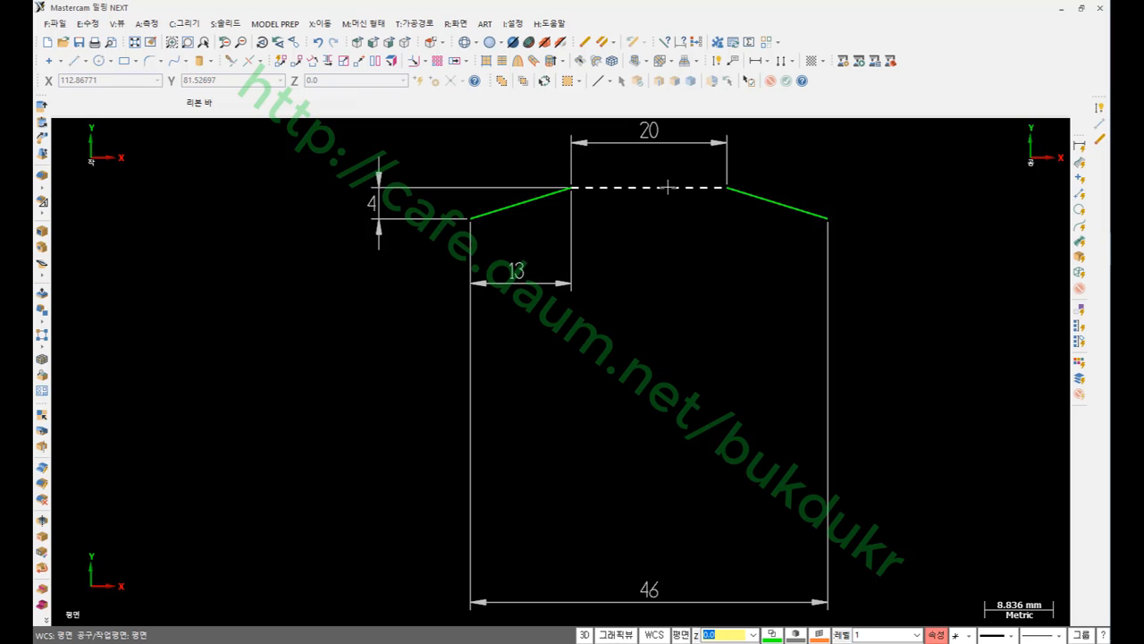
pyautogui.hotkey('alt', 'Tab')
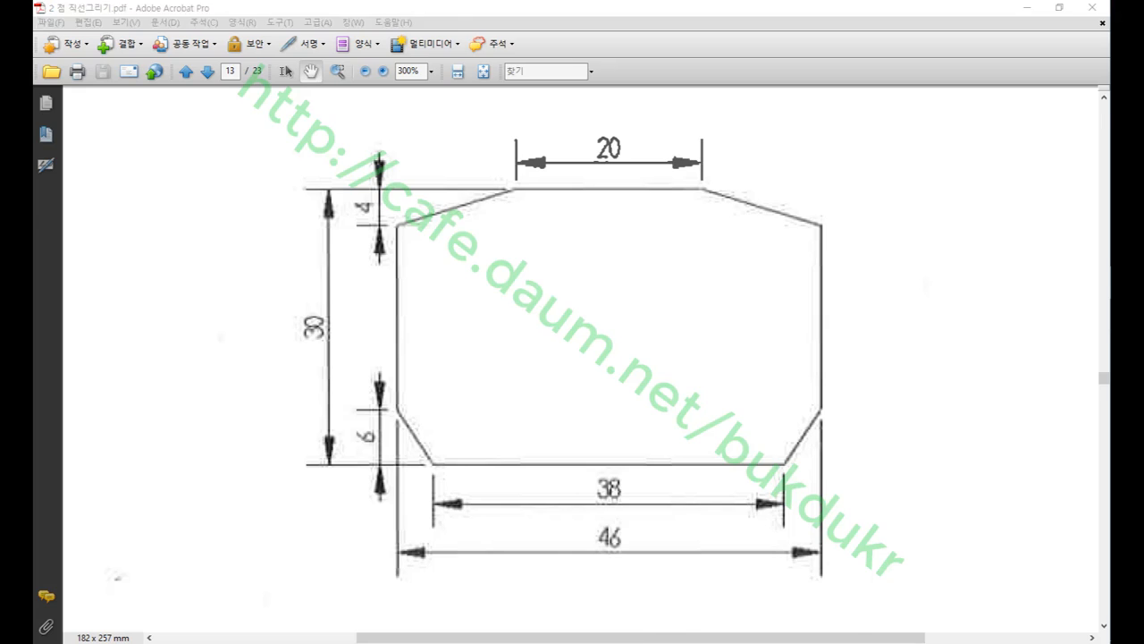
pyautogui.hotkey('alt', 'Tab')
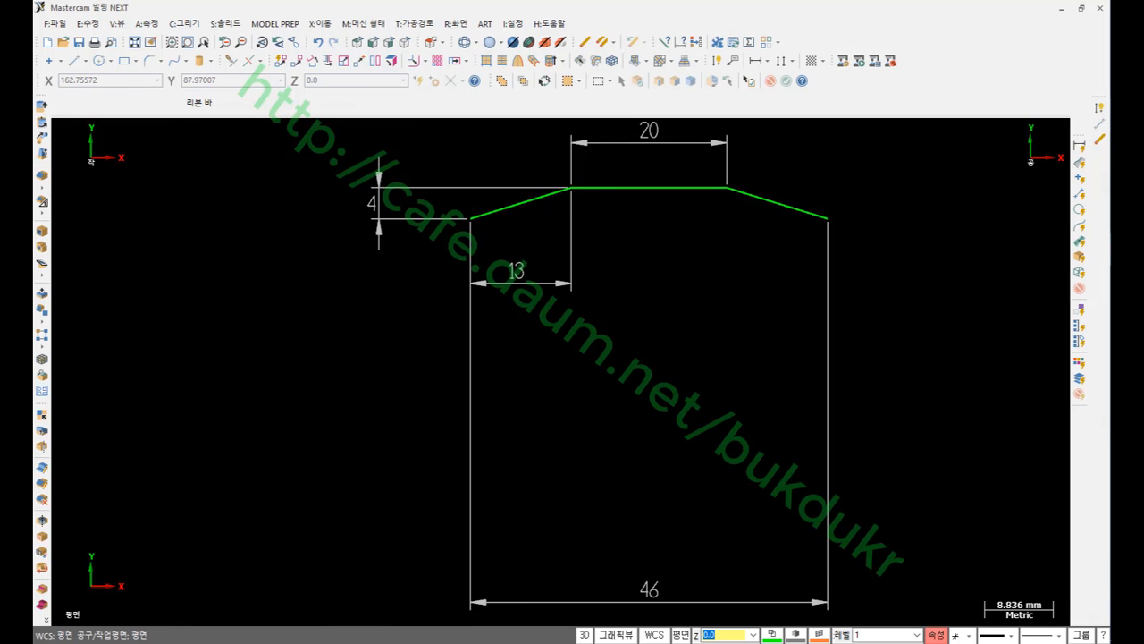
# Draw a vertical line downward from the right sloped line's lower end and set its length to 20.
pyautogui.click(1099, 124)
pyautogui.click(828, 219)
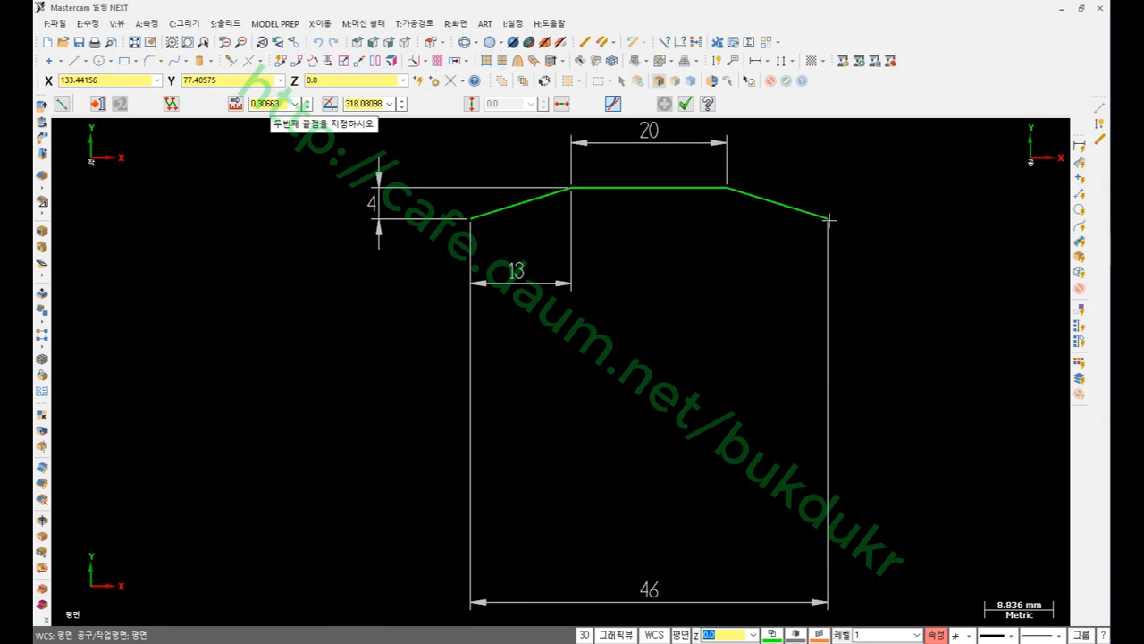
pyautogui.click(827, 387)
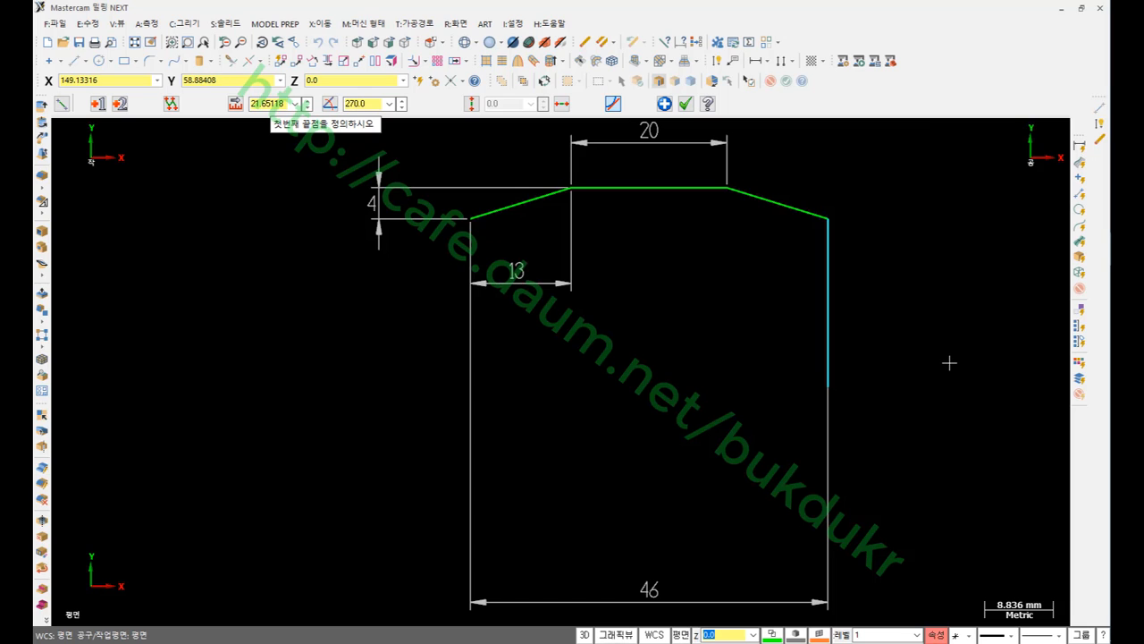
pyautogui.write('l')
pyautogui.write('2')
pyautogui.write('0')
pyautogui.press('Return')
# Draw a vertical-constrained line from the left sloped line's lower end down to the level of the right vertical line's end, and finish.
pyautogui.scroll(3, 825, 184)
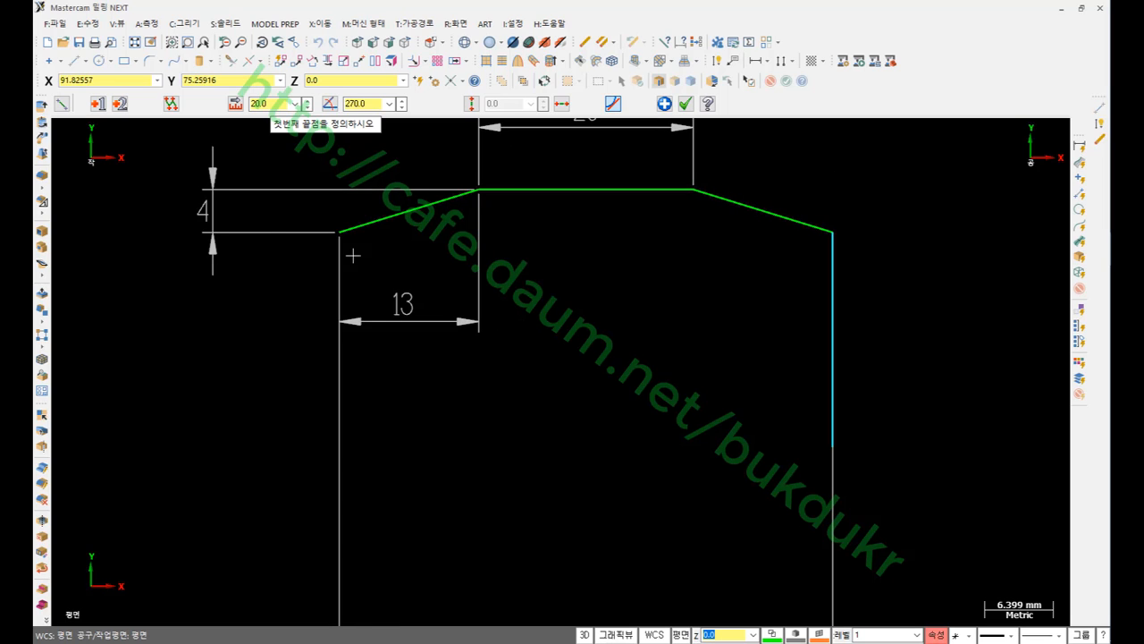
pyautogui.click(471, 104)
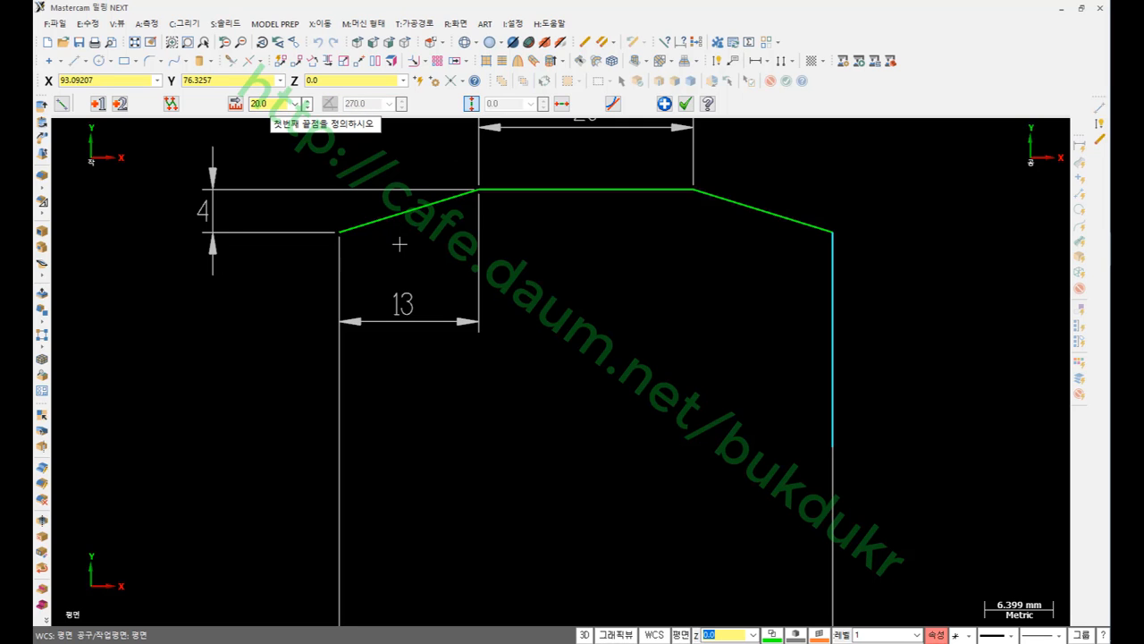
pyautogui.click(344, 236)
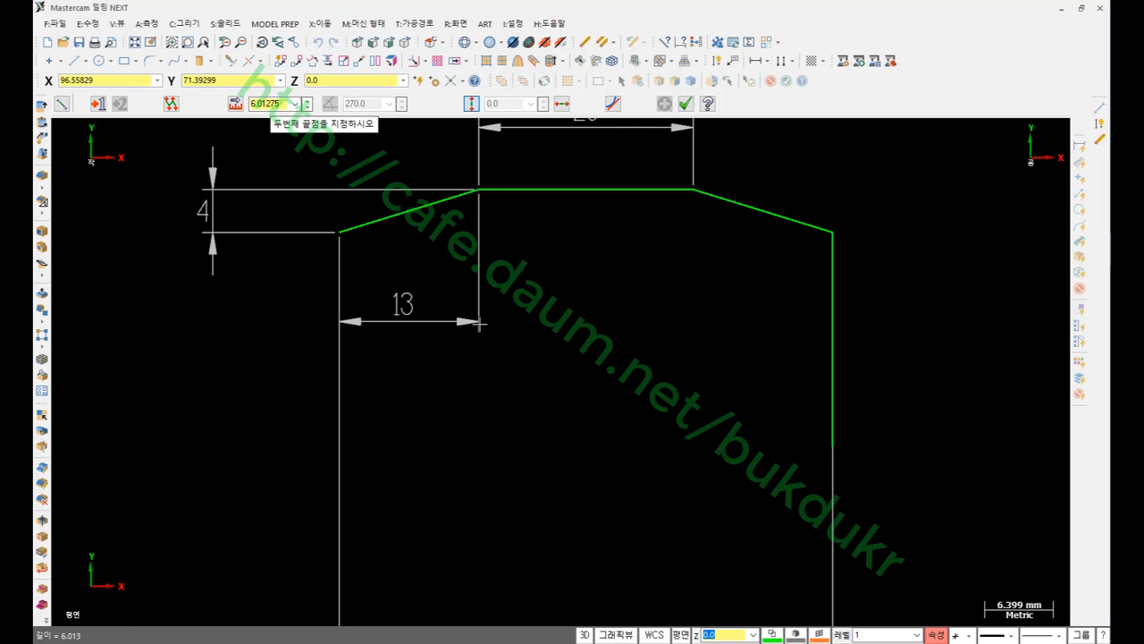
pyautogui.click(833, 449)
pyautogui.scroll(-1, 941, 242)
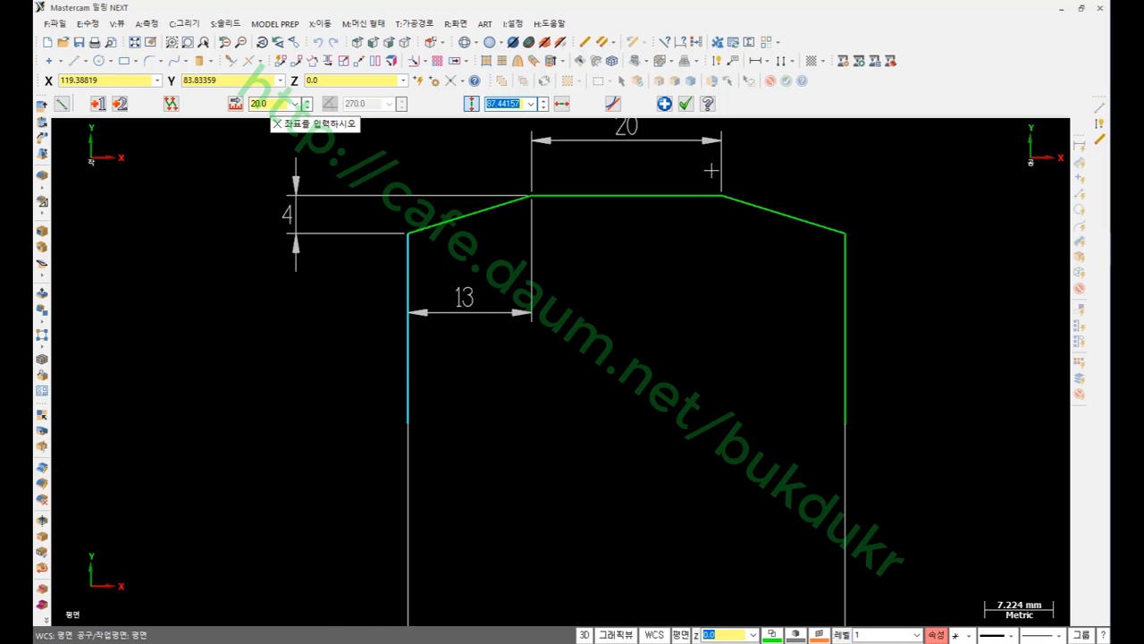
pyautogui.click(686, 103)
# Move the profile's overall width dimension from below the profile to above the top edge's dimension with Smart dimension.
pyautogui.scroll(-1, 868, 202)
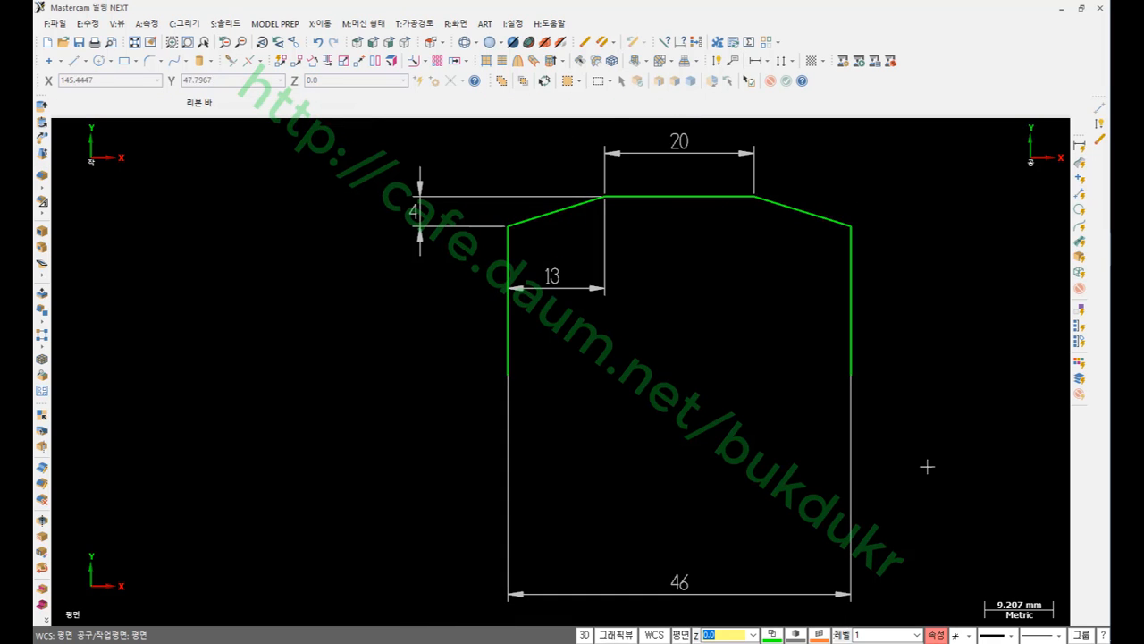
pyautogui.click(717, 60)
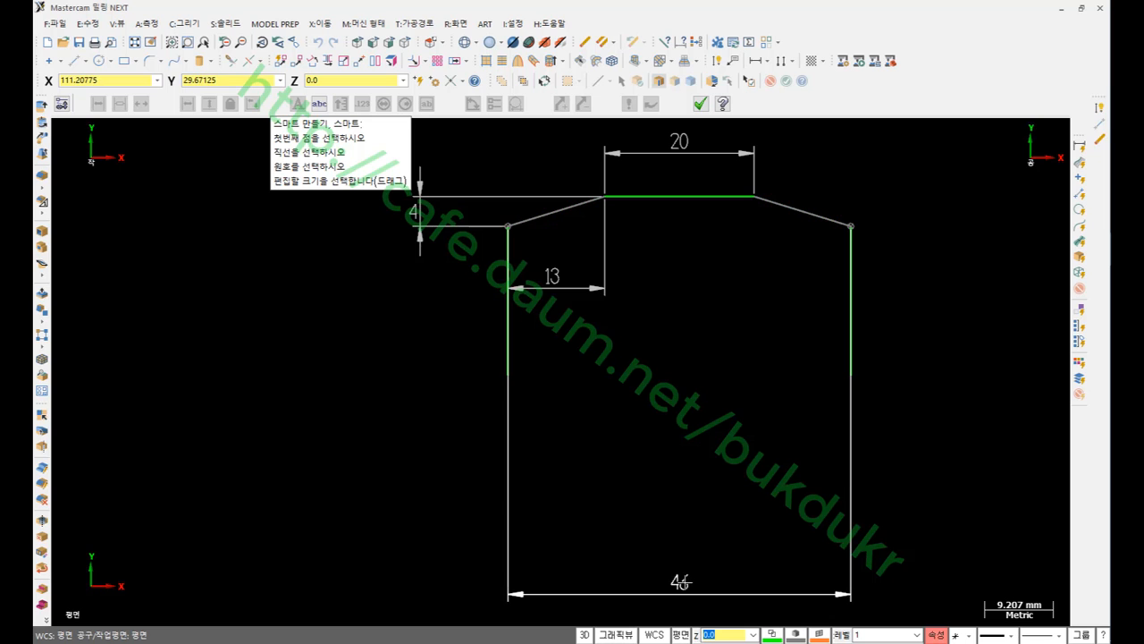
pyautogui.click(700, 568)
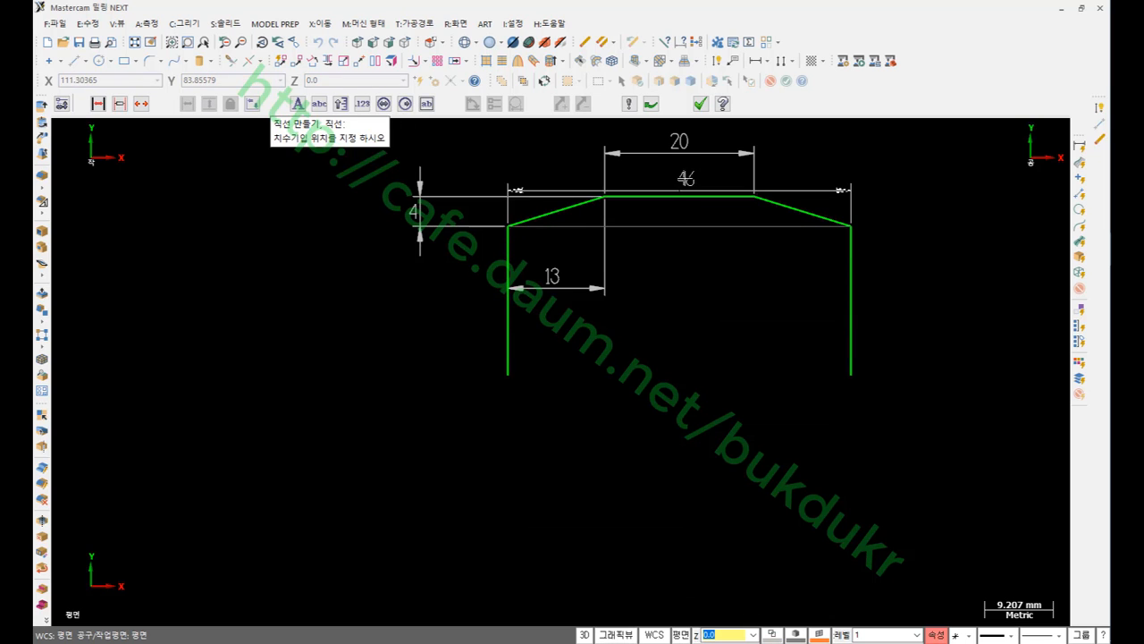
pyautogui.scroll(-2, 660, 510)
pyautogui.click(674, 206)
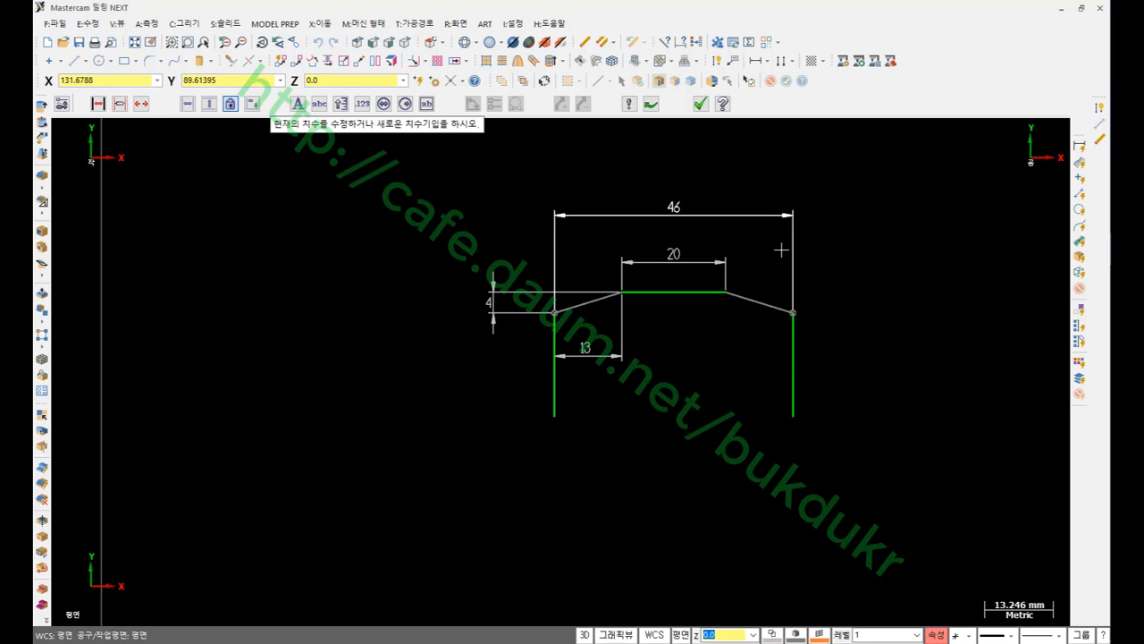
pyautogui.scroll(3, 715, 321)
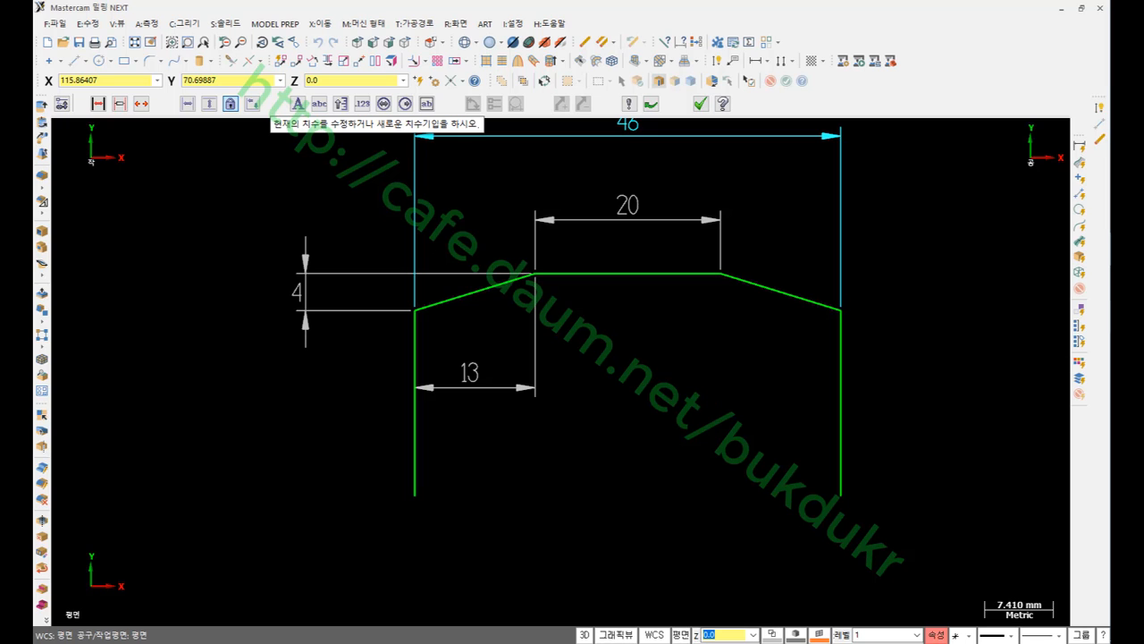
# Start an unconstrained two-point line at the left vertical line's lower end and enter (46-38)/2 as its relative X offset.
pyautogui.hotkey('alt', 'Tab')
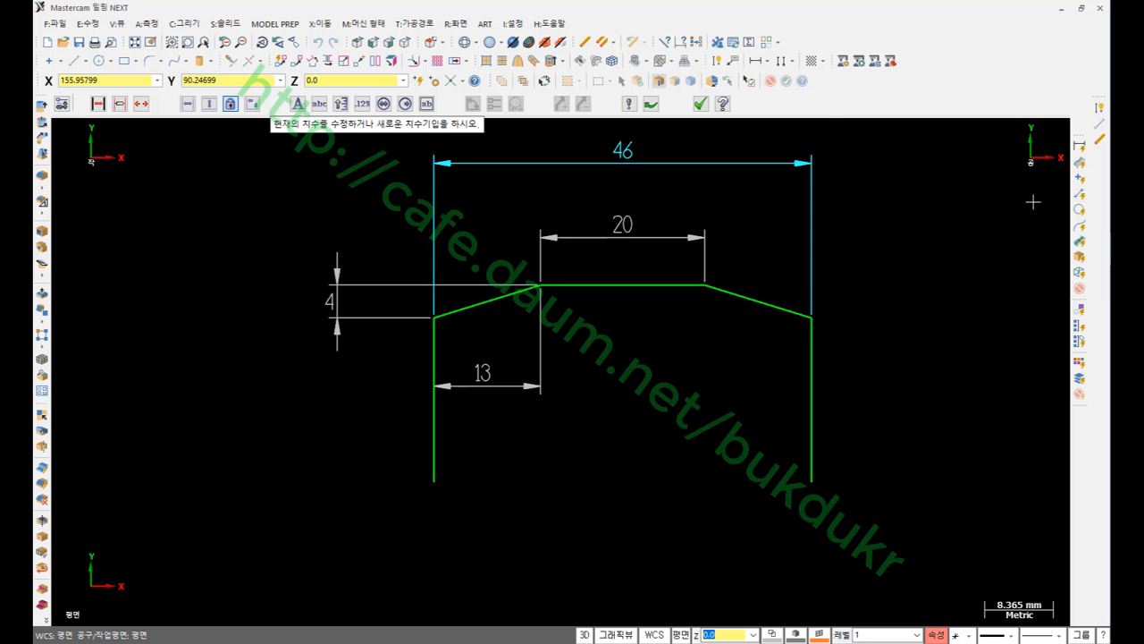
pyautogui.click(1099, 124)
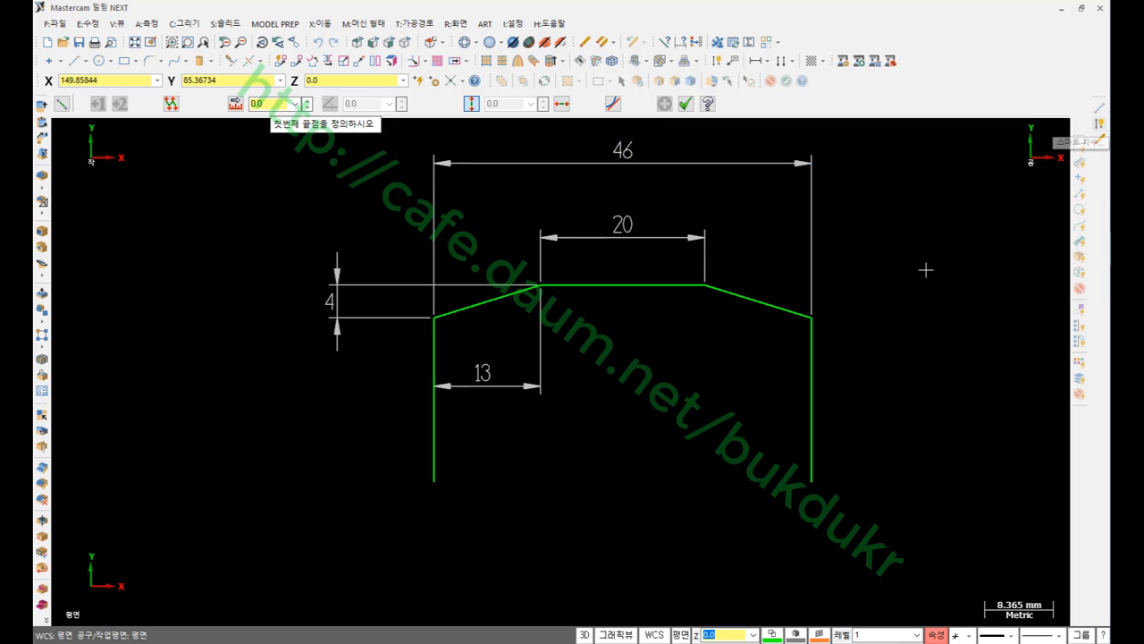
pyautogui.click(441, 484)
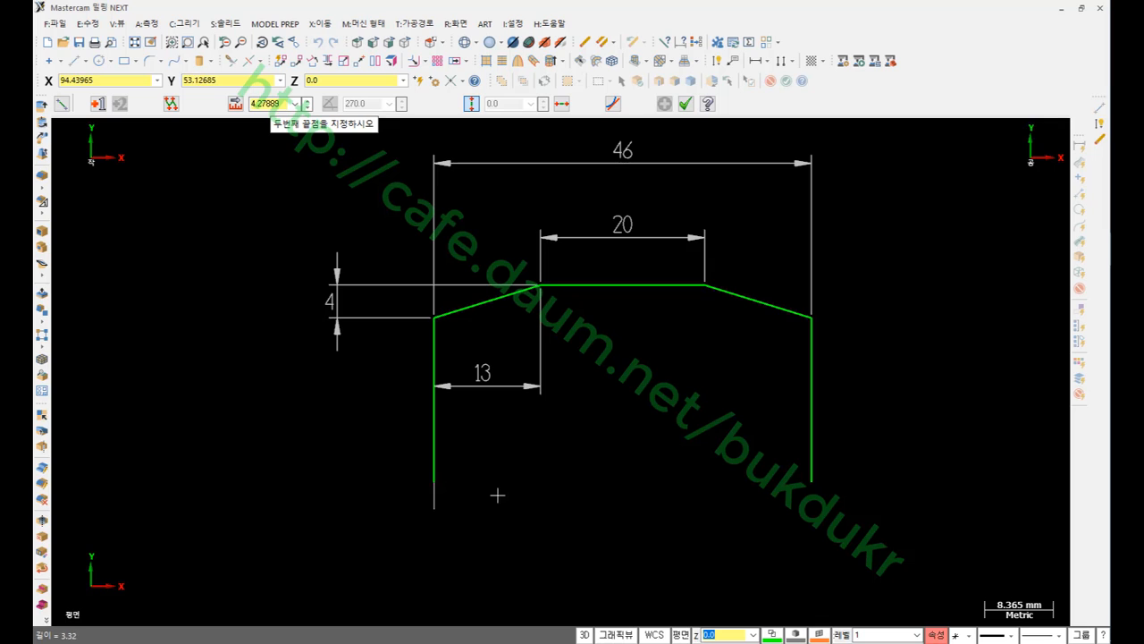
pyautogui.click(473, 105)
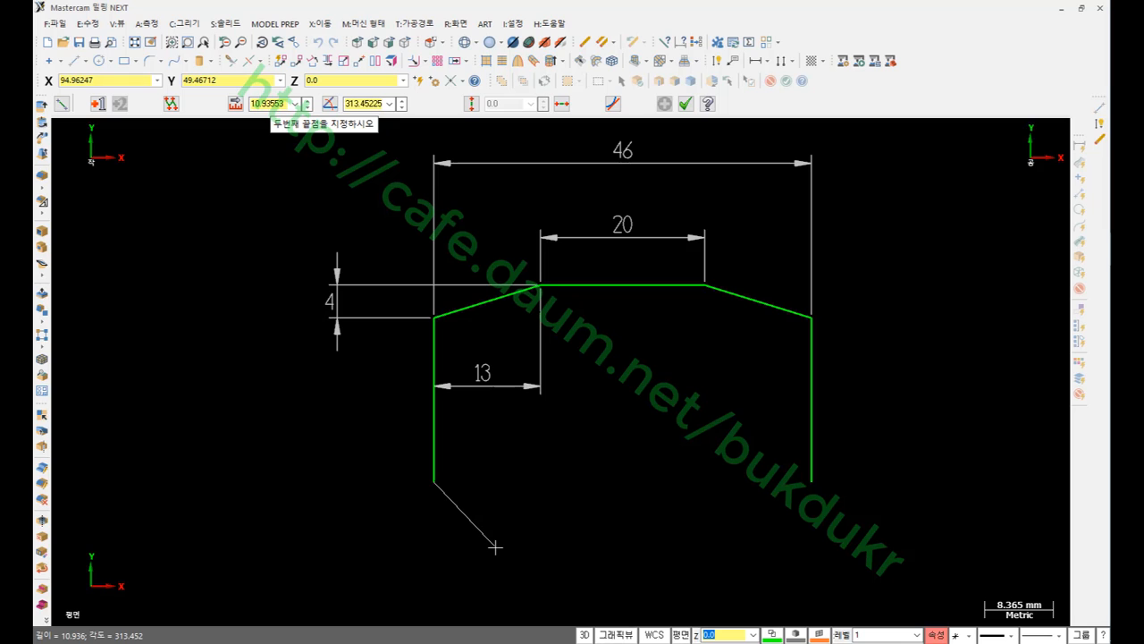
pyautogui.click(435, 482)
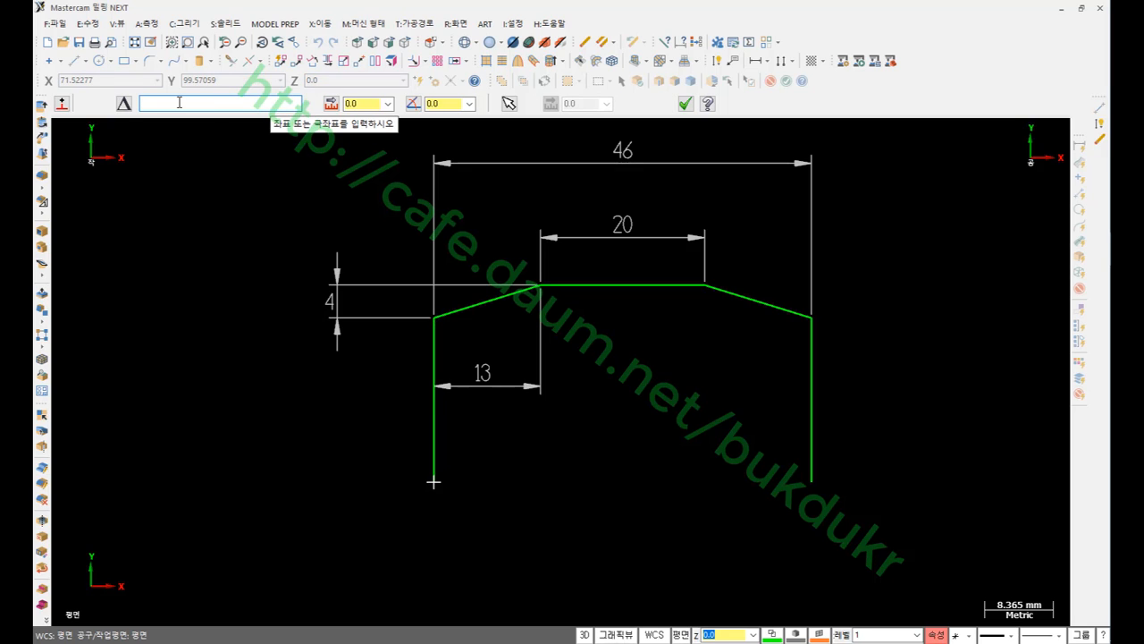
pyautogui.click(178, 103)
pyautogui.rightClick(134, 75)
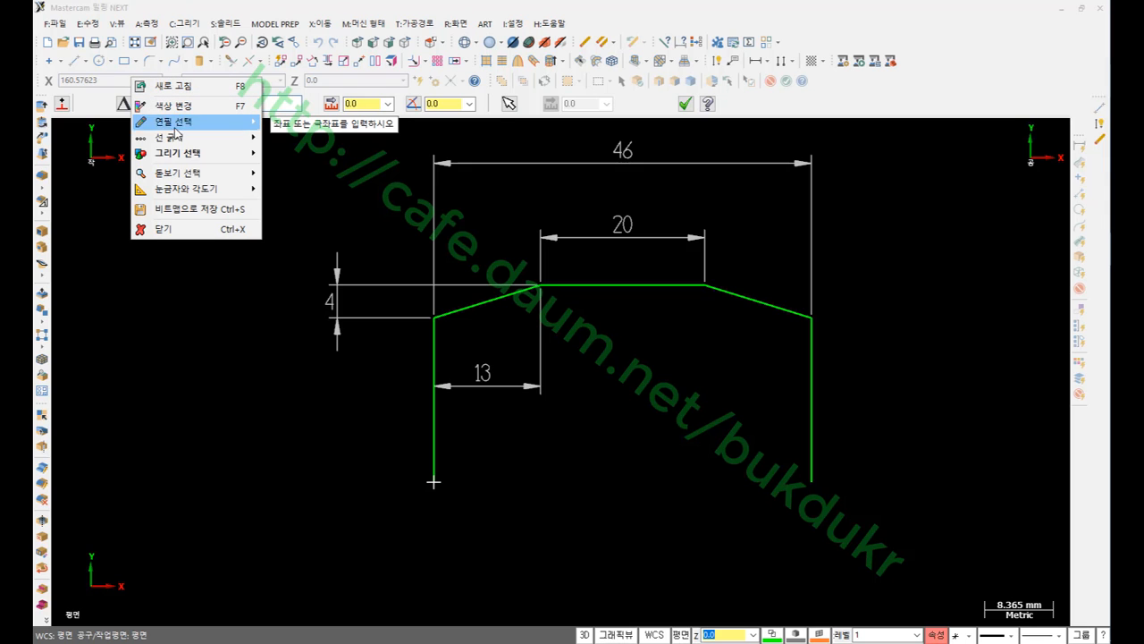
pyautogui.moveTo(202, 175)
pyautogui.click(314, 209)
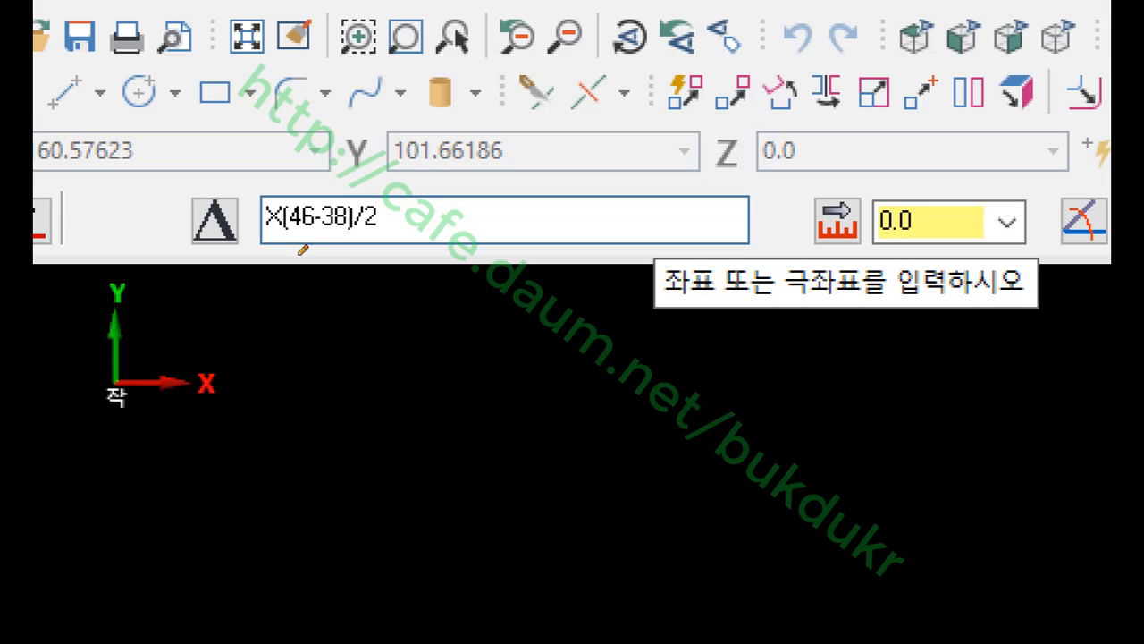
pyautogui.moveTo(262, 253)
pyautogui.mouseDown()
pyautogui.moveTo(362, 163)
pyautogui.moveTo(333, 254)
pyautogui.moveTo(258, 243)
pyautogui.mouseUp()
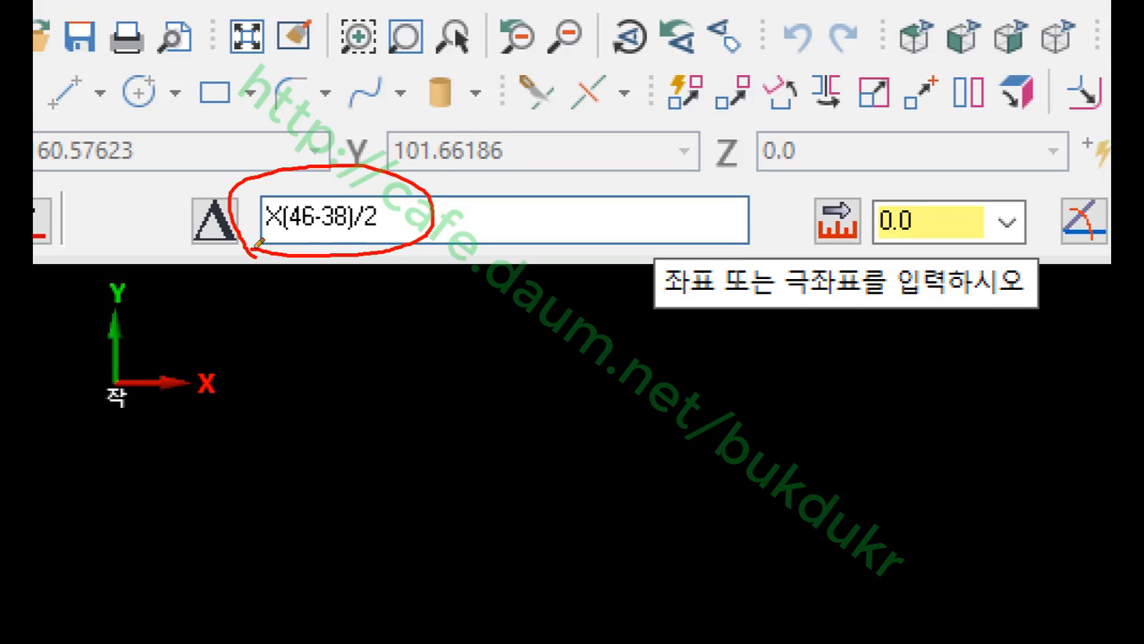
pyautogui.moveTo(318, 278)
pyautogui.mouseDown()
pyautogui.moveTo(310, 295)
pyautogui.moveTo(332, 313)
pyautogui.moveTo(337, 344)
pyautogui.moveTo(401, 301)
pyautogui.moveTo(462, 325)
pyautogui.moveTo(452, 306)
pyautogui.mouseUp()
pyautogui.moveTo(260, 366); pyautogui.dragTo(515, 367)
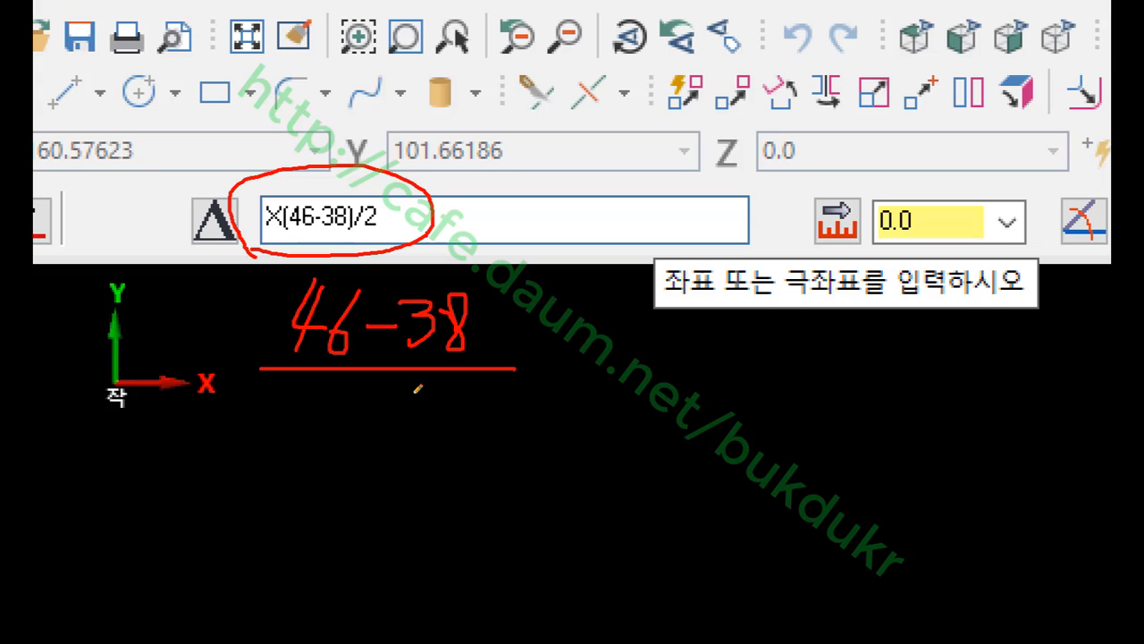
pyautogui.moveTo(374, 401)
pyautogui.mouseDown()
pyautogui.moveTo(372, 430)
pyautogui.moveTo(423, 431)
pyautogui.mouseUp()
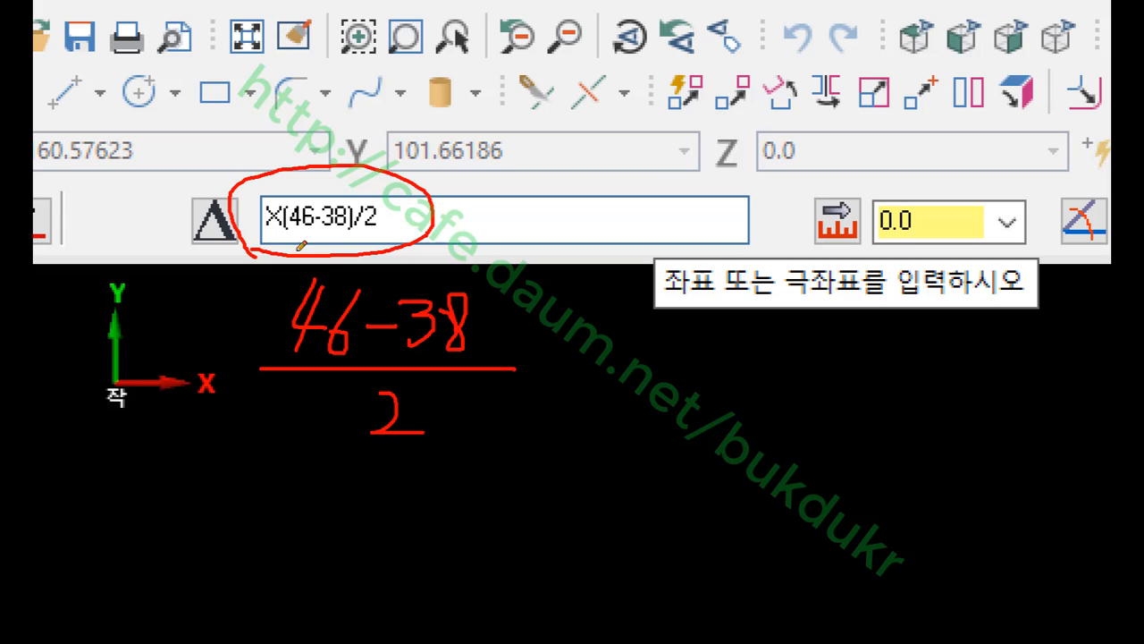
pyautogui.moveTo(268, 242)
pyautogui.mouseDown()
pyautogui.moveTo(261, 197)
pyautogui.moveTo(286, 244)
pyautogui.mouseUp()
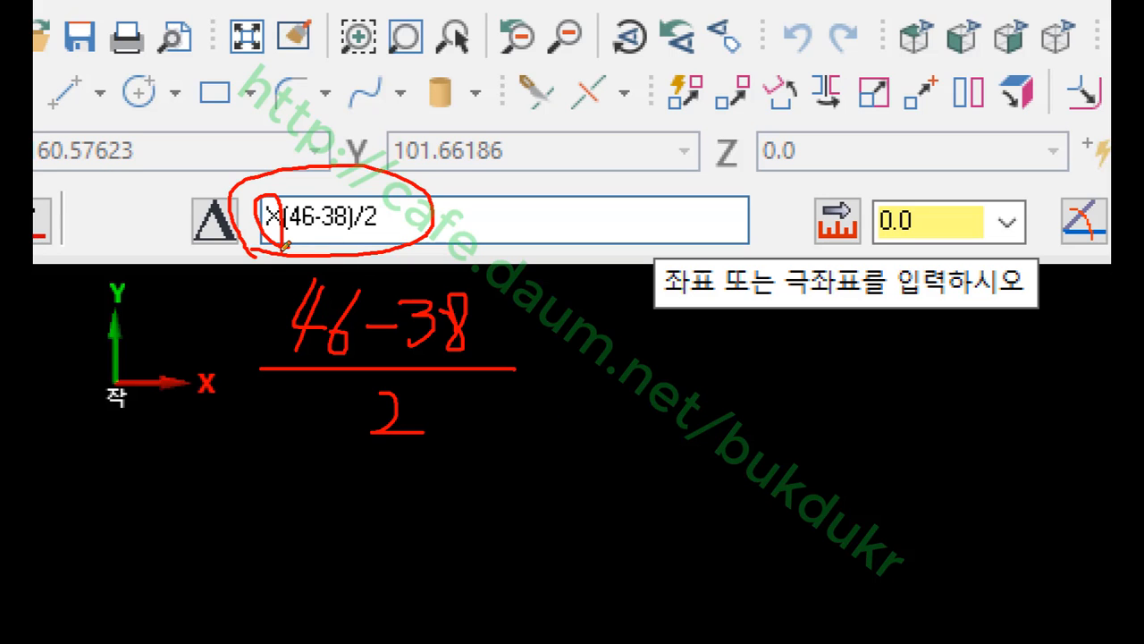
pyautogui.rightClick(531, 253)
pyautogui.click(589, 407)
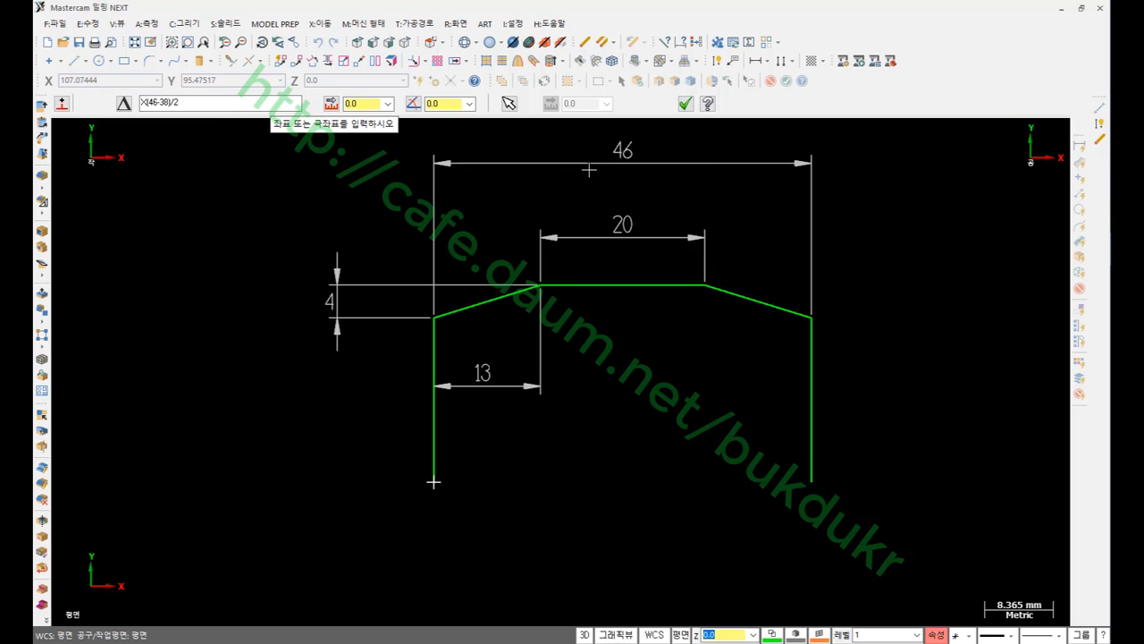
# Complete the relative offset as X(46-38)/2Y-6 to draw the lower-left sloped line, and finish the line command.
pyautogui.click(228, 104)
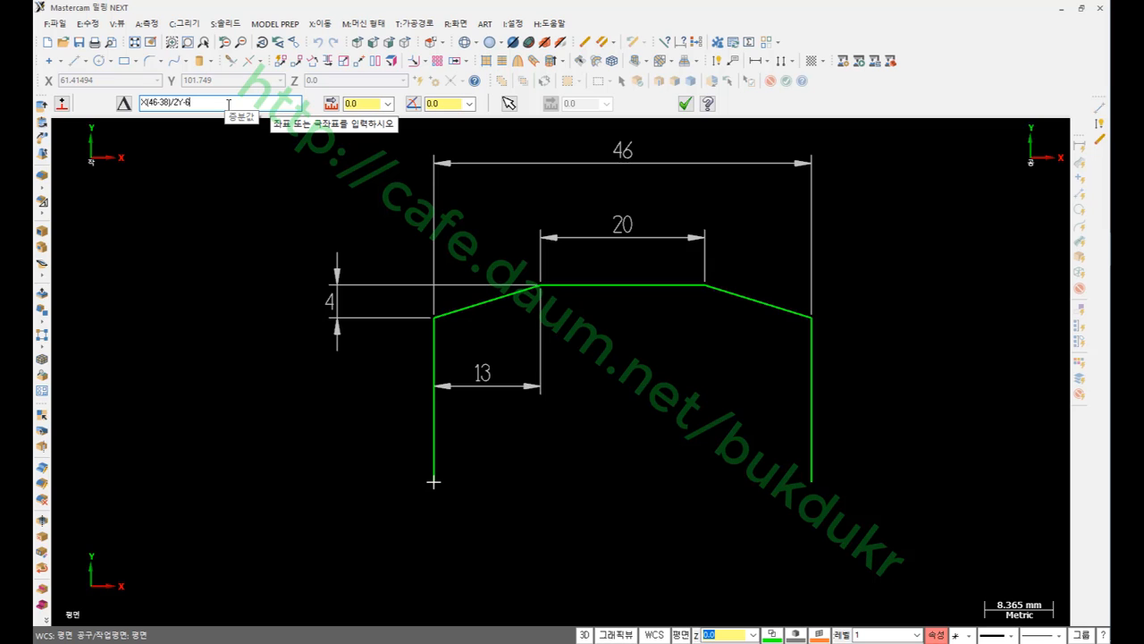
pyautogui.press('Return')
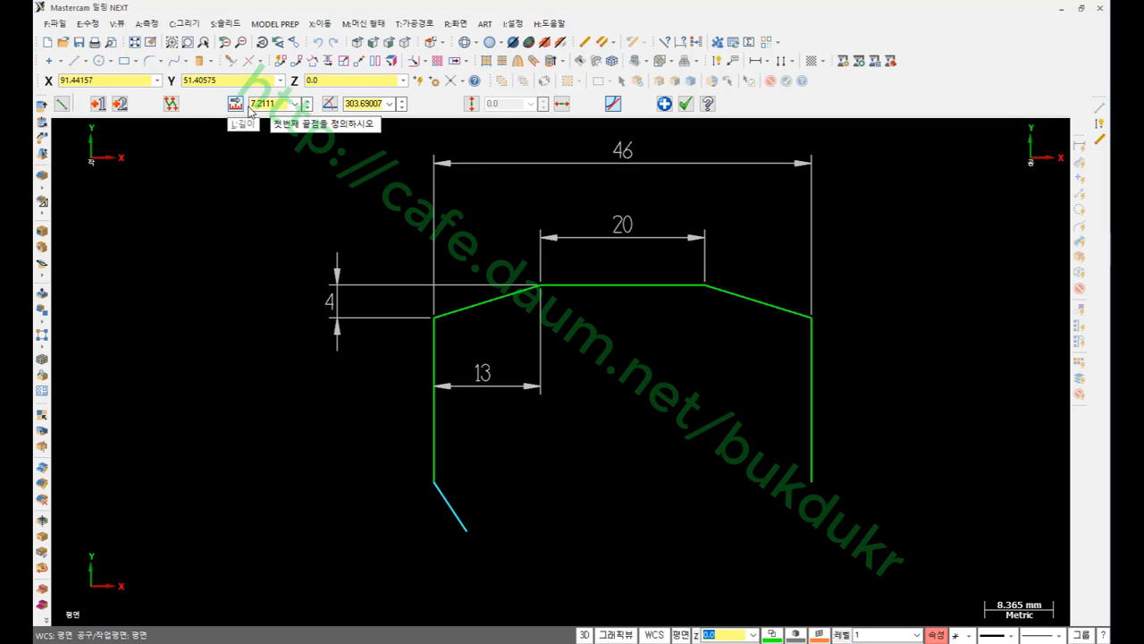
pyautogui.scroll(-1, 323, 458)
pyautogui.scroll(-1, 323, 458)
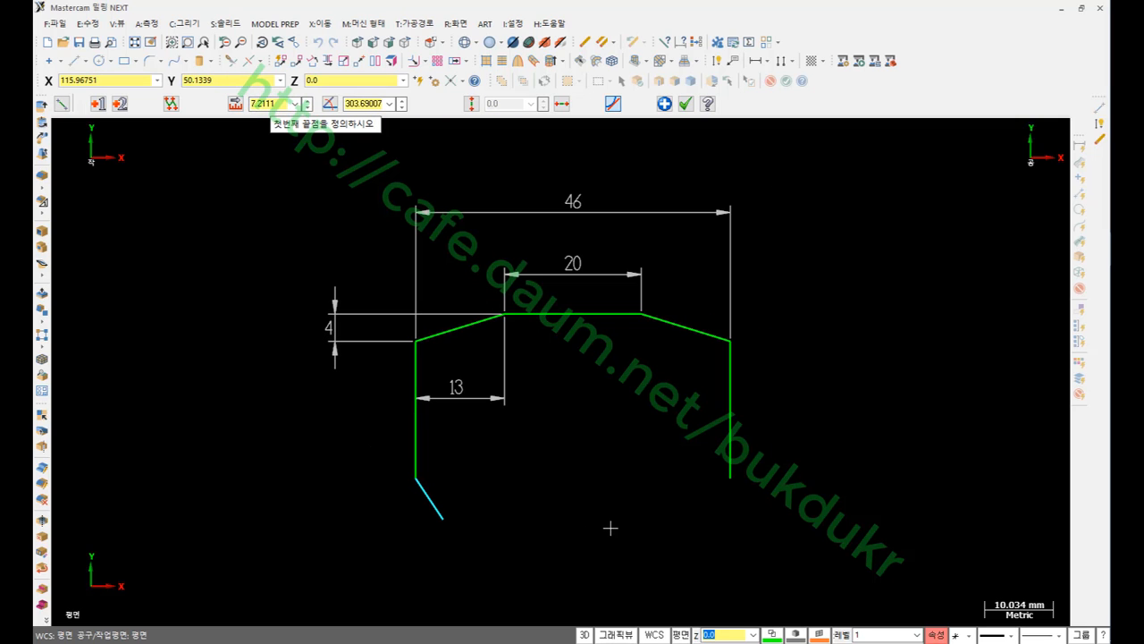
pyautogui.click(686, 104)
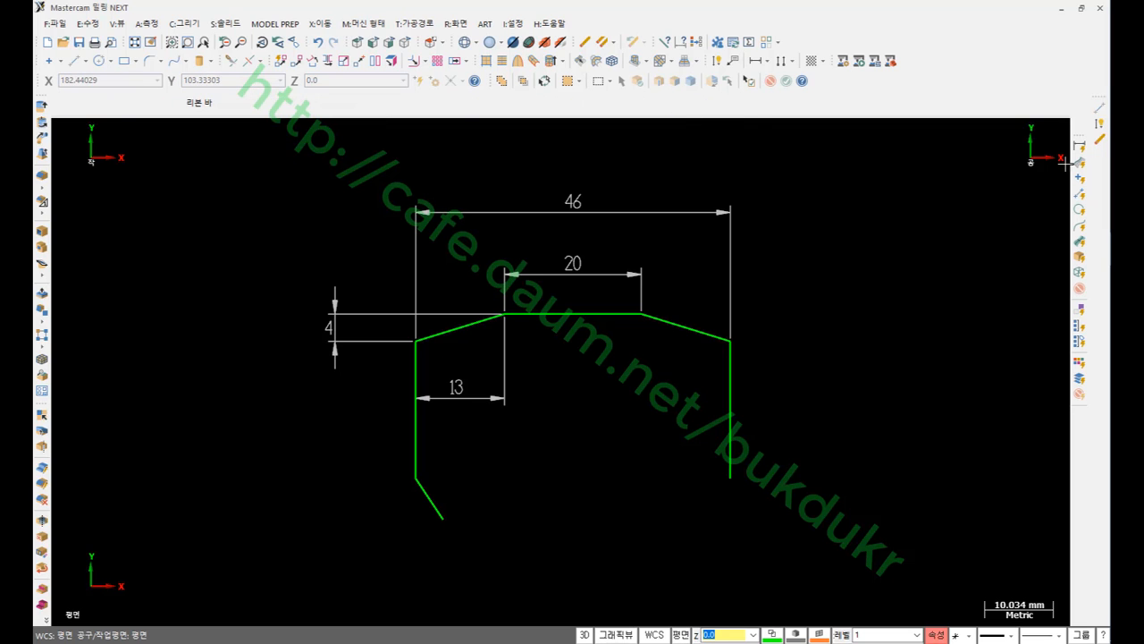
# Add a vertical Smart dimension to the lower-left sloped line and reposition it close to the left side of the profile.
pyautogui.click(1102, 126)
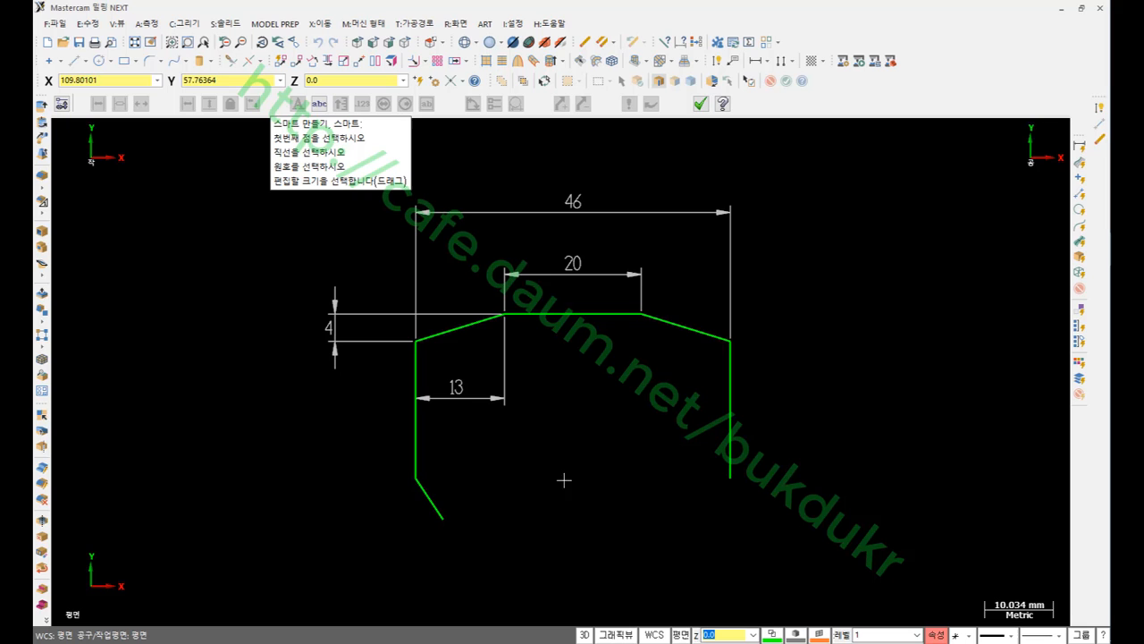
pyautogui.click(432, 509)
pyautogui.click(235, 418)
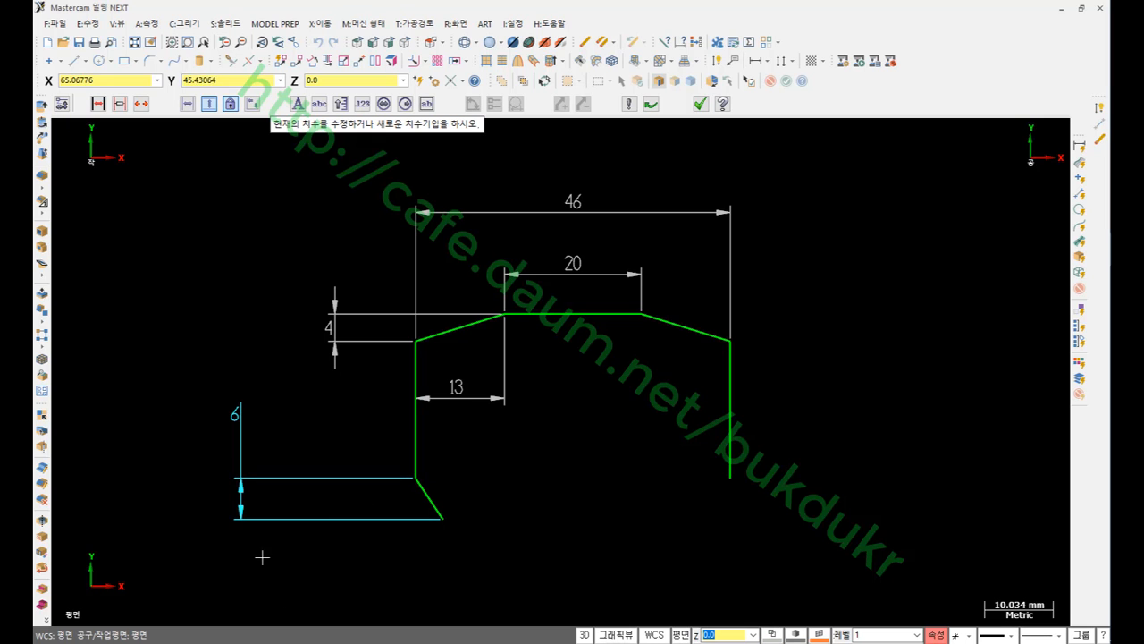
pyautogui.click(230, 411)
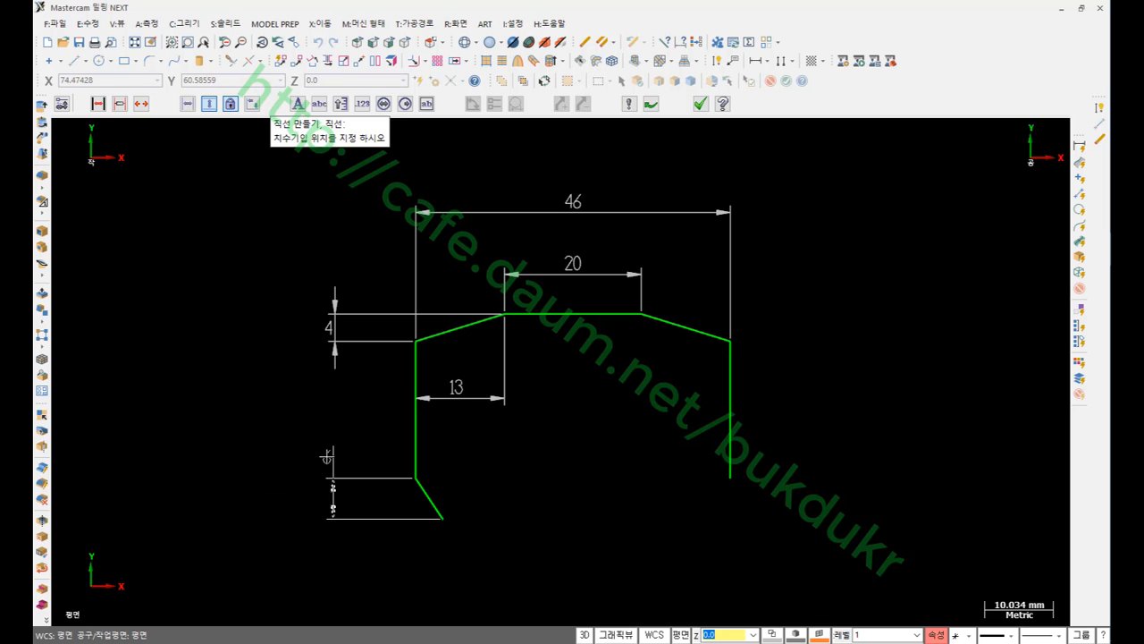
pyautogui.click(325, 461)
pyautogui.scroll(1, 419, 562)
pyautogui.scroll(3, 384, 556)
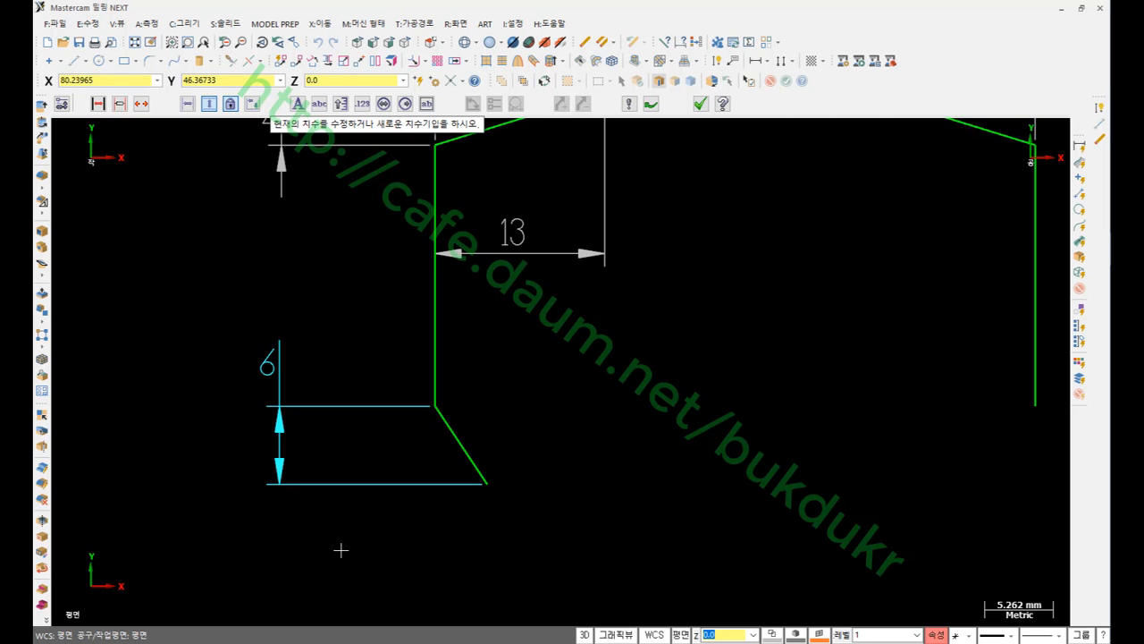
# Add a horizontal Smart dimension to the lower-left sloped line, place it below with its text to the left, and finish dimensioning.
pyautogui.scroll(-5, 401, 390)
pyautogui.click(399, 408)
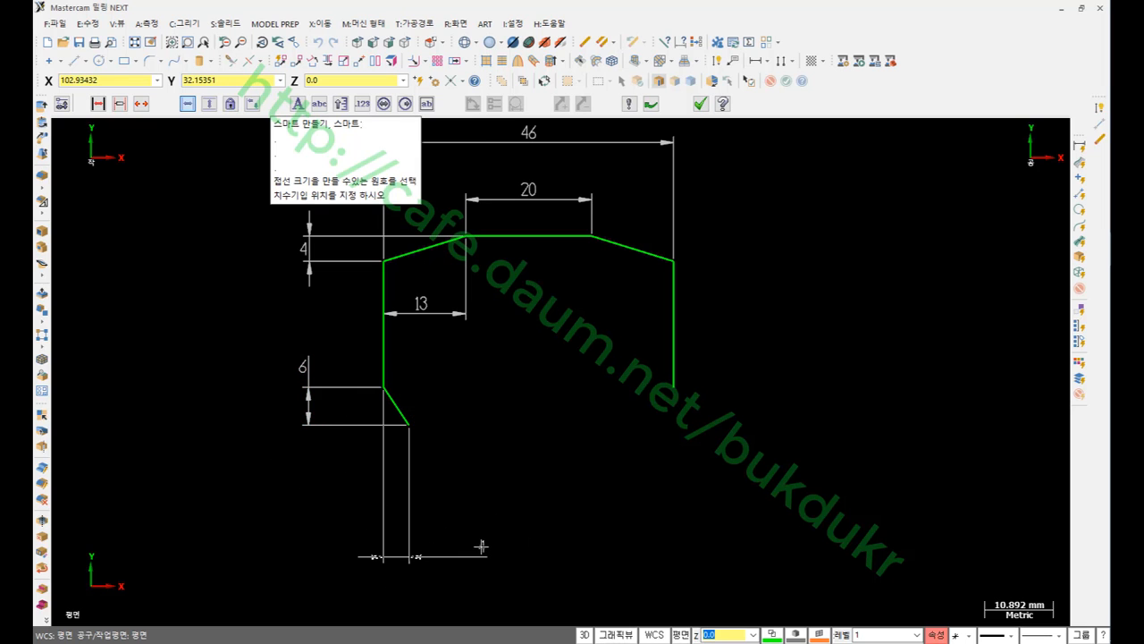
pyautogui.click(481, 547)
pyautogui.click(478, 545)
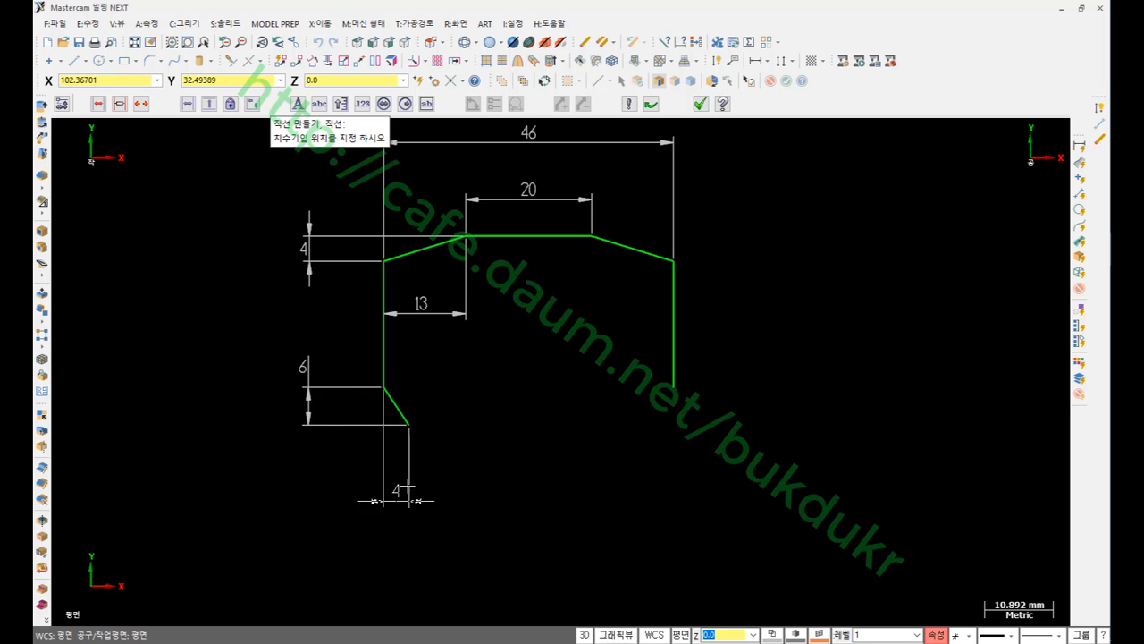
pyautogui.click(337, 458)
pyautogui.scroll(2, 503, 370)
pyautogui.scroll(1, 471, 207)
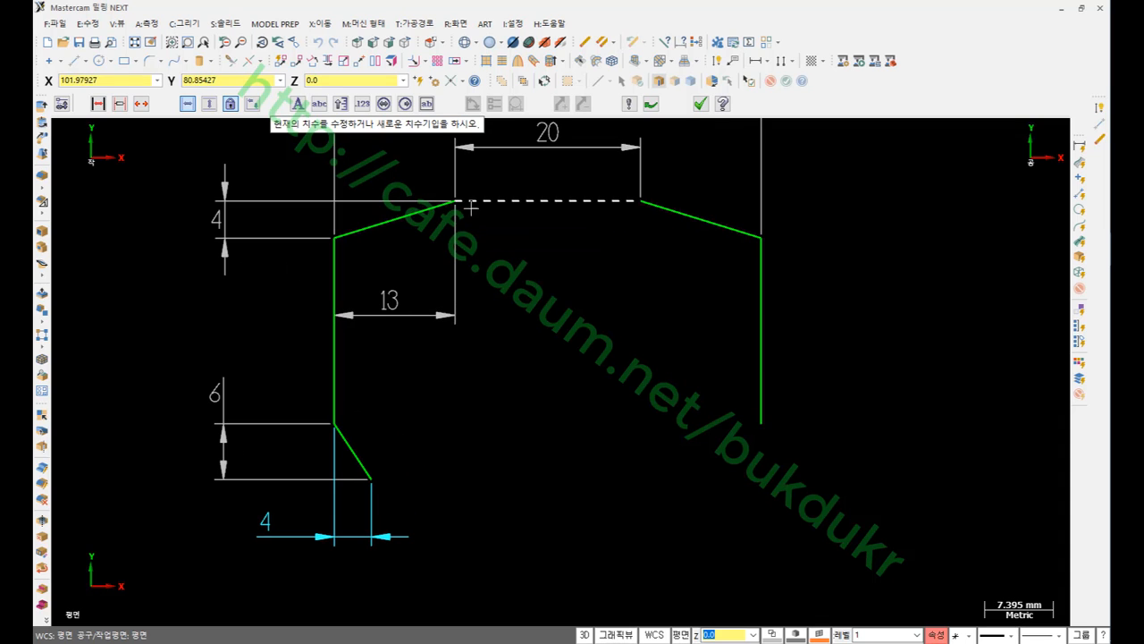
pyautogui.click(700, 103)
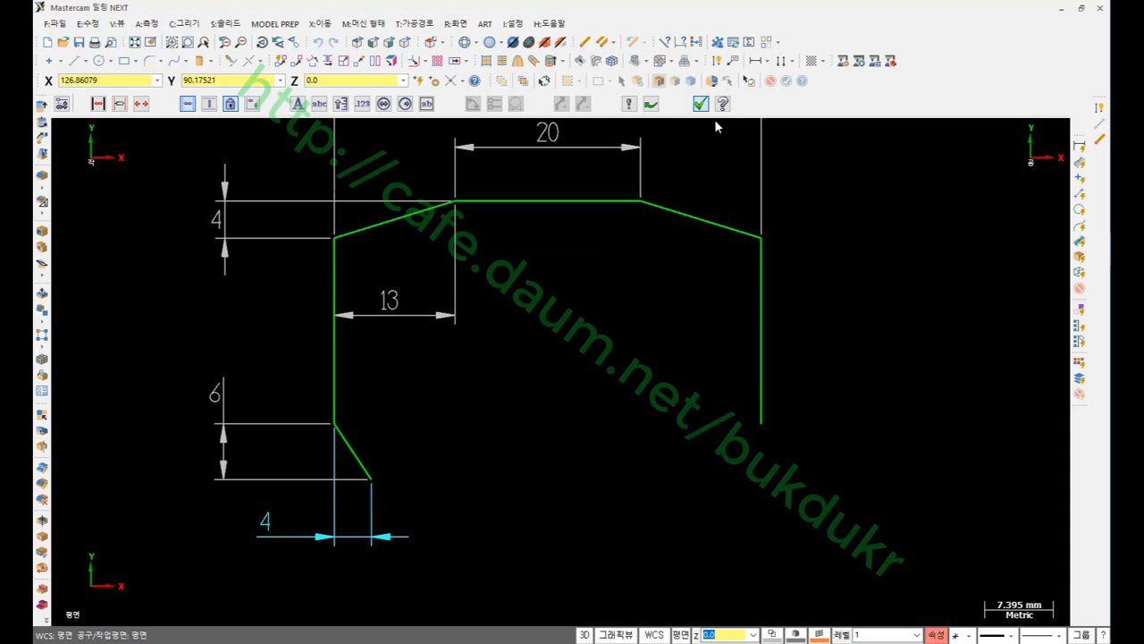
pyautogui.click(771, 425)
# Check the bottom edge's width in the PDF exercise, and draw a horizontal line of length 38 rightward from the lower-left sloped line's lower end.
pyautogui.hotkey('alt', 'Tab')
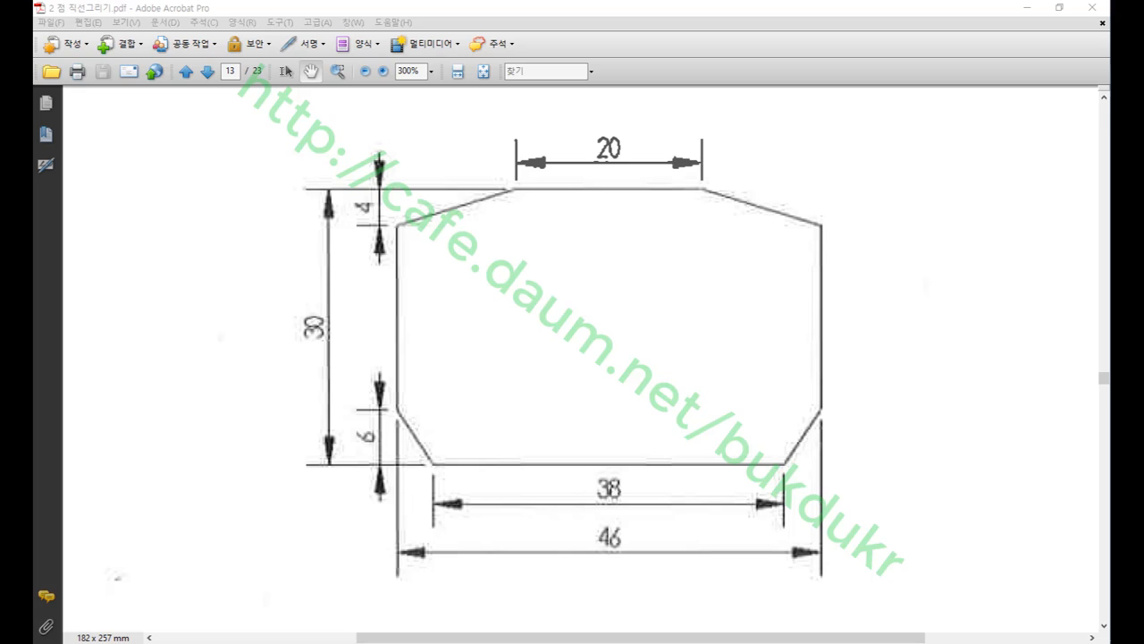
pyautogui.moveTo(638, 512)
pyautogui.mouseDown()
pyautogui.moveTo(577, 502)
pyautogui.moveTo(612, 452)
pyautogui.moveTo(638, 490)
pyautogui.moveTo(636, 511)
pyautogui.mouseUp()
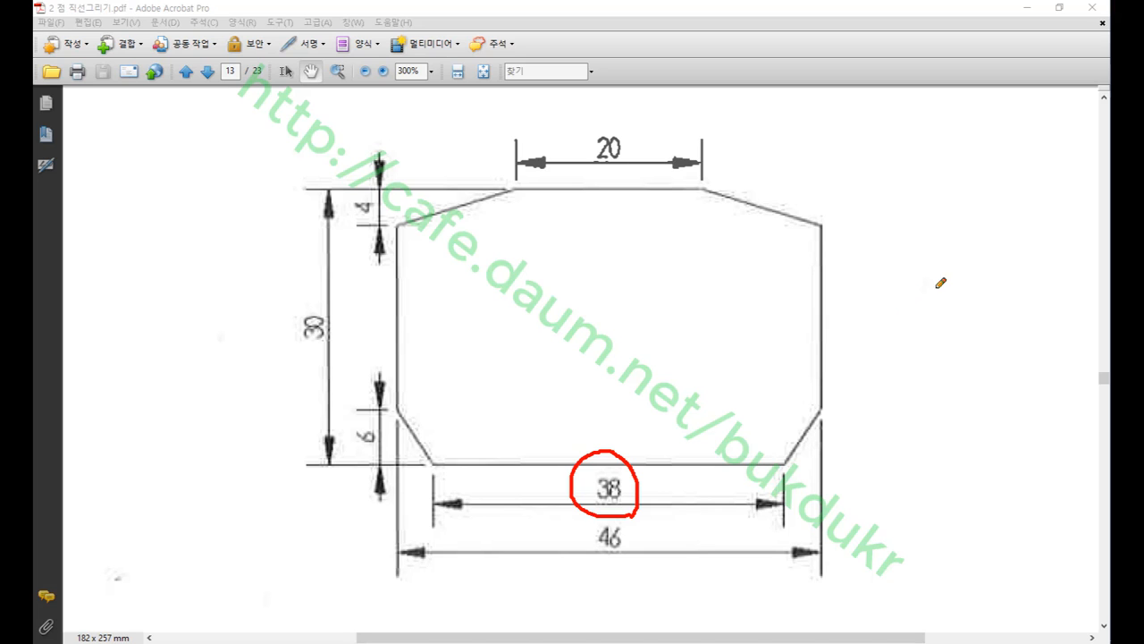
pyautogui.rightClick(964, 268)
pyautogui.click(1010, 430)
pyautogui.hotkey('alt', 'Tab')
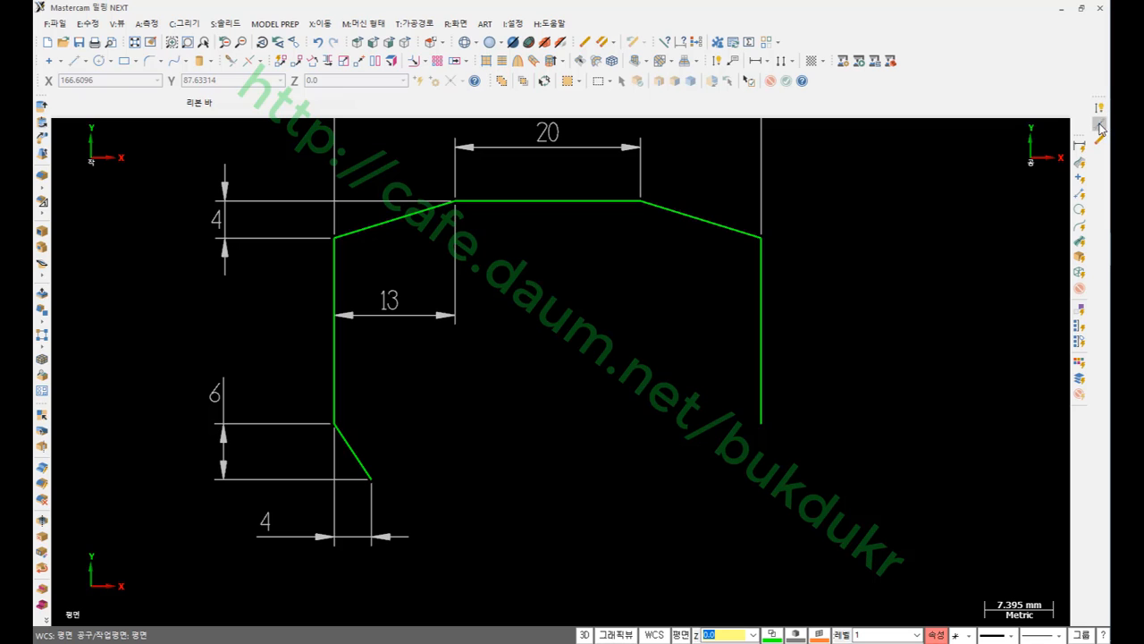
pyautogui.click(1099, 128)
pyautogui.click(371, 480)
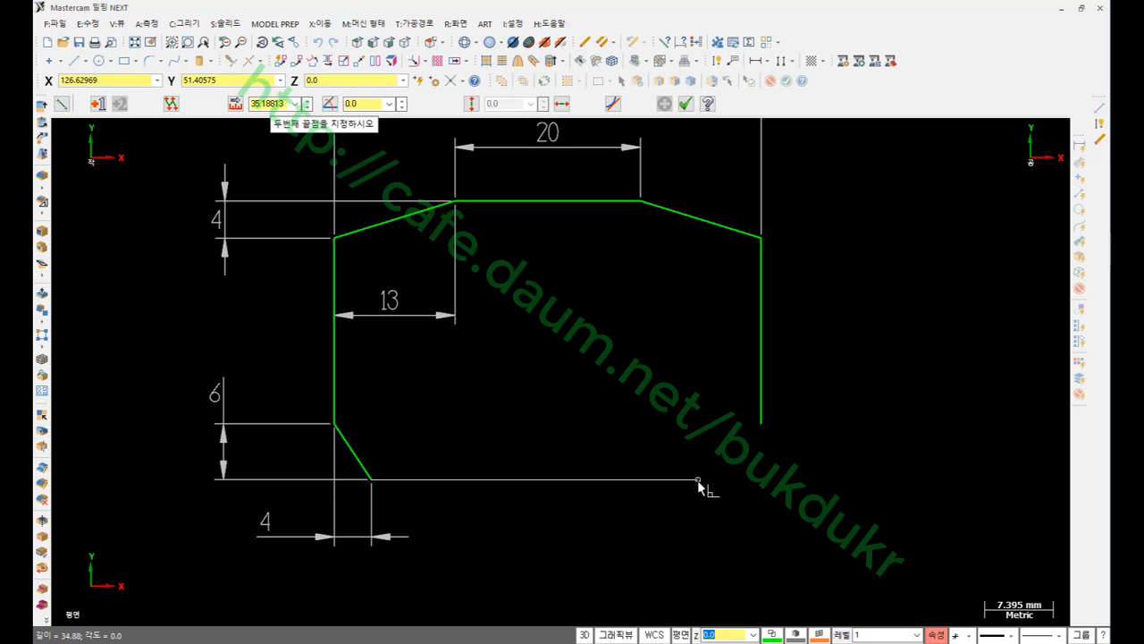
pyautogui.click(699, 480)
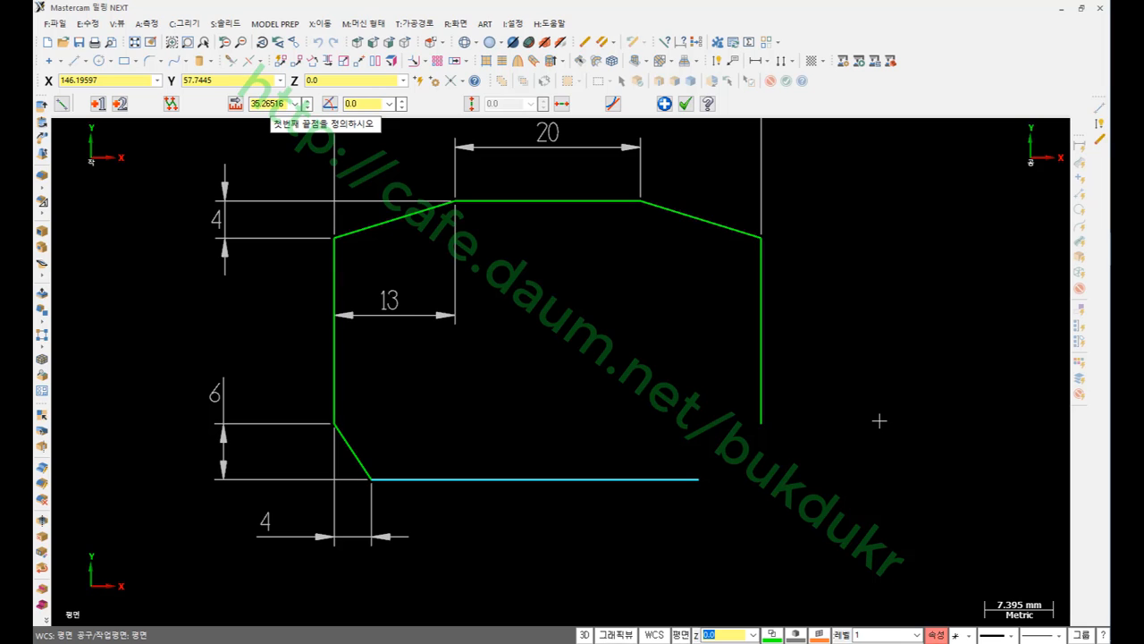
pyautogui.press('l')
pyautogui.write('38')
pyautogui.press('Return')
# Close the profile with a line from the bottom edge's open end up to the right vertical side's lower end, and finish the line command.
pyautogui.click(725, 479)
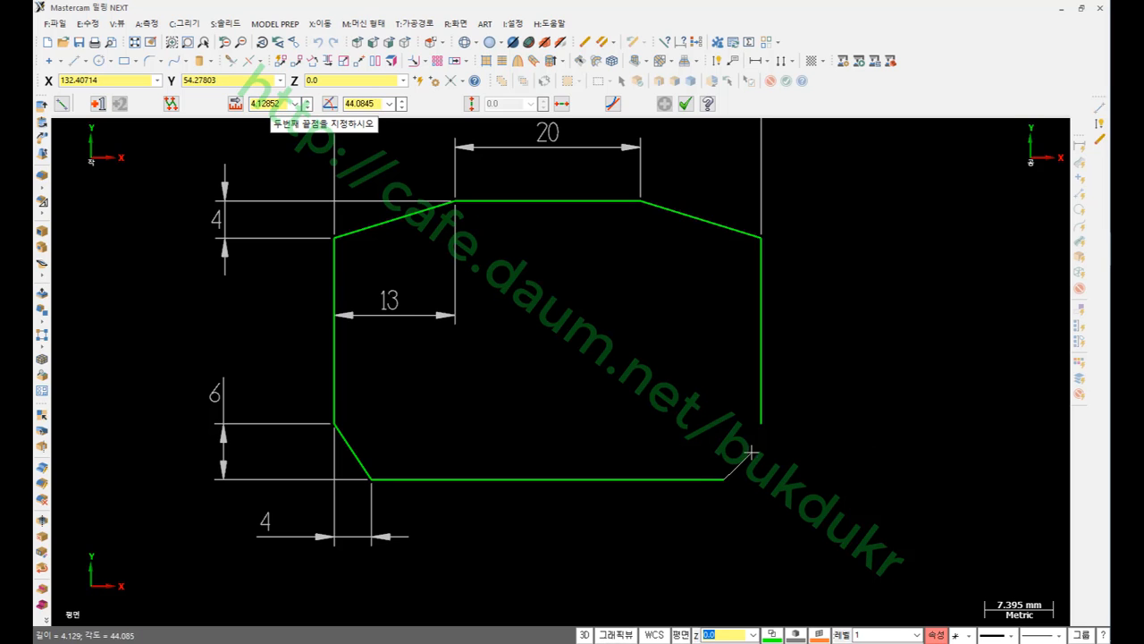
pyautogui.click(761, 423)
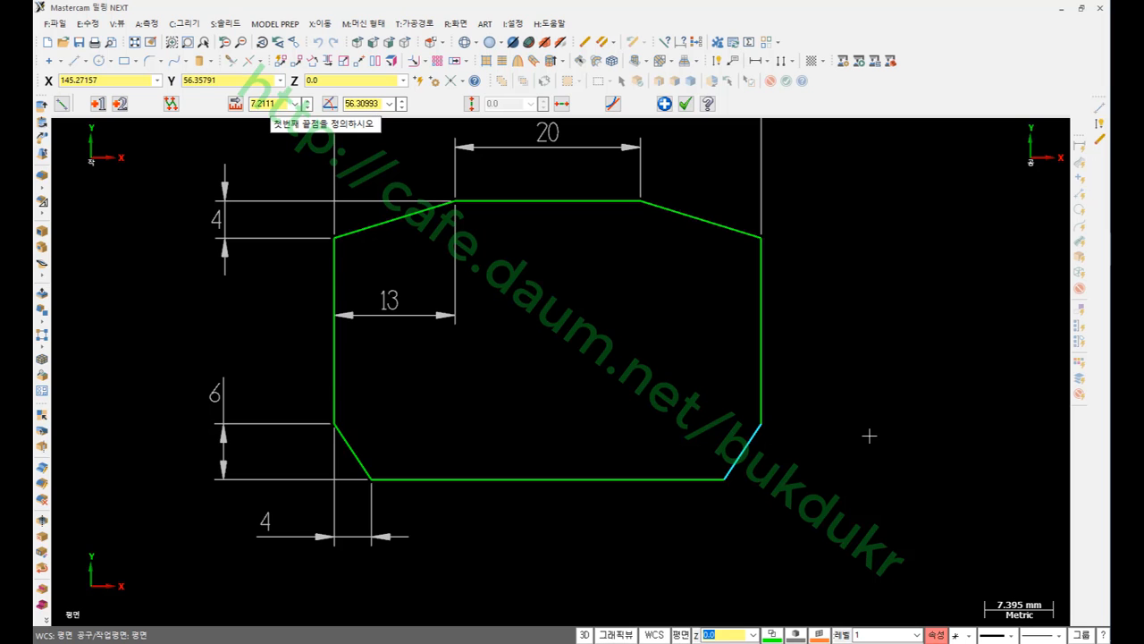
pyautogui.scroll(-1, 868, 436)
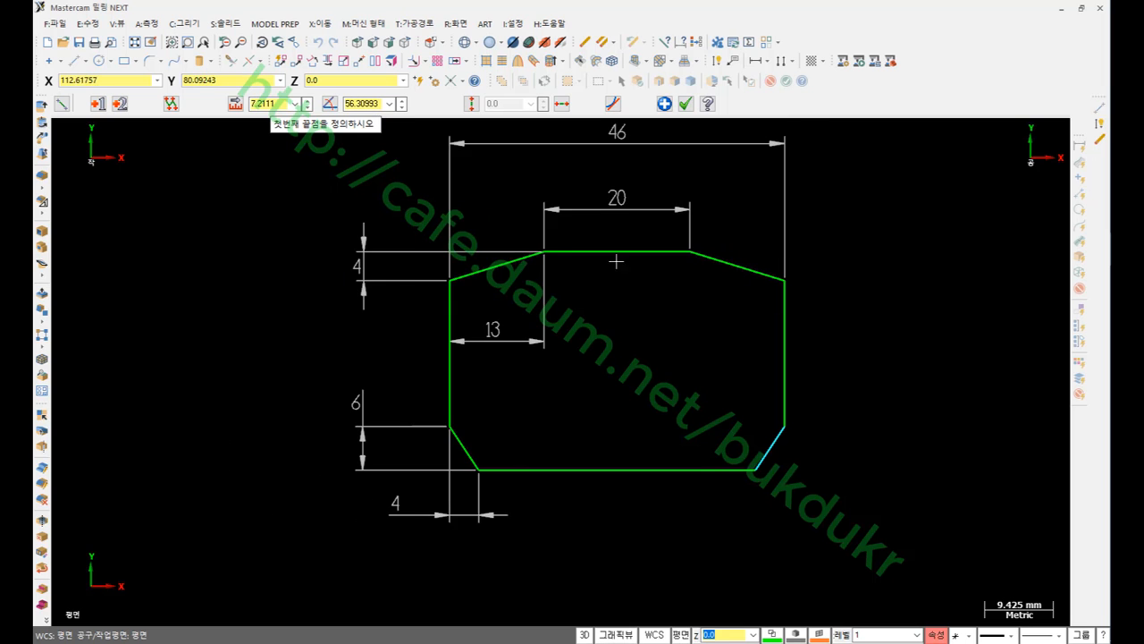
pyautogui.click(685, 104)
pyautogui.scroll(-1, 850, 339)
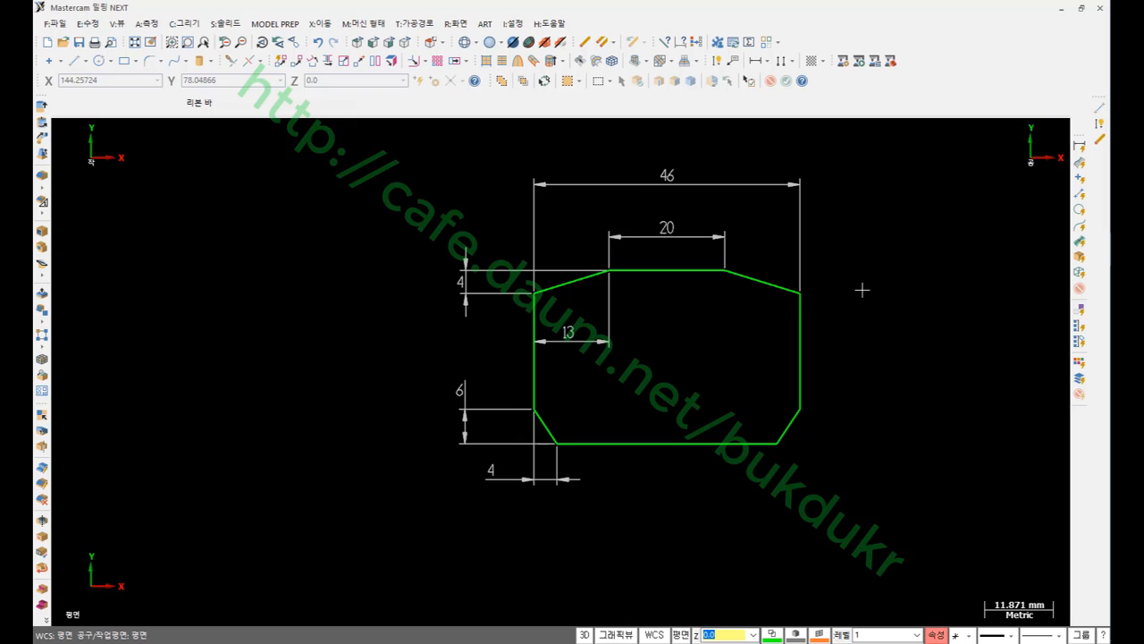
# Add a Smart dimension below the bottom edge, and another beneath it for the overall width between the vertical sides' lower ends.
pyautogui.scroll(1, 862, 289)
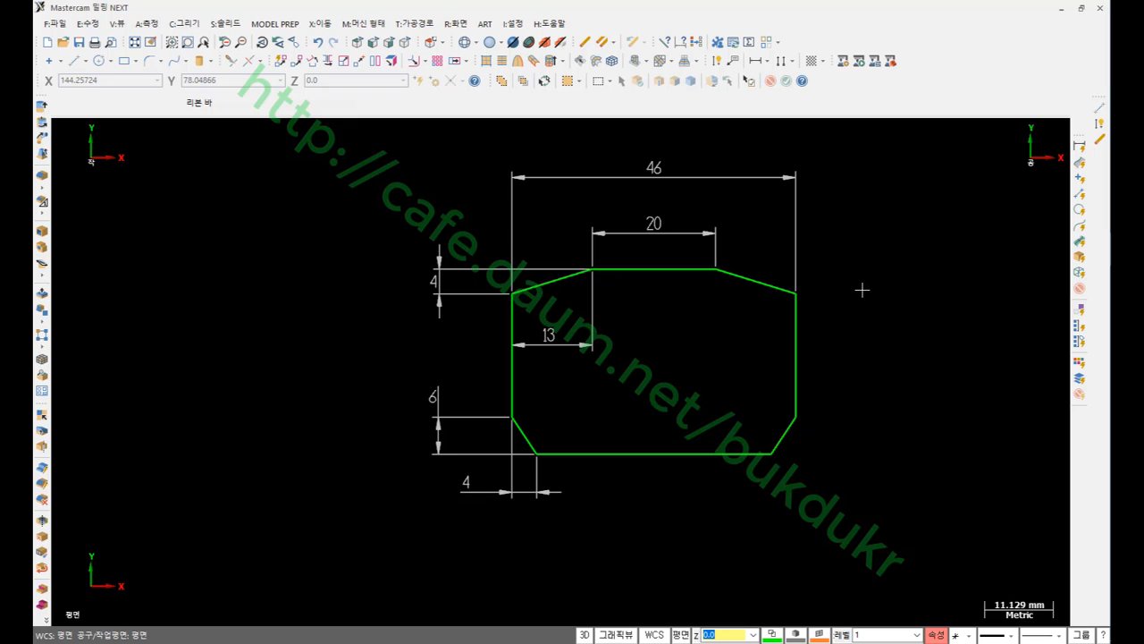
pyautogui.click(1101, 125)
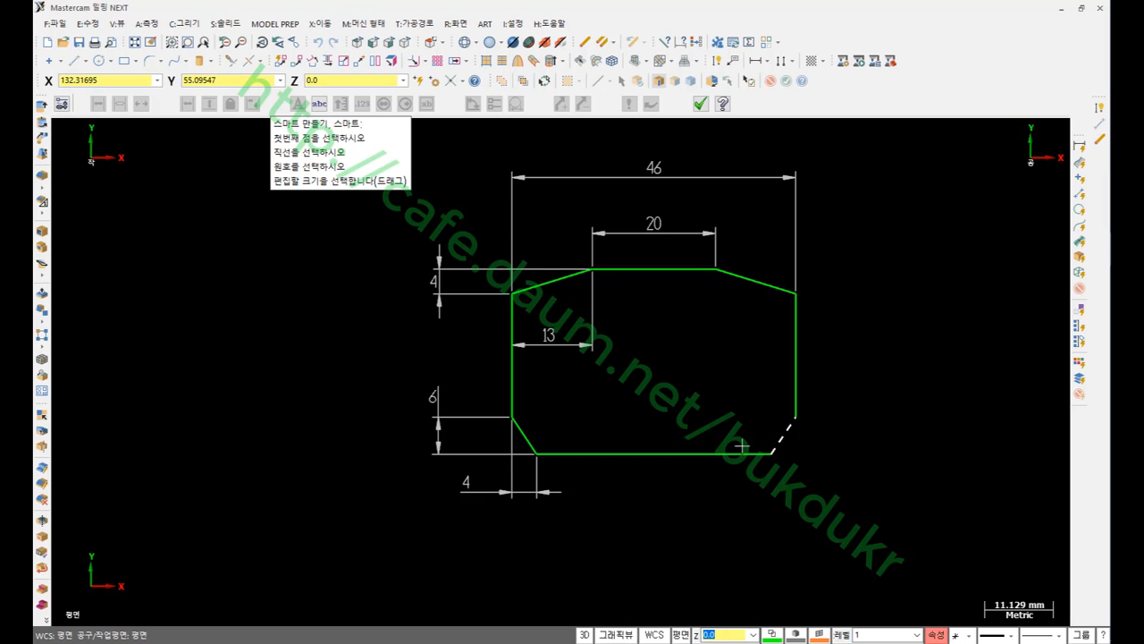
pyautogui.click(715, 453)
pyautogui.click(655, 484)
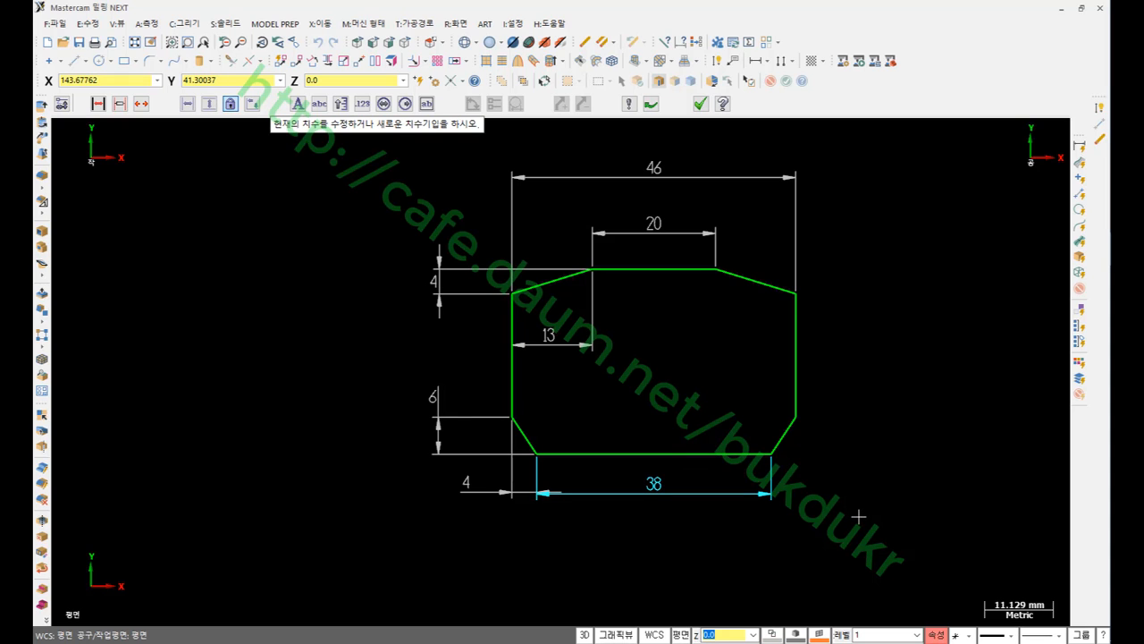
pyautogui.click(797, 418)
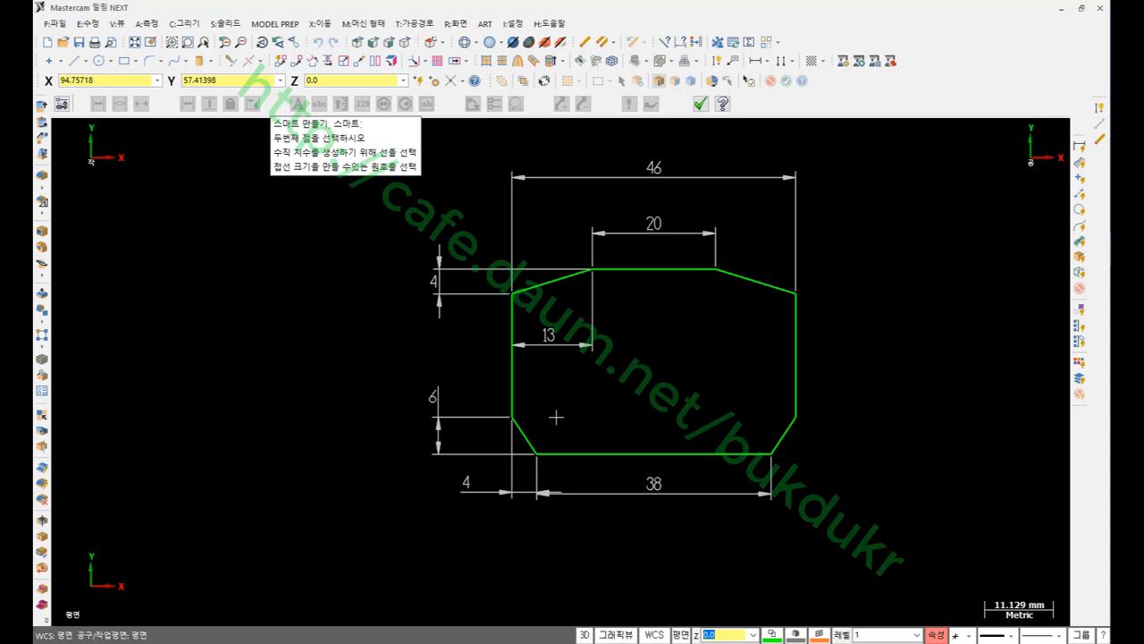
pyautogui.click(512, 418)
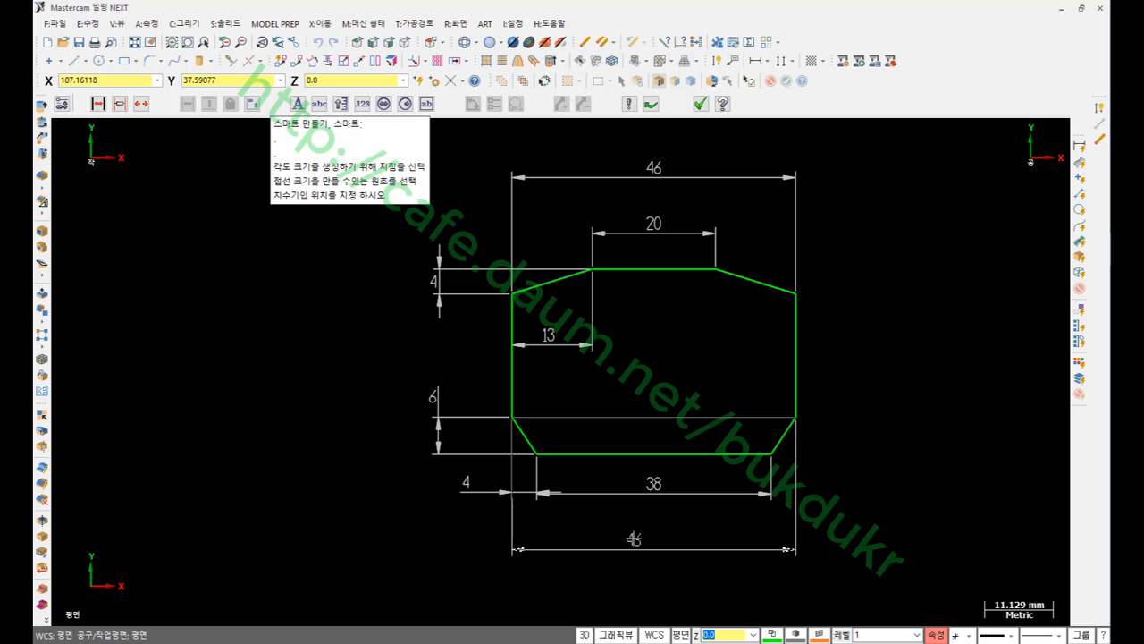
pyautogui.click(648, 526)
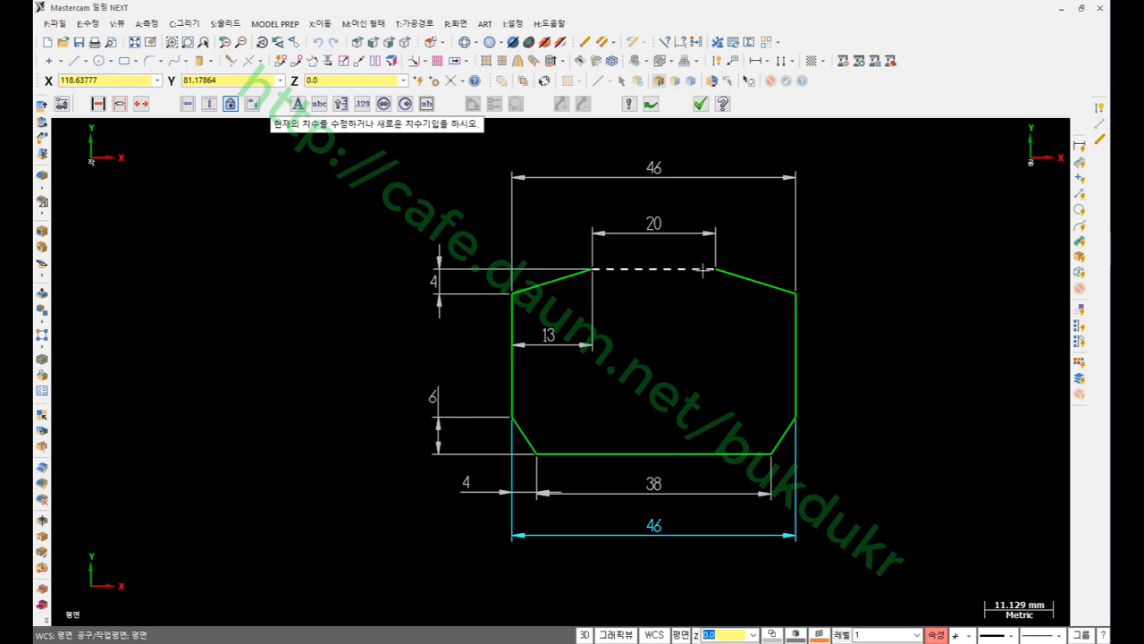
# Add a vertical Smart dimension for the overall height between the top and bottom edges, placed outside the smaller dimensions on the profile's left.
pyautogui.click(624, 268)
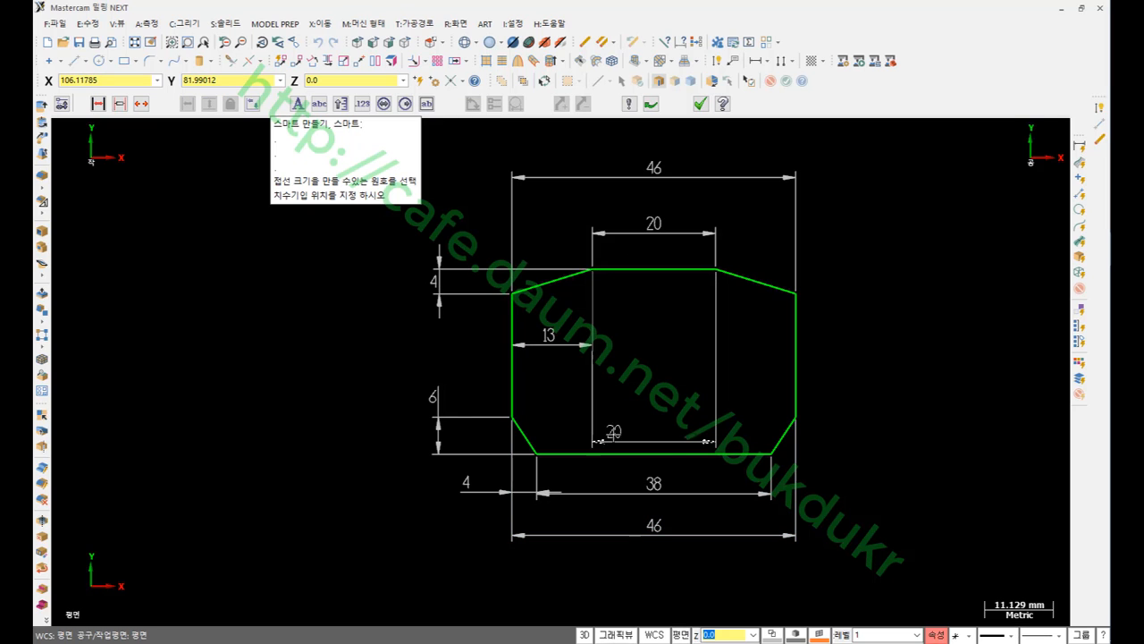
pyautogui.click(617, 454)
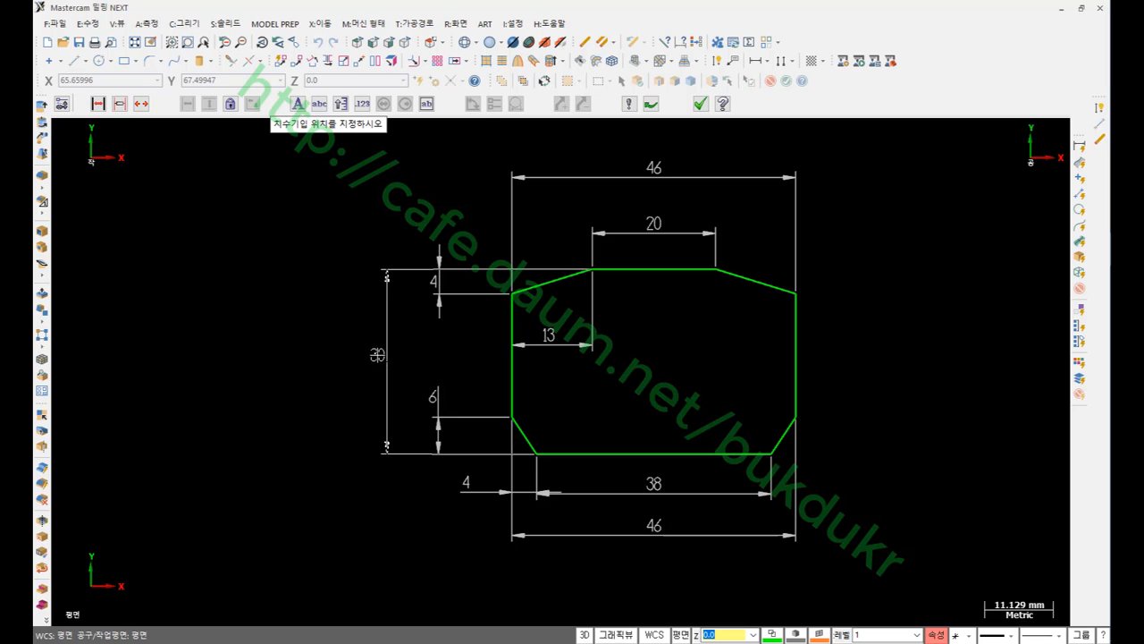
pyautogui.click(377, 355)
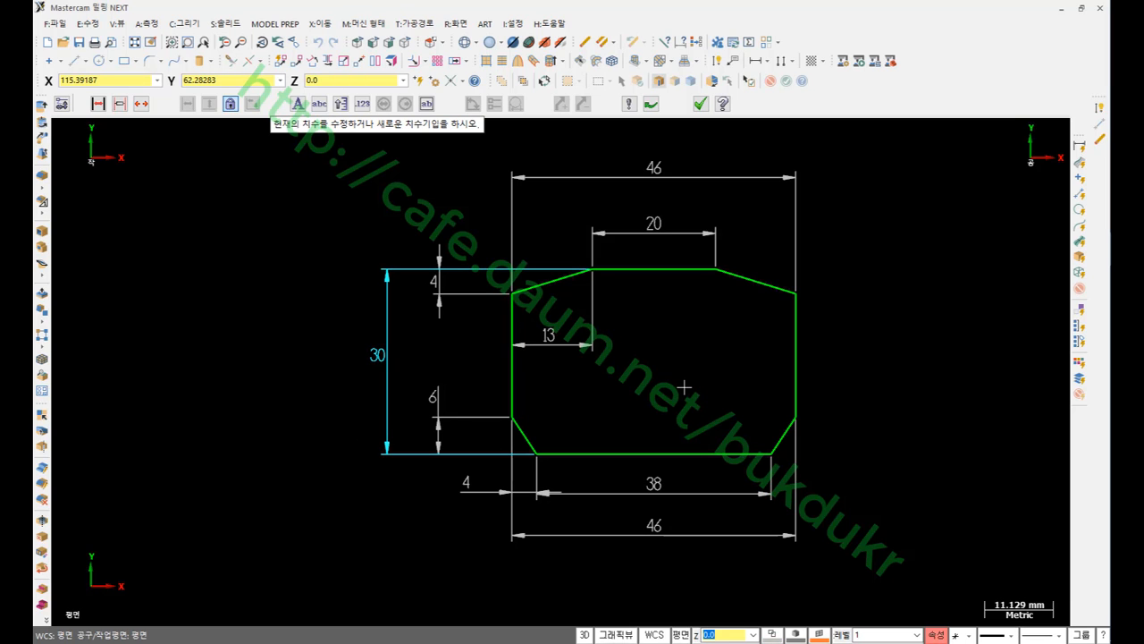
# Set the overall height dimension's text direction (치수기입방향) to 배치 so it follows the dimension line, and finish dimensioning.
pyautogui.scroll(1, 474, 286)
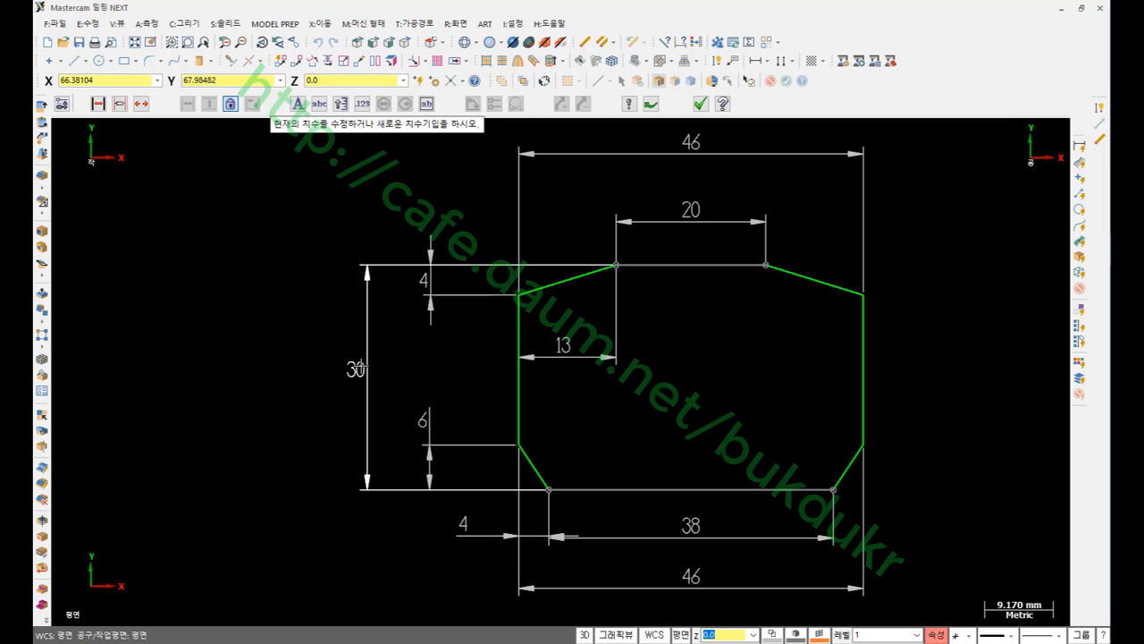
pyautogui.click(357, 368)
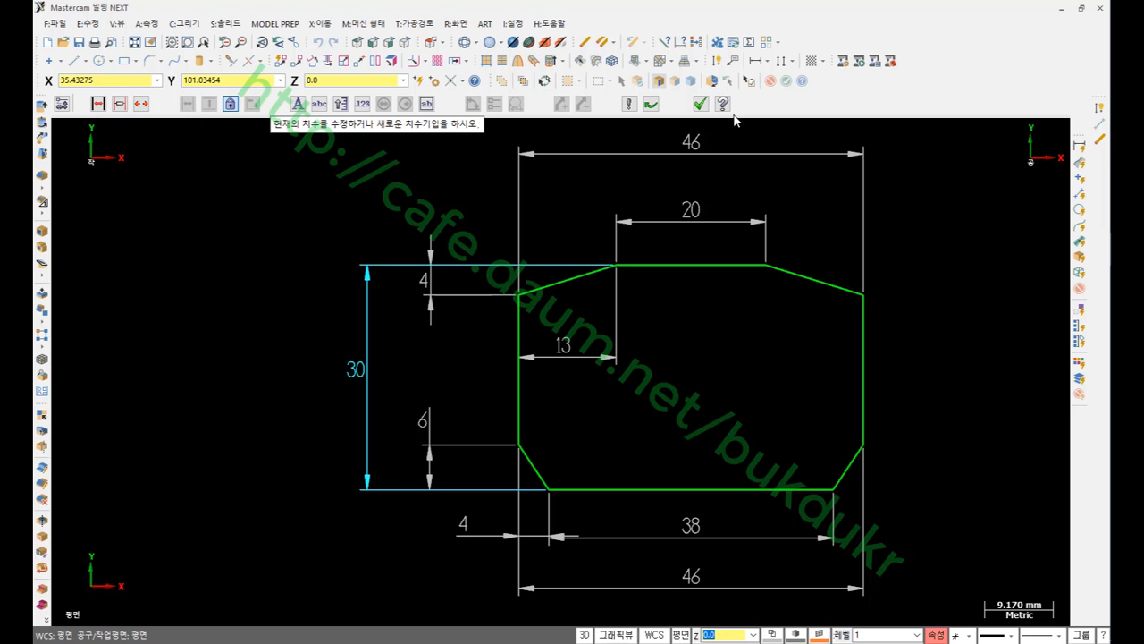
pyautogui.click(629, 104)
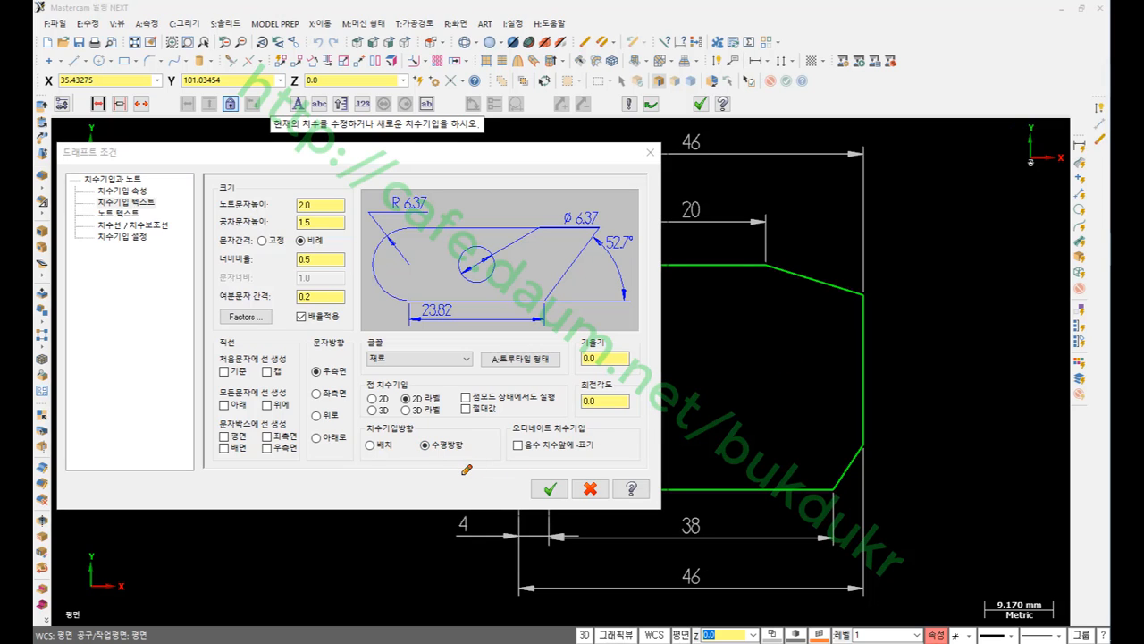
pyautogui.moveTo(463, 473)
pyautogui.mouseDown()
pyautogui.moveTo(332, 443)
pyautogui.moveTo(469, 413)
pyautogui.moveTo(490, 463)
pyautogui.moveTo(462, 483)
pyautogui.mouseUp()
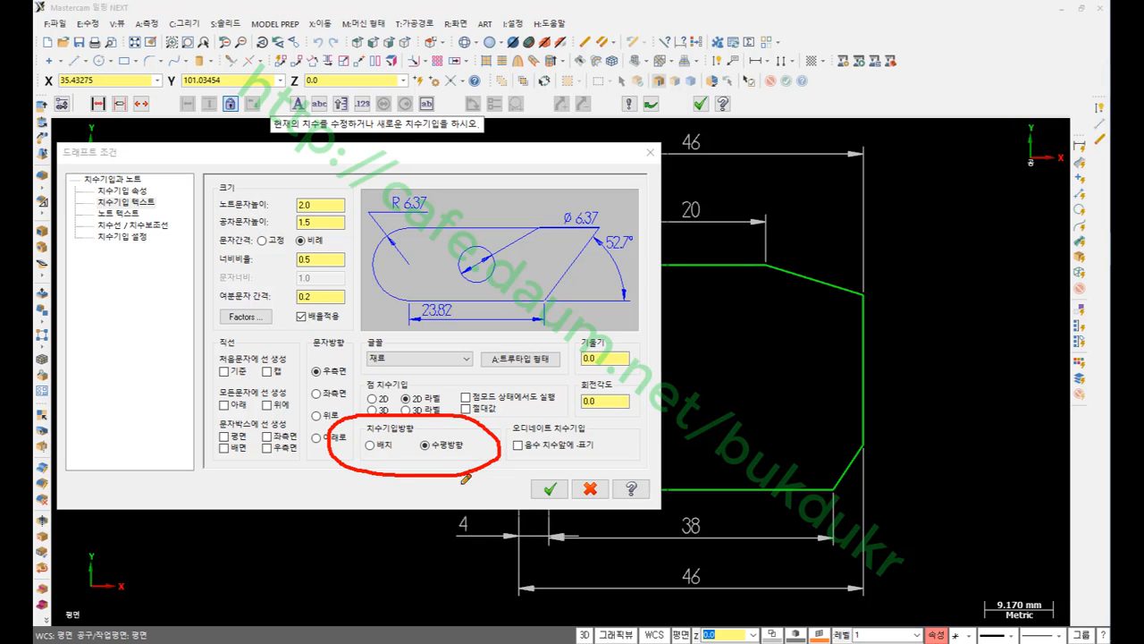
pyautogui.moveTo(376, 460)
pyautogui.mouseDown()
pyautogui.moveTo(377, 521)
pyautogui.moveTo(361, 483)
pyautogui.moveTo(386, 463)
pyautogui.mouseUp()
pyautogui.rightClick(819, 347)
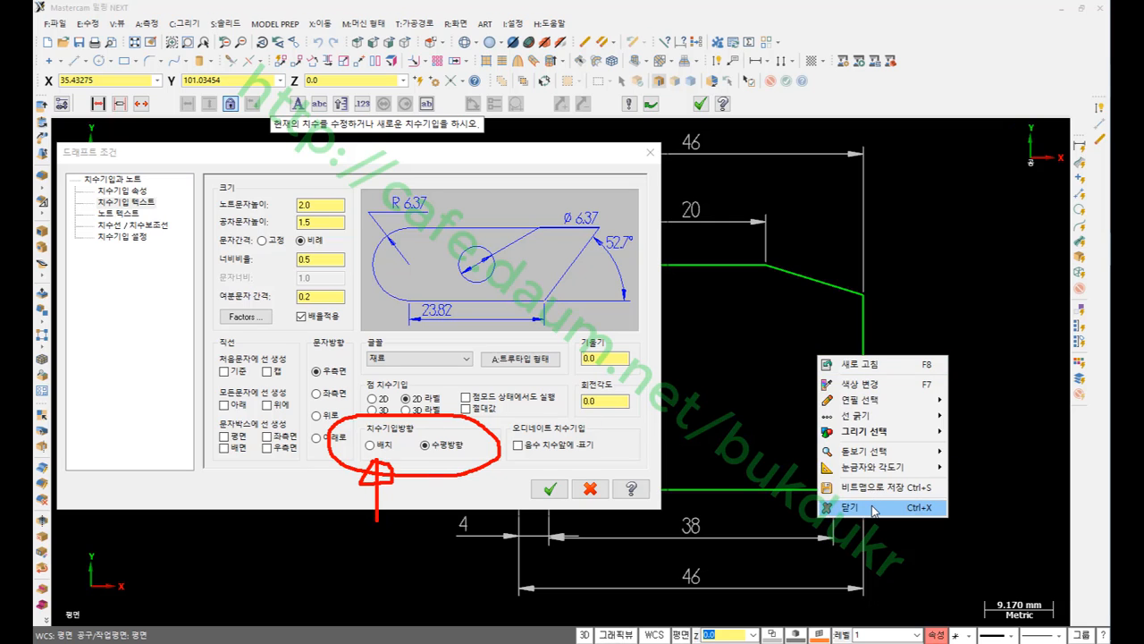
pyautogui.click(890, 508)
pyautogui.click(370, 445)
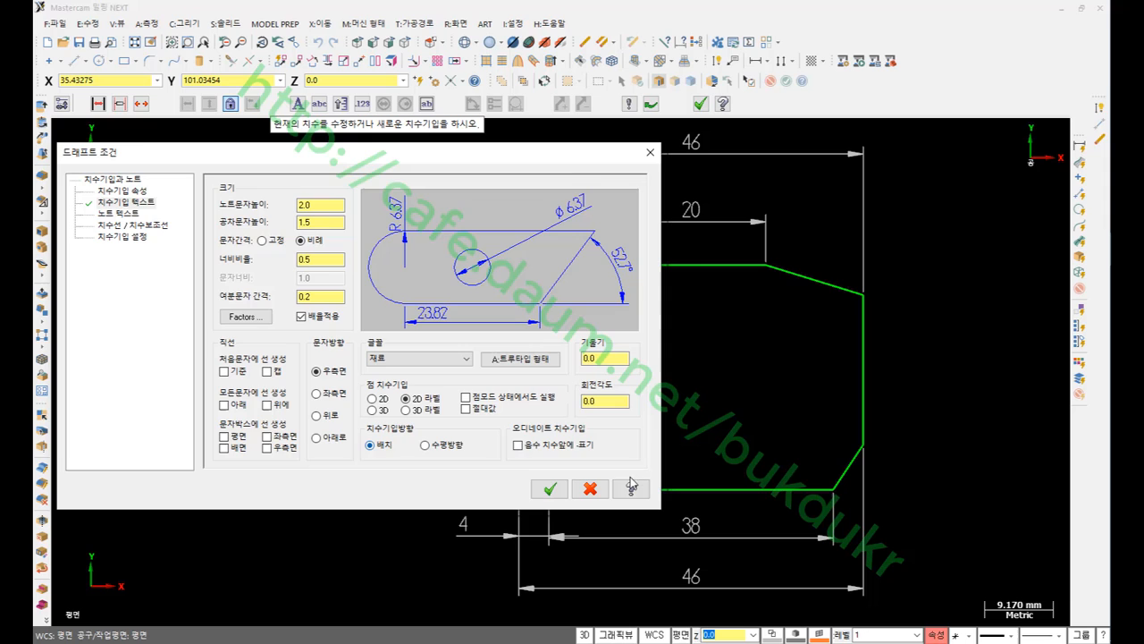
pyautogui.click(549, 488)
pyautogui.scroll(-1, 730, 378)
pyautogui.scroll(2, 646, 345)
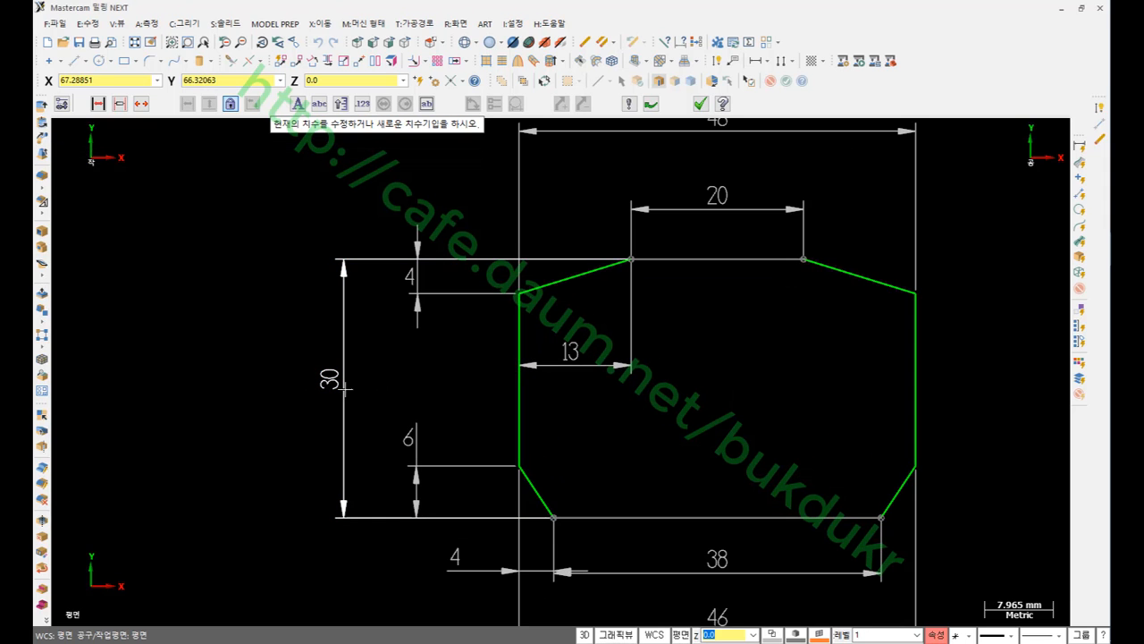
pyautogui.scroll(2, 311, 386)
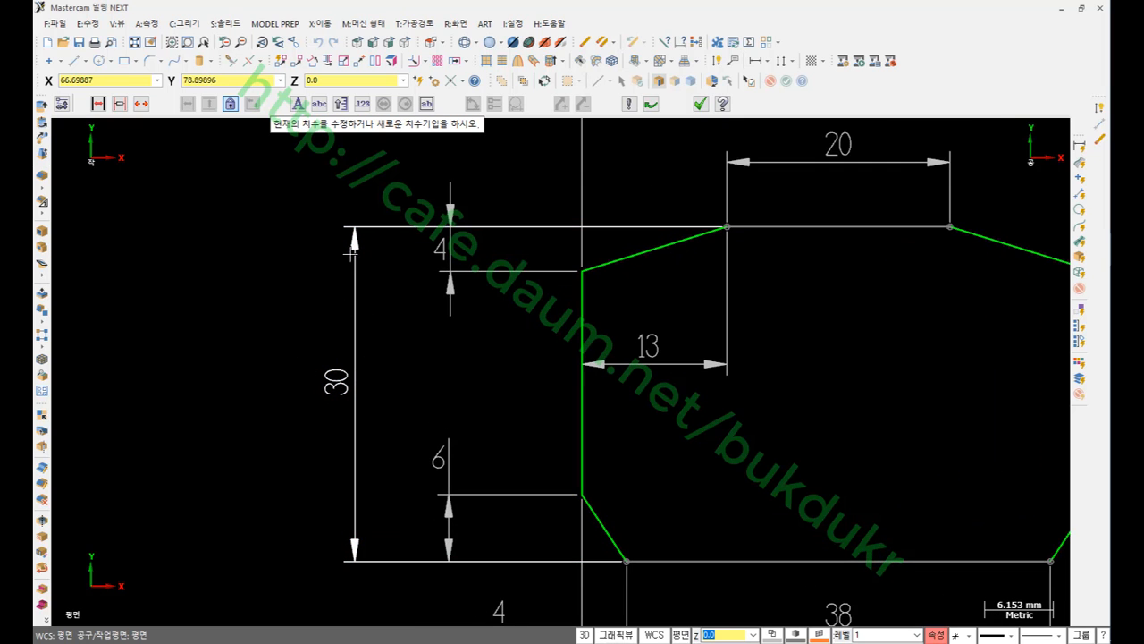
pyautogui.click(342, 347)
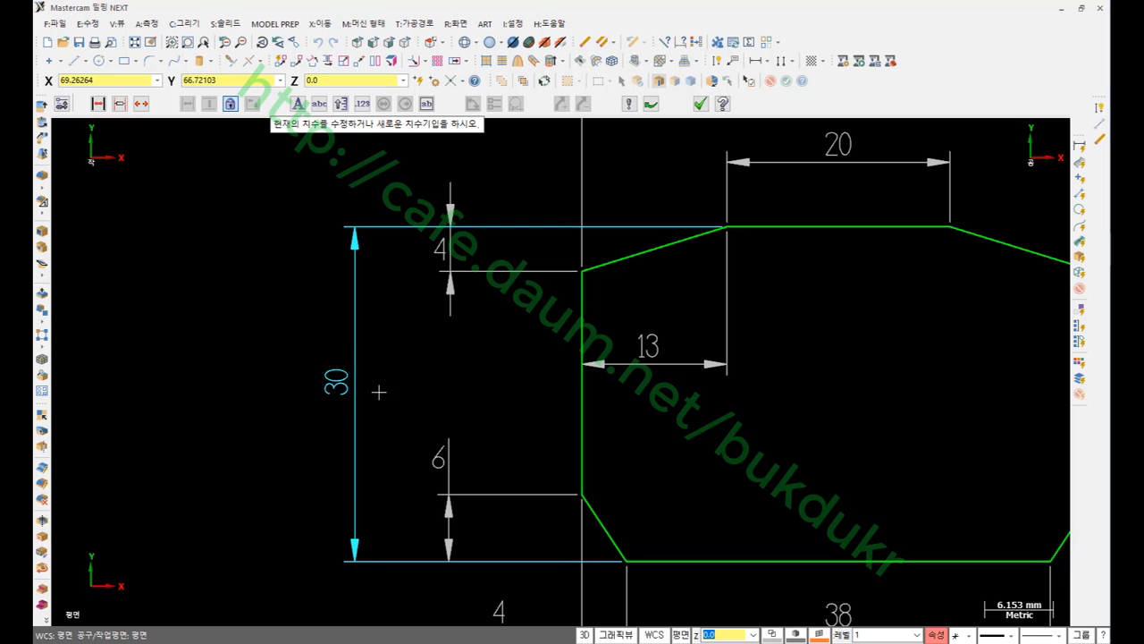
pyautogui.scroll(-1, 322, 379)
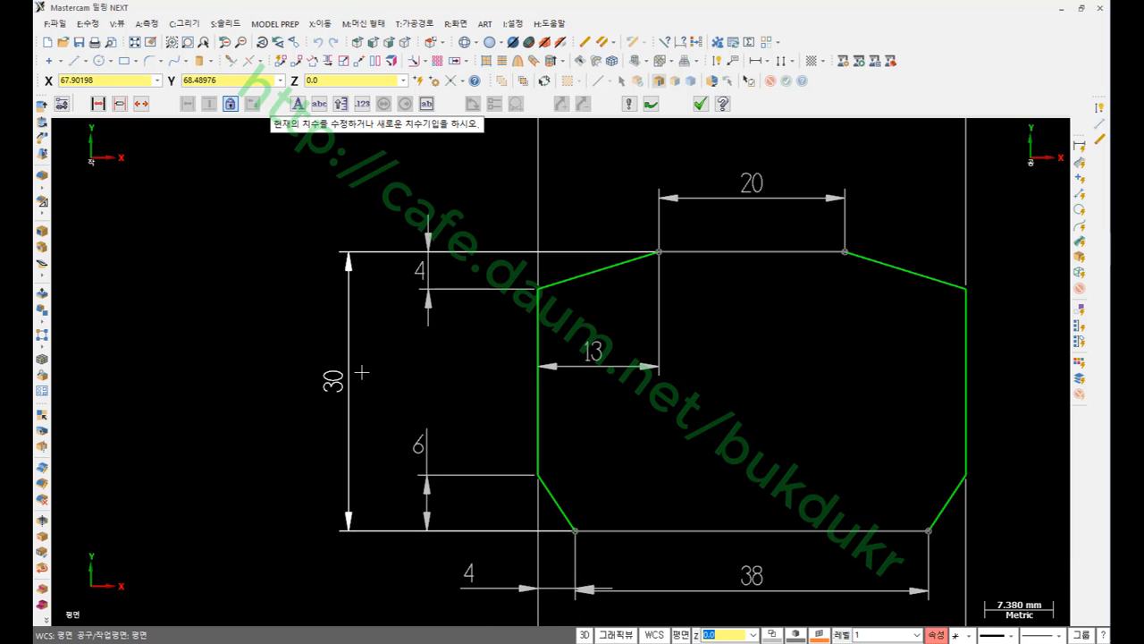
pyautogui.click(701, 104)
pyautogui.scroll(-1, 371, 398)
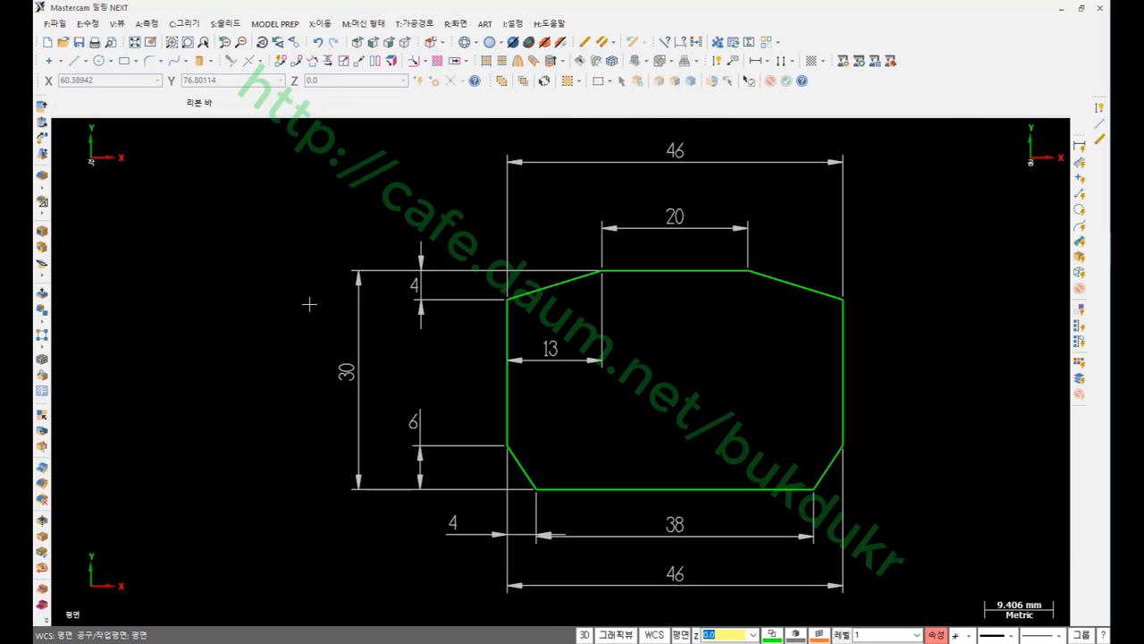
# In the system configuration's dimension text settings, set 치수기입방향 to 배치 and save all settings to the configuration file.
pyautogui.click(516, 28)
pyautogui.click(540, 41)
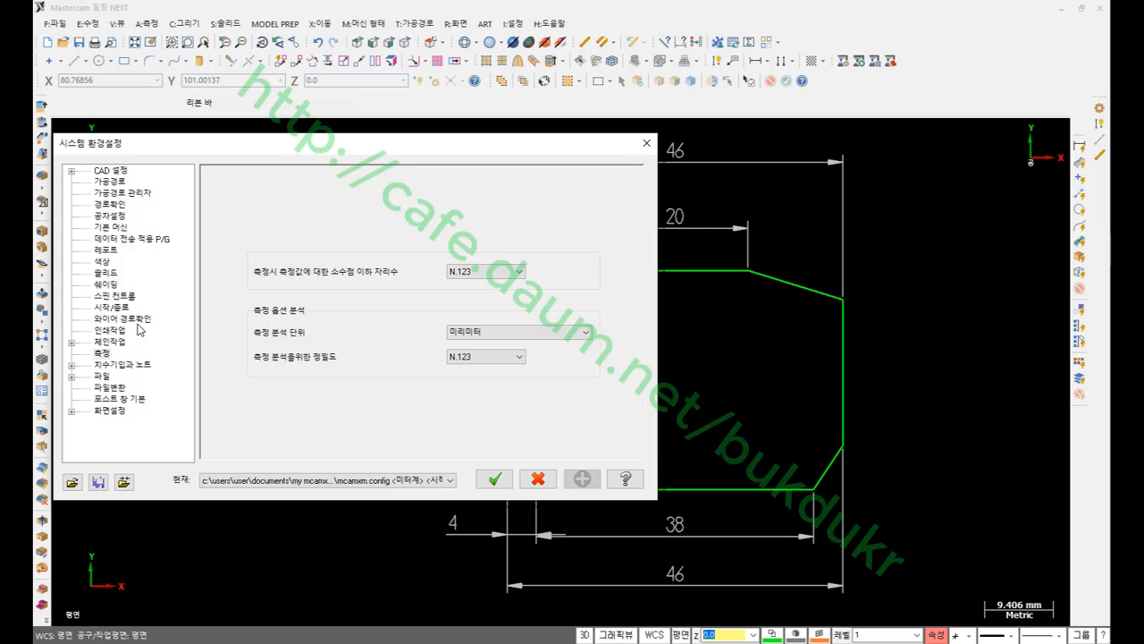
pyautogui.click(134, 363)
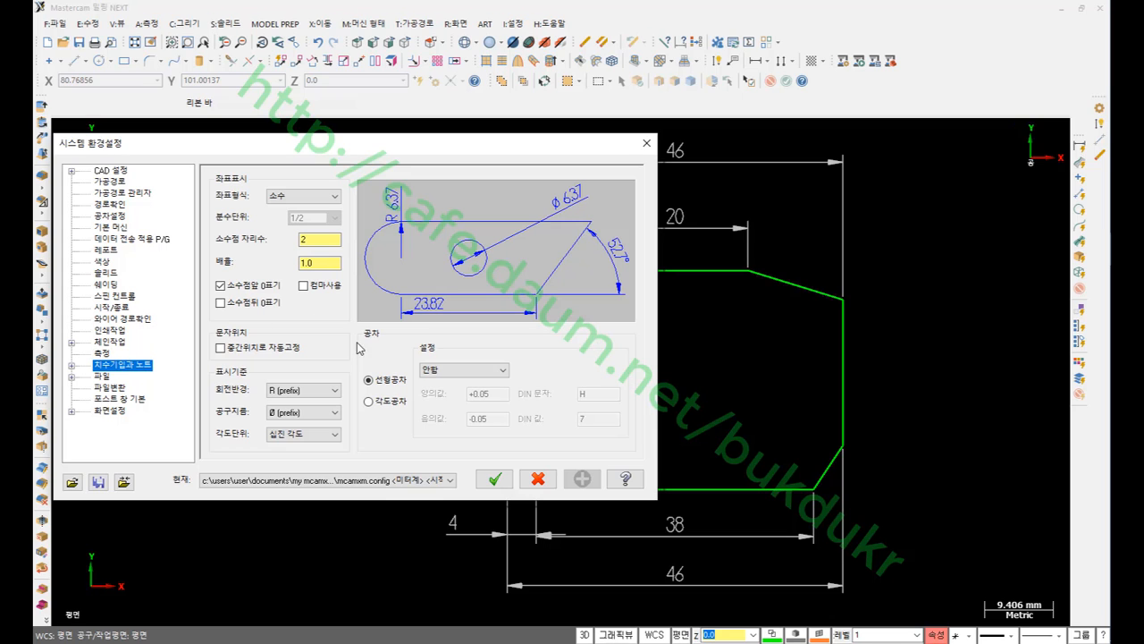
pyautogui.click(72, 365)
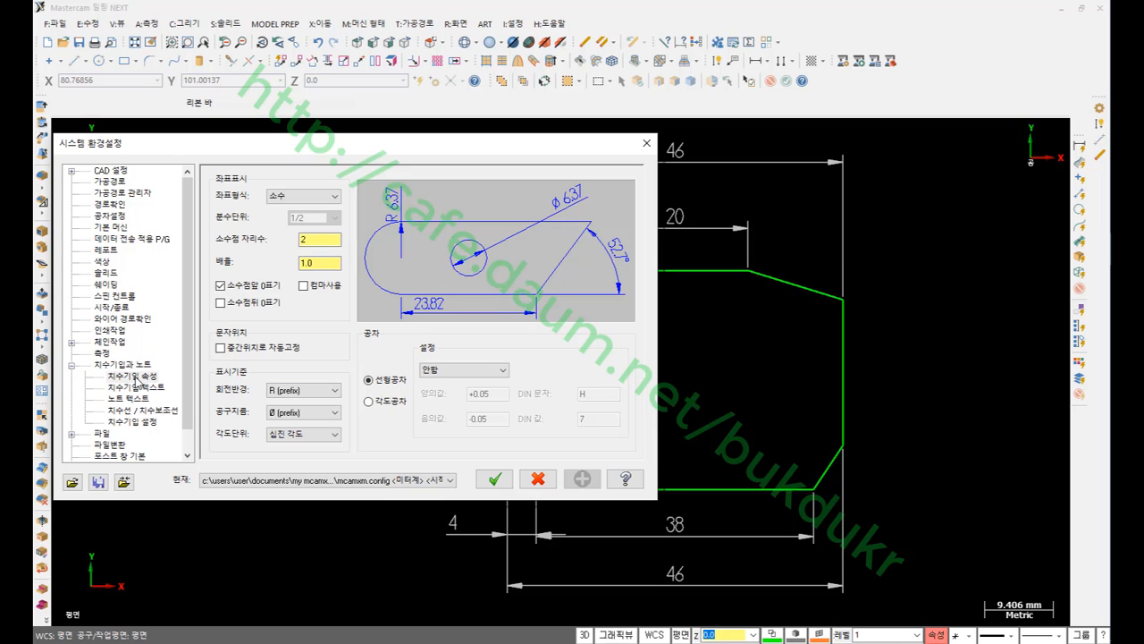
pyautogui.click(137, 385)
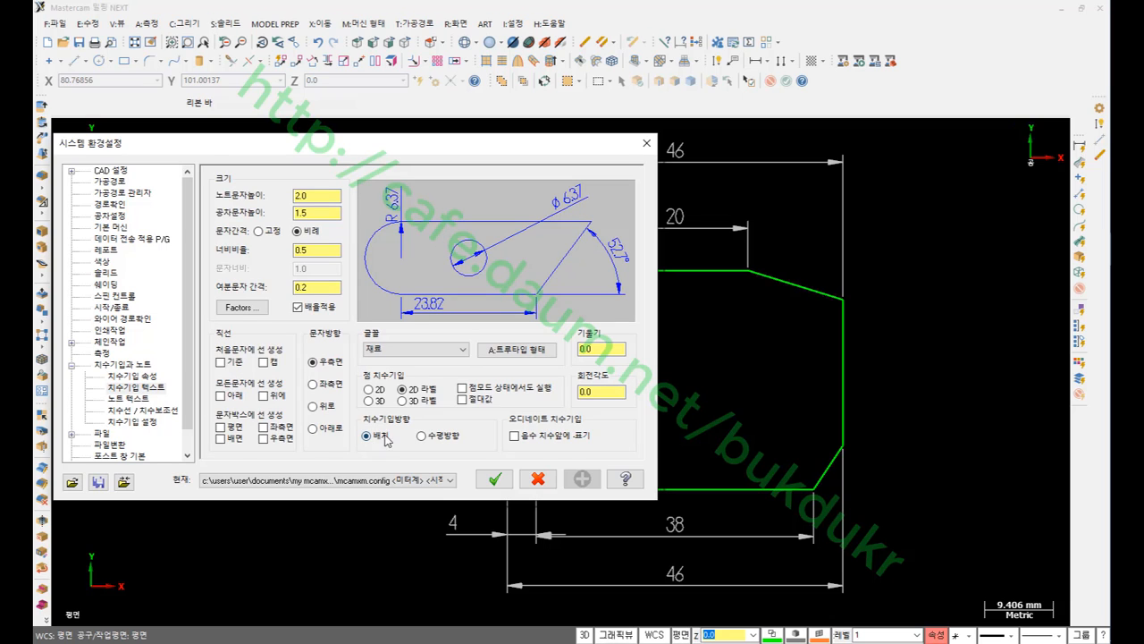
pyautogui.click(421, 437)
pyautogui.click(367, 437)
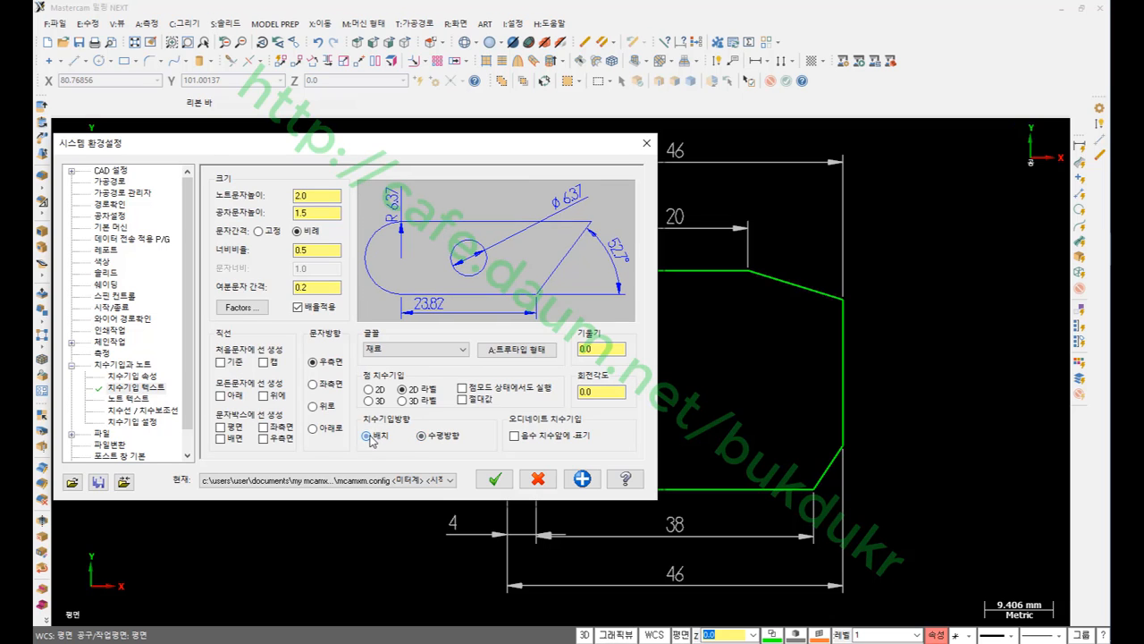
pyautogui.click(317, 196)
pyautogui.click(494, 479)
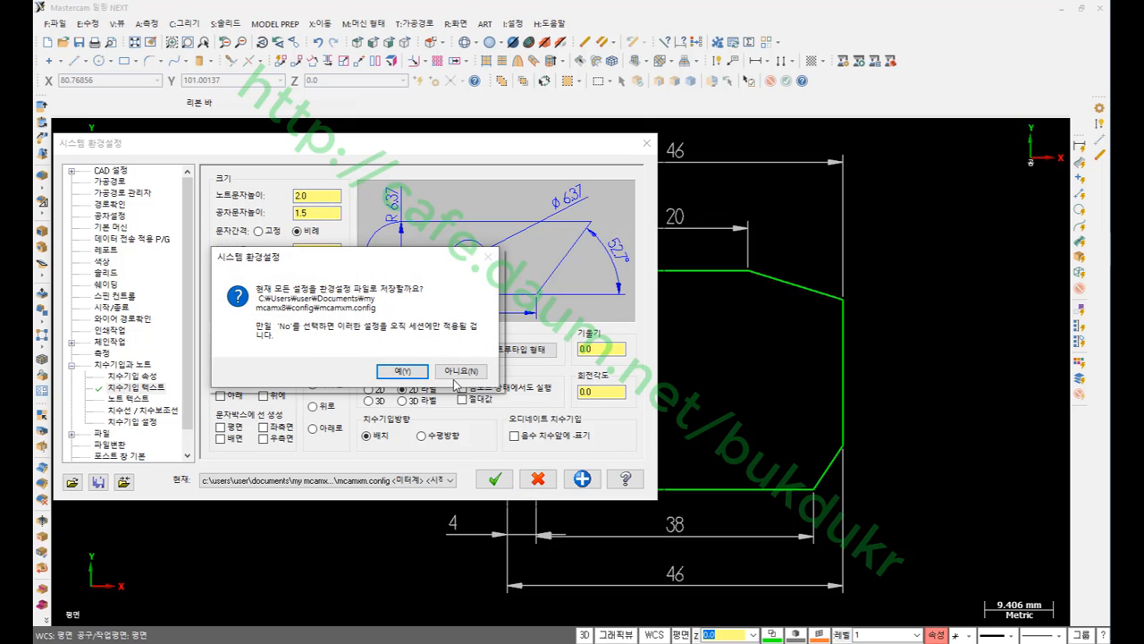
pyautogui.click(402, 371)
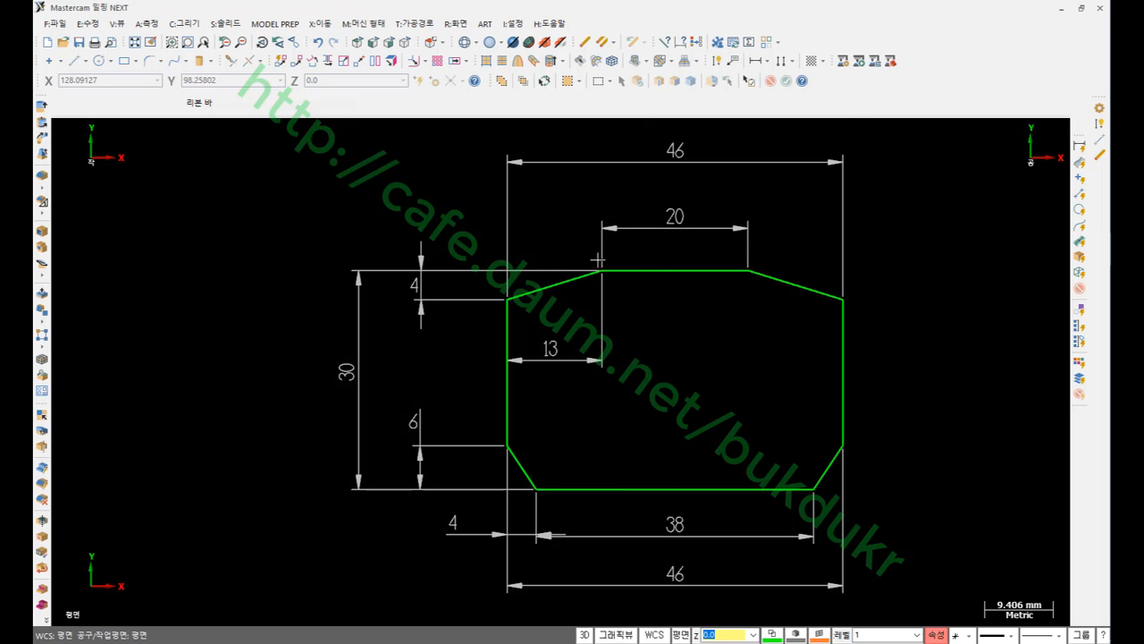
# Switch to the exercise PDF in Adobe Acrobat Pro and bring the next exercise, the angled polygon, into view.
pyautogui.scroll(1, 782, 270)
pyautogui.scroll(-2, 235, 296)
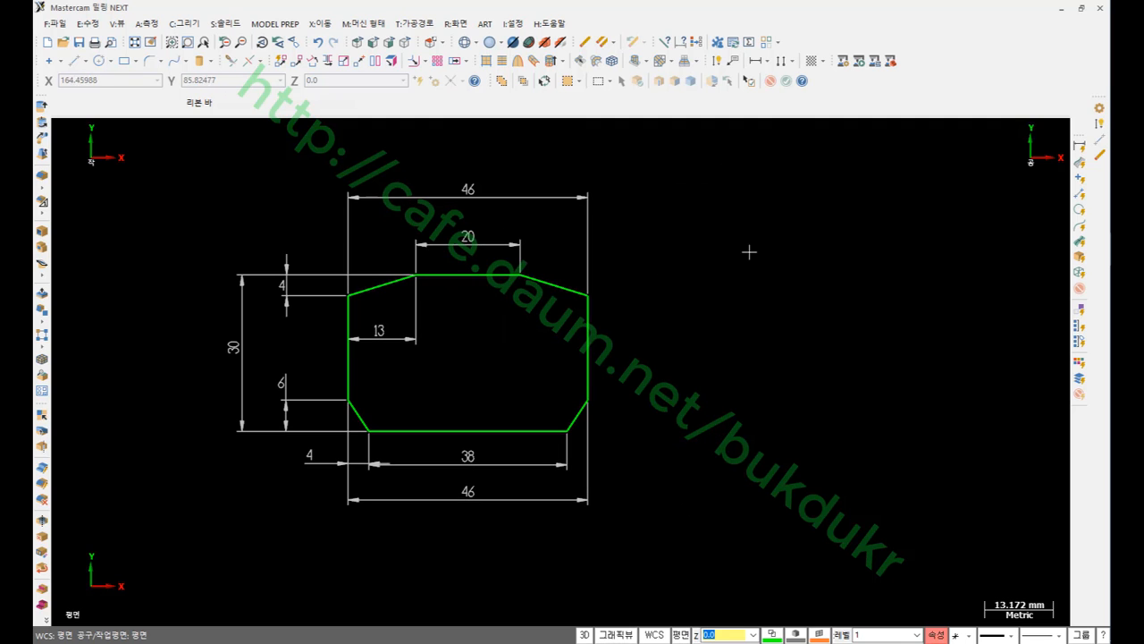
pyautogui.hotkey('alt', 'Tab')
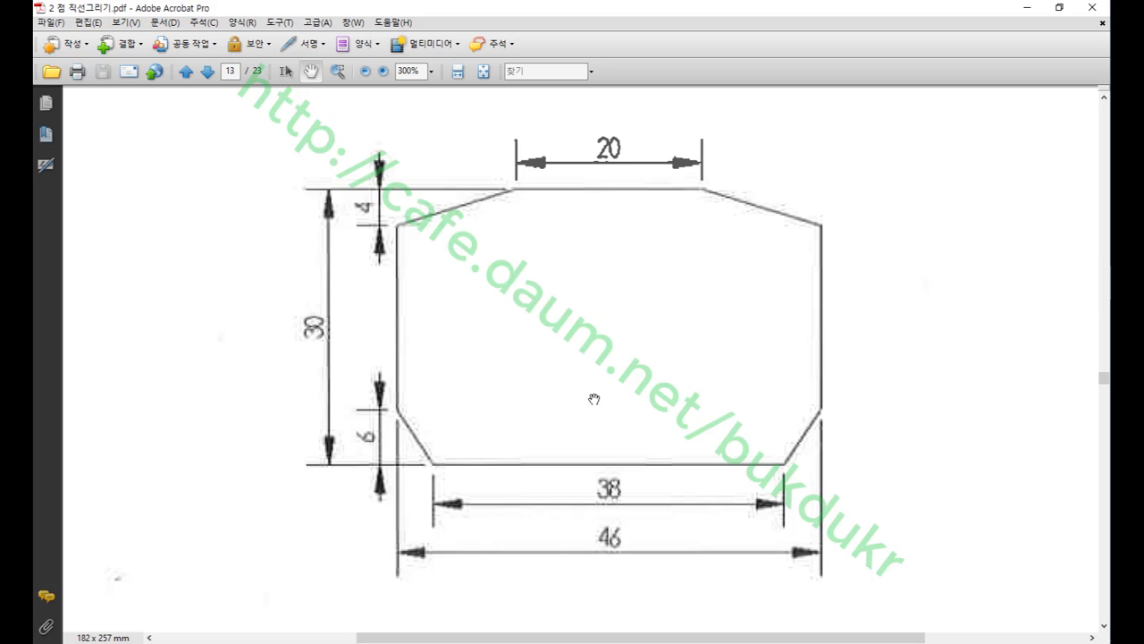
pyautogui.scroll(-5, 592, 399)
pyautogui.scroll(-2, 626, 238)
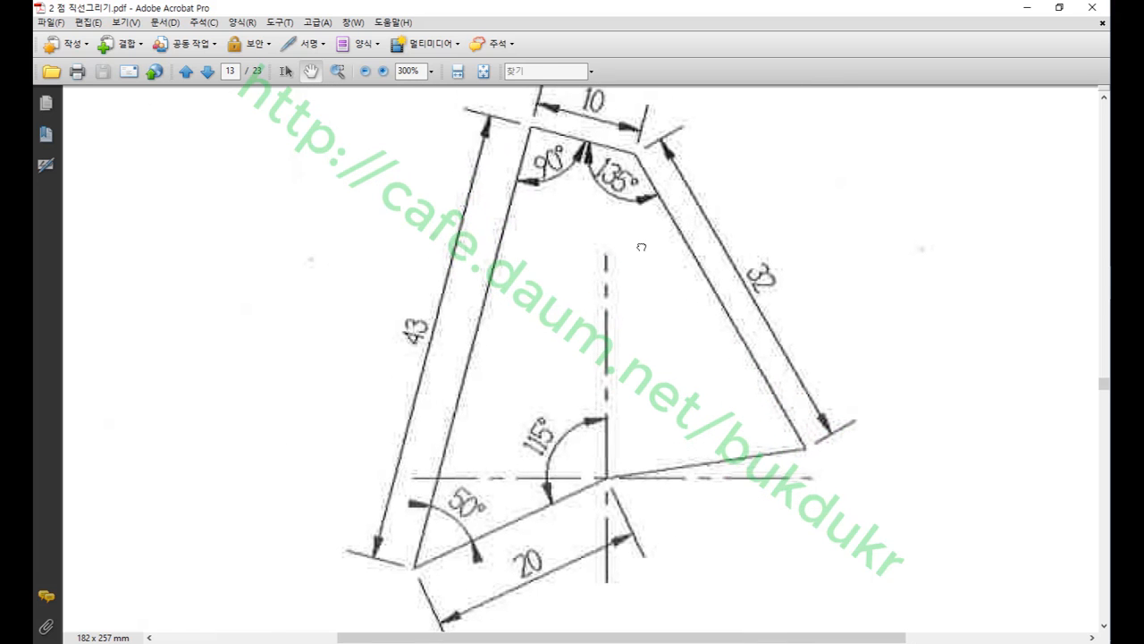
pyautogui.moveTo(648, 257); pyautogui.dragTo(648, 261)
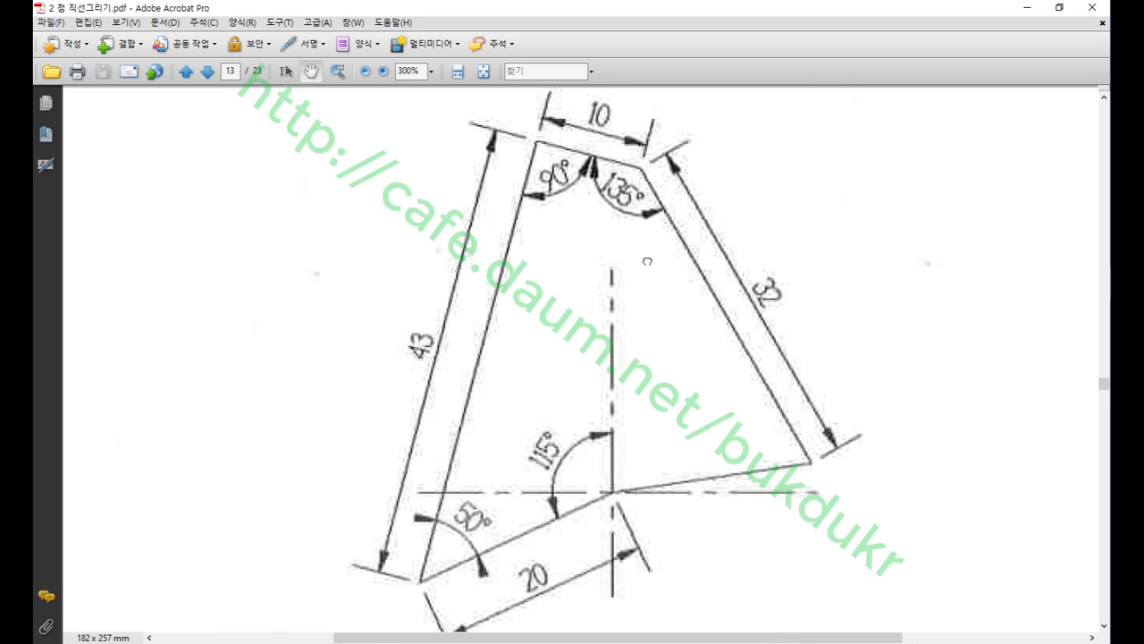
# Mark the polygon's lower-left side on the exercise drawing, circling its length 20 and numbering its start point 1 and end point 2.
pyautogui.hotkey('alt', 'Tab')
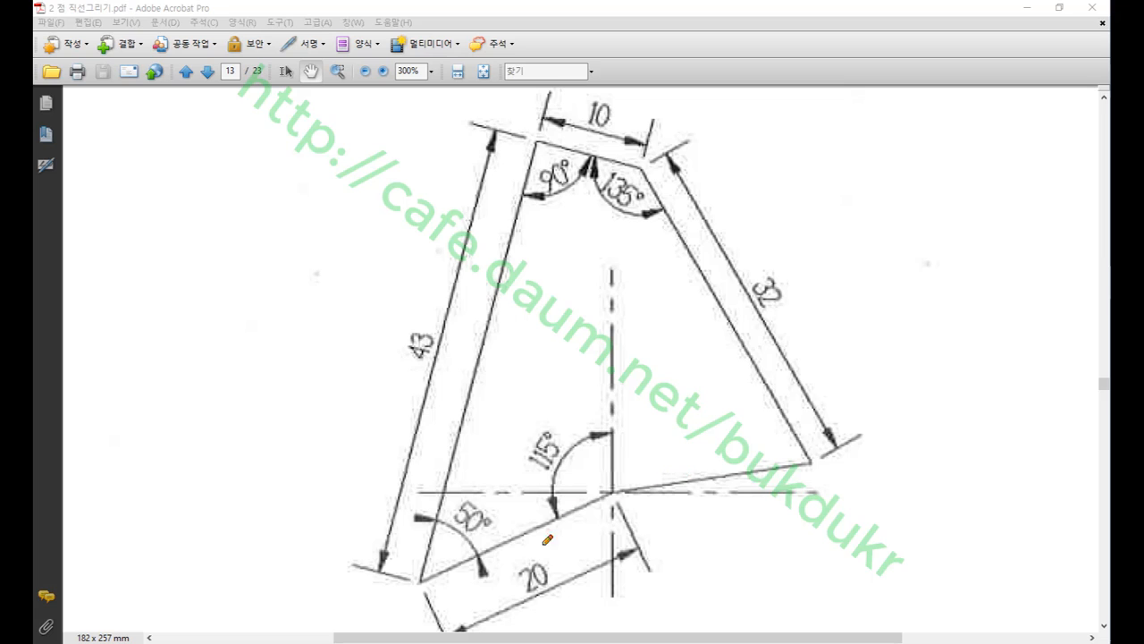
pyautogui.moveTo(548, 605)
pyautogui.mouseDown()
pyautogui.moveTo(504, 563)
pyautogui.moveTo(561, 558)
pyautogui.moveTo(545, 608)
pyautogui.mouseUp()
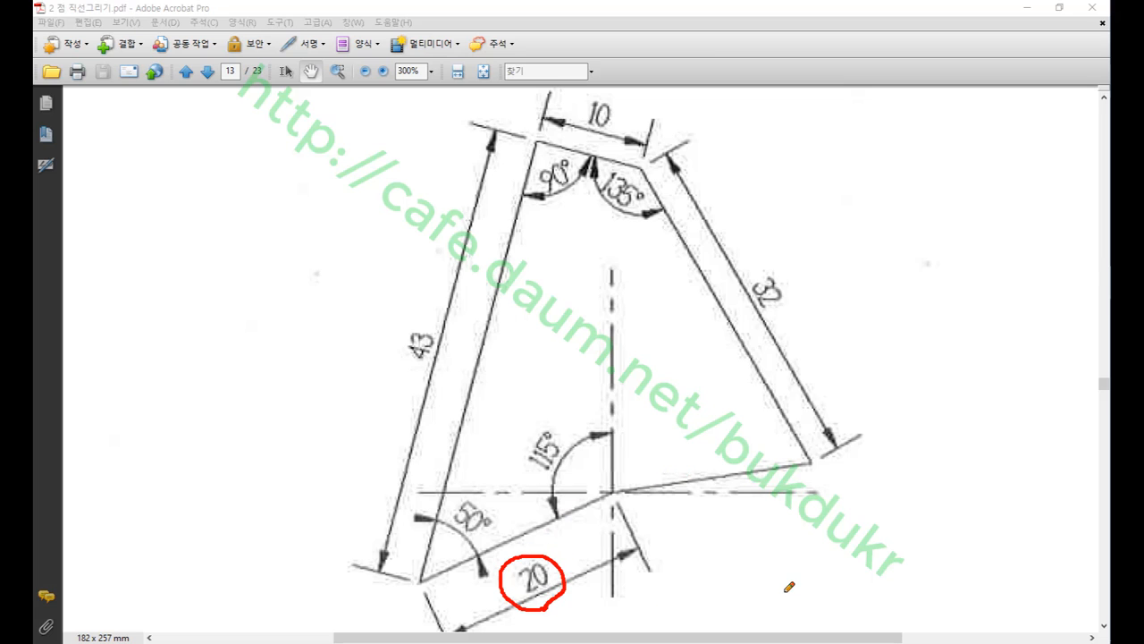
pyautogui.moveTo(611, 461)
pyautogui.mouseDown()
pyautogui.moveTo(613, 482)
pyautogui.moveTo(592, 466)
pyautogui.moveTo(626, 454)
pyautogui.moveTo(614, 487)
pyautogui.mouseUp()
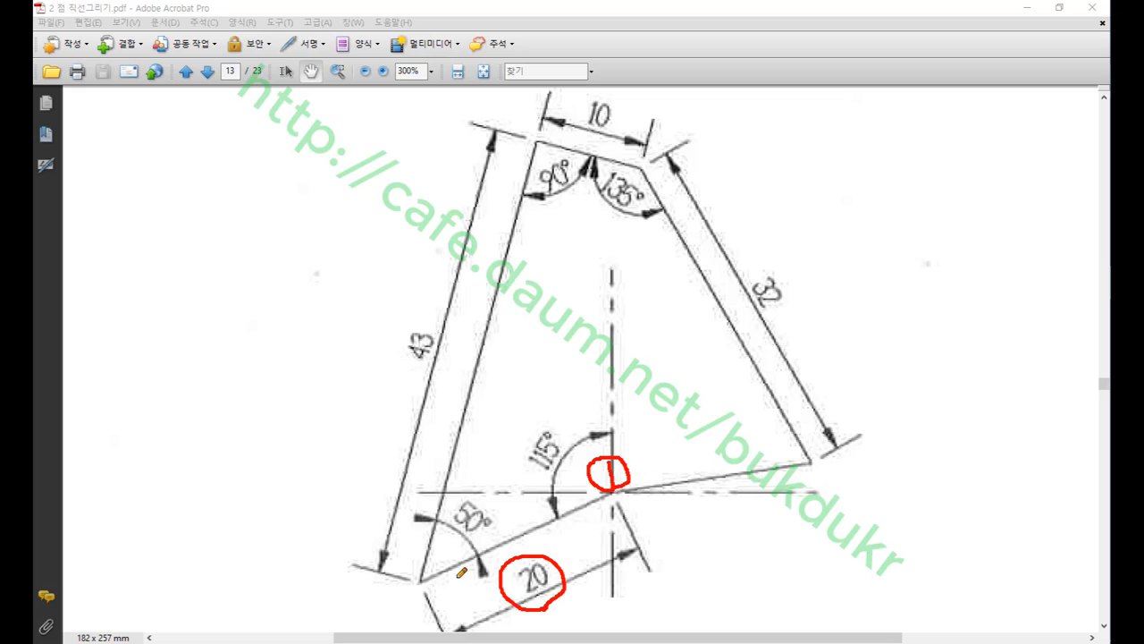
pyautogui.moveTo(419, 581)
pyautogui.mouseDown()
pyautogui.moveTo(362, 611)
pyautogui.moveTo(390, 613)
pyautogui.moveTo(353, 617)
pyautogui.moveTo(394, 582)
pyautogui.moveTo(392, 617)
pyautogui.mouseUp()
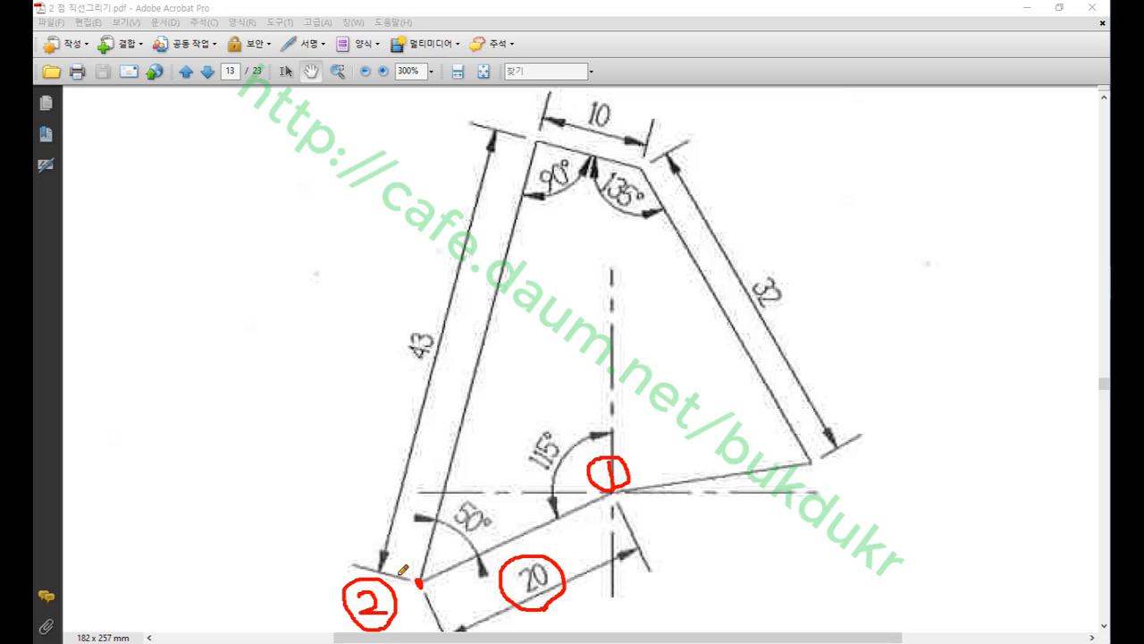
pyautogui.moveTo(508, 617); pyautogui.dragTo(590, 590)
# Sketch arrows for the 0, 90 and 180 directions from point 1 and an angle arc reaching the lower-left side.
pyautogui.moveTo(616, 484)
pyautogui.mouseDown()
pyautogui.moveTo(831, 488)
pyautogui.moveTo(814, 497)
pyautogui.mouseUp()
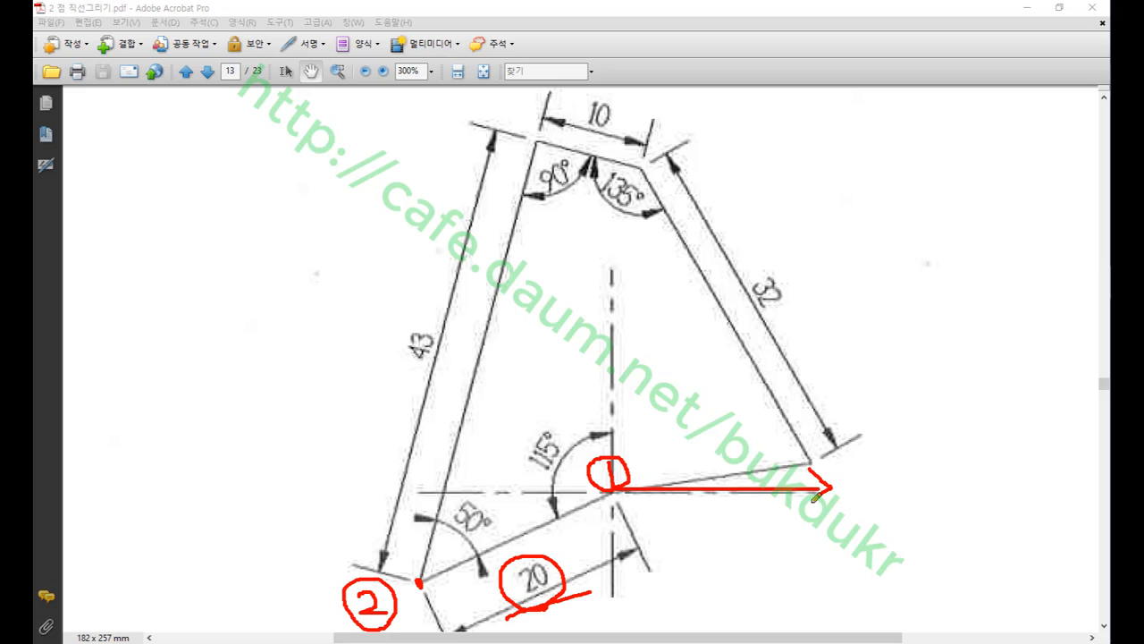
pyautogui.moveTo(798, 429)
pyautogui.mouseDown()
pyautogui.moveTo(804, 450)
pyautogui.moveTo(794, 437)
pyautogui.mouseUp()
pyautogui.moveTo(621, 482)
pyautogui.mouseDown()
pyautogui.moveTo(618, 261)
pyautogui.moveTo(602, 295)
pyautogui.moveTo(650, 288)
pyautogui.moveTo(645, 338)
pyautogui.mouseUp()
pyautogui.moveTo(665, 312); pyautogui.dragTo(669, 320)
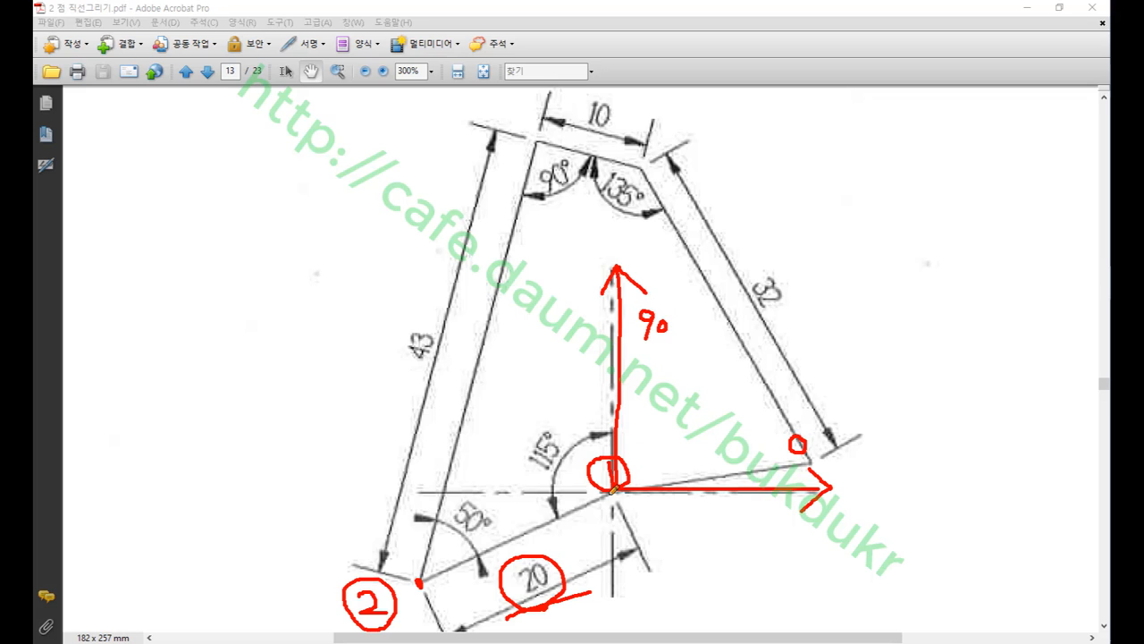
pyautogui.moveTo(613, 490)
pyautogui.mouseDown()
pyautogui.moveTo(276, 491)
pyautogui.moveTo(279, 504)
pyautogui.mouseUp()
pyautogui.moveTo(298, 449)
pyautogui.mouseDown()
pyautogui.moveTo(301, 472)
pyautogui.moveTo(312, 449)
pyautogui.moveTo(337, 454)
pyautogui.moveTo(348, 436)
pyautogui.mouseUp()
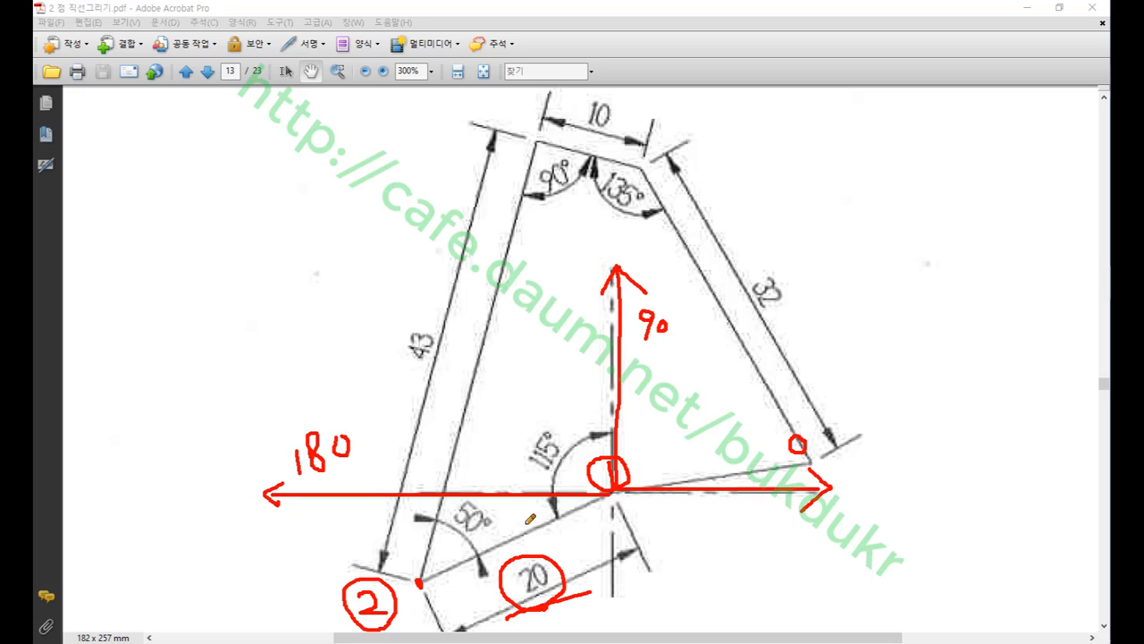
pyautogui.moveTo(518, 497); pyautogui.dragTo(524, 530)
pyautogui.moveTo(734, 483)
pyautogui.mouseDown()
pyautogui.moveTo(669, 395)
pyautogui.moveTo(625, 384)
pyautogui.moveTo(637, 404)
pyautogui.moveTo(535, 429)
pyautogui.moveTo(516, 538)
pyautogui.moveTo(538, 497)
pyautogui.mouseUp()
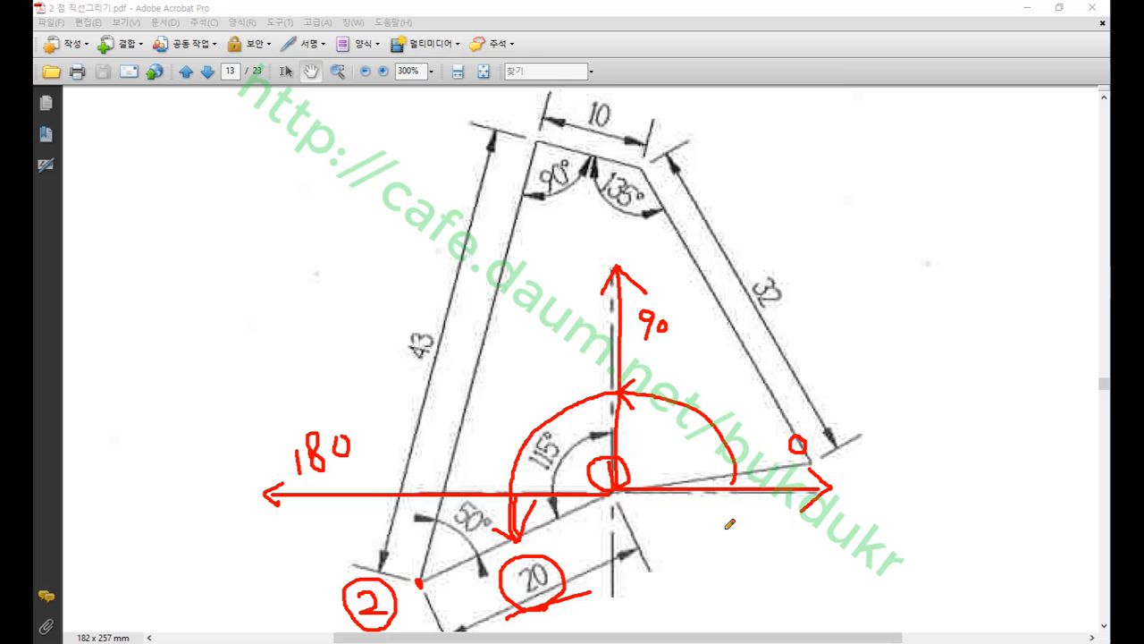
# Close the annotation, switch to Mastercam and draw a two-point line about 27.5 mm long, sloping down-left beside the dimensioned profile.
pyautogui.rightClick(858, 245)
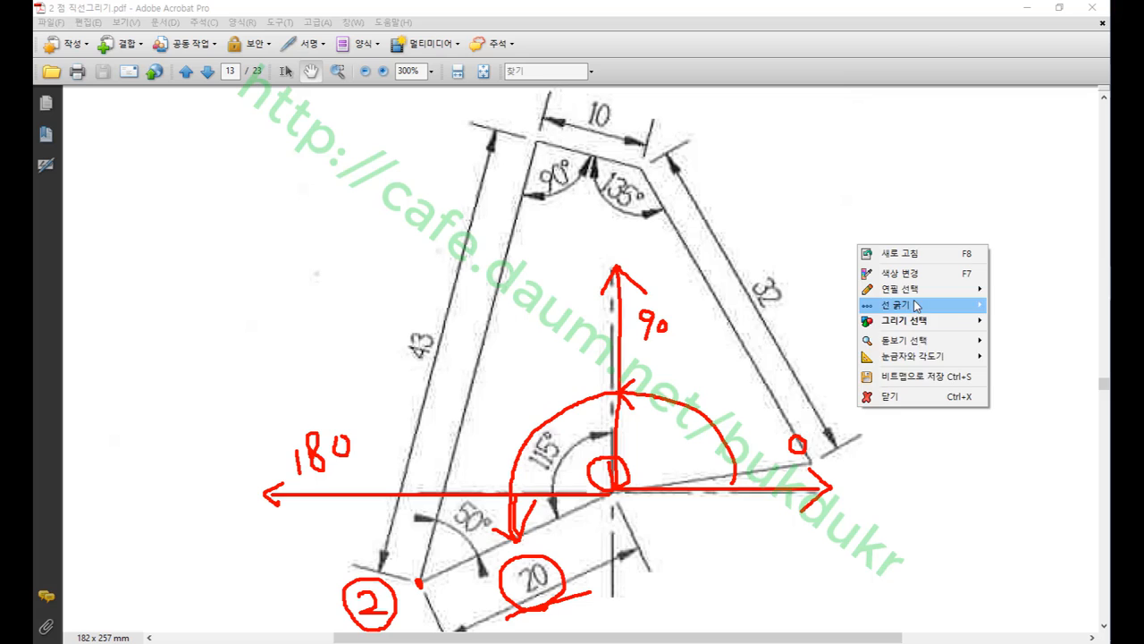
pyautogui.click(894, 396)
pyautogui.hotkey('alt', 'Tab')
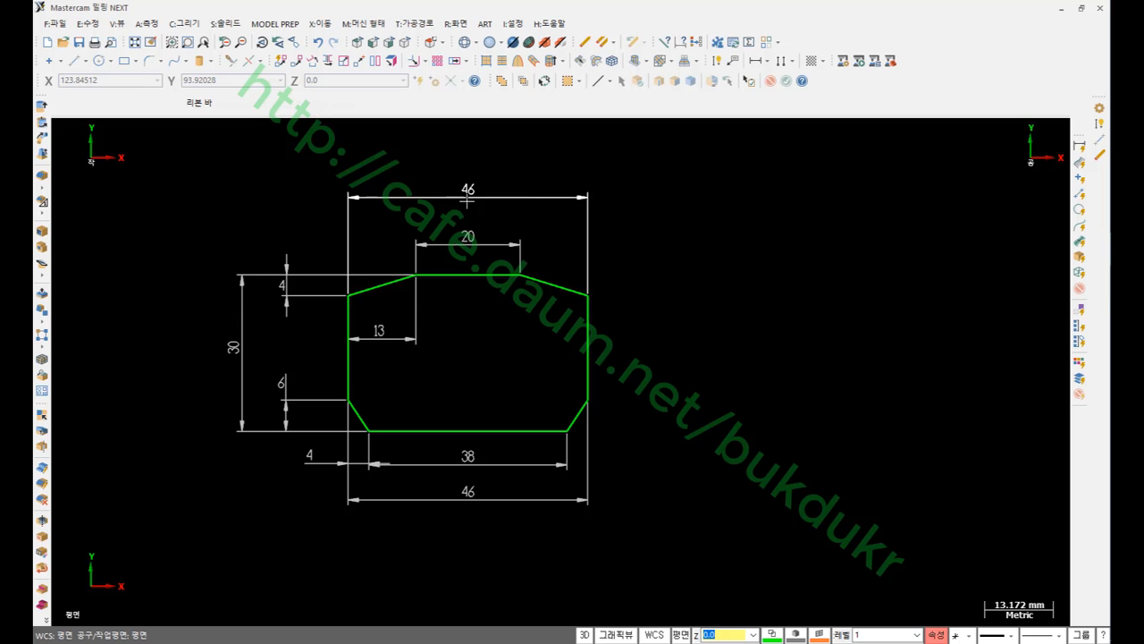
pyautogui.click(1100, 139)
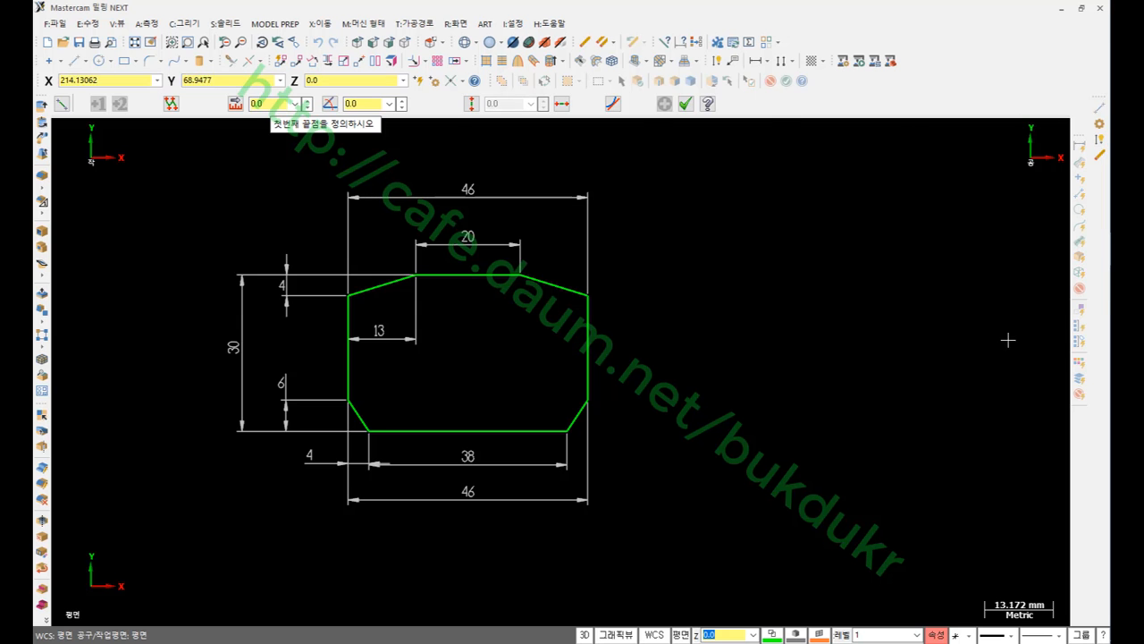
pyautogui.click(788, 413)
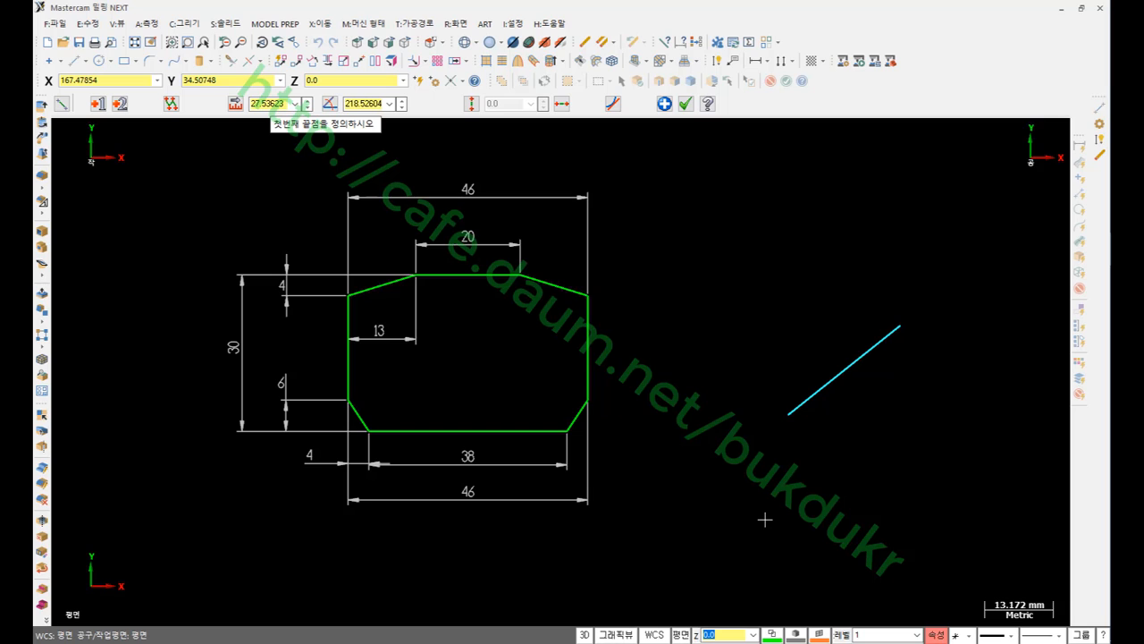
# Set the new line's length to 20 and enter its angle as 90+115.
pyautogui.write('l')
pyautogui.write('2')
pyautogui.write('0')
pyautogui.press('Return')
pyautogui.scroll(3, 1019, 268)
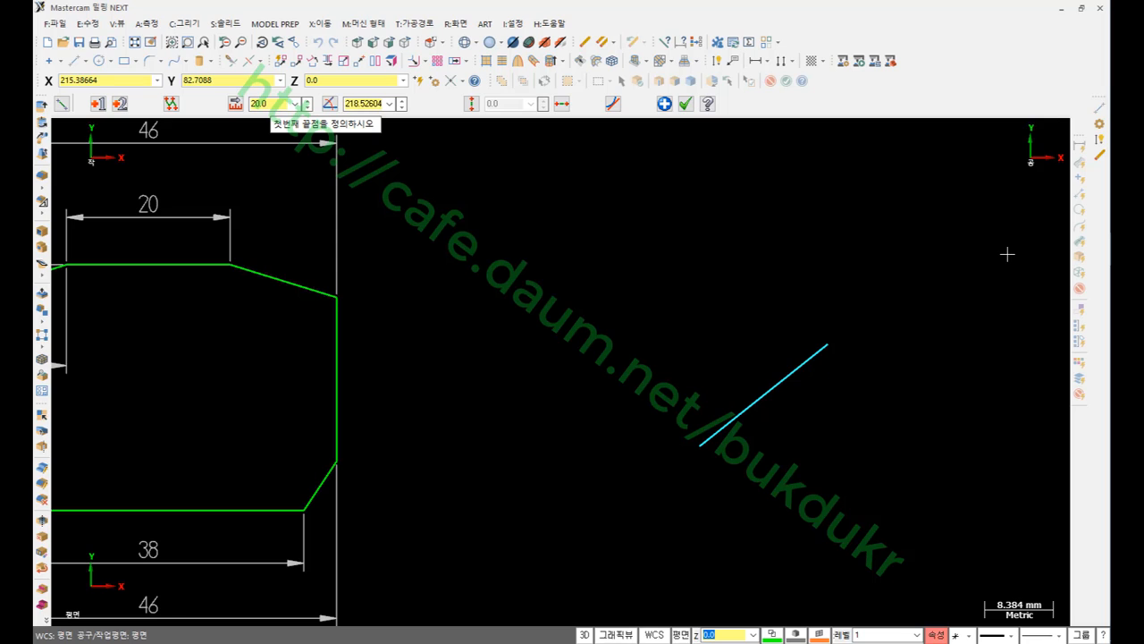
pyautogui.press('Tab')
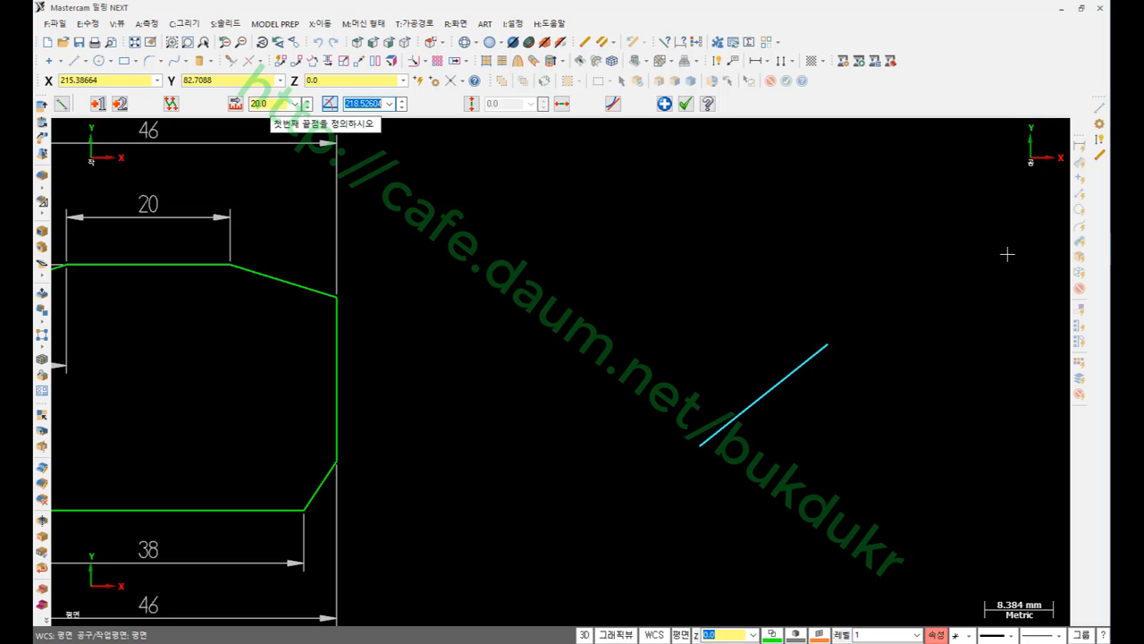
pyautogui.write('90+115')
pyautogui.press('Return')
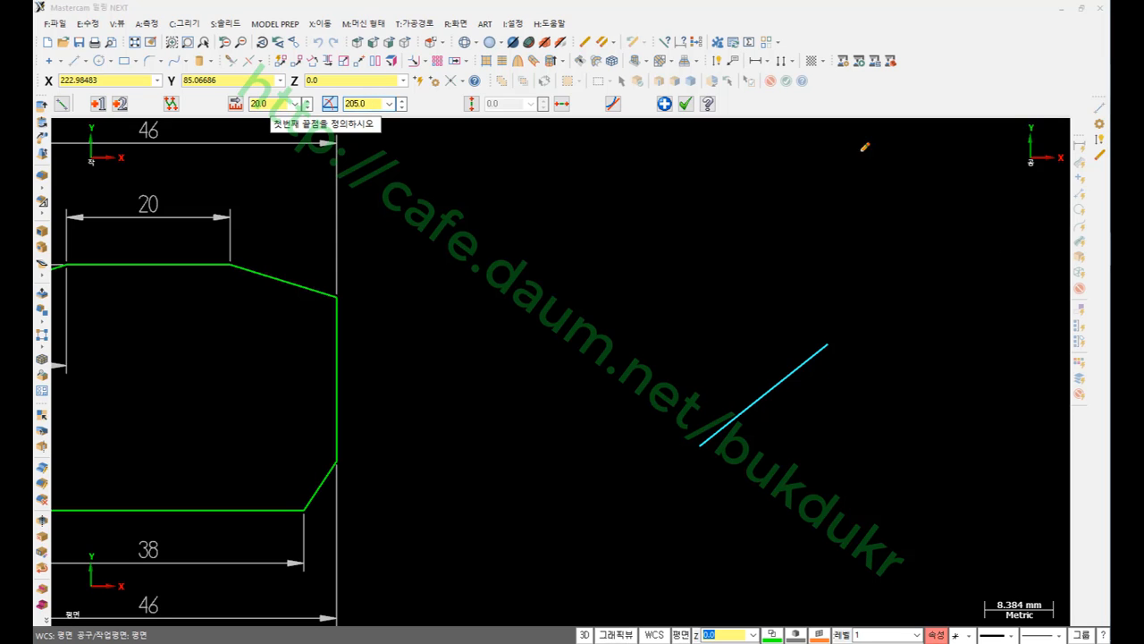
# Magnify the view three times, mark the line's length and angle values and write out the 90+115 sum.
pyautogui.rightClick(417, 186)
pyautogui.moveTo(476, 295)
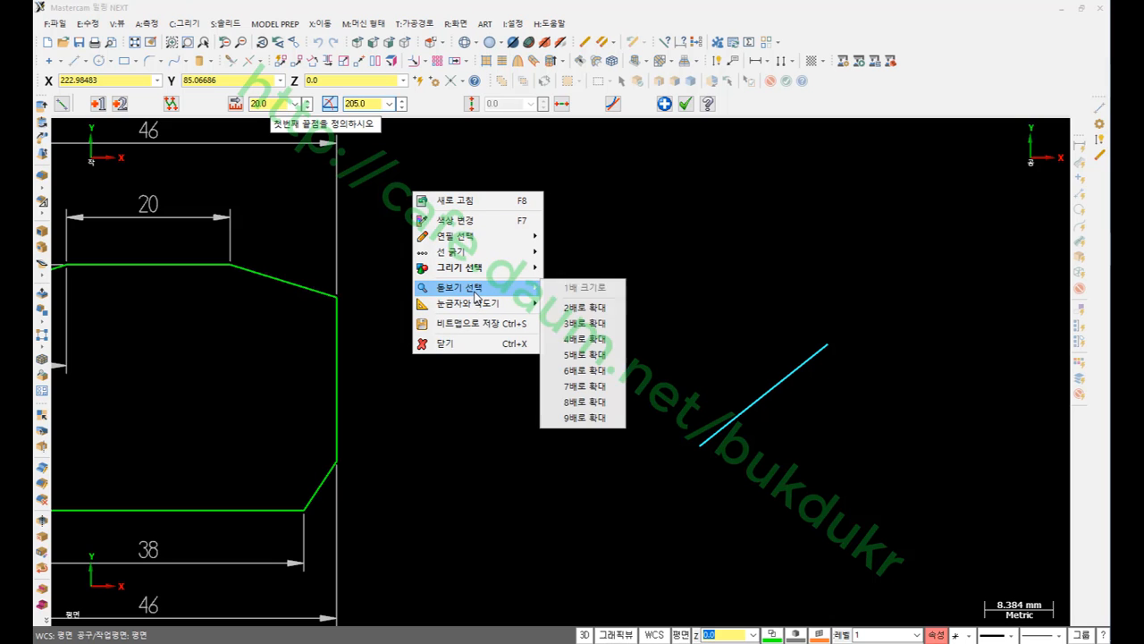
pyautogui.click(578, 326)
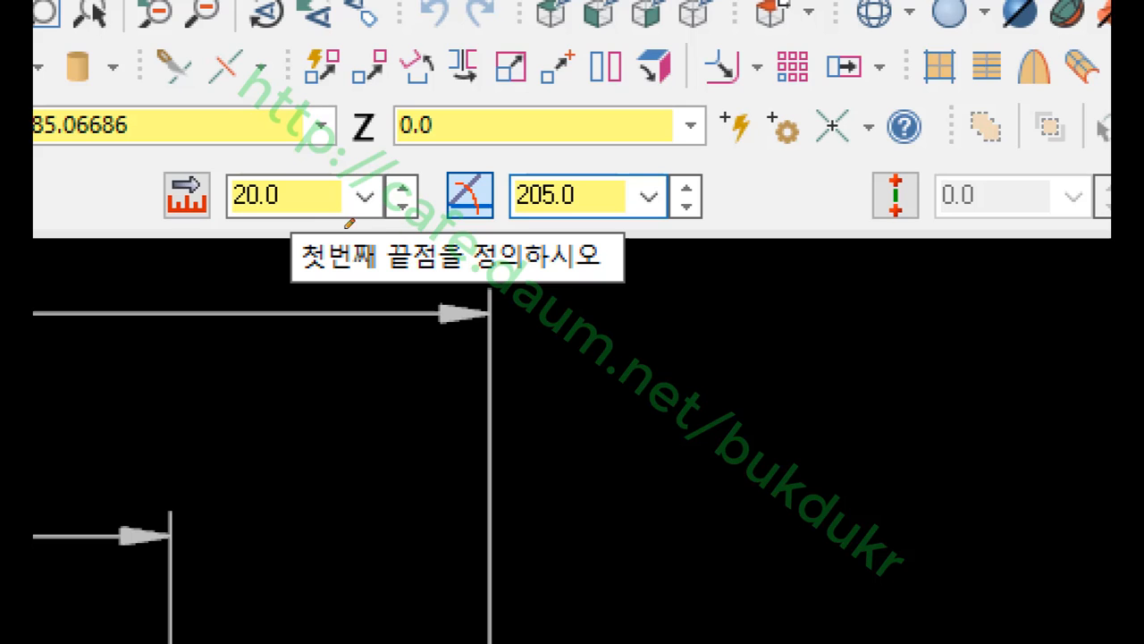
pyautogui.moveTo(347, 227)
pyautogui.mouseDown()
pyautogui.moveTo(130, 184)
pyautogui.moveTo(373, 143)
pyautogui.moveTo(340, 223)
pyautogui.mouseUp()
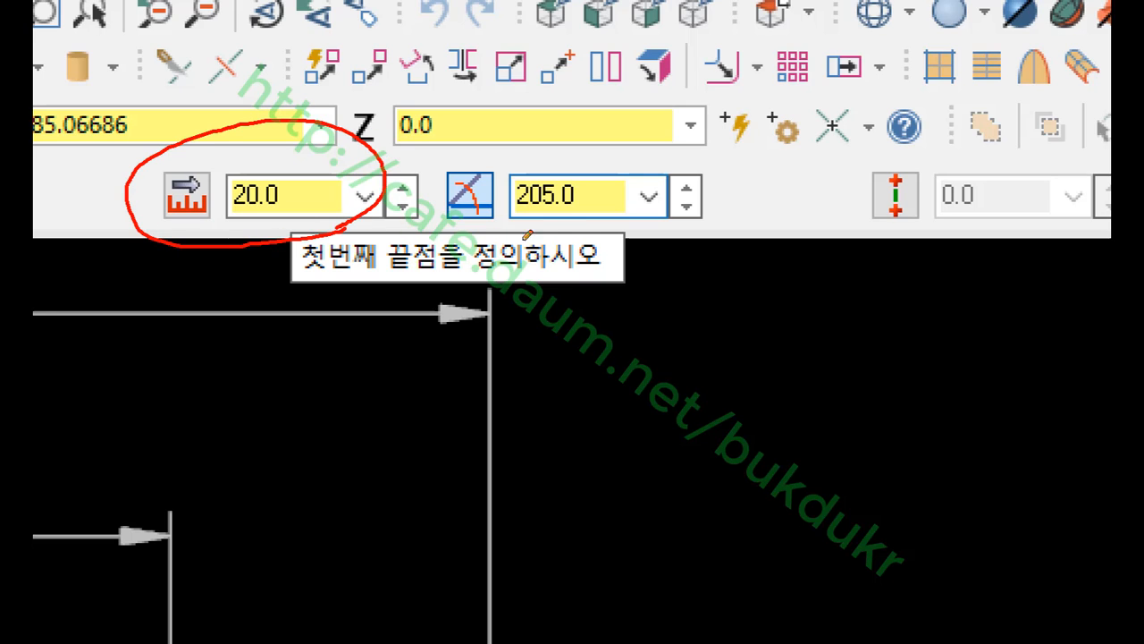
pyautogui.moveTo(570, 234)
pyautogui.mouseDown()
pyautogui.moveTo(501, 241)
pyautogui.moveTo(472, 140)
pyautogui.moveTo(657, 211)
pyautogui.moveTo(565, 243)
pyautogui.moveTo(554, 356)
pyautogui.moveTo(587, 366)
pyautogui.moveTo(604, 393)
pyautogui.moveTo(649, 374)
pyautogui.moveTo(733, 366)
pyautogui.moveTo(753, 392)
pyautogui.moveTo(753, 443)
pyautogui.moveTo(790, 367)
pyautogui.moveTo(550, 480)
pyautogui.moveTo(588, 307)
pyautogui.moveTo(827, 473)
pyautogui.moveTo(786, 471)
pyautogui.mouseUp()
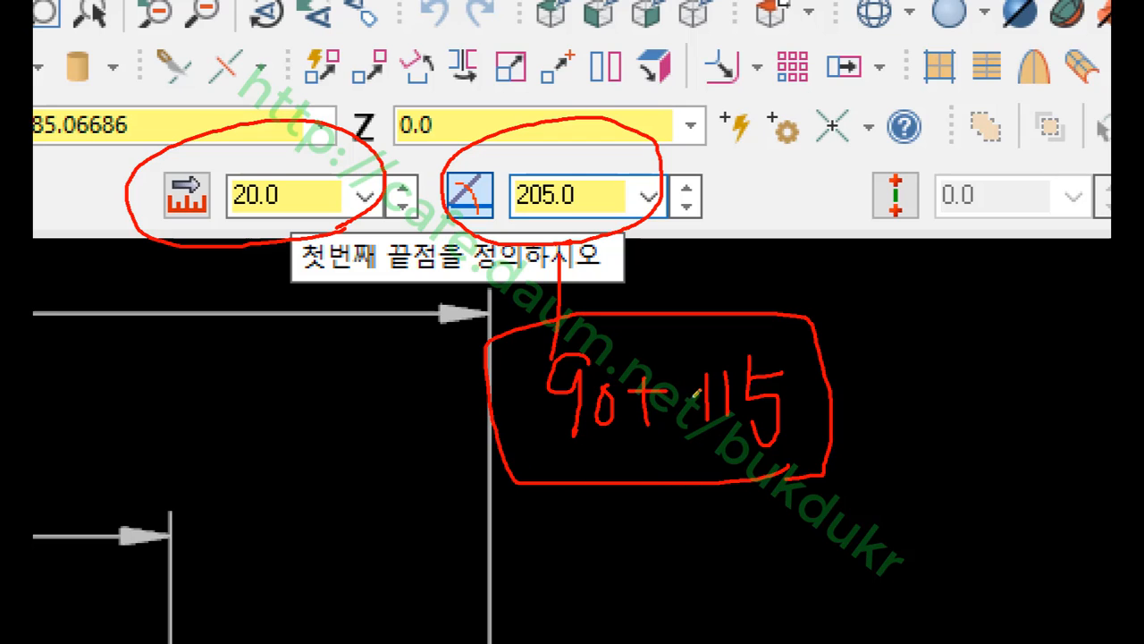
pyautogui.moveTo(711, 449); pyautogui.dragTo(802, 446)
pyautogui.rightClick(877, 310)
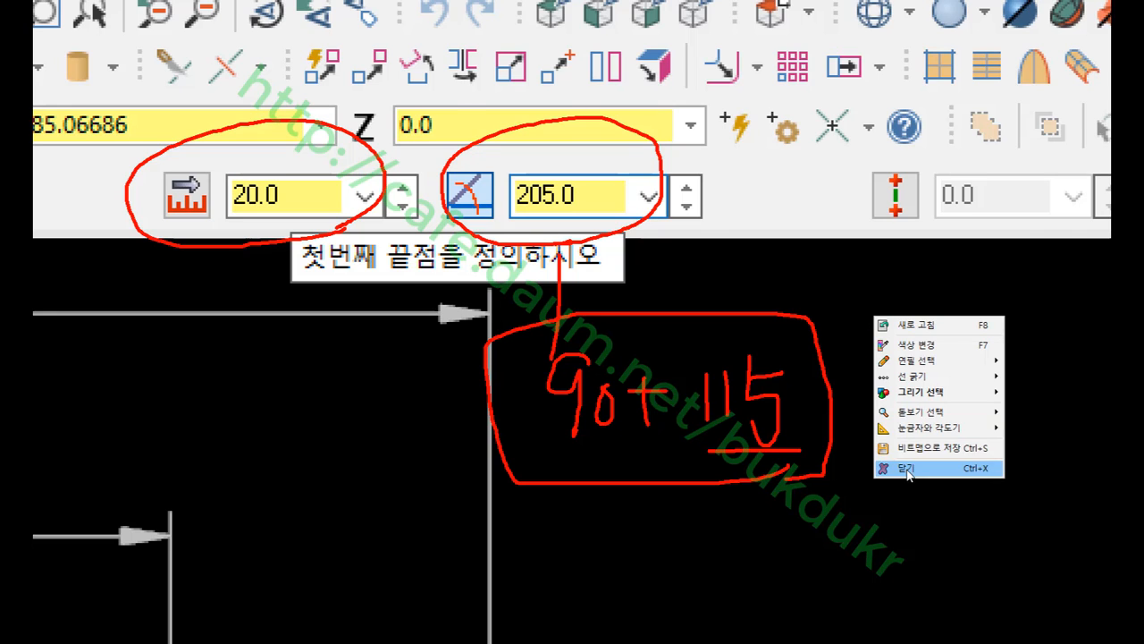
pyautogui.click(903, 468)
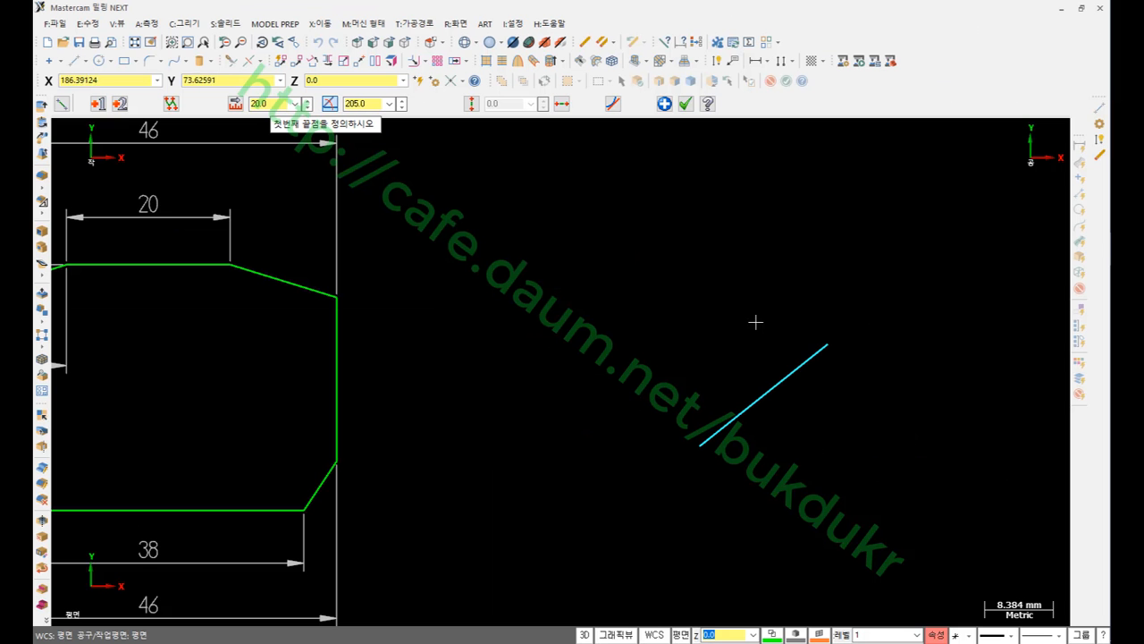
# Apply the slanted line and finish the two-point line command.
pyautogui.click(664, 103)
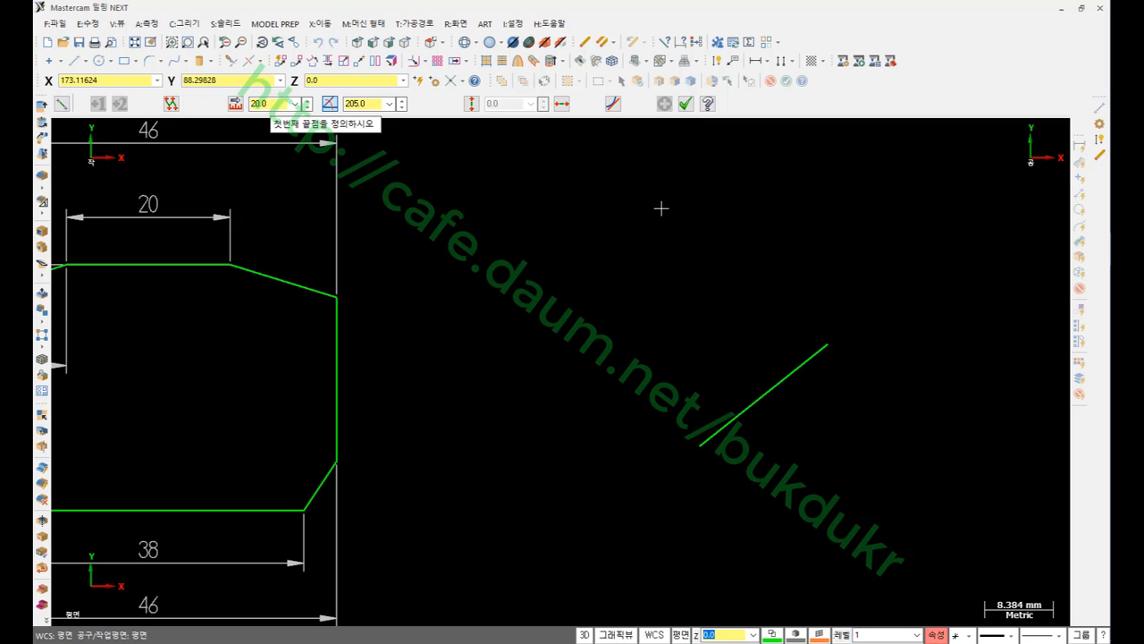
pyautogui.scroll(-4, 471, 291)
pyautogui.scroll(3, 838, 291)
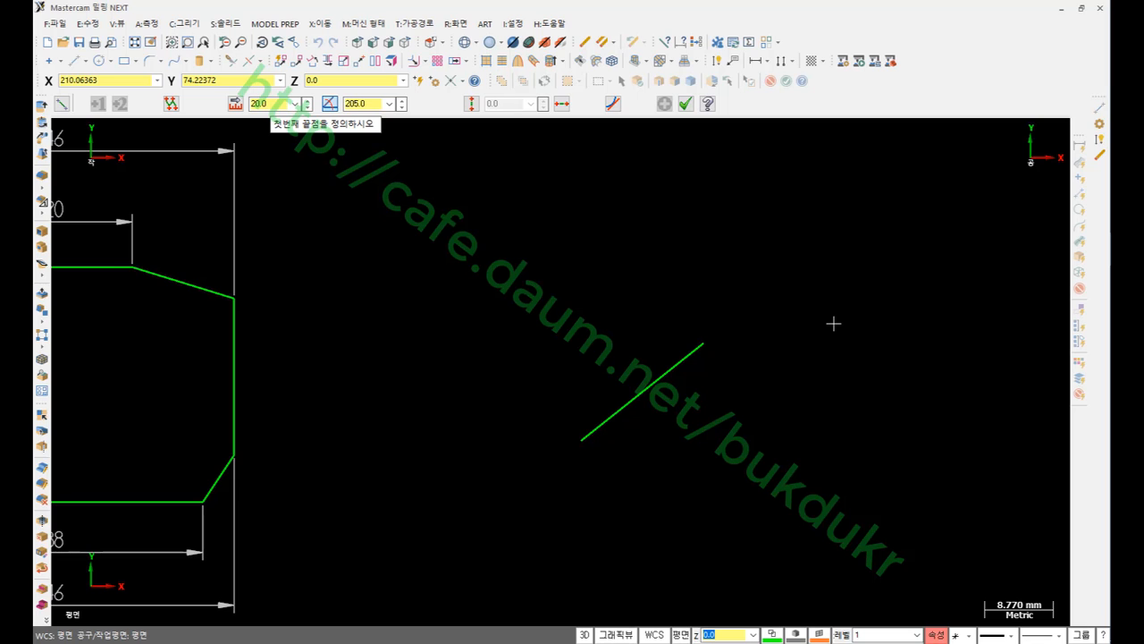
pyautogui.click(686, 104)
pyautogui.scroll(-1, 721, 295)
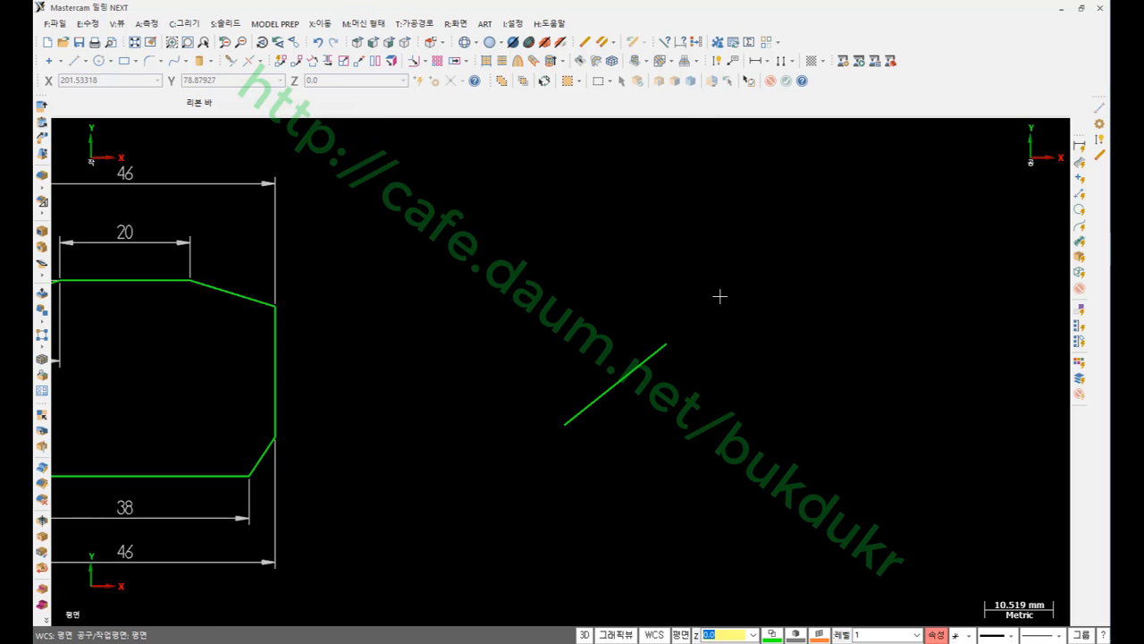
pyautogui.scroll(1, 726, 295)
pyautogui.scroll(-1, 778, 256)
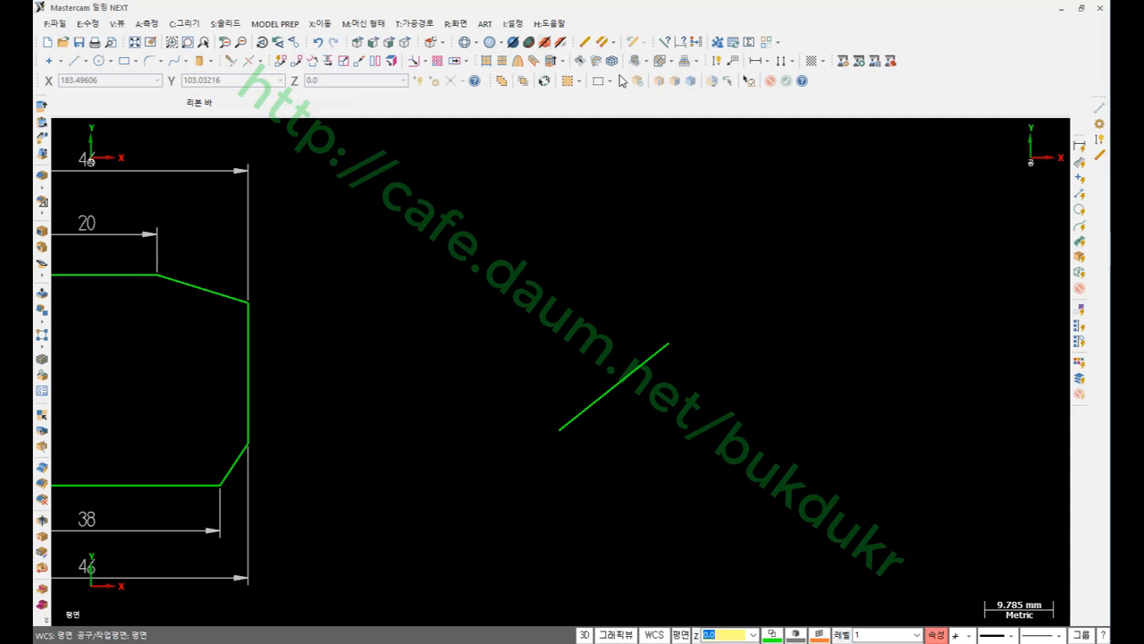
# Add a Smart dimension for the slanted line's length, placed parallel on its lower-right side, and finish dimensioning.
pyautogui.click(721, 62)
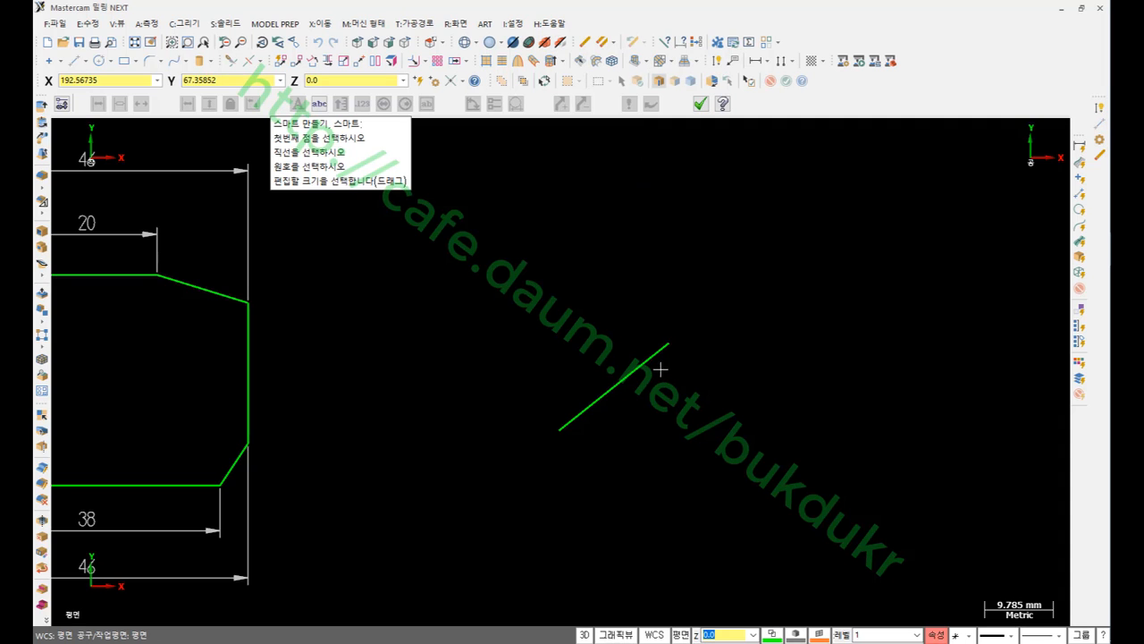
pyautogui.click(655, 354)
pyautogui.click(652, 417)
pyautogui.scroll(3, 697, 511)
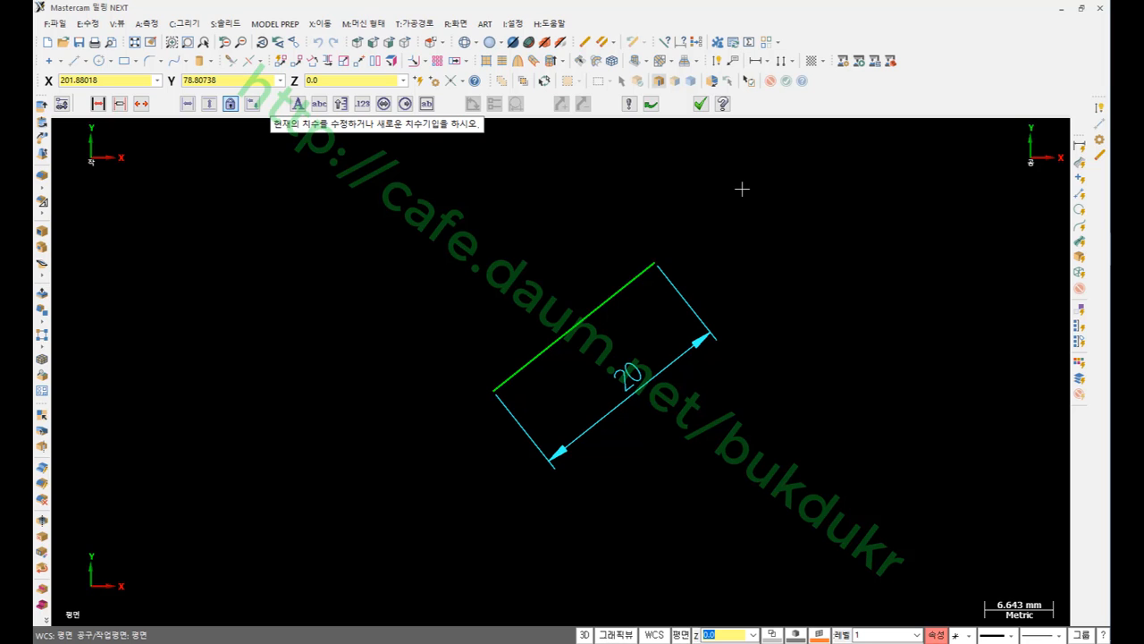
pyautogui.click(623, 279)
pyautogui.click(701, 106)
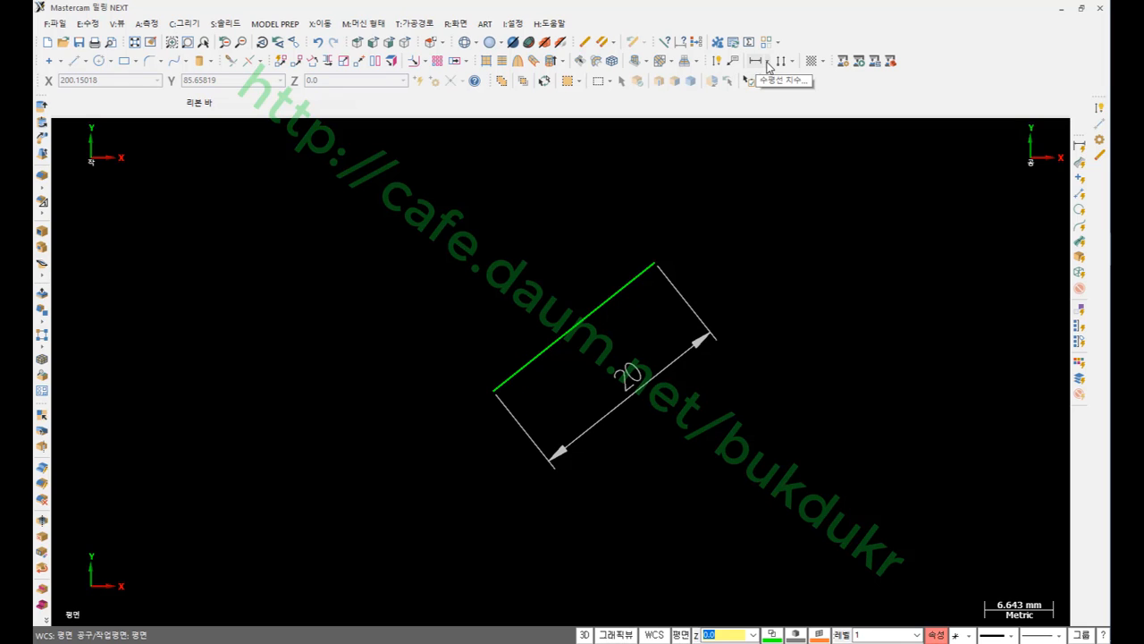
# Magnify the dimension tools three times and mark the Smart dimension, note and linear dimension tools with circles and arrows.
pyautogui.click(767, 62)
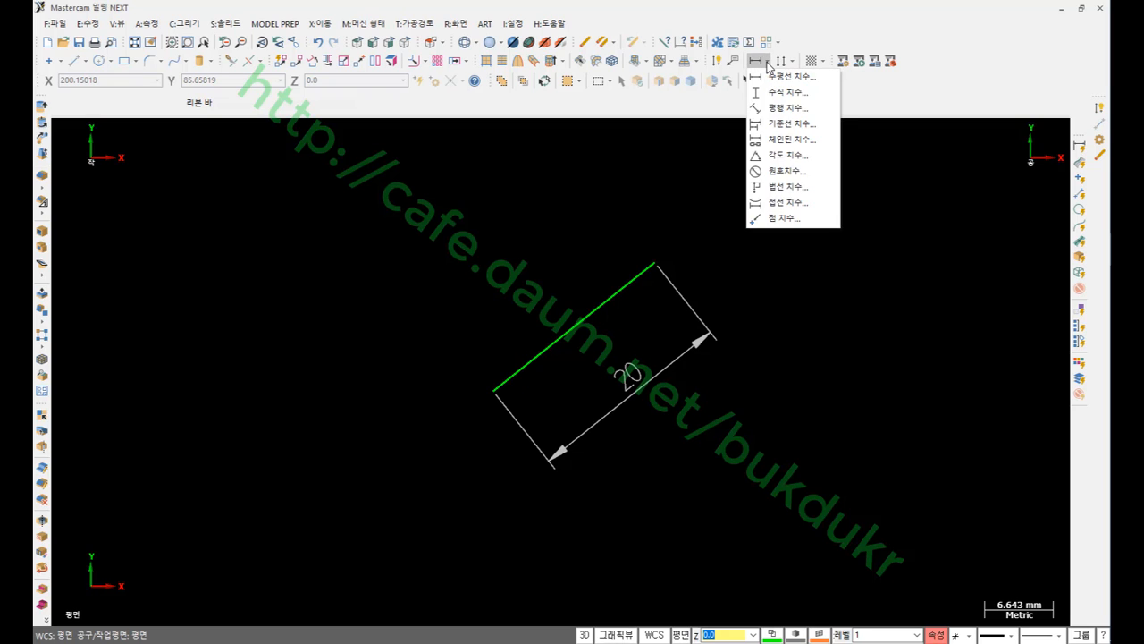
pyautogui.click(767, 63)
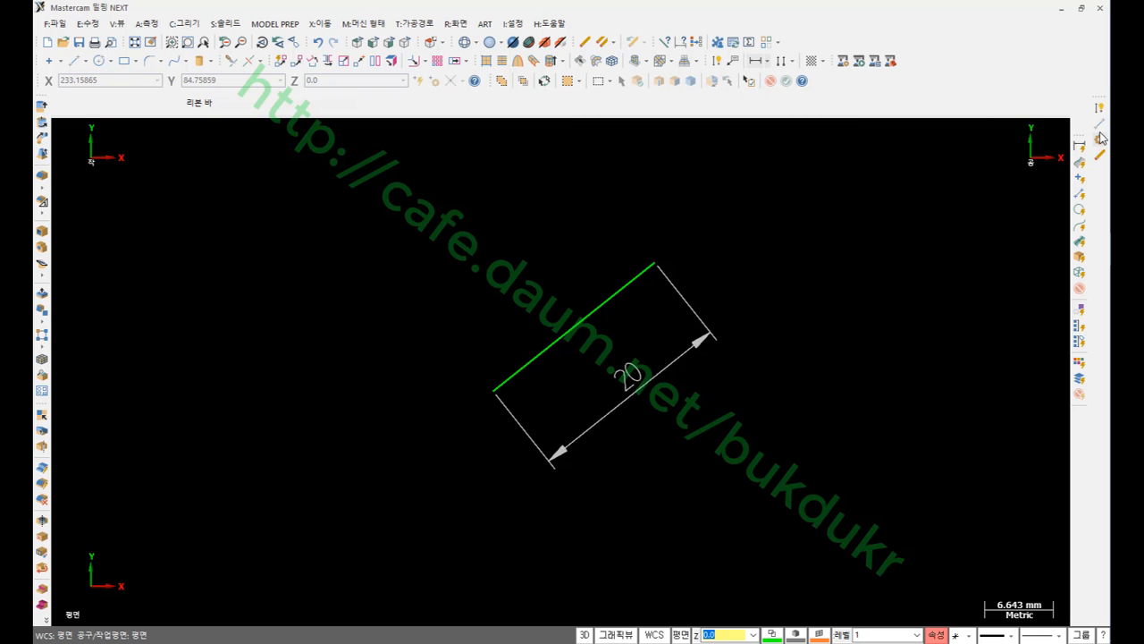
pyautogui.rightClick(784, 183)
pyautogui.moveTo(822, 284)
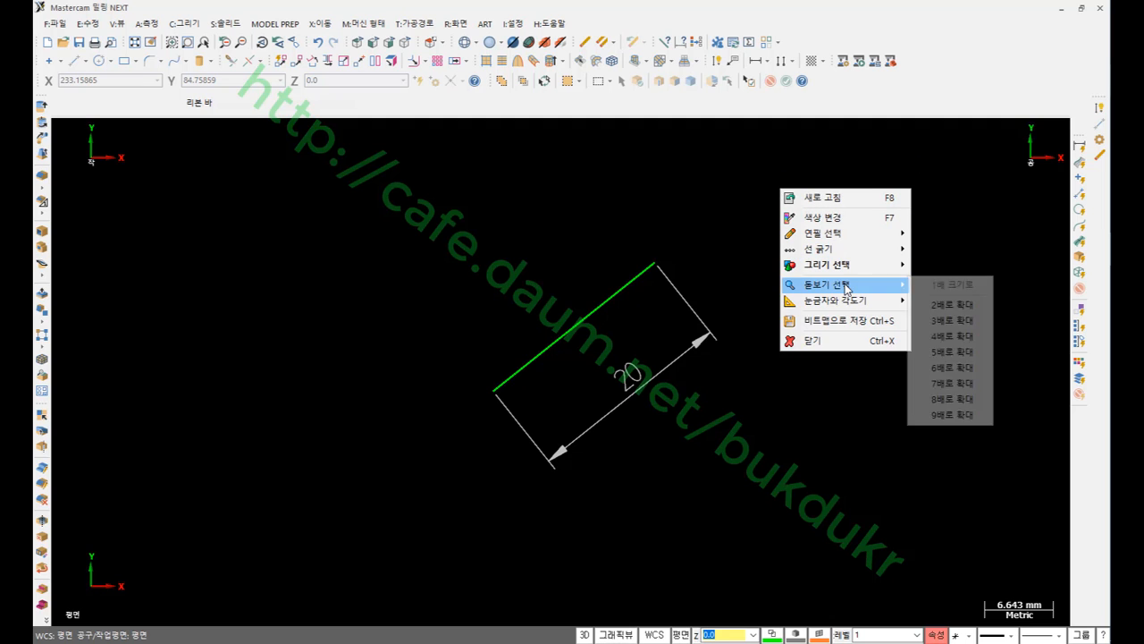
pyautogui.click(949, 320)
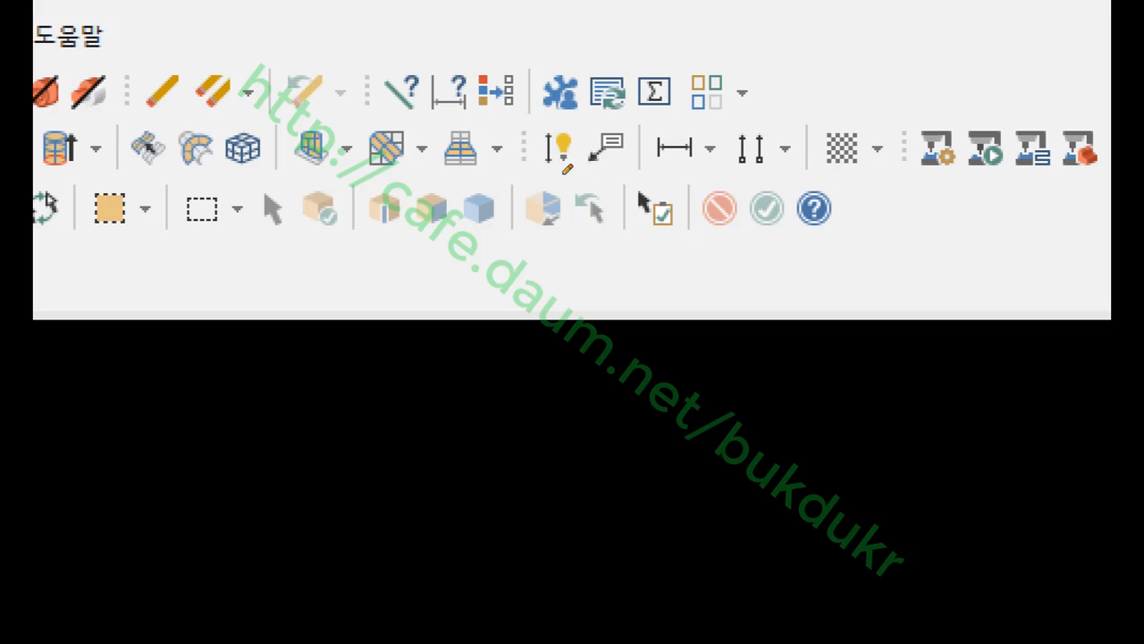
pyautogui.moveTo(565, 168)
pyautogui.mouseDown()
pyautogui.moveTo(556, 109)
pyautogui.moveTo(563, 168)
pyautogui.moveTo(615, 113)
pyautogui.moveTo(619, 176)
pyautogui.mouseUp()
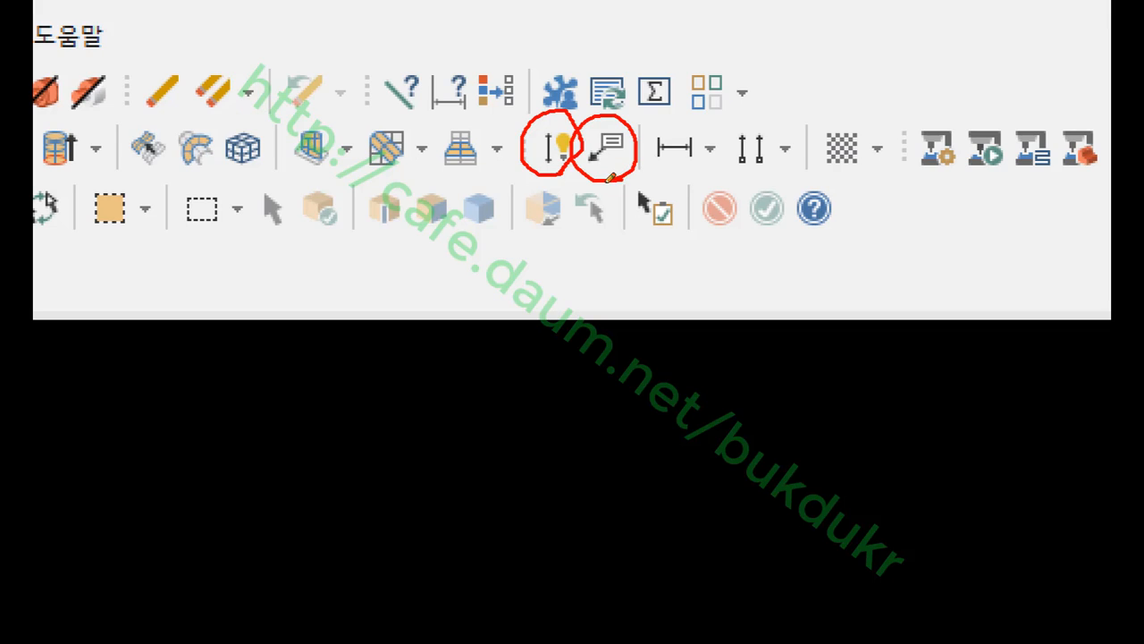
pyautogui.moveTo(711, 177)
pyautogui.mouseDown()
pyautogui.moveTo(657, 179)
pyautogui.moveTo(700, 112)
pyautogui.moveTo(728, 155)
pyautogui.moveTo(707, 179)
pyautogui.mouseUp()
pyautogui.moveTo(540, 179)
pyautogui.mouseDown()
pyautogui.moveTo(540, 282)
pyautogui.moveTo(558, 272)
pyautogui.moveTo(527, 271)
pyautogui.moveTo(542, 277)
pyautogui.mouseUp()
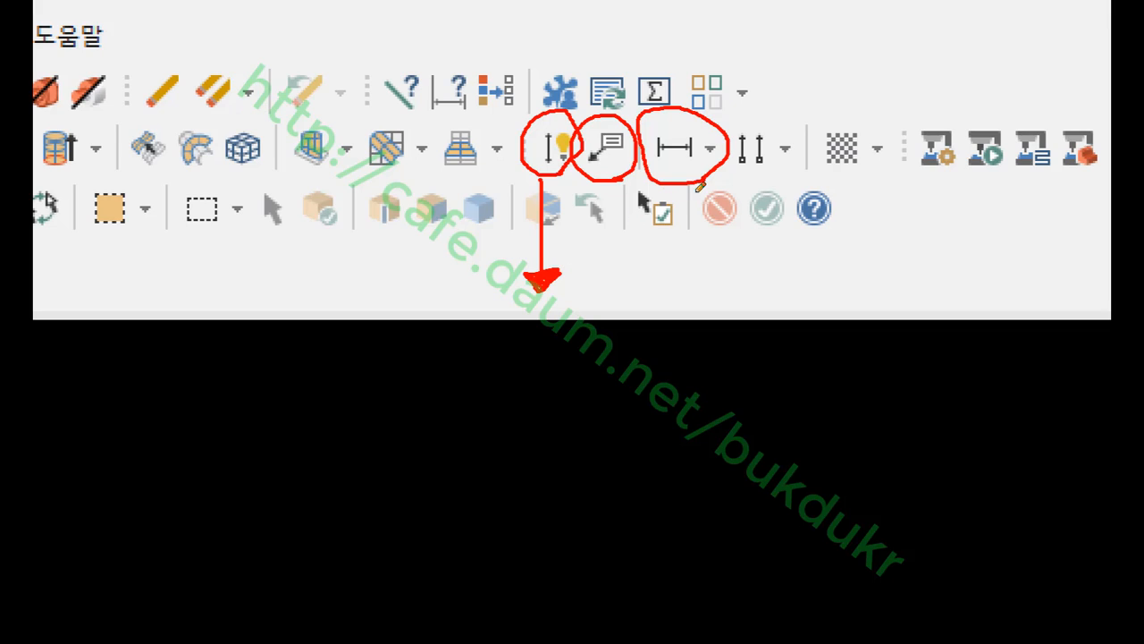
pyautogui.moveTo(689, 188); pyautogui.dragTo(693, 360)
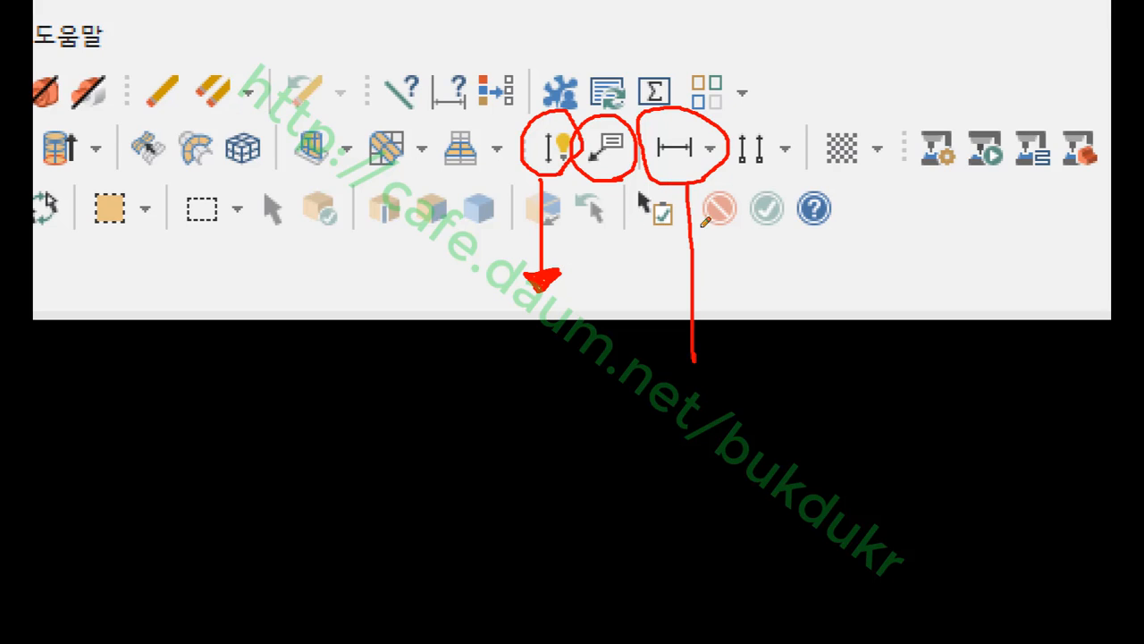
pyautogui.moveTo(689, 185)
pyautogui.mouseDown()
pyautogui.moveTo(695, 213)
pyautogui.moveTo(686, 180)
pyautogui.mouseUp()
pyautogui.moveTo(634, 400)
pyautogui.mouseDown()
pyautogui.moveTo(703, 388)
pyautogui.moveTo(724, 488)
pyautogui.mouseUp()
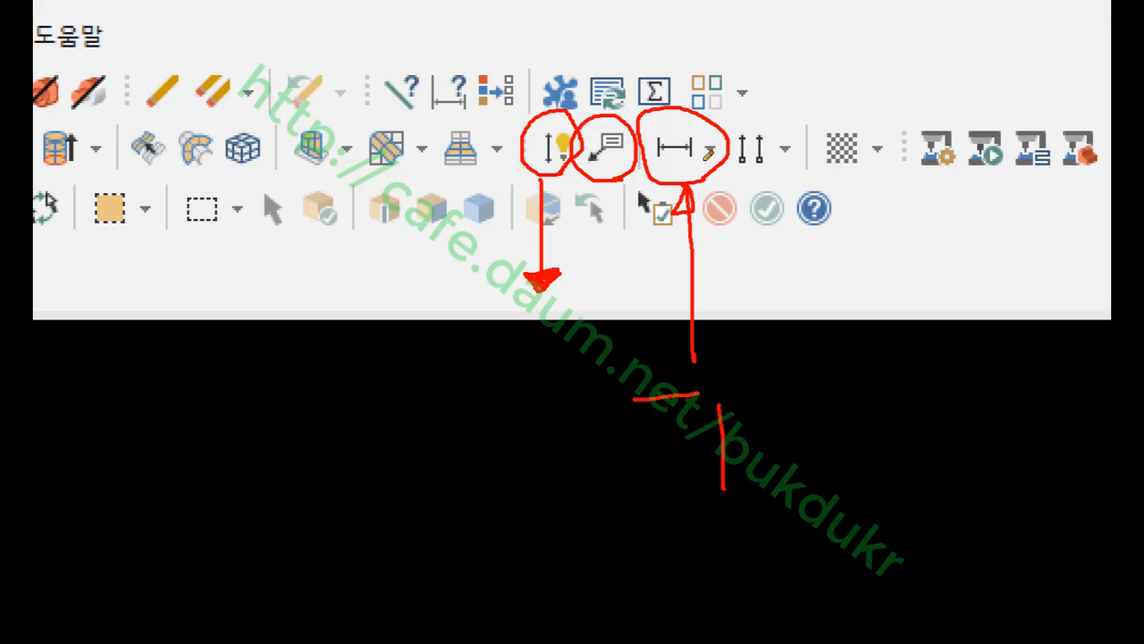
# Write the word 각도 below the magnified dimension tools, circle it and close the annotation view.
pyautogui.moveTo(562, 289); pyautogui.dragTo(586, 339)
pyautogui.moveTo(606, 281); pyautogui.dragTo(615, 340)
pyautogui.moveTo(615, 315); pyautogui.dragTo(633, 313)
pyautogui.moveTo(596, 352); pyautogui.dragTo(617, 390)
pyautogui.moveTo(636, 299)
pyautogui.mouseDown()
pyautogui.moveTo(651, 298)
pyautogui.moveTo(661, 350)
pyautogui.moveTo(688, 356)
pyautogui.mouseUp()
pyautogui.moveTo(637, 399)
pyautogui.mouseDown()
pyautogui.moveTo(576, 376)
pyautogui.moveTo(608, 253)
pyautogui.moveTo(672, 386)
pyautogui.mouseUp()
pyautogui.rightClick(764, 308)
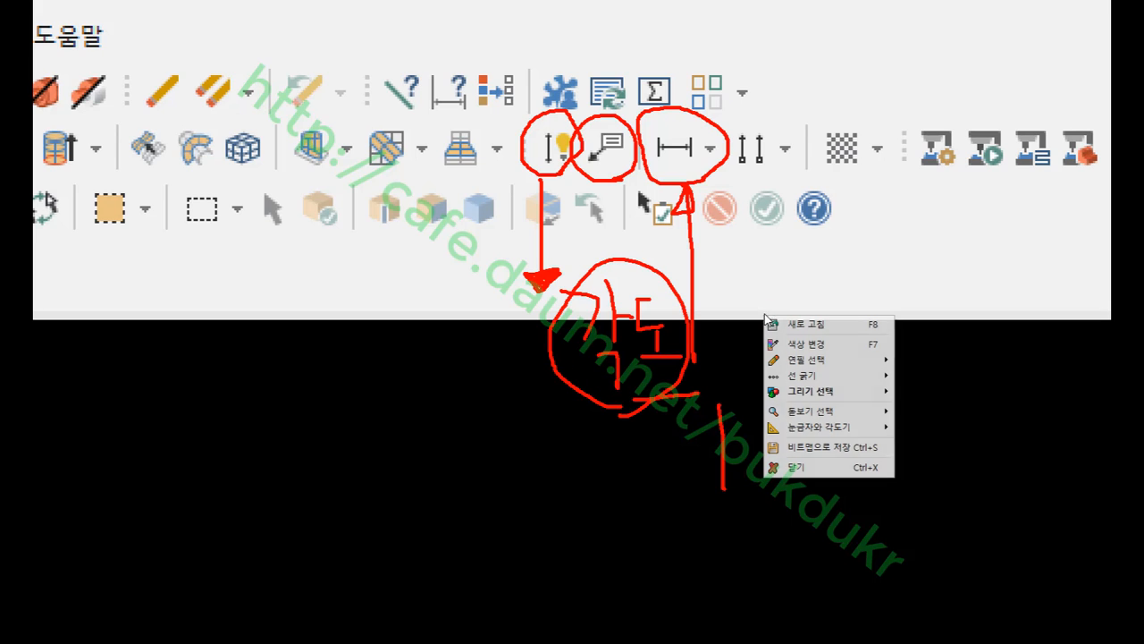
pyautogui.click(793, 465)
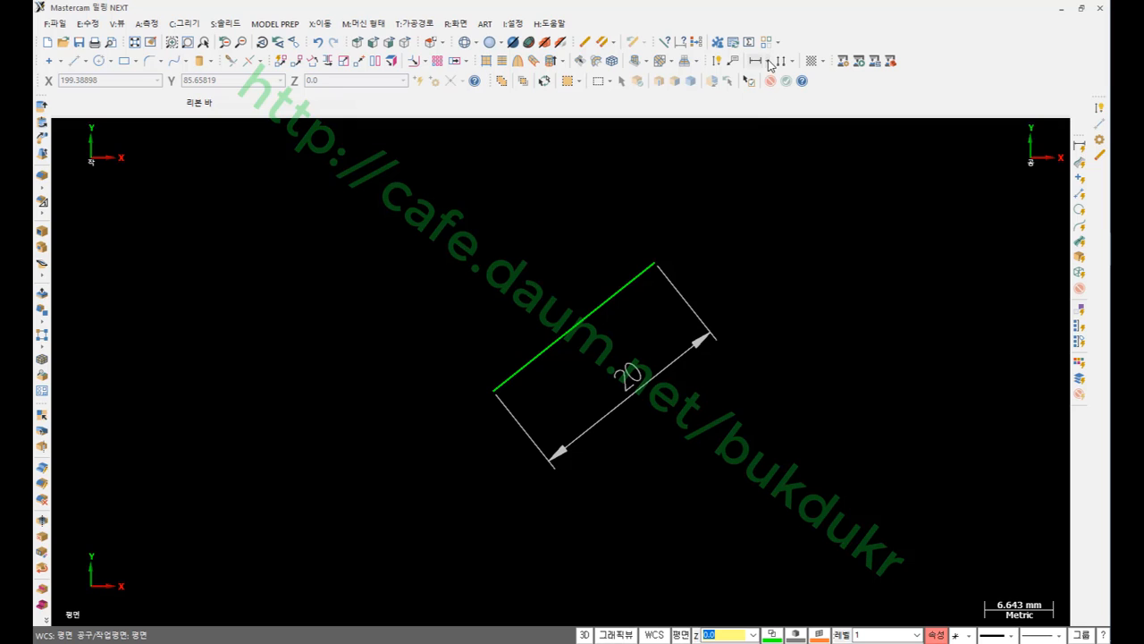
# Add an angle dimension between the slanted line and a 90-degree reference at its upper endpoint, placed on the upper-left side.
pyautogui.click(765, 60)
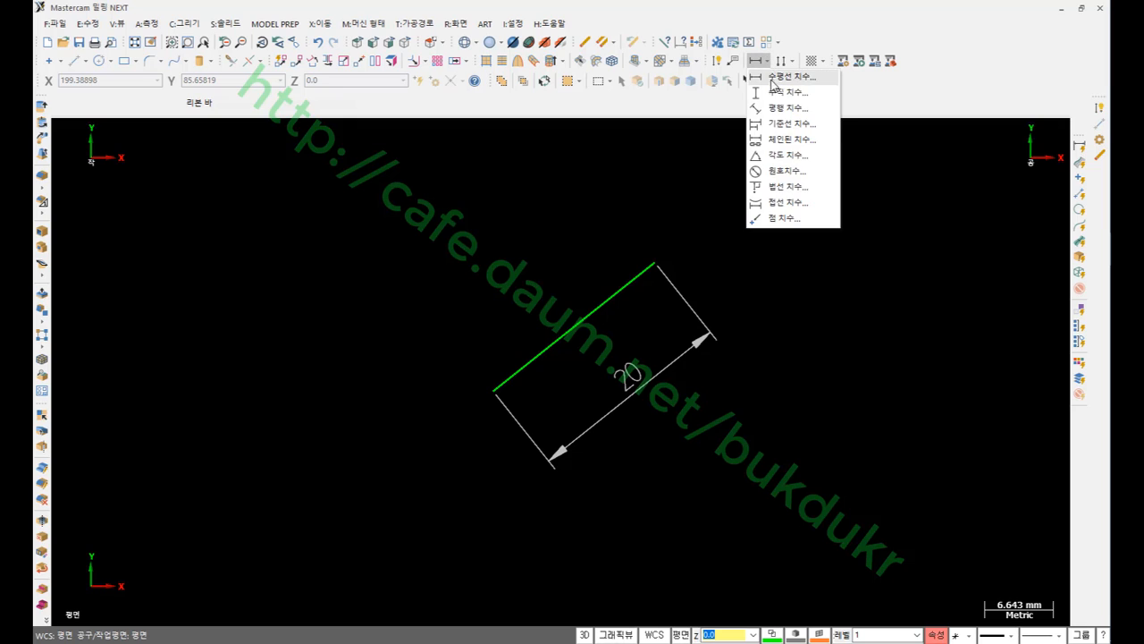
pyautogui.click(789, 157)
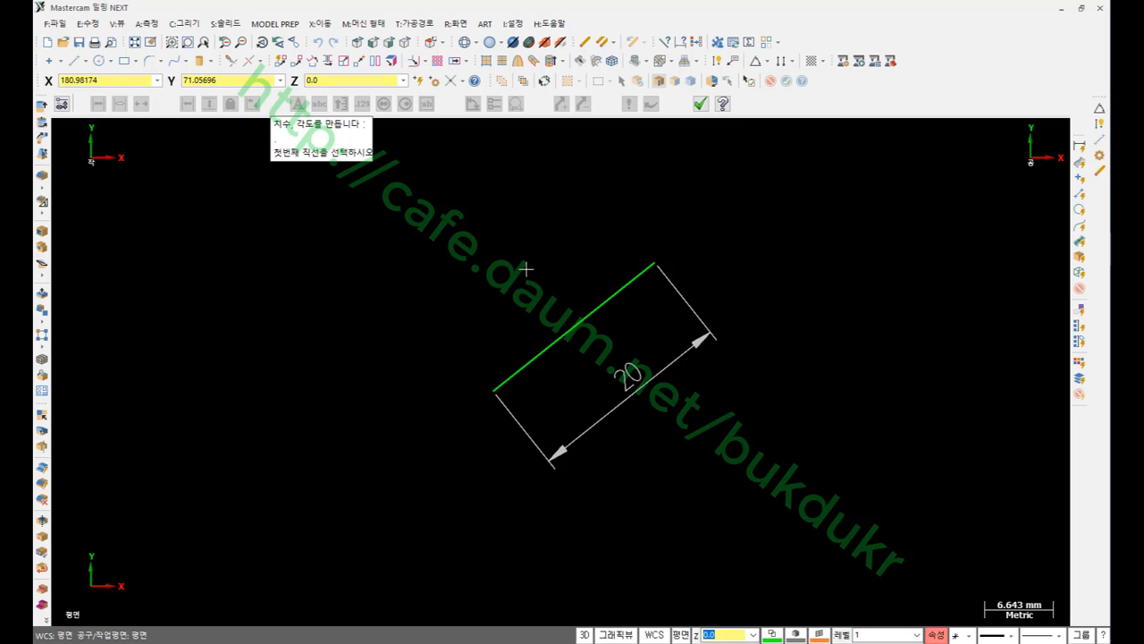
pyautogui.click(607, 293)
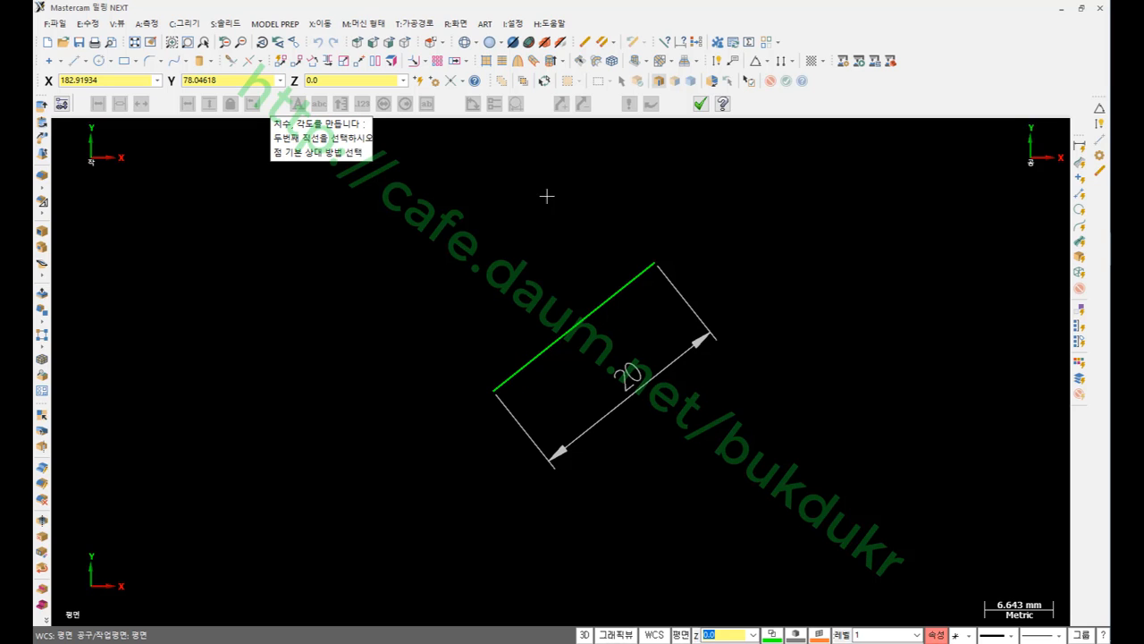
pyautogui.click(657, 265)
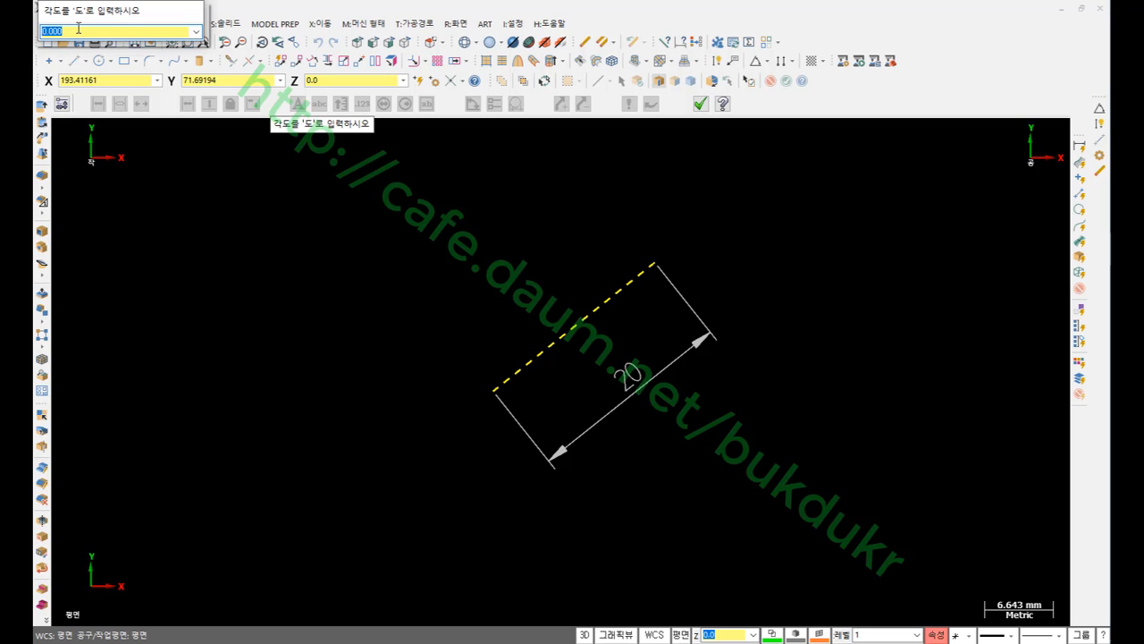
pyautogui.write('90')
pyautogui.press('Return')
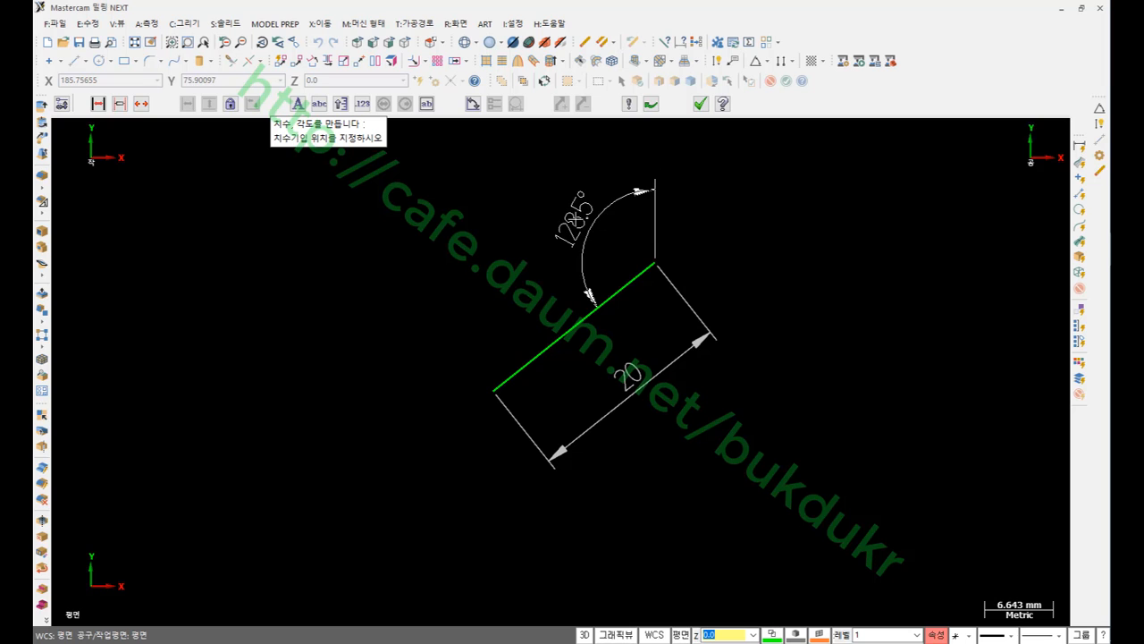
pyautogui.click(576, 219)
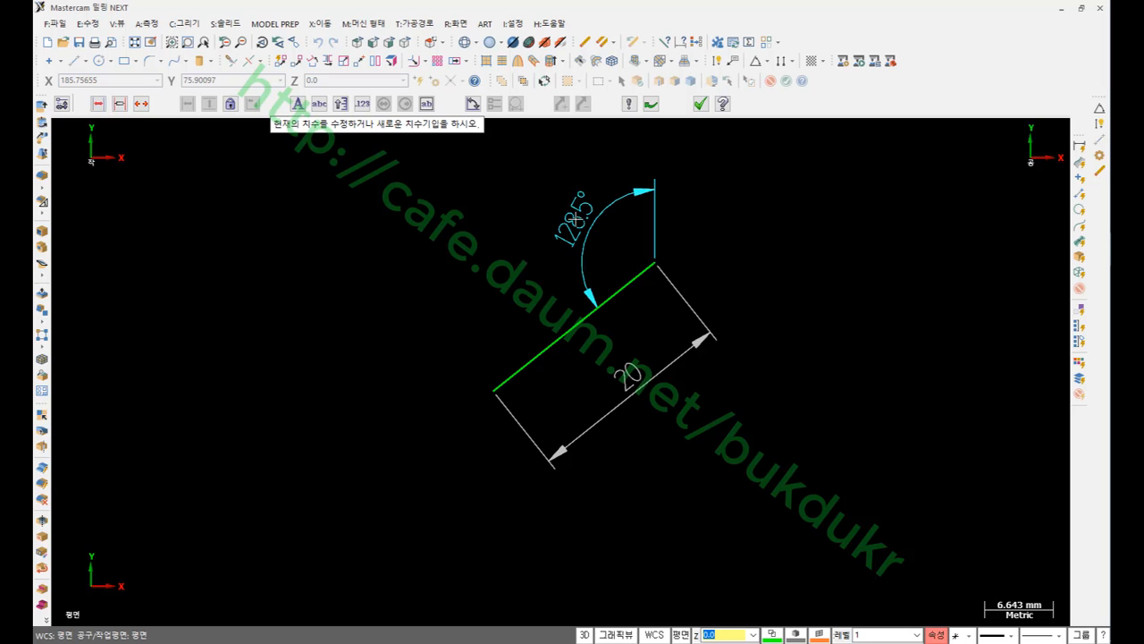
pyautogui.click(700, 103)
# Delete the slanted line together with its length and angle dimensions.
pyautogui.scroll(-2, 684, 443)
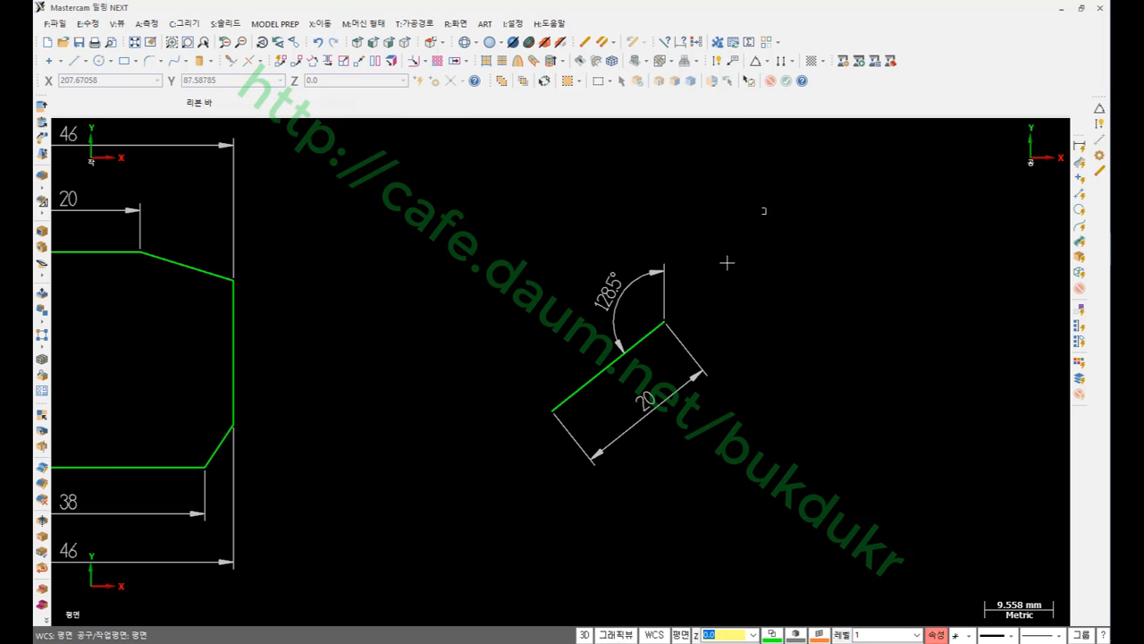
pyautogui.moveTo(725, 261); pyautogui.dragTo(492, 567)
pyautogui.press('Delete')
pyautogui.scroll(1, 674, 314)
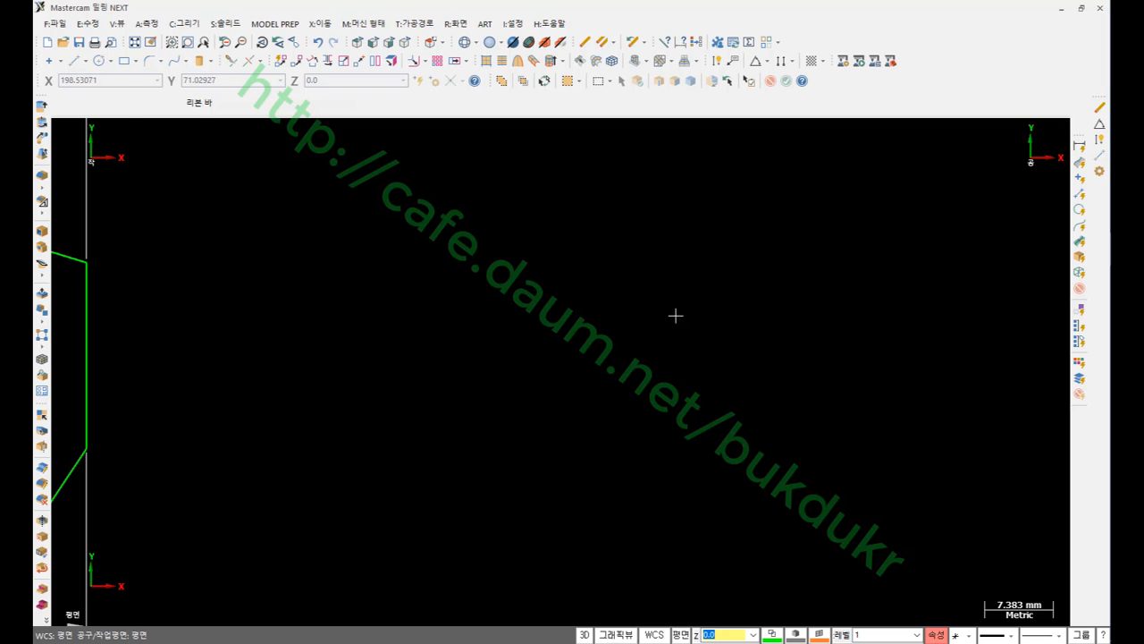
# Draw a two-point line running down to the left in the empty area and set its length to 20.
pyautogui.click(75, 61)
pyautogui.click(664, 323)
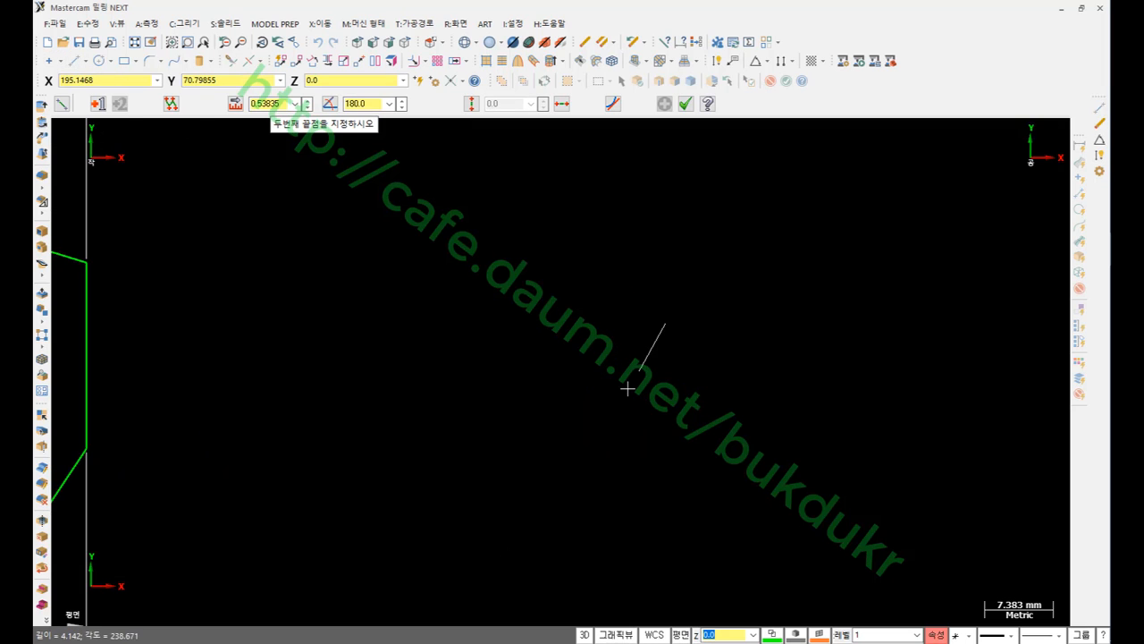
pyautogui.click(510, 460)
pyautogui.write('l')
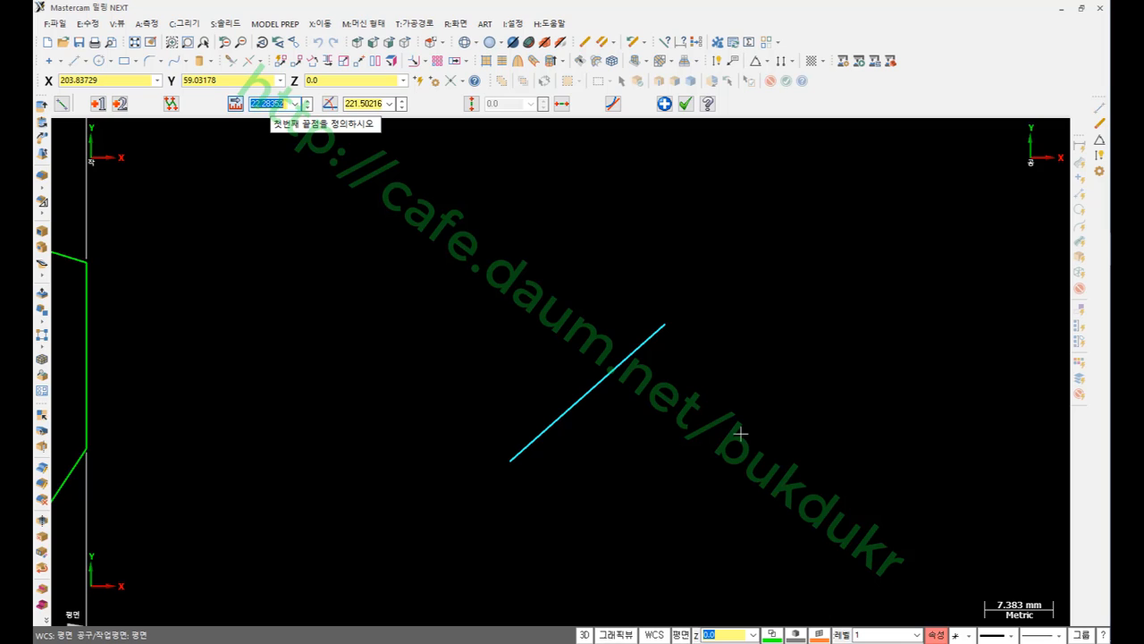
pyautogui.write('20')
pyautogui.press('Return')
# Set the new line's angle to 90+115 and apply the line.
pyautogui.press('a')
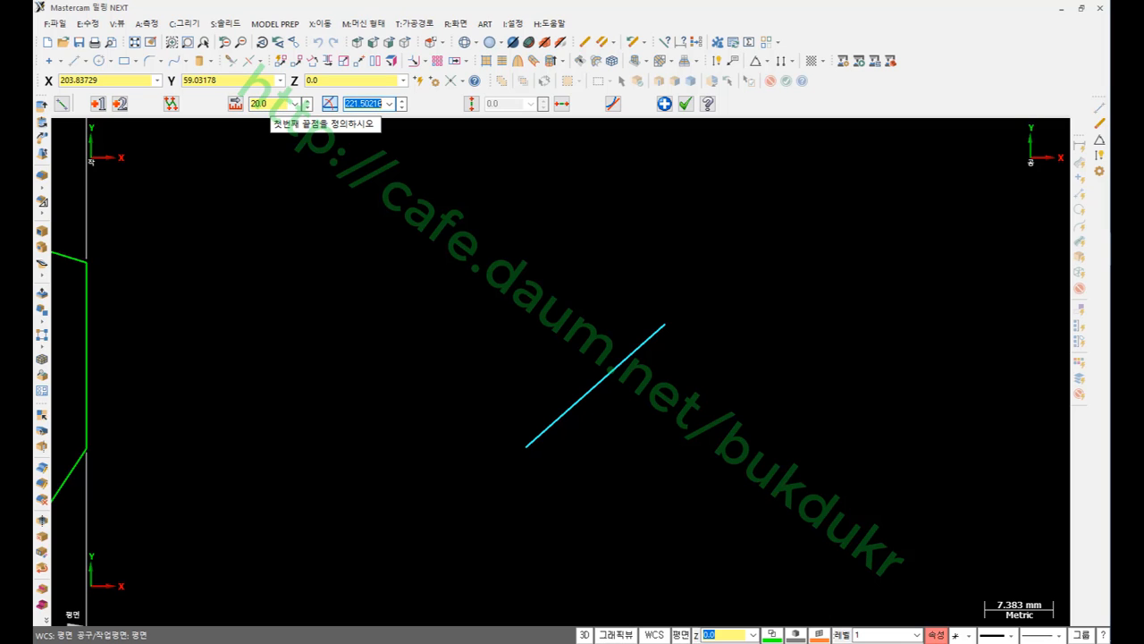
pyautogui.write('90')
pyautogui.write('+115')
pyautogui.press('Return')
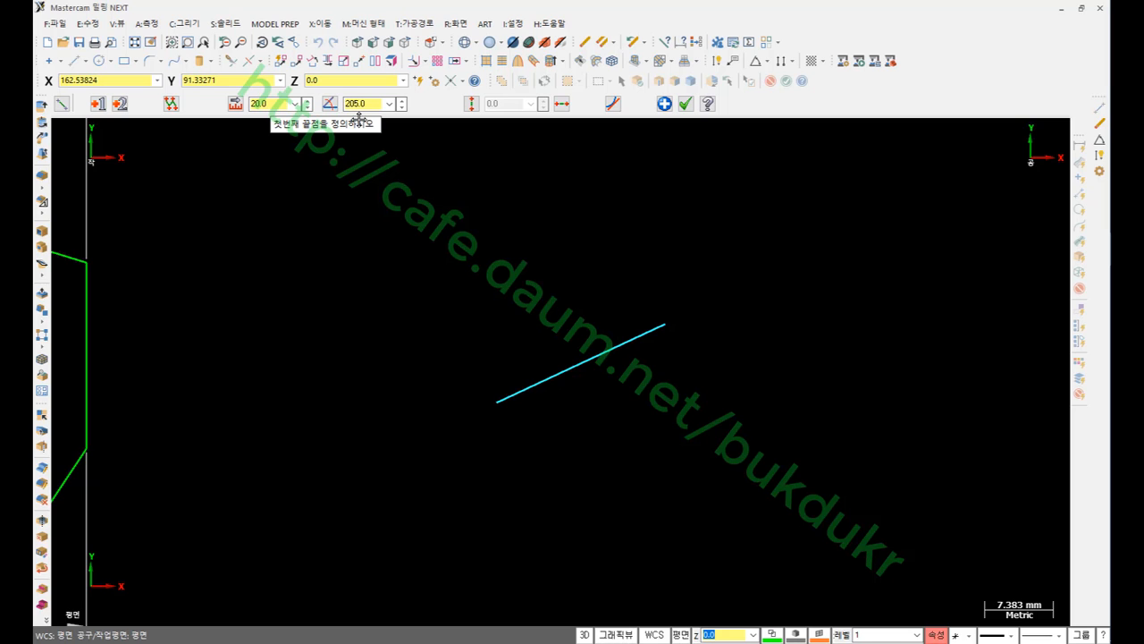
pyautogui.click(686, 104)
pyautogui.scroll(-1, 581, 327)
pyautogui.scroll(1, 628, 286)
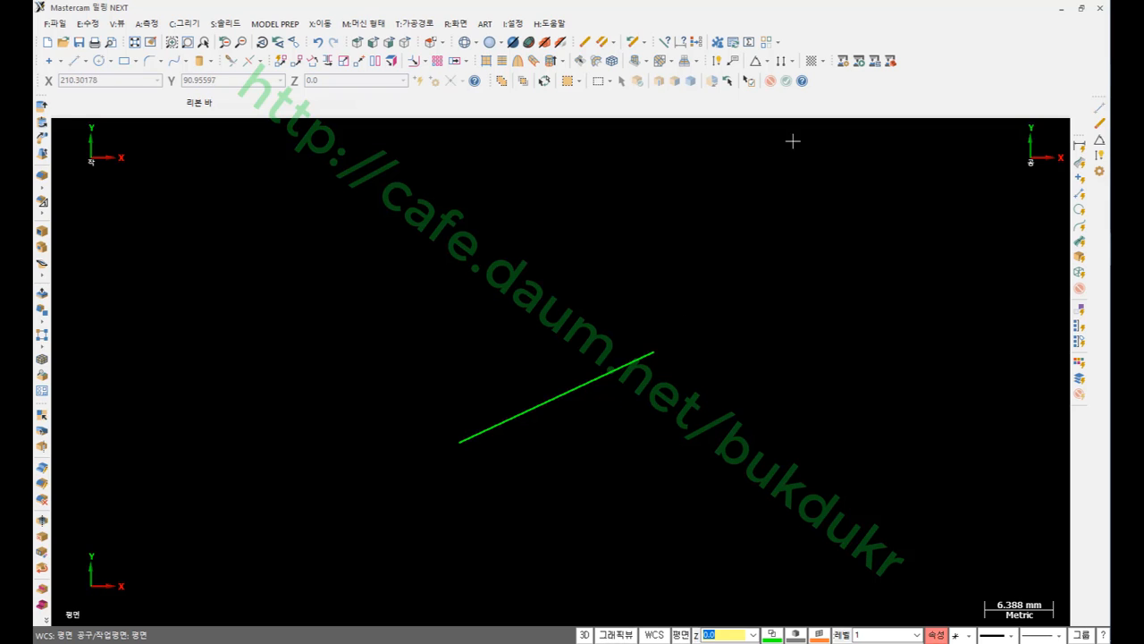
# Dimension the slanted line's length parallel on its lower side and its angle from a 90-degree reference at its upper endpoint.
pyautogui.click(718, 61)
pyautogui.click(586, 449)
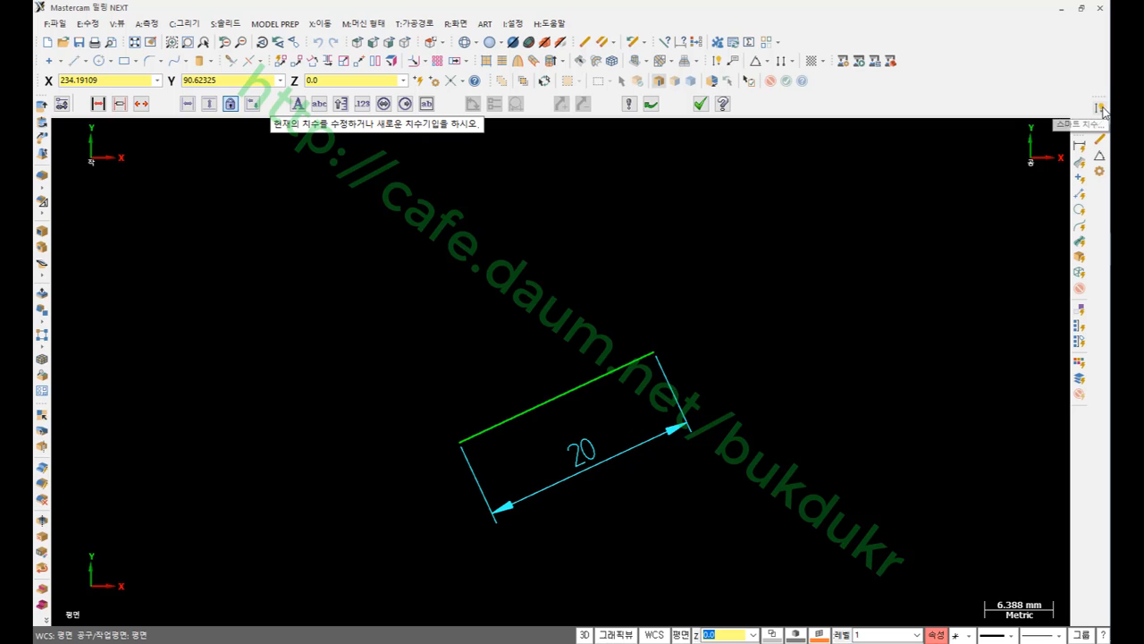
pyautogui.click(1099, 156)
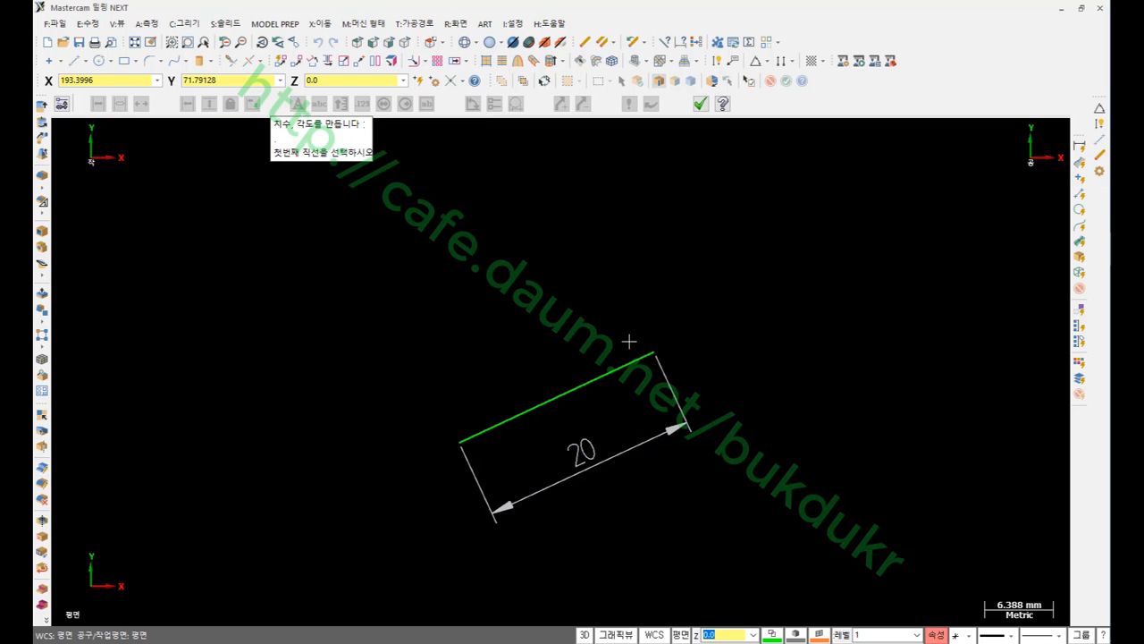
pyautogui.click(616, 365)
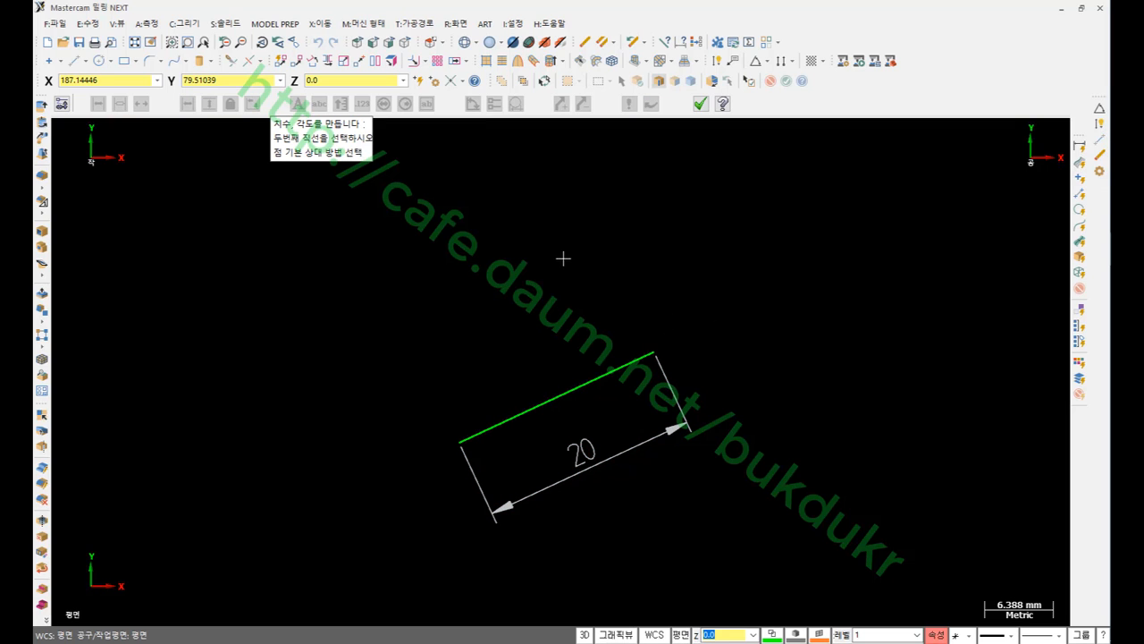
pyautogui.click(658, 356)
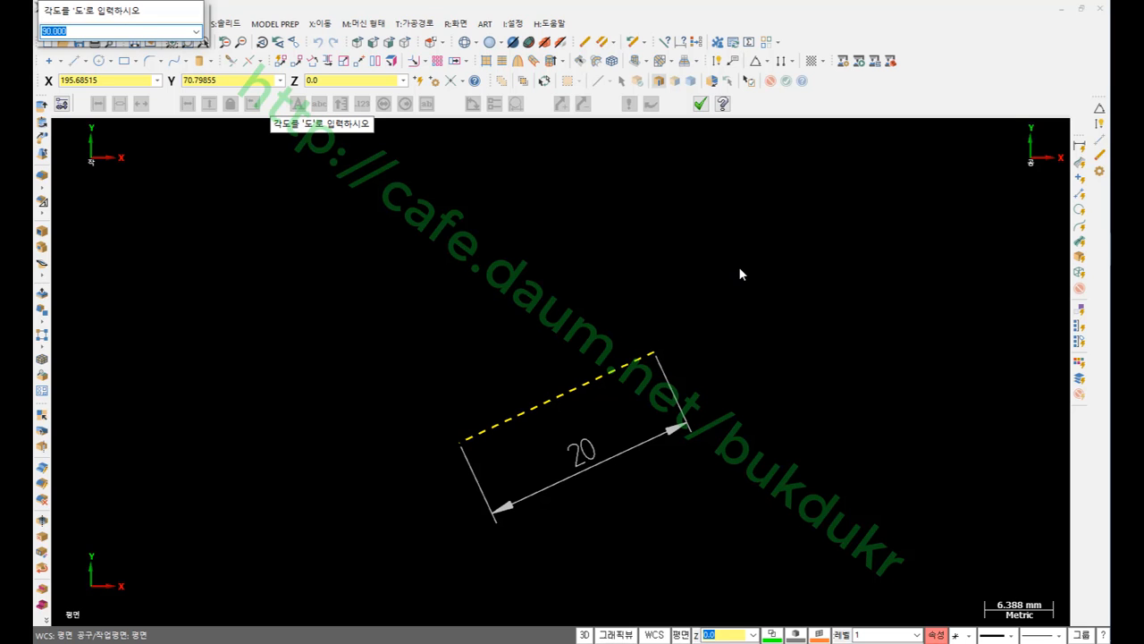
pyautogui.press('Return')
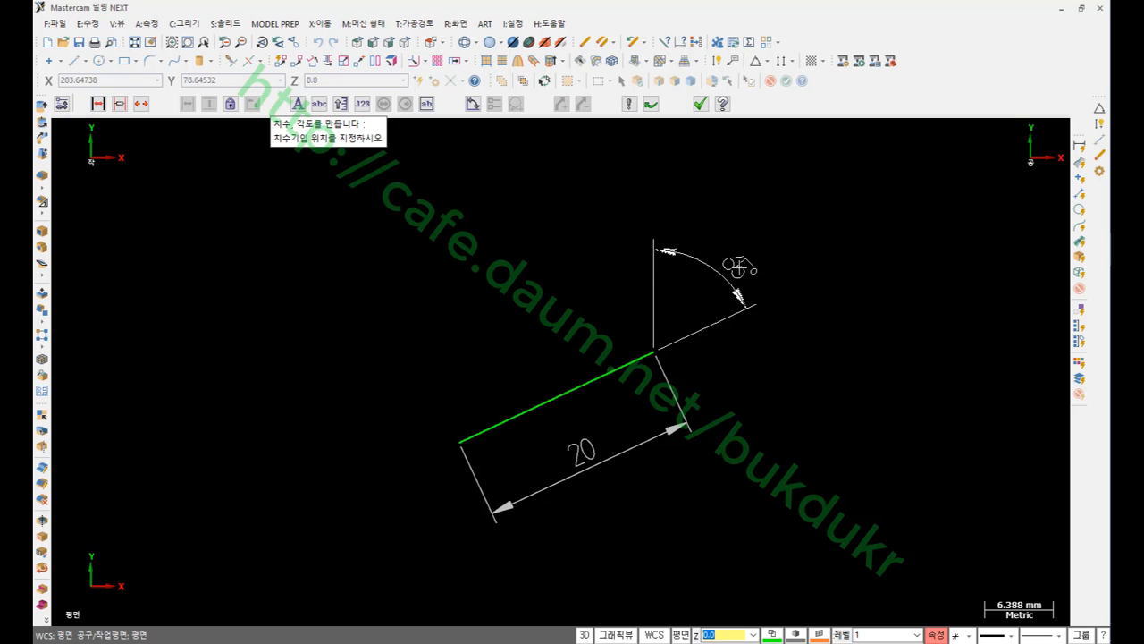
pyautogui.click(570, 301)
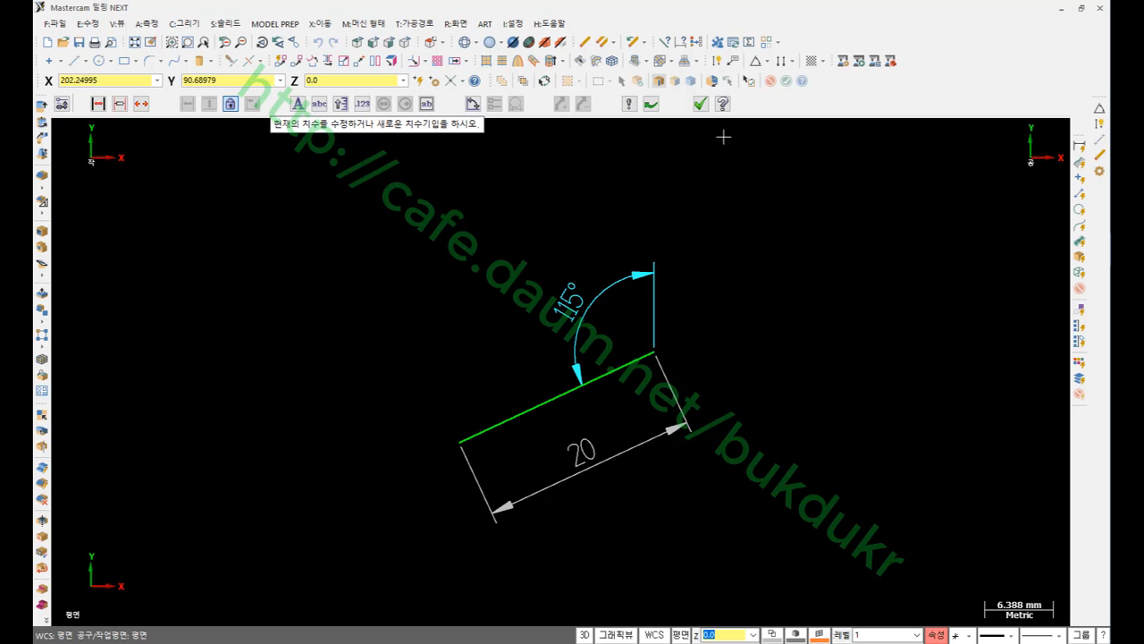
pyautogui.click(700, 105)
pyautogui.scroll(2, 699, 364)
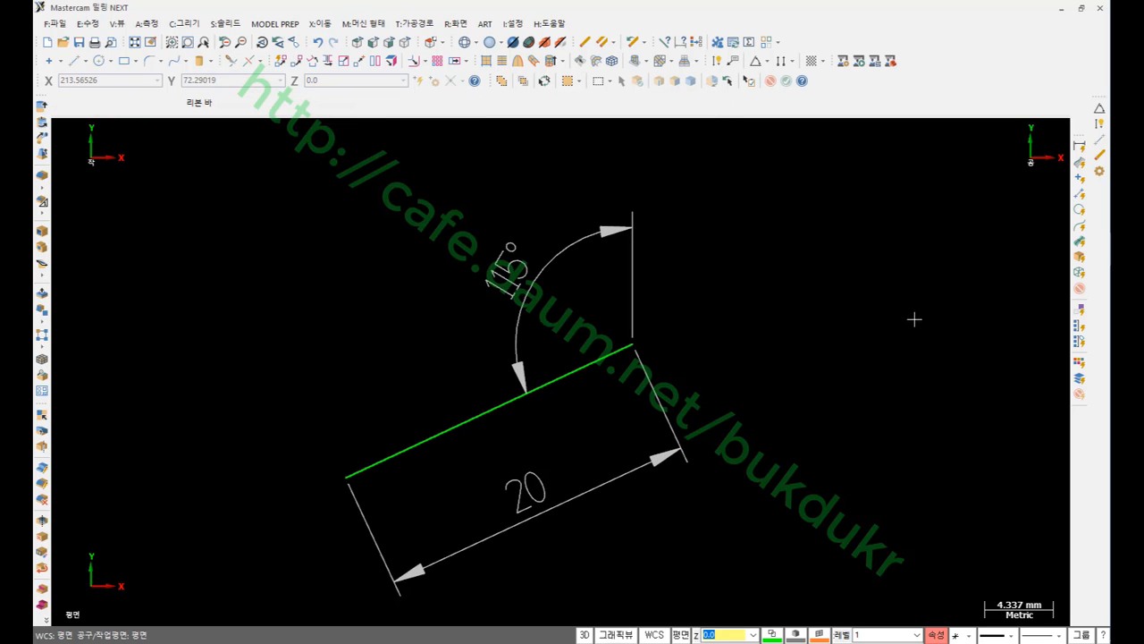
# Switch to the PDF exercise and mark up the 43 side, its 50° angle and the zero-degree direction, then clear the pen marks.
pyautogui.hotkey('alt', 'Tab')
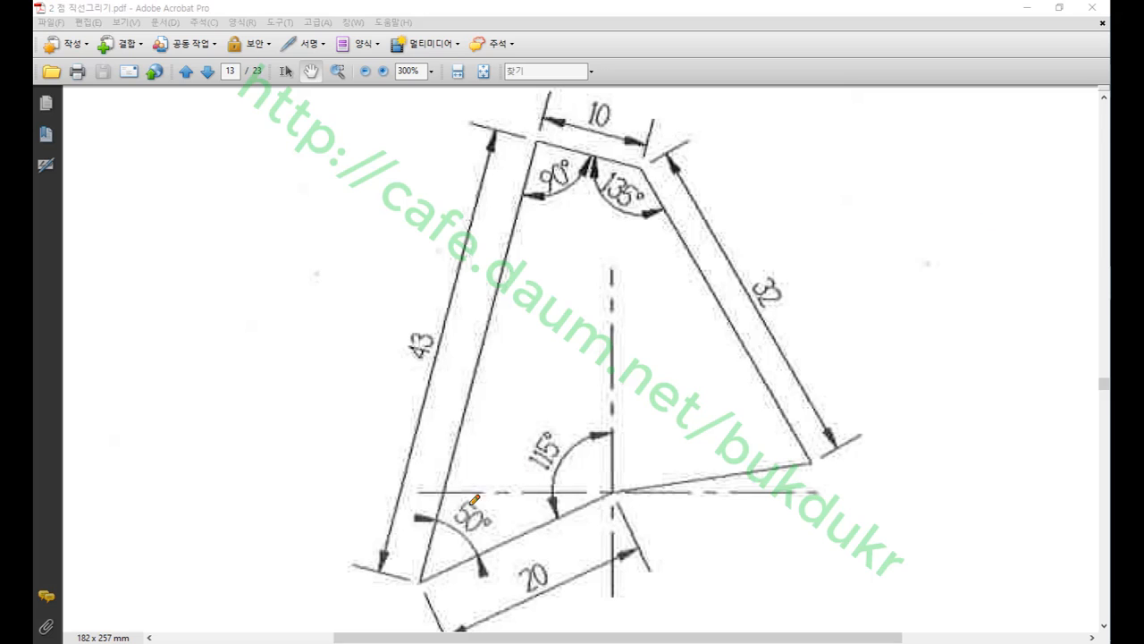
pyautogui.moveTo(447, 381)
pyautogui.mouseDown()
pyautogui.moveTo(410, 381)
pyautogui.moveTo(442, 314)
pyautogui.moveTo(452, 373)
pyautogui.mouseUp()
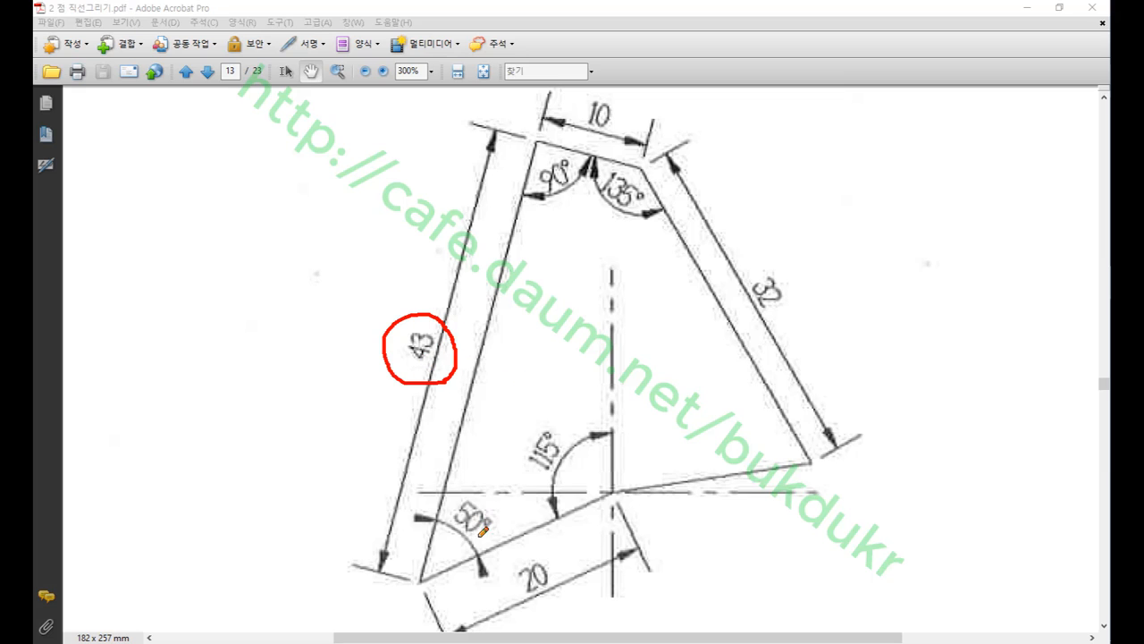
pyautogui.moveTo(481, 536)
pyautogui.mouseDown()
pyautogui.moveTo(453, 500)
pyautogui.moveTo(490, 502)
pyautogui.moveTo(491, 531)
pyautogui.moveTo(479, 537)
pyautogui.mouseUp()
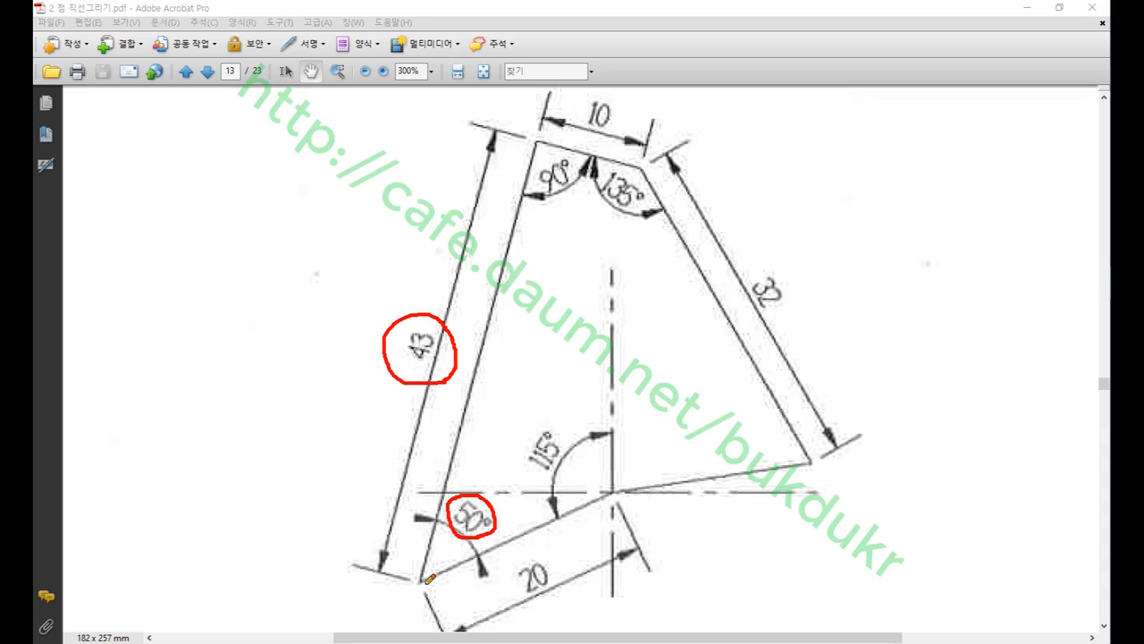
pyautogui.moveTo(422, 581)
pyautogui.mouseDown()
pyautogui.moveTo(845, 585)
pyautogui.moveTo(796, 630)
pyautogui.mouseUp()
pyautogui.moveTo(818, 539)
pyautogui.mouseDown()
pyautogui.moveTo(834, 540)
pyautogui.moveTo(821, 537)
pyautogui.mouseUp()
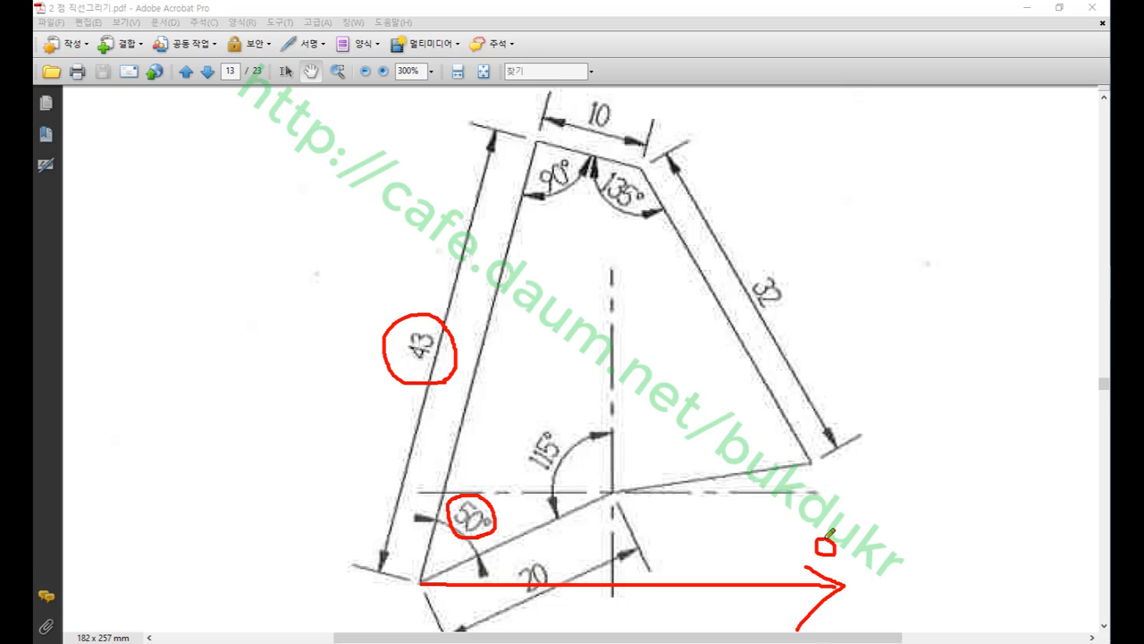
pyautogui.moveTo(422, 582); pyautogui.dragTo(666, 355)
pyautogui.moveTo(667, 355); pyautogui.dragTo(658, 375)
pyautogui.moveTo(512, 494); pyautogui.dragTo(552, 577)
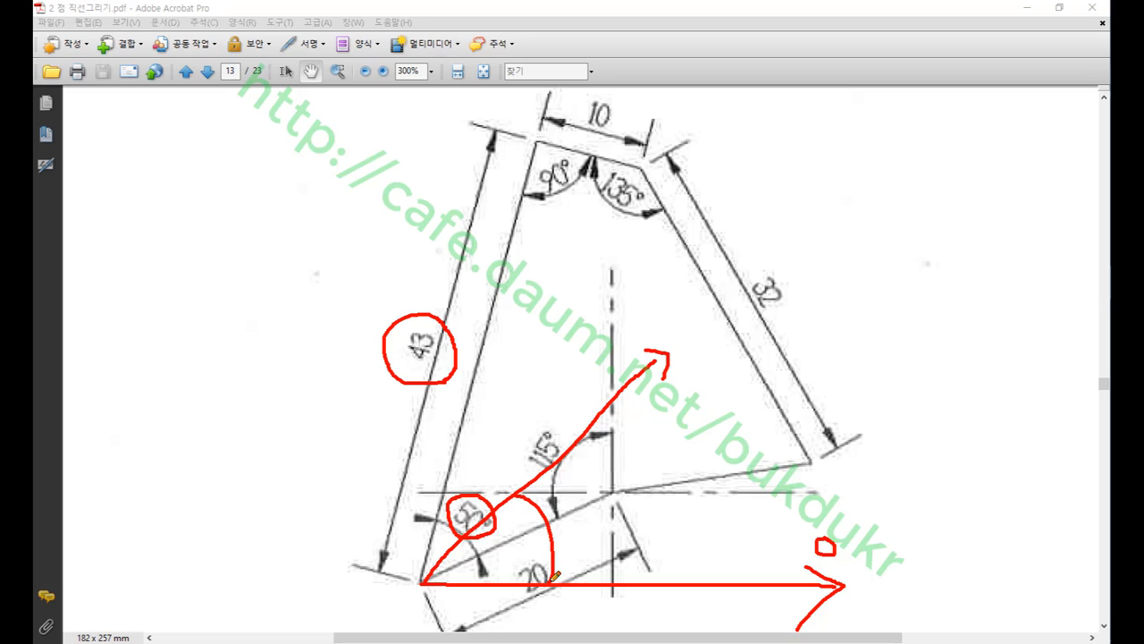
pyautogui.moveTo(422, 581); pyautogui.dragTo(610, 490)
pyautogui.moveTo(503, 527)
pyautogui.mouseDown()
pyautogui.moveTo(468, 454)
pyautogui.moveTo(459, 475)
pyautogui.moveTo(486, 457)
pyautogui.mouseUp()
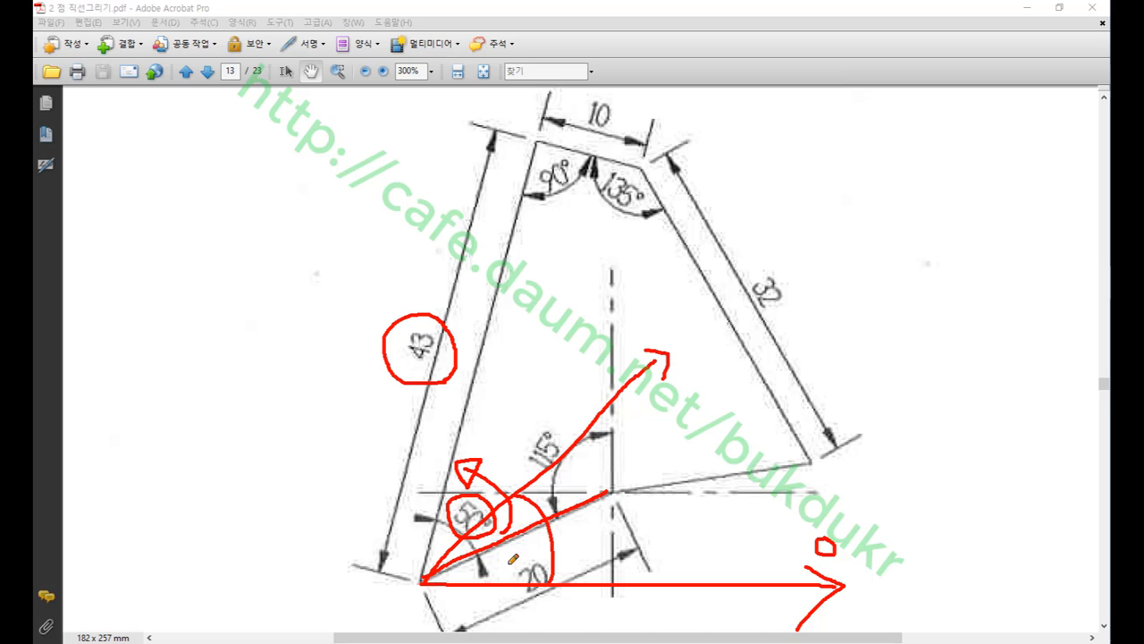
pyautogui.moveTo(422, 581); pyautogui.dragTo(615, 490)
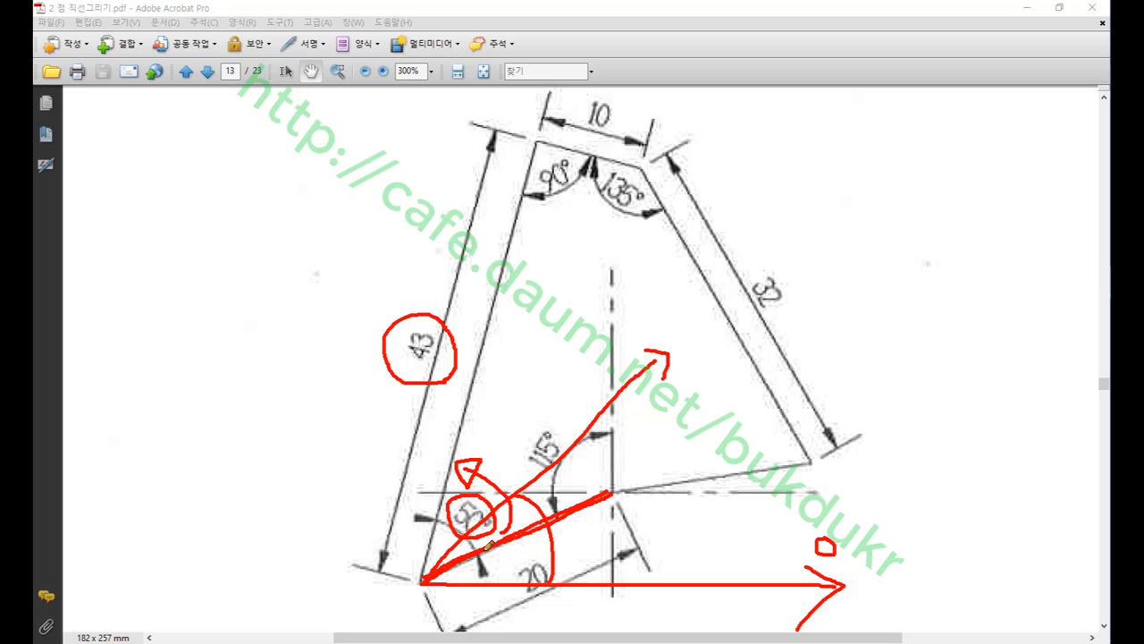
pyautogui.moveTo(481, 472); pyautogui.dragTo(510, 523)
pyautogui.rightClick(885, 296)
pyautogui.click(915, 451)
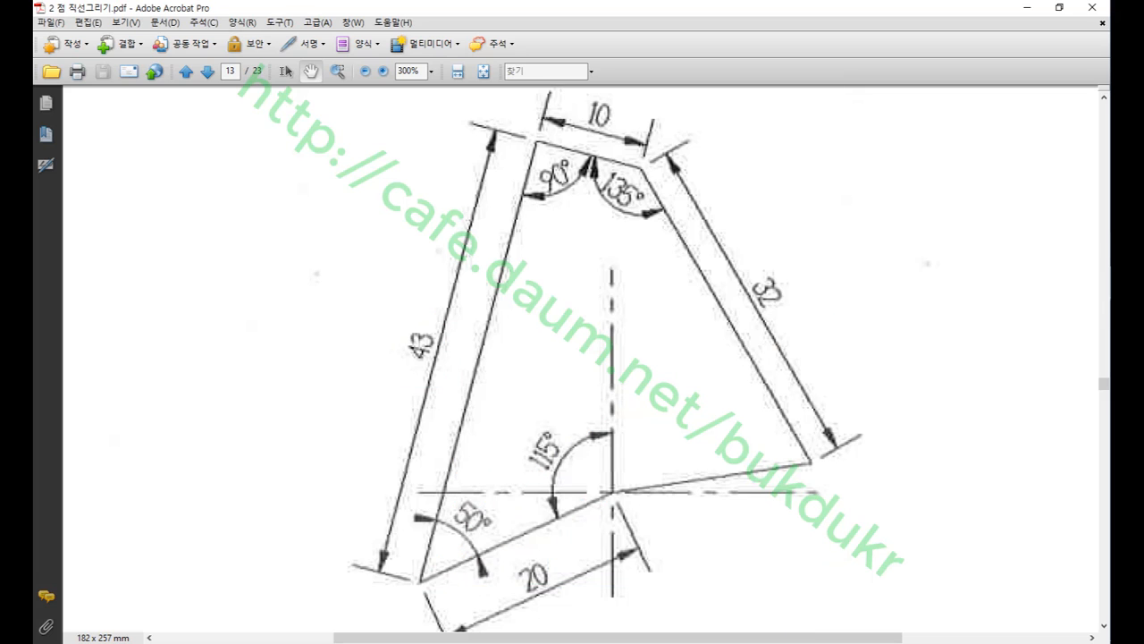
# Return to Mastercam, draw a two-point line upward from the 20 mm line's lower endpoint and set its length to 43.
pyautogui.hotkey('alt', 'Tab')
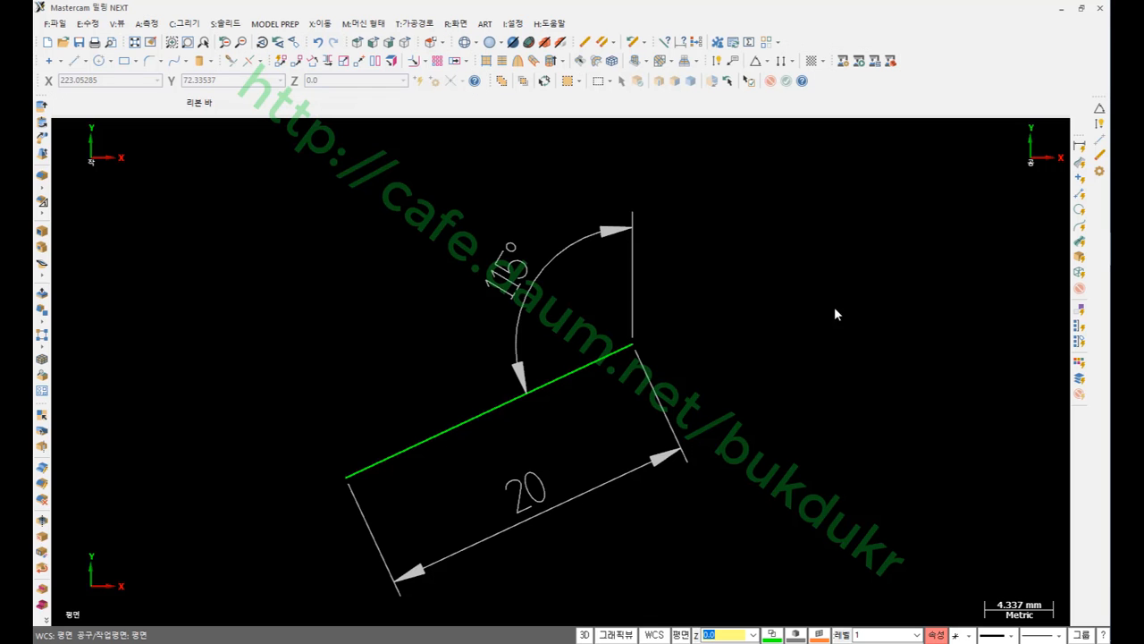
pyautogui.scroll(-2, 1063, 201)
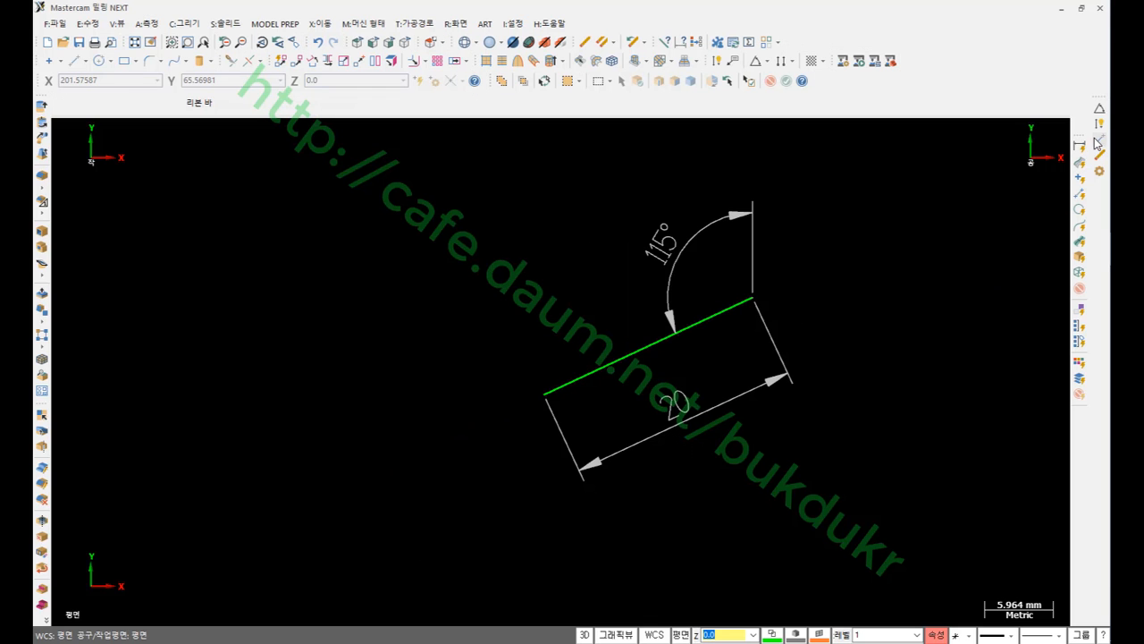
pyautogui.click(1099, 138)
pyautogui.scroll(-1, 563, 463)
pyautogui.scroll(1, 736, 276)
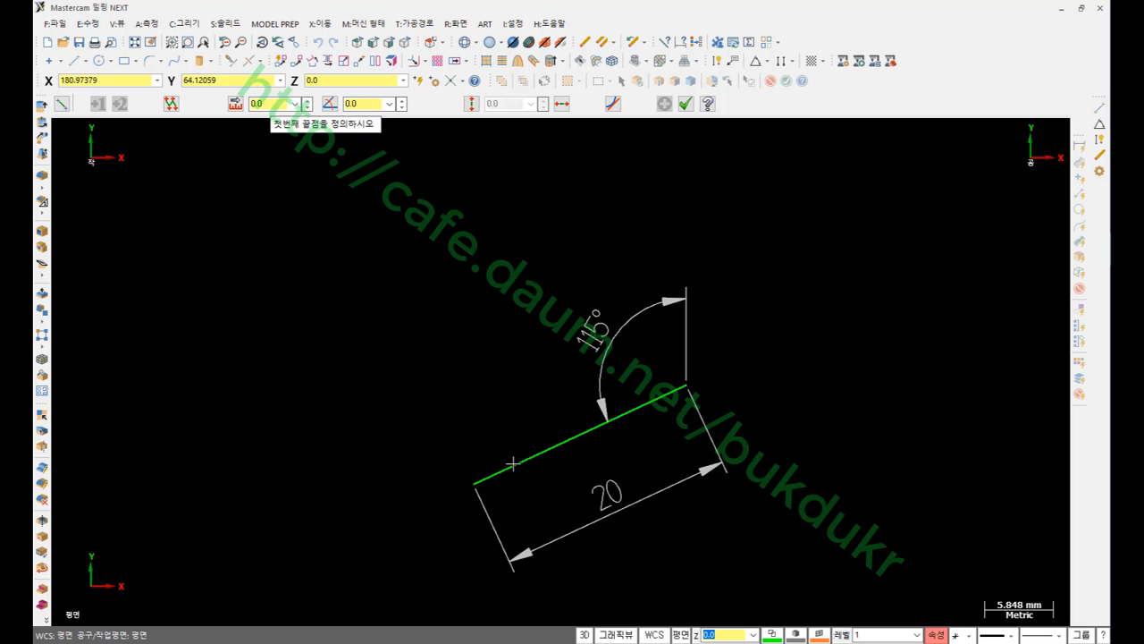
pyautogui.click(475, 483)
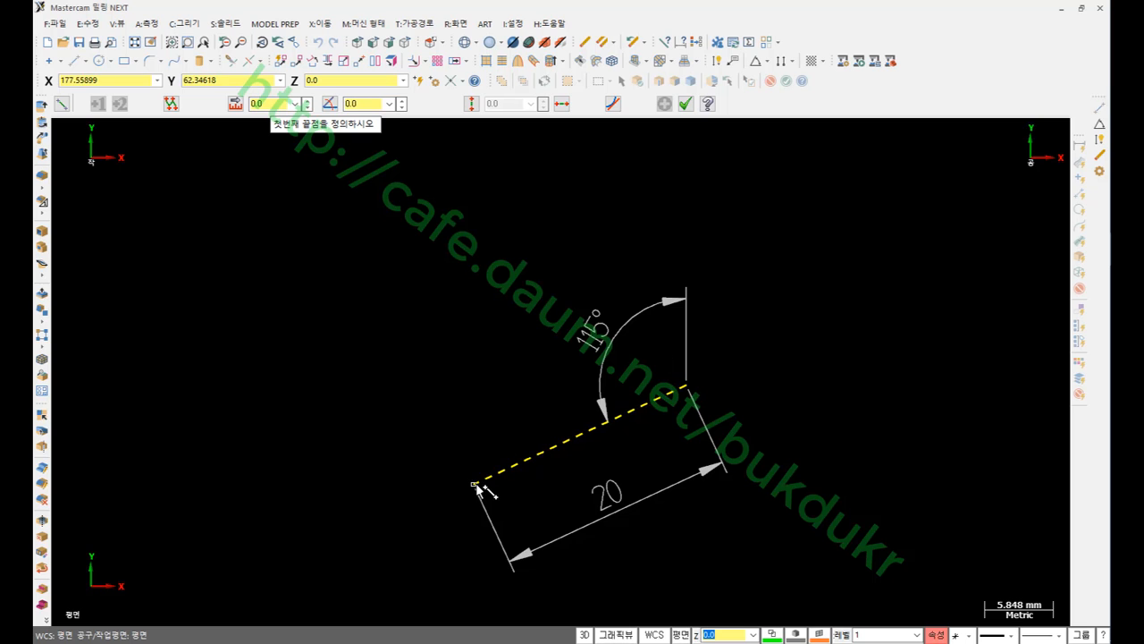
pyautogui.click(588, 138)
pyautogui.scroll(-1, 699, 288)
pyautogui.scroll(1, 721, 216)
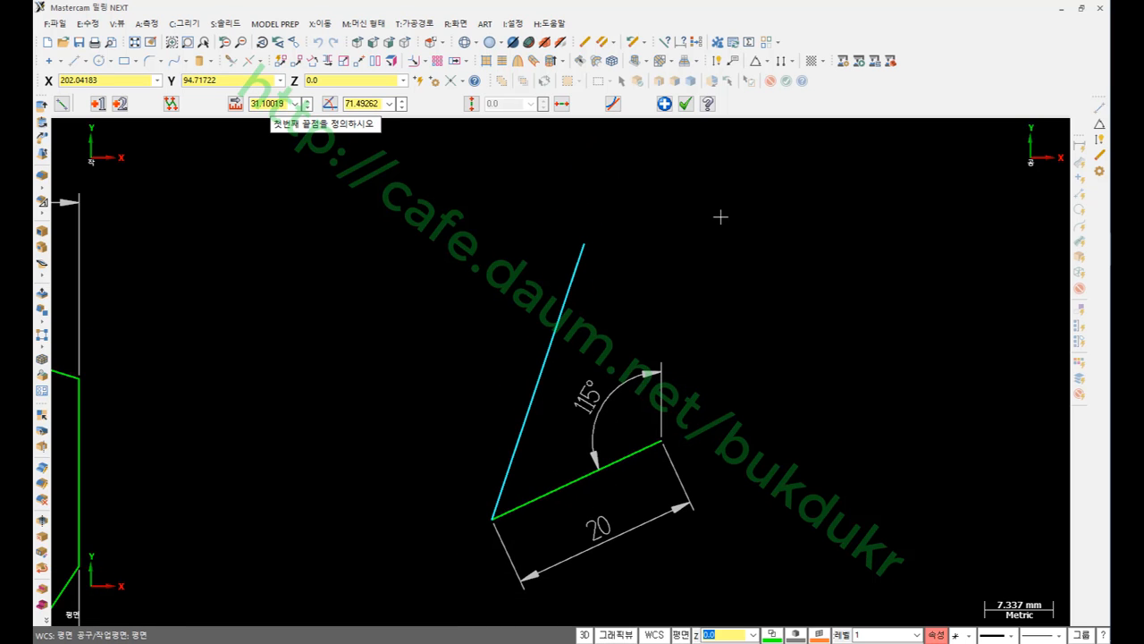
pyautogui.press('l')
pyautogui.write('43')
pyautogui.press('Return')
pyautogui.scroll(-2, 673, 274)
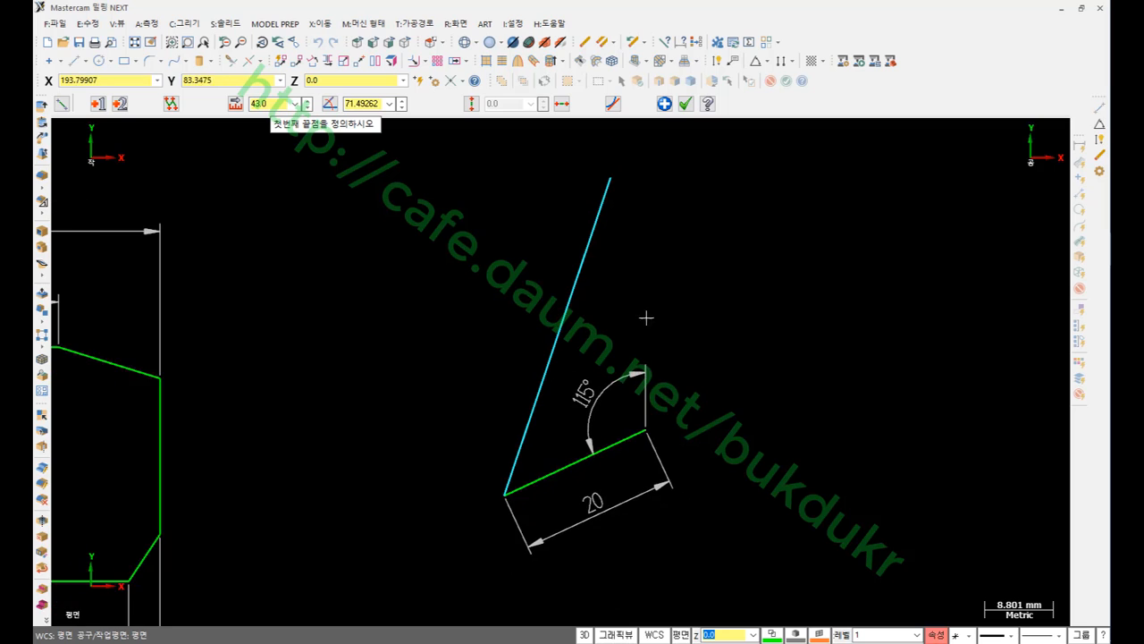
# Try an angle of 50 for the new 43 mm line.
pyautogui.press('a')
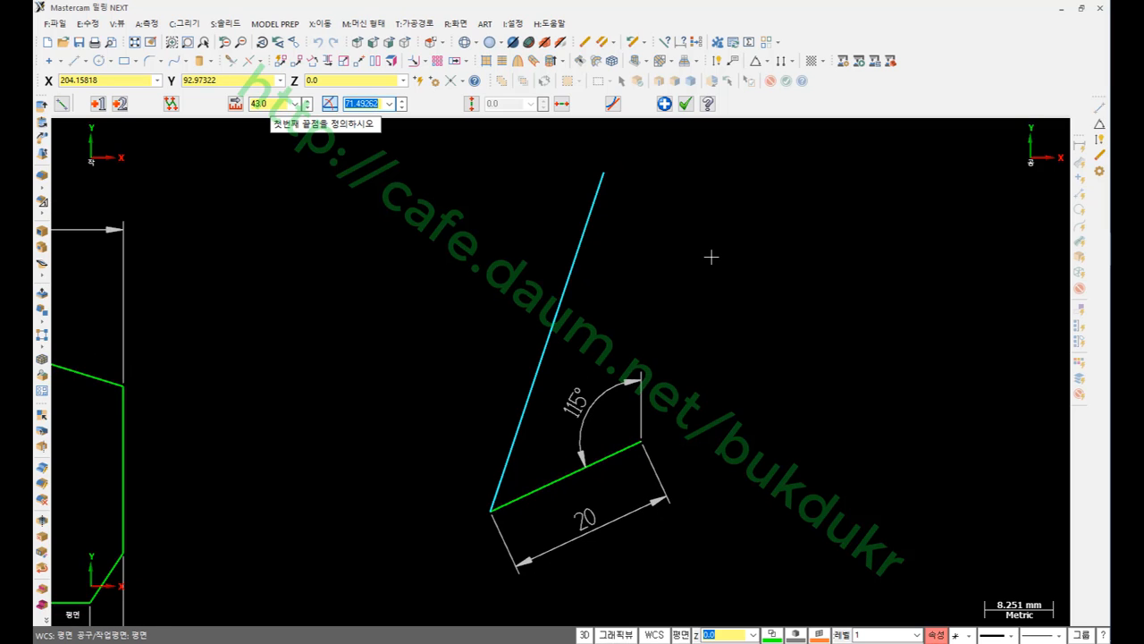
pyautogui.write('50')
pyautogui.press('Return')
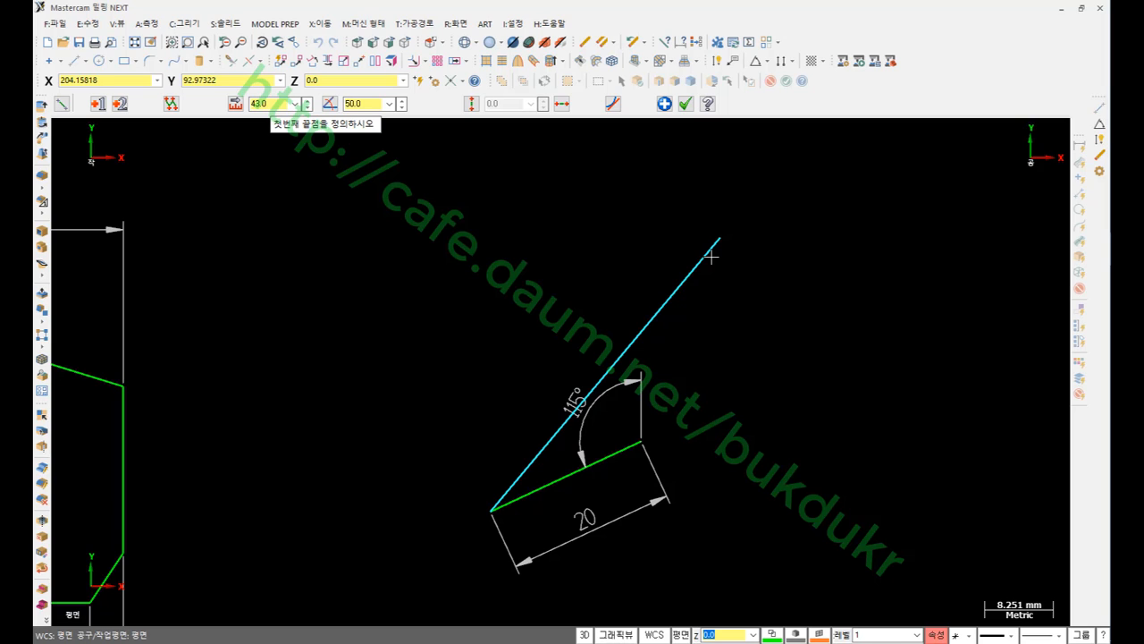
# Obtain the 20 mm line's angle for the angle value with the point (2 or 3) option, using its lower and upper endpoints.
pyautogui.click(366, 104)
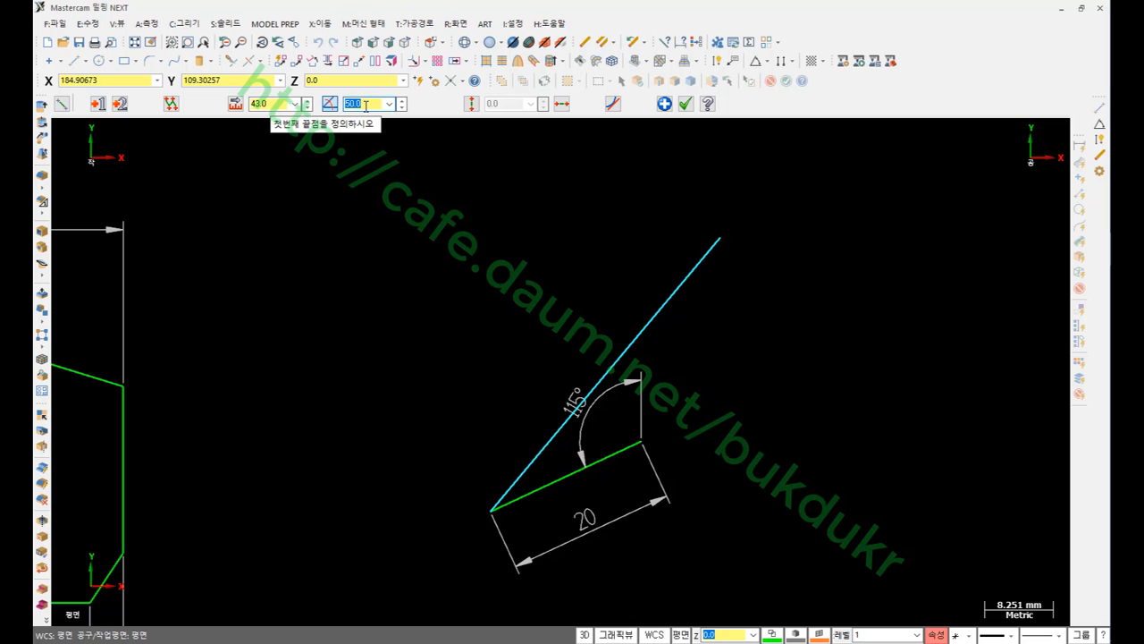
pyautogui.rightClick(365, 104)
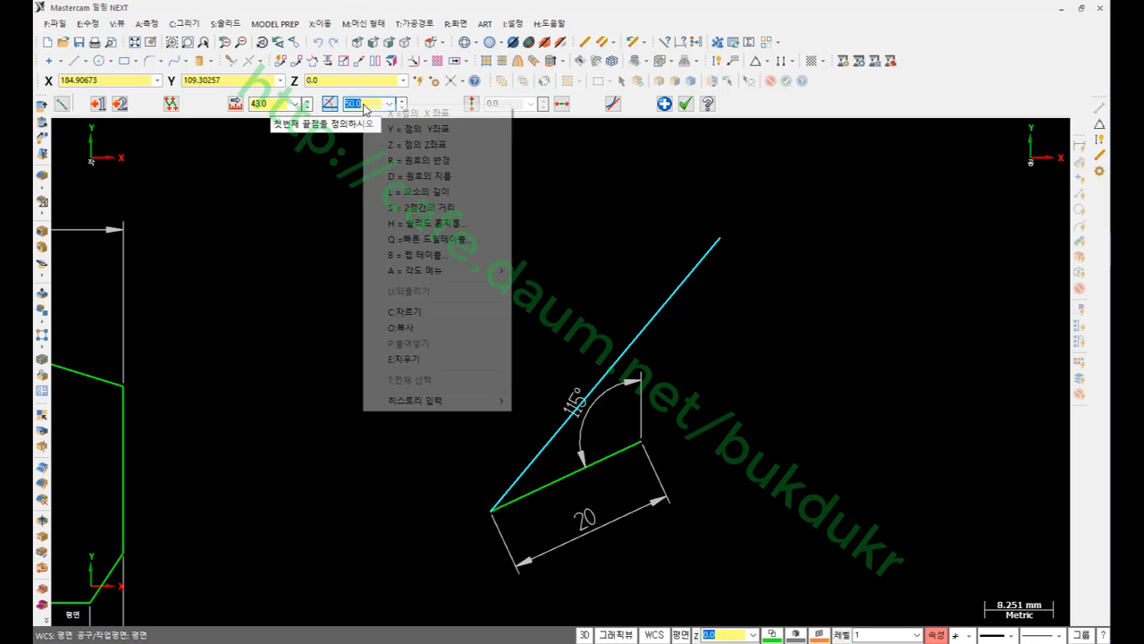
pyautogui.moveTo(452, 273)
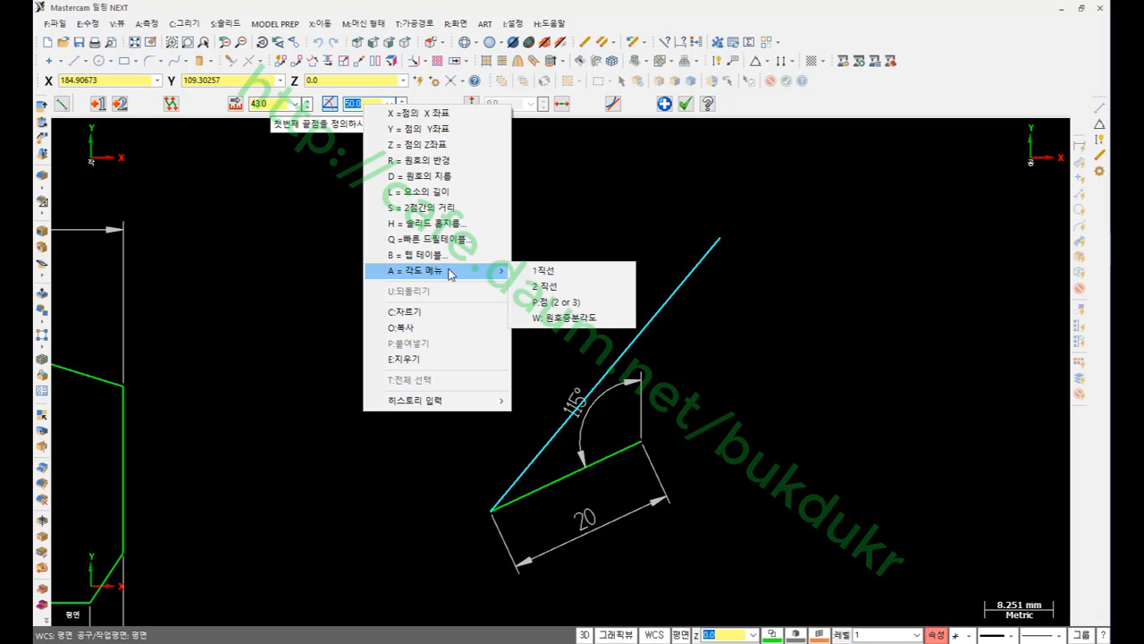
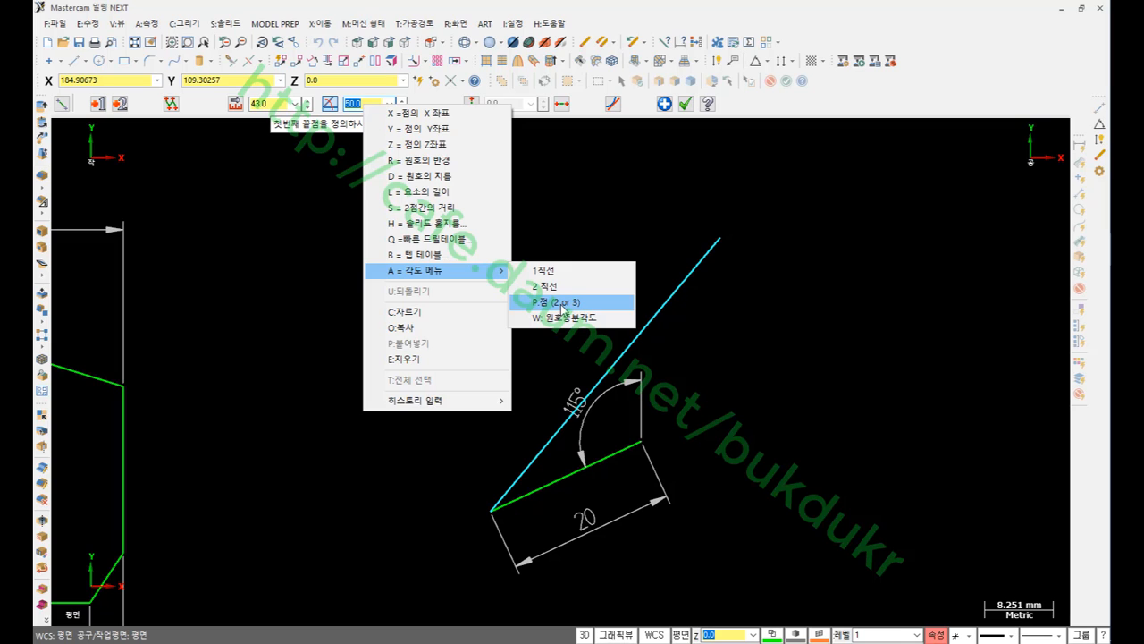
pyautogui.click(562, 305)
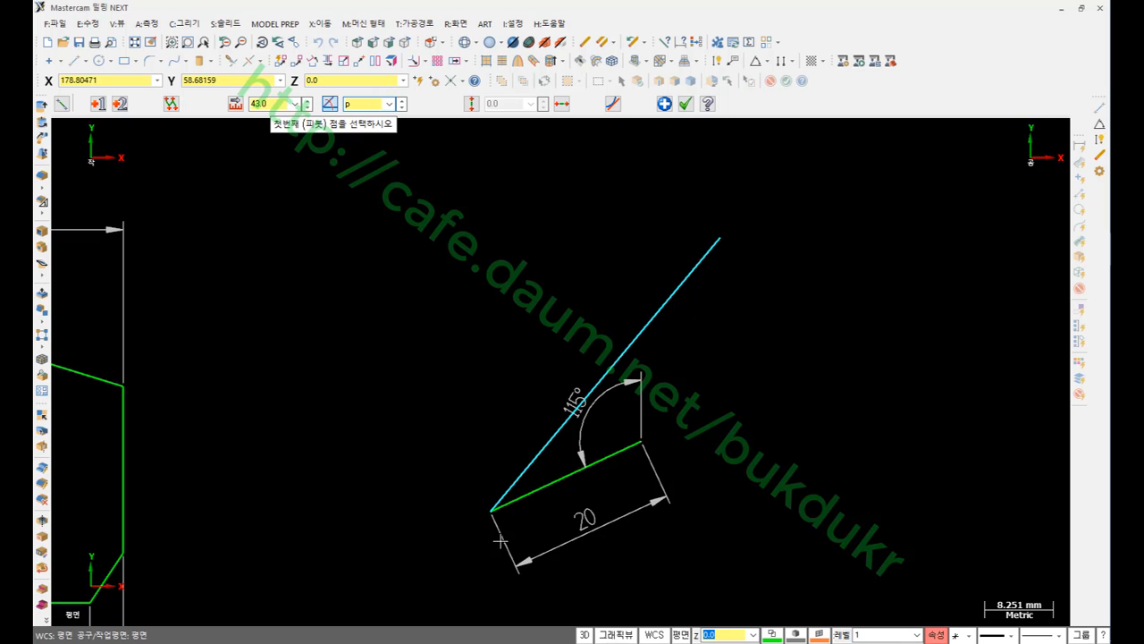
pyautogui.click(490, 512)
pyautogui.click(640, 441)
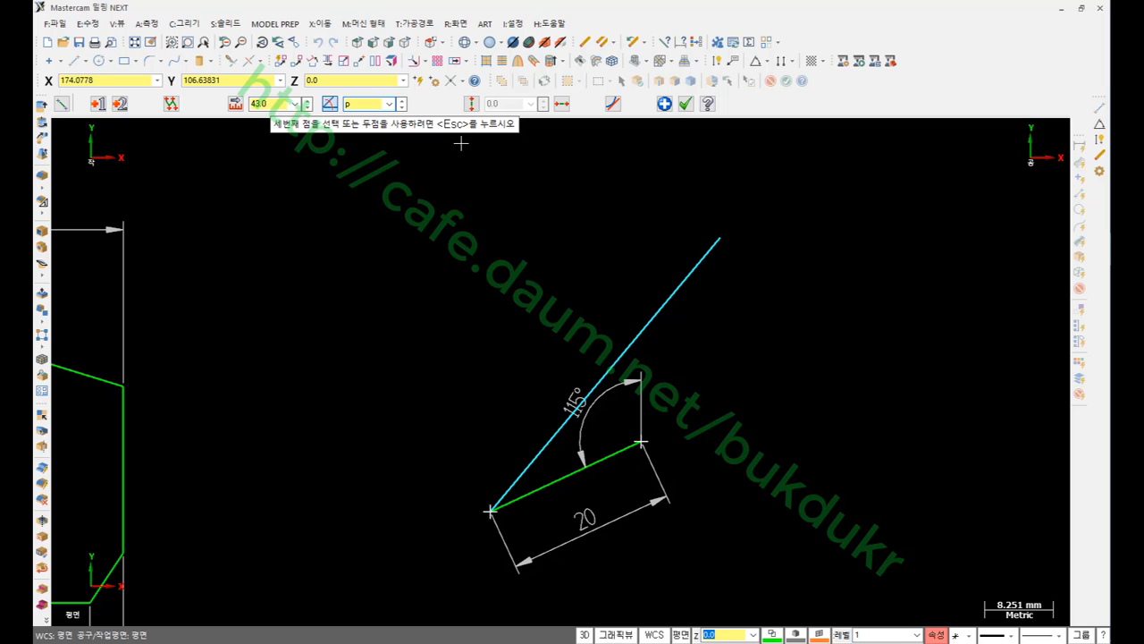
pyautogui.press('Escape')
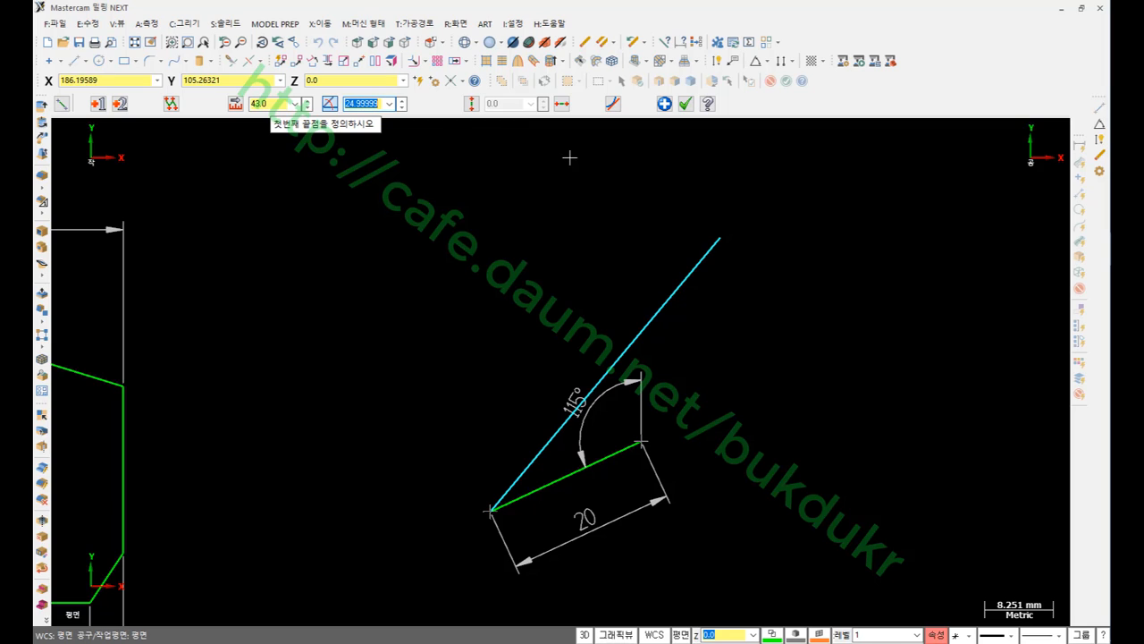
# Set the 43 mm line's angle to 25+50.
pyautogui.scroll(1, 563, 511)
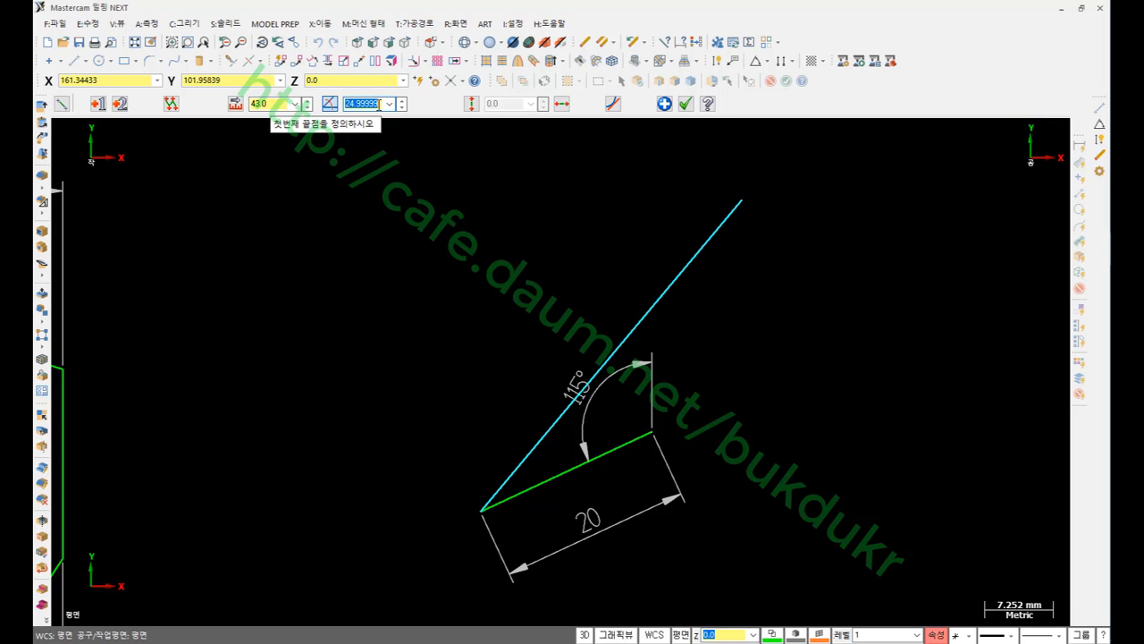
pyautogui.write('25+50')
pyautogui.press('Return')
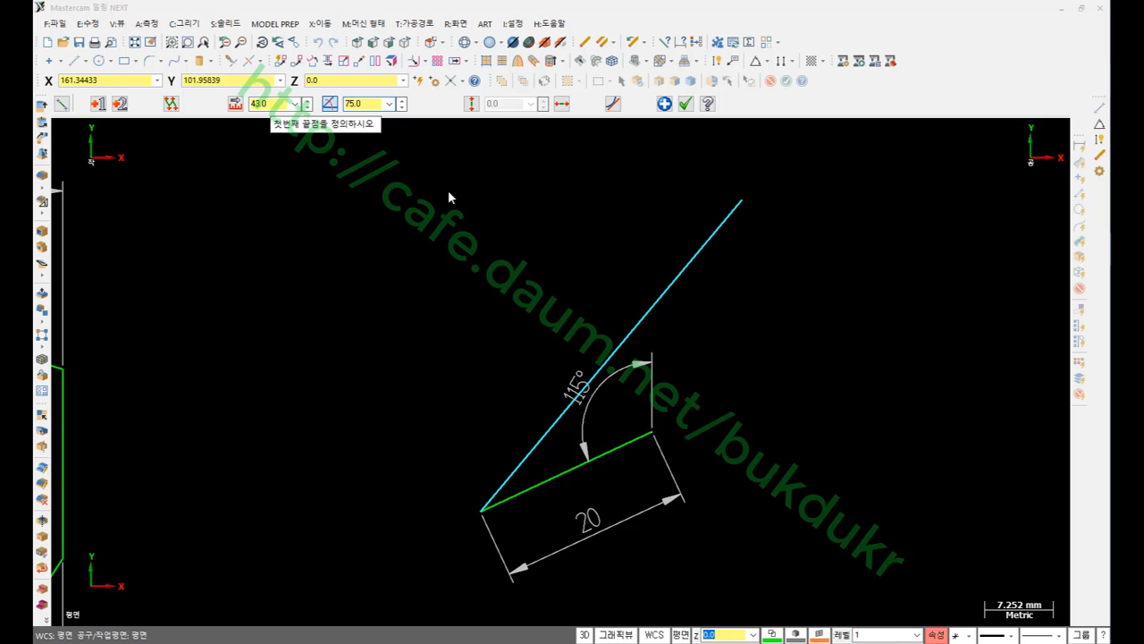
# Magnify the screen 3x at the angle value and sketch over it how the 25° and 50° angles combine into 75°.
pyautogui.rightClick(449, 197)
pyautogui.moveTo(521, 291)
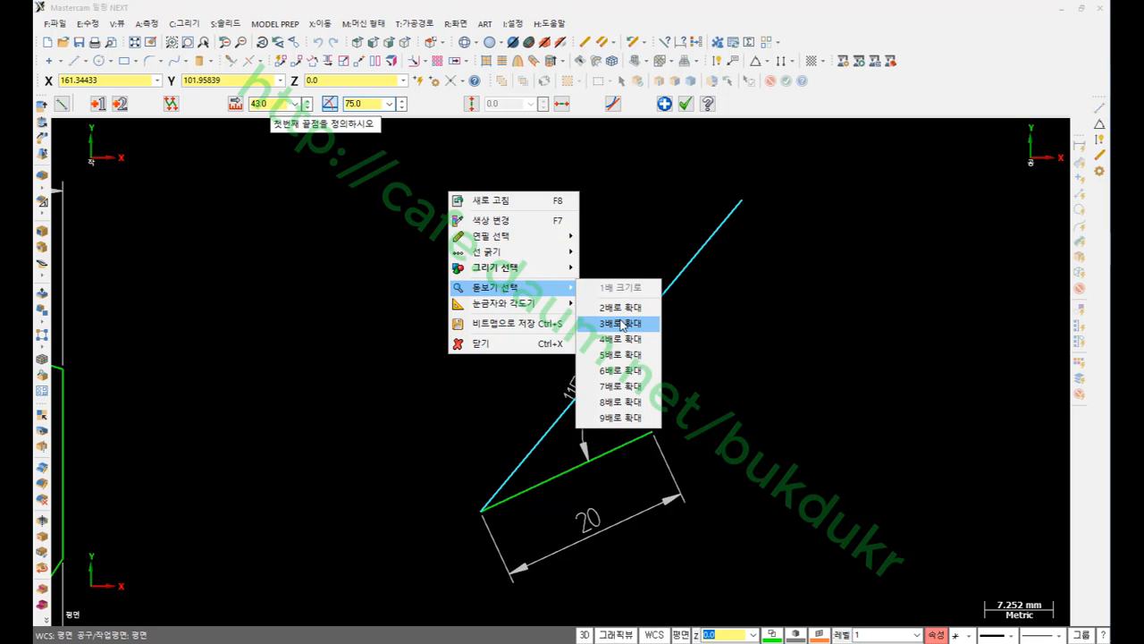
pyautogui.click(623, 324)
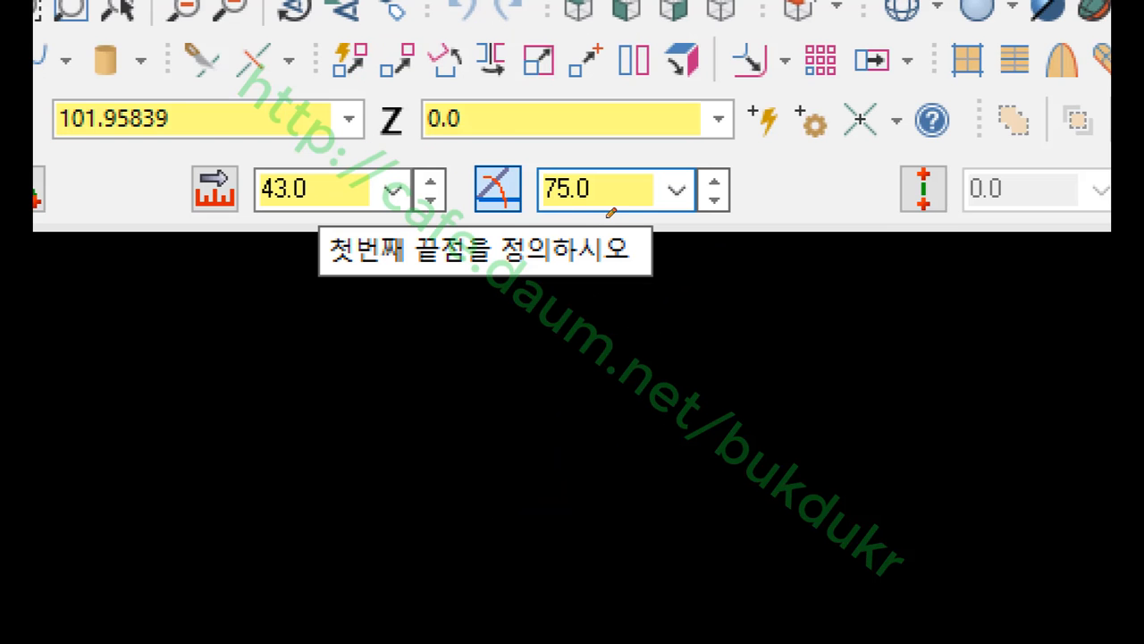
pyautogui.moveTo(611, 213)
pyautogui.mouseDown()
pyautogui.moveTo(479, 178)
pyautogui.moveTo(693, 202)
pyautogui.moveTo(592, 218)
pyautogui.mouseUp()
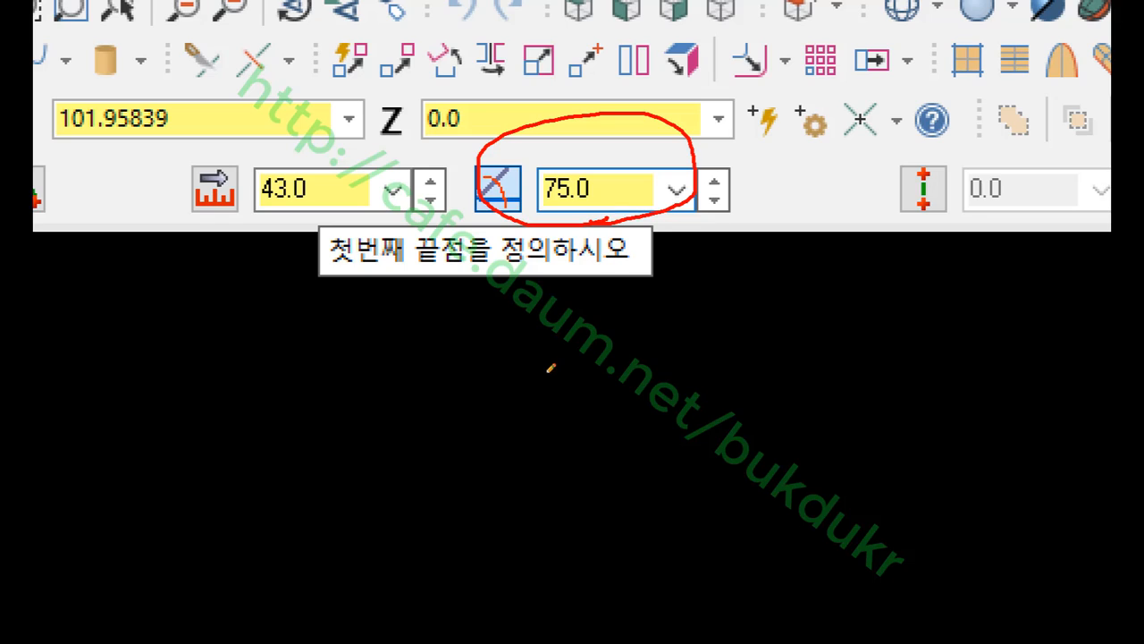
pyautogui.moveTo(547, 379)
pyautogui.mouseDown()
pyautogui.moveTo(556, 428)
pyautogui.moveTo(596, 432)
pyautogui.mouseUp()
pyautogui.moveTo(601, 379)
pyautogui.mouseDown()
pyautogui.moveTo(631, 403)
pyautogui.moveTo(583, 442)
pyautogui.moveTo(635, 379)
pyautogui.mouseUp()
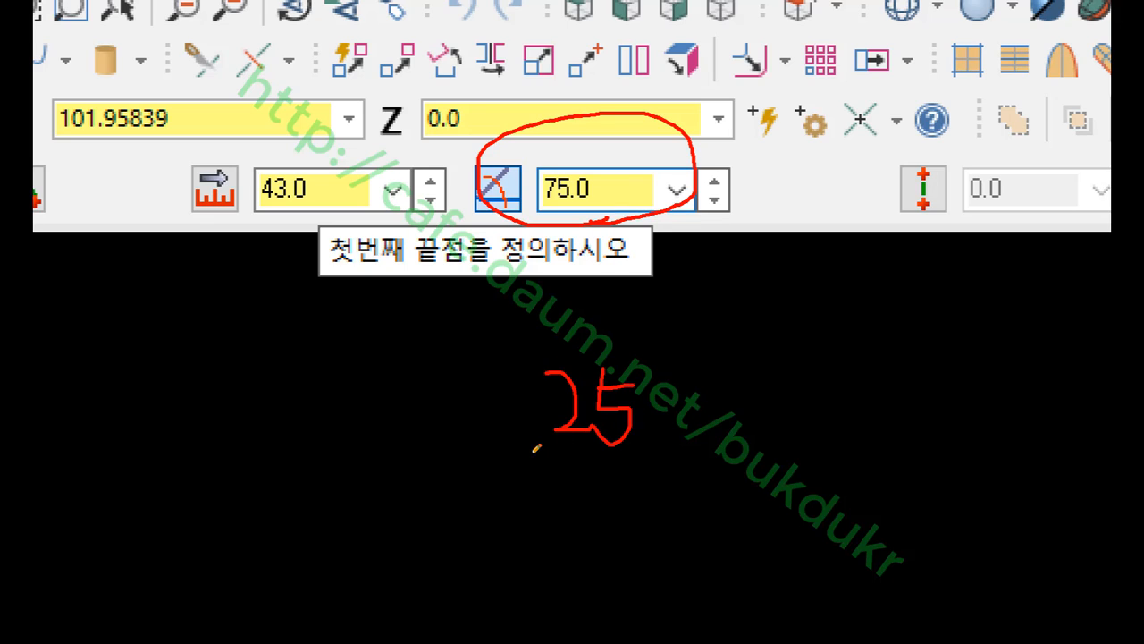
pyautogui.moveTo(639, 243)
pyautogui.mouseDown()
pyautogui.moveTo(386, 465)
pyautogui.moveTo(832, 434)
pyautogui.mouseUp()
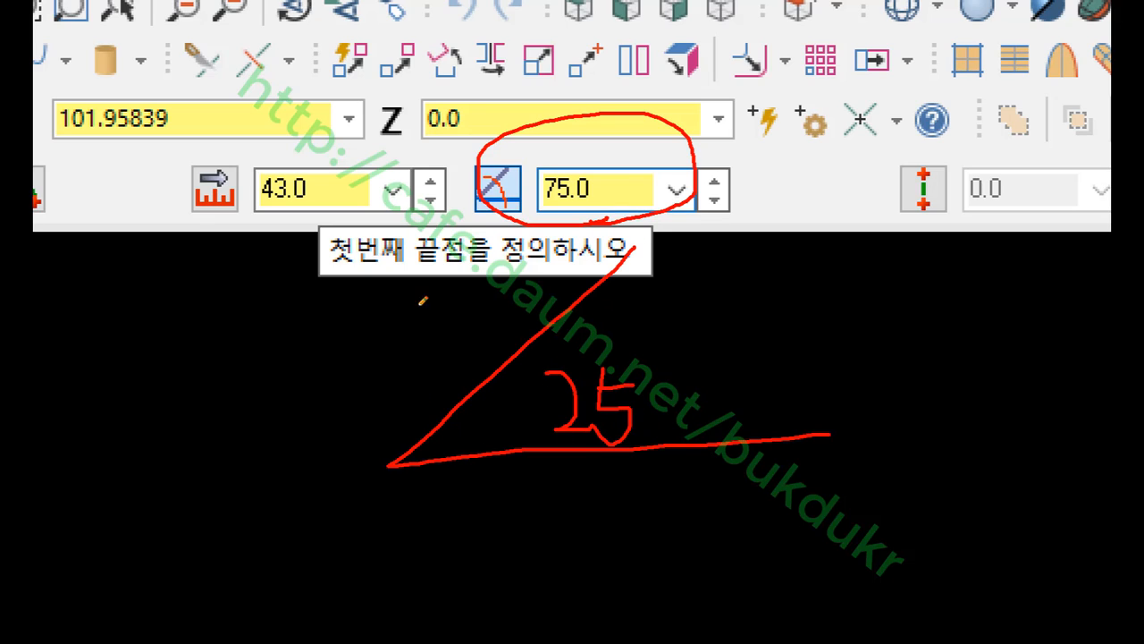
pyautogui.moveTo(494, 64); pyautogui.dragTo(379, 488)
pyautogui.moveTo(427, 314); pyautogui.dragTo(492, 354)
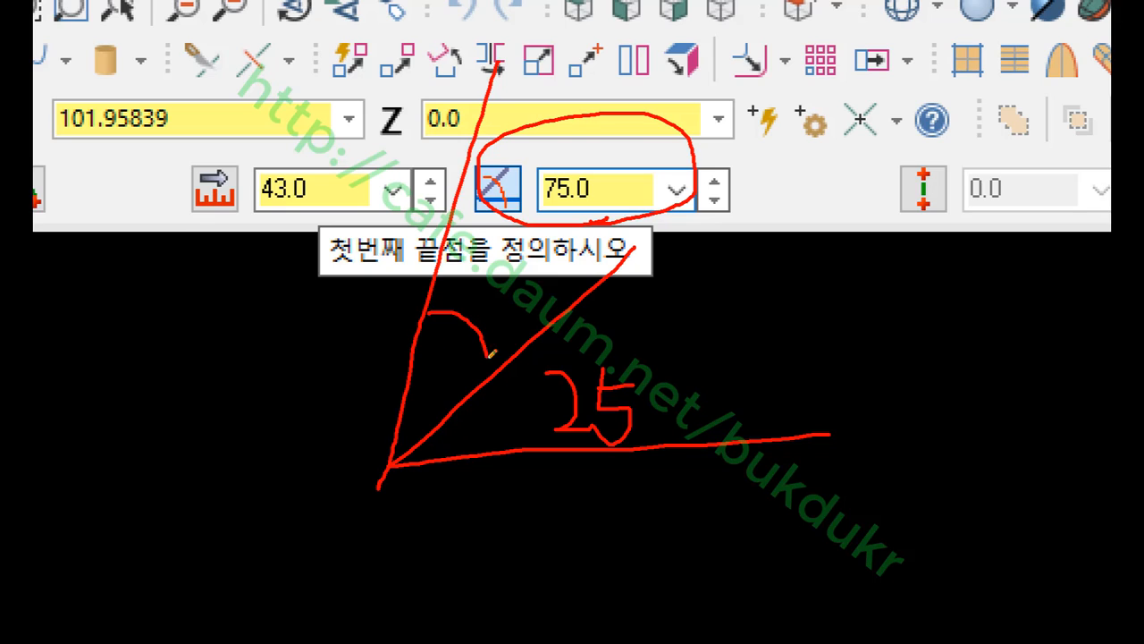
pyautogui.moveTo(493, 259); pyautogui.dragTo(488, 300)
pyautogui.moveTo(536, 261); pyautogui.dragTo(543, 260)
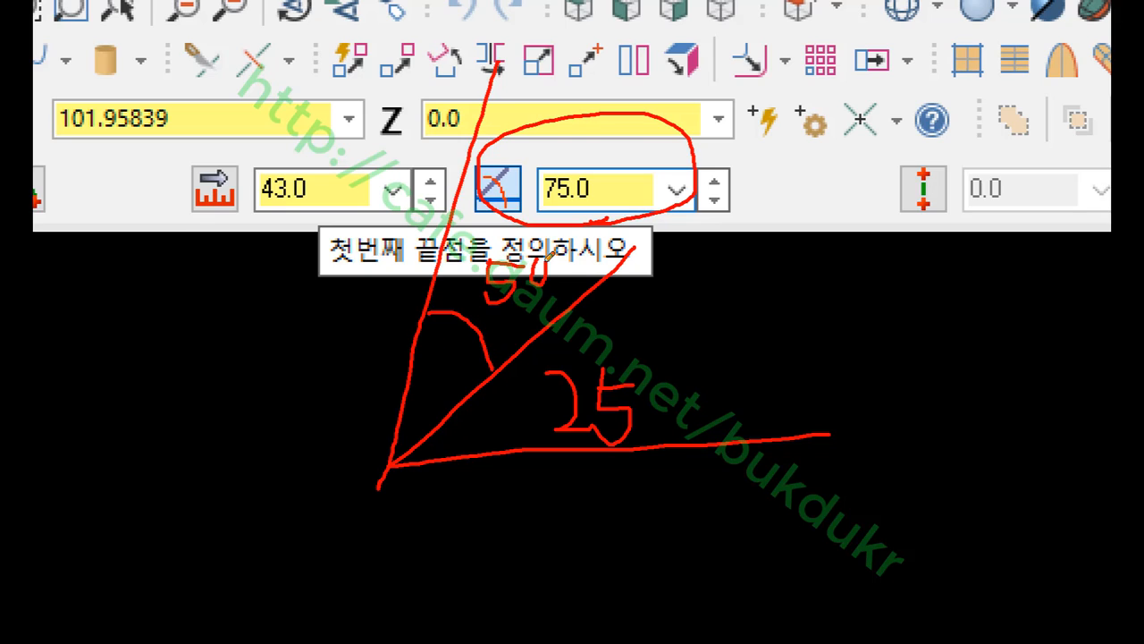
pyautogui.moveTo(715, 422)
pyautogui.mouseDown()
pyautogui.moveTo(610, 176)
pyautogui.moveTo(493, 139)
pyautogui.moveTo(523, 186)
pyautogui.mouseUp()
pyautogui.moveTo(777, 197); pyautogui.dragTo(756, 247)
pyautogui.moveTo(780, 209)
pyautogui.mouseDown()
pyautogui.moveTo(792, 206)
pyautogui.moveTo(759, 340)
pyautogui.mouseUp()
pyautogui.moveTo(815, 196)
pyautogui.mouseDown()
pyautogui.moveTo(830, 304)
pyautogui.moveTo(810, 315)
pyautogui.mouseUp()
pyautogui.moveTo(816, 224); pyautogui.dragTo(843, 236)
pyautogui.moveTo(845, 315)
pyautogui.mouseDown()
pyautogui.moveTo(798, 327)
pyautogui.moveTo(836, 192)
pyautogui.moveTo(851, 327)
pyautogui.mouseUp()
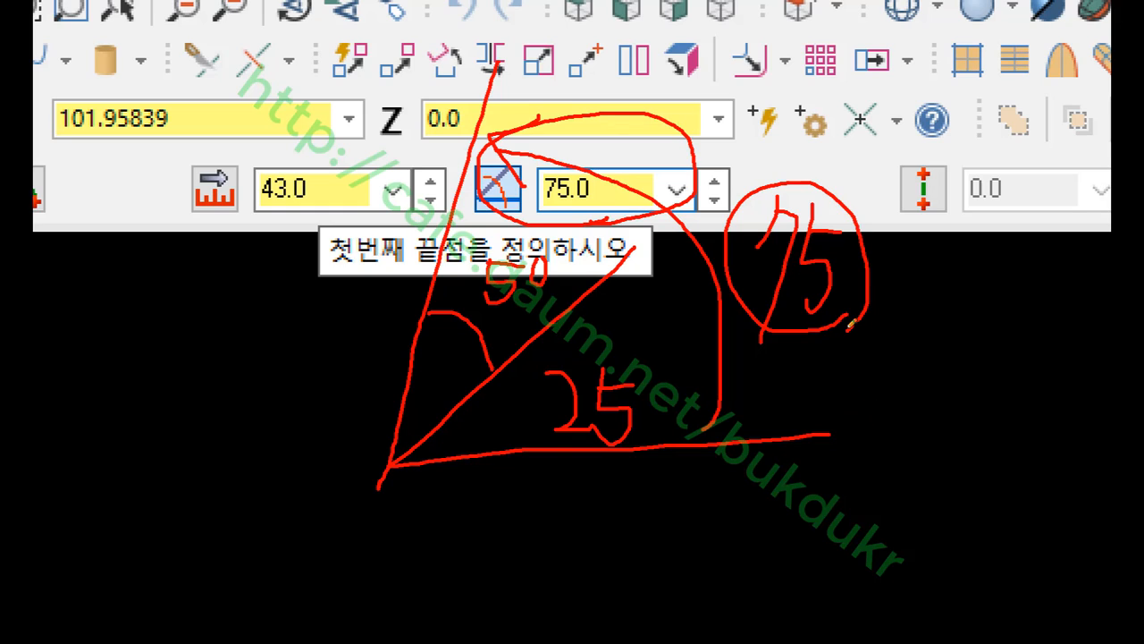
pyautogui.moveTo(590, 461)
pyautogui.mouseDown()
pyautogui.moveTo(532, 351)
pyautogui.moveTo(604, 459)
pyautogui.mouseUp()
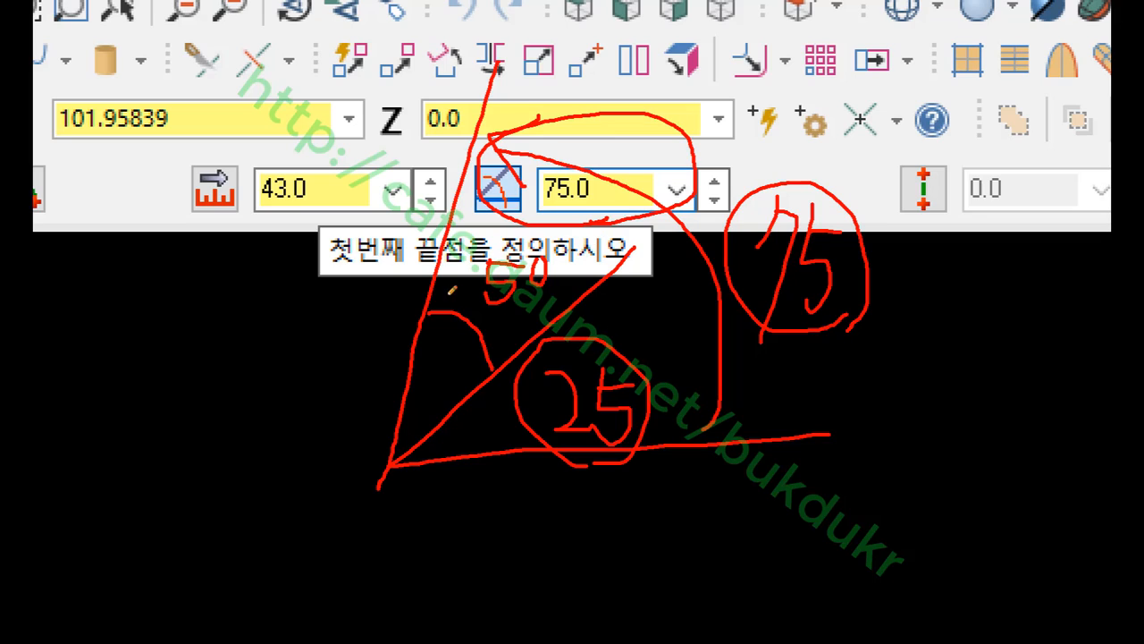
pyautogui.moveTo(460, 288)
pyautogui.mouseDown()
pyautogui.moveTo(504, 308)
pyautogui.moveTo(498, 231)
pyautogui.mouseUp()
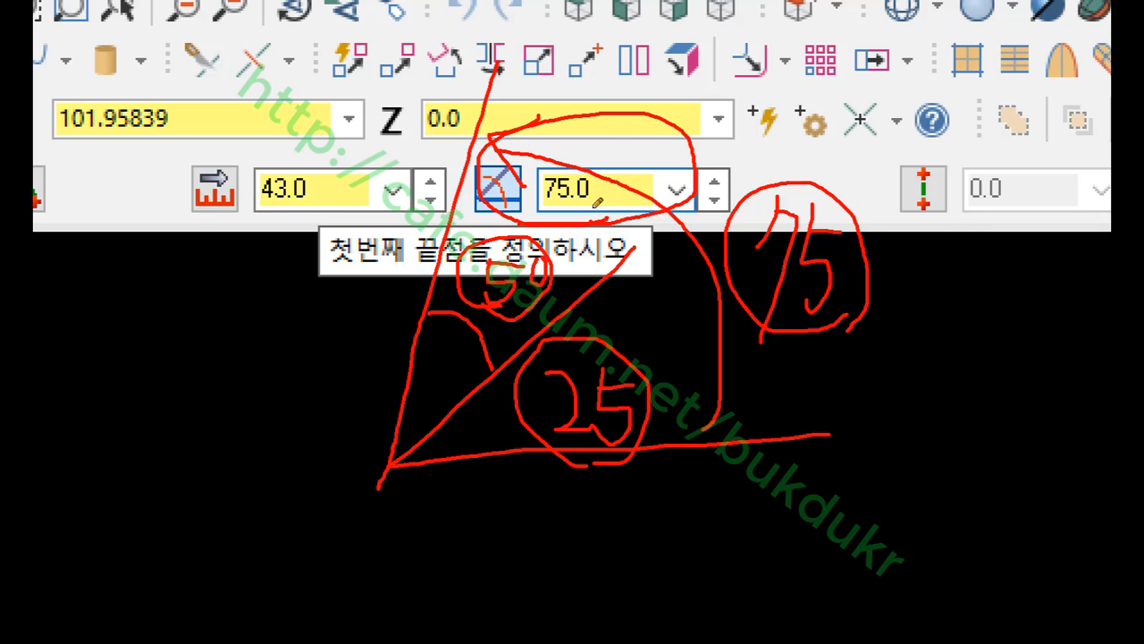
# Clear the on-screen sketch, apply the 75° angle to the 43 mm line, and finish the two-point line.
pyautogui.rightClick(949, 497)
pyautogui.click(947, 476)
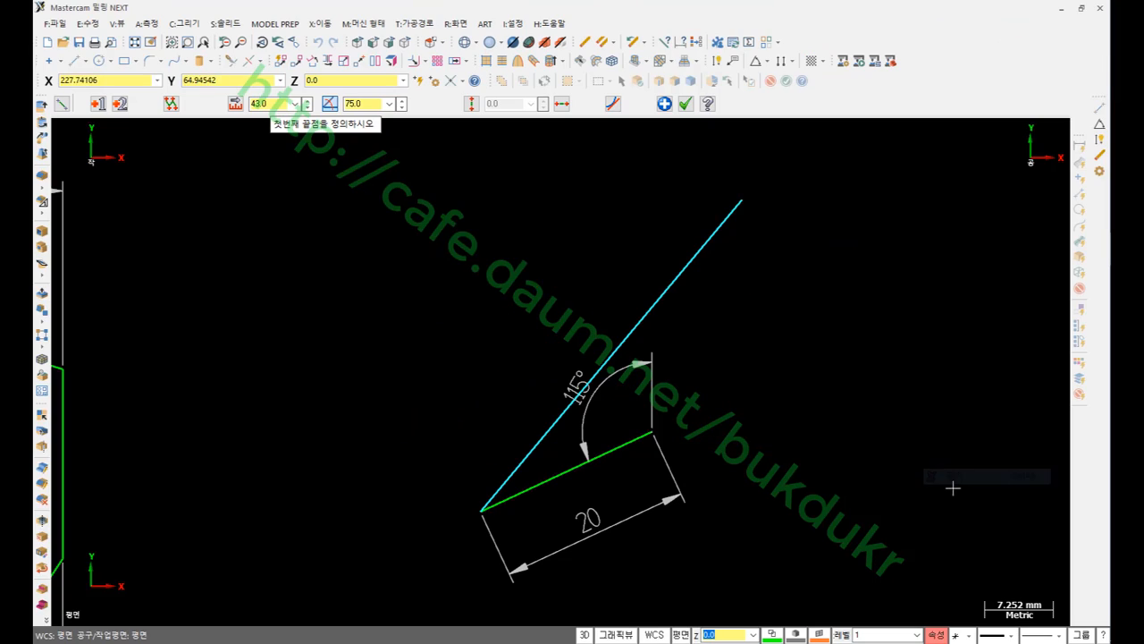
pyautogui.click(368, 104)
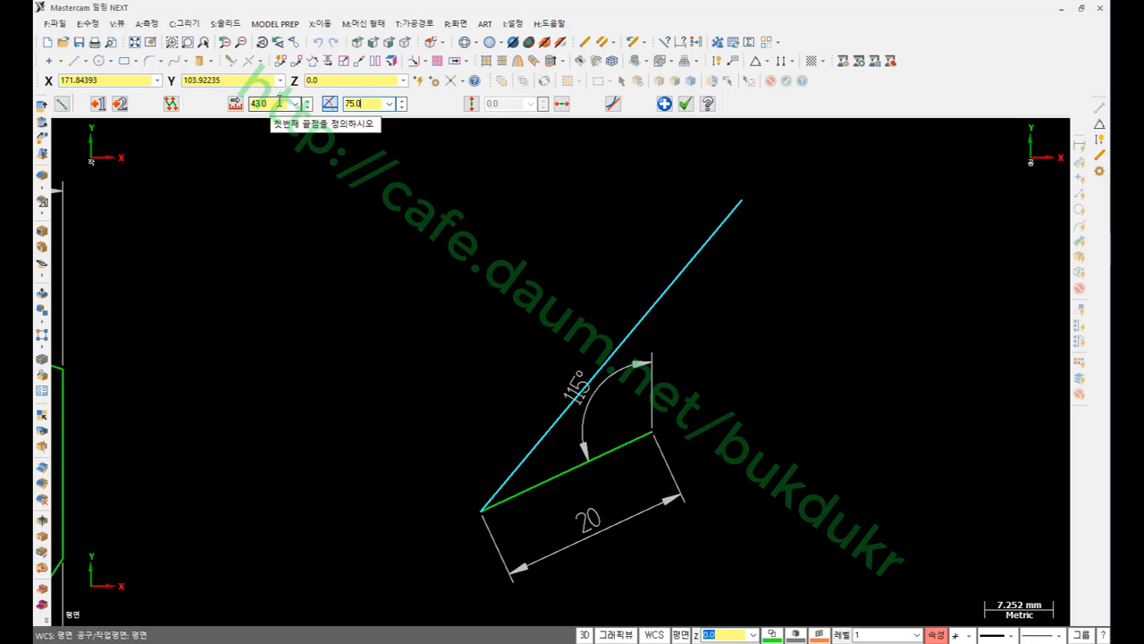
pyautogui.press('Return')
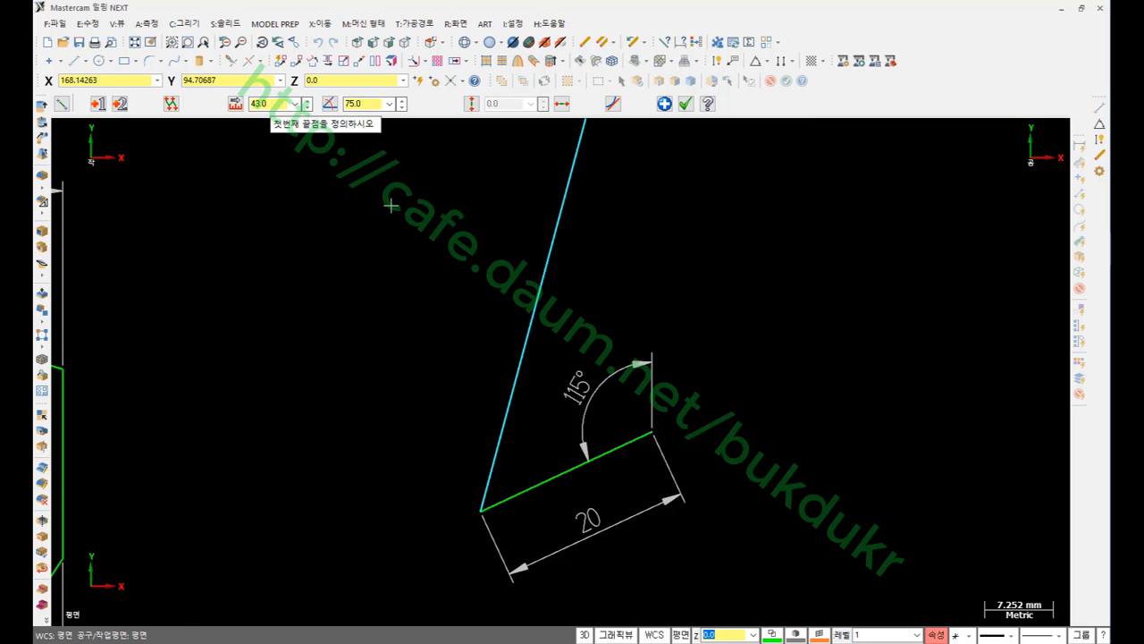
pyautogui.scroll(-1, 793, 510)
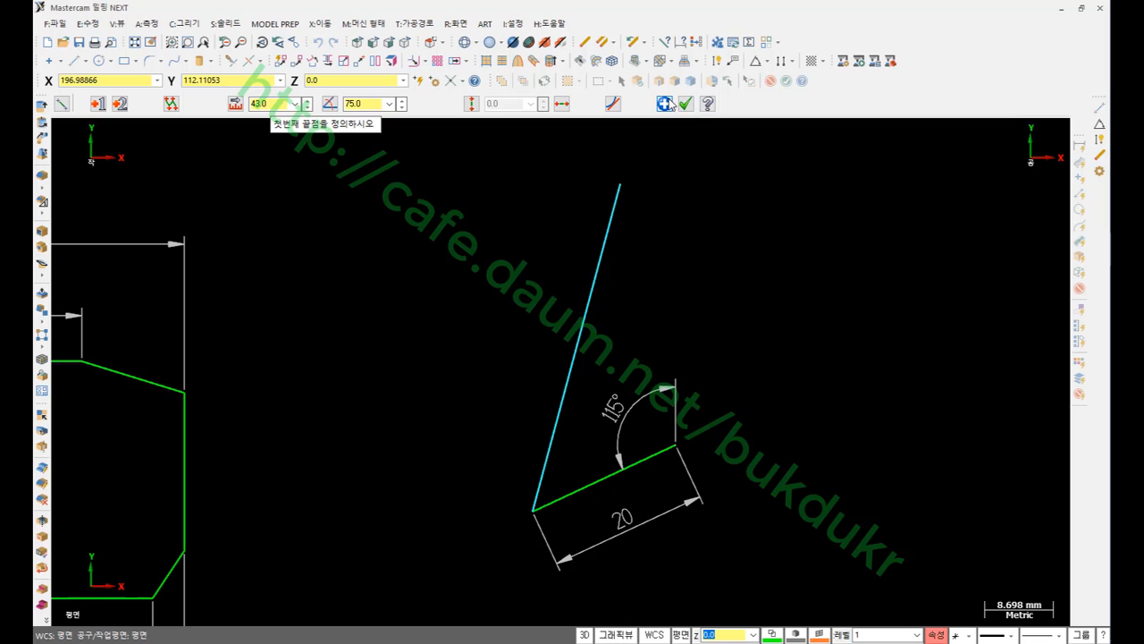
pyautogui.click(364, 106)
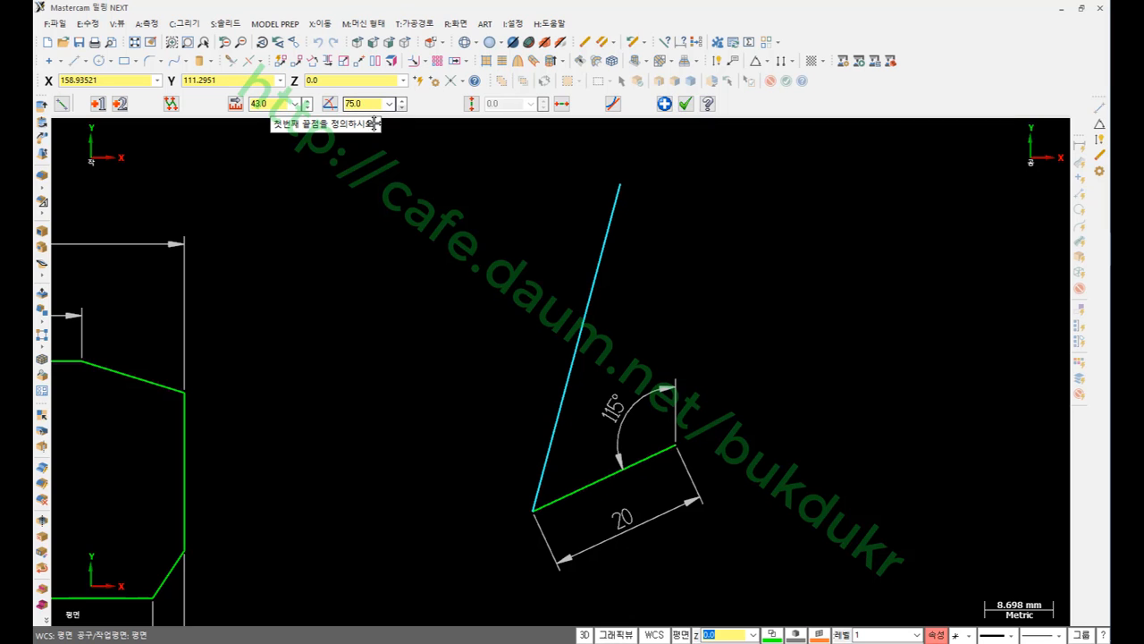
pyautogui.scroll(-1, 840, 408)
pyautogui.scroll(1, 840, 406)
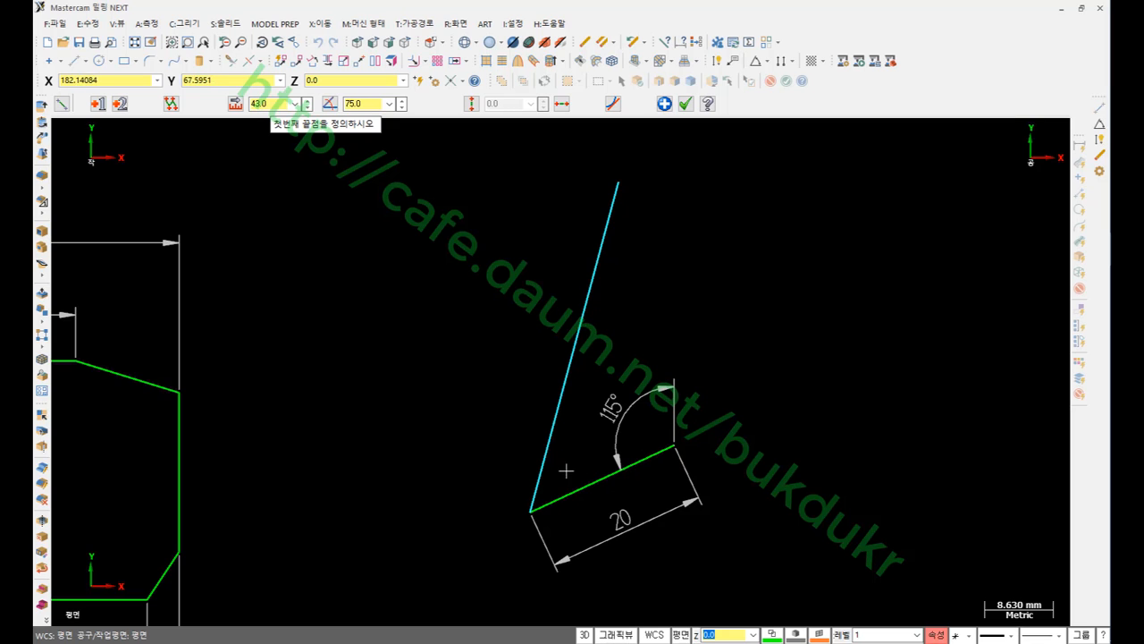
pyautogui.click(686, 104)
pyautogui.scroll(-1, 720, 358)
pyautogui.scroll(1, 725, 390)
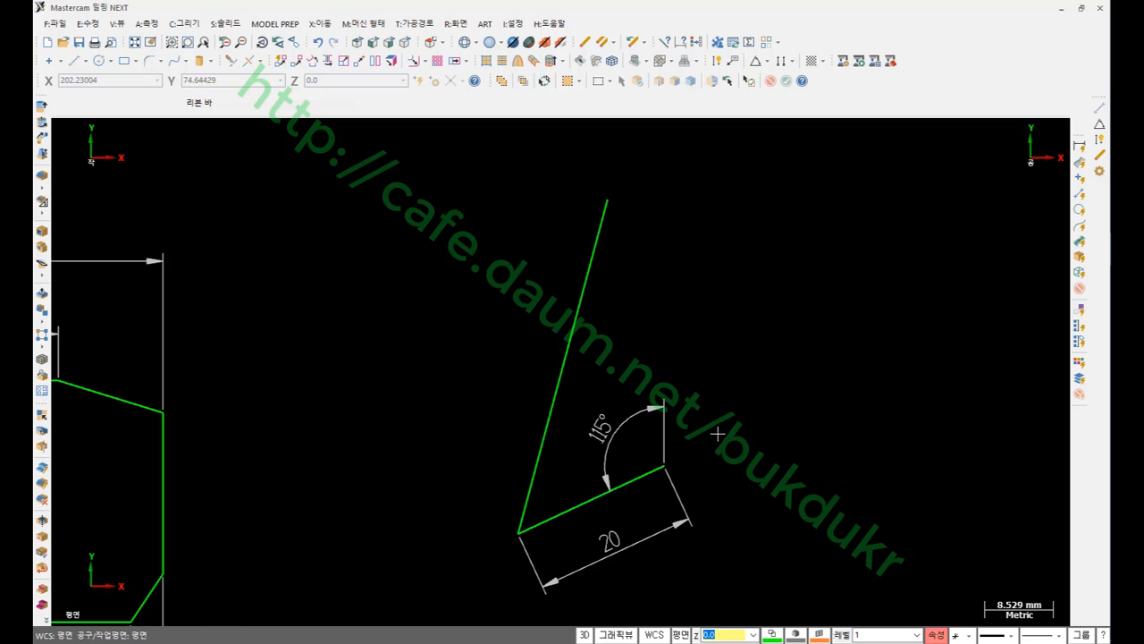
# Dimension the 43 mm line's length on its outer side and its angle to the 20 mm line with smart dimensioning.
pyautogui.click(732, 81)
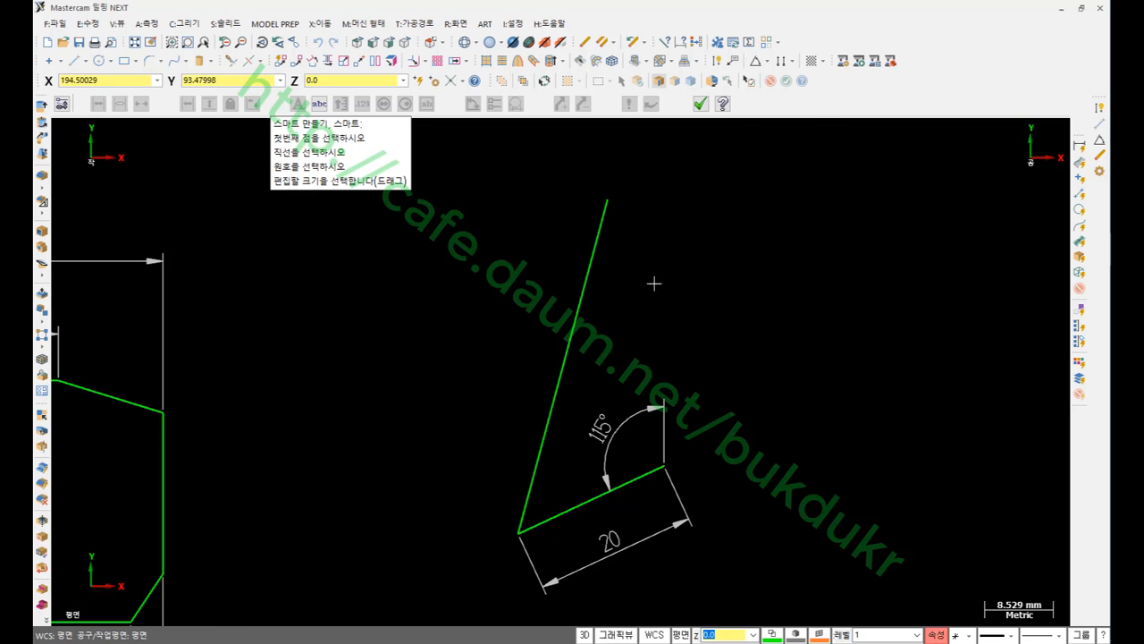
pyautogui.click(592, 256)
pyautogui.click(504, 336)
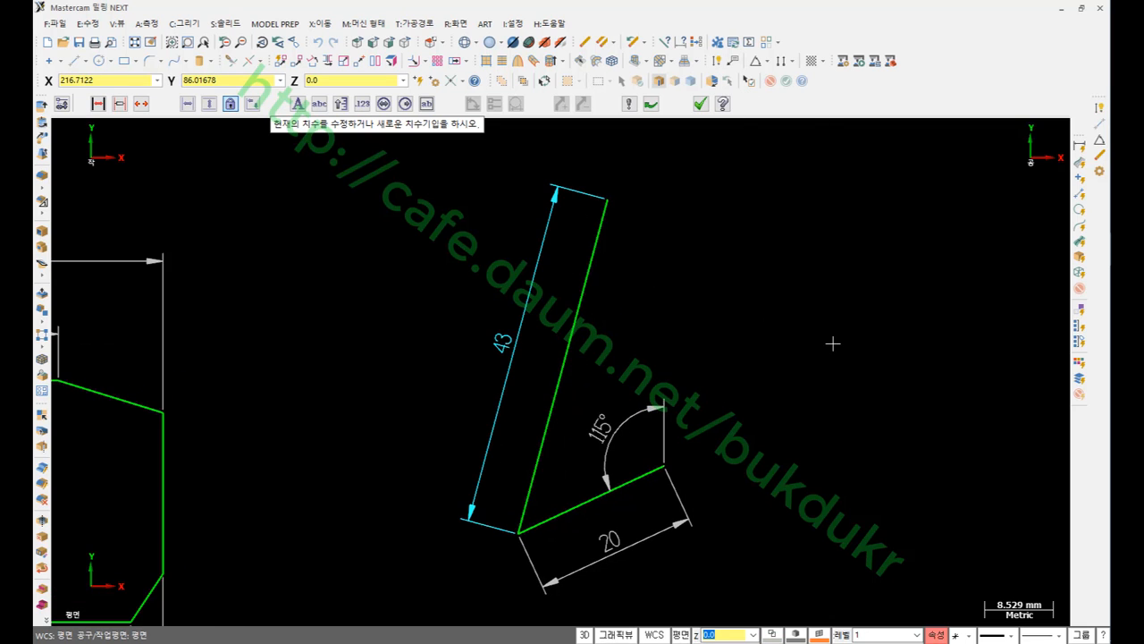
pyautogui.click(527, 508)
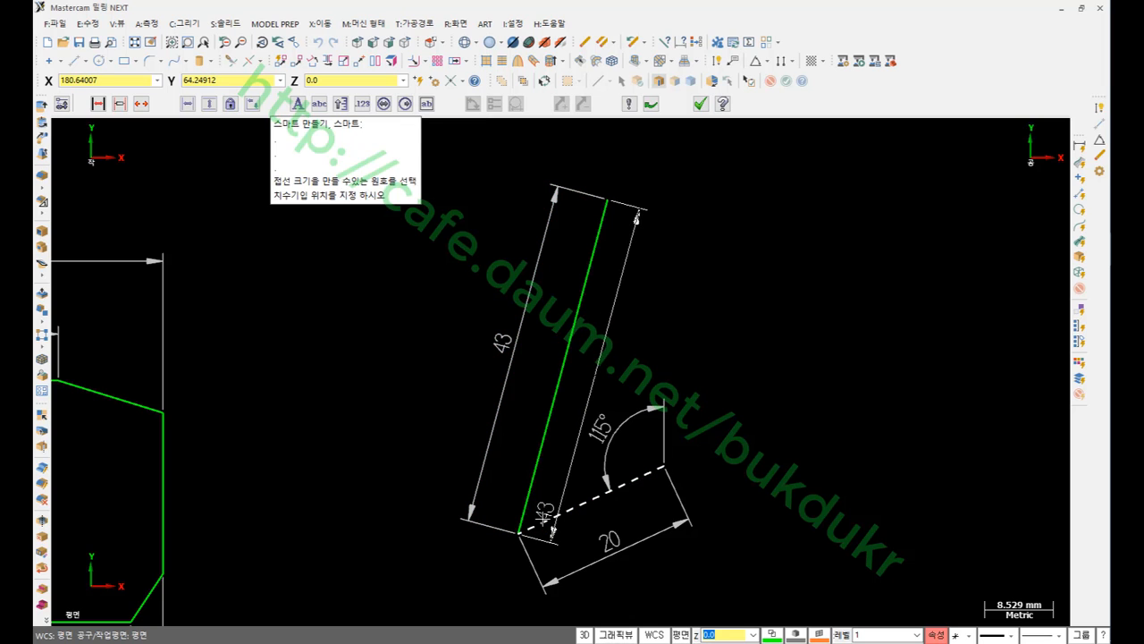
pyautogui.click(549, 518)
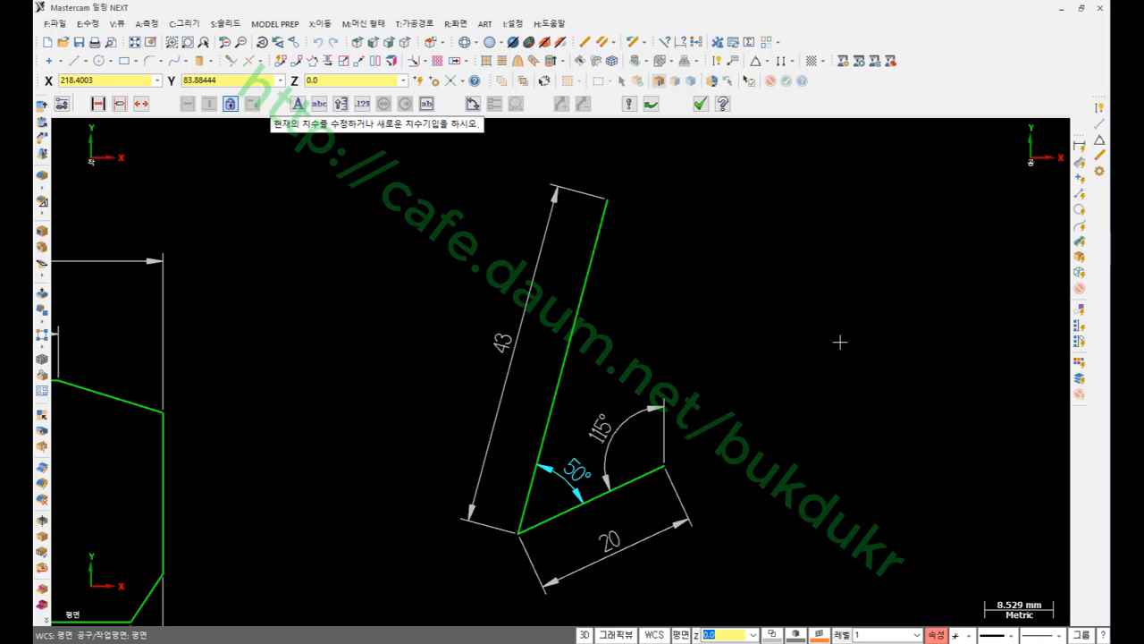
pyautogui.click(700, 104)
pyautogui.scroll(1, 642, 352)
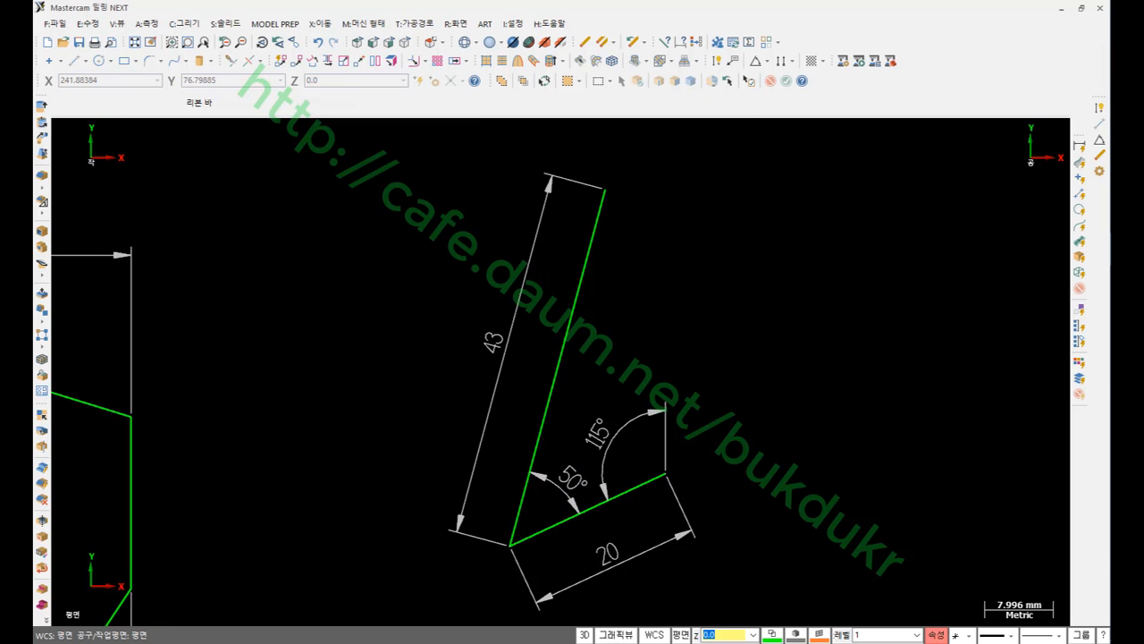
# Switch to the exercise PDF in Acrobat and mark the 10 mm side and its corner with the 43 mm side.
pyautogui.hotkey('alt', 'Tab')
pyautogui.moveTo(640, 312); pyautogui.dragTo(653, 337)
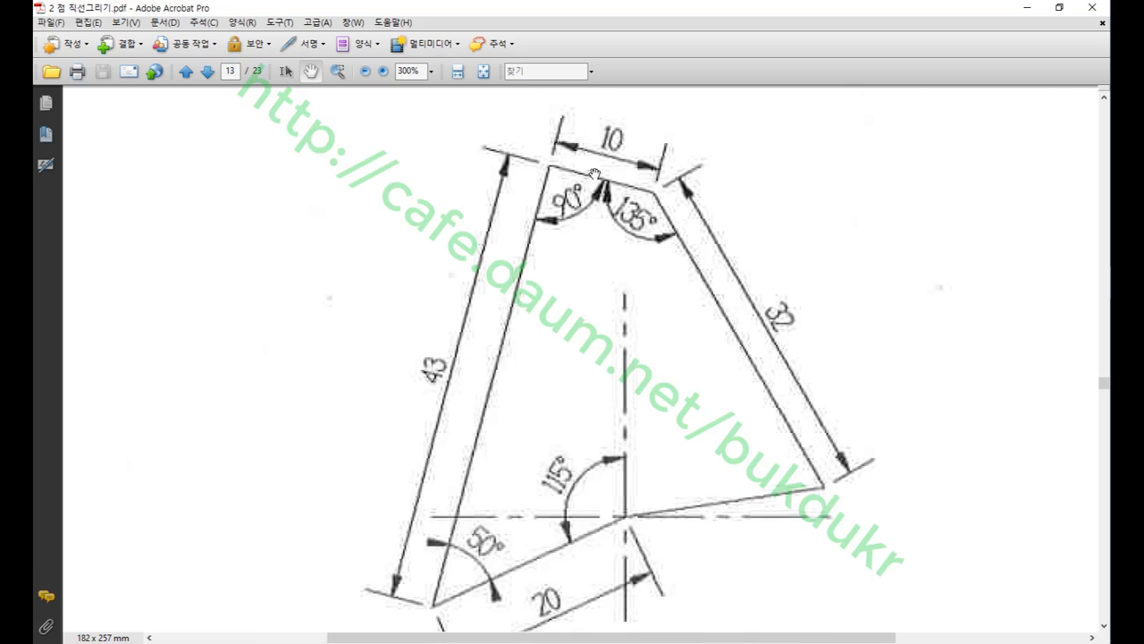
pyautogui.moveTo(636, 175)
pyautogui.mouseDown()
pyautogui.moveTo(616, 101)
pyautogui.moveTo(668, 147)
pyautogui.moveTo(651, 172)
pyautogui.mouseUp()
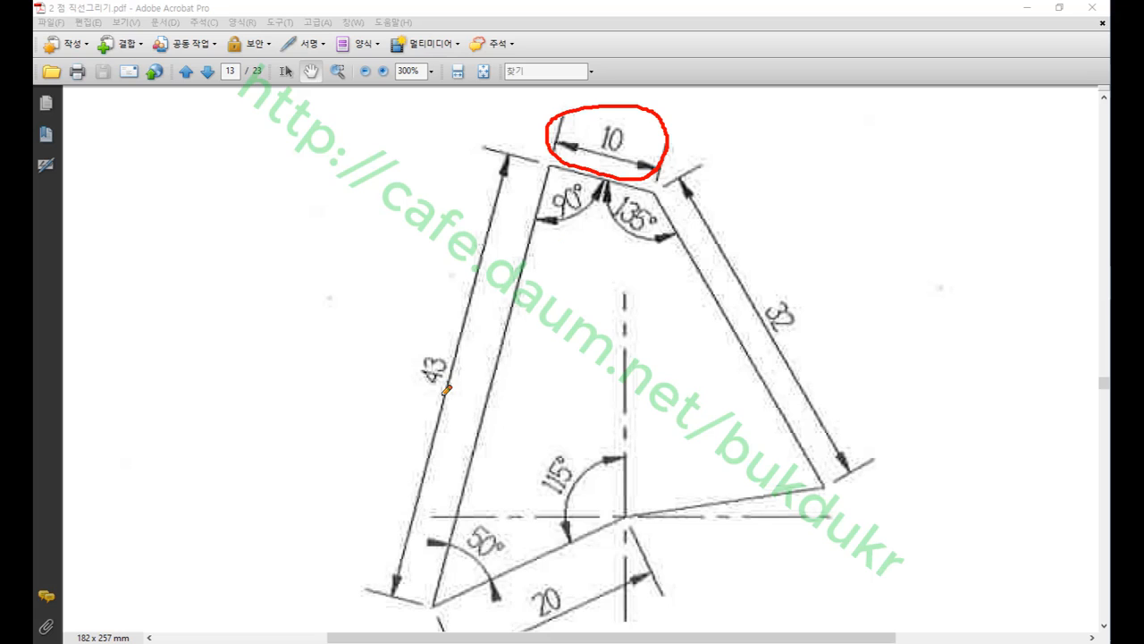
pyautogui.moveTo(446, 391)
pyautogui.mouseDown()
pyautogui.moveTo(428, 349)
pyautogui.moveTo(444, 390)
pyautogui.mouseUp()
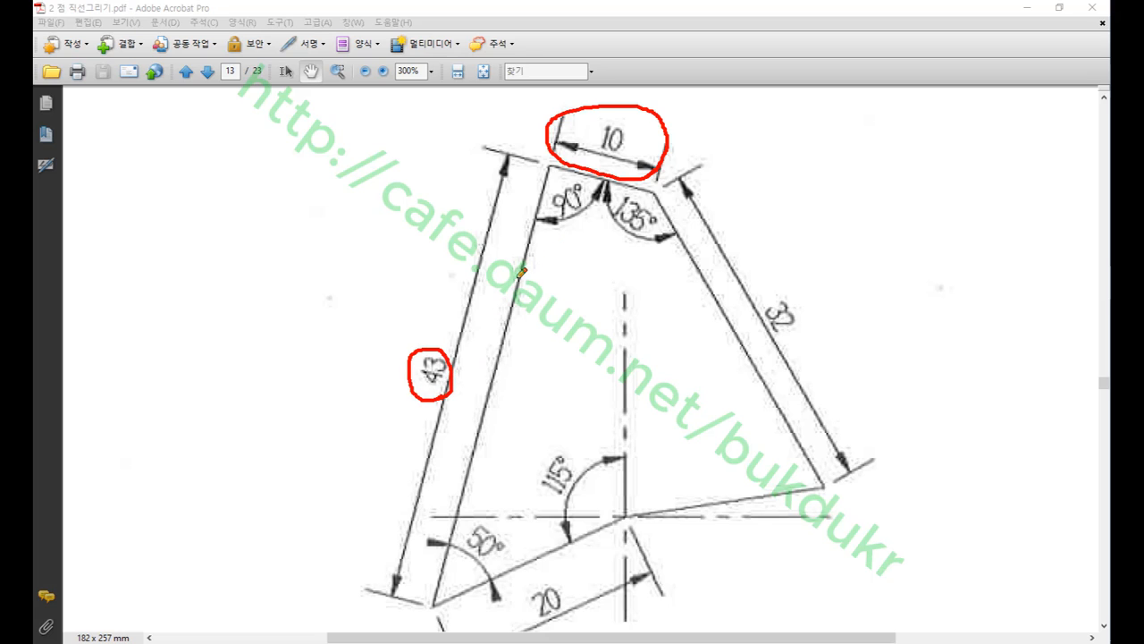
pyautogui.moveTo(547, 182); pyautogui.dragTo(574, 166)
pyautogui.rightClick(906, 202)
pyautogui.click(935, 354)
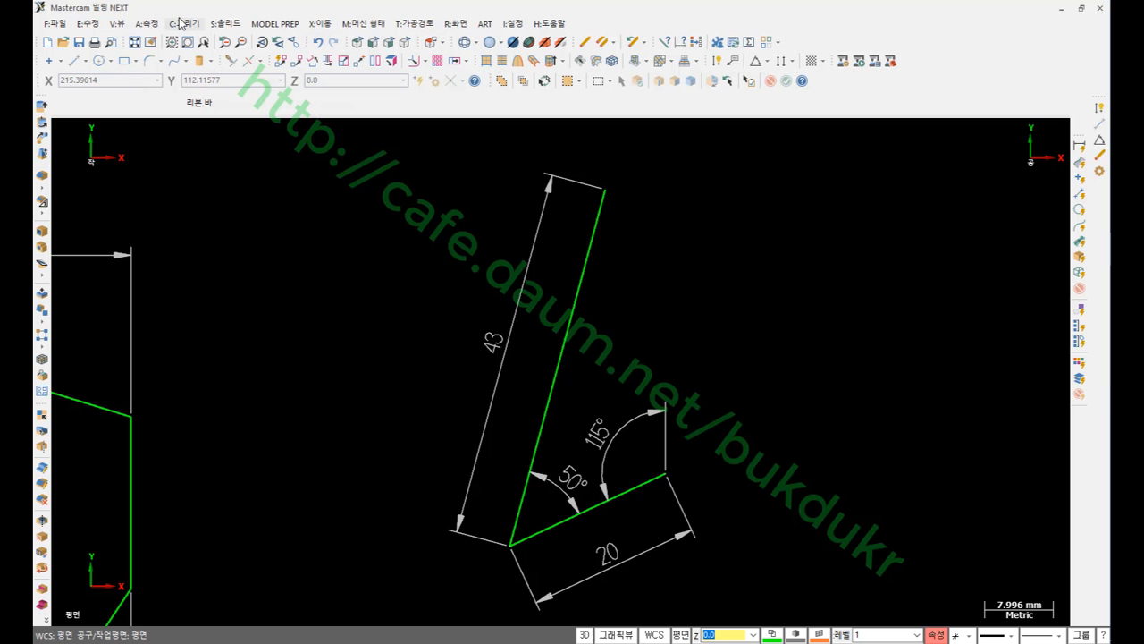
# Create a line perpendicular to the 43 mm line at its upper endpoint, keeping the half that points into the polygon.
pyautogui.click(188, 24)
pyautogui.moveTo(199, 55)
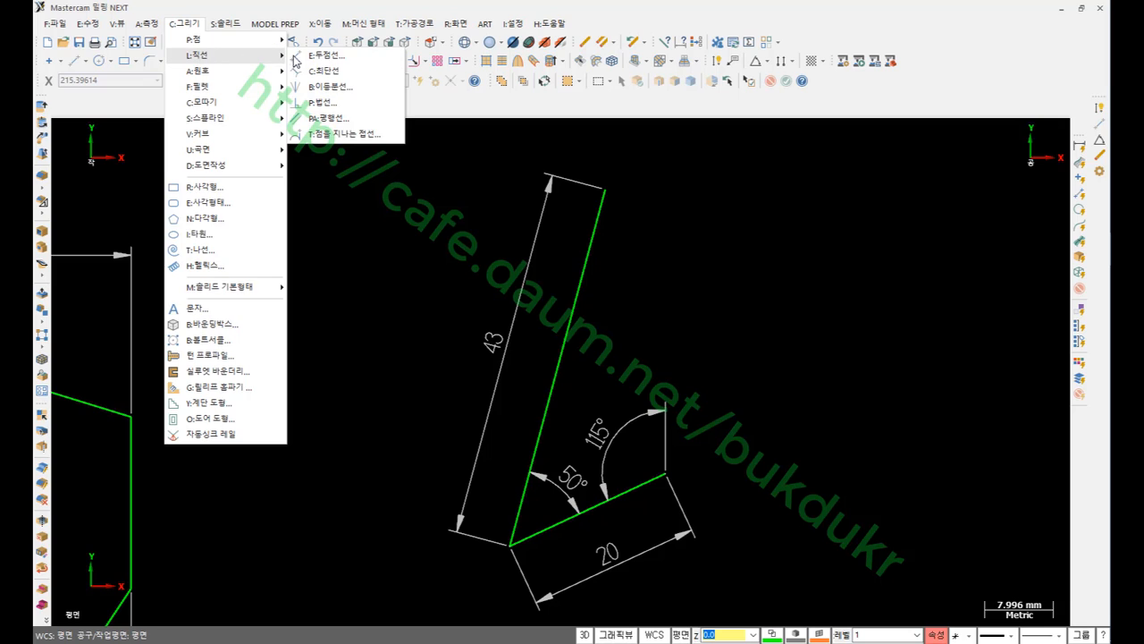
pyautogui.click(337, 107)
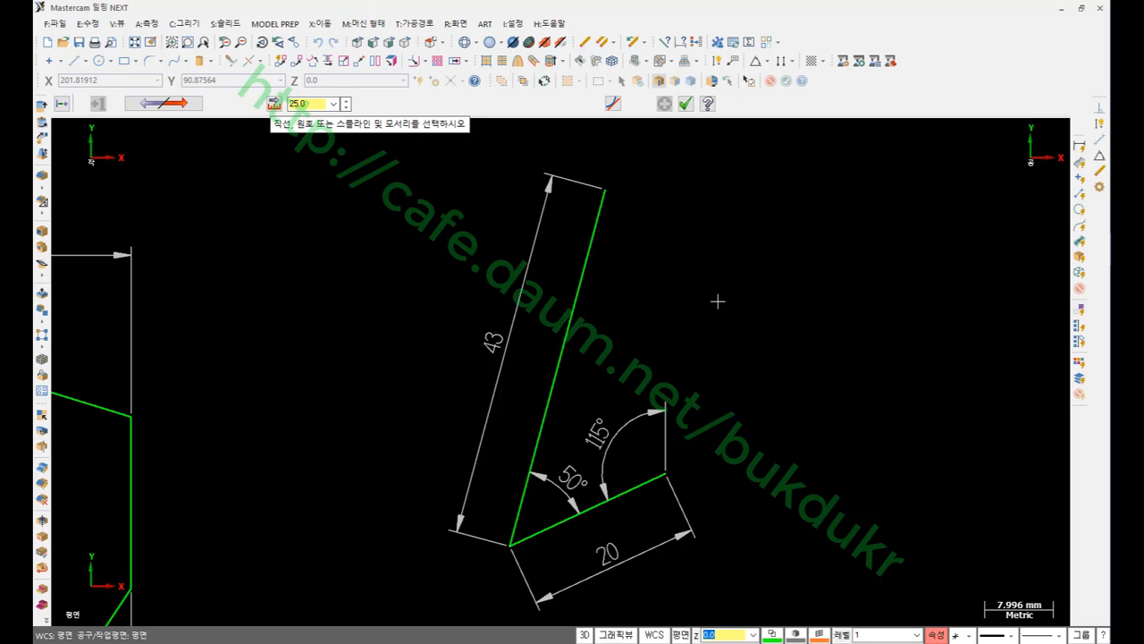
pyautogui.click(568, 334)
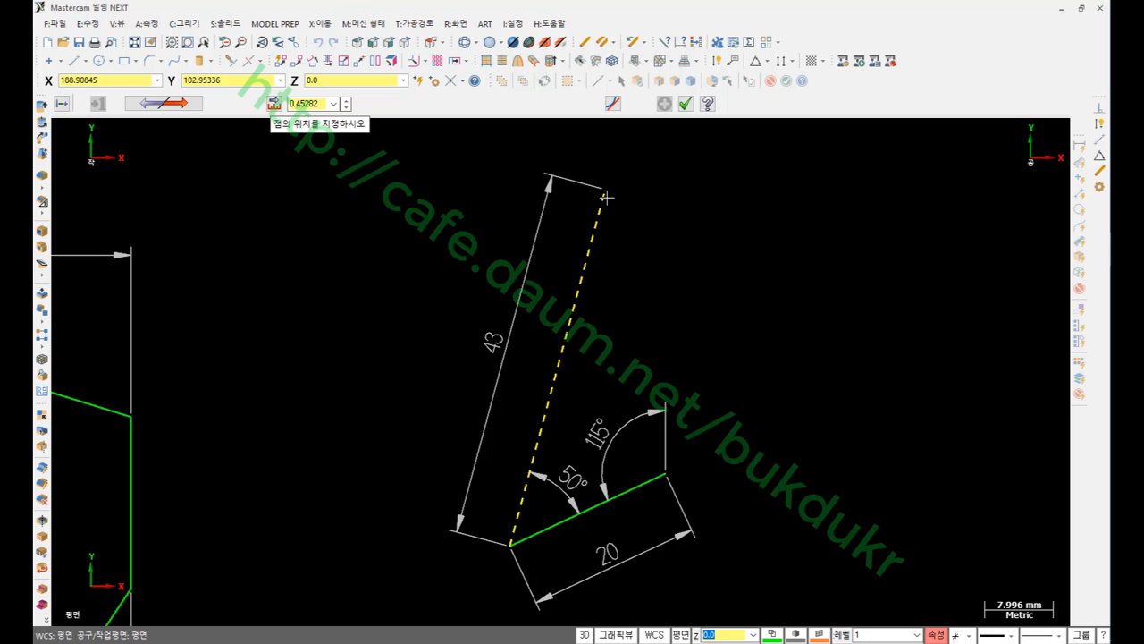
pyautogui.scroll(1, 605, 198)
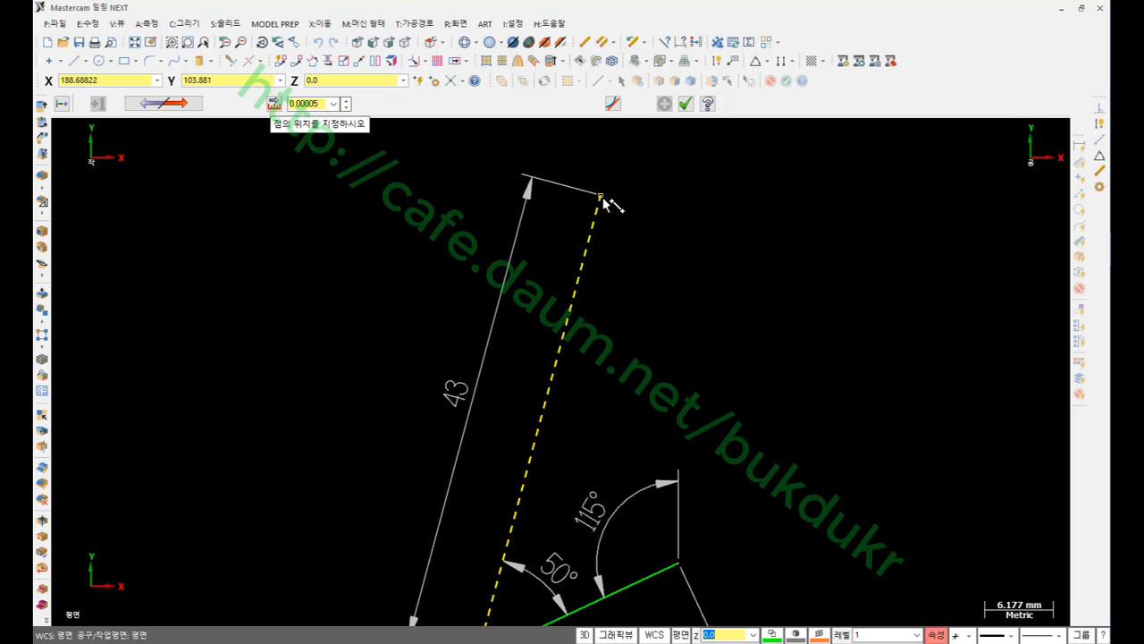
pyautogui.click(604, 199)
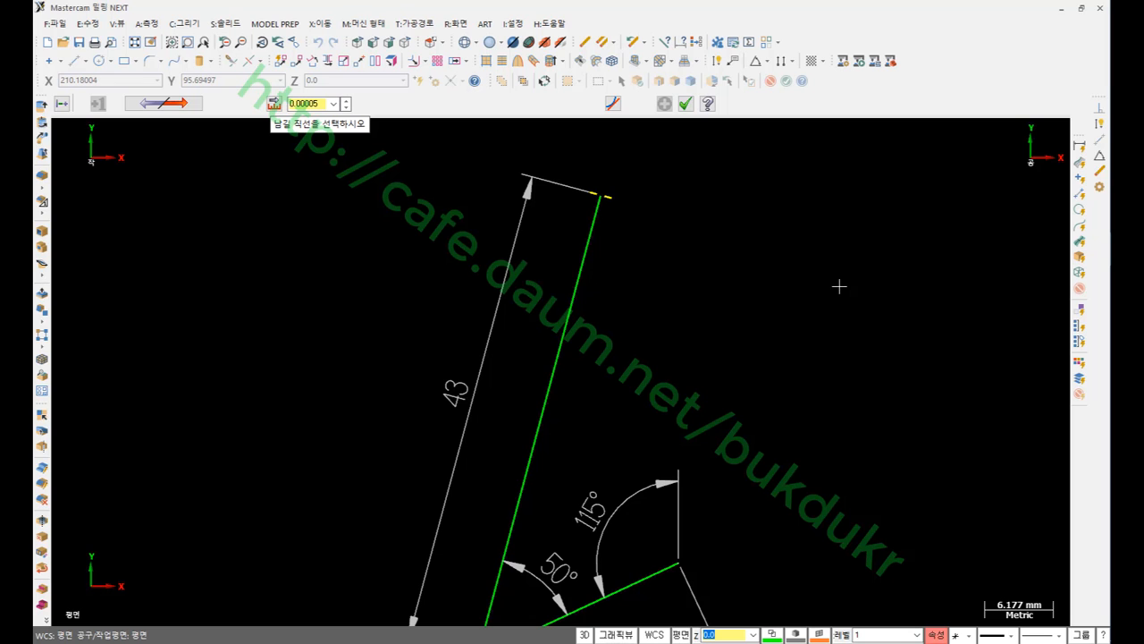
pyautogui.scroll(5, 610, 193)
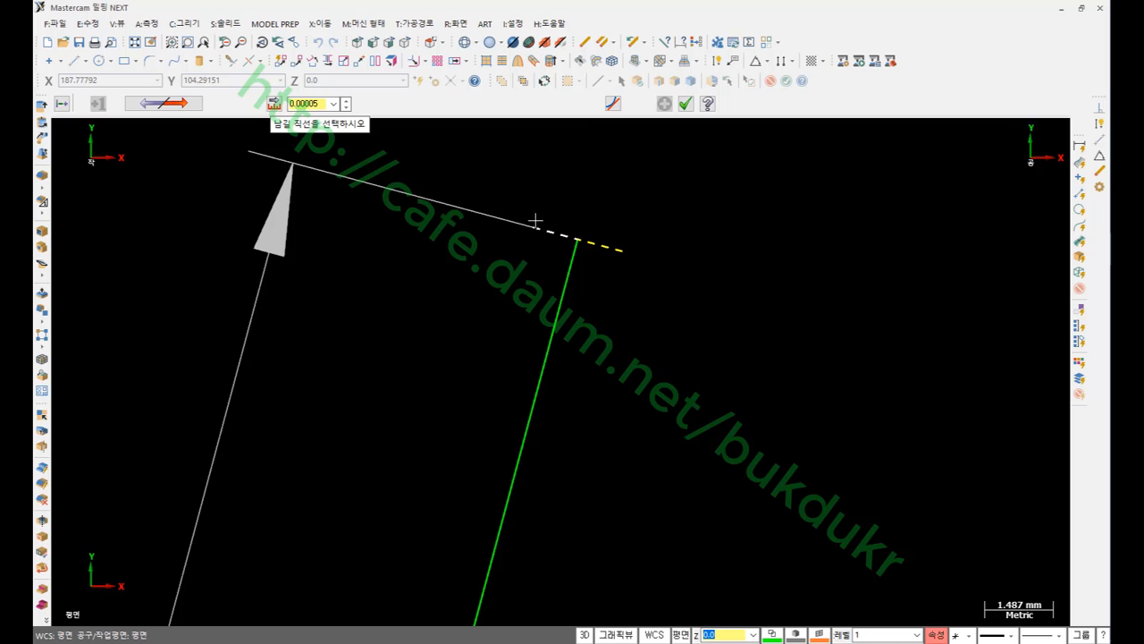
pyautogui.click(615, 250)
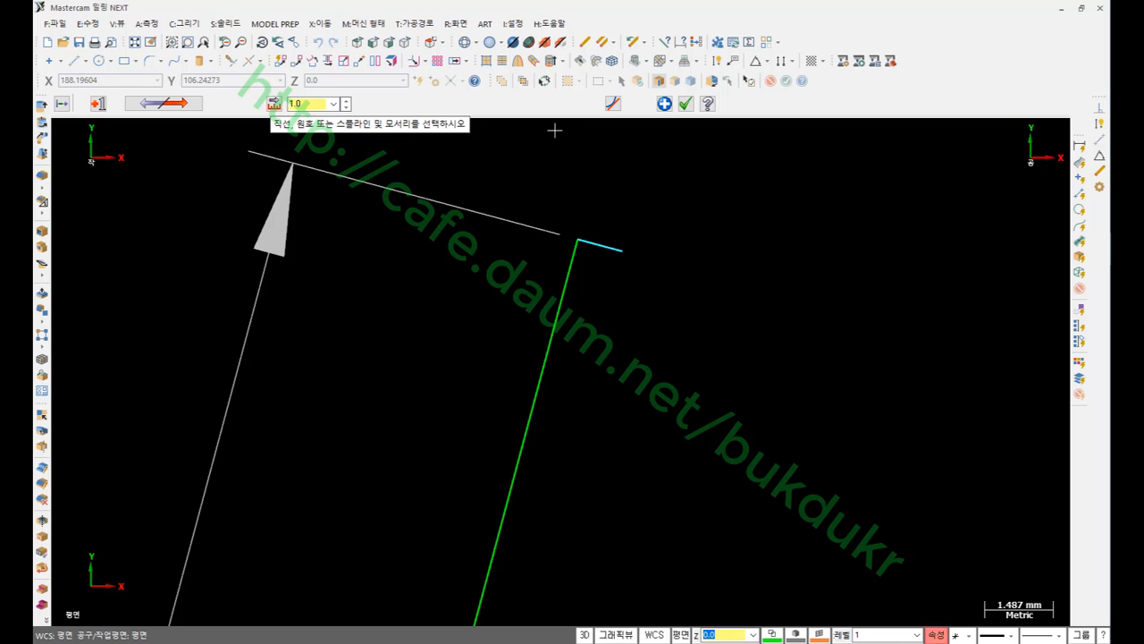
# Set the perpendicular line's length to 10 mm and finish the command.
pyautogui.click(298, 103)
pyautogui.write('10')
pyautogui.press('Return')
pyautogui.scroll(-5, 594, 198)
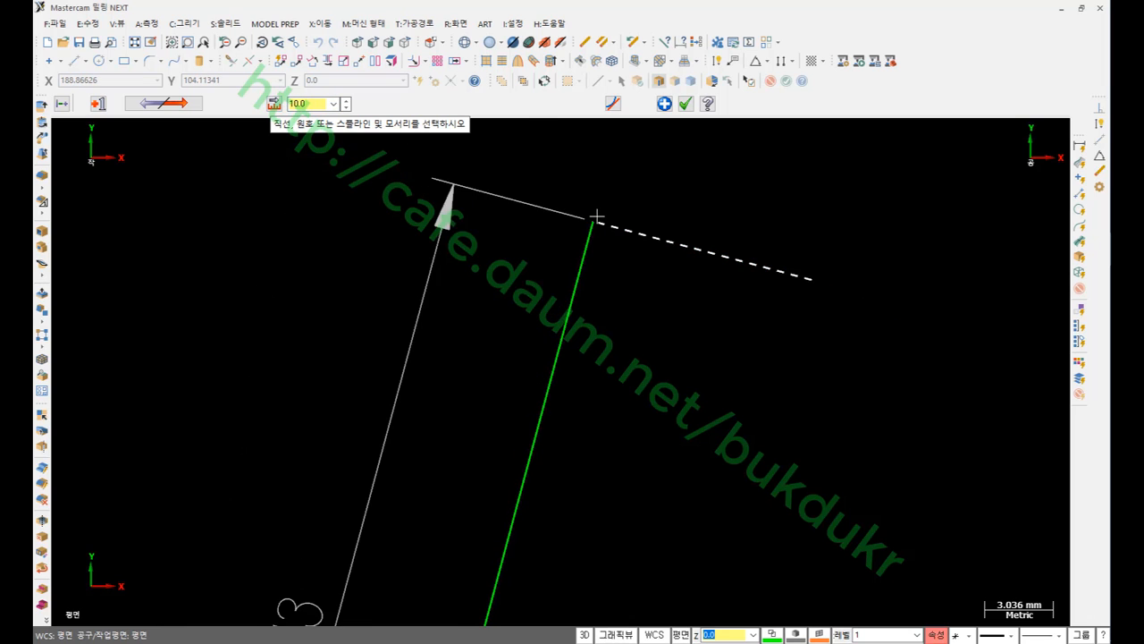
pyautogui.scroll(-2, 594, 198)
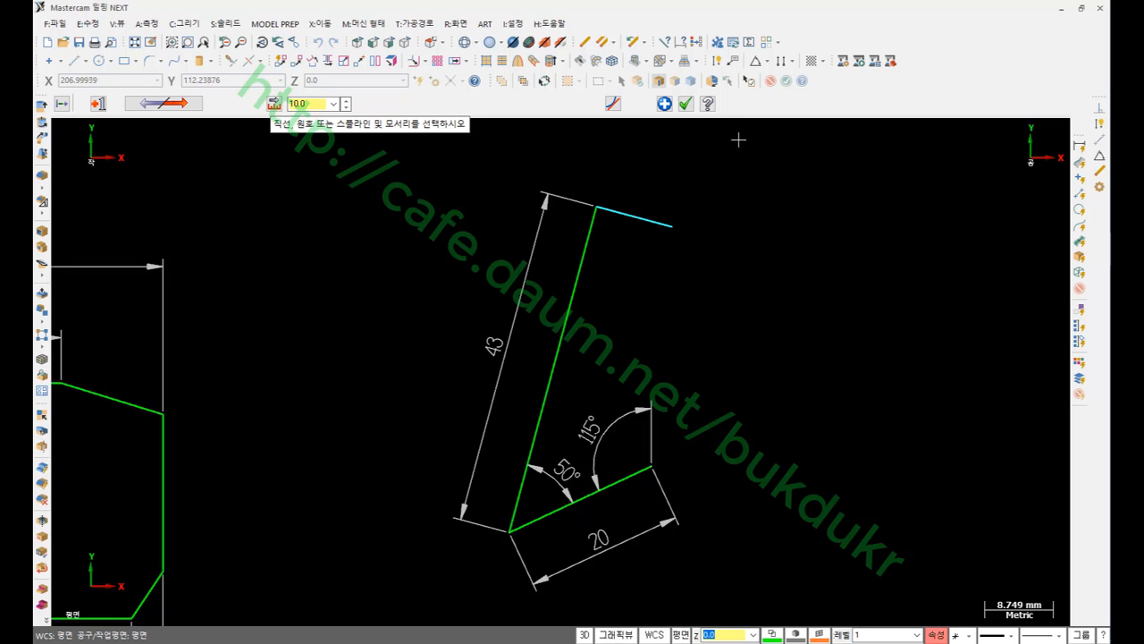
pyautogui.click(687, 104)
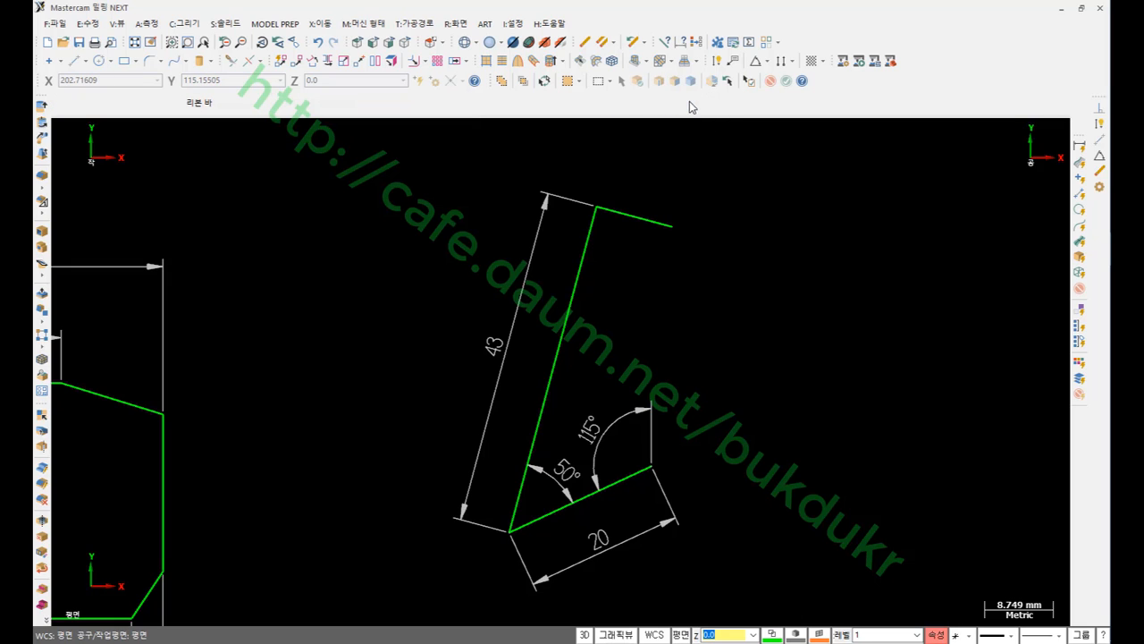
# Dimension the perpendicular line's length above it and its inner angle to the 43 mm line.
pyautogui.click(721, 80)
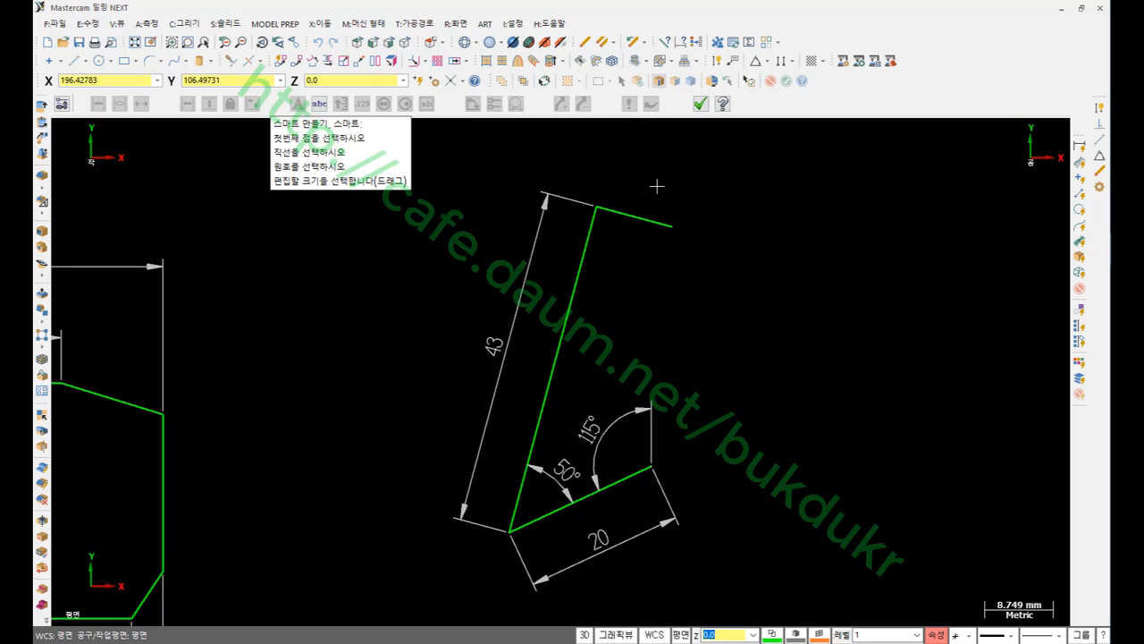
pyautogui.click(644, 217)
pyautogui.click(661, 172)
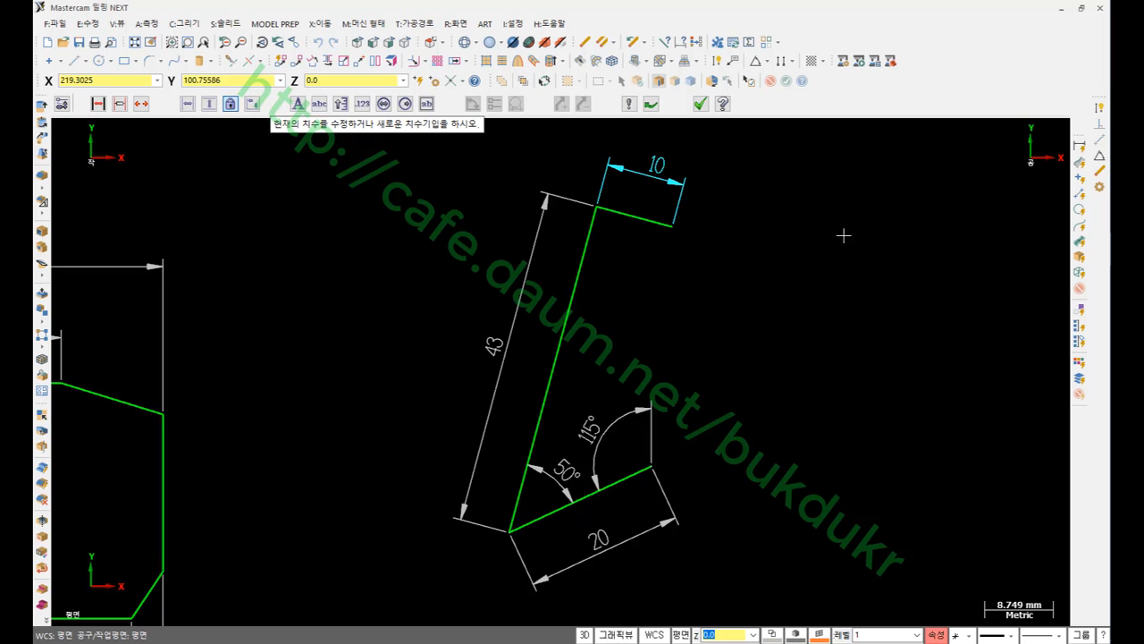
pyautogui.scroll(3, 719, 156)
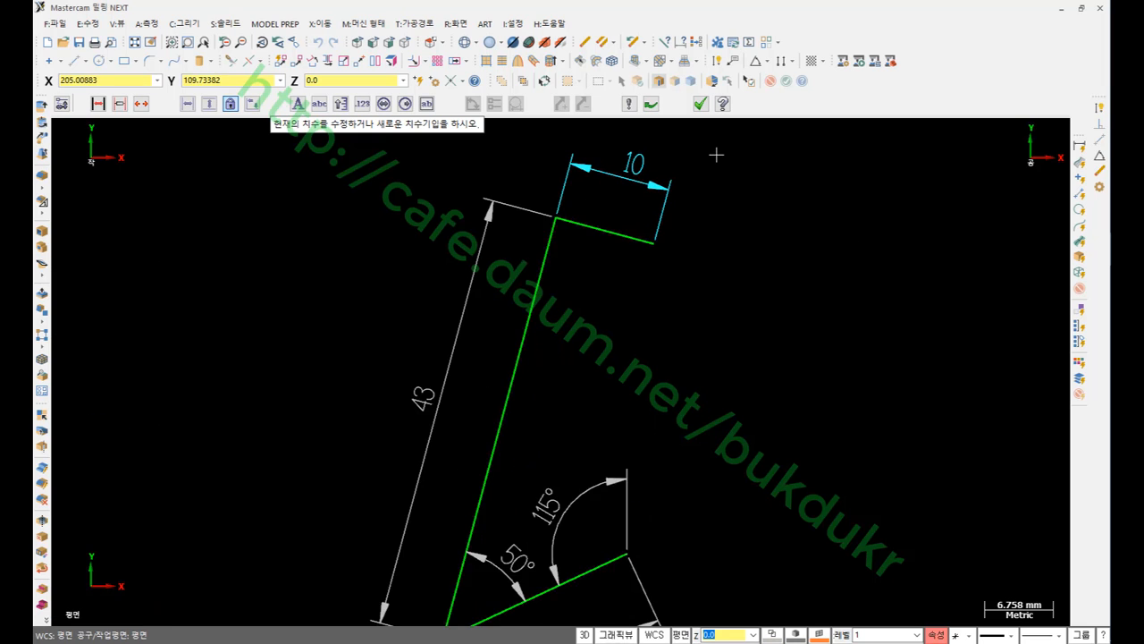
pyautogui.click(574, 254)
pyautogui.click(511, 273)
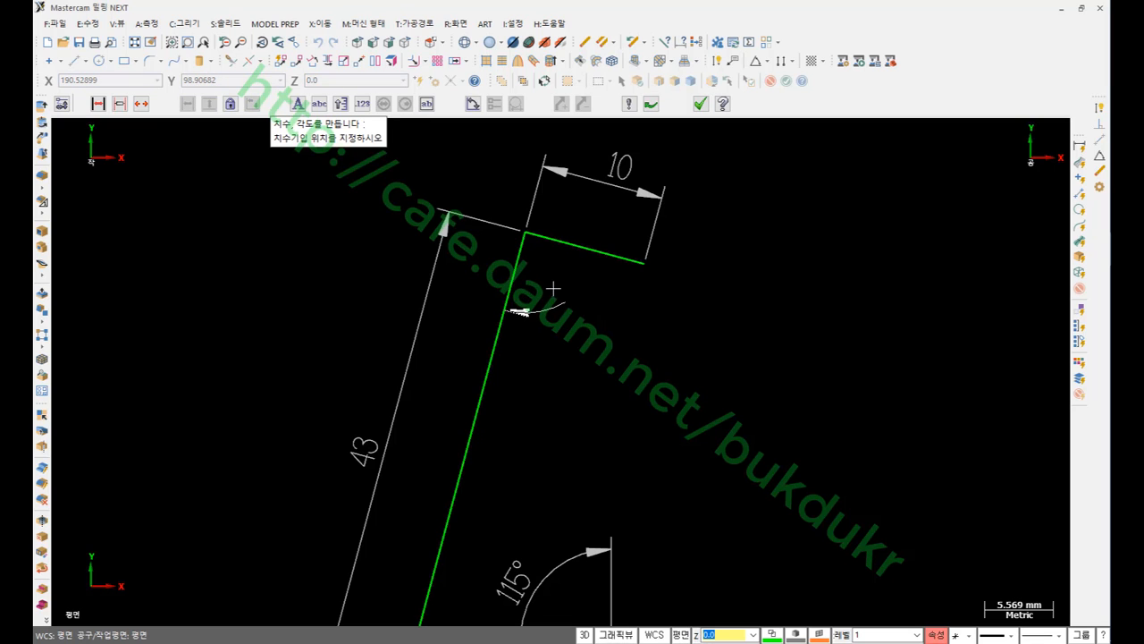
pyautogui.click(548, 290)
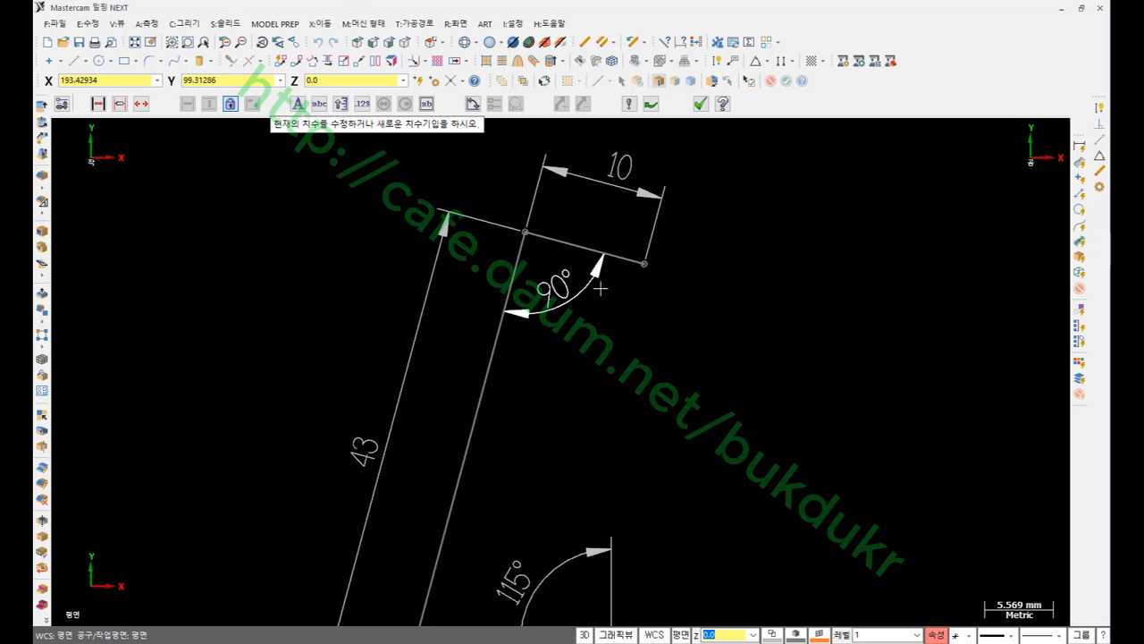
pyautogui.click(700, 103)
pyautogui.scroll(-3, 745, 213)
pyautogui.scroll(2, 778, 278)
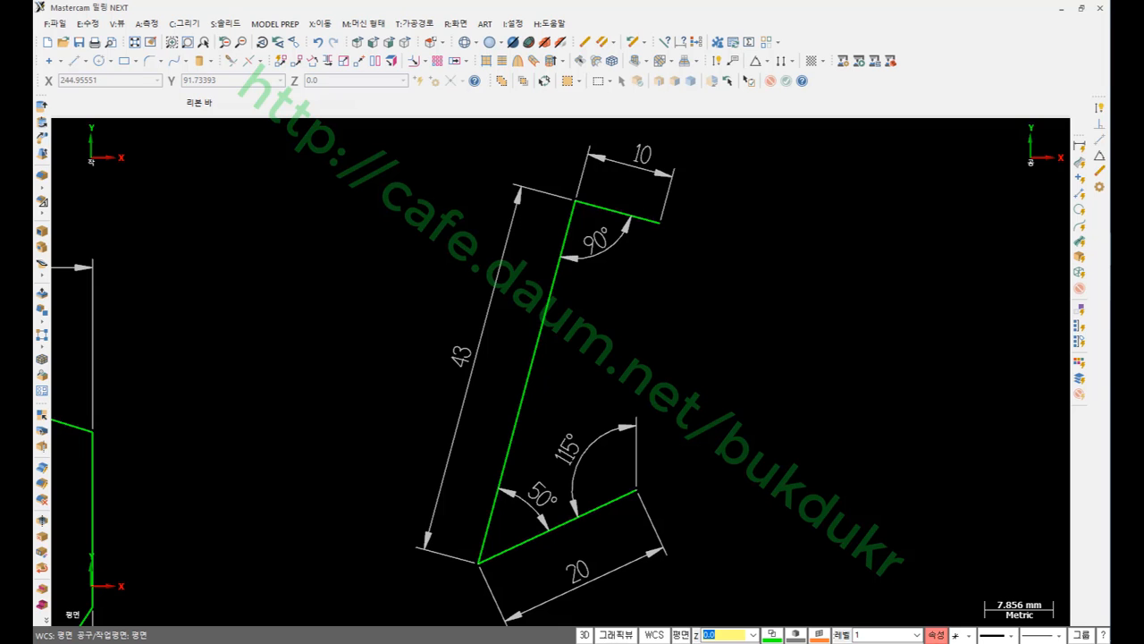
# Return to the exercise PDF and mark the 32 mm side and its 135° angle to the 10 mm side.
pyautogui.hotkey('alt', 'Tab')
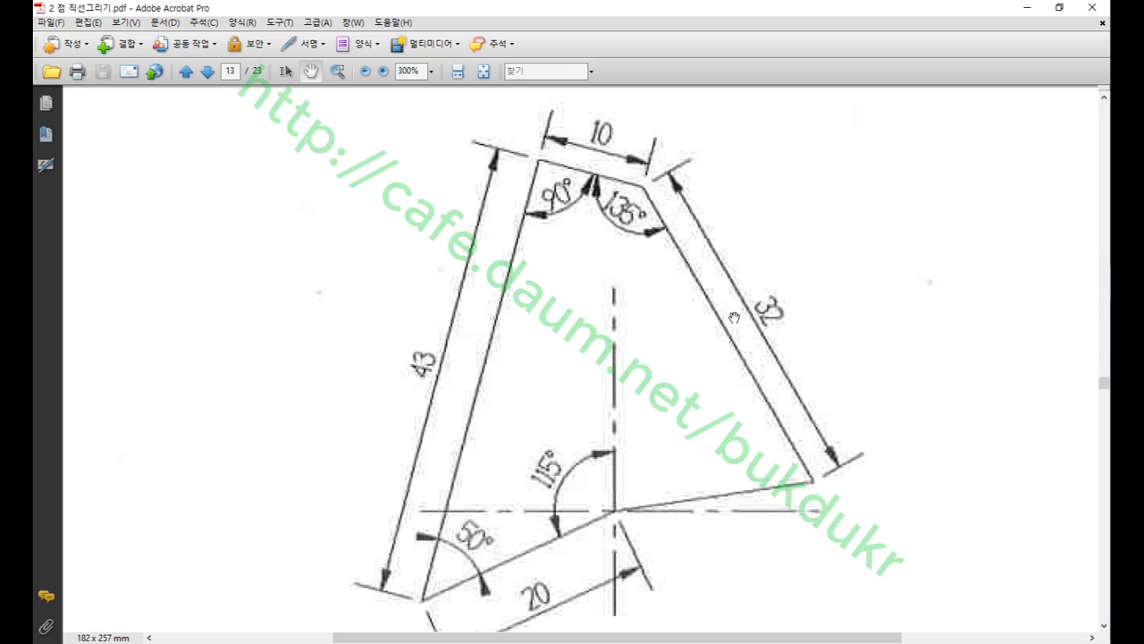
pyautogui.click(1108, 104)
pyautogui.moveTo(718, 313); pyautogui.dragTo(718, 320)
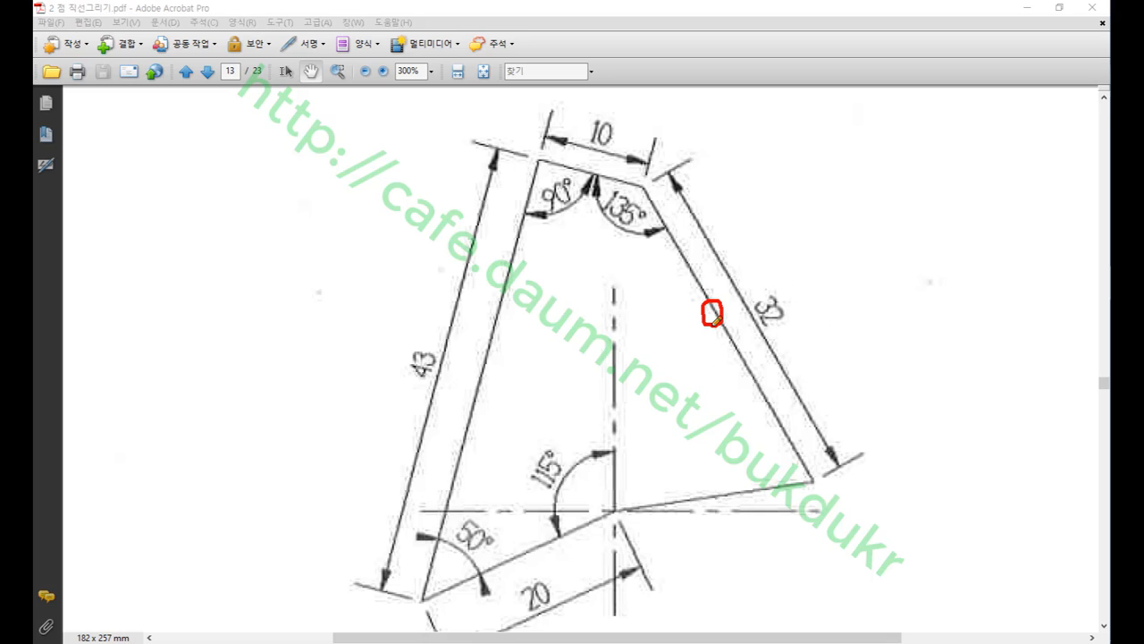
pyautogui.moveTo(774, 318)
pyautogui.mouseDown()
pyautogui.moveTo(753, 286)
pyautogui.moveTo(788, 324)
pyautogui.moveTo(774, 329)
pyautogui.mouseUp()
pyautogui.moveTo(640, 238)
pyautogui.mouseDown()
pyautogui.moveTo(600, 216)
pyautogui.moveTo(617, 185)
pyautogui.moveTo(648, 192)
pyautogui.moveTo(658, 225)
pyautogui.moveTo(629, 236)
pyautogui.mouseUp()
pyautogui.moveTo(645, 183)
pyautogui.mouseDown()
pyautogui.moveTo(539, 159)
pyautogui.moveTo(577, 169)
pyautogui.moveTo(574, 190)
pyautogui.moveTo(636, 268)
pyautogui.moveTo(672, 252)
pyautogui.moveTo(666, 268)
pyautogui.mouseUp()
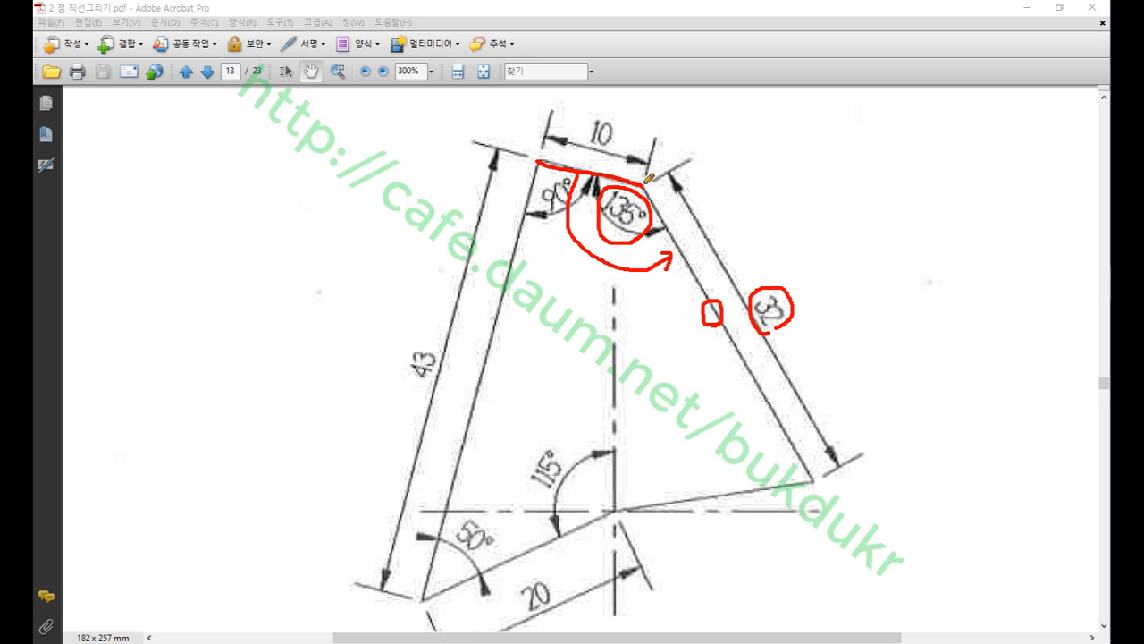
# Mark the 10 mm side as the base of the 135° angle, label it "a", and clear all markings.
pyautogui.moveTo(644, 182); pyautogui.dragTo(538, 159)
pyautogui.moveTo(648, 105)
pyautogui.mouseDown()
pyautogui.moveTo(600, 169)
pyautogui.moveTo(618, 162)
pyautogui.mouseUp()
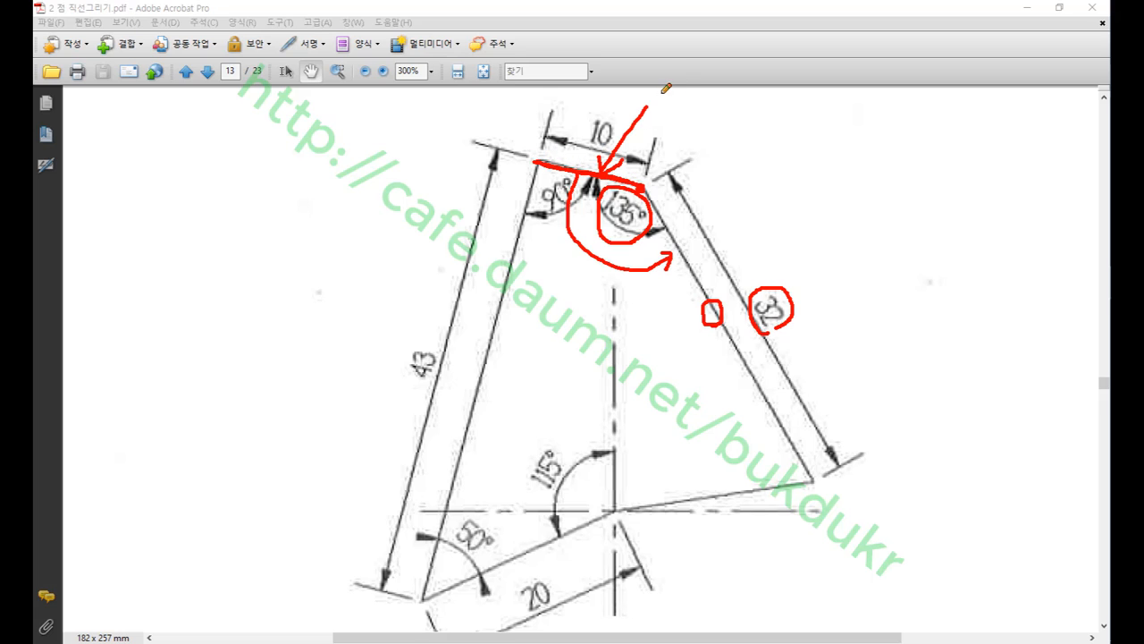
pyautogui.moveTo(675, 58)
pyautogui.mouseDown()
pyautogui.moveTo(679, 93)
pyautogui.moveTo(649, 93)
pyautogui.moveTo(701, 63)
pyautogui.moveTo(689, 112)
pyautogui.moveTo(677, 111)
pyautogui.mouseUp()
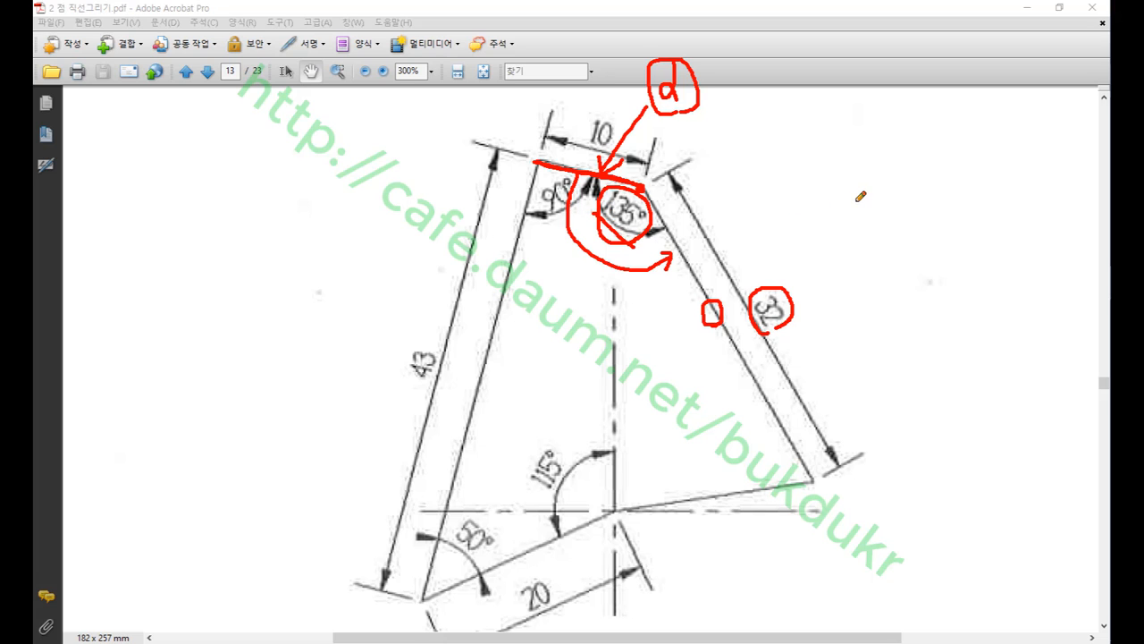
pyautogui.rightClick(915, 172)
pyautogui.click(958, 332)
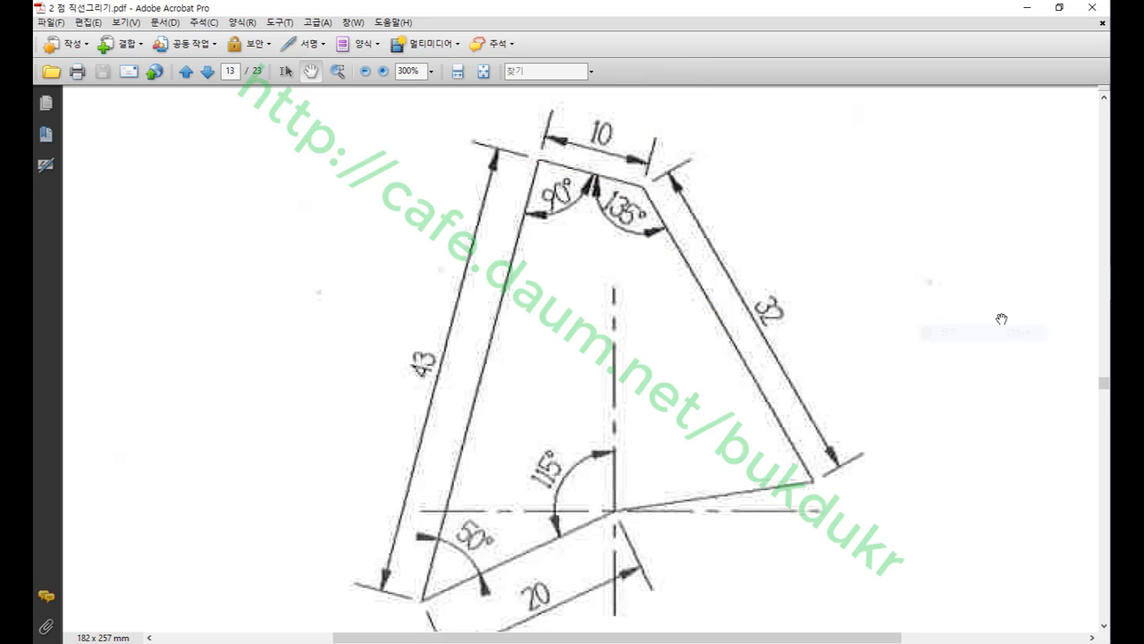
# Switch to Mastercam and draw a line from the 10 mm side's free endpoint down toward the lower right, setting its length to 32 mm.
pyautogui.hotkey('alt', 'Tab')
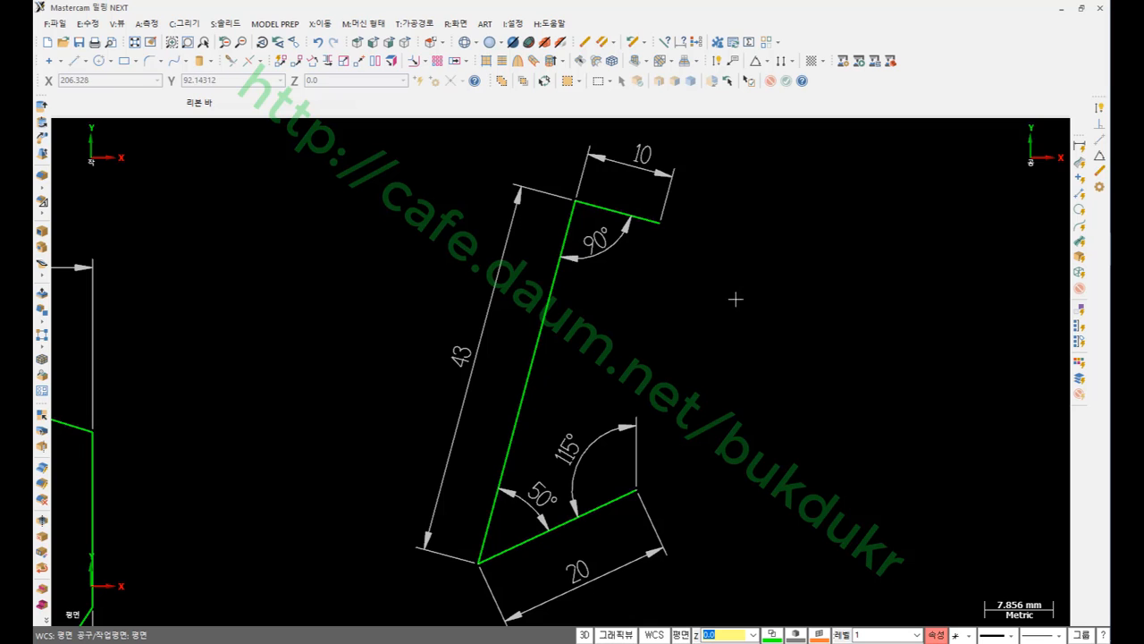
pyautogui.click(1099, 170)
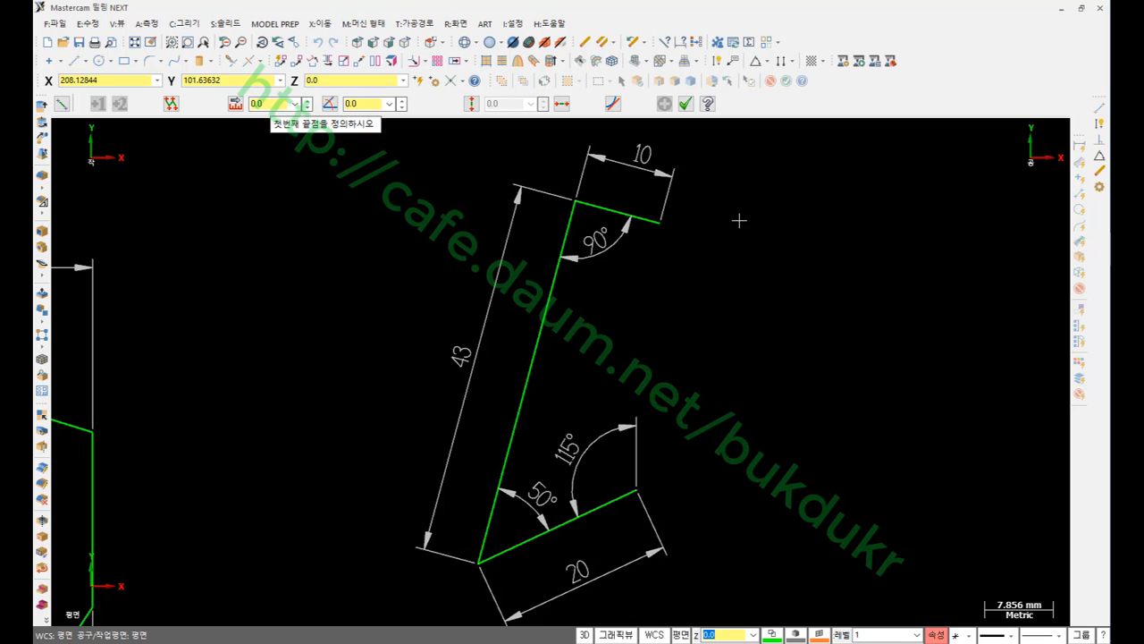
pyautogui.click(660, 222)
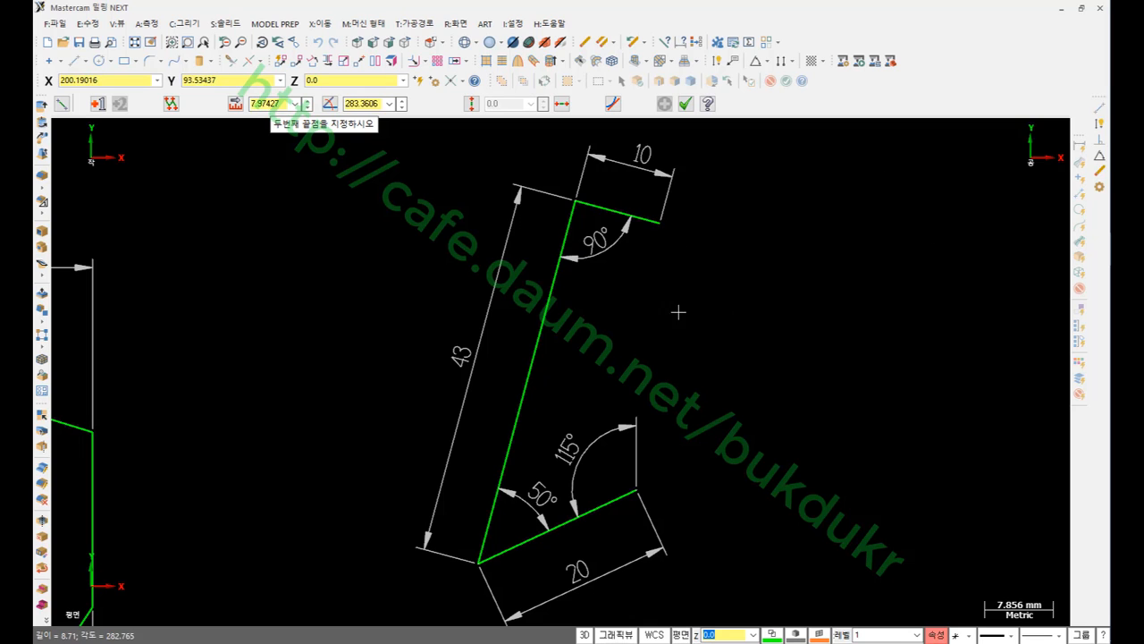
pyautogui.click(770, 467)
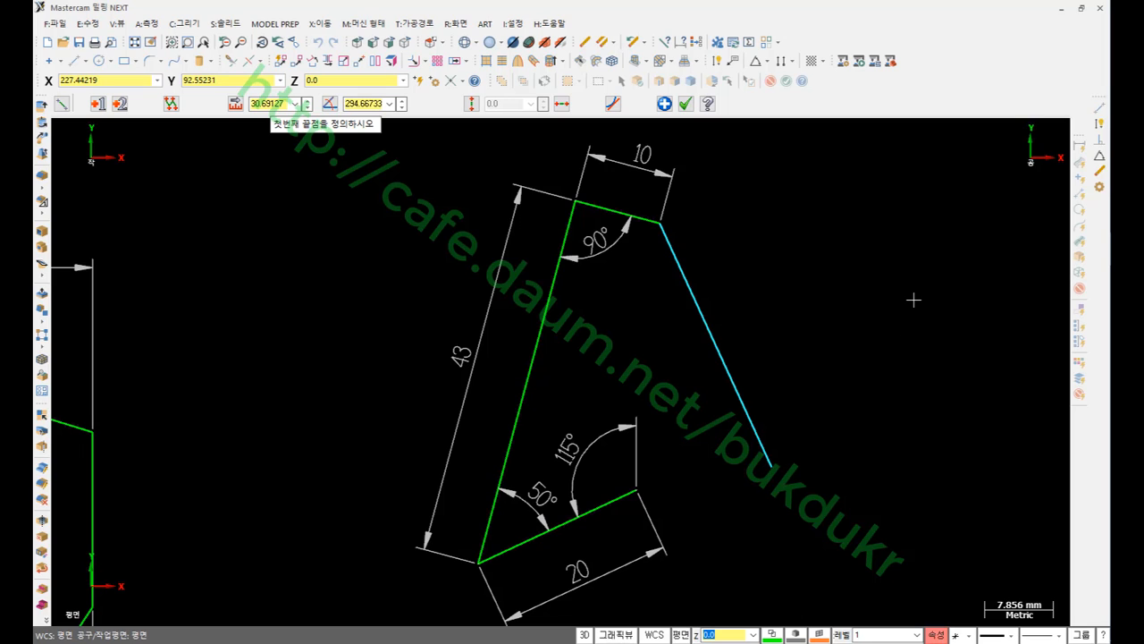
pyautogui.press('l')
pyautogui.write('32')
pyautogui.press('Return')
# Set the 32 mm line's angle to 165+135, taking the base angle from the 10 mm side's free endpoint to its other end, and finish the line.
pyautogui.press('a')
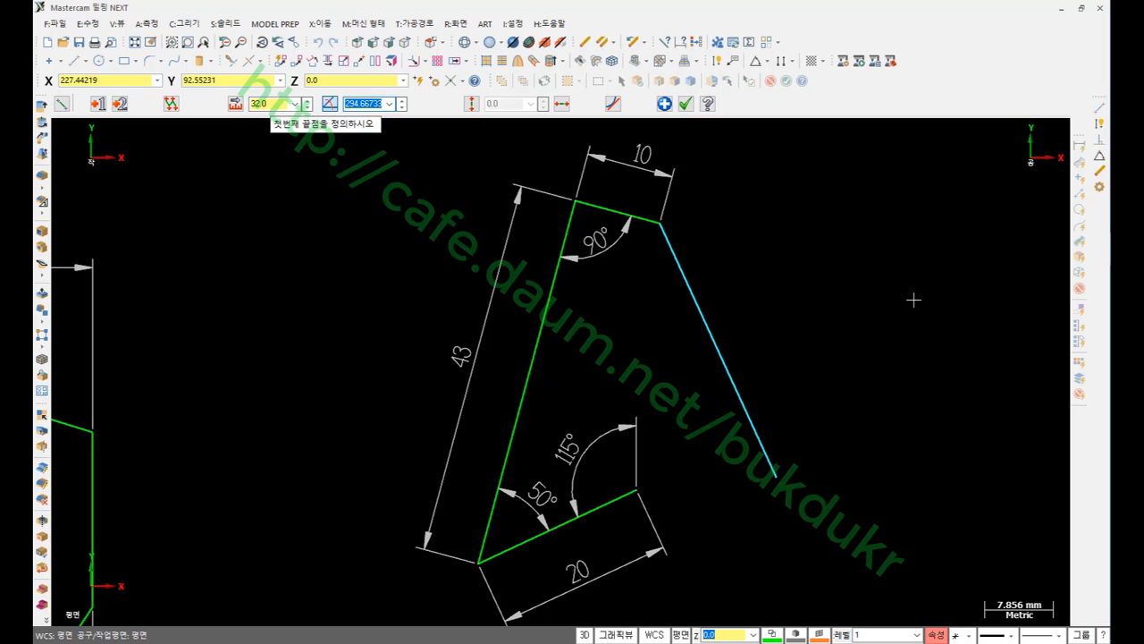
pyautogui.write('A')
pyautogui.press('Return')
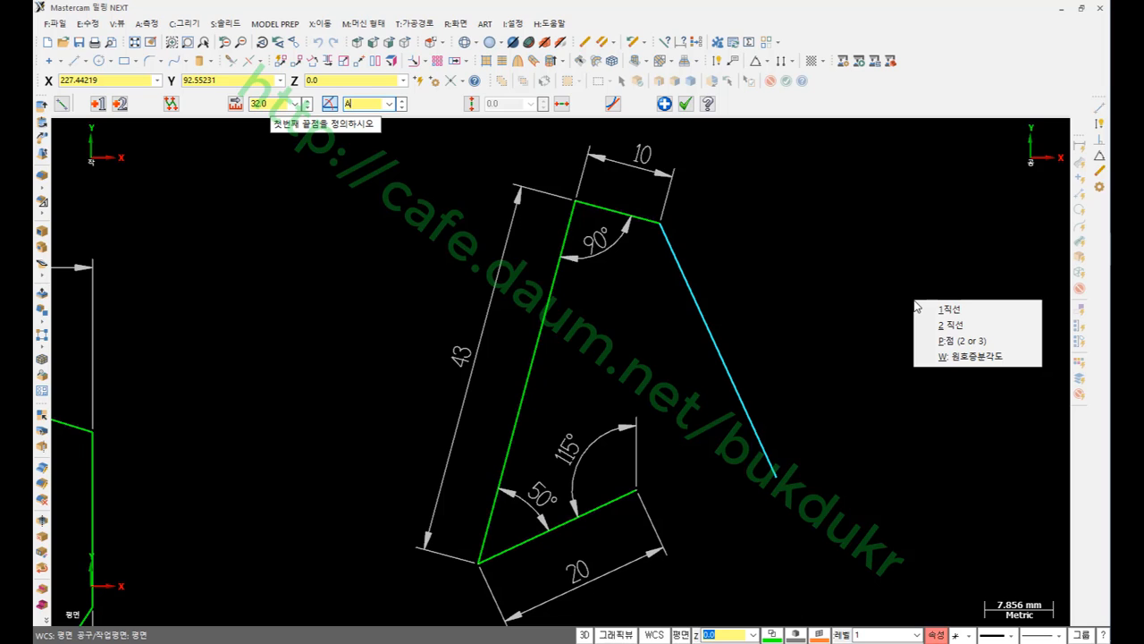
pyautogui.click(966, 343)
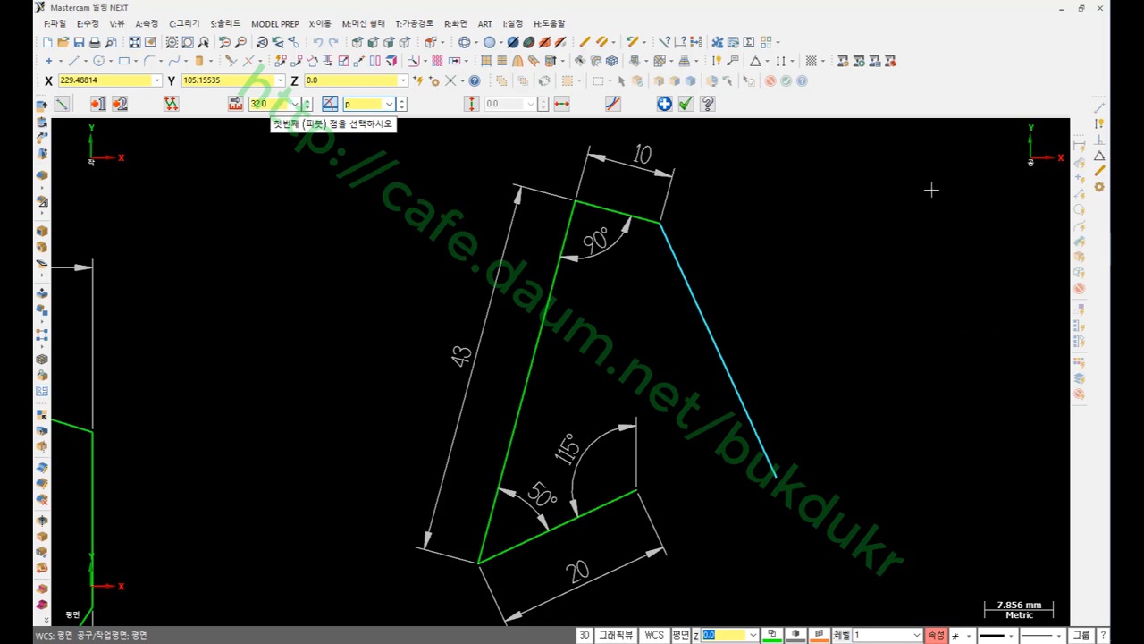
pyautogui.click(662, 224)
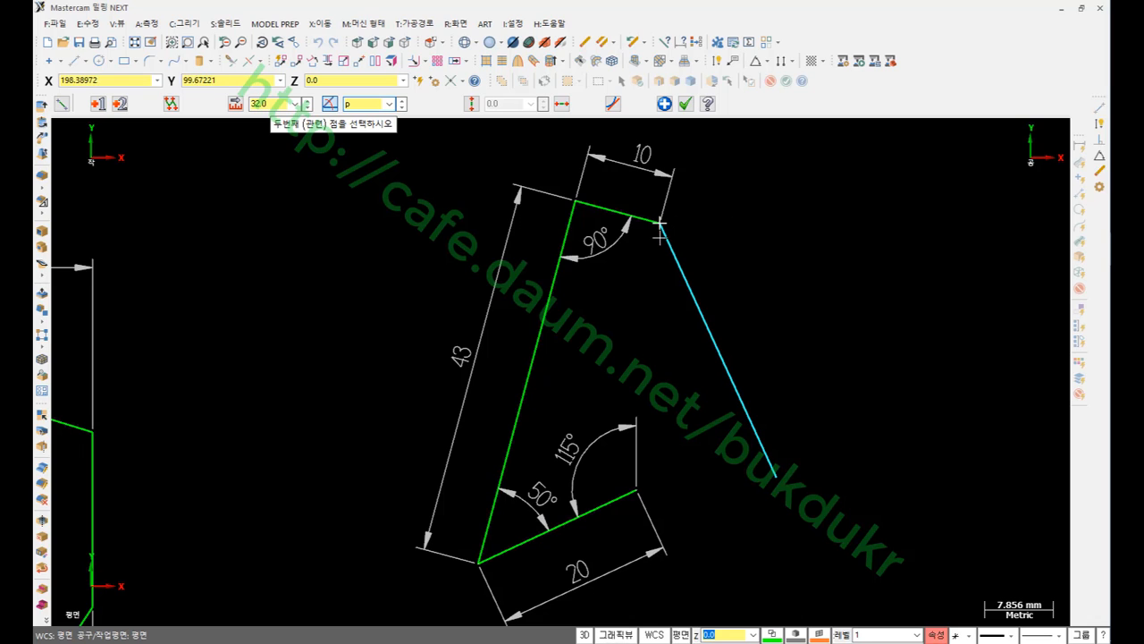
pyautogui.click(575, 201)
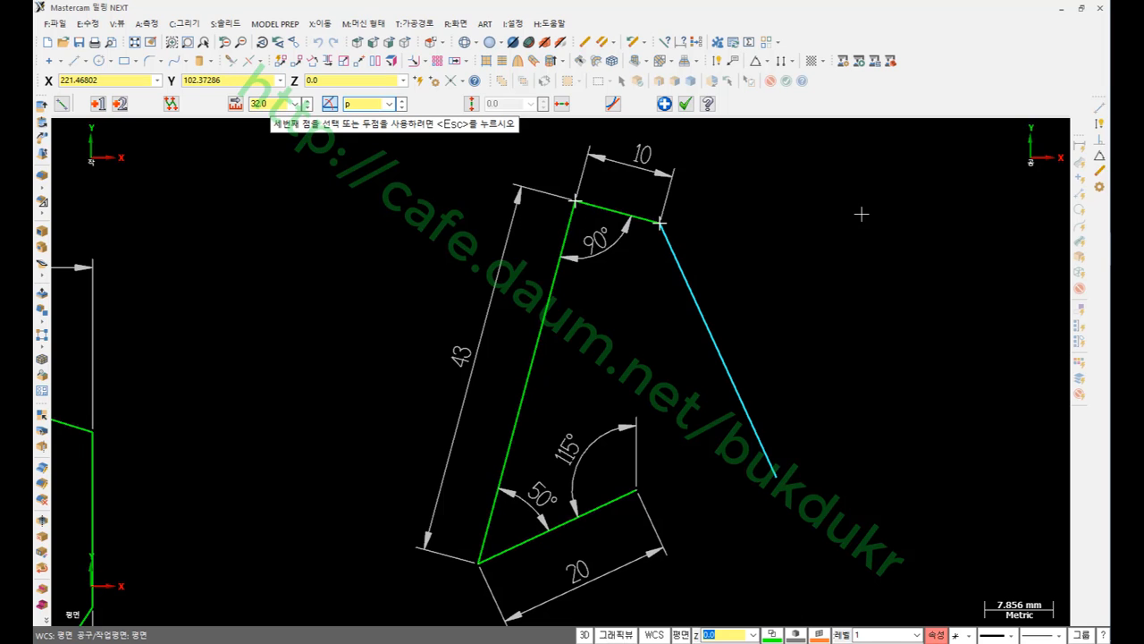
pyautogui.press('Escape')
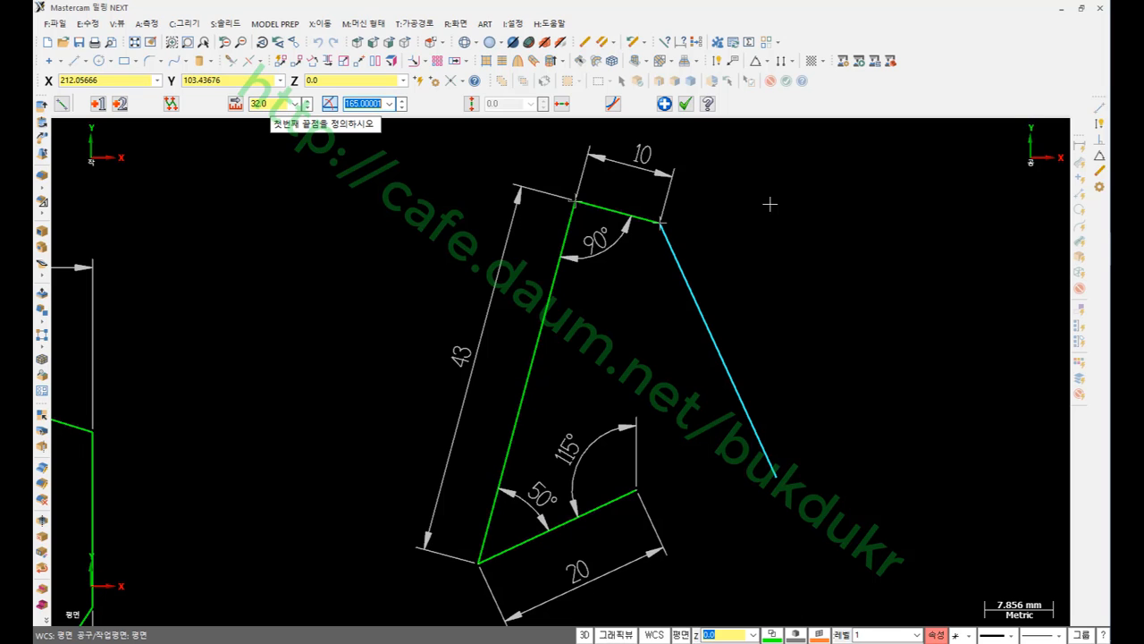
pyautogui.write('165+135')
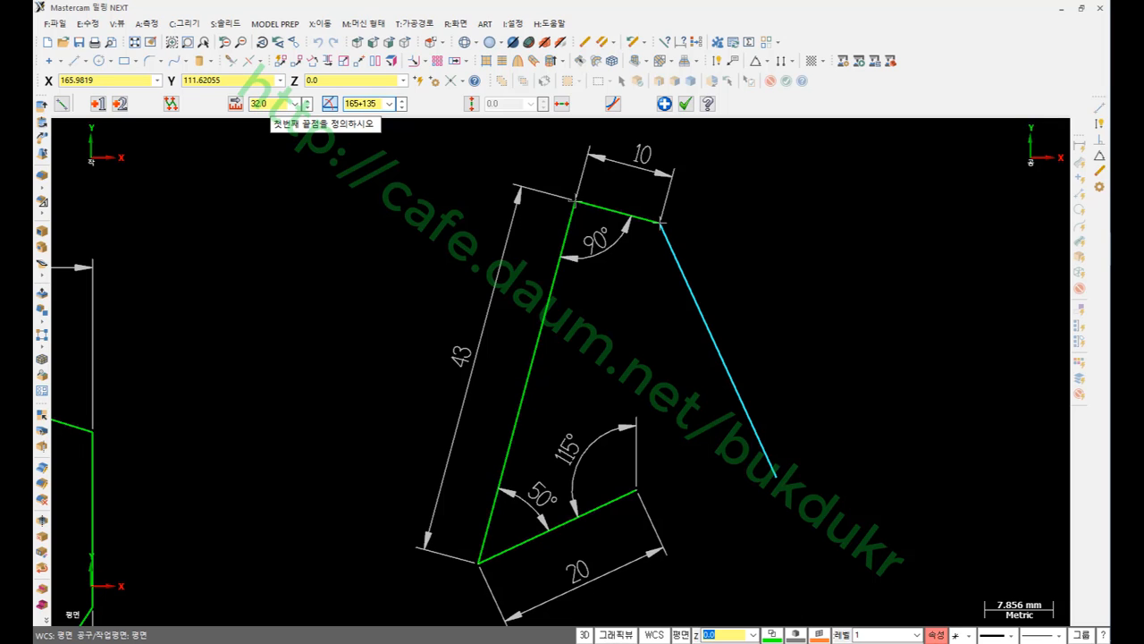
pyautogui.press('Return')
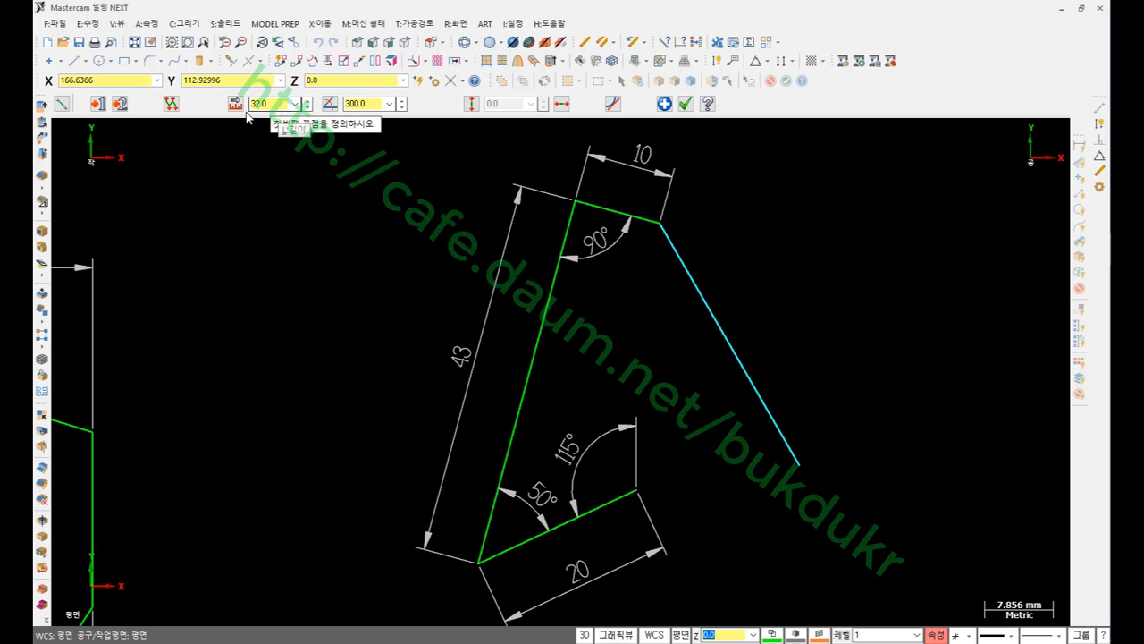
pyautogui.click(685, 104)
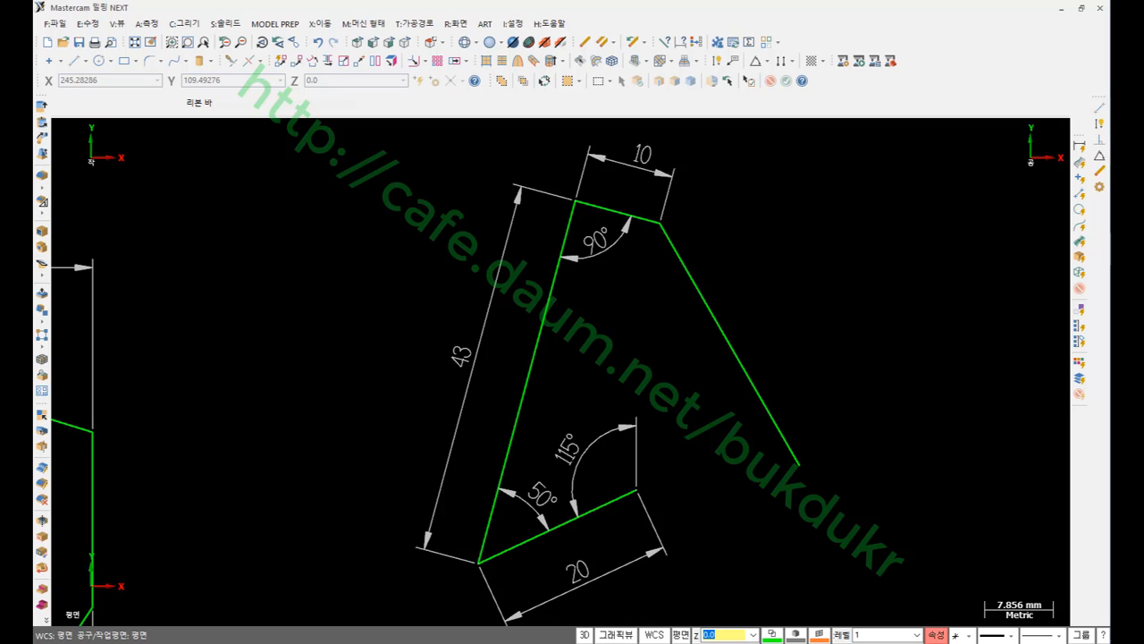
# Close the polygon with a line from the 20 mm side's free endpoint to the 32 mm side's lower endpoint.
pyautogui.click(1102, 109)
pyautogui.click(636, 489)
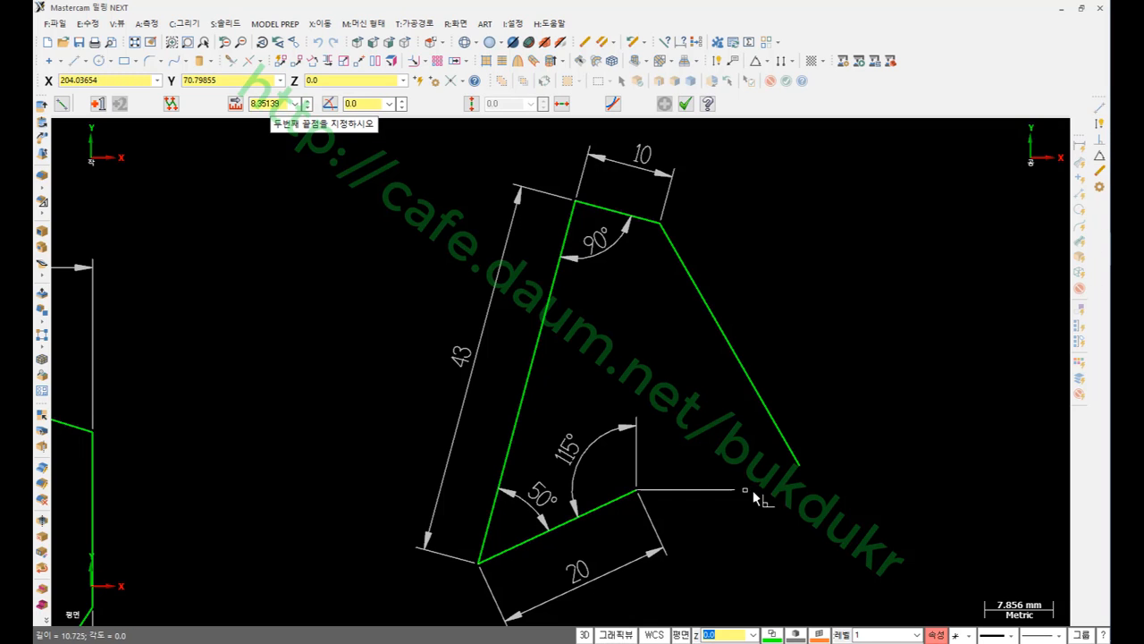
pyautogui.click(799, 465)
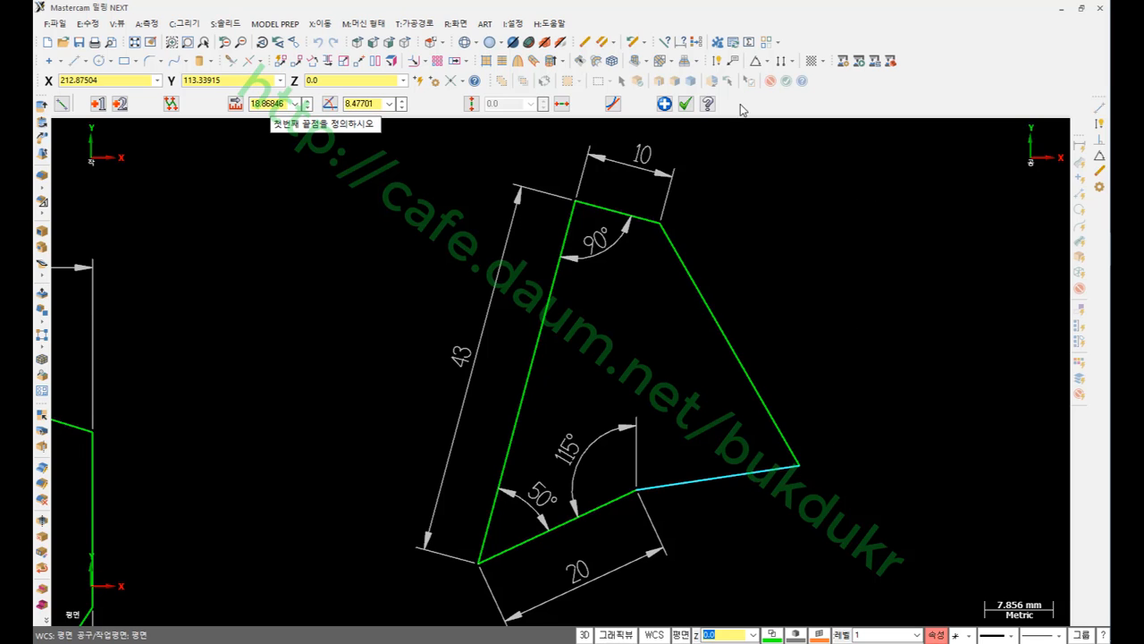
pyautogui.click(685, 103)
# Dimension the 32 mm side's length outside the polygon and its inner angle to the 10 mm side.
pyautogui.scroll(-1, 774, 391)
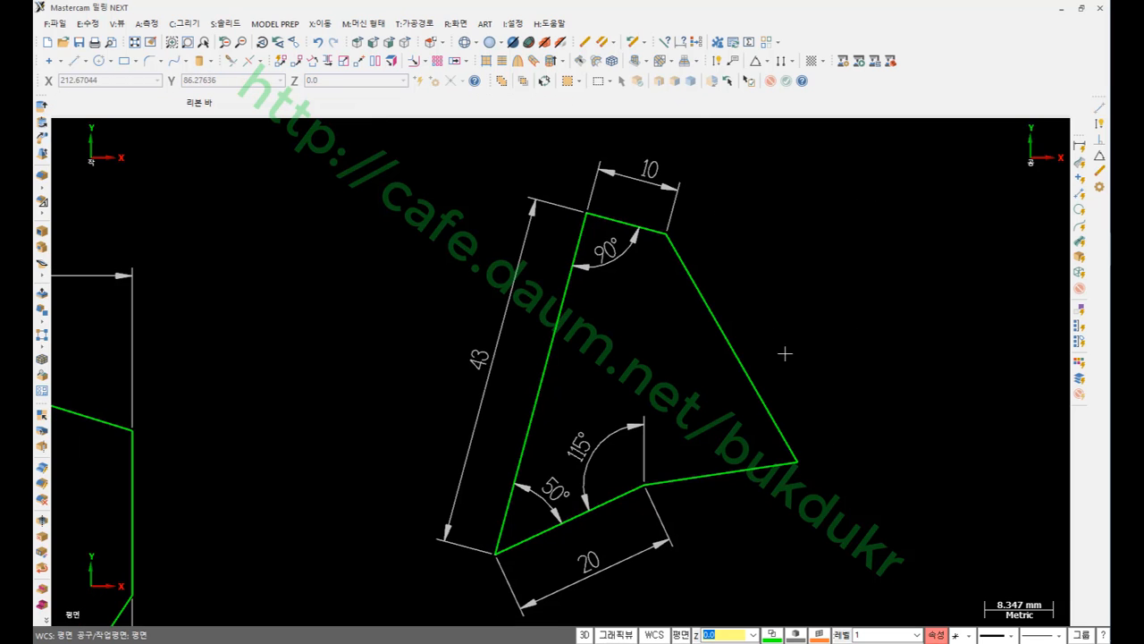
pyautogui.click(716, 60)
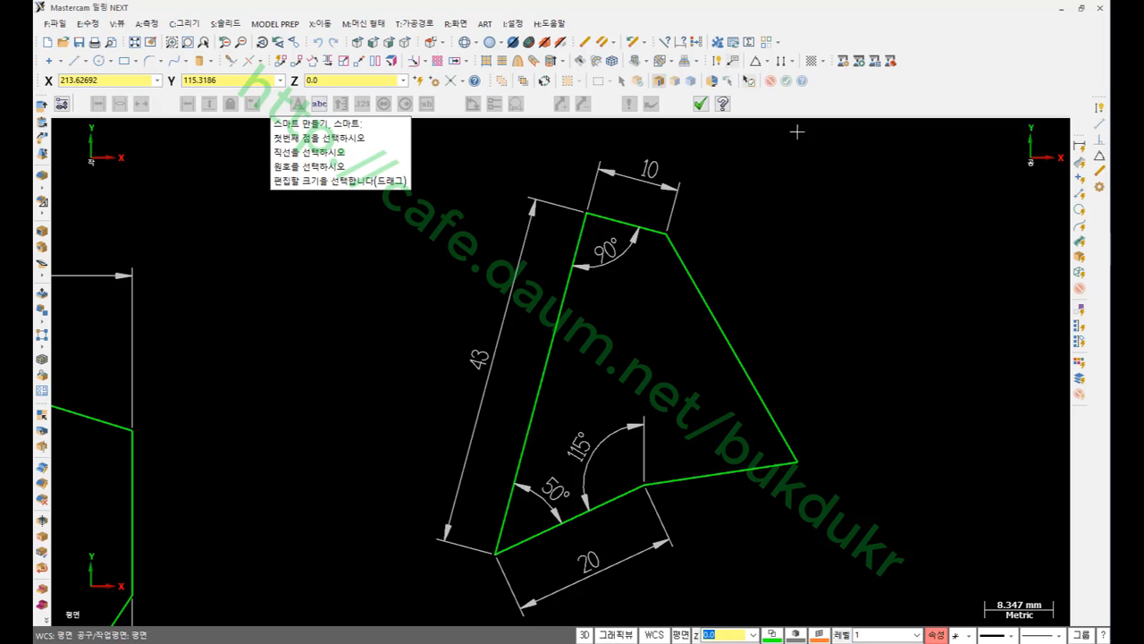
pyautogui.click(700, 285)
pyautogui.click(800, 326)
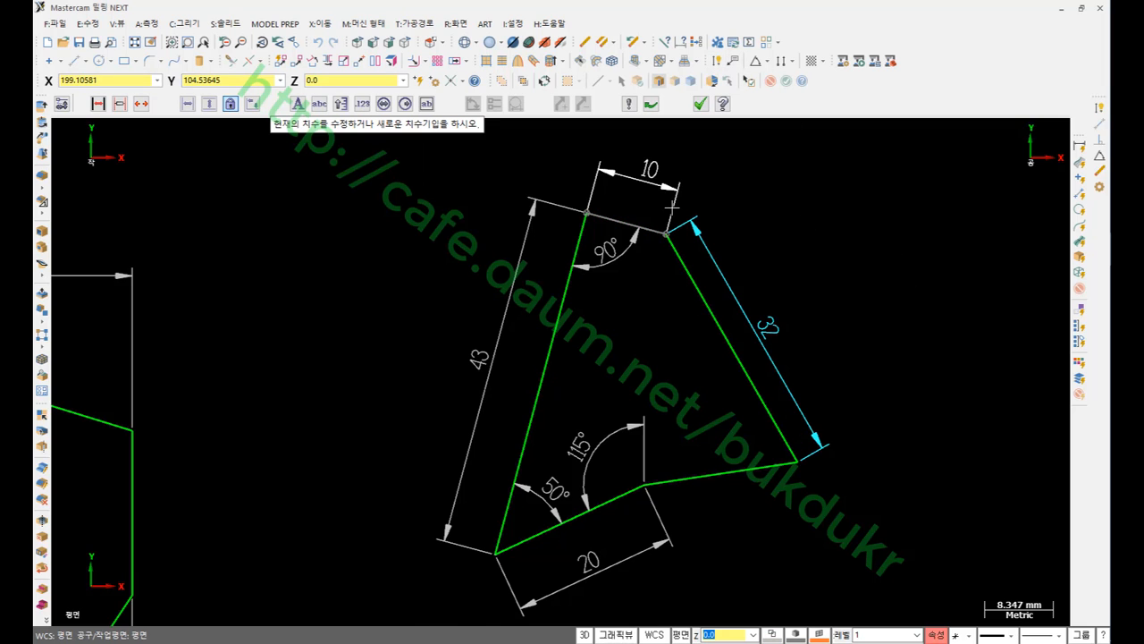
pyautogui.scroll(1, 670, 207)
pyautogui.click(670, 244)
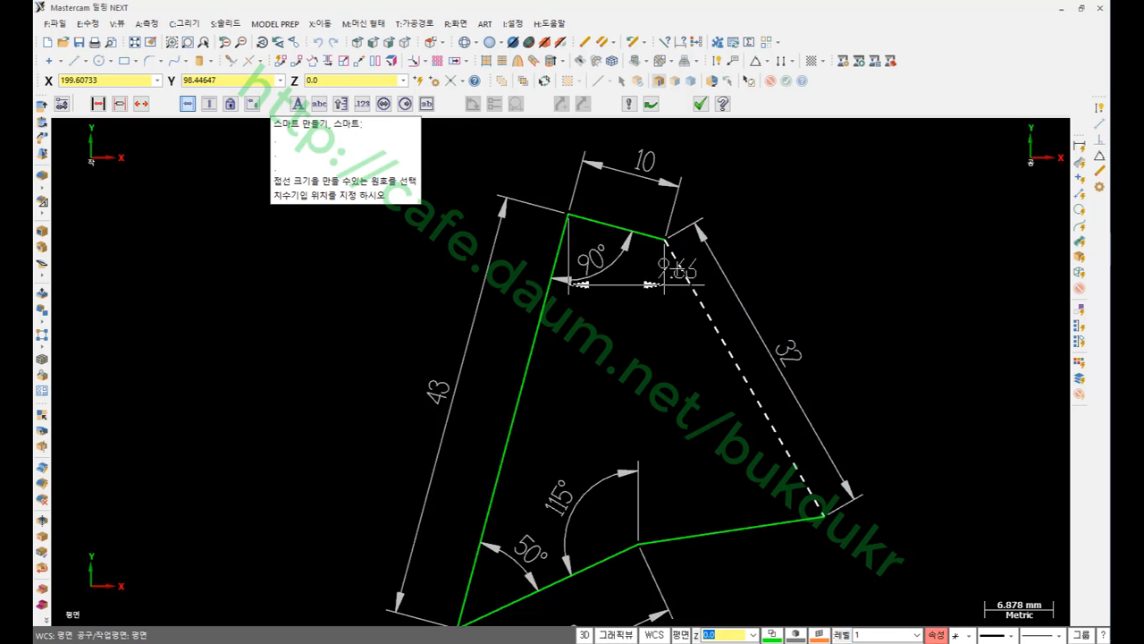
pyautogui.click(619, 226)
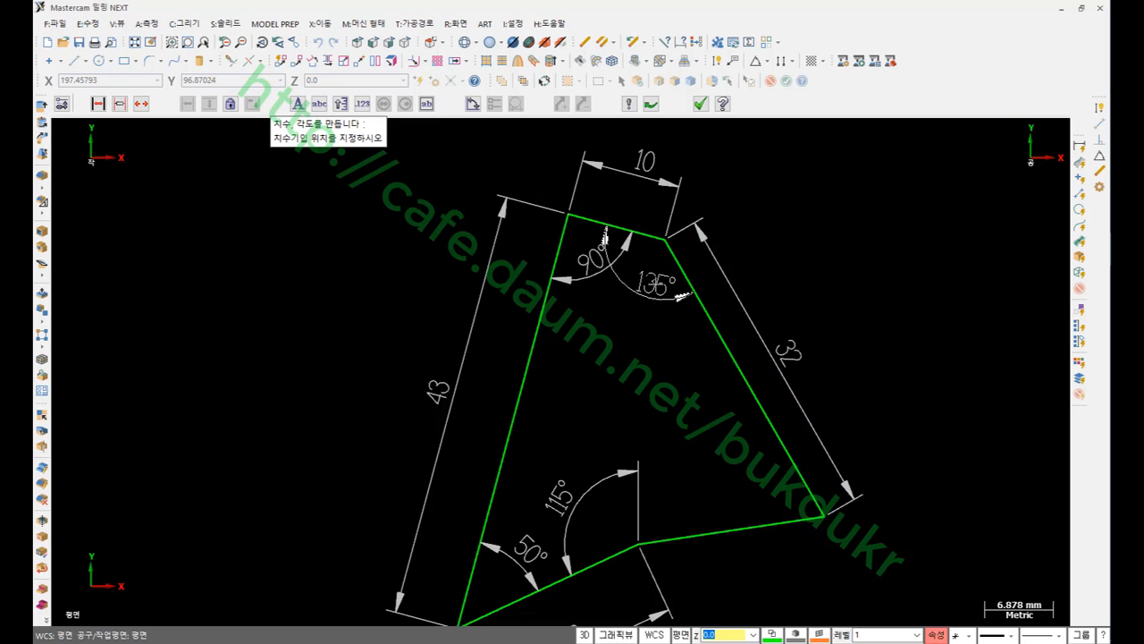
pyautogui.click(658, 284)
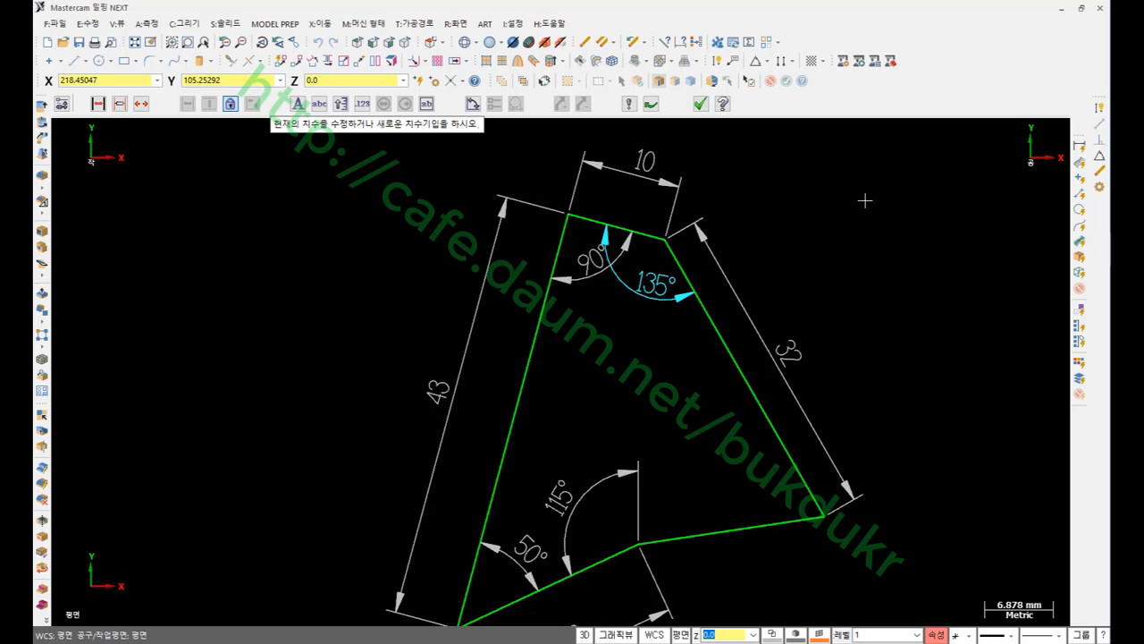
pyautogui.scroll(-1, 864, 197)
pyautogui.click(701, 104)
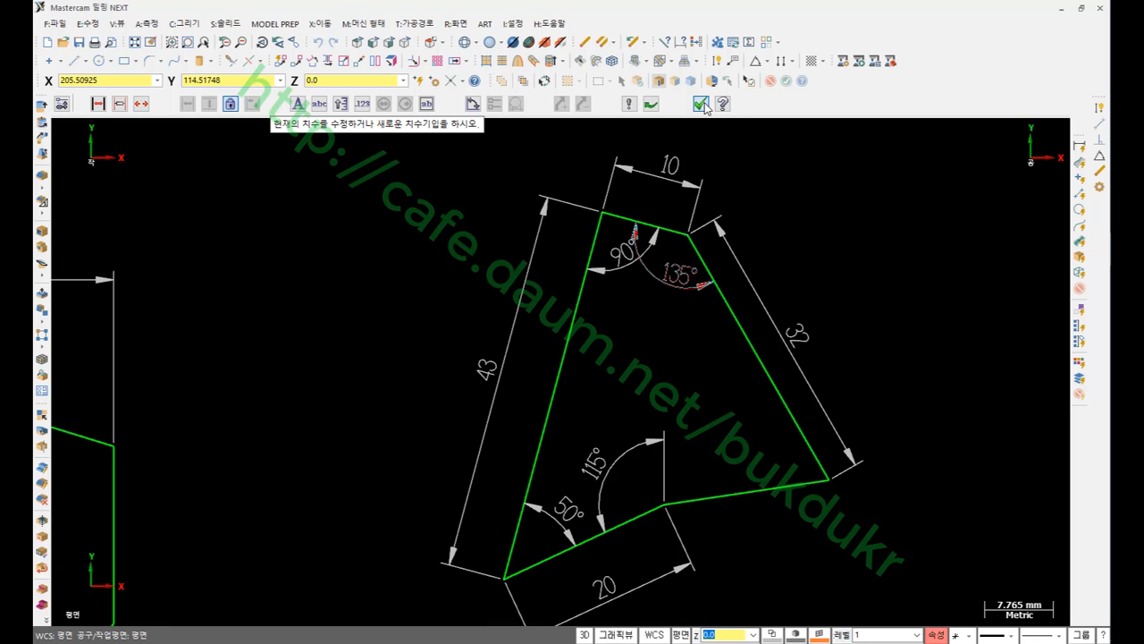
# Sketch a horizontal line about 40 mm long across the lower part of the polygon.
pyautogui.scroll(-1, 860, 207)
pyautogui.scroll(-1, 866, 197)
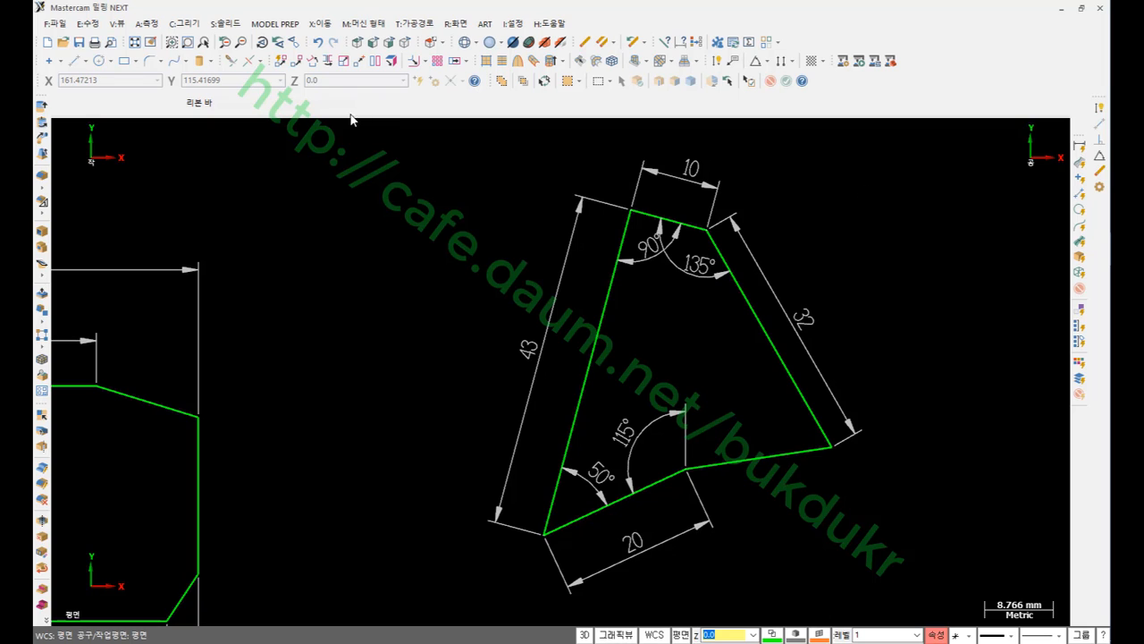
pyautogui.click(75, 63)
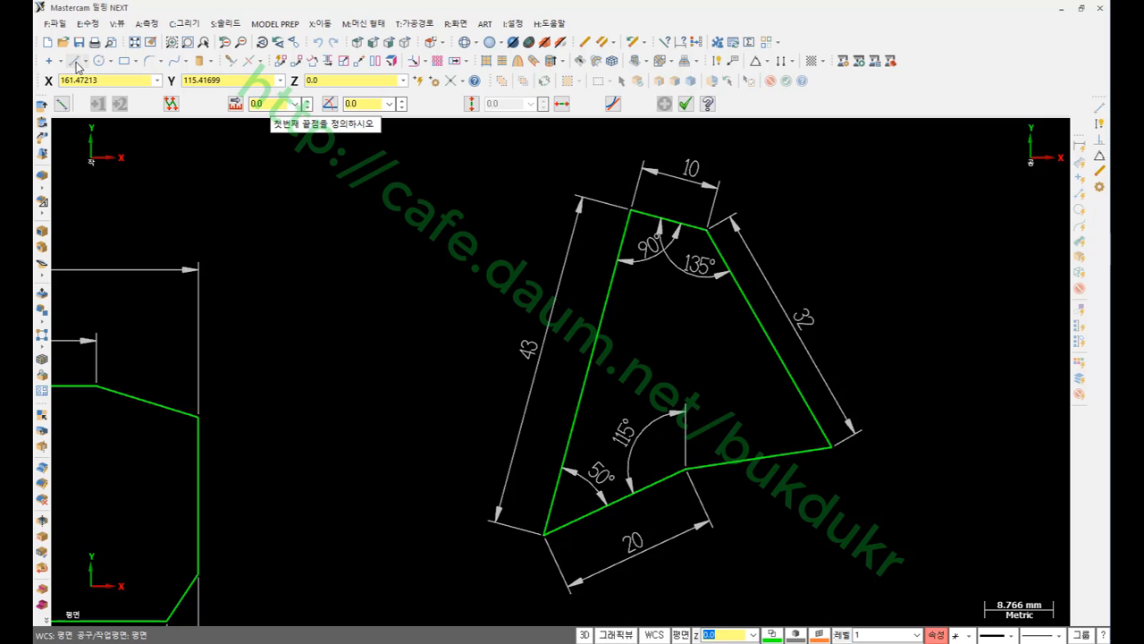
pyautogui.click(562, 106)
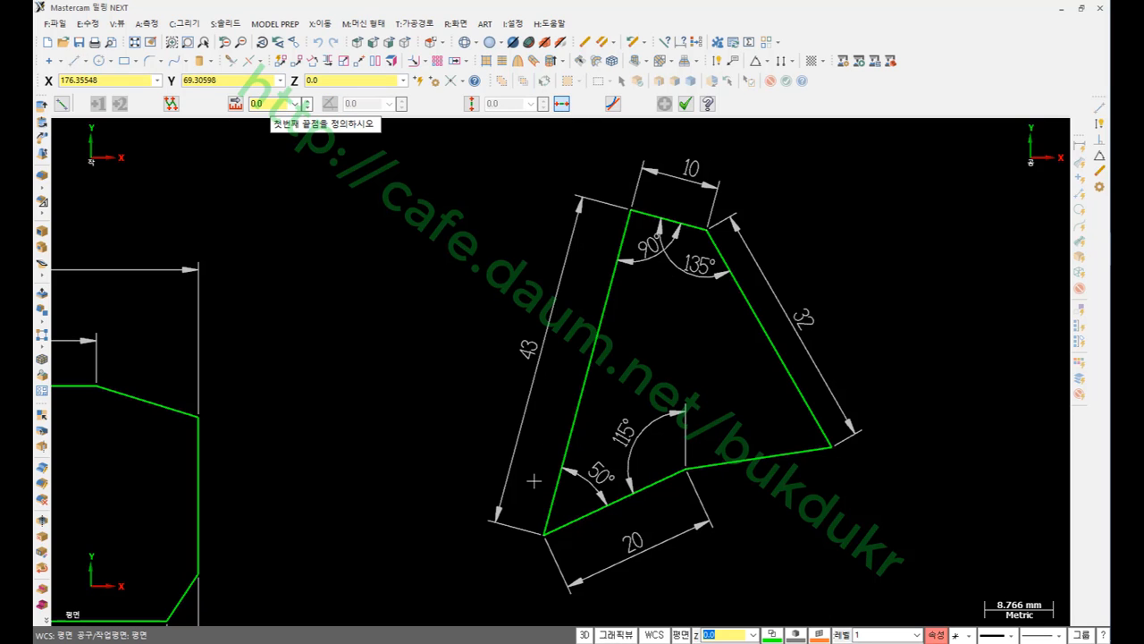
pyautogui.click(527, 476)
pyautogui.click(843, 497)
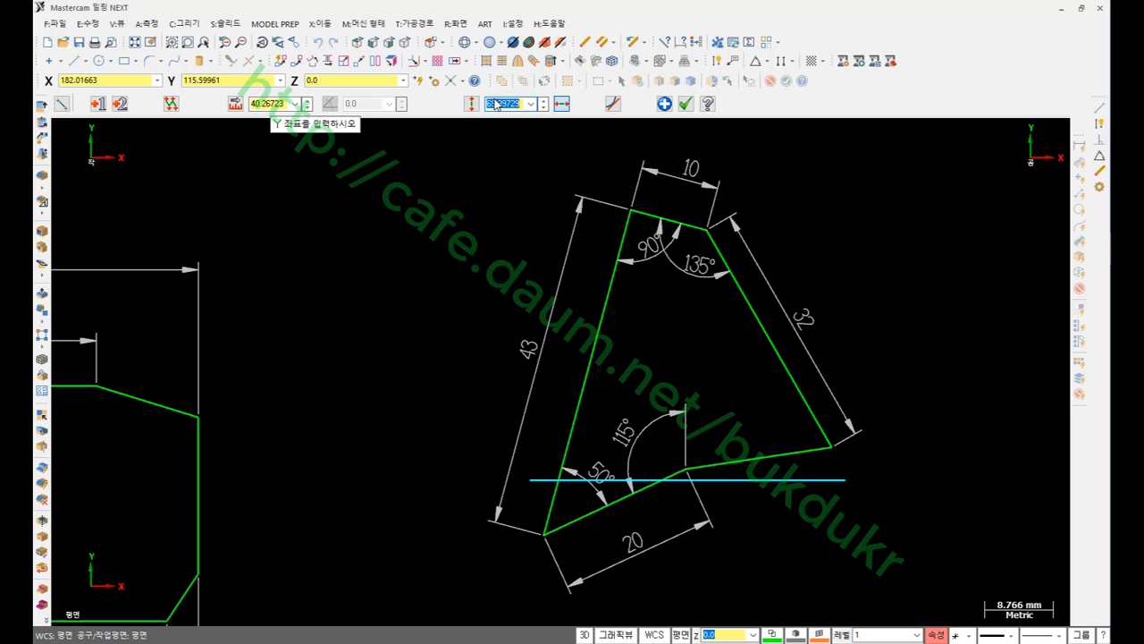
# Set the horizontal line's Y coordinate from the vertex where the 20 mm side meets the closing side.
pyautogui.write('Y')
pyautogui.press('Return')
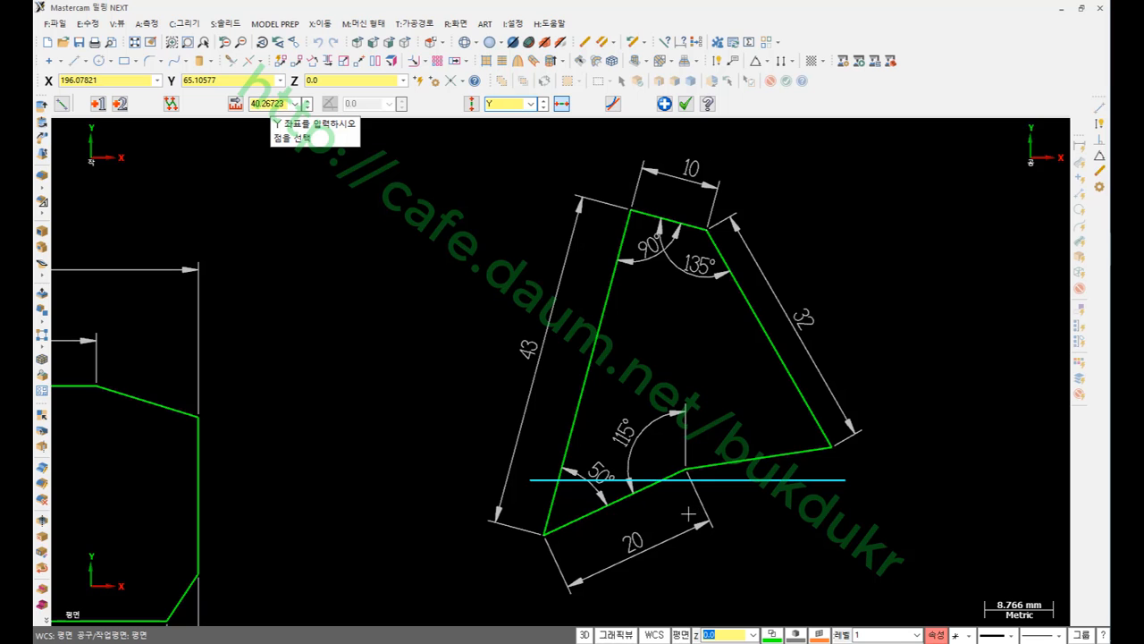
pyautogui.scroll(1, 691, 515)
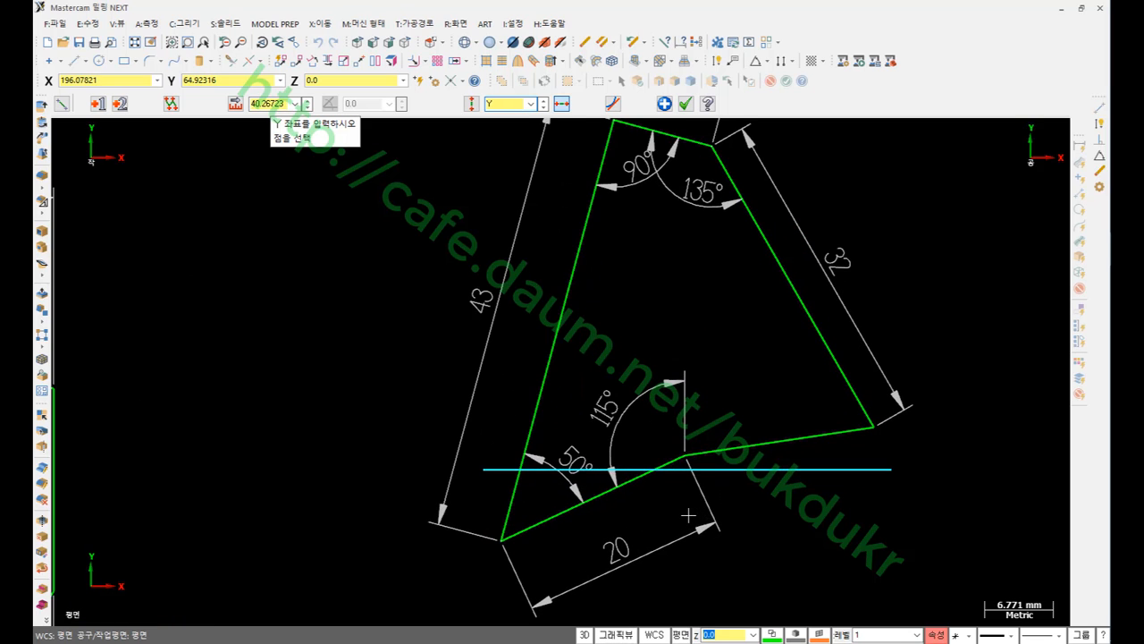
pyautogui.click(686, 458)
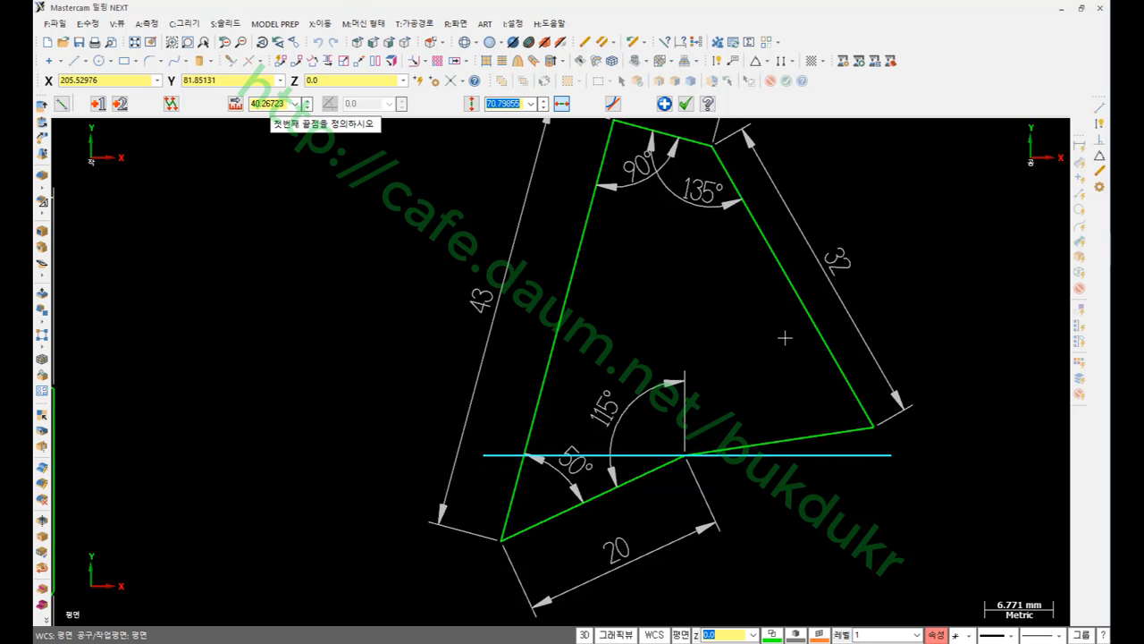
# Sketch a vertical line about 35 mm long near the vertex of the 20 mm side, crossing the horizontal line.
pyautogui.scroll(-1, 735, 395)
pyautogui.scroll(-1, 735, 394)
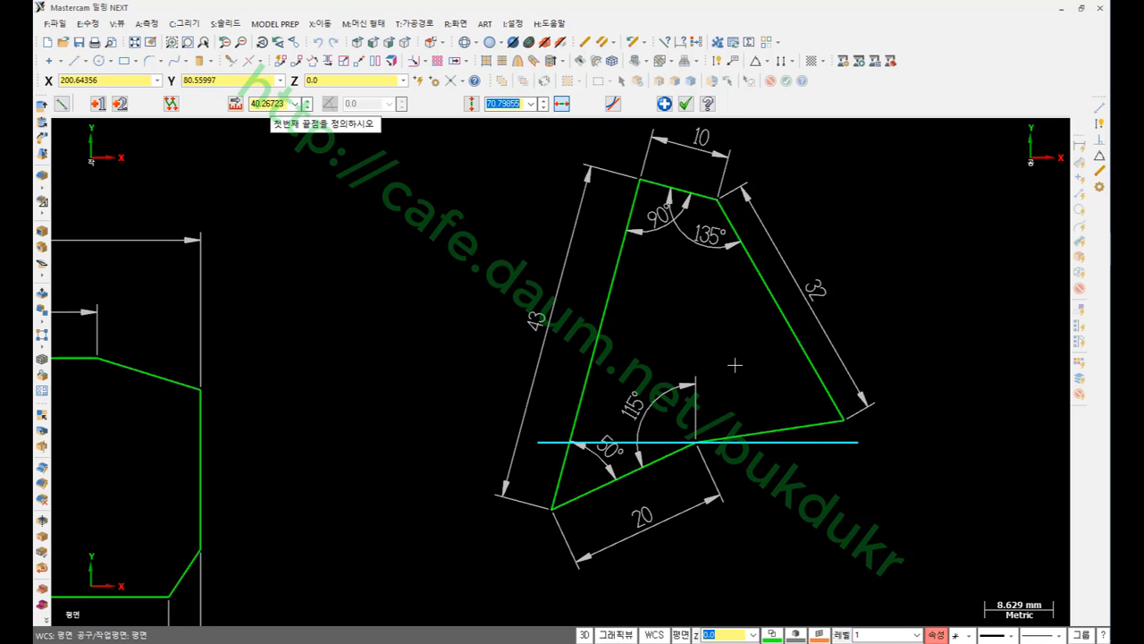
pyautogui.click(708, 270)
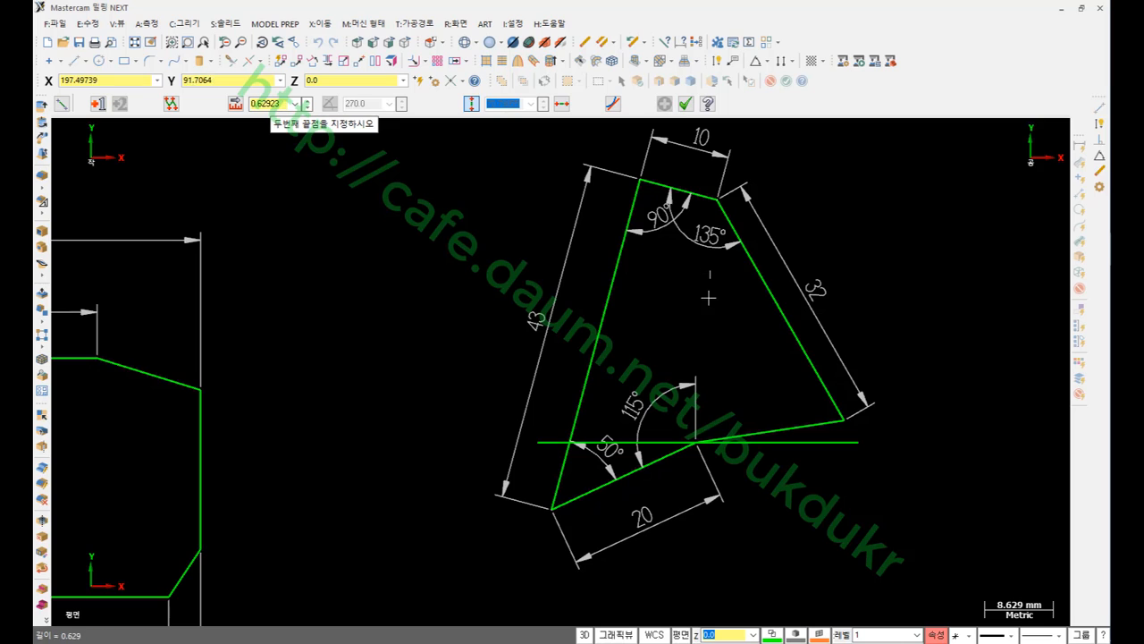
pyautogui.click(714, 546)
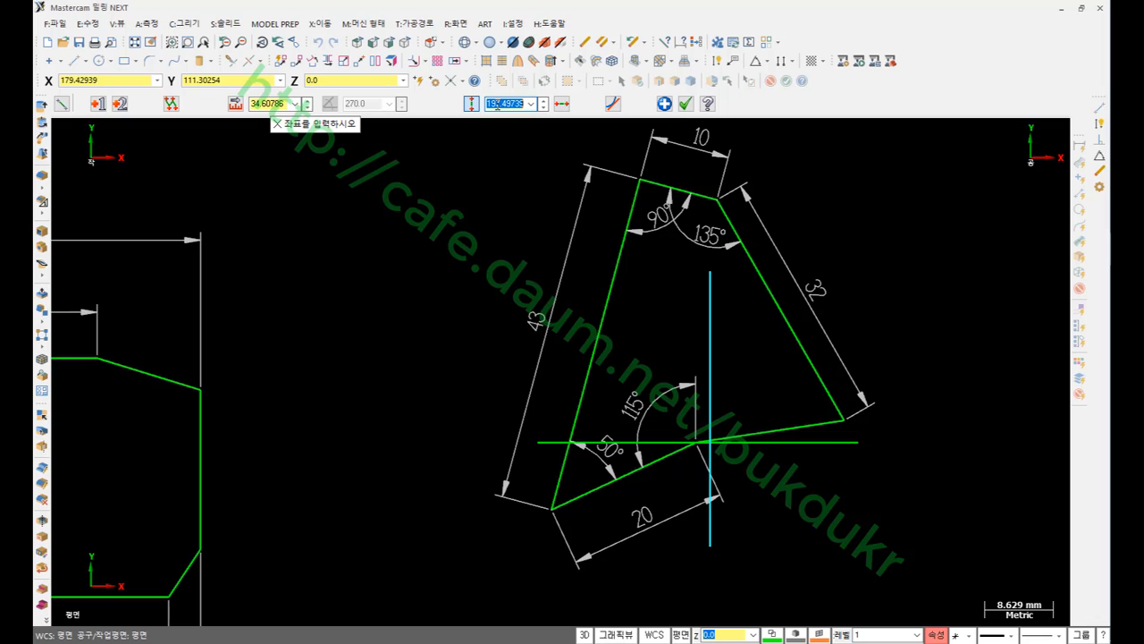
# Set the vertical line's X coordinate from the vertex where the 20 mm side meets the closing side.
pyautogui.press('BackSpace')
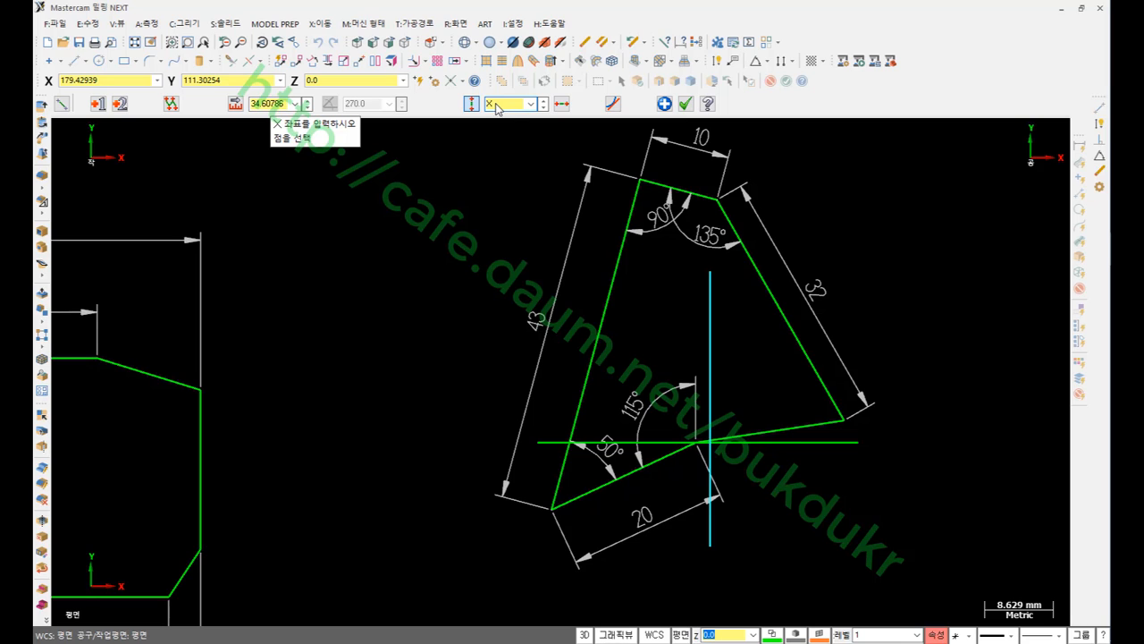
pyautogui.click(696, 442)
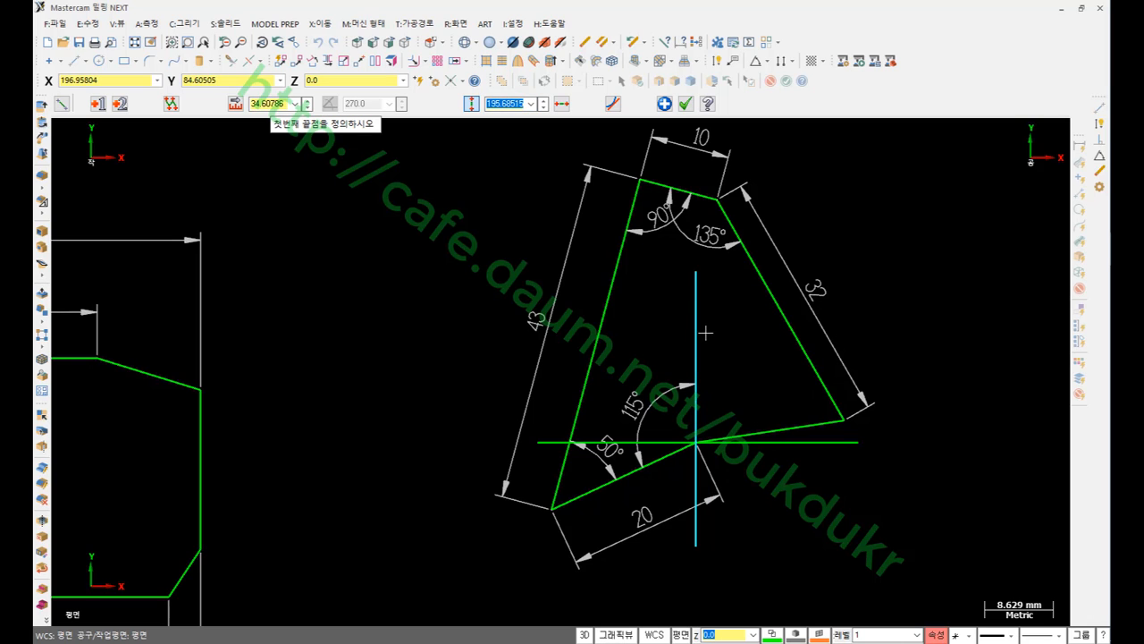
pyautogui.click(685, 104)
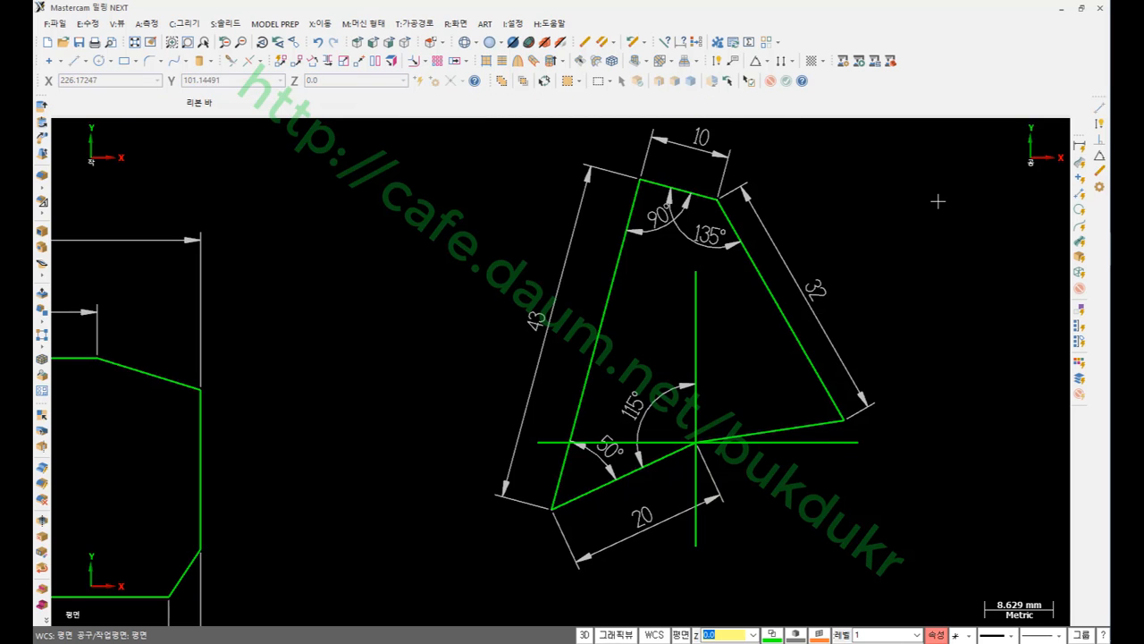
# Change the attributes of the horizontal and vertical lines through the 115° vertex to red colour 12 and a dash-dot centre line style.
pyautogui.click(826, 442)
pyautogui.click(696, 335)
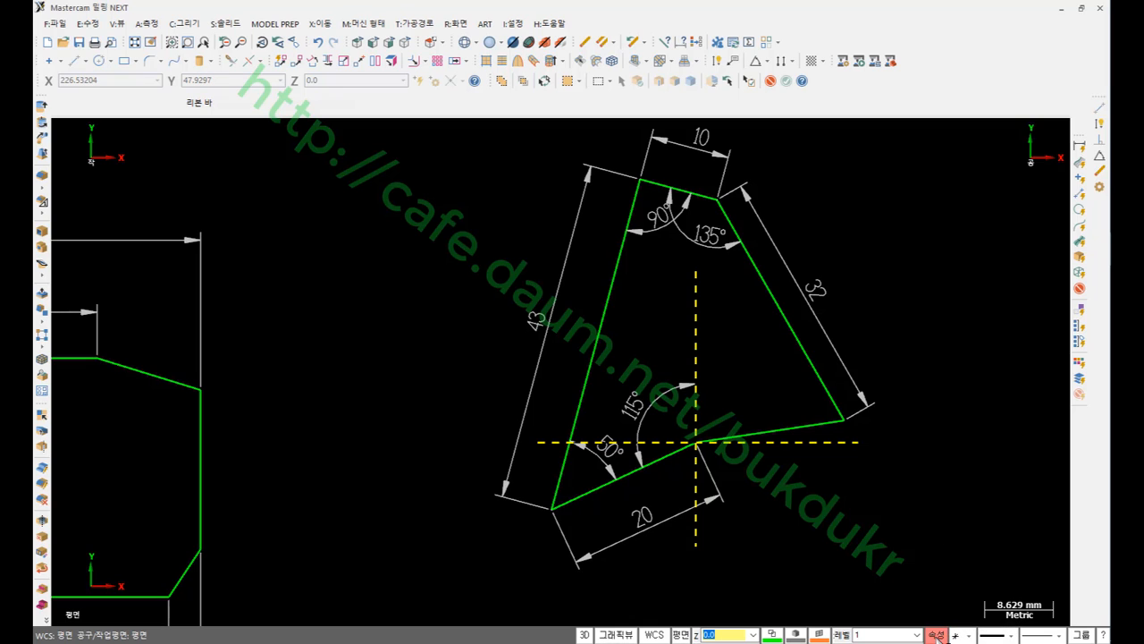
pyautogui.click(936, 637)
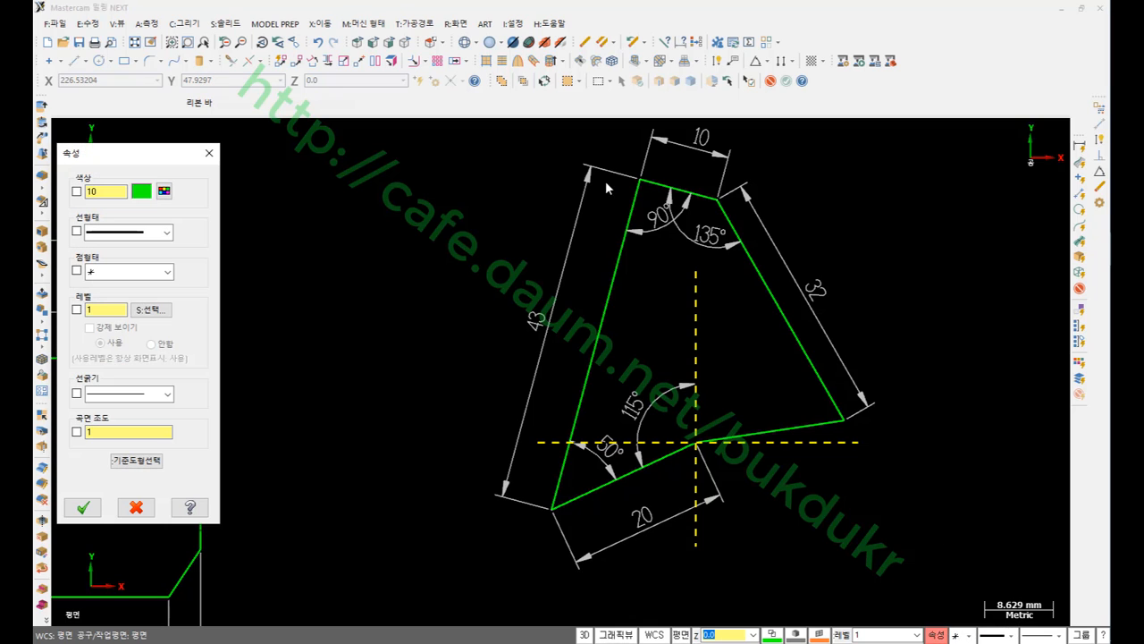
pyautogui.click(164, 191)
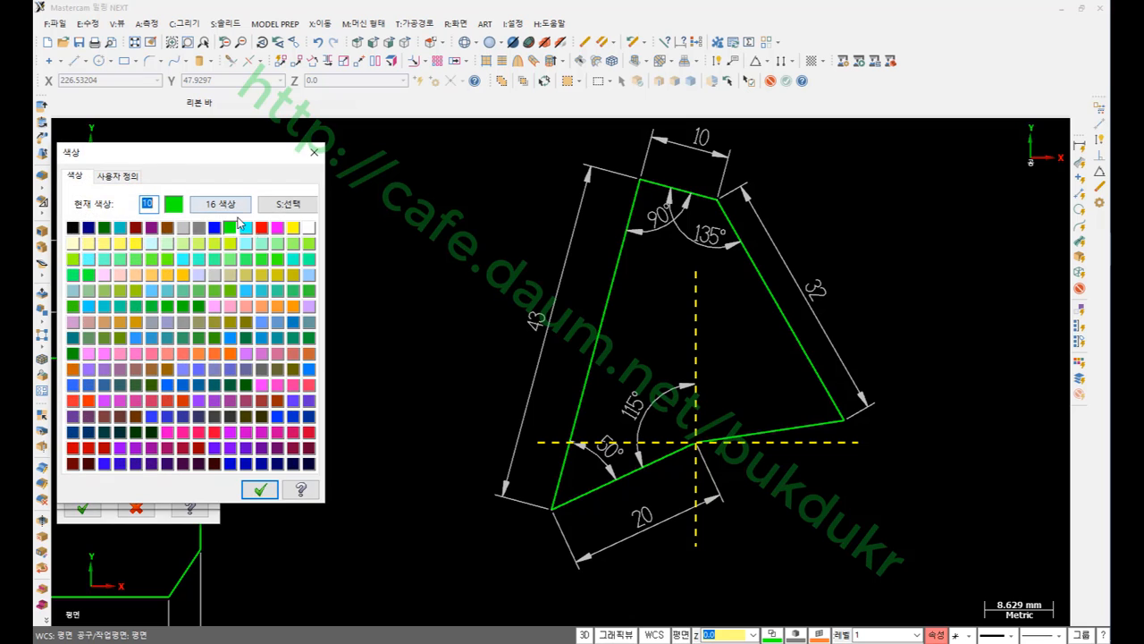
pyautogui.click(261, 232)
pyautogui.click(259, 489)
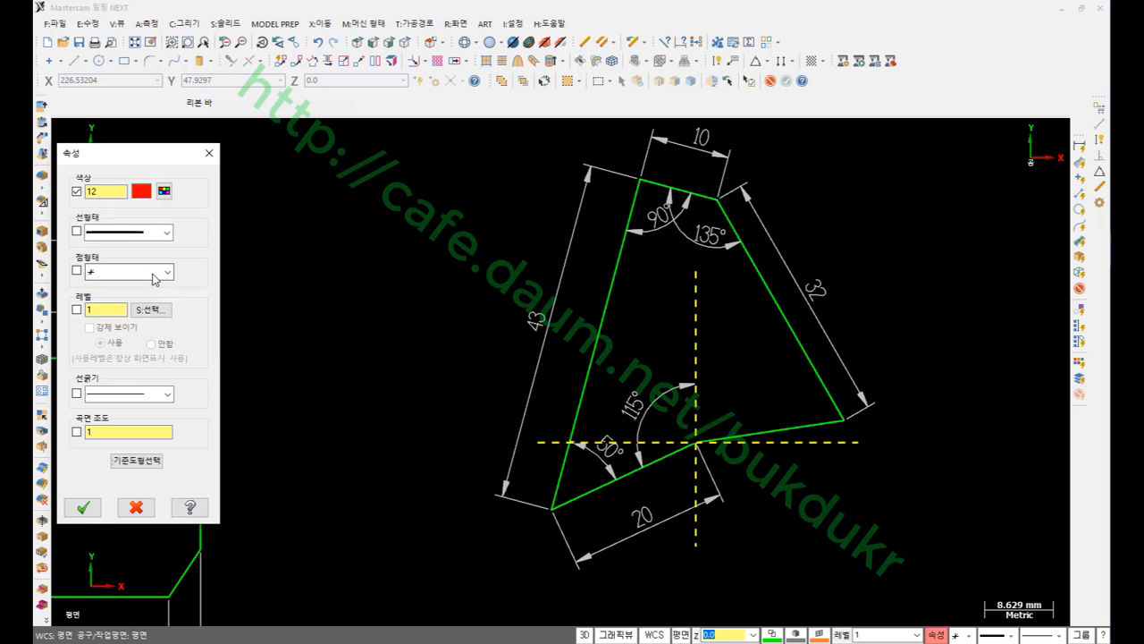
pyautogui.click(132, 236)
pyautogui.click(134, 273)
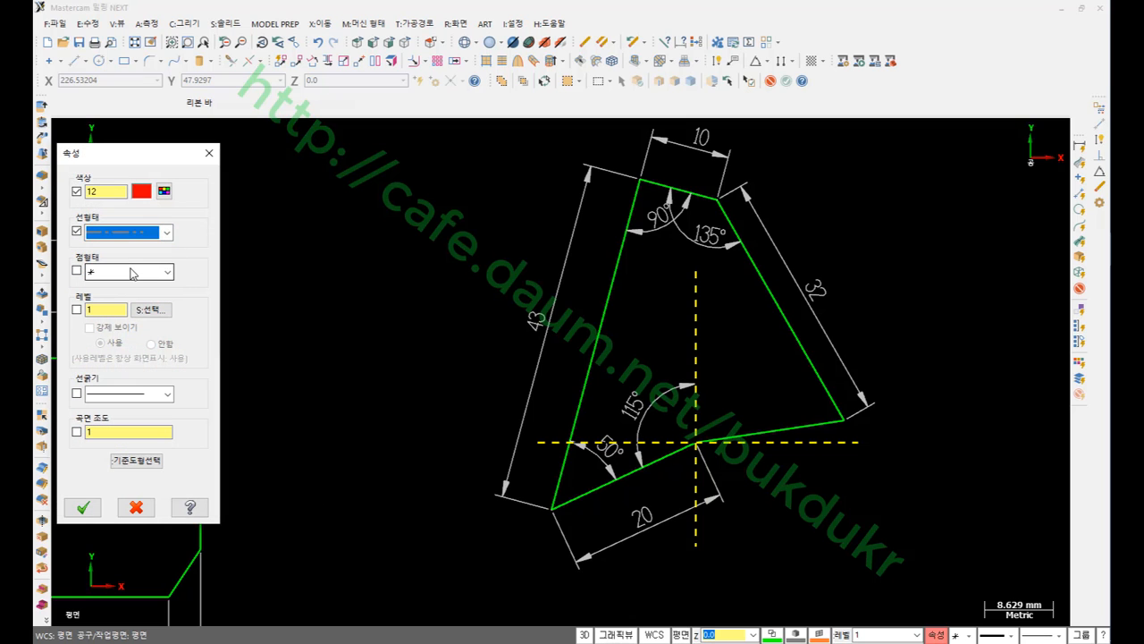
# Apply colour 12, the centre-line linetype and the thin line width to the two dashed axis lines.
pyautogui.click(77, 393)
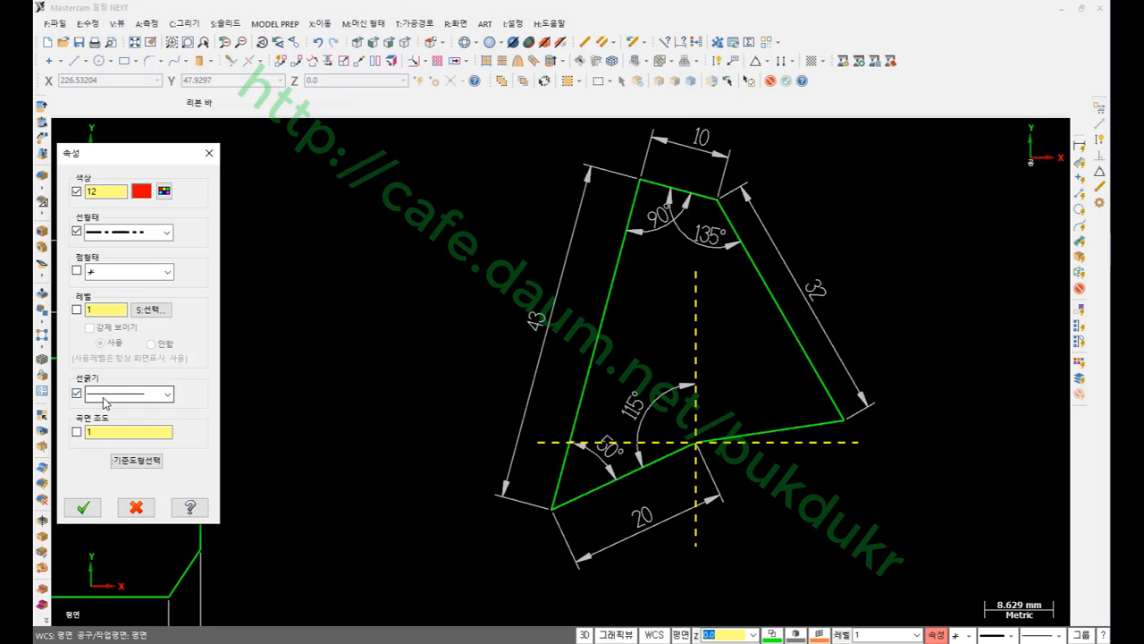
pyautogui.click(90, 510)
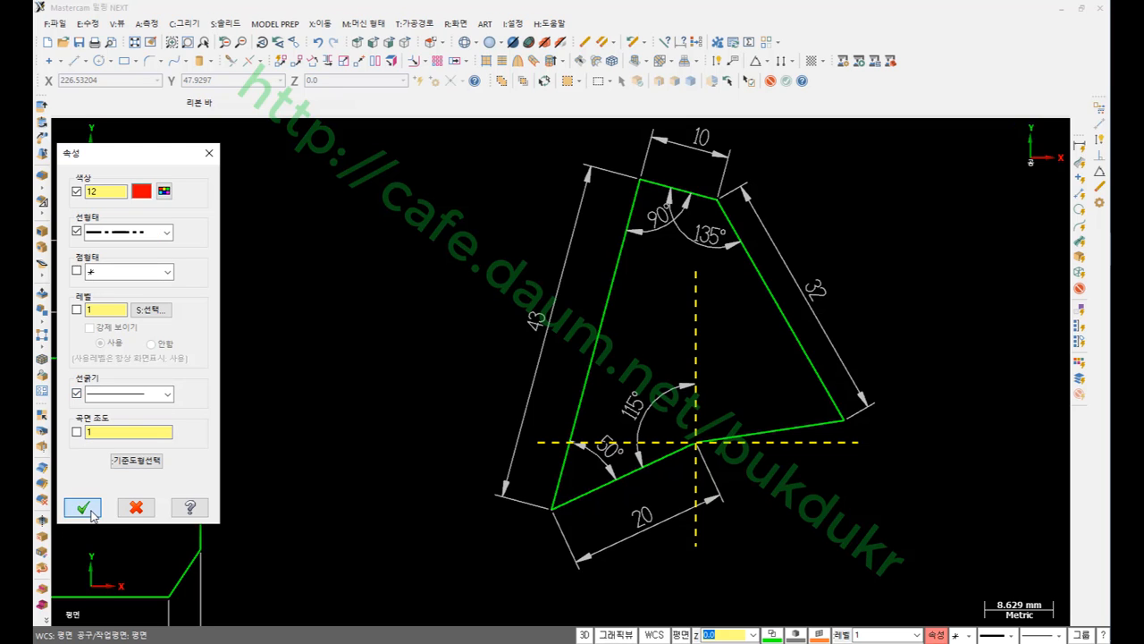
pyautogui.scroll(1, 888, 232)
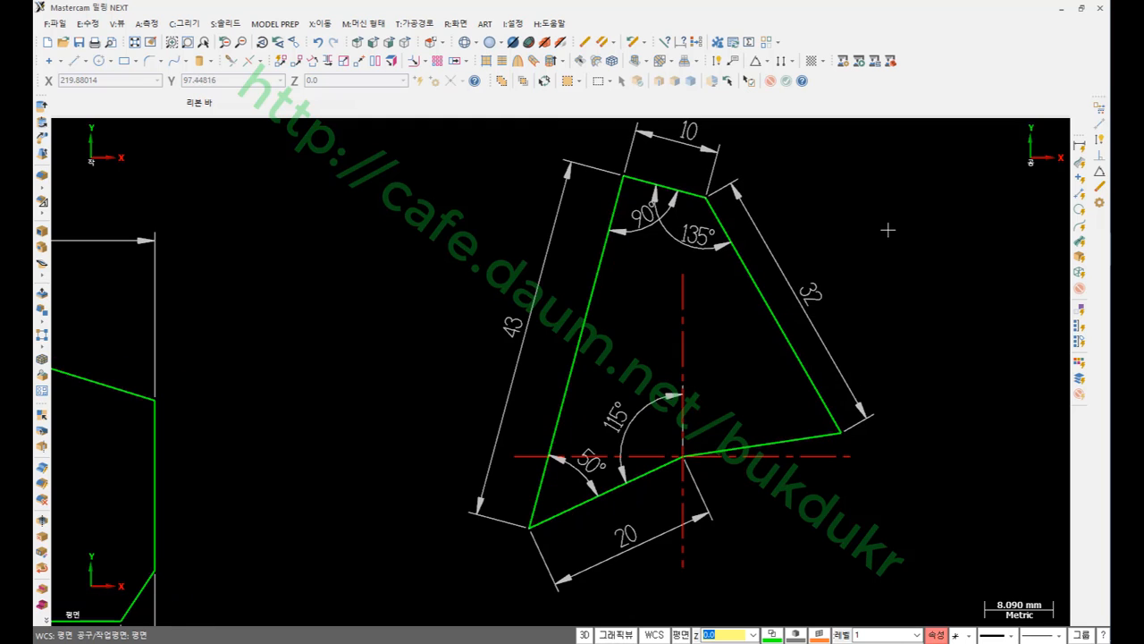
pyautogui.moveTo(876, 254); pyautogui.dragTo(812, 258, button='middle')
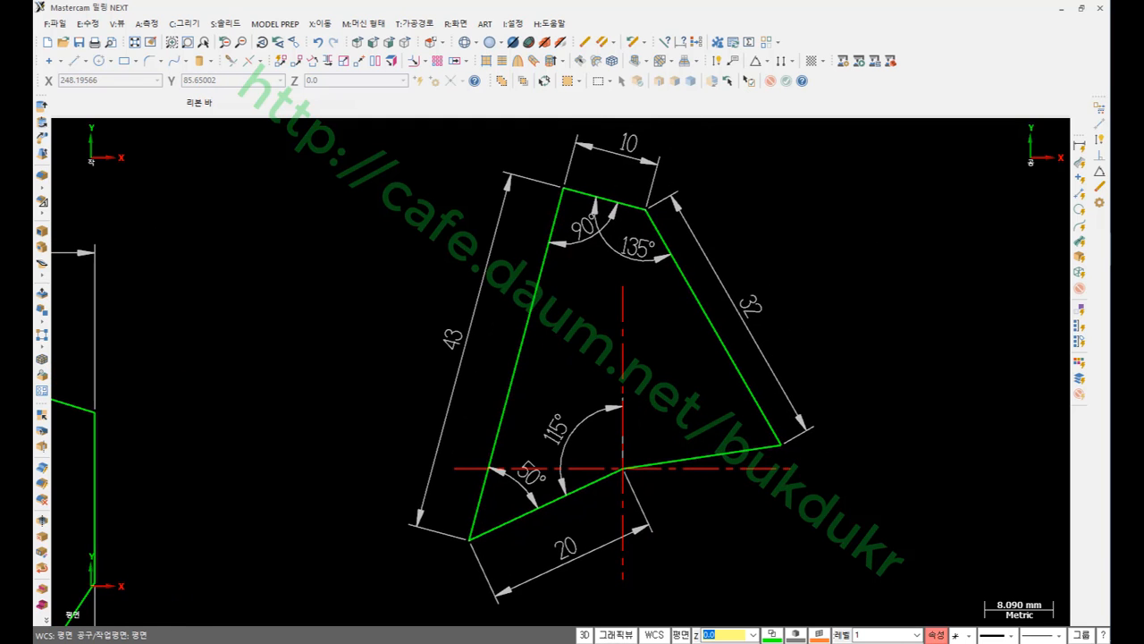
# Switch to the PDF drawing and mark up the 14 mm edge and lower 90° notch, noting a half-width of 8.
pyautogui.hotkey('alt', 'Tab')
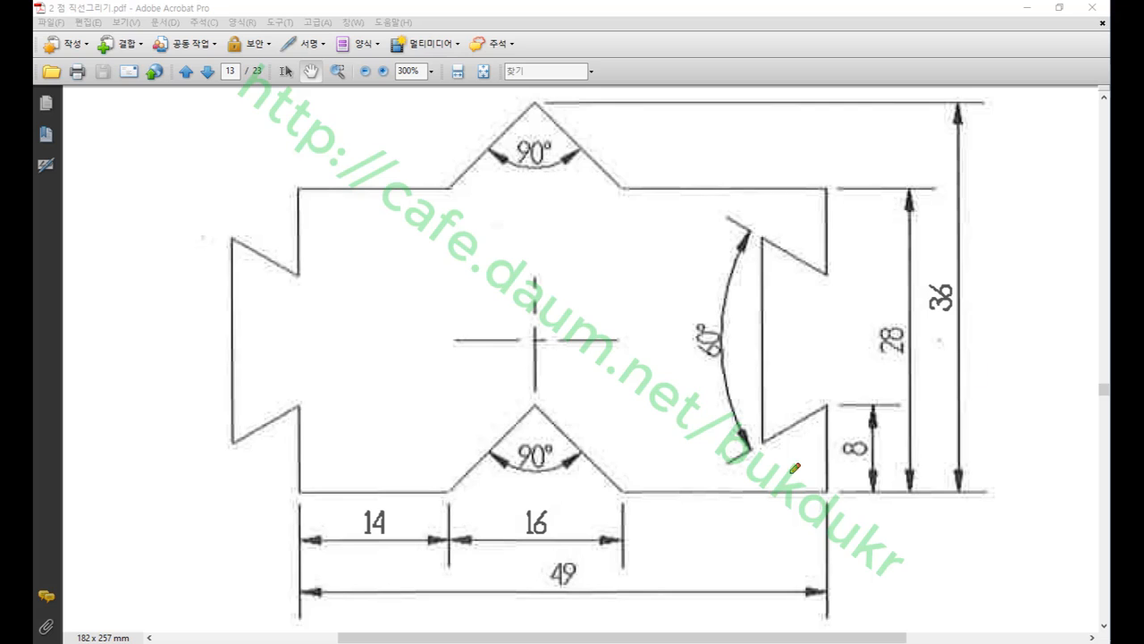
pyautogui.moveTo(304, 487)
pyautogui.mouseDown()
pyautogui.moveTo(301, 498)
pyautogui.moveTo(450, 489)
pyautogui.moveTo(529, 408)
pyautogui.mouseUp()
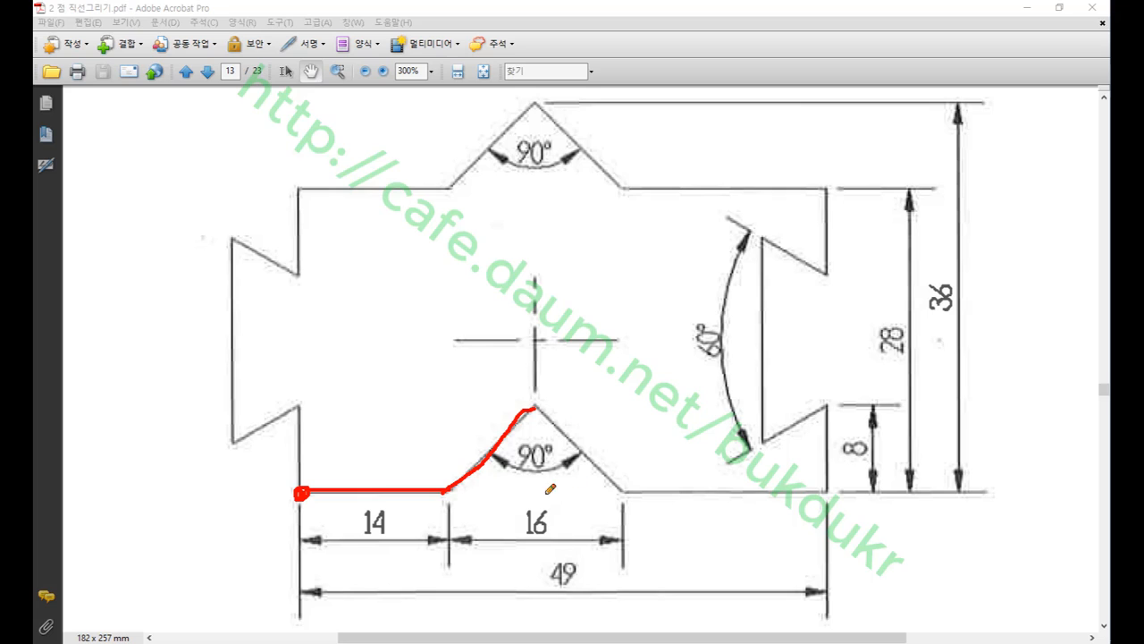
pyautogui.moveTo(533, 409); pyautogui.dragTo(527, 572)
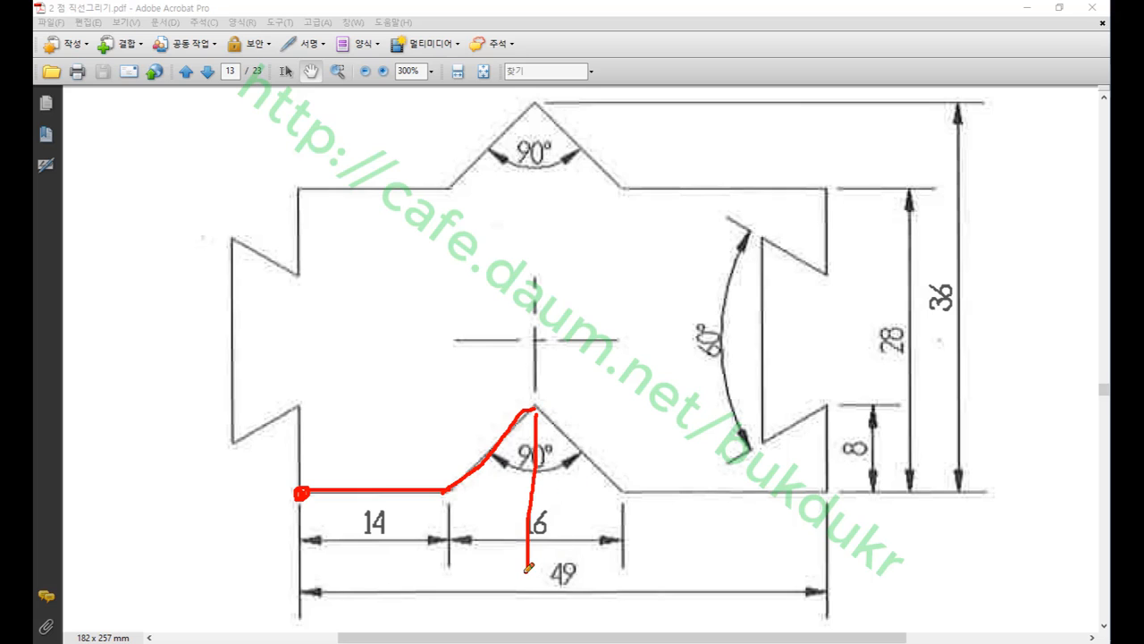
pyautogui.moveTo(491, 513)
pyautogui.mouseDown()
pyautogui.moveTo(481, 520)
pyautogui.moveTo(498, 535)
pyautogui.moveTo(491, 520)
pyautogui.mouseUp()
pyautogui.moveTo(448, 489); pyautogui.dragTo(630, 482)
pyautogui.moveTo(479, 471)
pyautogui.mouseDown()
pyautogui.moveTo(484, 487)
pyautogui.moveTo(511, 485)
pyautogui.mouseUp()
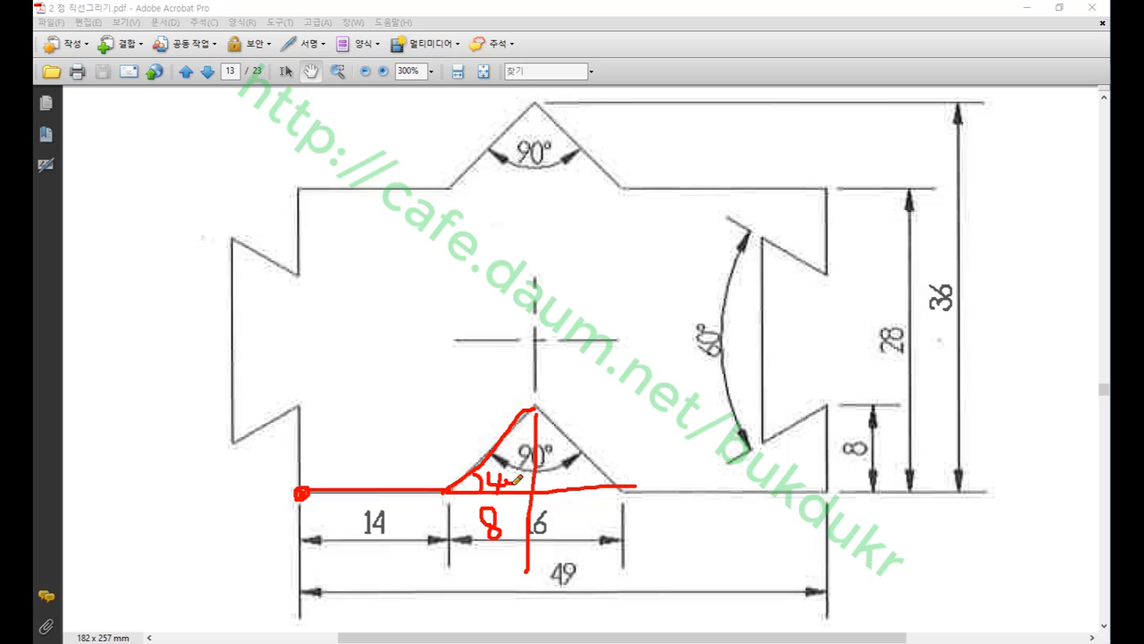
pyautogui.moveTo(519, 425); pyautogui.dragTo(535, 416)
pyautogui.moveTo(450, 488)
pyautogui.mouseDown()
pyautogui.moveTo(536, 485)
pyautogui.moveTo(536, 399)
pyautogui.mouseUp()
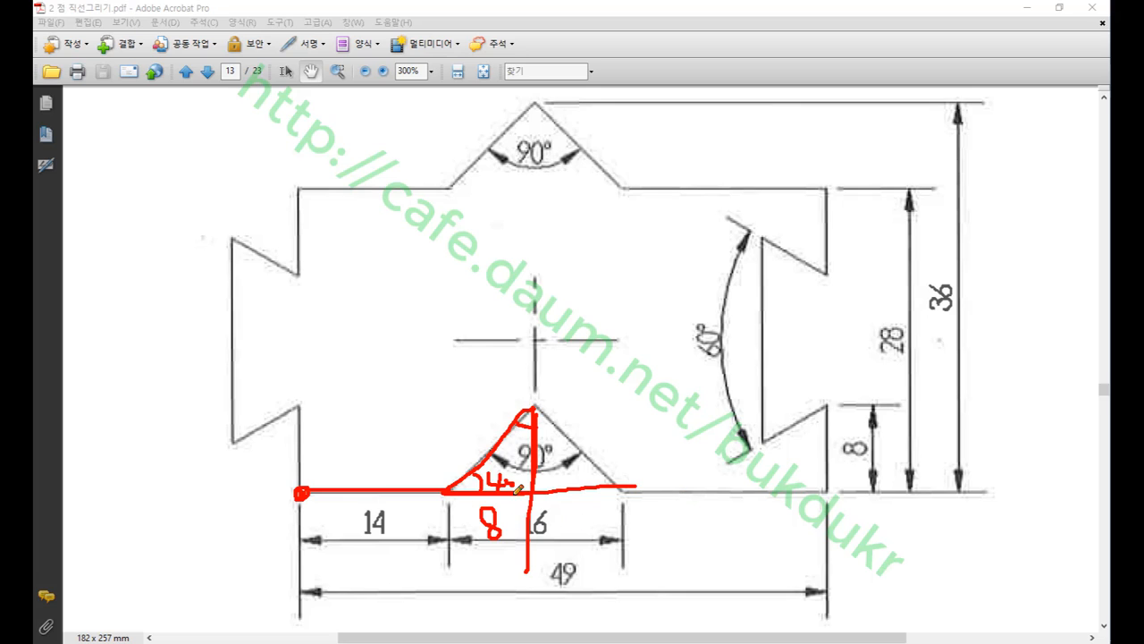
pyautogui.click(533, 407)
# Mark the 8 mm vertical edges and upper slanted edge around the right recess, circle the 60° angle, and note two lengths of 7.
pyautogui.moveTo(830, 495); pyautogui.dragTo(838, 404)
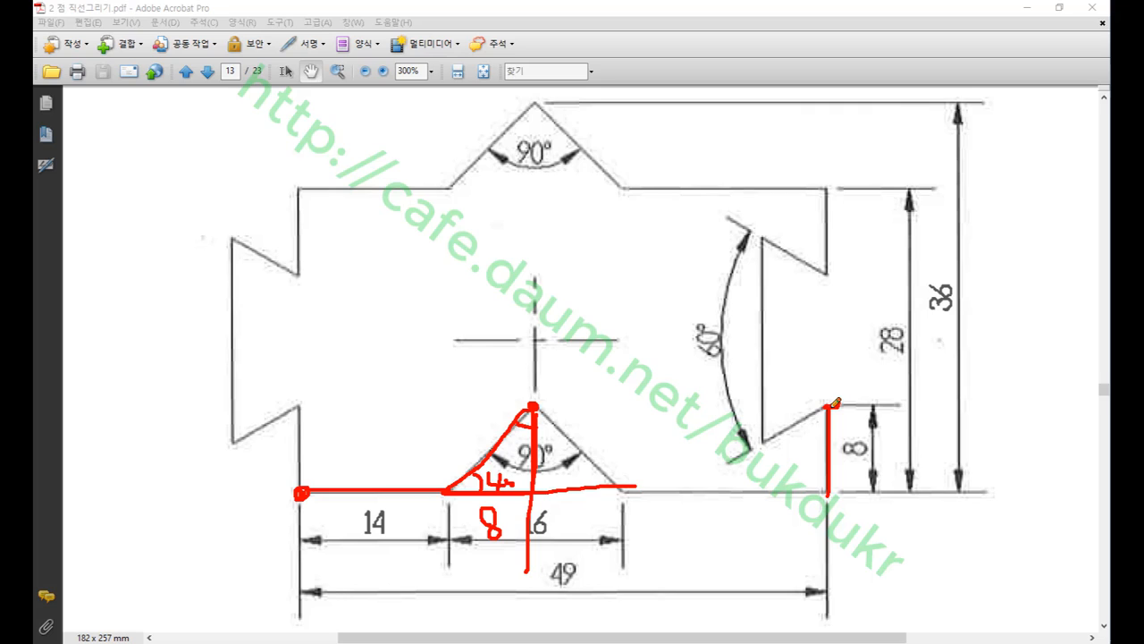
pyautogui.moveTo(820, 189); pyautogui.dragTo(829, 275)
pyautogui.moveTo(856, 229)
pyautogui.mouseDown()
pyautogui.moveTo(856, 241)
pyautogui.moveTo(851, 224)
pyautogui.mouseUp()
pyautogui.moveTo(828, 490); pyautogui.dragTo(826, 494)
pyautogui.moveTo(817, 195); pyautogui.dragTo(827, 181)
pyautogui.moveTo(817, 183)
pyautogui.mouseDown()
pyautogui.moveTo(844, 239)
pyautogui.moveTo(830, 272)
pyautogui.moveTo(769, 238)
pyautogui.mouseUp()
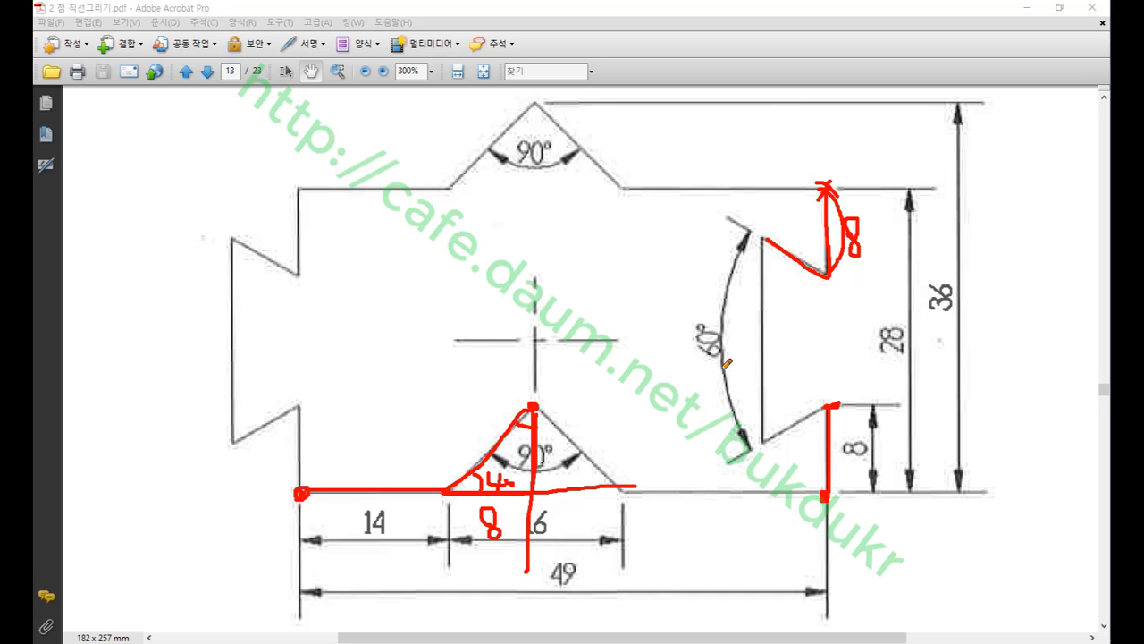
pyautogui.moveTo(727, 363)
pyautogui.mouseDown()
pyautogui.moveTo(726, 322)
pyautogui.moveTo(732, 365)
pyautogui.mouseUp()
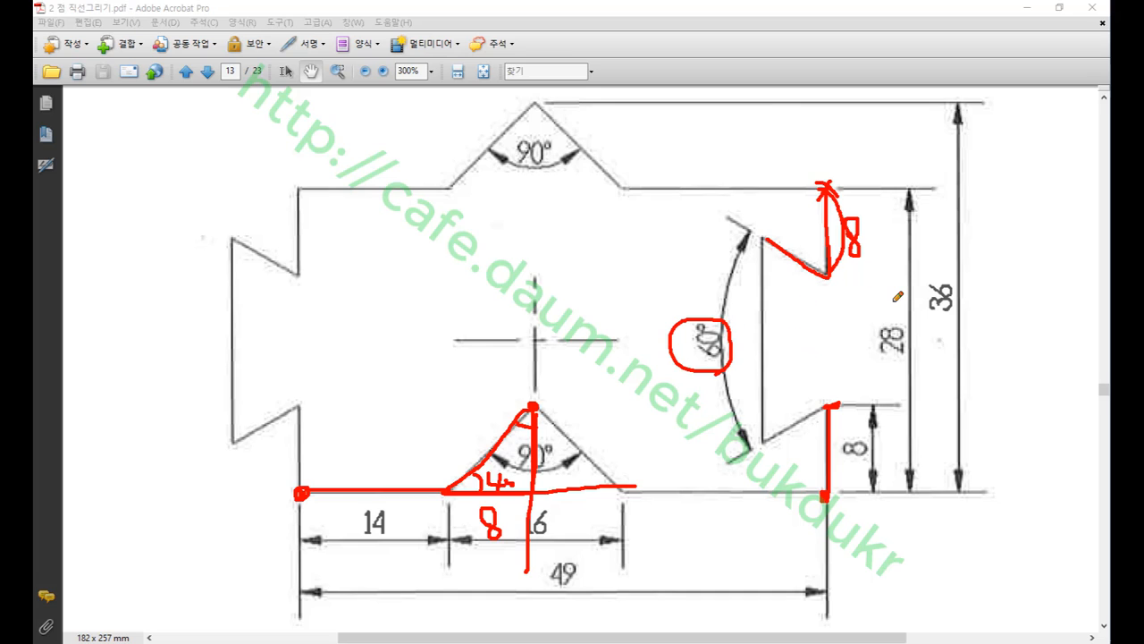
pyautogui.moveTo(795, 237)
pyautogui.mouseDown()
pyautogui.moveTo(802, 224)
pyautogui.moveTo(807, 254)
pyautogui.mouseUp()
pyautogui.moveTo(796, 438); pyautogui.dragTo(808, 471)
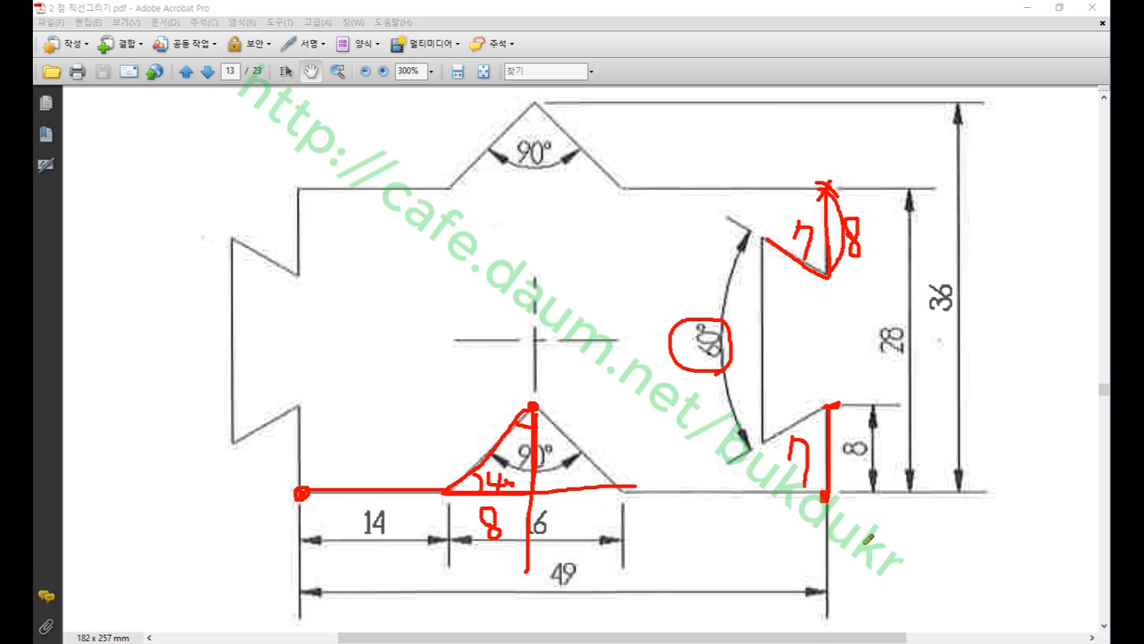
# Clear all markup from the PDF drawing and switch back to Mastercam.
pyautogui.rightClick(999, 266)
pyautogui.click(1002, 412)
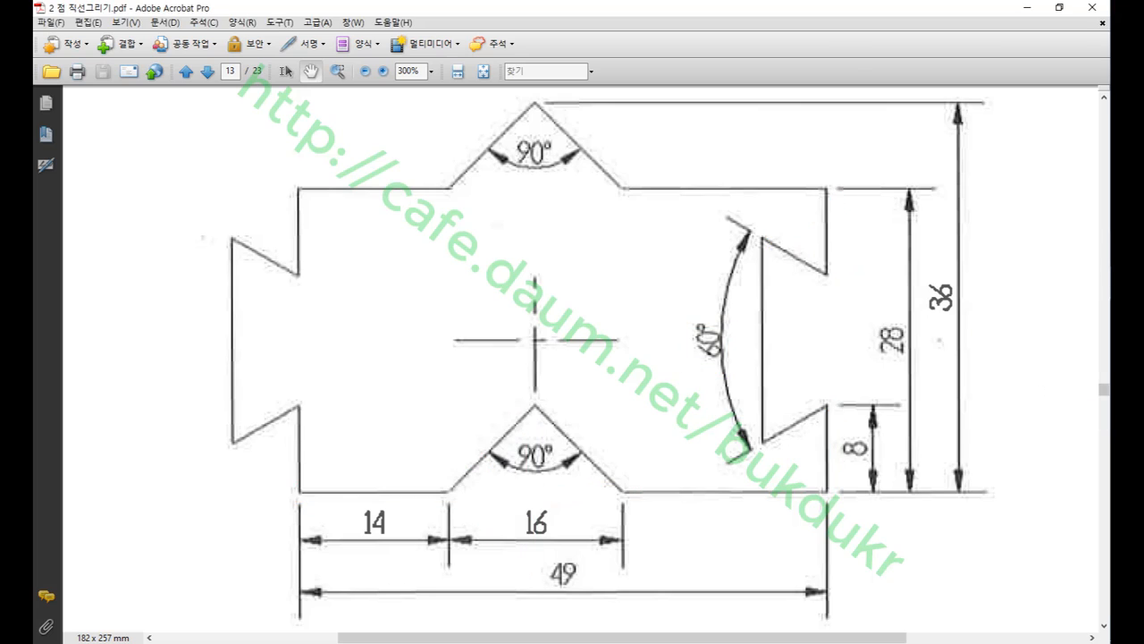
pyautogui.hotkey('alt', 'Tab')
# Draw a horizontal line 14 mm long in the empty space beside the dimensioned quadrilateral.
pyautogui.scroll(-3, 529, 382)
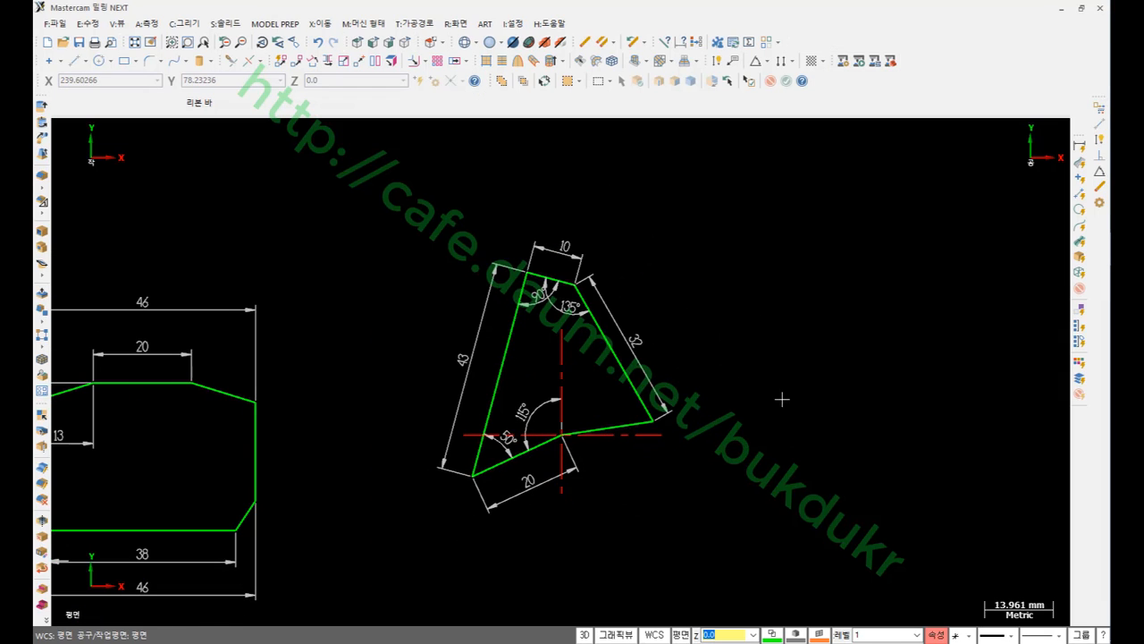
pyautogui.scroll(1, 884, 409)
pyautogui.scroll(1, 884, 409)
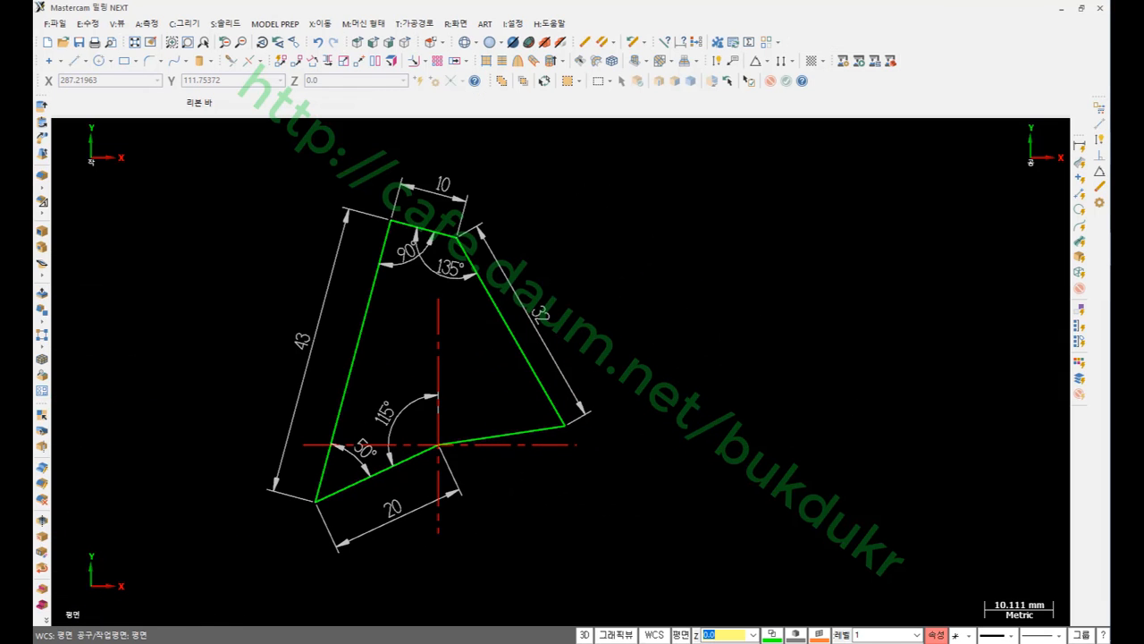
pyautogui.click(1099, 128)
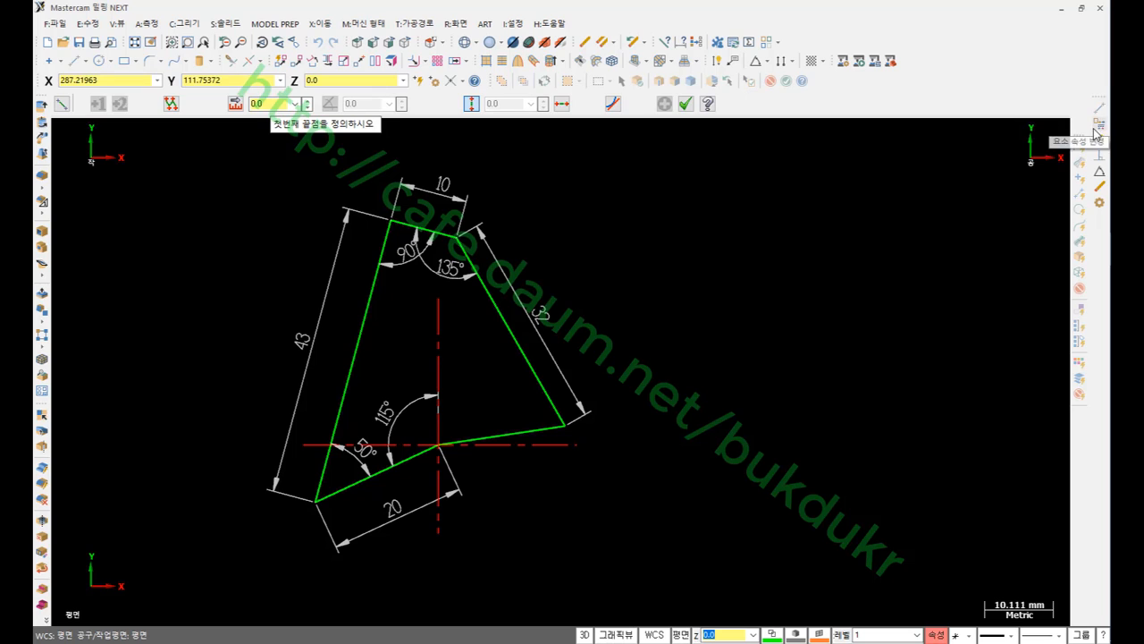
pyautogui.click(711, 422)
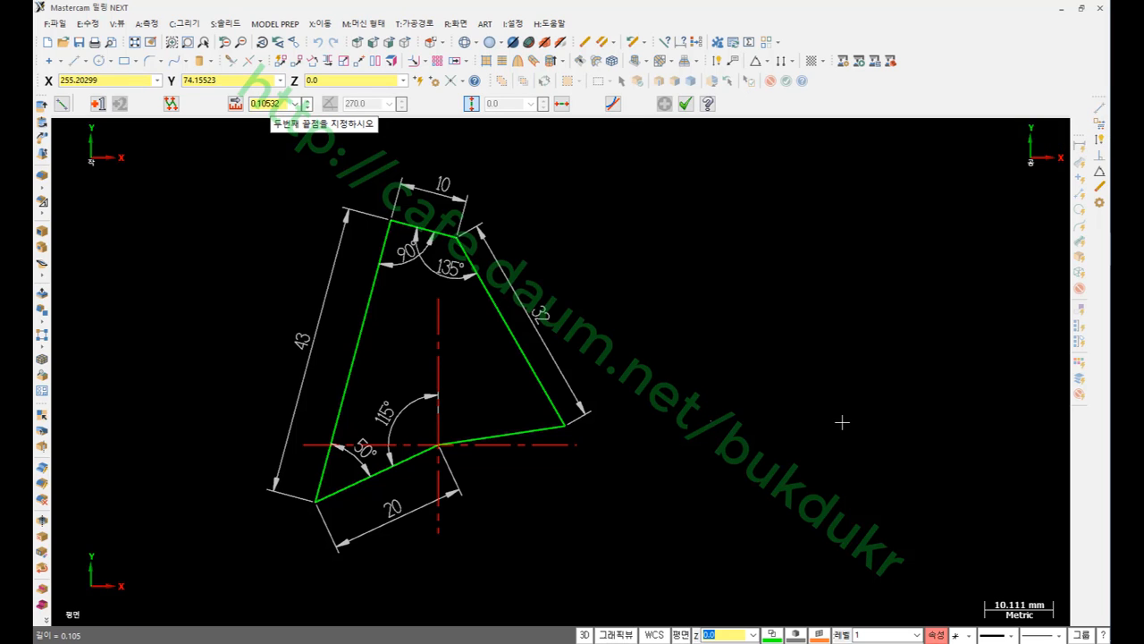
pyautogui.click(472, 104)
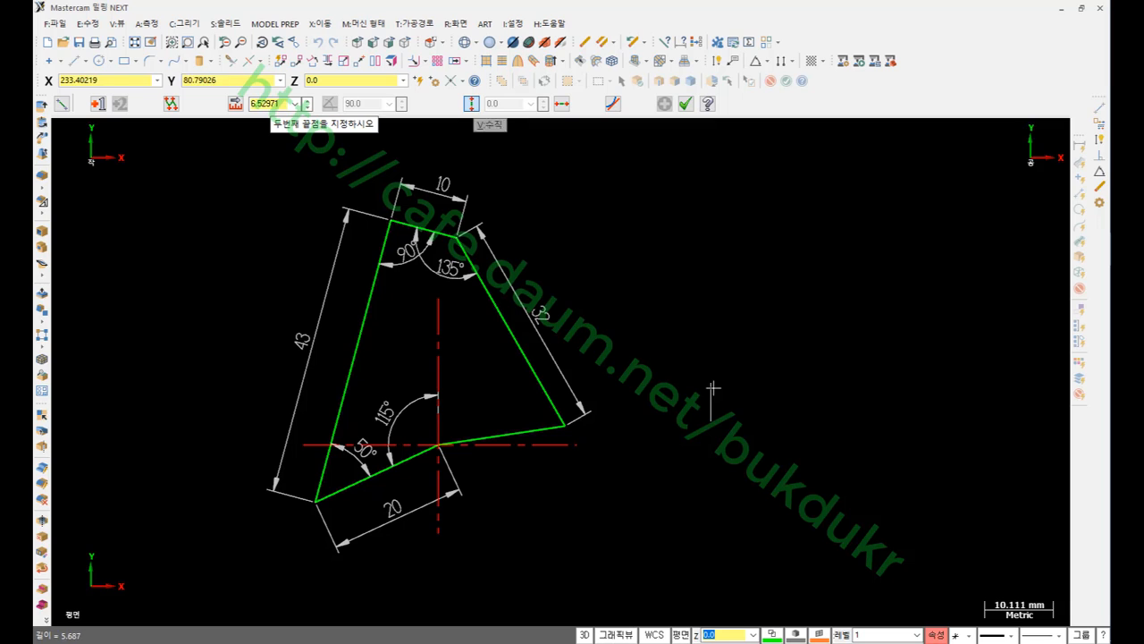
pyautogui.click(472, 104)
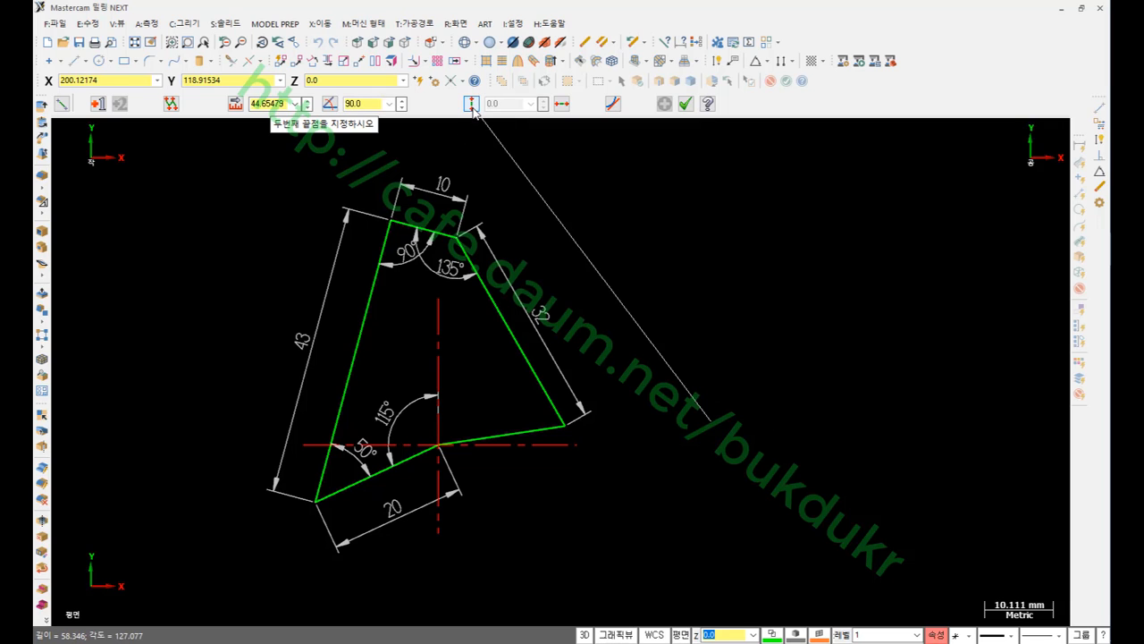
pyautogui.click(833, 428)
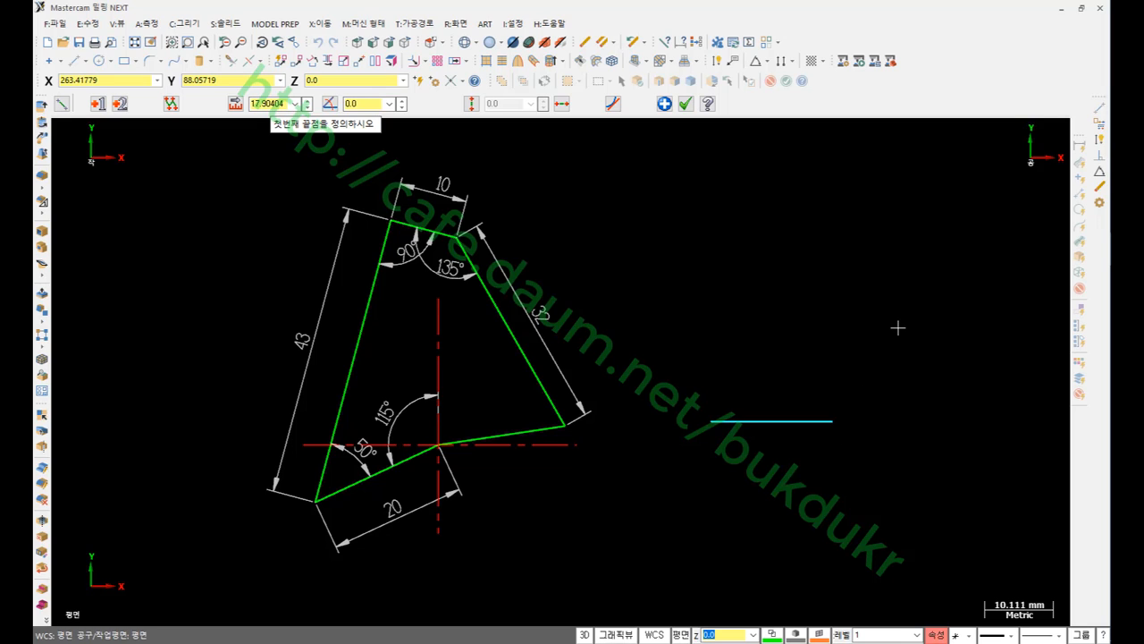
pyautogui.write('l')
pyautogui.write('14')
pyautogui.press('Return')
# Draw a line from the right end of the 14 mm line to the relative offset X8Y8.
pyautogui.scroll(3, 893, 362)
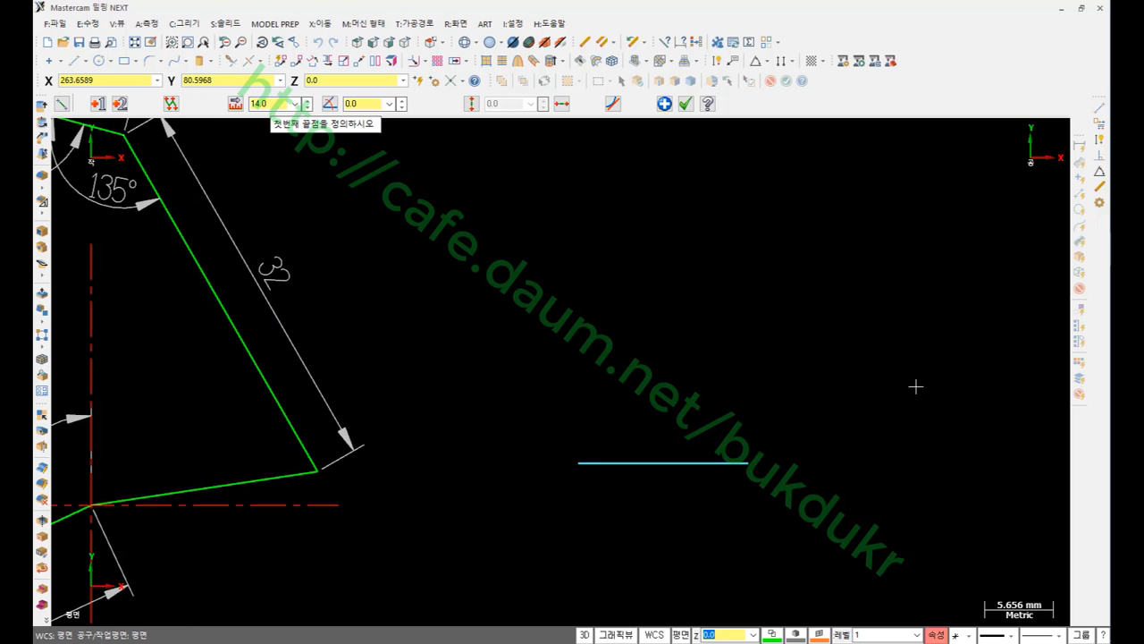
pyautogui.click(747, 462)
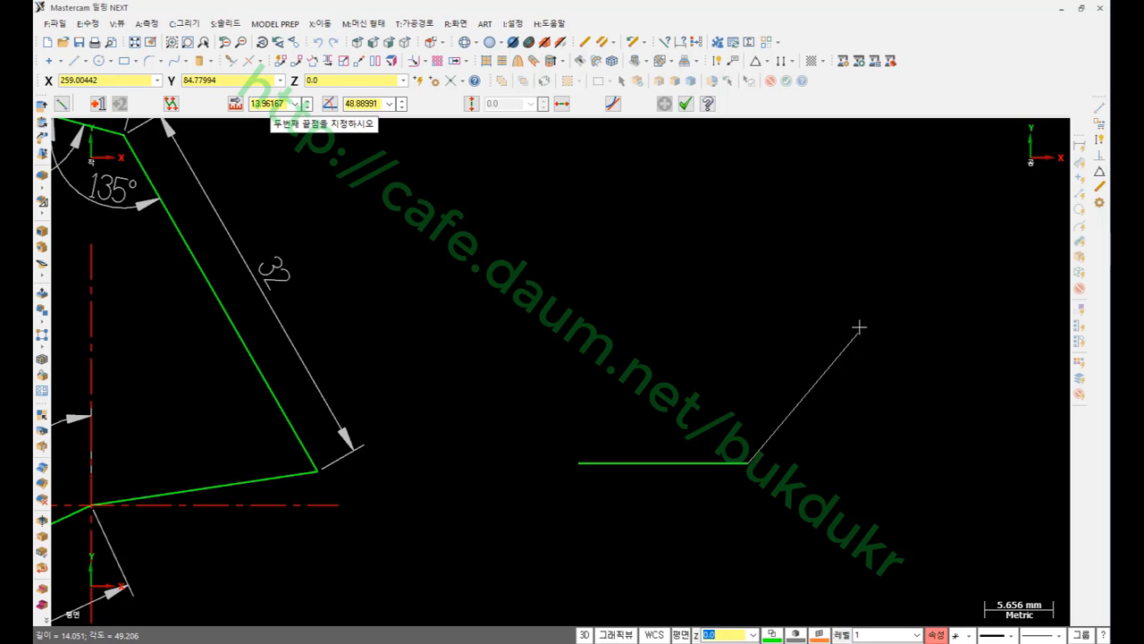
pyautogui.keyDown('shift'); pyautogui.click(748, 463); pyautogui.keyUp('shift')
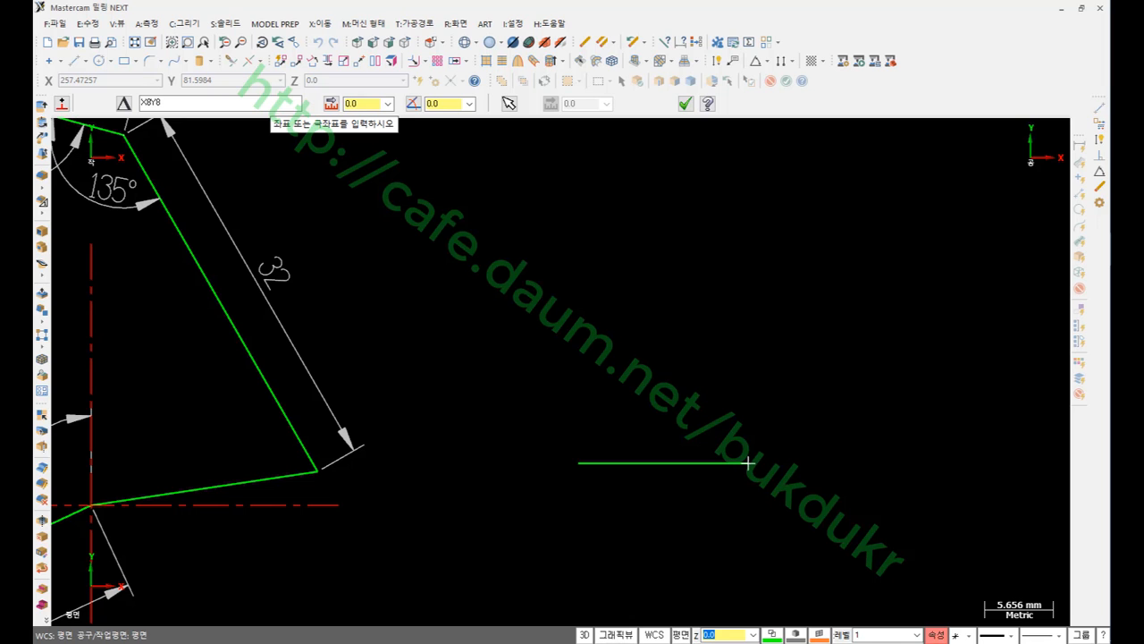
pyautogui.press('Return')
pyautogui.scroll(-7, 649, 286)
pyautogui.scroll(6, 984, 395)
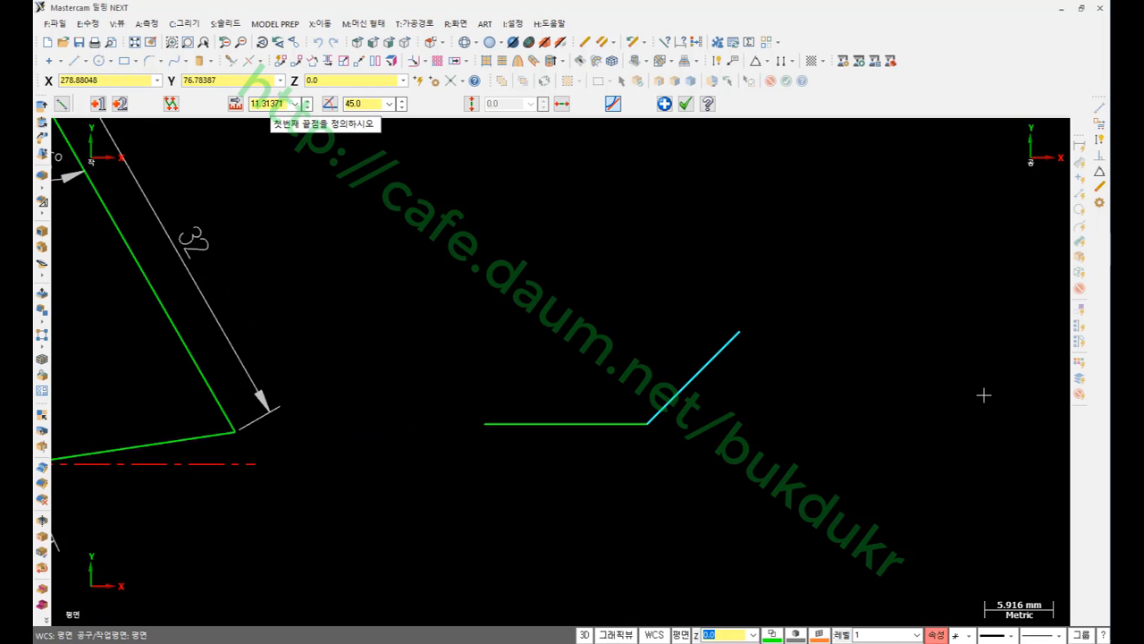
# Draw a line from the notch's apex to the point offset X16 from the notch's lower left corner.
pyautogui.click(746, 331)
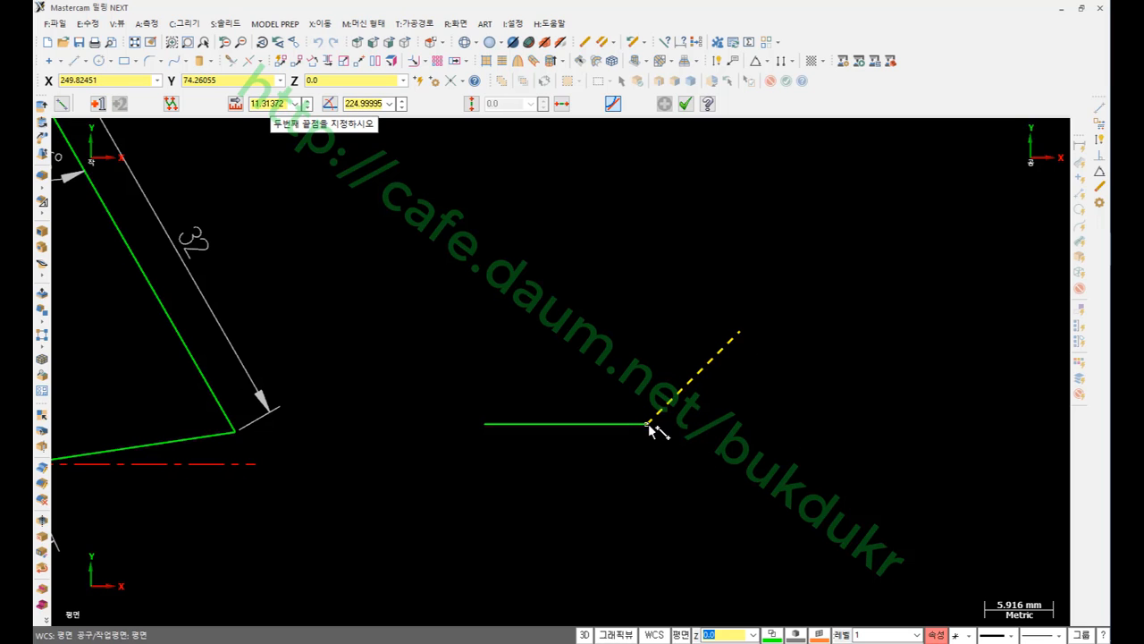
pyautogui.press('space')
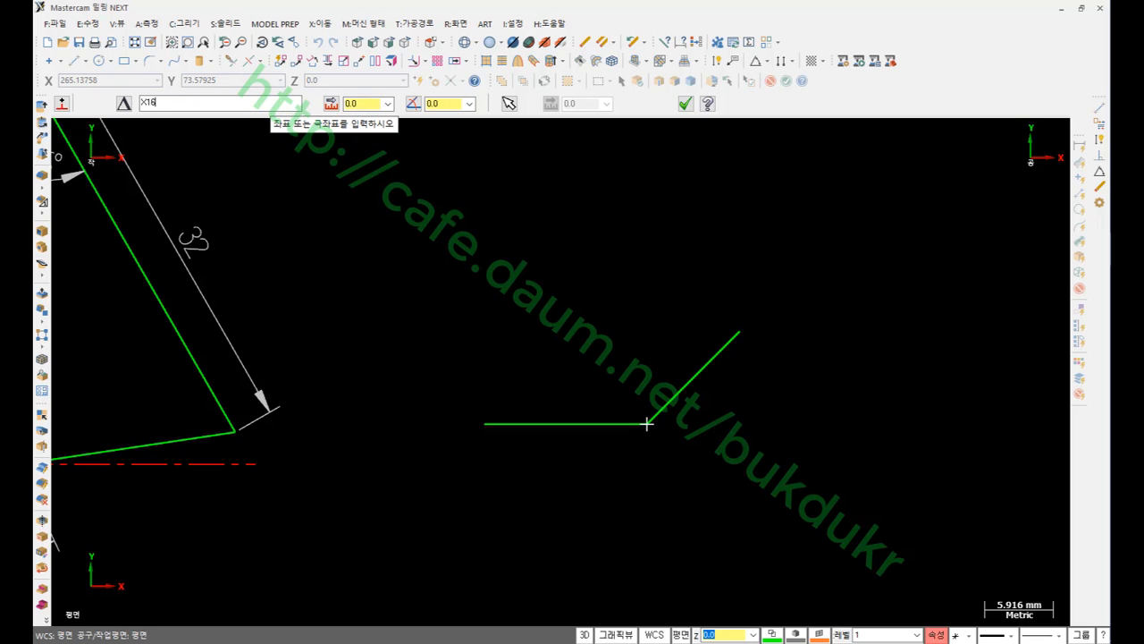
pyautogui.press('Return')
pyautogui.scroll(-1, 554, 409)
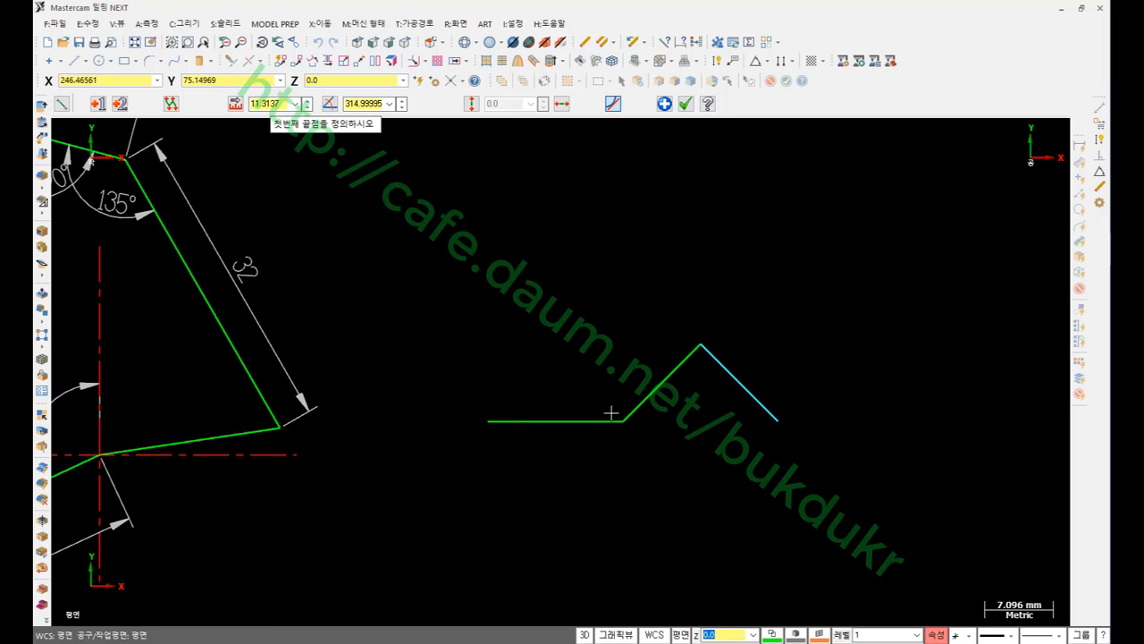
# Draw a line from the notch's lower right corner to the point offset X49 from the profile's left end.
pyautogui.click(778, 420)
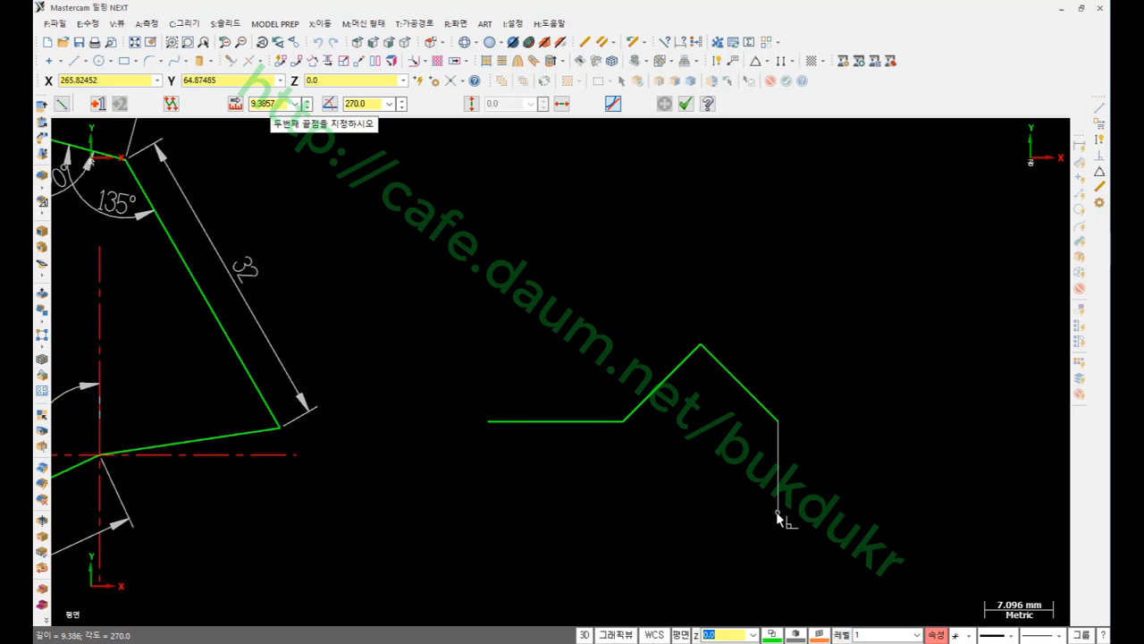
pyautogui.click(492, 421)
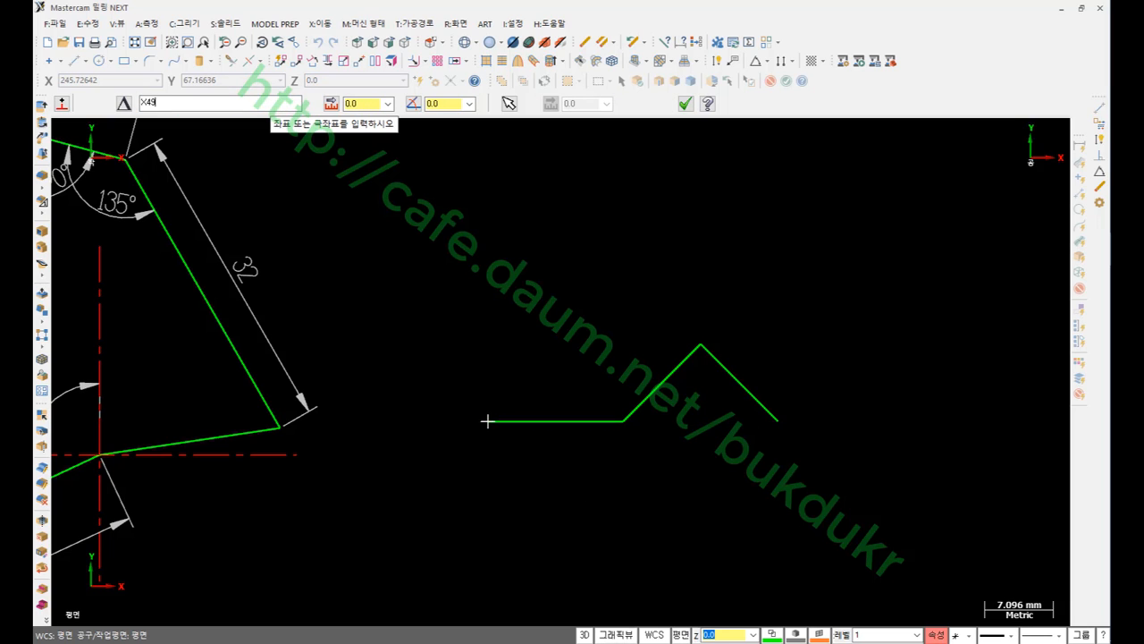
pyautogui.press('Return')
pyautogui.scroll(-3, 505, 480)
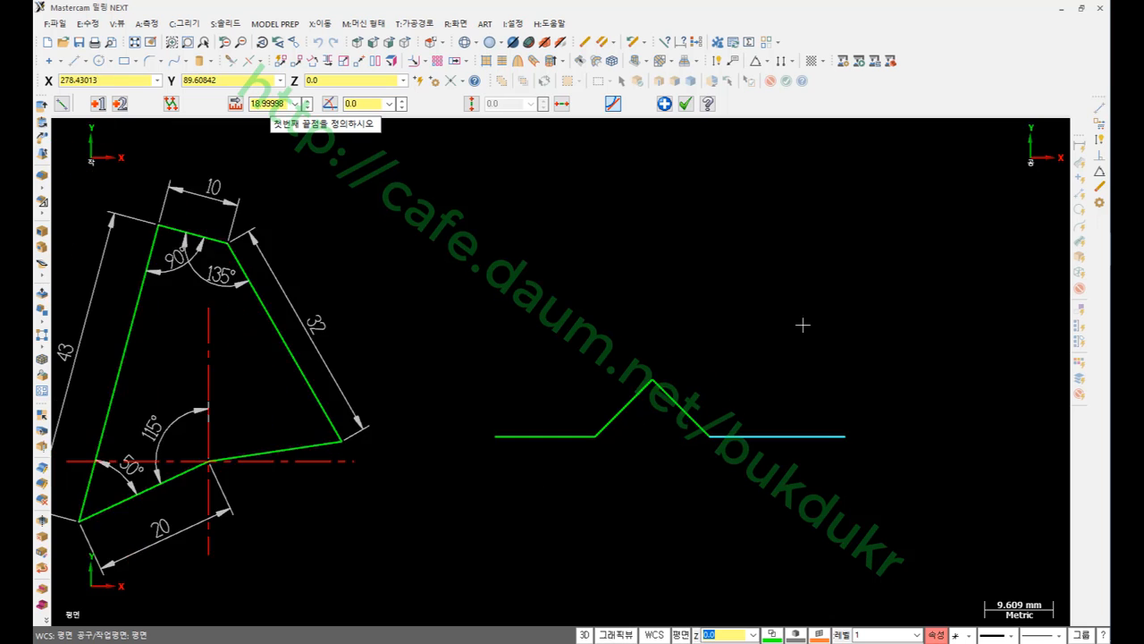
pyautogui.scroll(2, 815, 315)
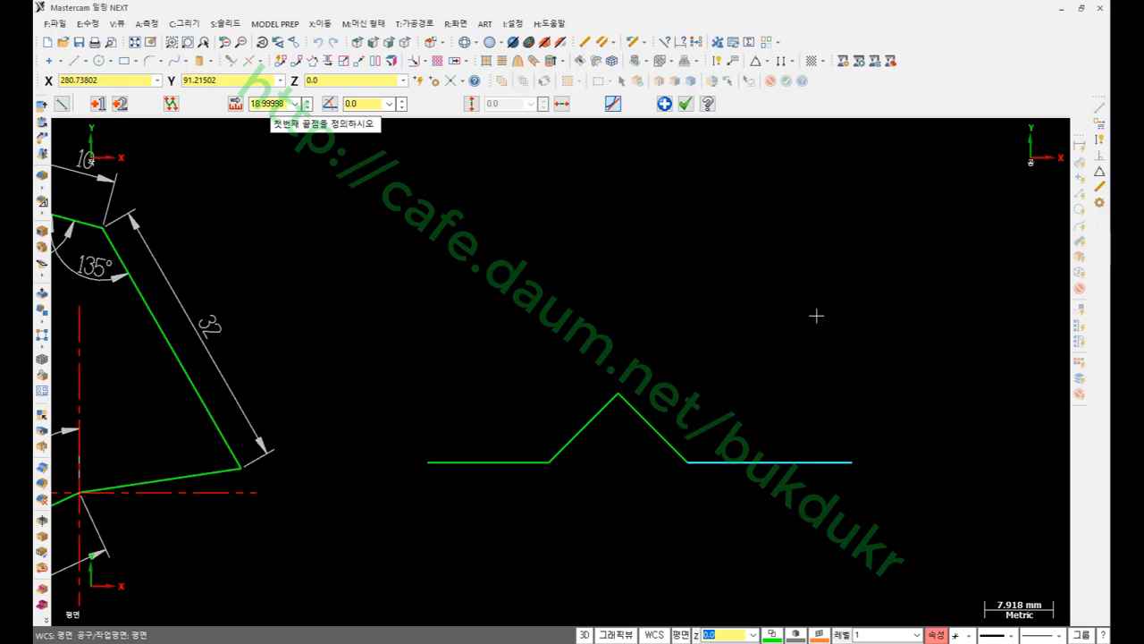
# Dimension the length of the profile's left base line and the angle between the notch's two sloping lines.
pyautogui.click(1098, 143)
pyautogui.click(519, 463)
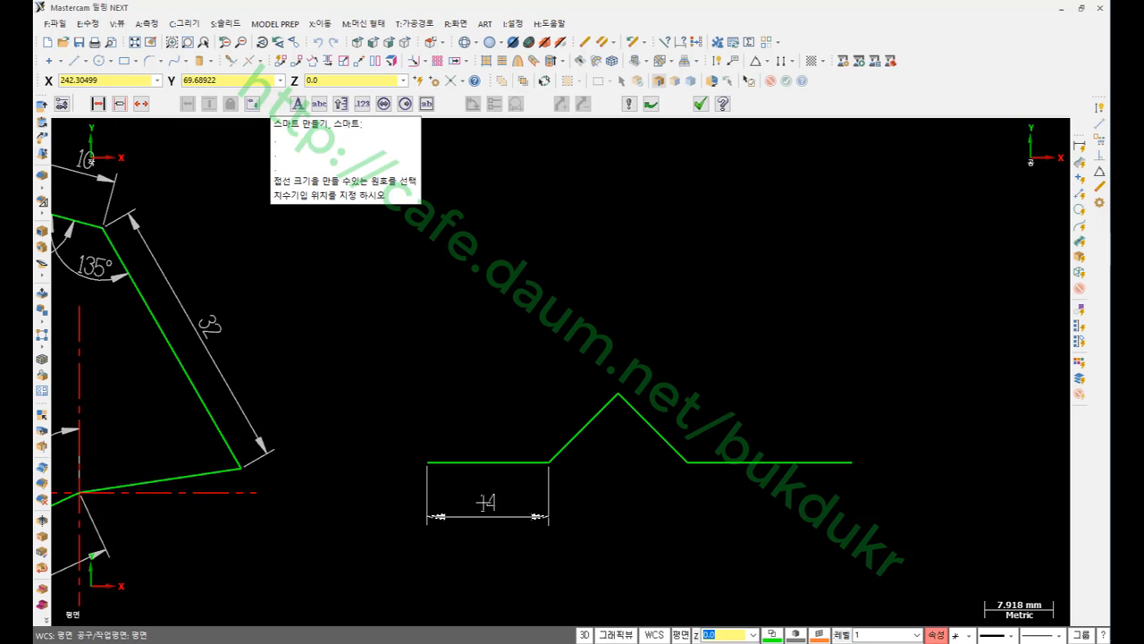
pyautogui.click(484, 503)
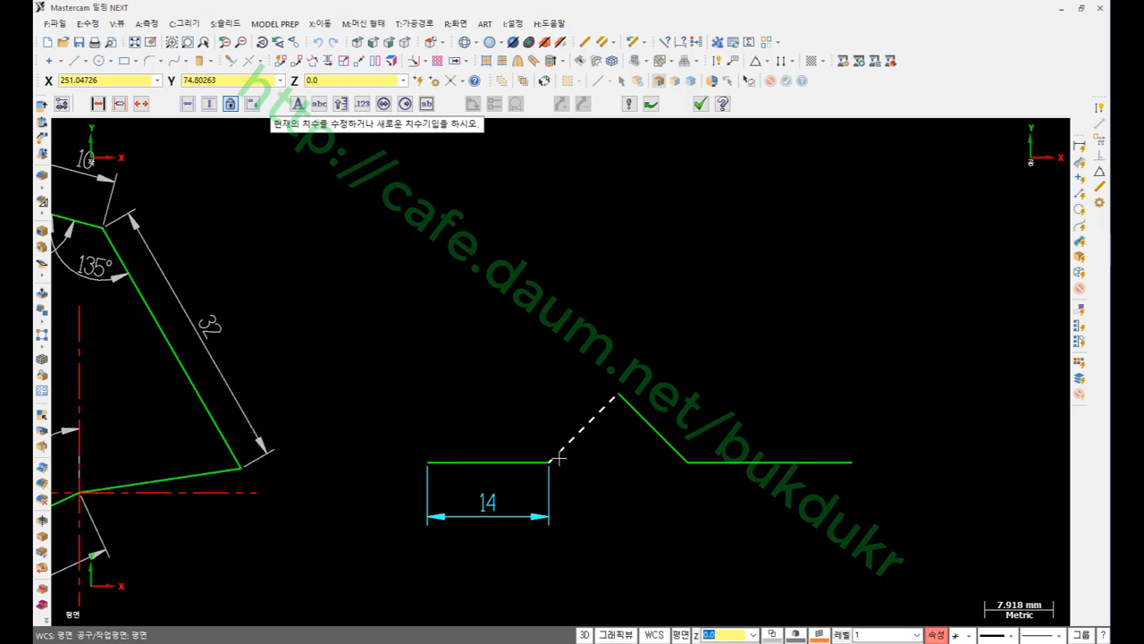
pyautogui.click(576, 439)
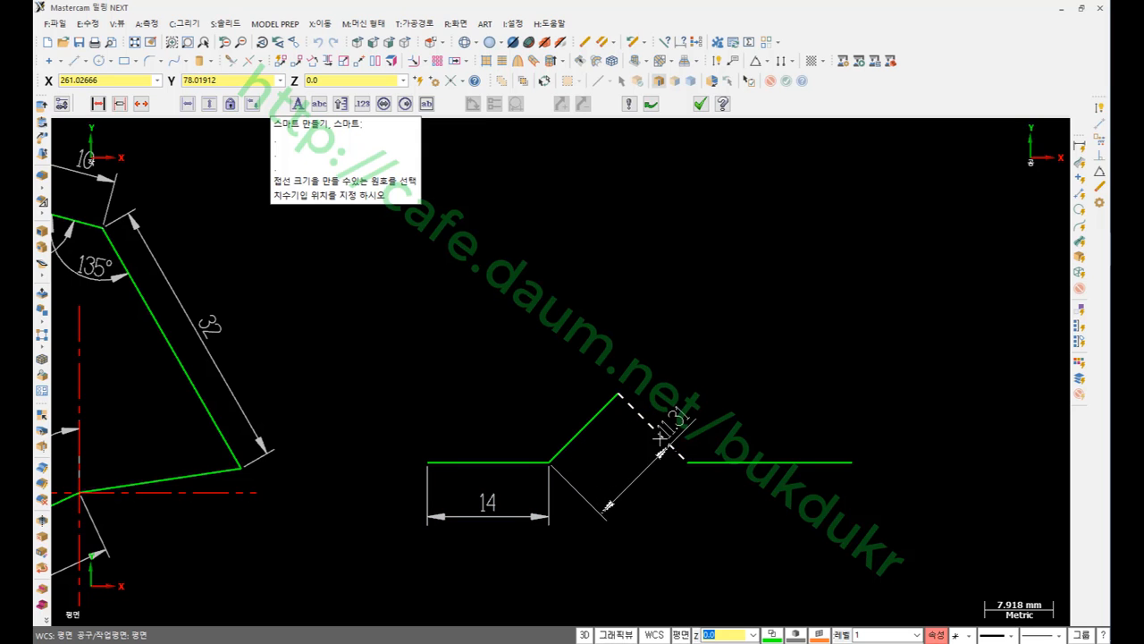
pyautogui.click(666, 440)
pyautogui.click(623, 440)
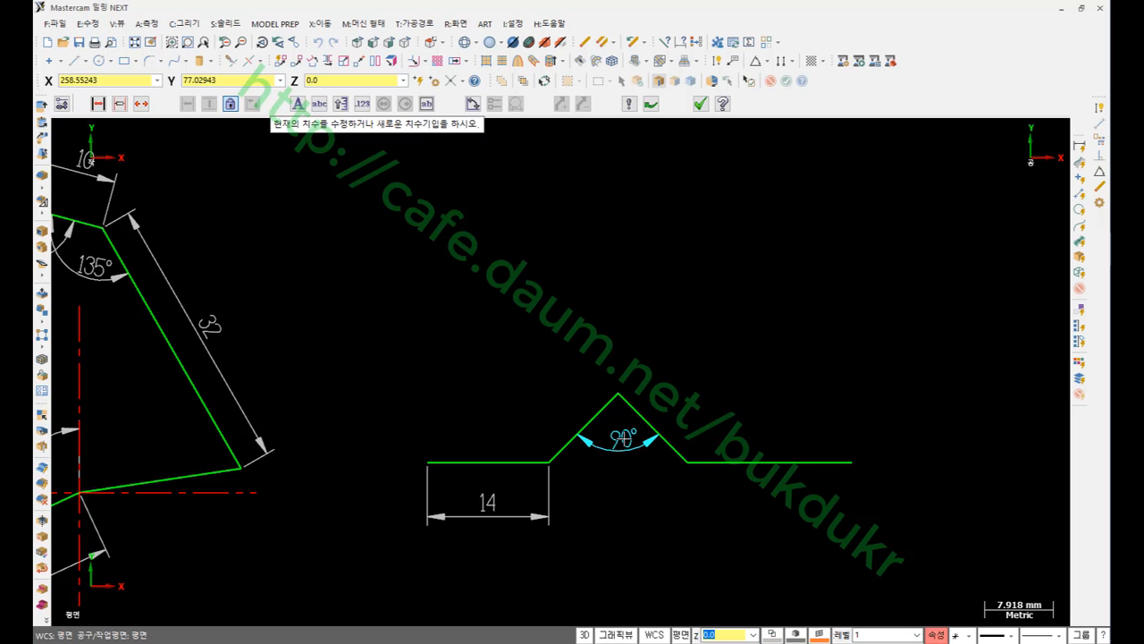
# Add horizontal dimensions below the profile for the notch's base width and the overall width between the outer ends.
pyautogui.click(548, 462)
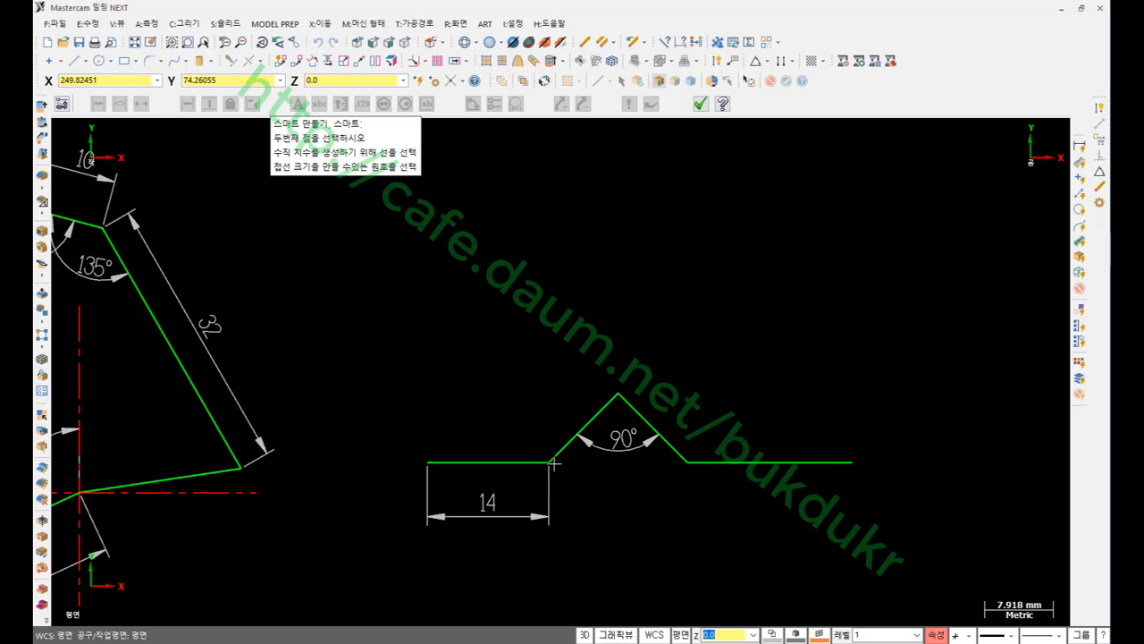
pyautogui.click(687, 463)
pyautogui.click(615, 505)
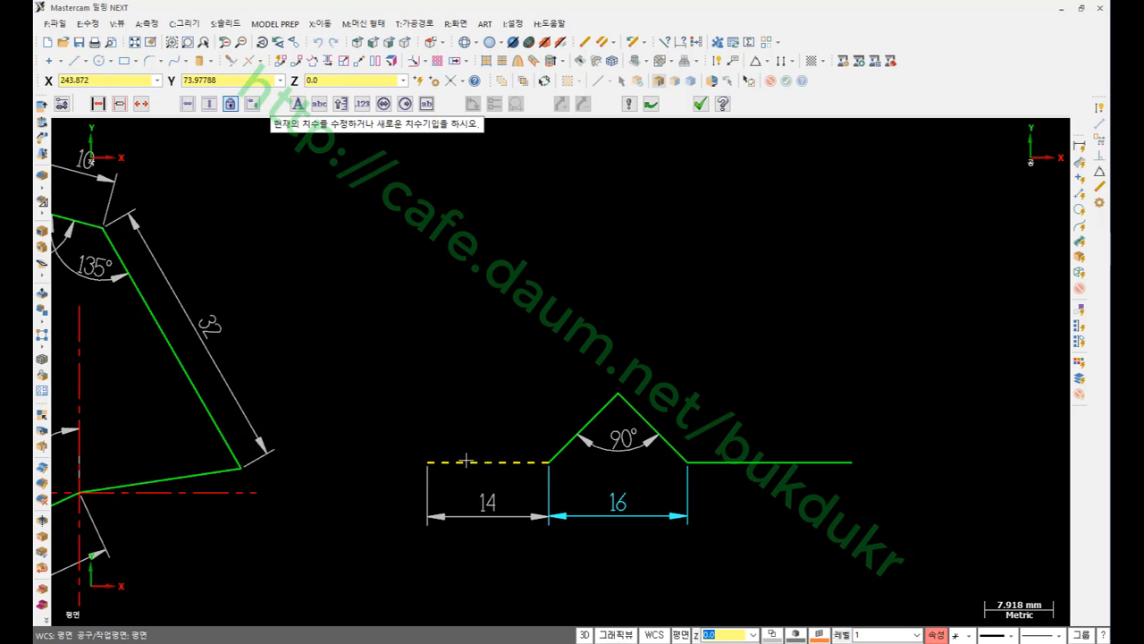
pyautogui.click(428, 463)
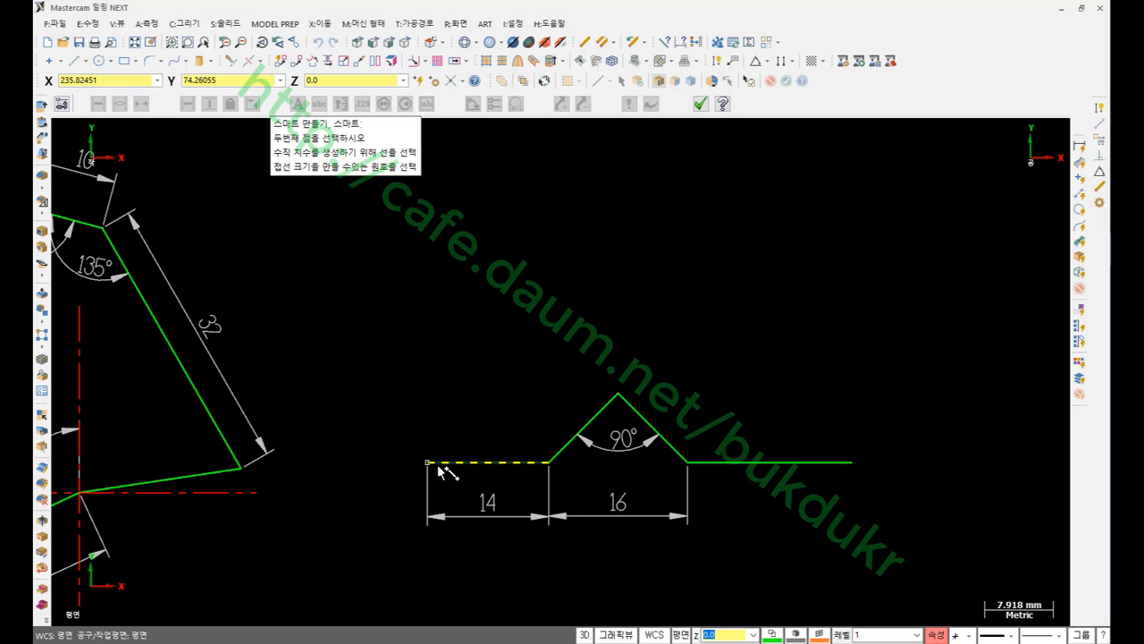
pyautogui.click(851, 464)
pyautogui.click(640, 565)
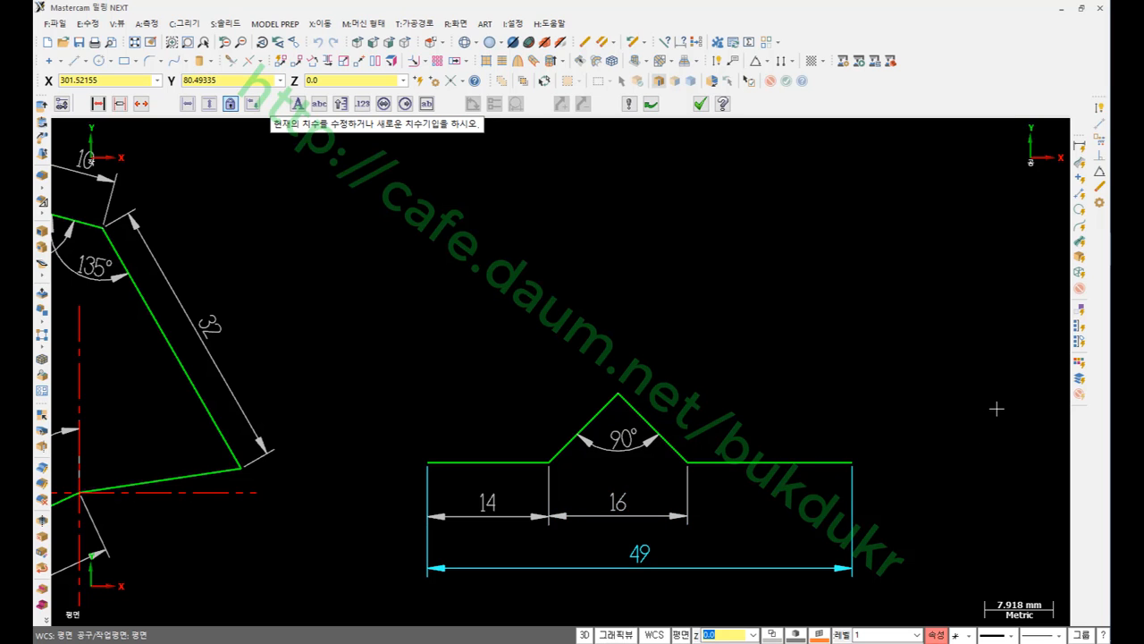
pyautogui.click(700, 104)
# Switch to the PDF drawing in Adobe Acrobat and mark the five edges forming the profile's right side and dovetail recess.
pyautogui.scroll(-1, 628, 267)
pyautogui.scroll(3, 794, 340)
pyautogui.hotkey('alt', 'Tab')
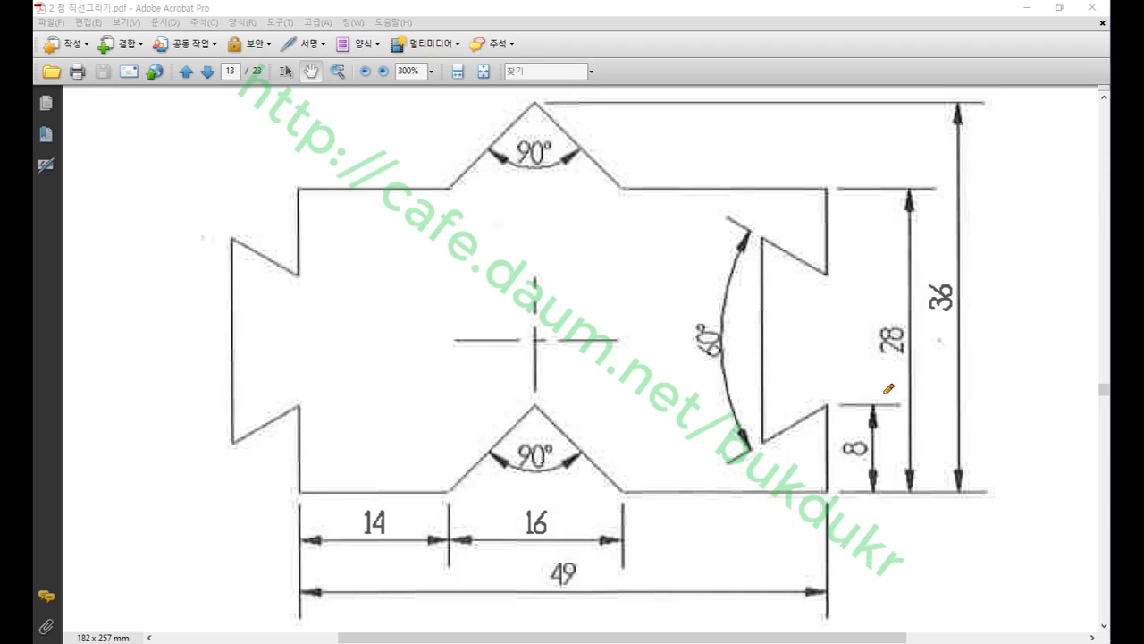
pyautogui.moveTo(841, 463)
pyautogui.mouseDown()
pyautogui.moveTo(835, 440)
pyautogui.moveTo(841, 464)
pyautogui.mouseUp()
pyautogui.moveTo(841, 234)
pyautogui.mouseDown()
pyautogui.moveTo(819, 214)
pyautogui.moveTo(837, 243)
pyautogui.moveTo(790, 248)
pyautogui.moveTo(794, 270)
pyautogui.mouseUp()
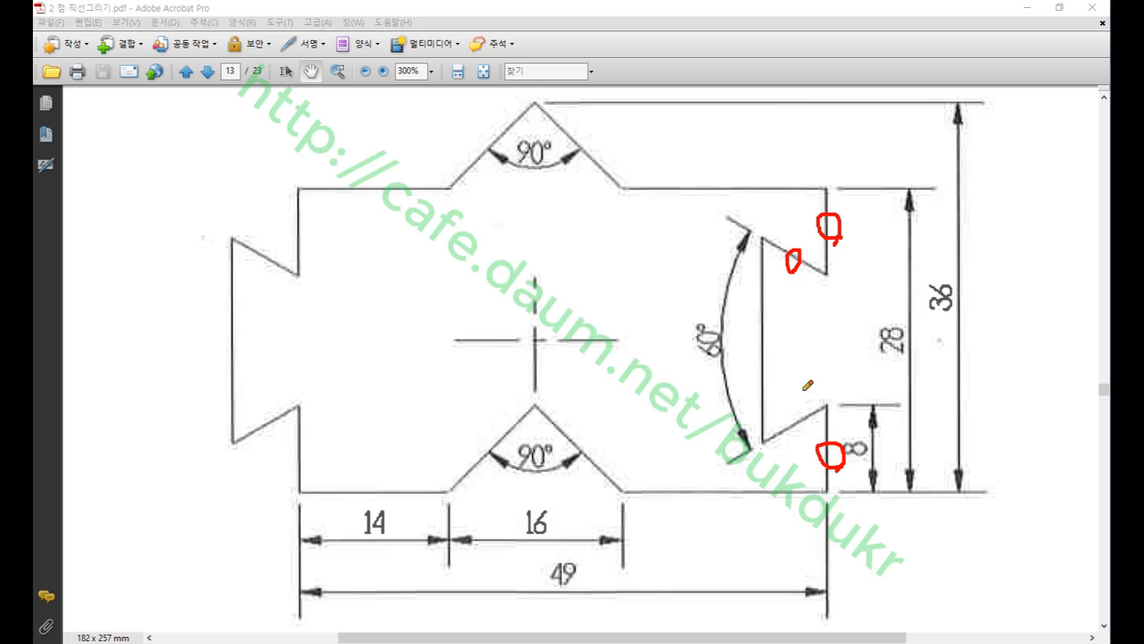
pyautogui.moveTo(804, 423)
pyautogui.mouseDown()
pyautogui.moveTo(793, 422)
pyautogui.moveTo(798, 443)
pyautogui.mouseUp()
pyautogui.moveTo(770, 364)
pyautogui.mouseDown()
pyautogui.moveTo(751, 329)
pyautogui.moveTo(767, 365)
pyautogui.mouseUp()
pyautogui.moveTo(844, 493)
pyautogui.mouseDown()
pyautogui.moveTo(680, 284)
pyautogui.moveTo(938, 190)
pyautogui.moveTo(853, 481)
pyautogui.moveTo(827, 497)
pyautogui.mouseUp()
pyautogui.rightClick(1050, 138)
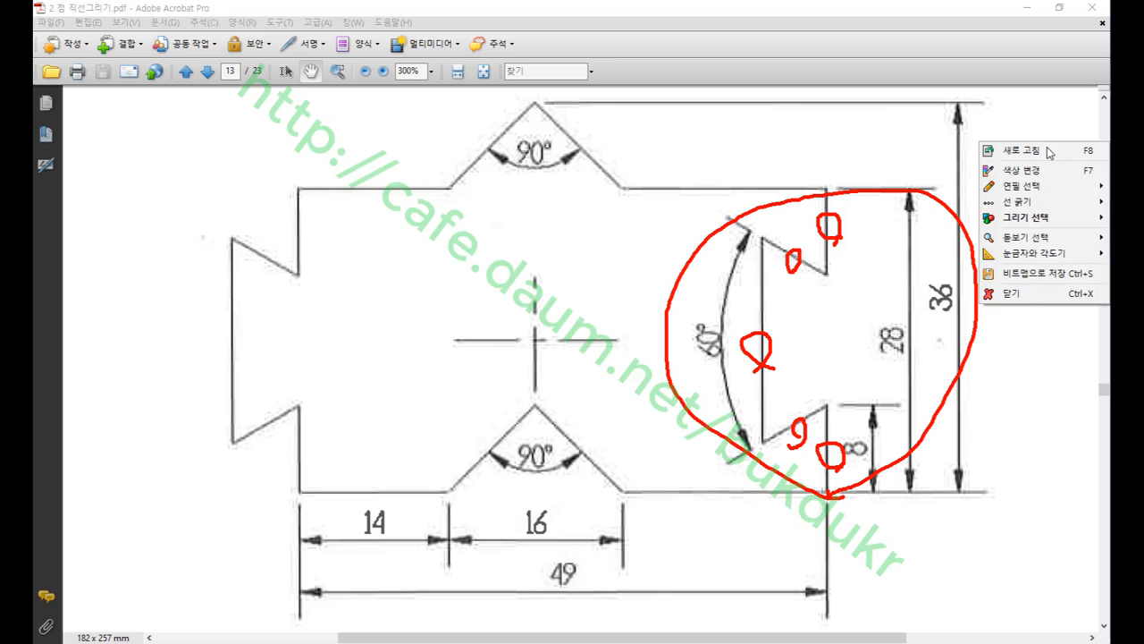
pyautogui.click(1040, 295)
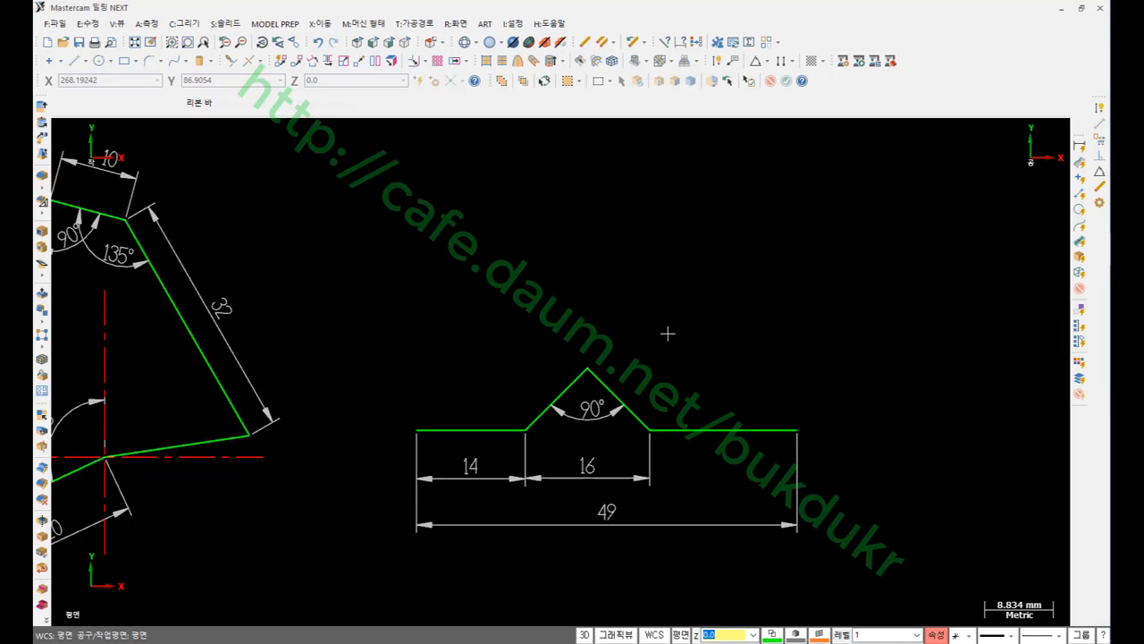
# Draw a vertical line 8 mm long upward from the right end of the profile's base line.
pyautogui.click(1080, 146)
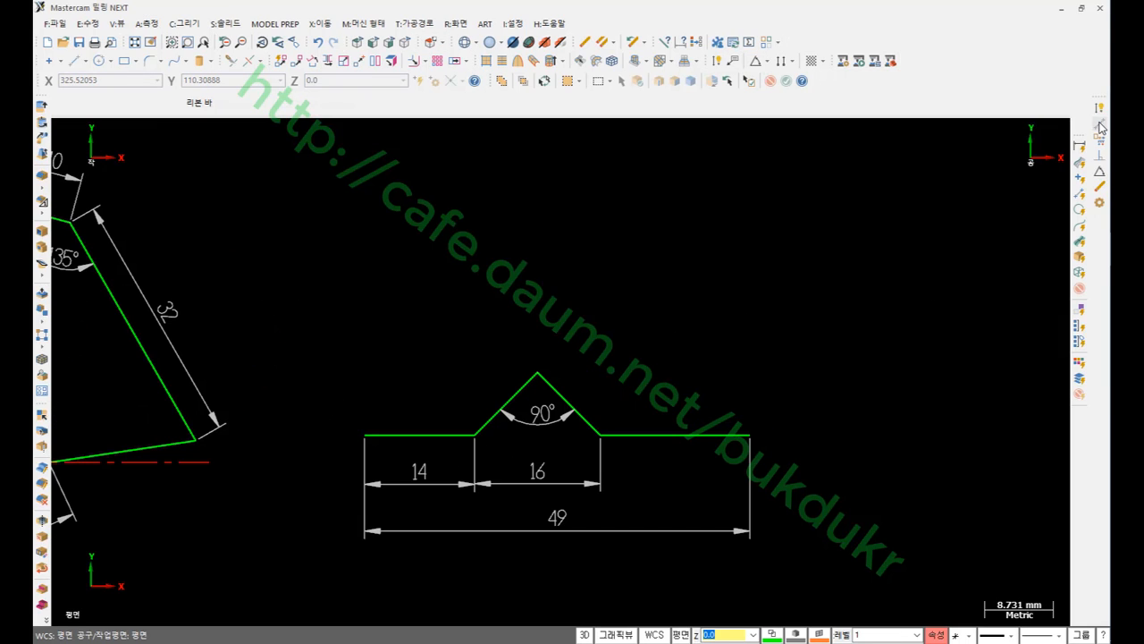
pyautogui.click(752, 435)
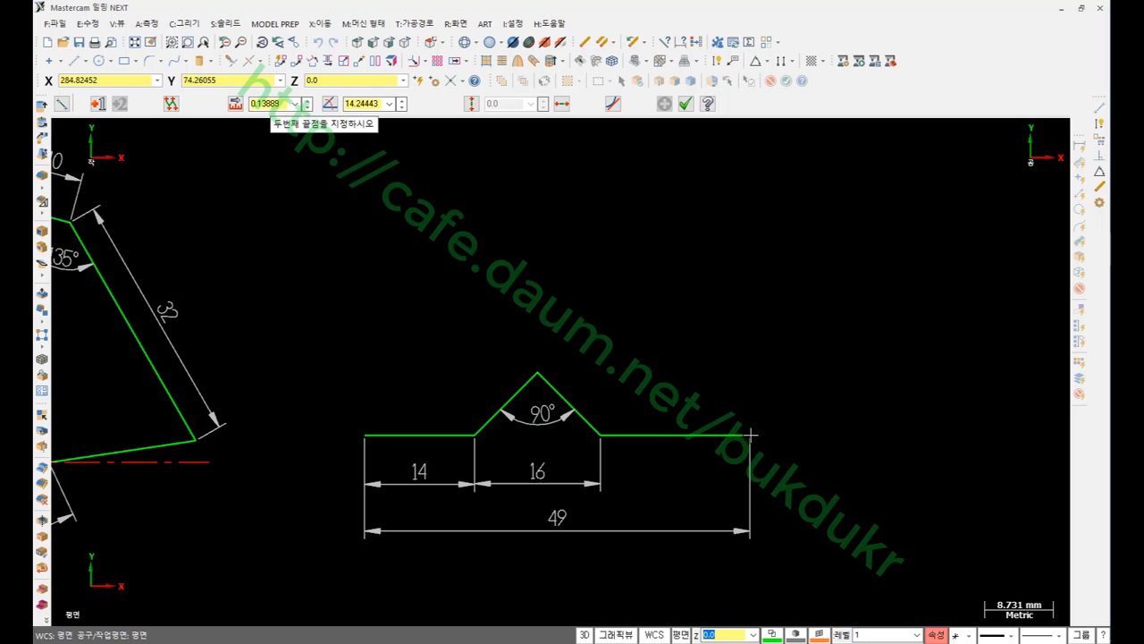
pyautogui.click(762, 326)
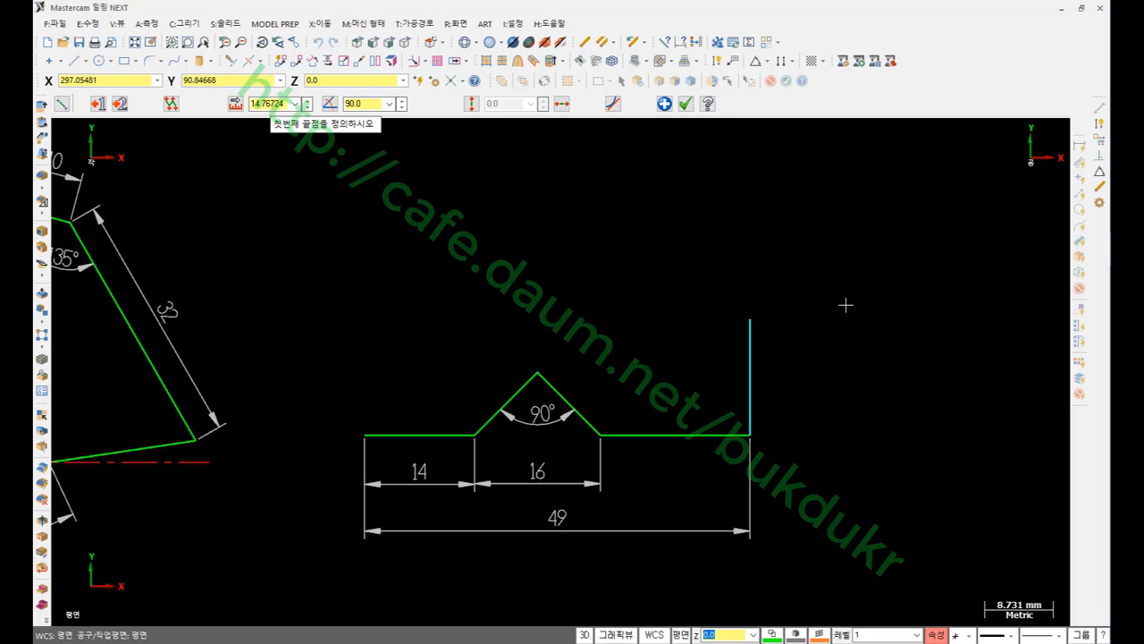
pyautogui.press('l')
pyautogui.write('8')
pyautogui.press('Return')
pyautogui.scroll(2, 787, 337)
pyautogui.scroll(1, 787, 337)
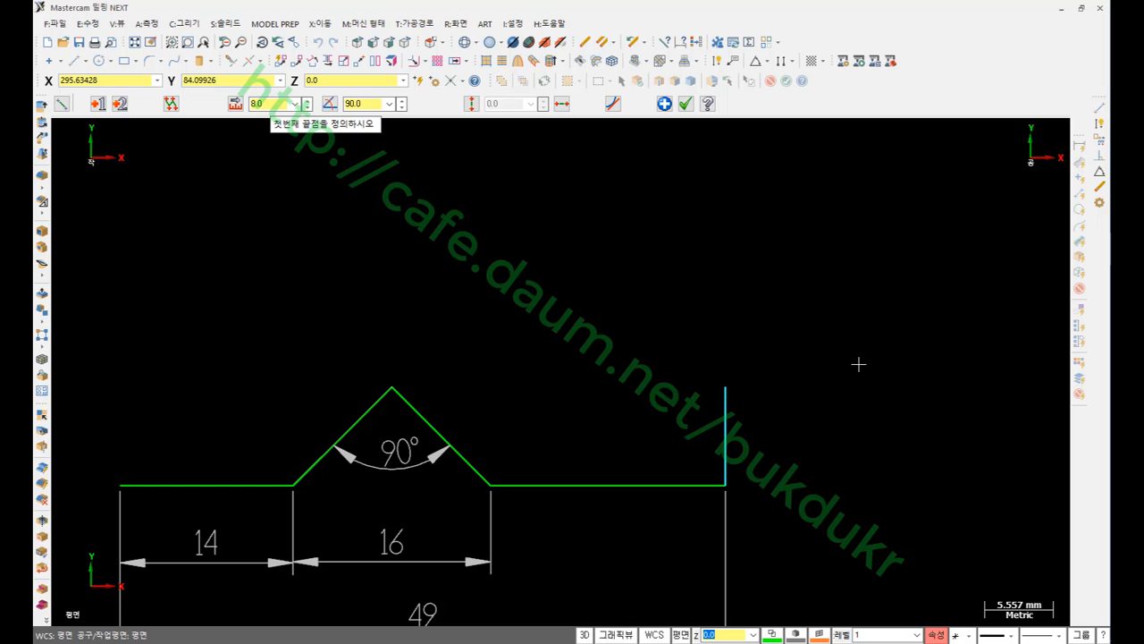
# Examine the PDF drawing, marking the upper right vertical edge and its corner's distance from the lower right corner.
pyautogui.hotkey('alt', 'Tab')
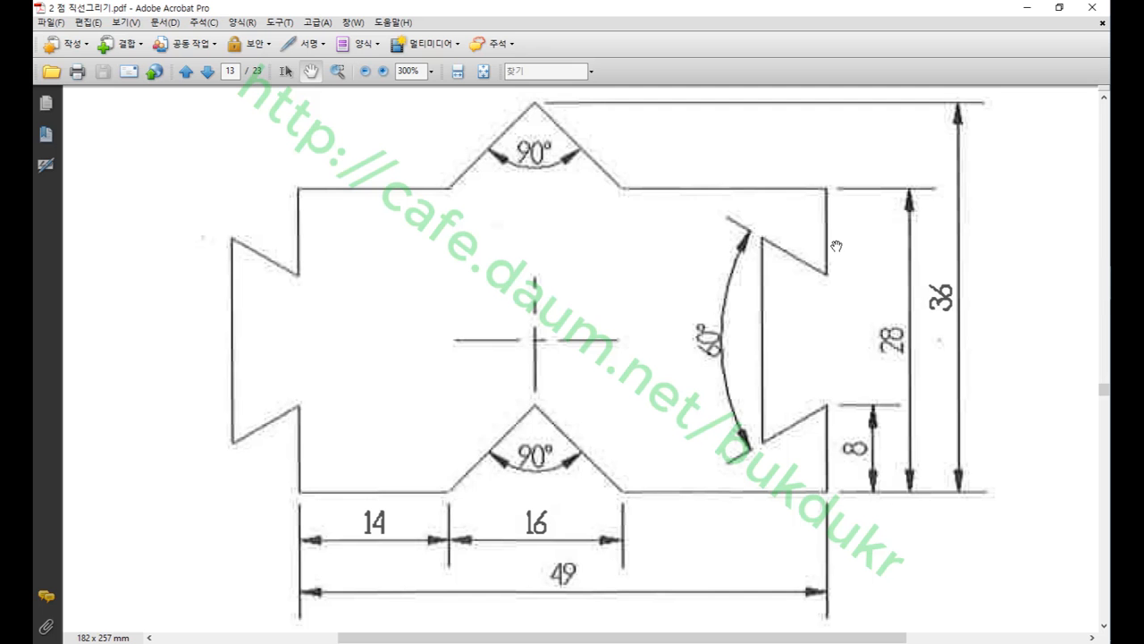
pyautogui.hotkey('ctrl', '2')
pyautogui.moveTo(838, 238)
pyautogui.mouseDown()
pyautogui.moveTo(809, 246)
pyautogui.moveTo(840, 226)
pyautogui.mouseUp()
pyautogui.moveTo(836, 176)
pyautogui.mouseDown()
pyautogui.moveTo(824, 193)
pyautogui.moveTo(833, 197)
pyautogui.mouseUp()
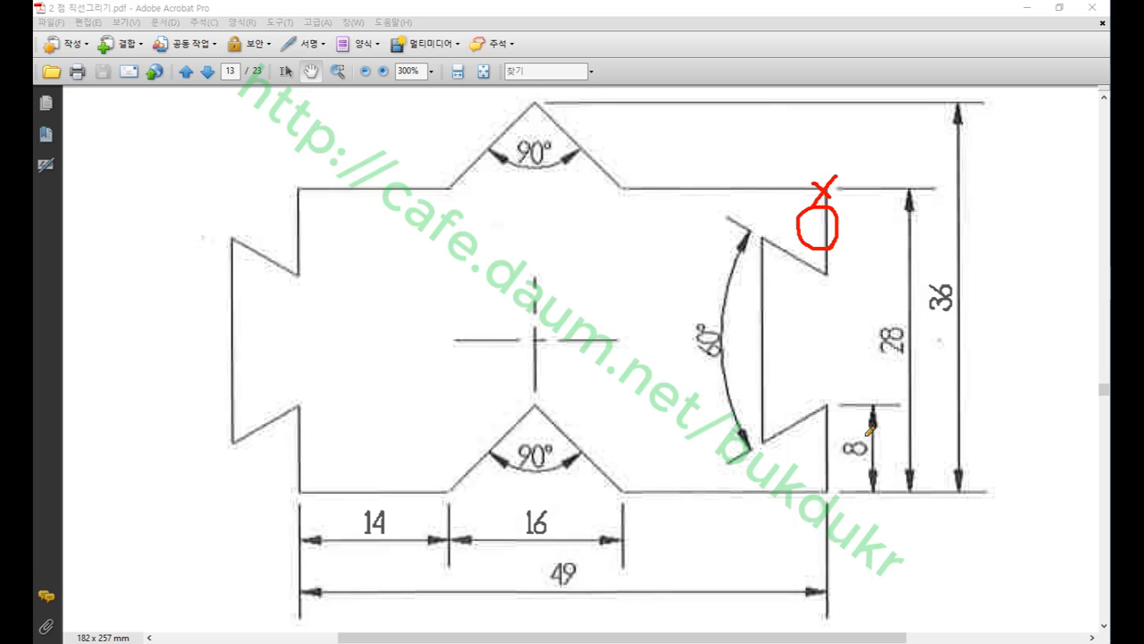
pyautogui.moveTo(828, 490)
pyautogui.mouseDown()
pyautogui.moveTo(893, 457)
pyautogui.moveTo(931, 269)
pyautogui.moveTo(841, 191)
pyautogui.mouseUp()
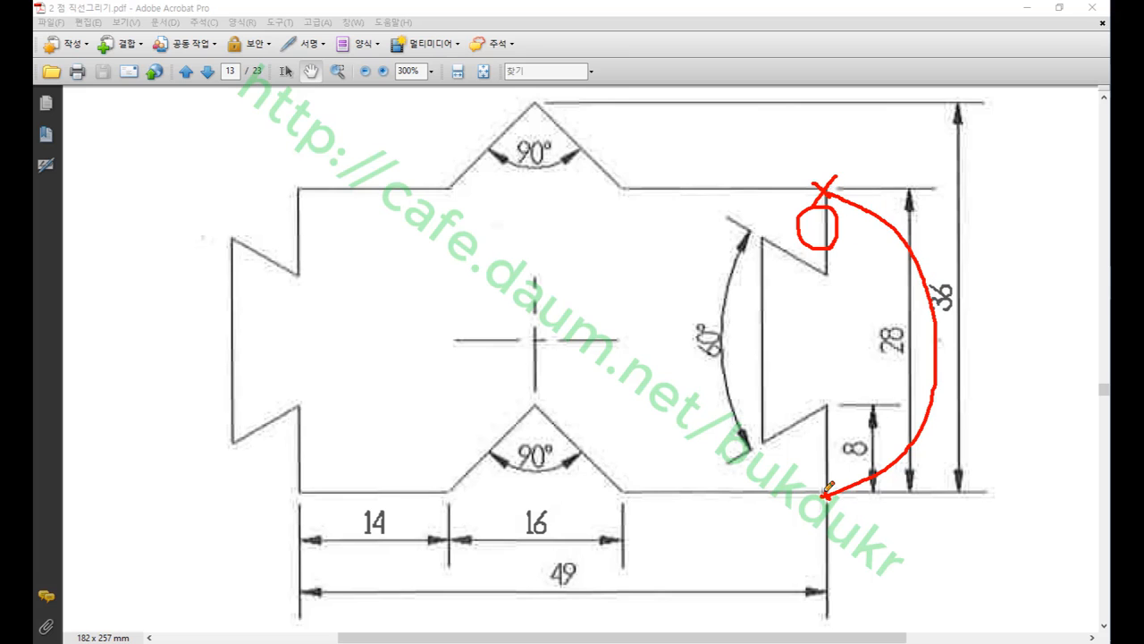
pyautogui.rightClick(985, 279)
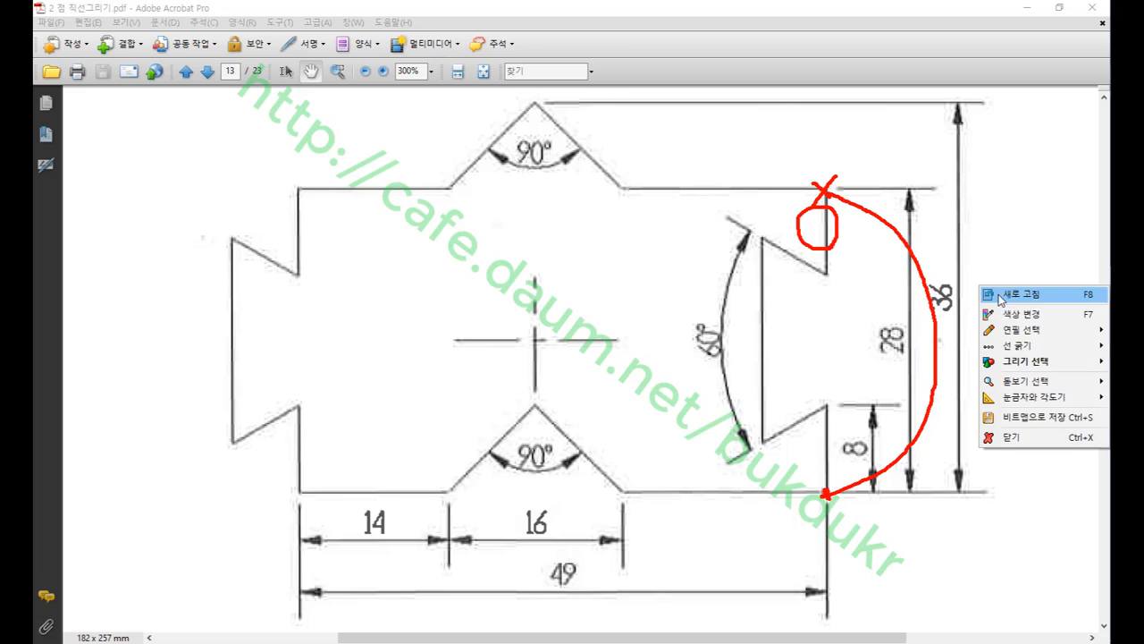
pyautogui.click(1012, 441)
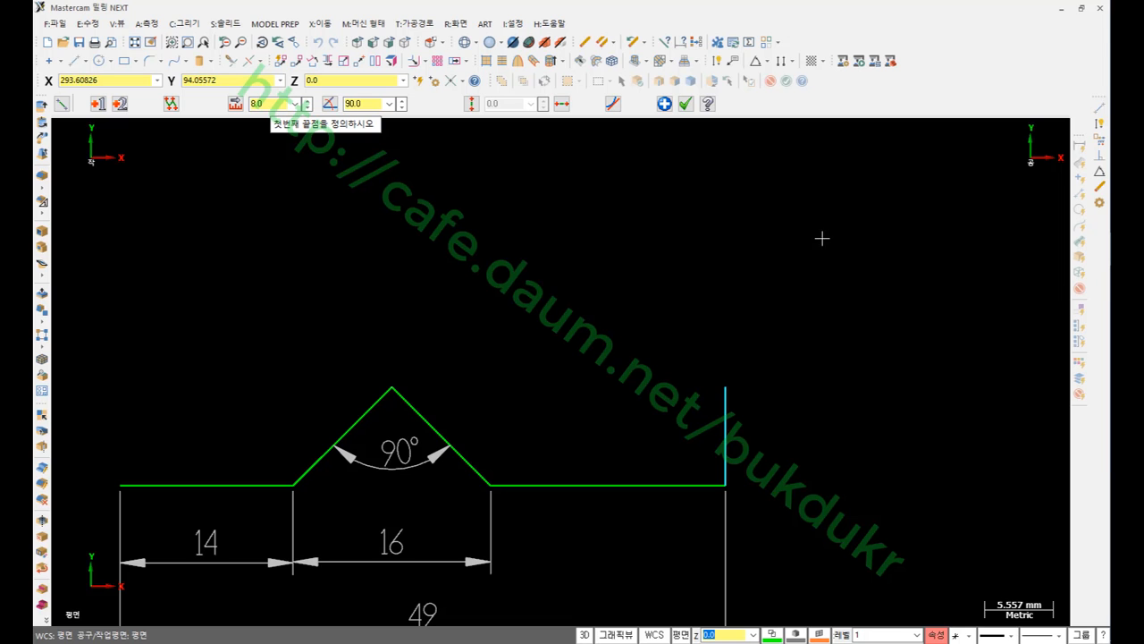
# Draw a vertical line 8 mm long downward from the point offset Y28 from the profile's lower right corner.
pyautogui.scroll(-3, 769, 246)
pyautogui.scroll(-1, 774, 225)
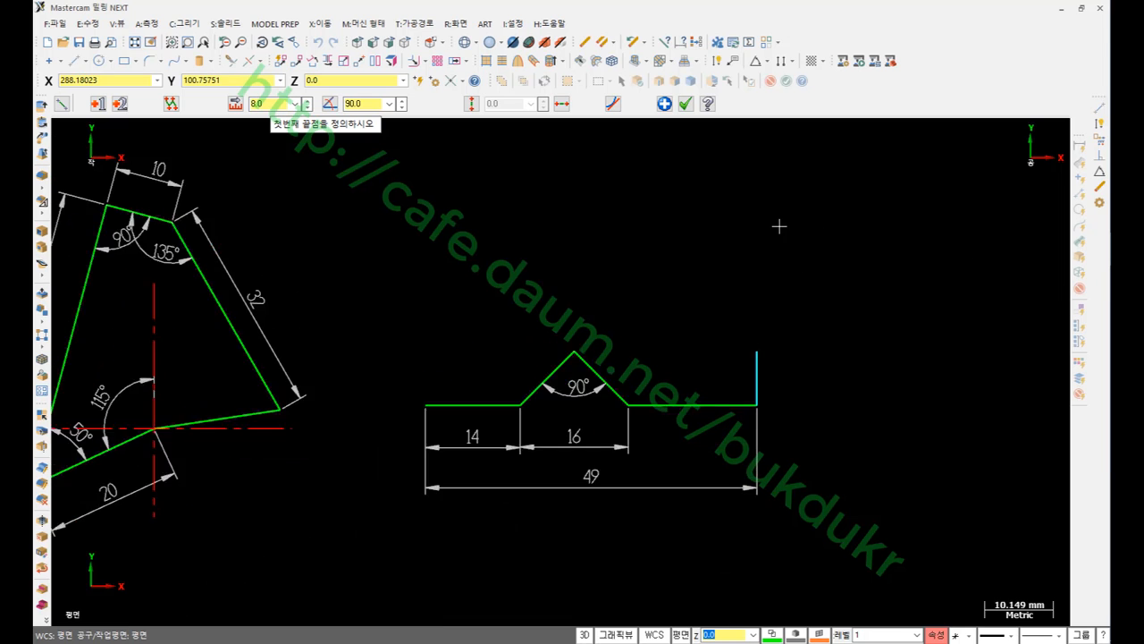
pyautogui.scroll(2, 644, 179)
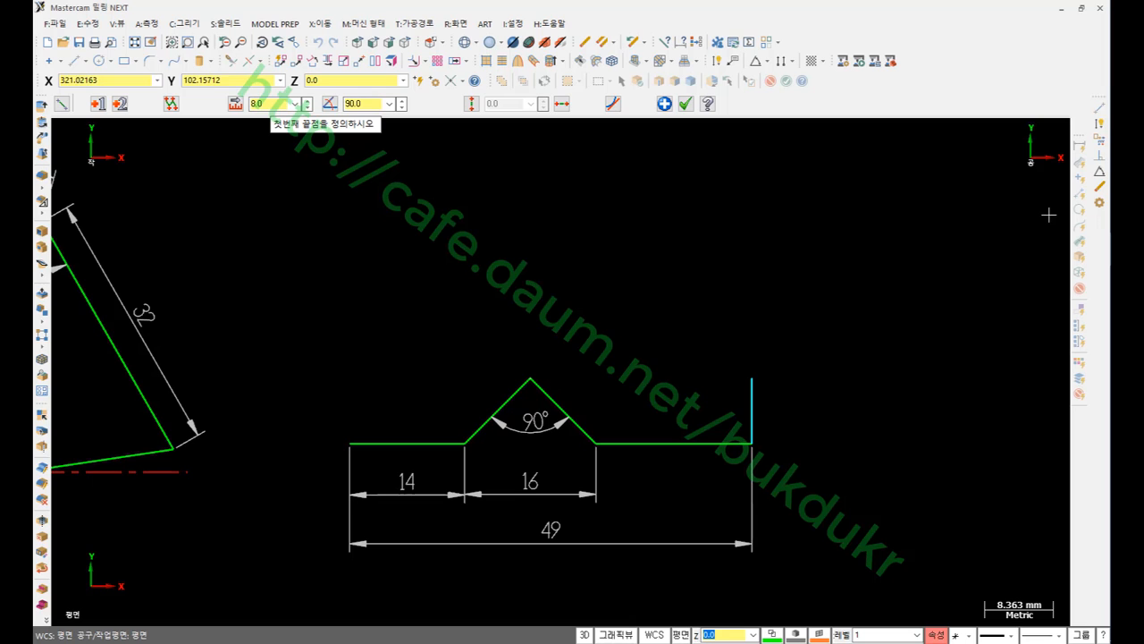
pyautogui.scroll(-1, 901, 326)
pyautogui.scroll(1, 899, 304)
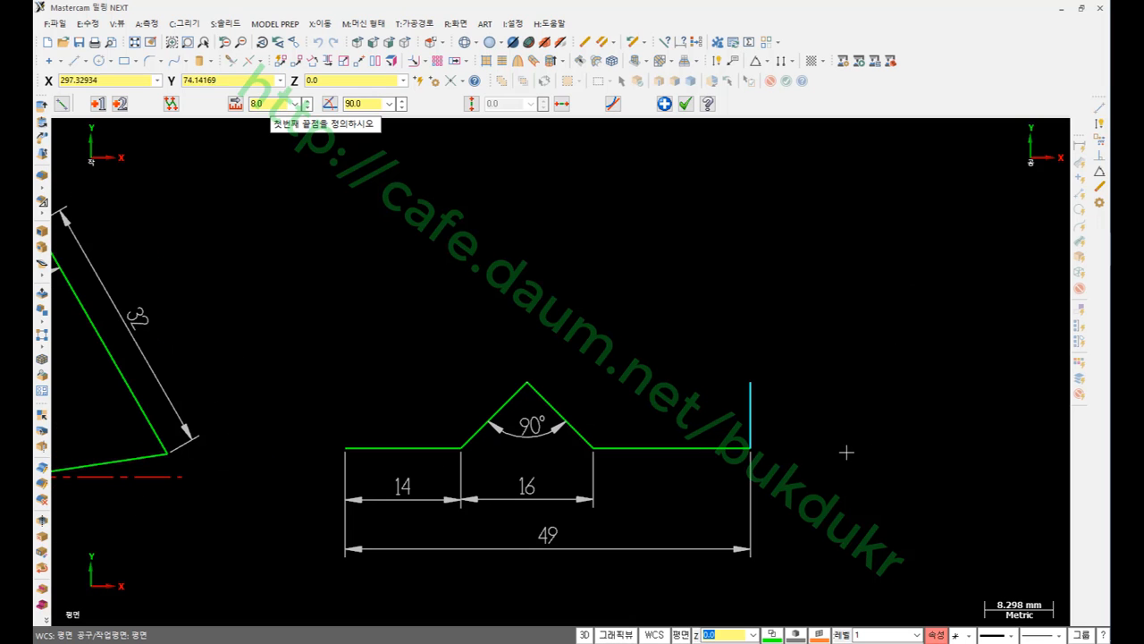
pyautogui.click(751, 447)
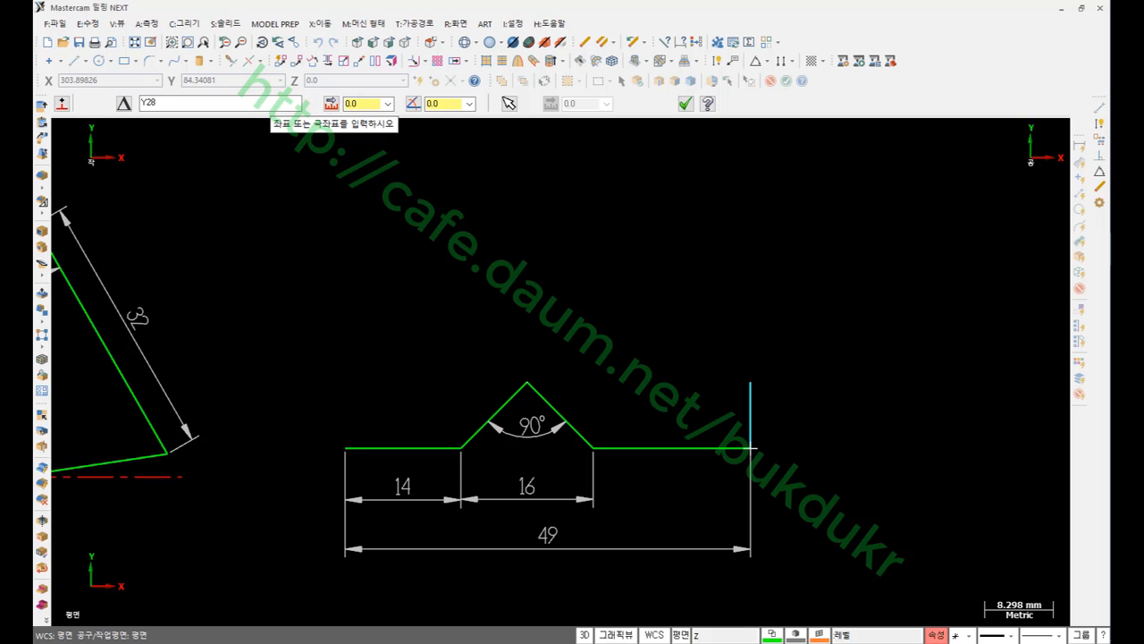
pyautogui.press('Return')
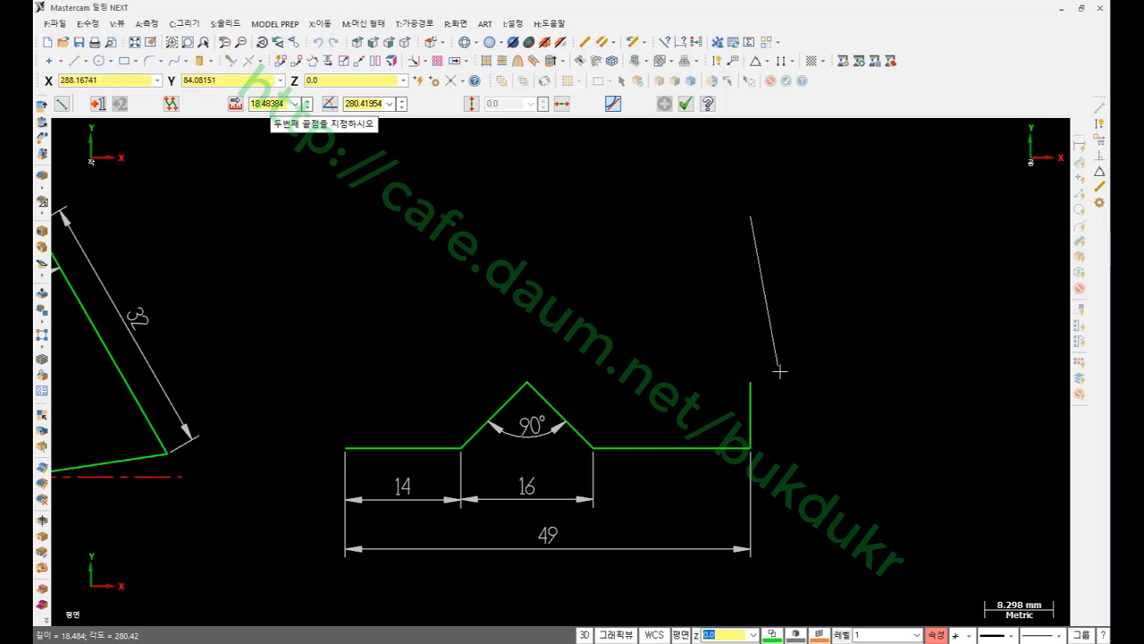
pyautogui.click(751, 447)
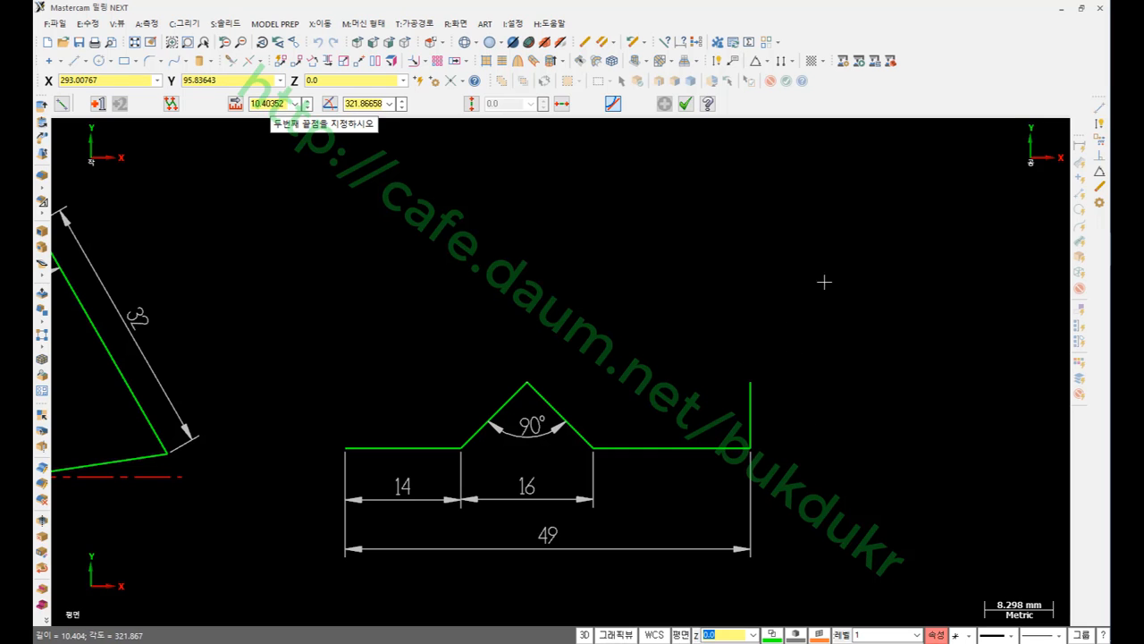
pyautogui.click(751, 306)
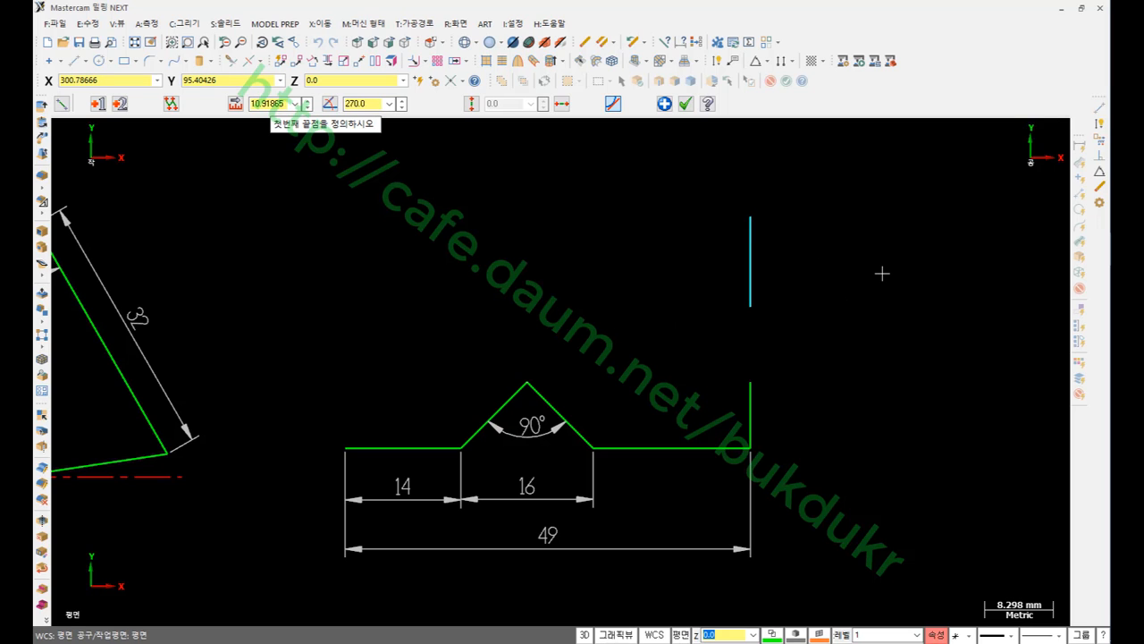
pyautogui.write('l')
pyautogui.write('8')
pyautogui.press('Return')
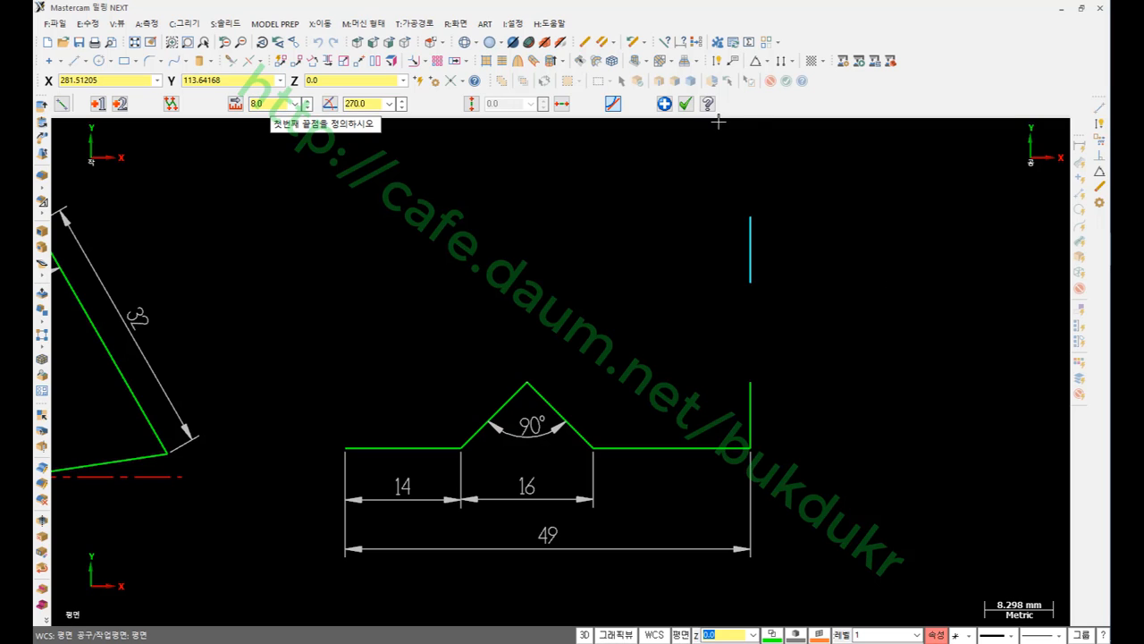
pyautogui.click(685, 104)
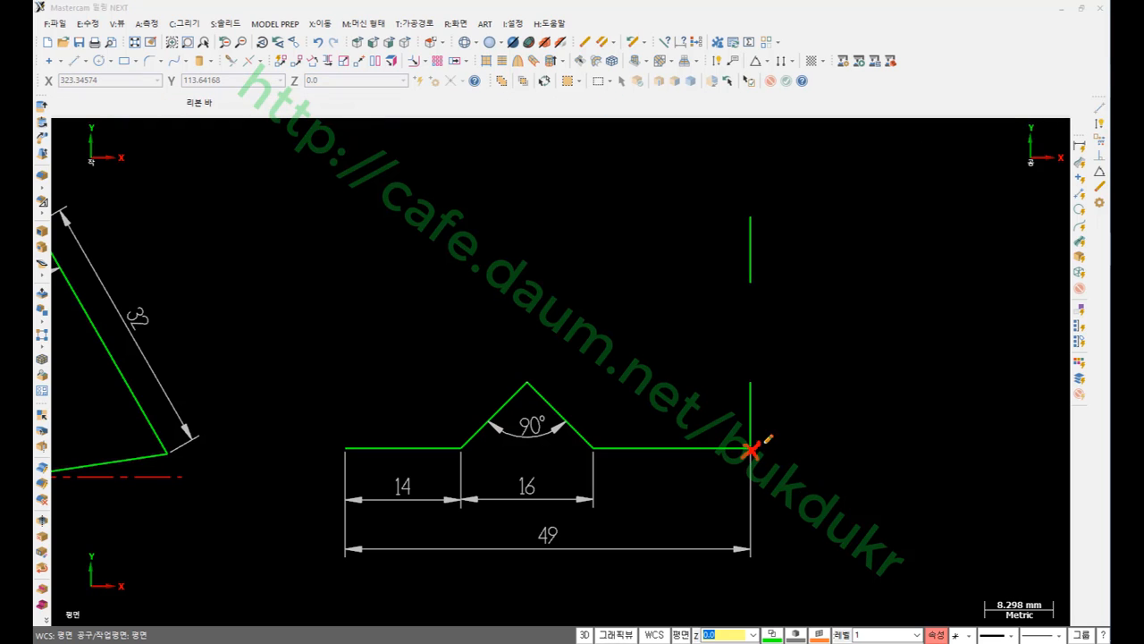
# Annotate the upper right line on screen with the Y28 offset from the lower right corner and the length L=8.
pyautogui.moveTo(751, 450)
pyautogui.mouseDown()
pyautogui.moveTo(845, 374)
pyautogui.moveTo(824, 243)
pyautogui.moveTo(767, 216)
pyautogui.mouseUp()
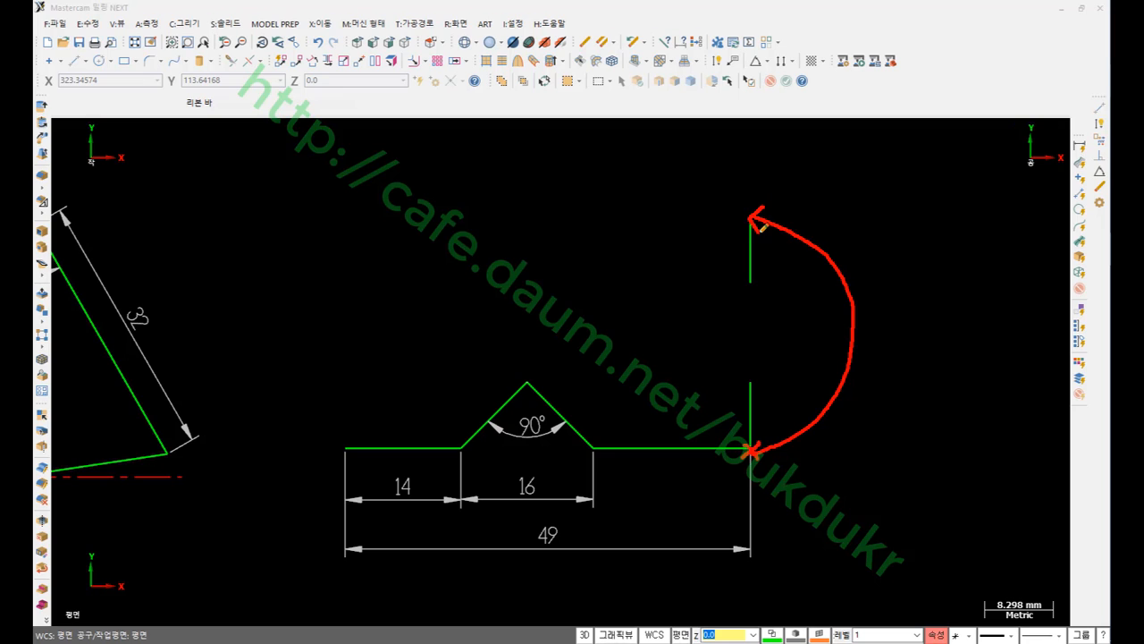
pyautogui.moveTo(852, 218)
pyautogui.mouseDown()
pyautogui.moveTo(924, 261)
pyautogui.moveTo(918, 235)
pyautogui.mouseUp()
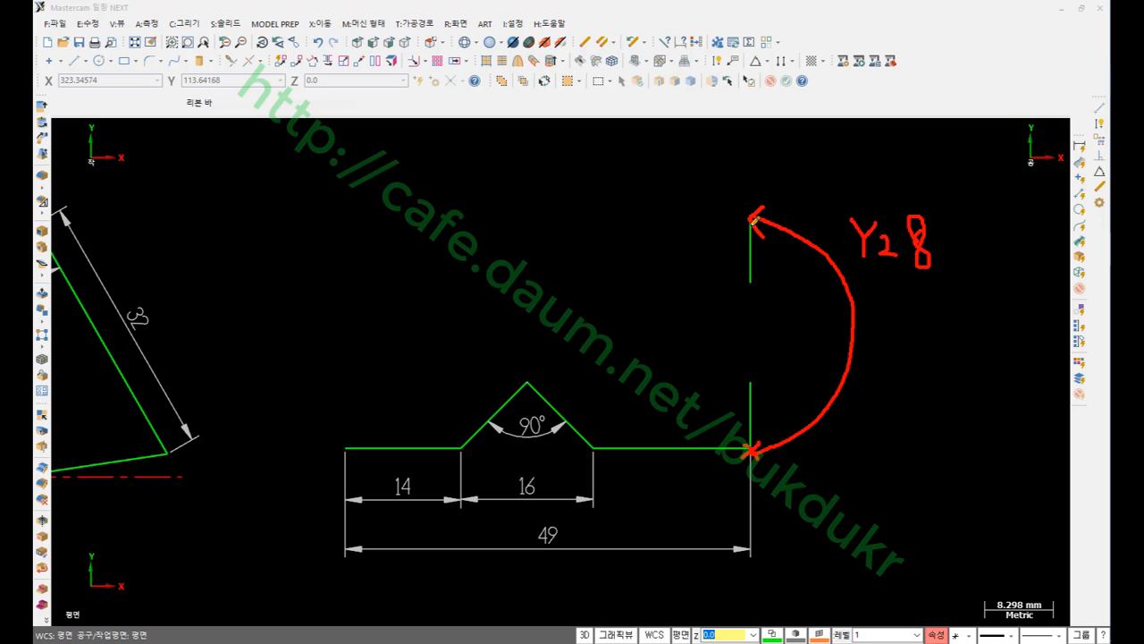
pyautogui.moveTo(753, 218)
pyautogui.mouseDown()
pyautogui.moveTo(760, 311)
pyautogui.moveTo(770, 317)
pyautogui.mouseUp()
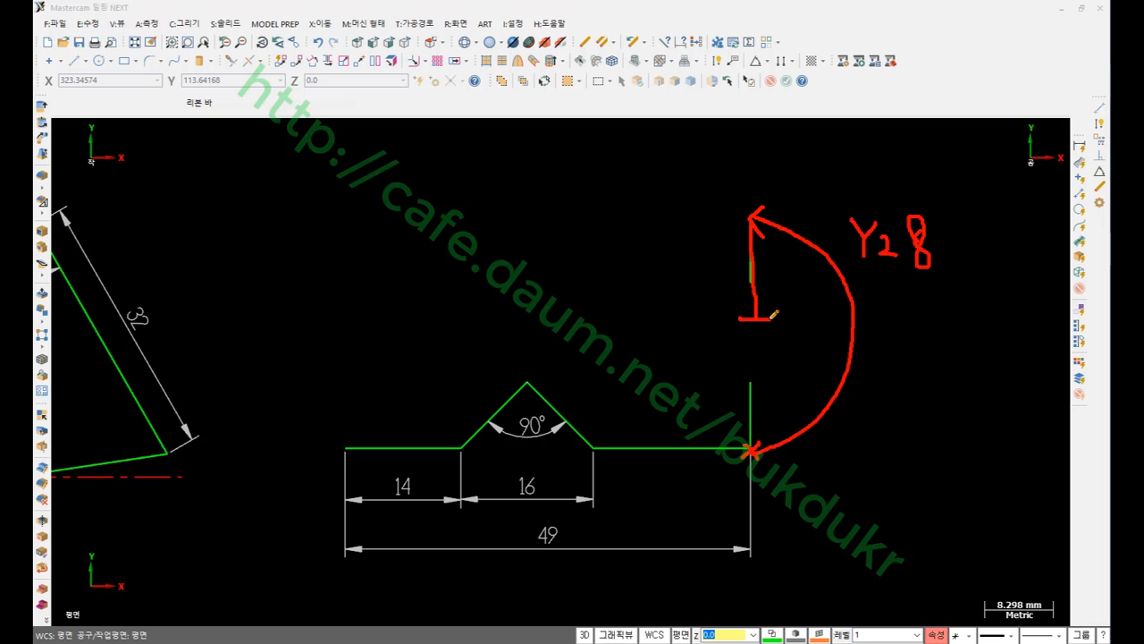
pyautogui.moveTo(682, 245); pyautogui.dragTo(704, 283)
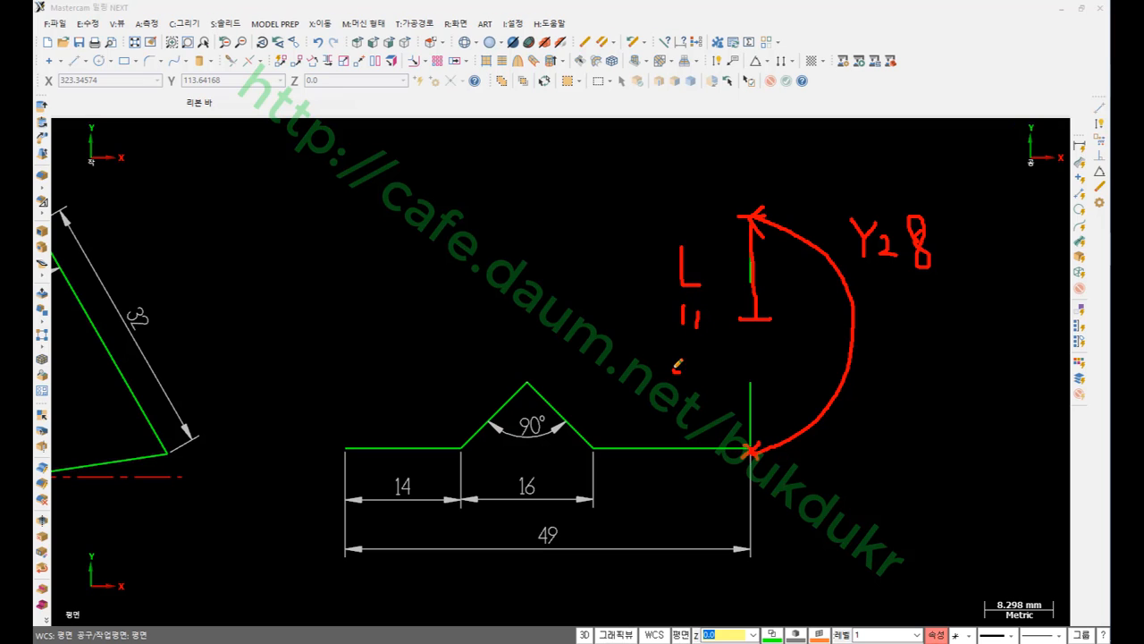
pyautogui.moveTo(677, 364)
pyautogui.mouseDown()
pyautogui.moveTo(685, 399)
pyautogui.moveTo(689, 374)
pyautogui.mouseUp()
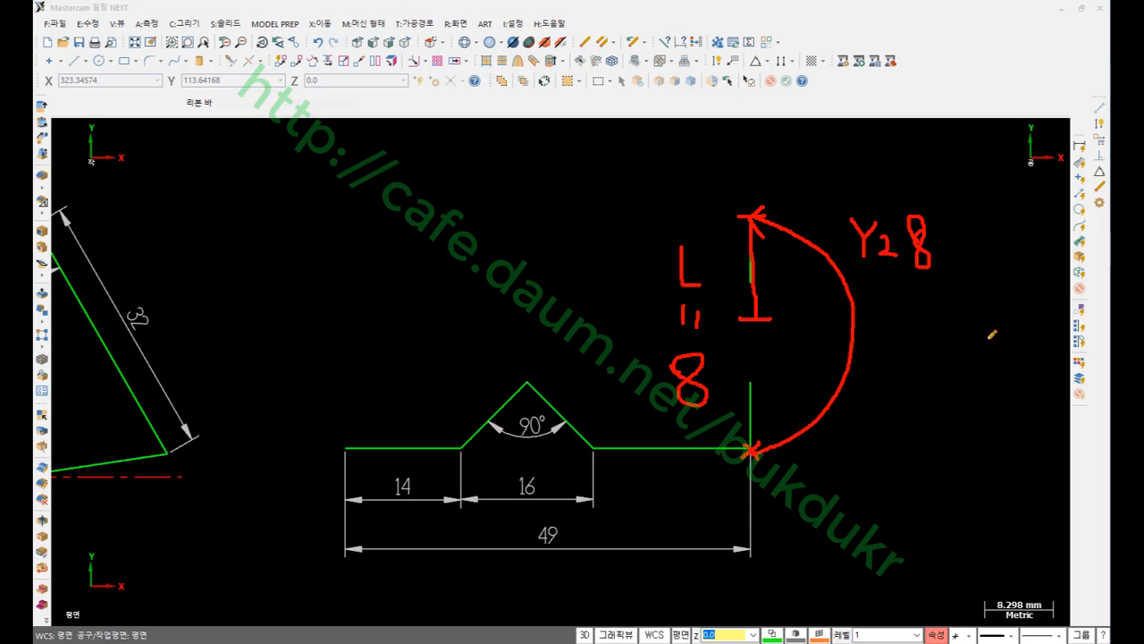
# Circle the upper right vertical line as an on-screen annotation and close the markup.
pyautogui.moveTo(772, 286)
pyautogui.mouseDown()
pyautogui.moveTo(721, 261)
pyautogui.moveTo(793, 239)
pyautogui.moveTo(771, 287)
pyautogui.mouseUp()
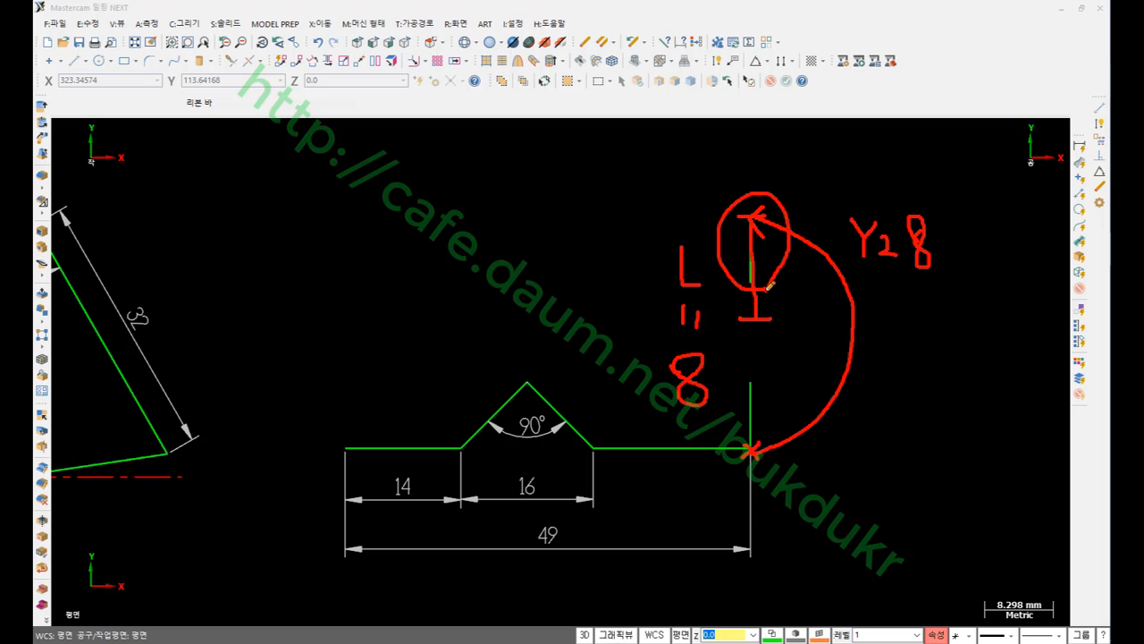
pyautogui.rightClick(957, 304)
pyautogui.click(979, 460)
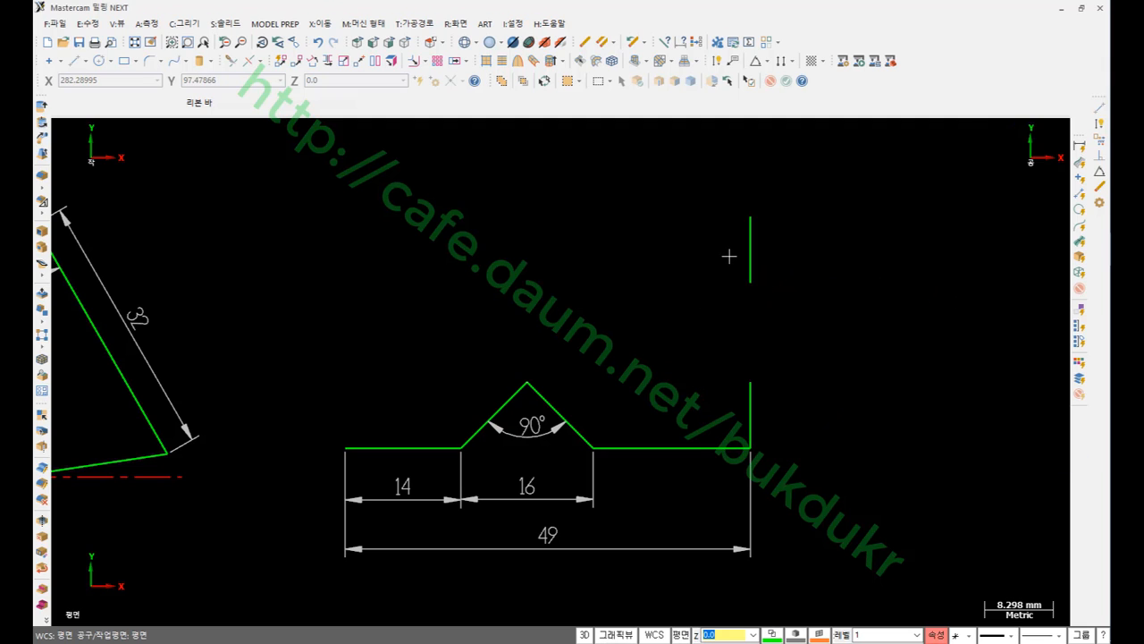
# Draw a 7 mm line slanting up and inward from the lower end of the upper right vertical line.
pyautogui.scroll(2, 743, 187)
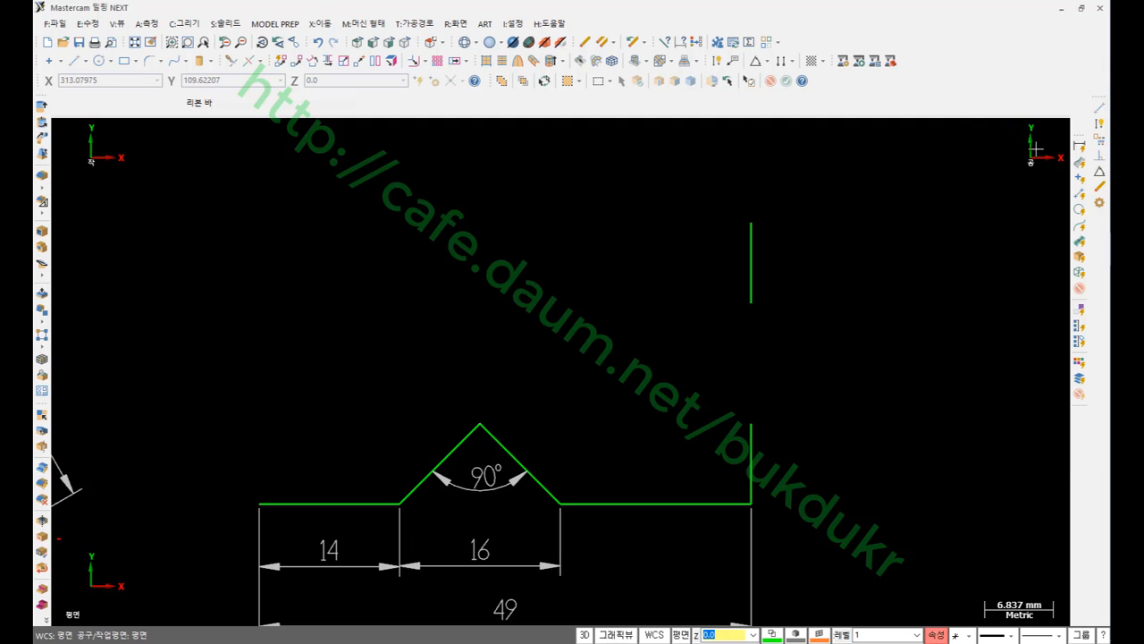
pyautogui.click(1099, 107)
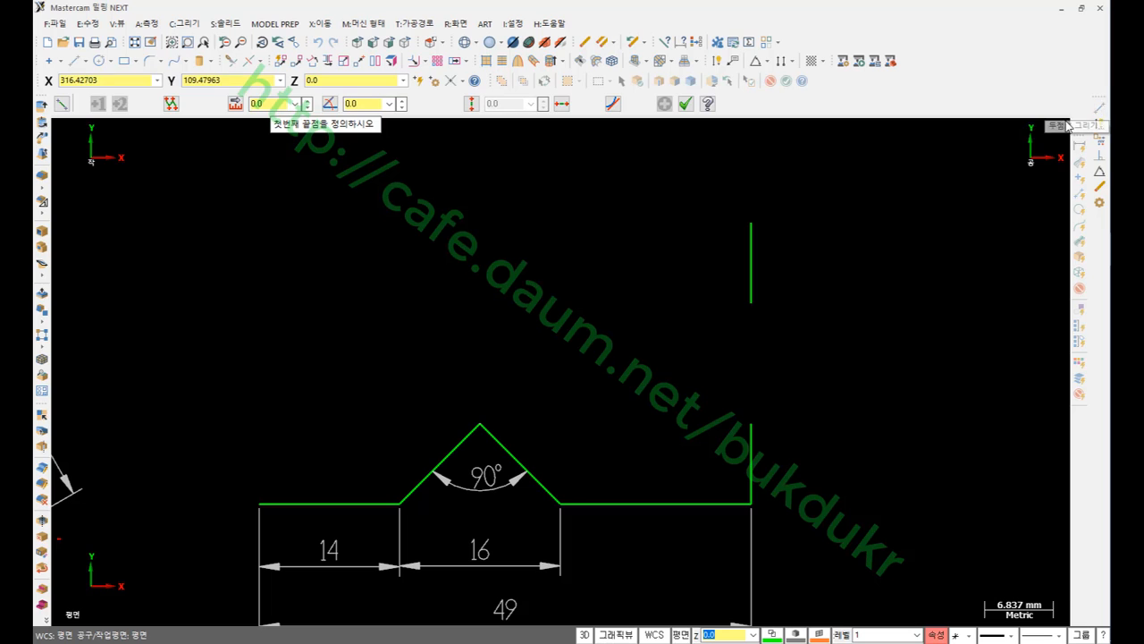
pyautogui.click(749, 304)
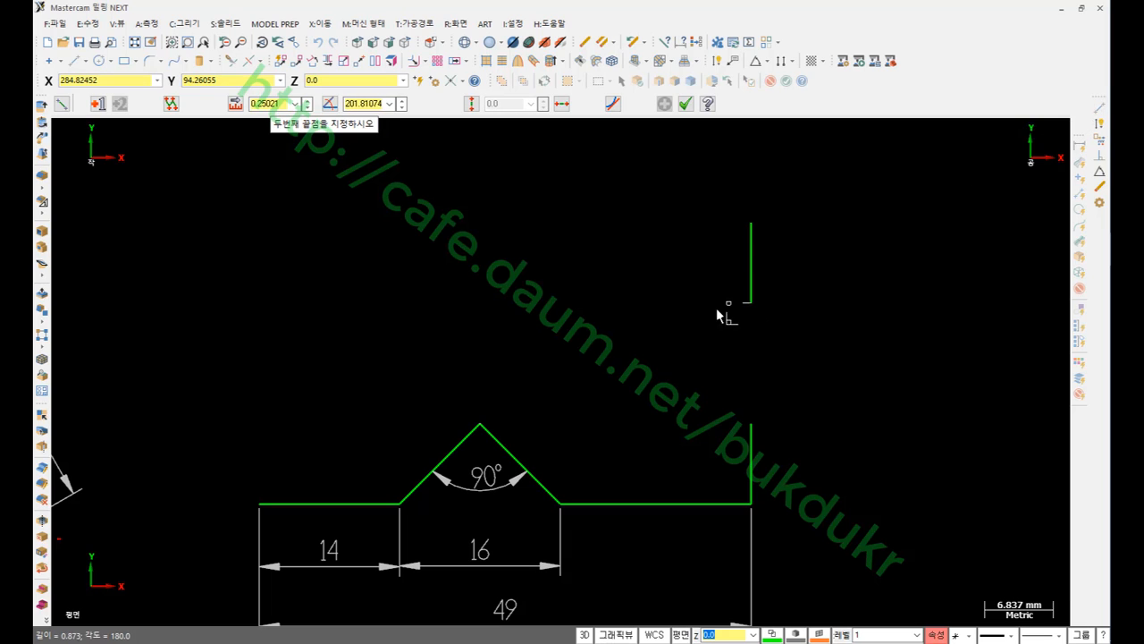
pyautogui.click(672, 262)
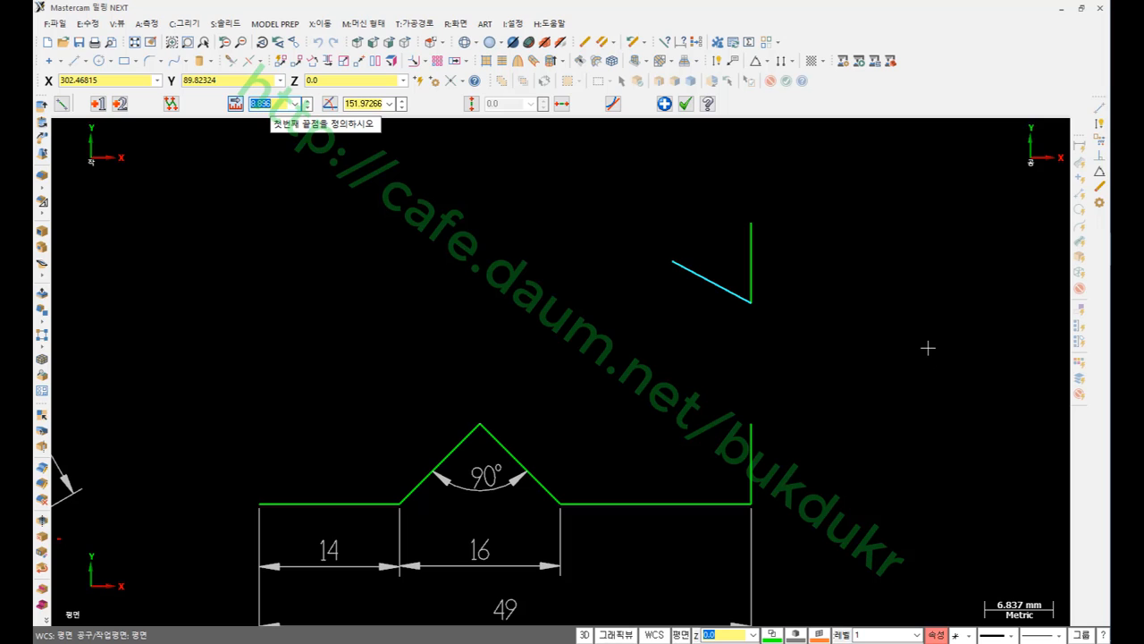
pyautogui.write('7')
pyautogui.press('Return')
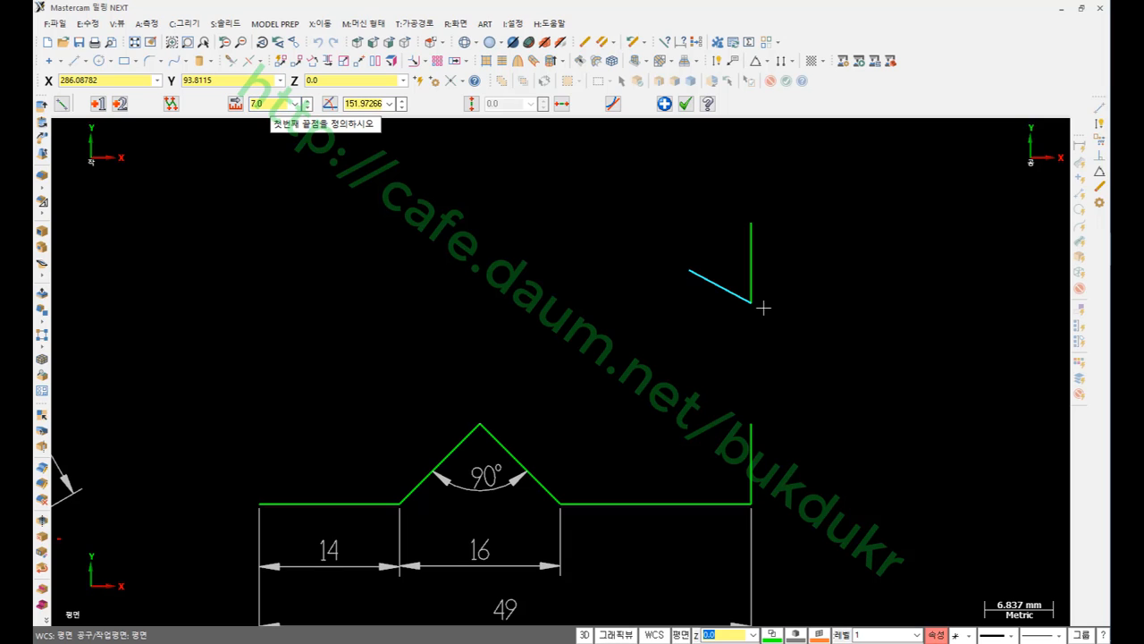
pyautogui.press('Tab')
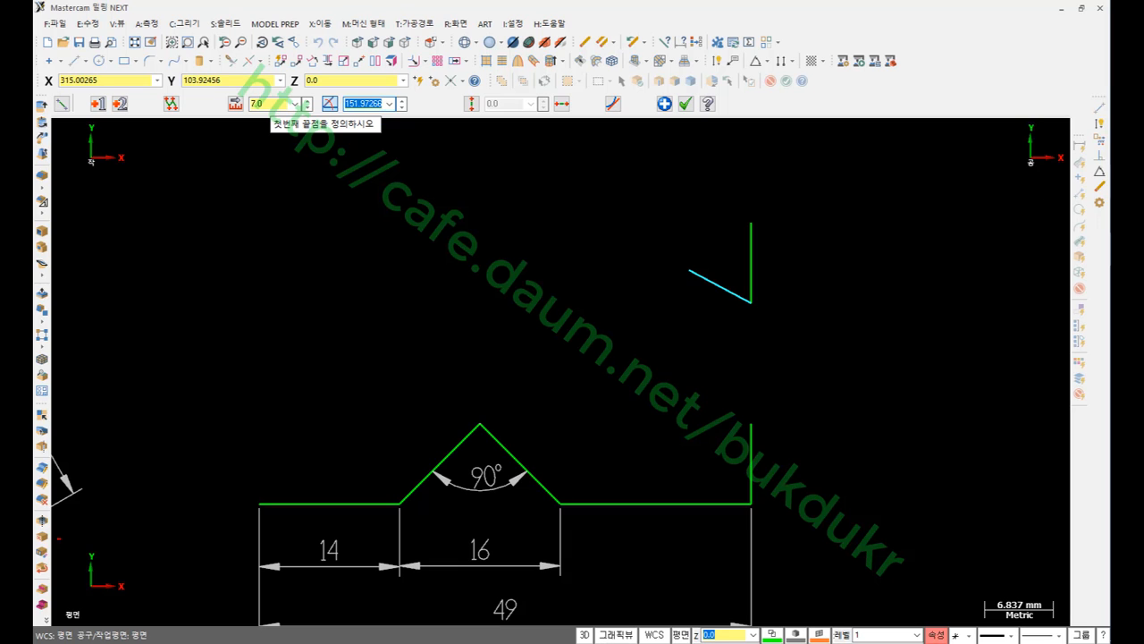
# Examine the upper slanted edge of the right notch in the PDF drawing, marking its angle from the 0° axis as 180-30.
pyautogui.hotkey('alt', 'Tab')
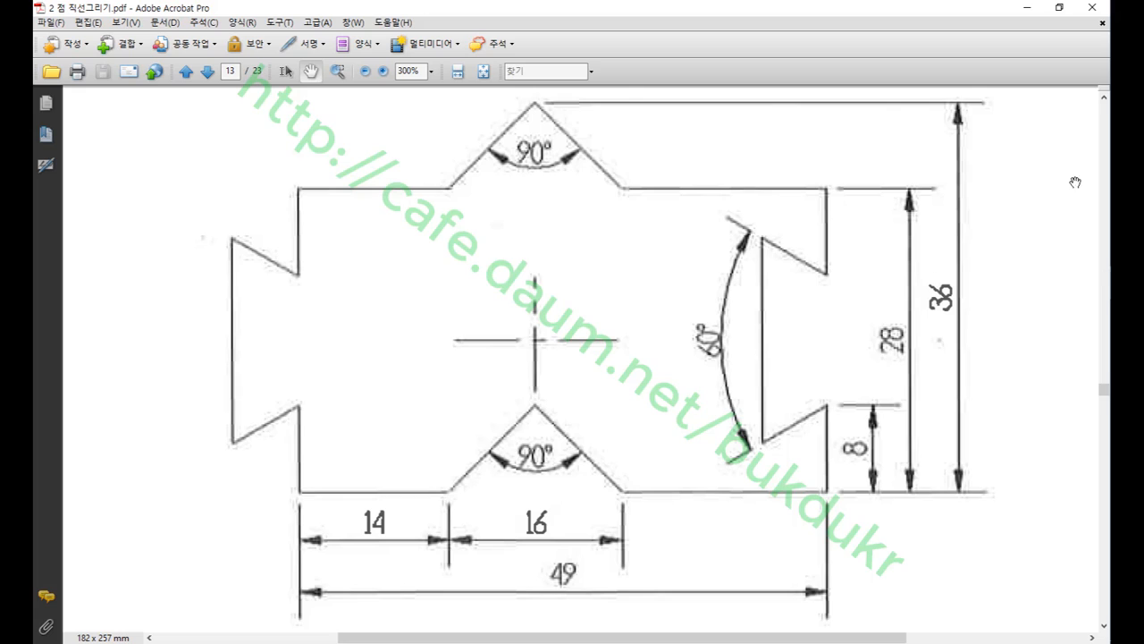
pyautogui.moveTo(827, 275)
pyautogui.mouseDown()
pyautogui.moveTo(611, 278)
pyautogui.moveTo(629, 249)
pyautogui.moveTo(622, 268)
pyautogui.moveTo(640, 257)
pyautogui.mouseUp()
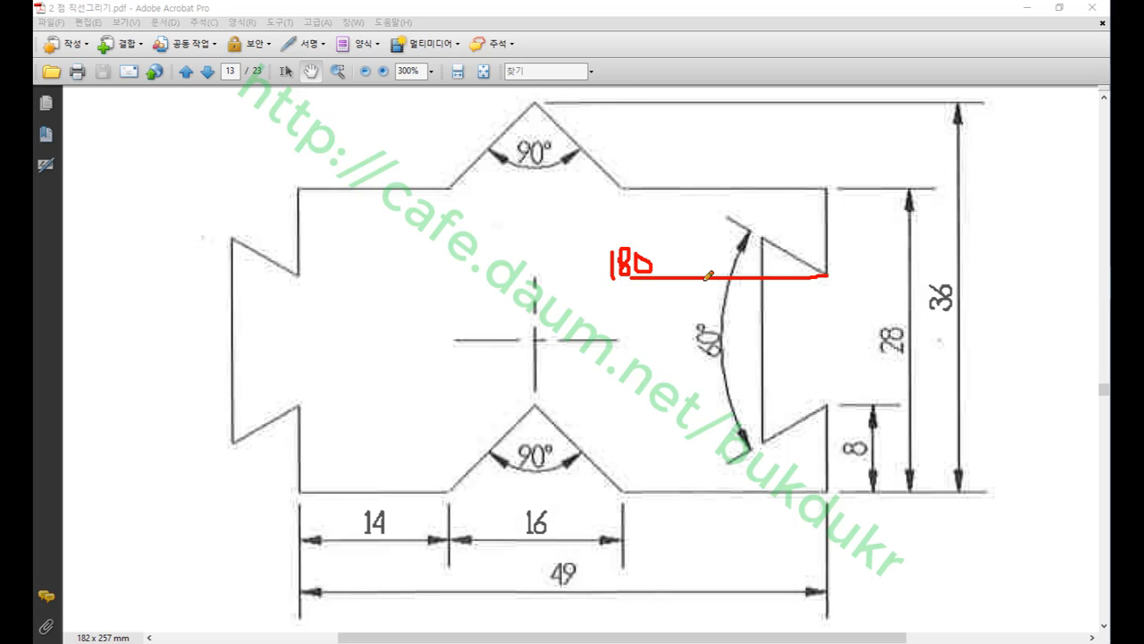
pyautogui.moveTo(704, 279)
pyautogui.mouseDown()
pyautogui.moveTo(735, 236)
pyautogui.moveTo(733, 259)
pyautogui.mouseUp()
pyautogui.moveTo(670, 230)
pyautogui.mouseDown()
pyautogui.moveTo(684, 240)
pyautogui.moveTo(706, 228)
pyautogui.moveTo(697, 225)
pyautogui.mouseUp()
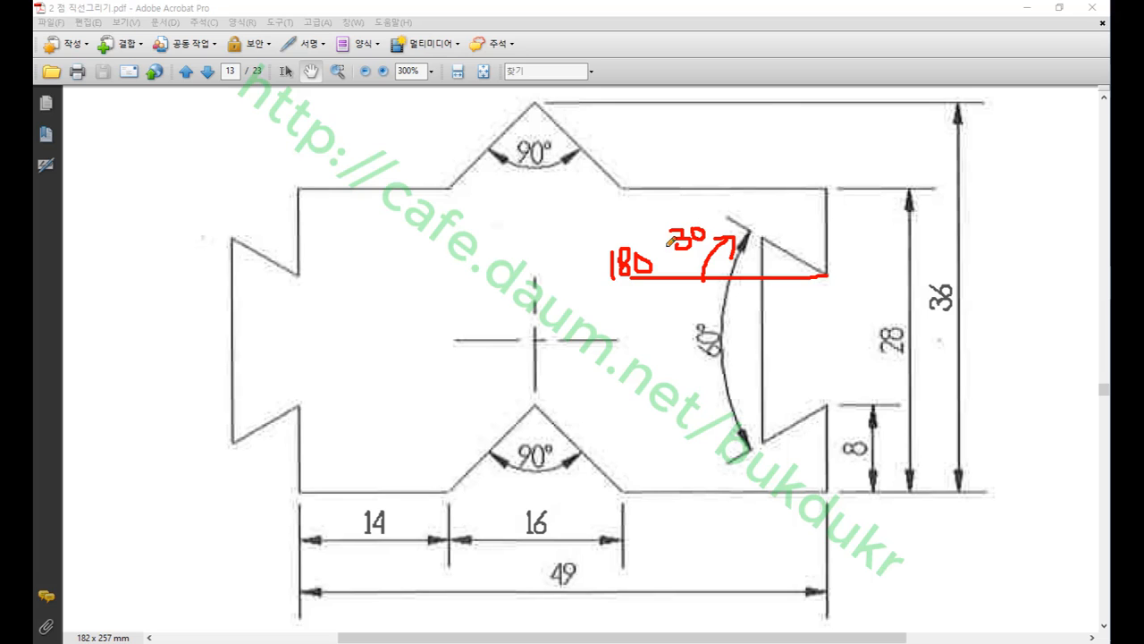
pyautogui.moveTo(656, 260); pyautogui.dragTo(669, 249)
pyautogui.moveTo(717, 212)
pyautogui.mouseDown()
pyautogui.moveTo(831, 273)
pyautogui.moveTo(1019, 283)
pyautogui.moveTo(1022, 250)
pyautogui.mouseUp()
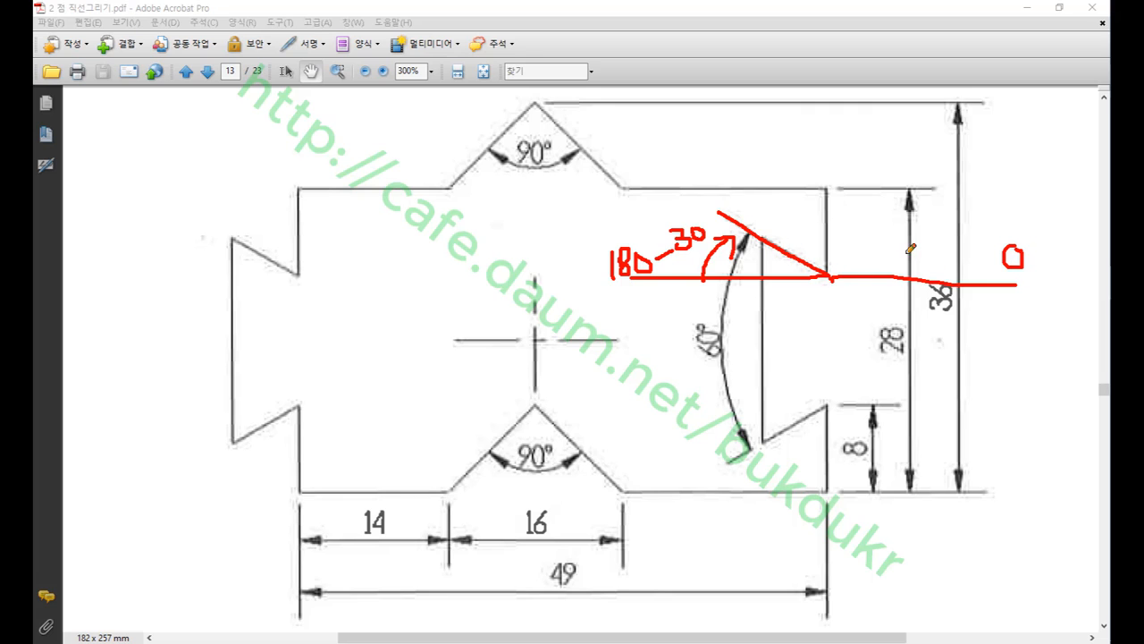
pyautogui.moveTo(860, 273)
pyautogui.mouseDown()
pyautogui.moveTo(842, 236)
pyautogui.moveTo(783, 247)
pyautogui.mouseUp()
pyautogui.moveTo(784, 247); pyautogui.dragTo(815, 251)
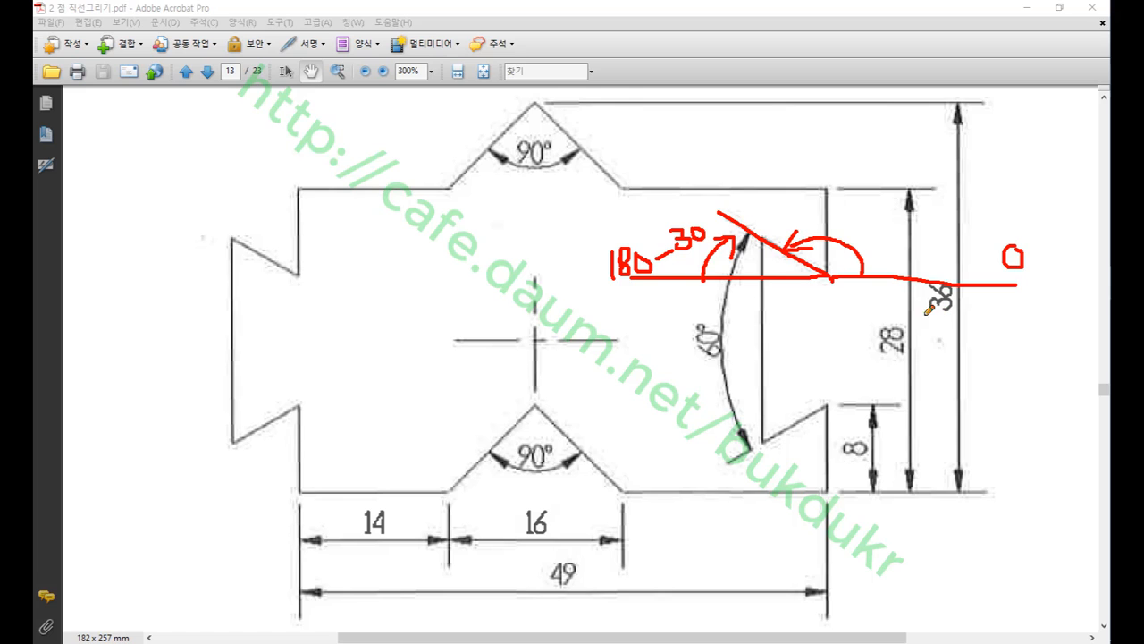
pyautogui.rightClick(827, 337)
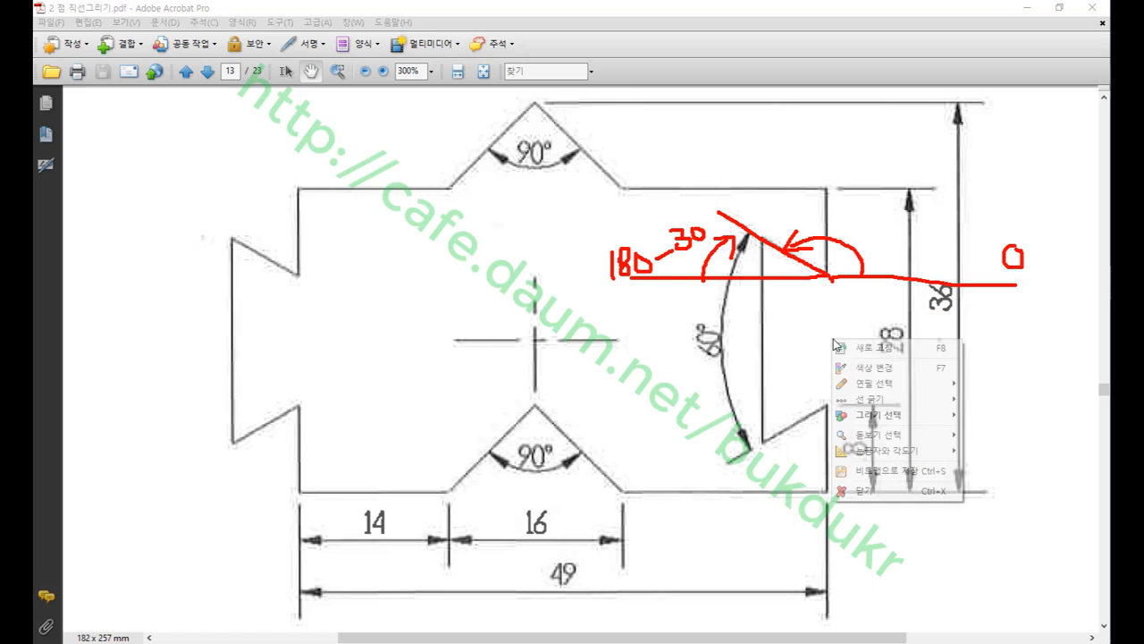
pyautogui.click(881, 494)
pyautogui.hotkey('alt', 'Tab')
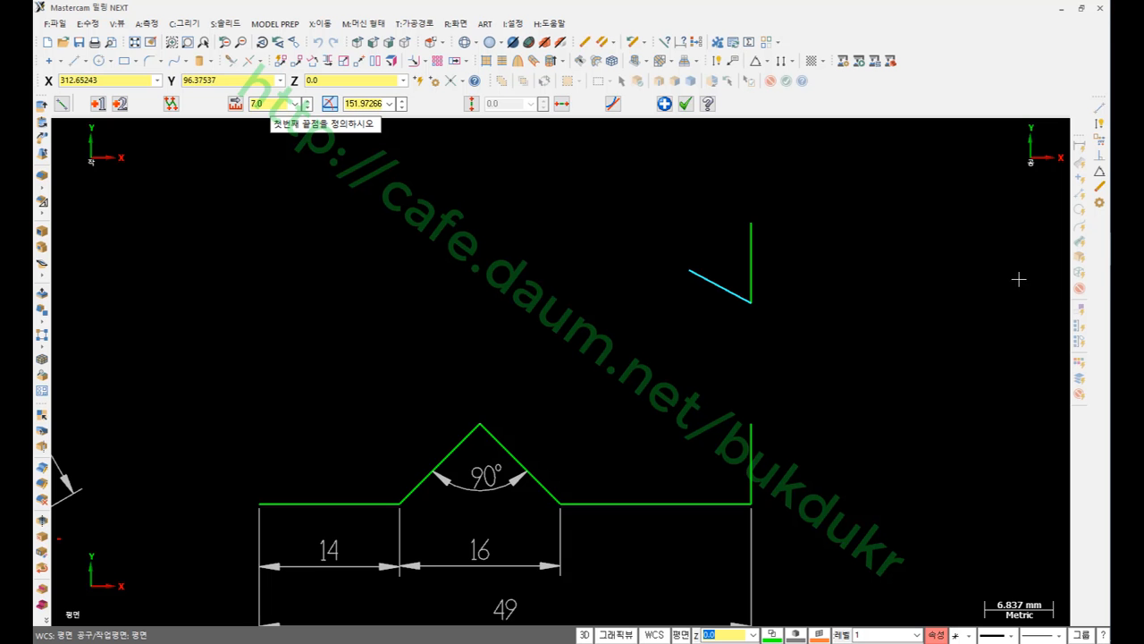
# Set the upper slanted line's angle to 180-30 degrees.
pyautogui.click(370, 105)
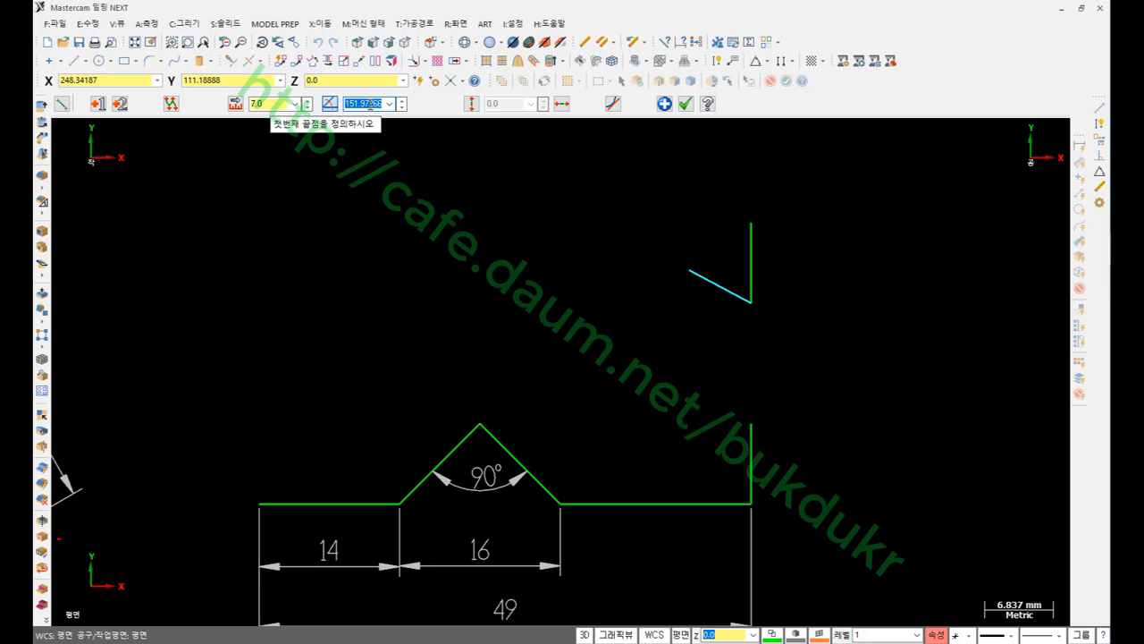
pyautogui.write('180-30')
pyautogui.press('Return')
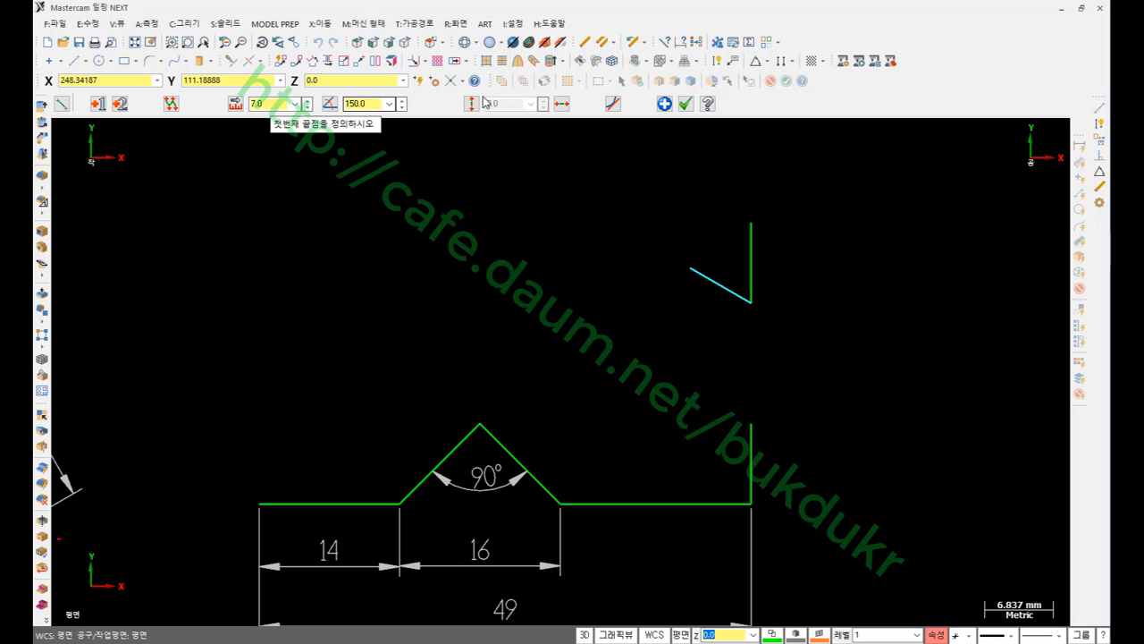
# Draw a 7 mm line at 210° from the upper end of the lower right vertical line.
pyautogui.scroll(1, 651, 307)
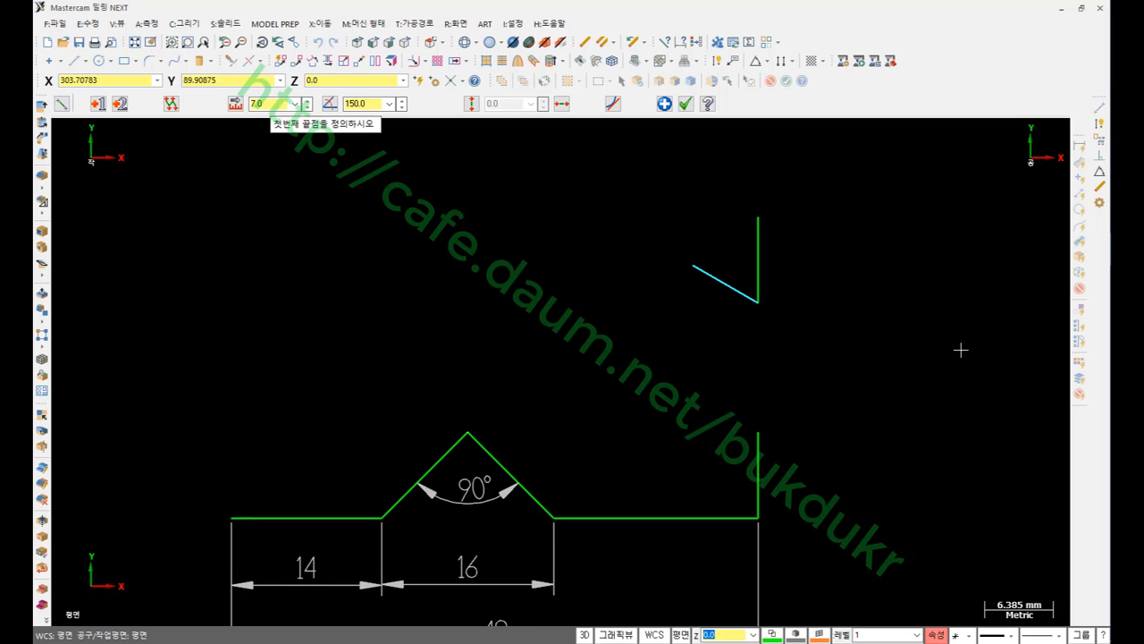
pyautogui.click(758, 432)
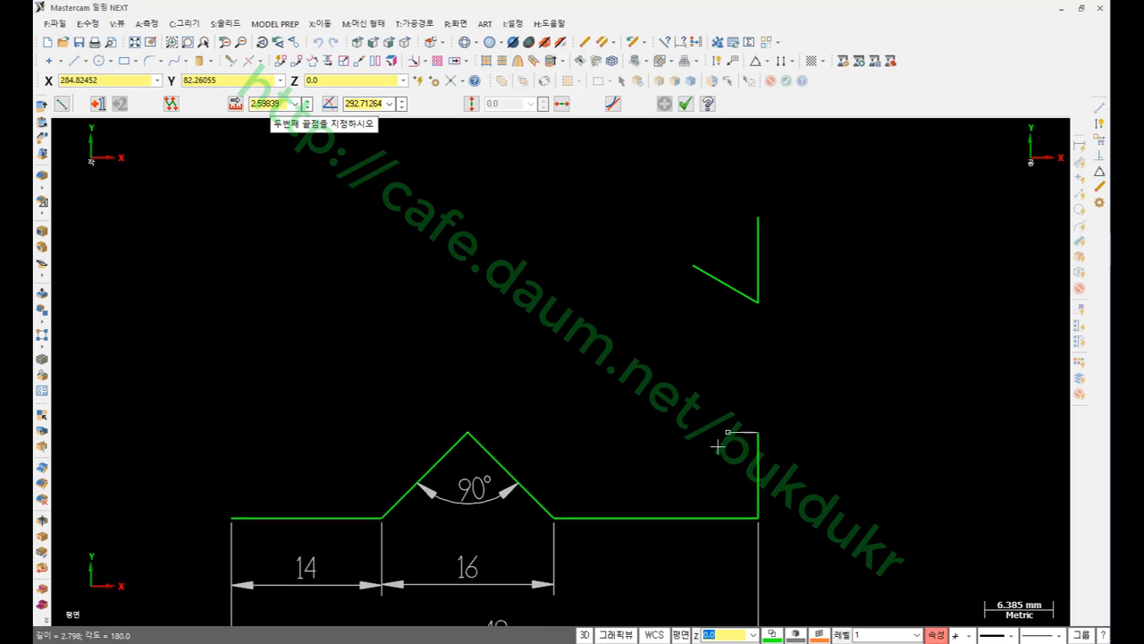
pyautogui.click(699, 464)
pyautogui.write('l')
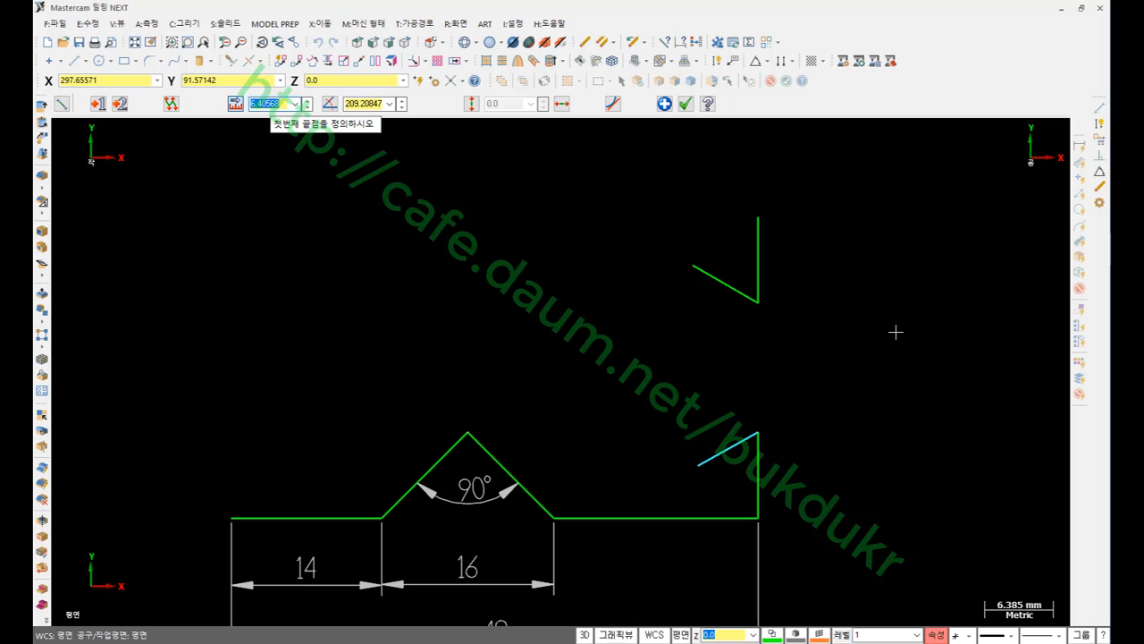
pyautogui.write('7')
pyautogui.press('Return')
pyautogui.press('a')
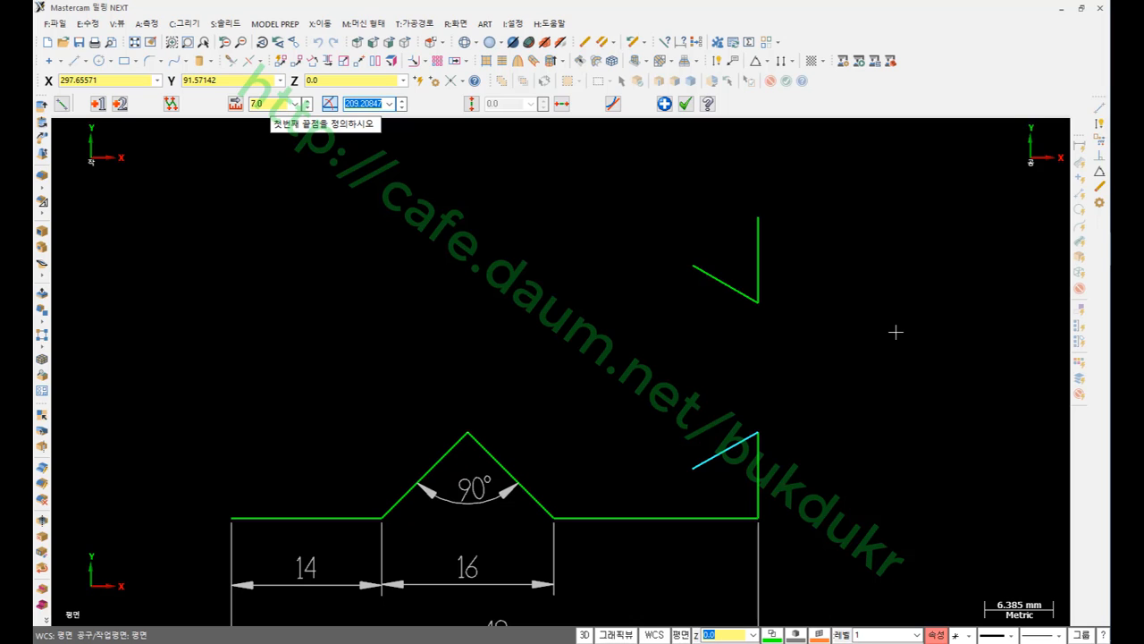
pyautogui.write('10.0')
pyautogui.press('Tab')
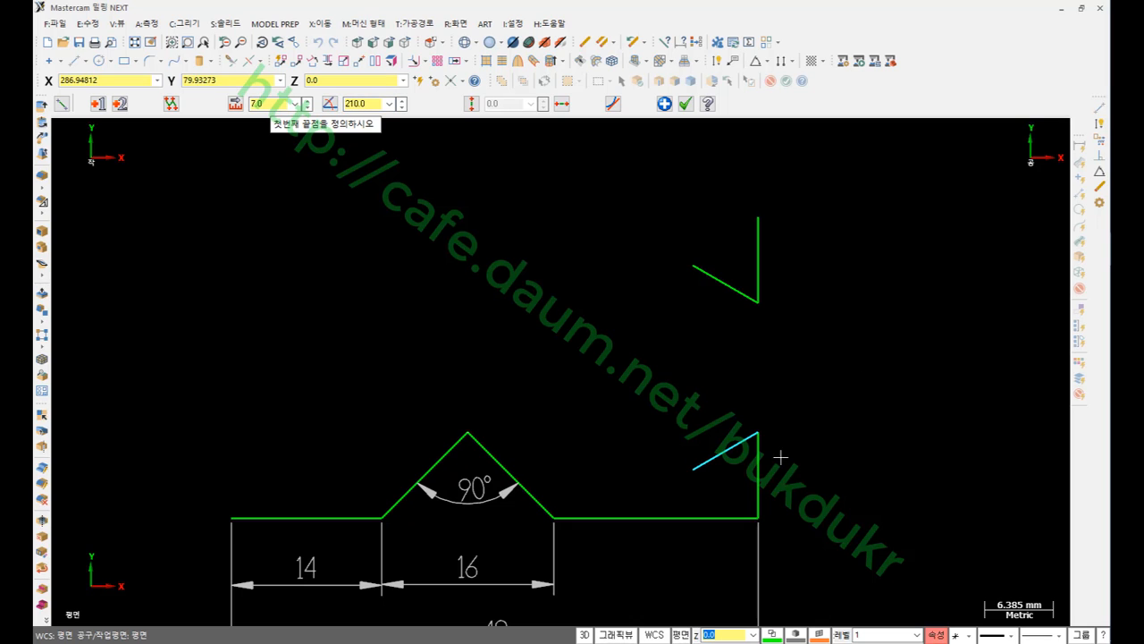
# Connect the free ends of the two slanted lines with a vertical line and finish line drawing.
pyautogui.press('Return')
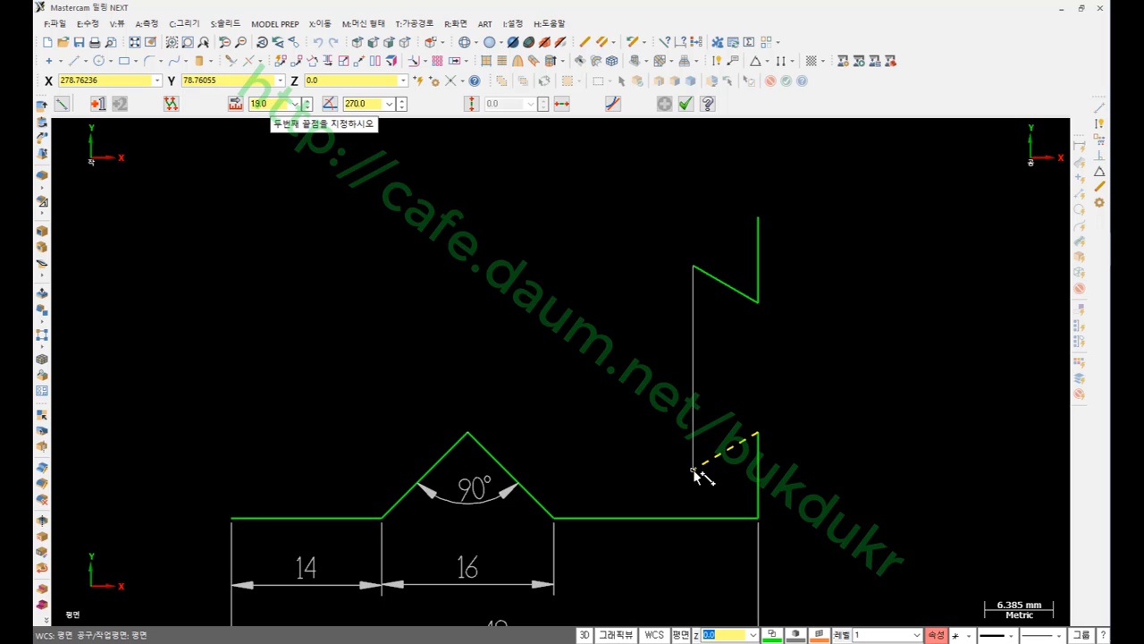
pyautogui.press('Return')
pyautogui.click(686, 103)
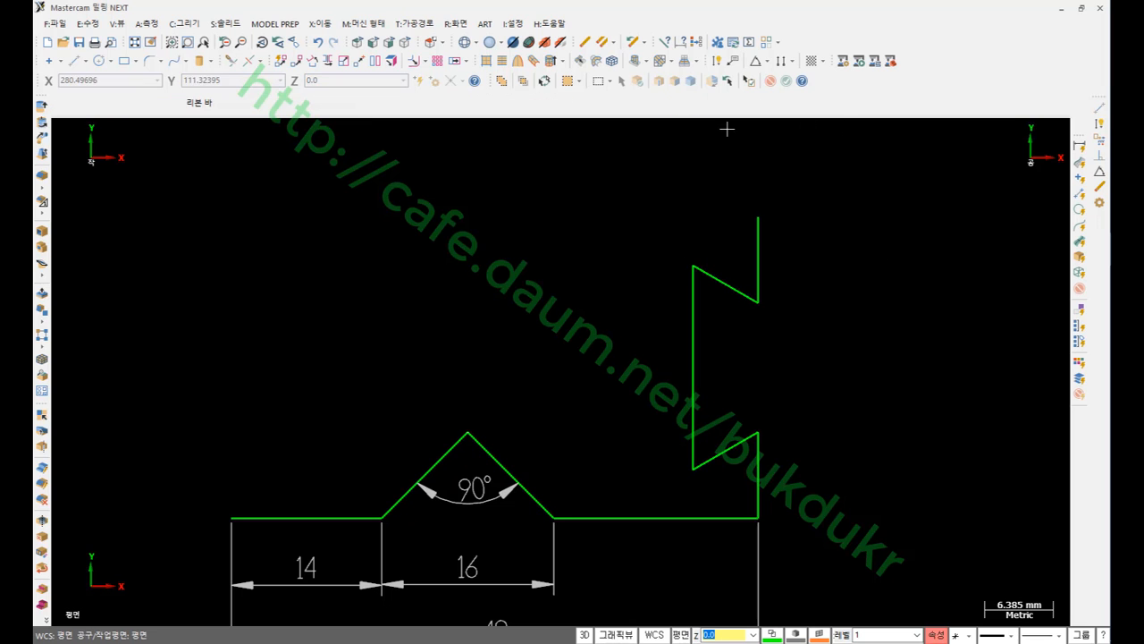
# Dimension the lengths of the lower and upper right vertical lines, placing both dimensions outside the profile.
pyautogui.scroll(-1, 884, 241)
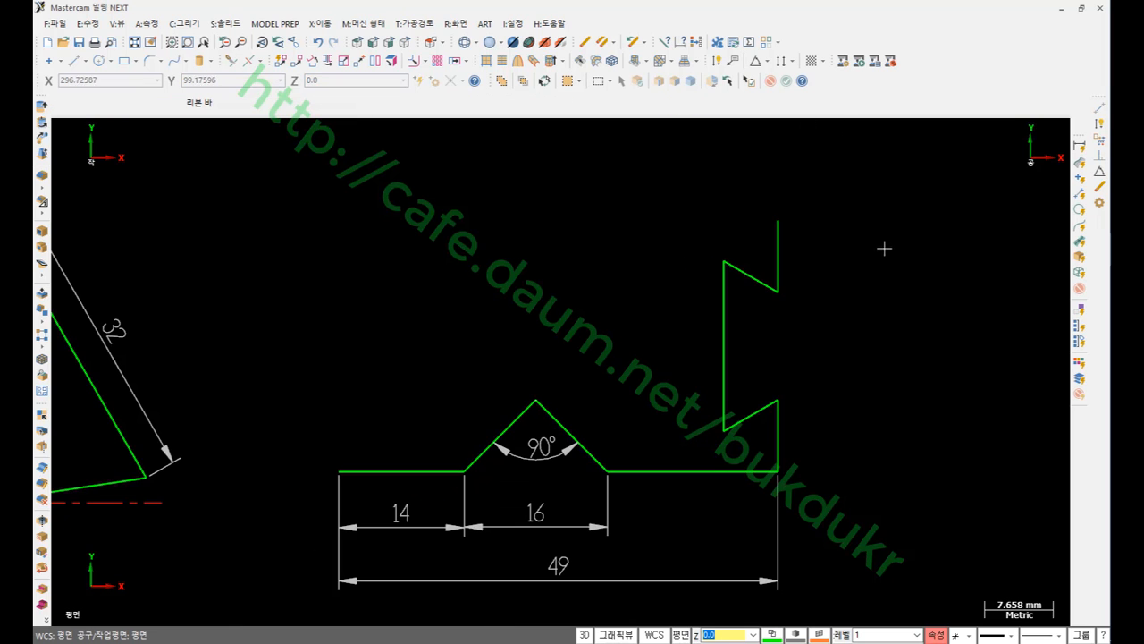
pyautogui.click(716, 60)
pyautogui.click(777, 425)
pyautogui.click(818, 434)
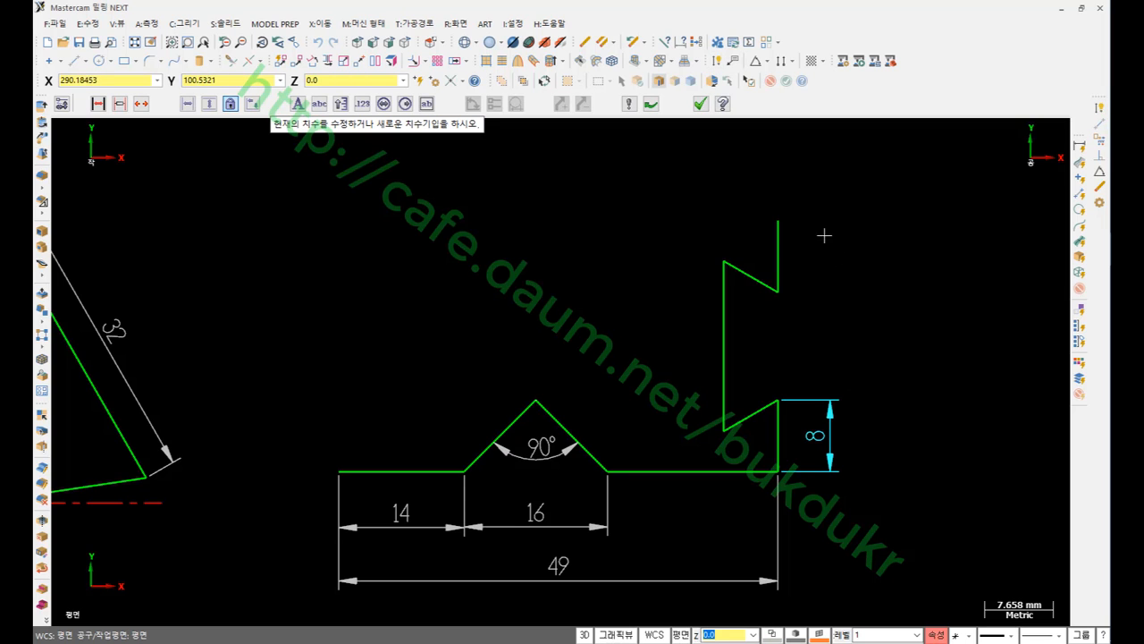
pyautogui.click(780, 236)
pyautogui.click(835, 255)
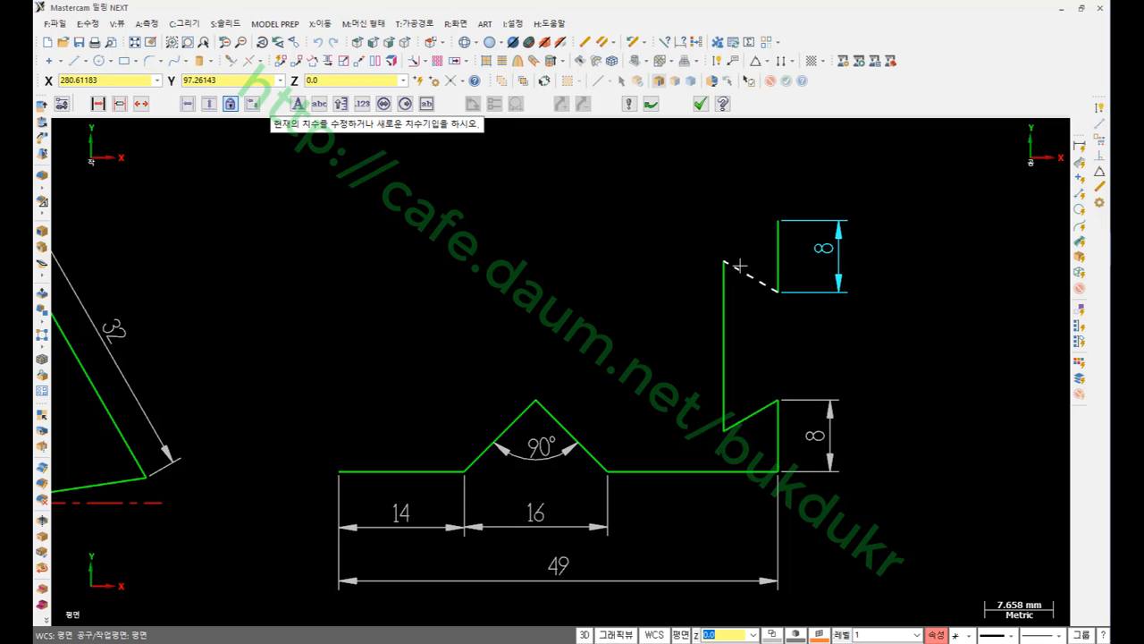
# Dimension the lengths of the two slanted notch lines, placing the dimensions above and below the notch.
pyautogui.click(743, 269)
pyautogui.click(827, 140)
pyautogui.click(755, 410)
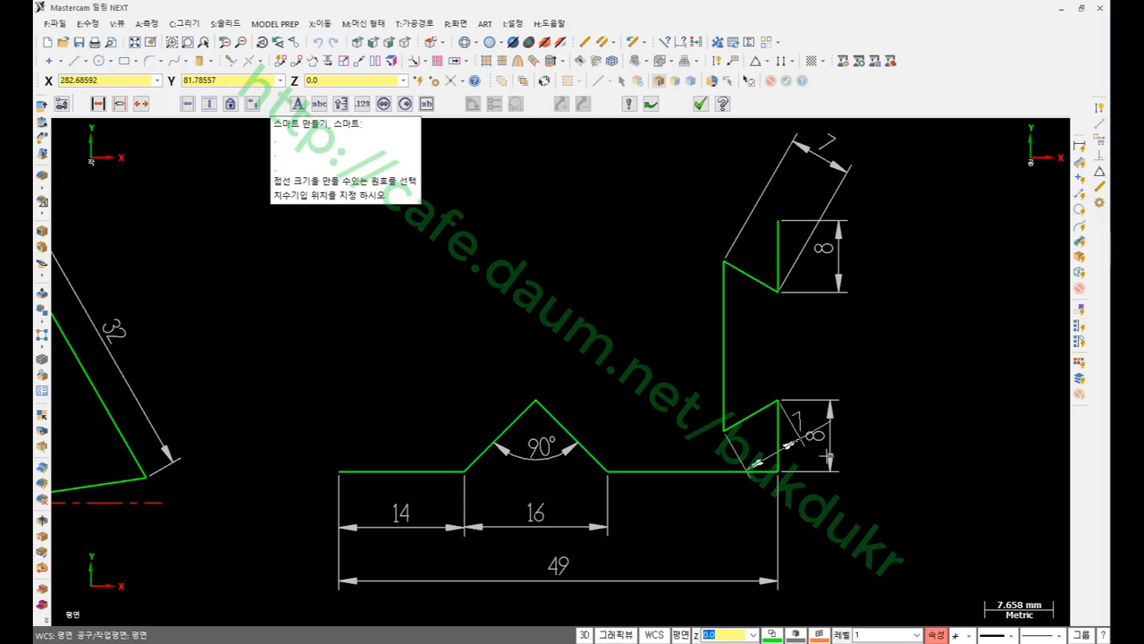
pyautogui.click(912, 522)
# Dimension the angle between the two slanted notch lines inside the profile and finish dimensioning.
pyautogui.click(743, 272)
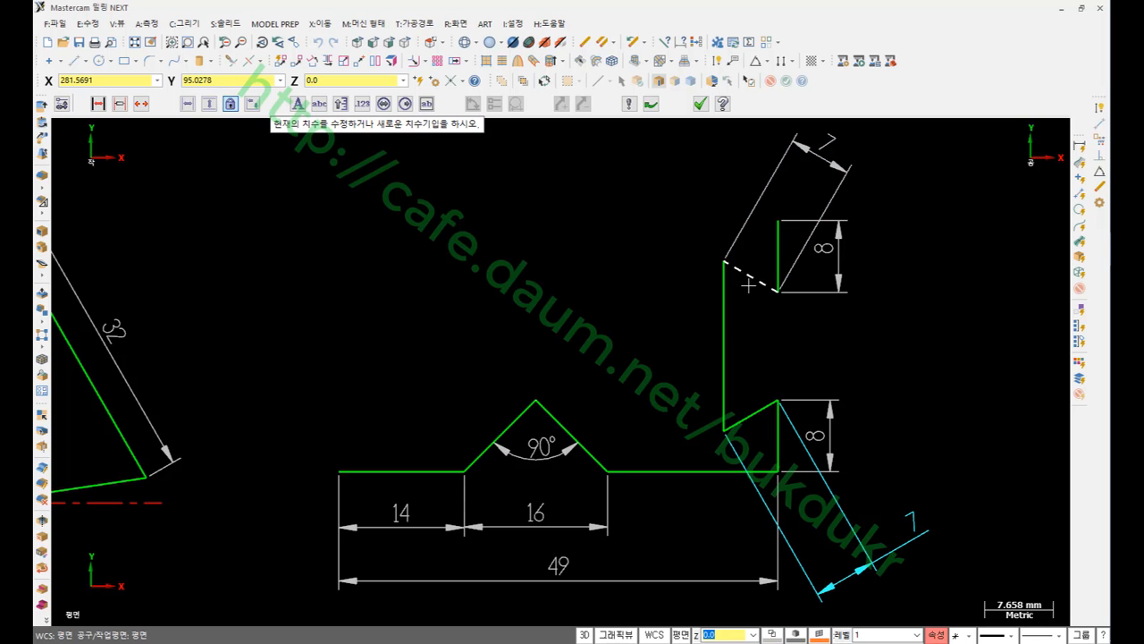
pyautogui.click(751, 416)
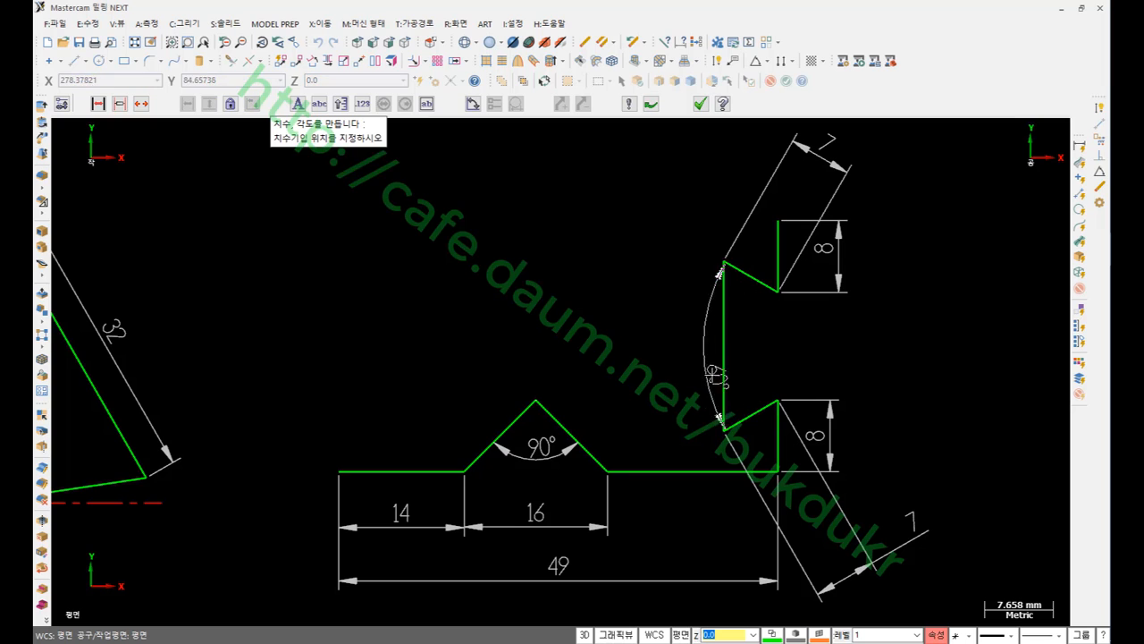
pyautogui.click(645, 347)
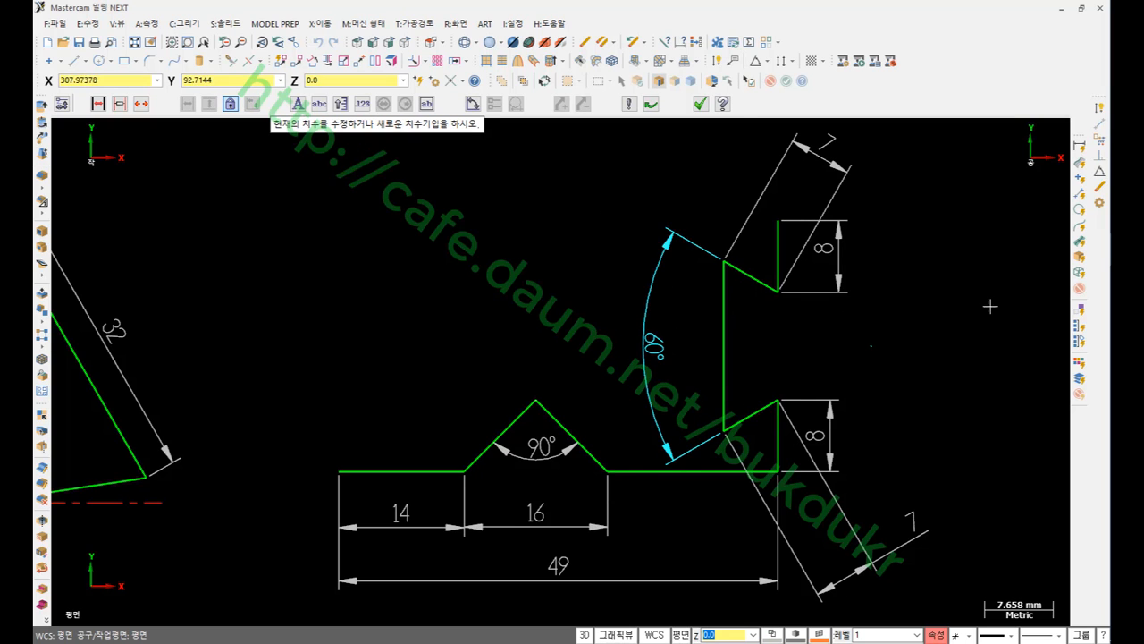
pyautogui.click(700, 104)
# Compare the redrawn right side of the profile with the PDF drawing.
pyautogui.scroll(-1, 874, 241)
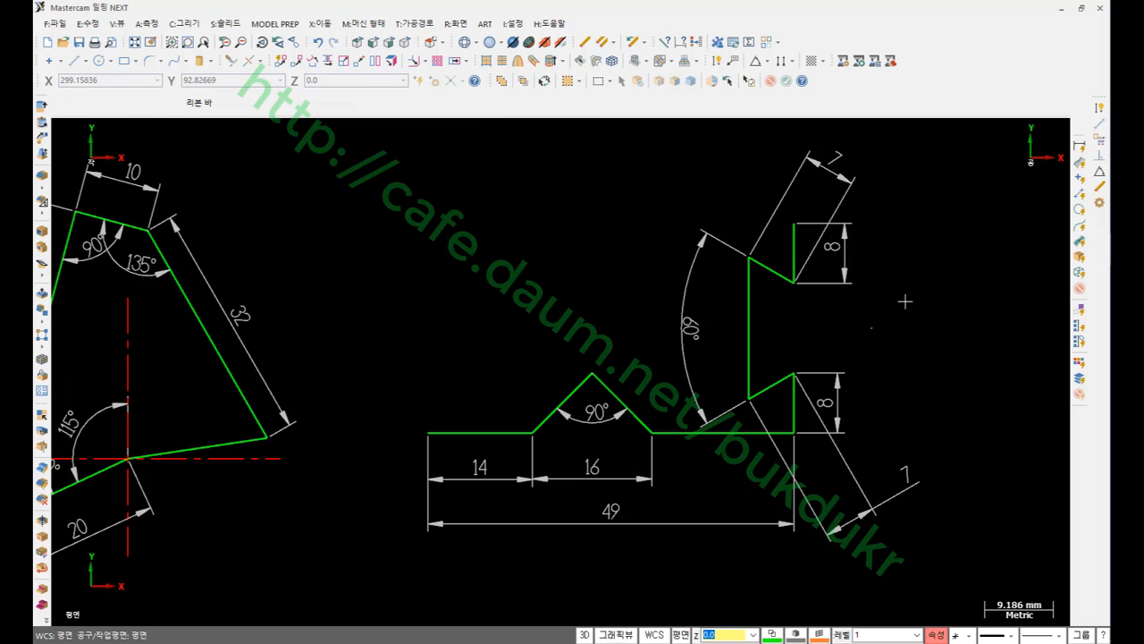
pyautogui.scroll(1, 825, 259)
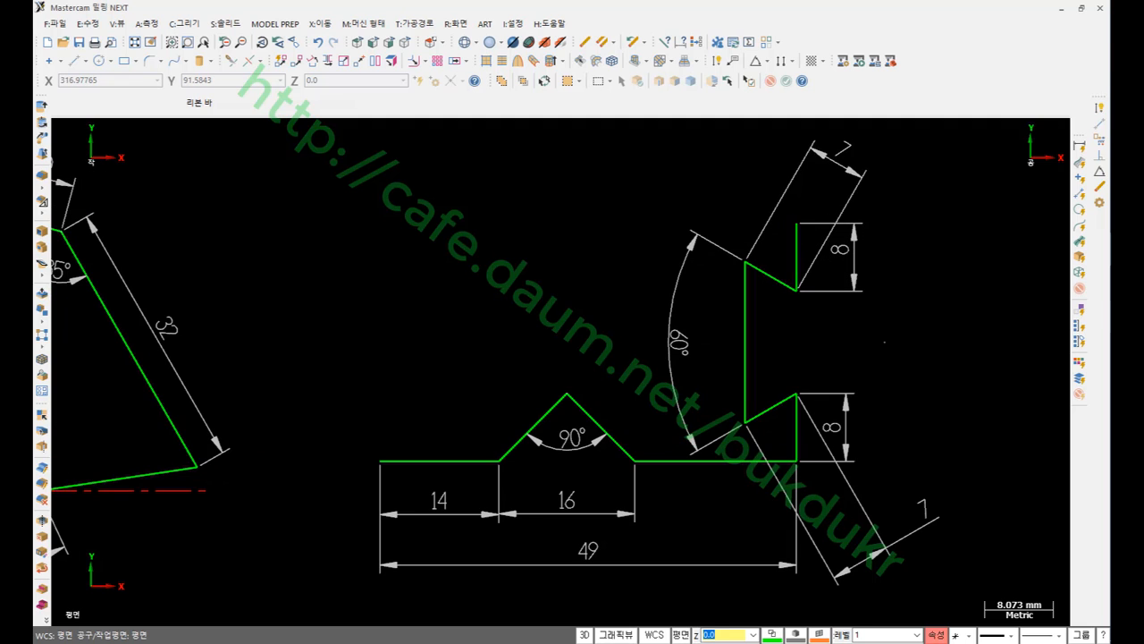
pyautogui.hotkey('alt', 'Tab')
pyautogui.moveTo(687, 264); pyautogui.dragTo(723, 278)
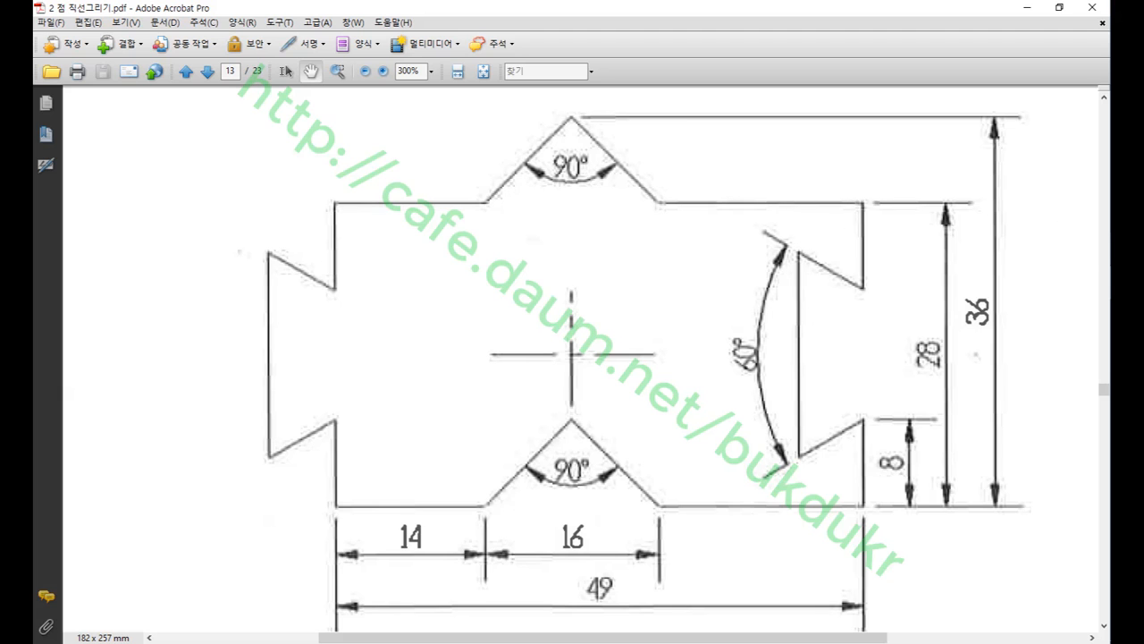
pyautogui.hotkey('alt', 'Tab')
pyautogui.moveTo(579, 445); pyautogui.dragTo(619, 424, button='middle')
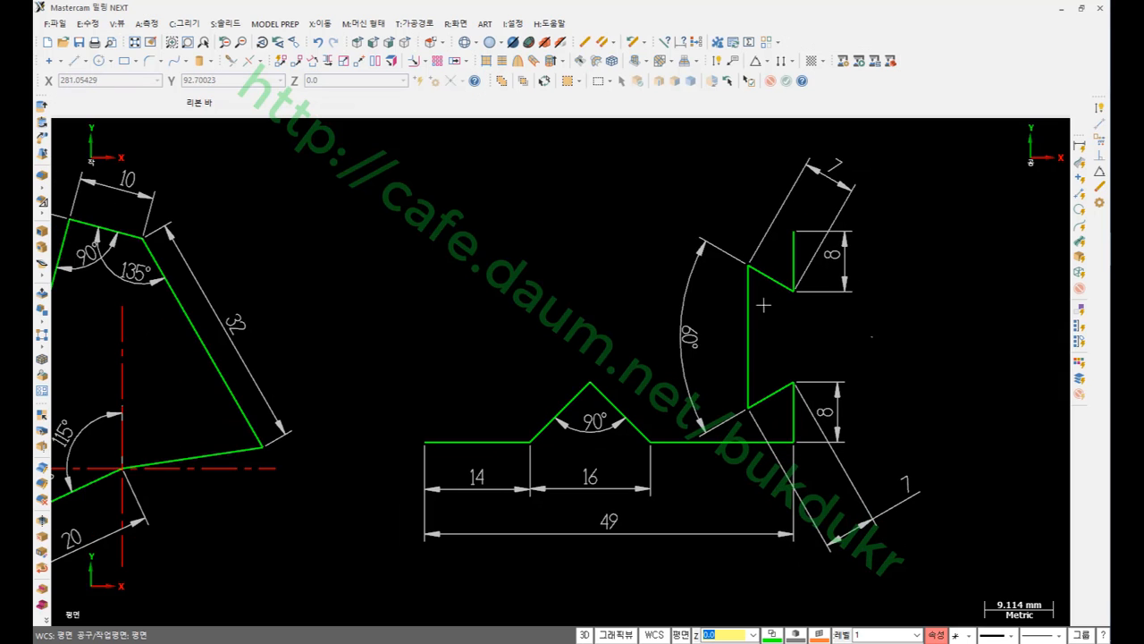
# Set the top view, isolate the notched profile without its dimensions, and restore the hidden geometry.
pyautogui.scroll(-1, 539, 337)
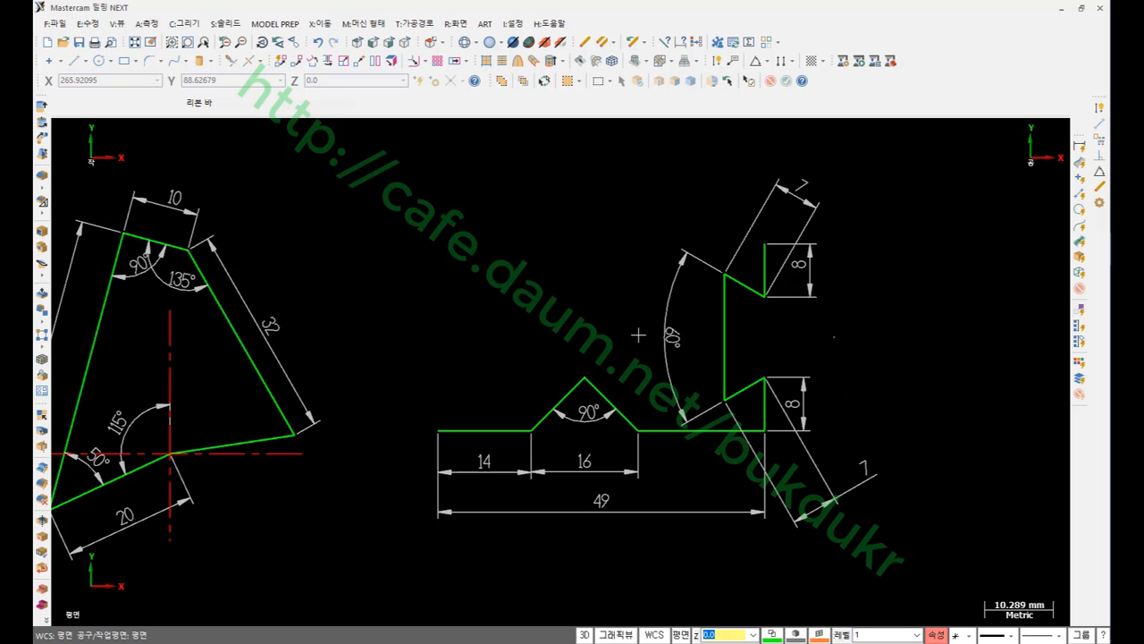
pyautogui.rightClick(461, 179)
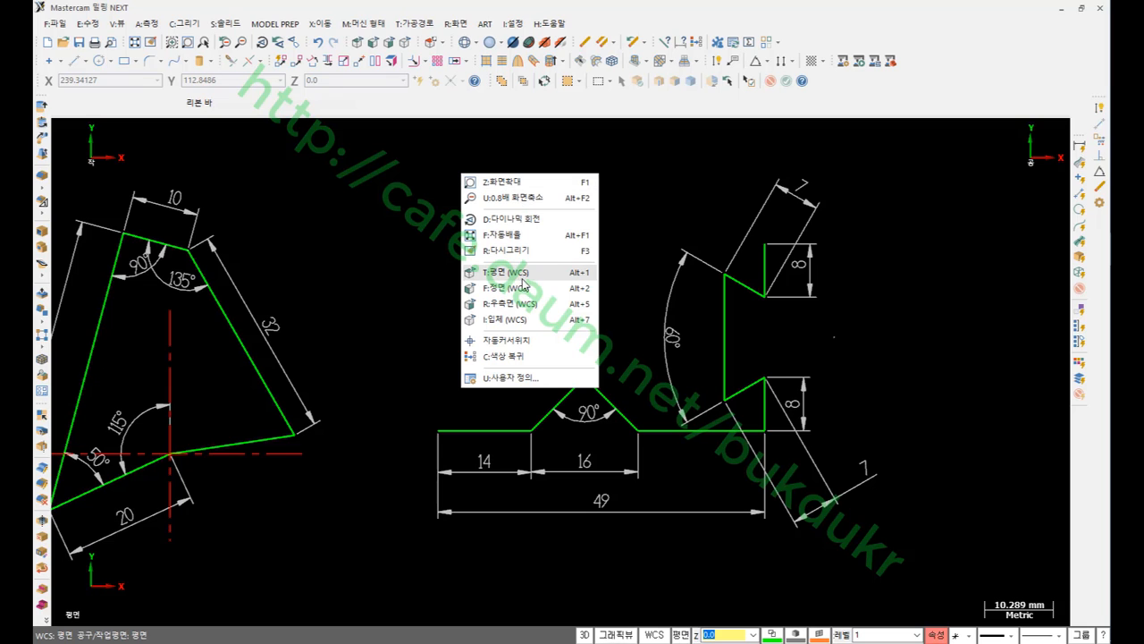
pyautogui.click(500, 277)
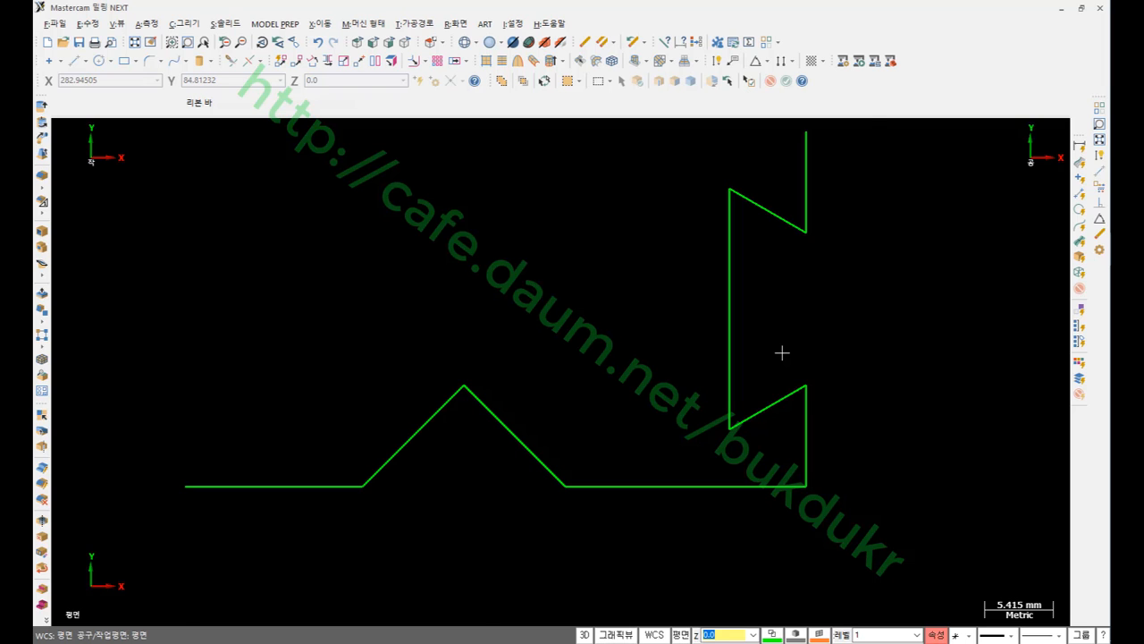
pyautogui.hotkey('alt', 'e')
pyautogui.scroll(-2, 605, 356)
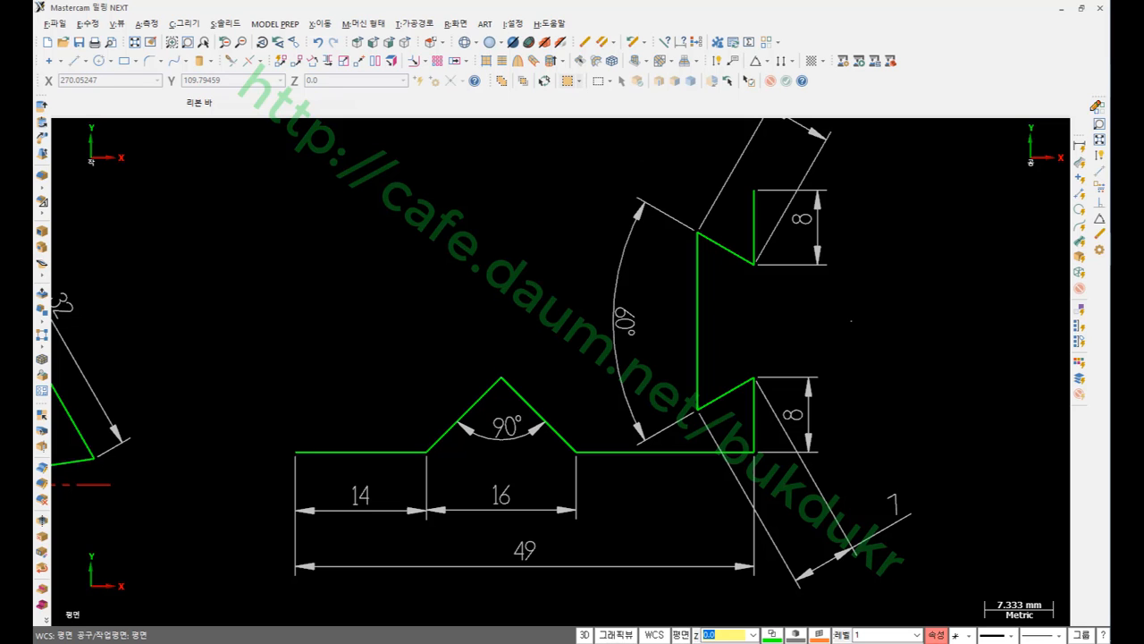
pyautogui.rightClick(542, 101)
pyautogui.moveTo(607, 195)
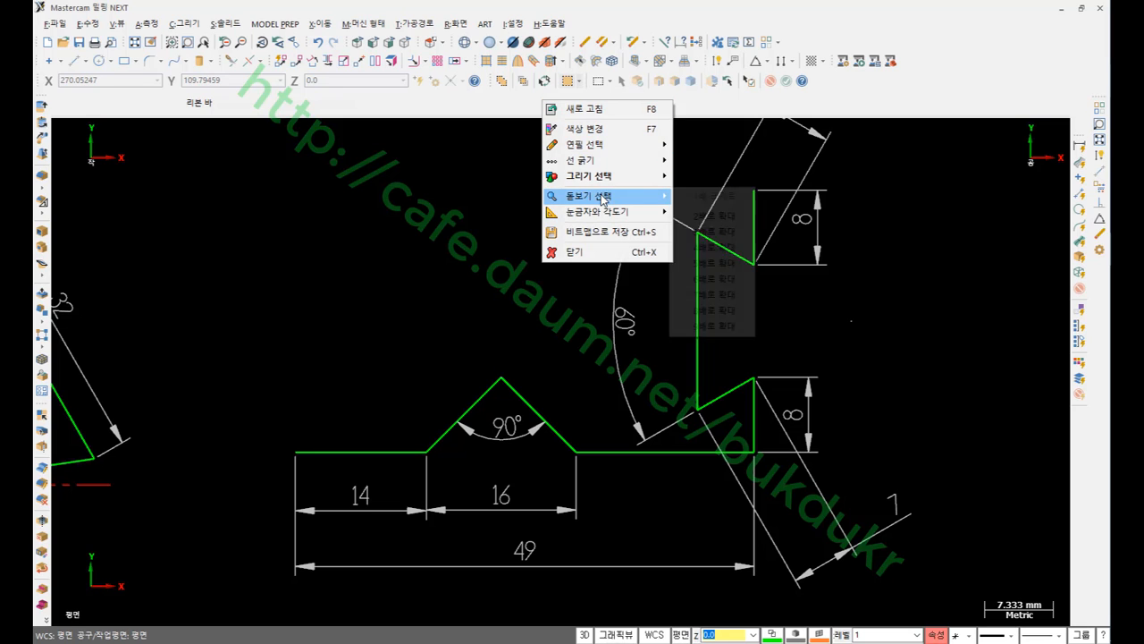
pyautogui.click(728, 232)
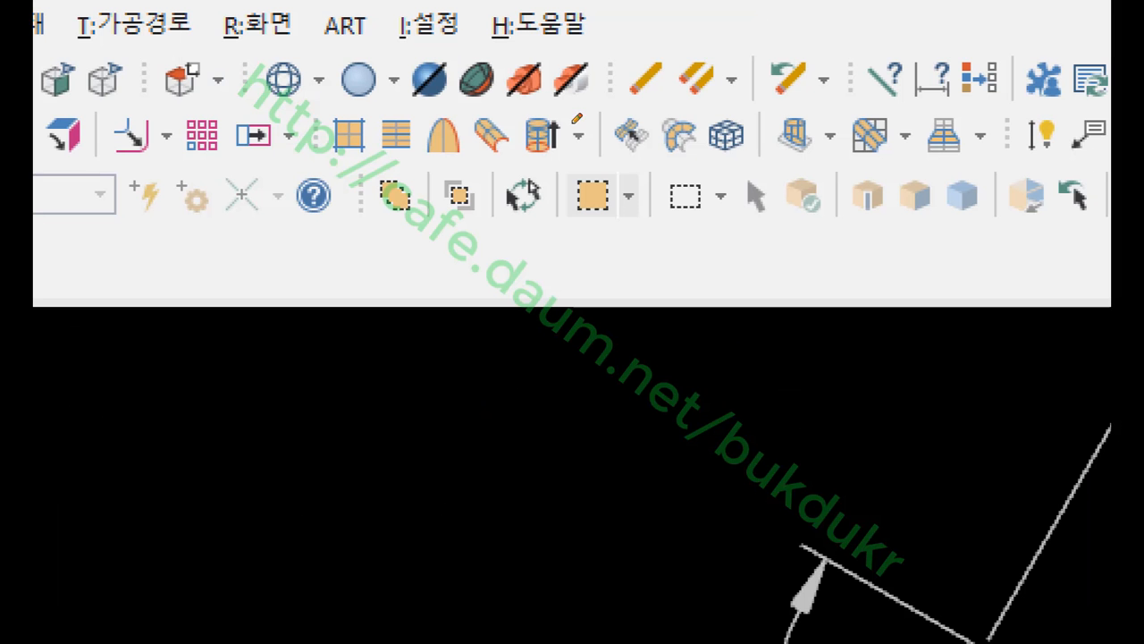
pyautogui.moveTo(601, 229)
pyautogui.mouseDown()
pyautogui.moveTo(564, 181)
pyautogui.moveTo(626, 175)
pyautogui.moveTo(600, 229)
pyautogui.mouseUp()
pyautogui.moveTo(716, 231)
pyautogui.mouseDown()
pyautogui.moveTo(670, 225)
pyautogui.moveTo(715, 162)
pyautogui.moveTo(720, 225)
pyautogui.mouseUp()
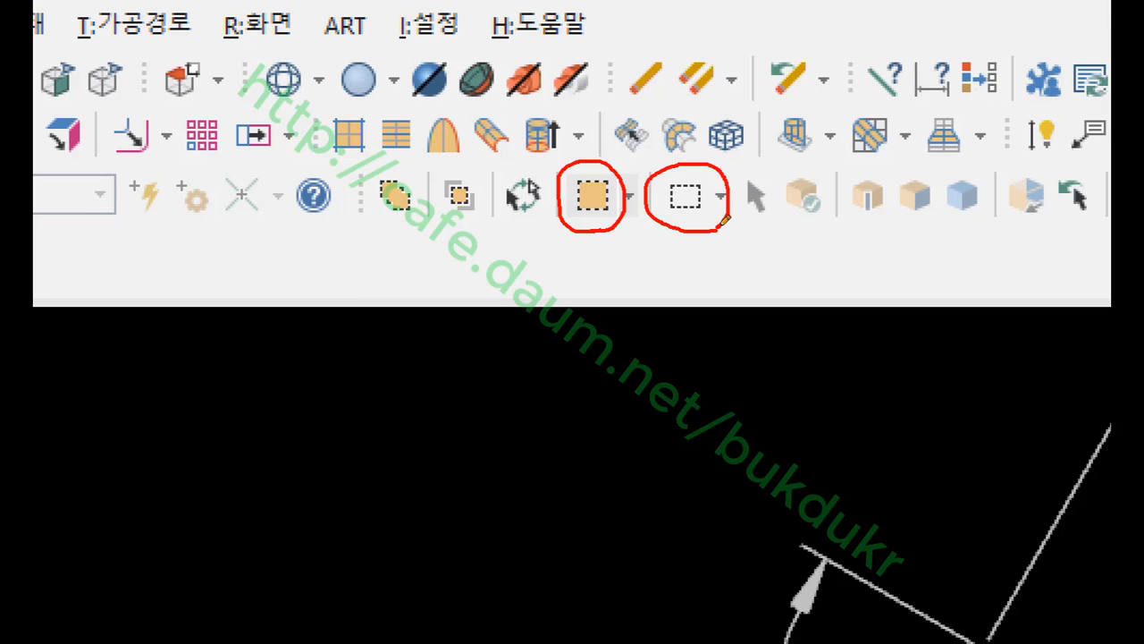
pyautogui.moveTo(712, 178)
pyautogui.mouseDown()
pyautogui.moveTo(721, 191)
pyautogui.moveTo(734, 172)
pyautogui.mouseUp()
pyautogui.moveTo(690, 308)
pyautogui.mouseDown()
pyautogui.moveTo(642, 315)
pyautogui.moveTo(715, 295)
pyautogui.moveTo(646, 331)
pyautogui.moveTo(728, 263)
pyautogui.moveTo(662, 383)
pyautogui.mouseUp()
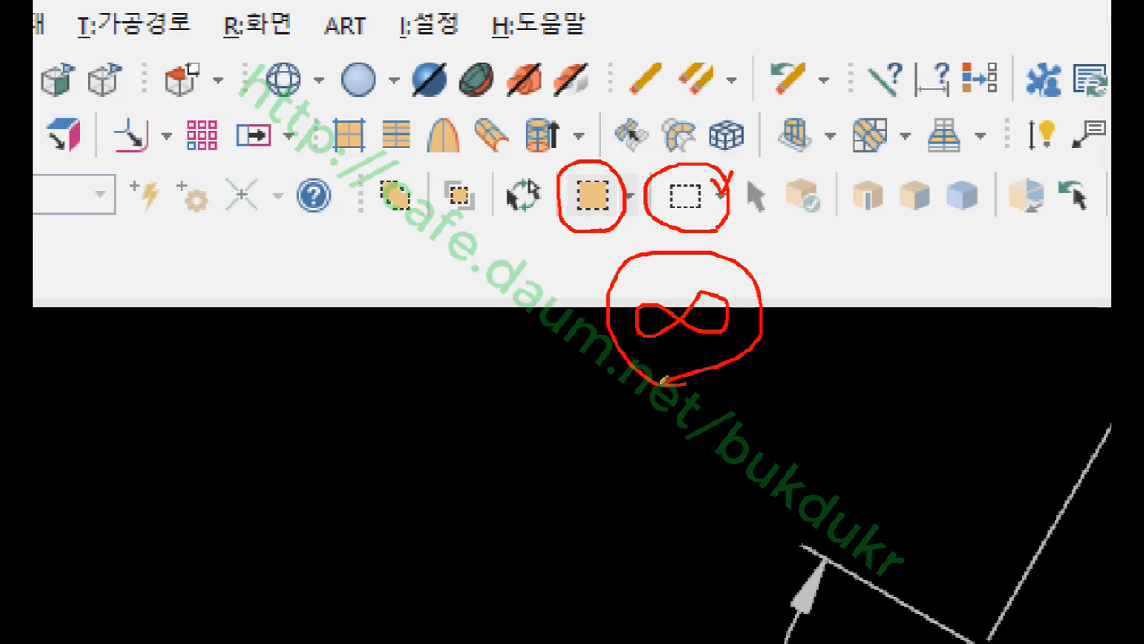
pyautogui.rightClick(560, 309)
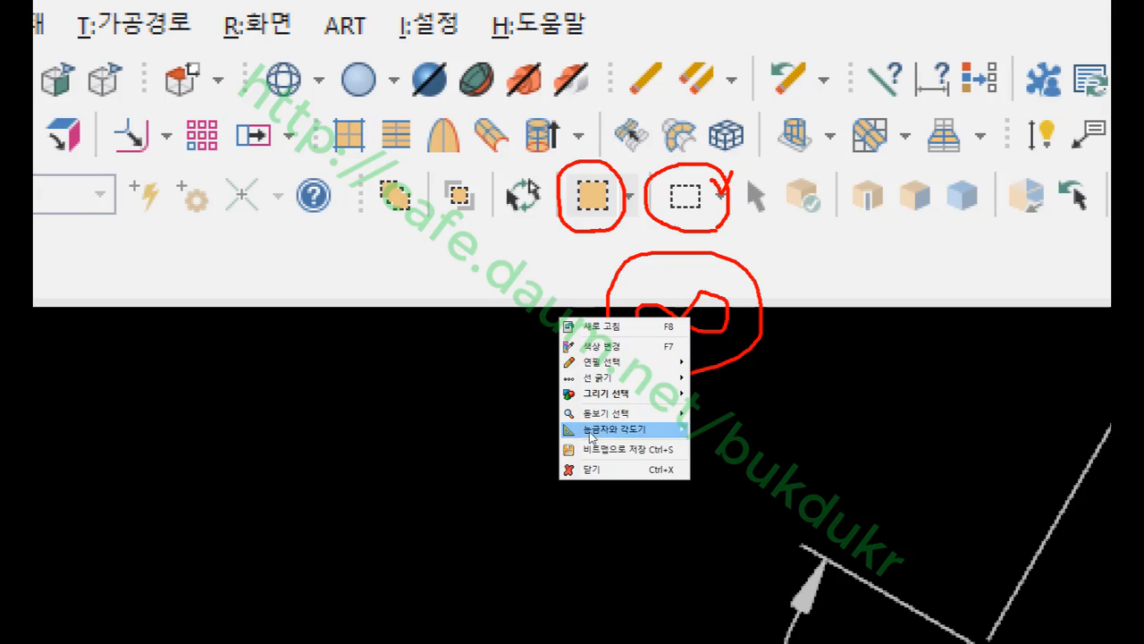
pyautogui.click(593, 465)
# Chain-select the connected lines of the notched profile, isolate them, and restore the hidden dimensions and other profiles.
pyautogui.click(609, 80)
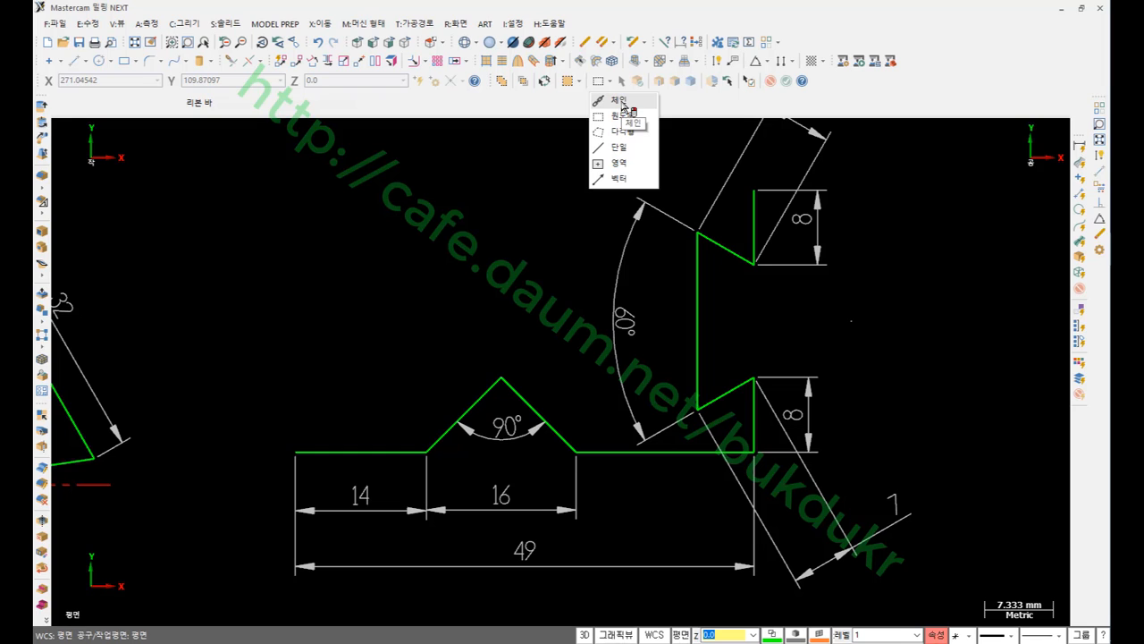
pyautogui.click(620, 101)
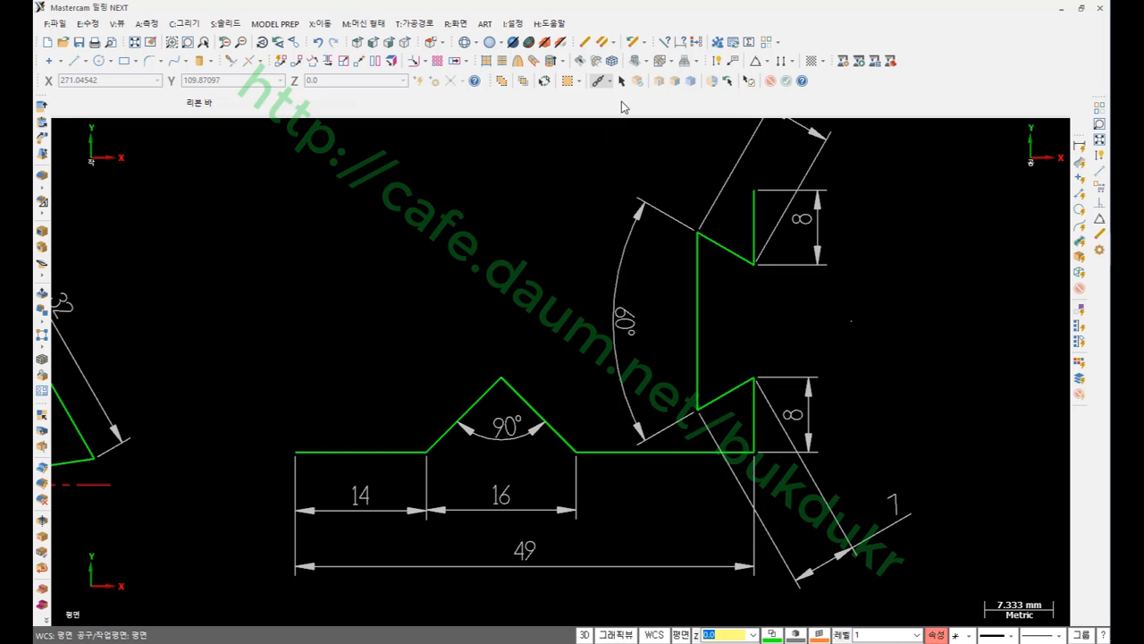
pyautogui.click(333, 451)
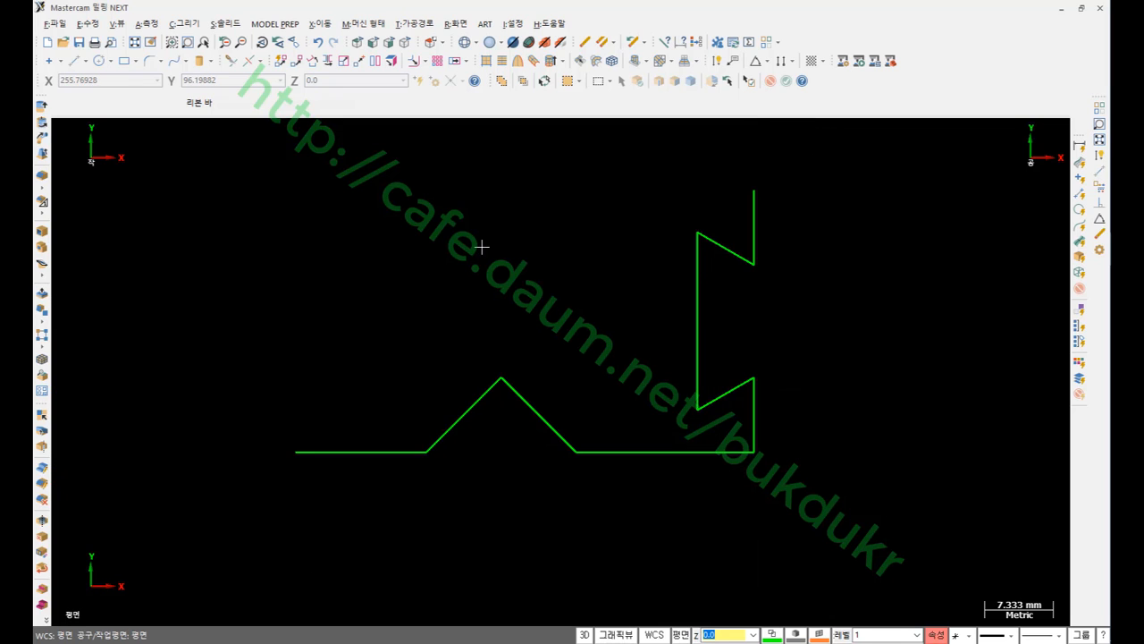
pyautogui.scroll(2, 487, 264)
pyautogui.scroll(-2, 573, 284)
pyautogui.scroll(-3, 733, 349)
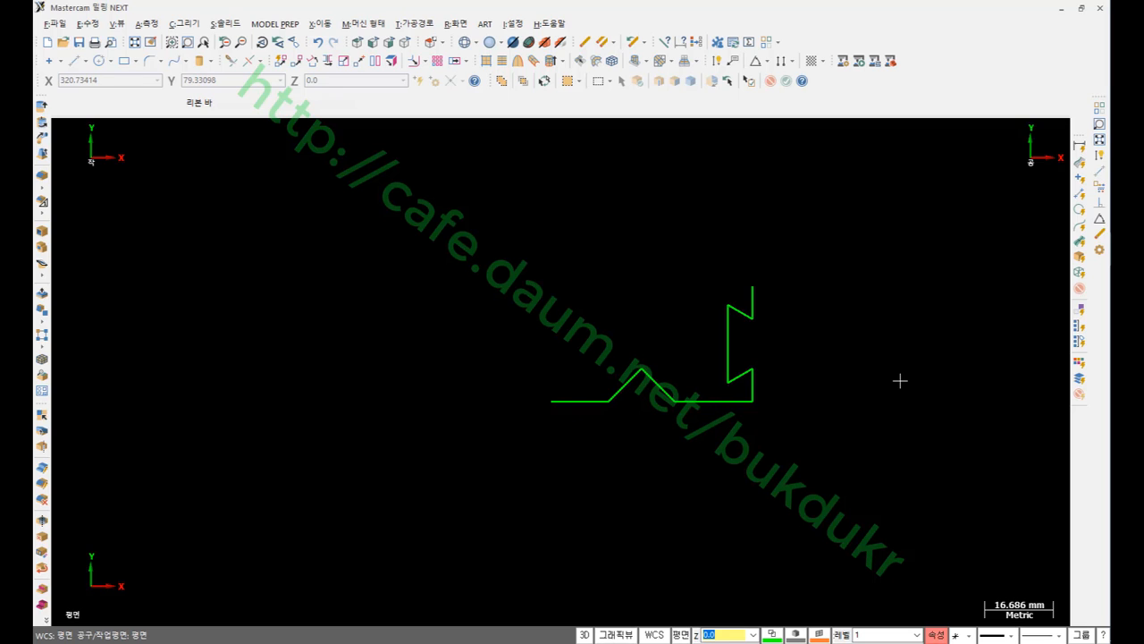
pyautogui.hotkey('alt', 'e')
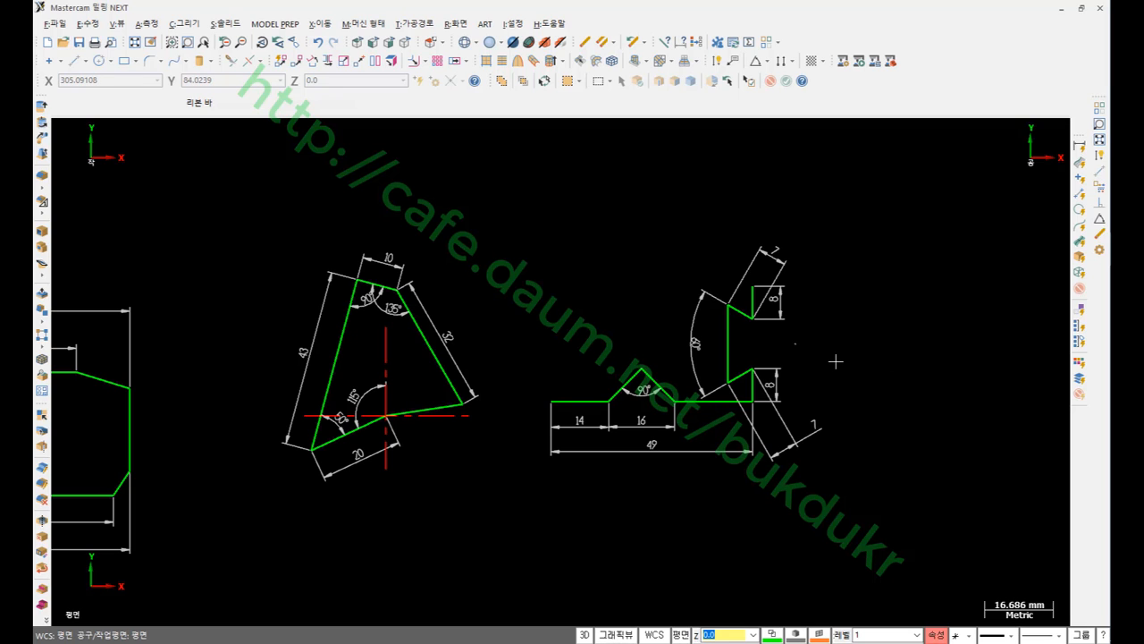
# Isolate the notched profile's lines with a chain selection from the lower left horizontal line and fit them to the screen.
pyautogui.click(610, 81)
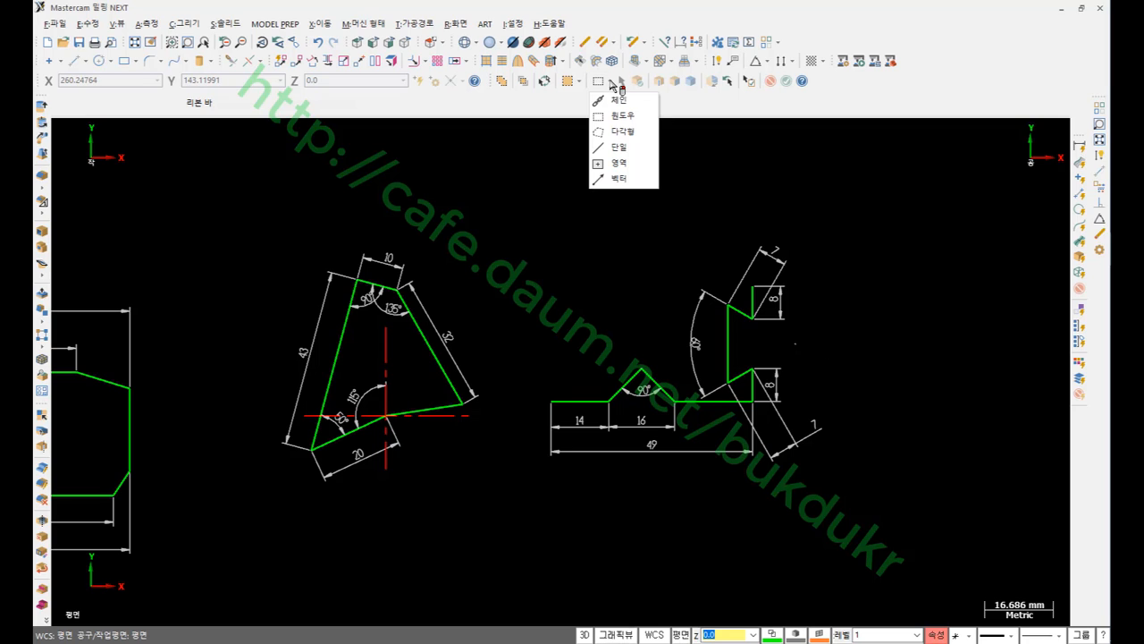
pyautogui.click(911, 241)
pyautogui.scroll(1, 859, 304)
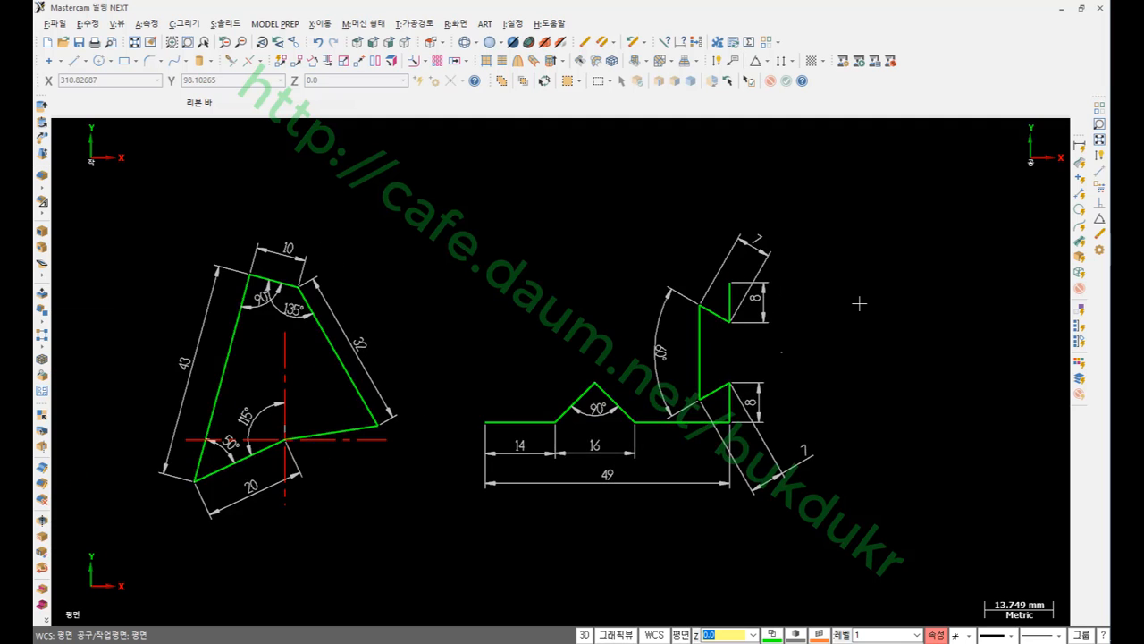
pyautogui.scroll(-1, 859, 304)
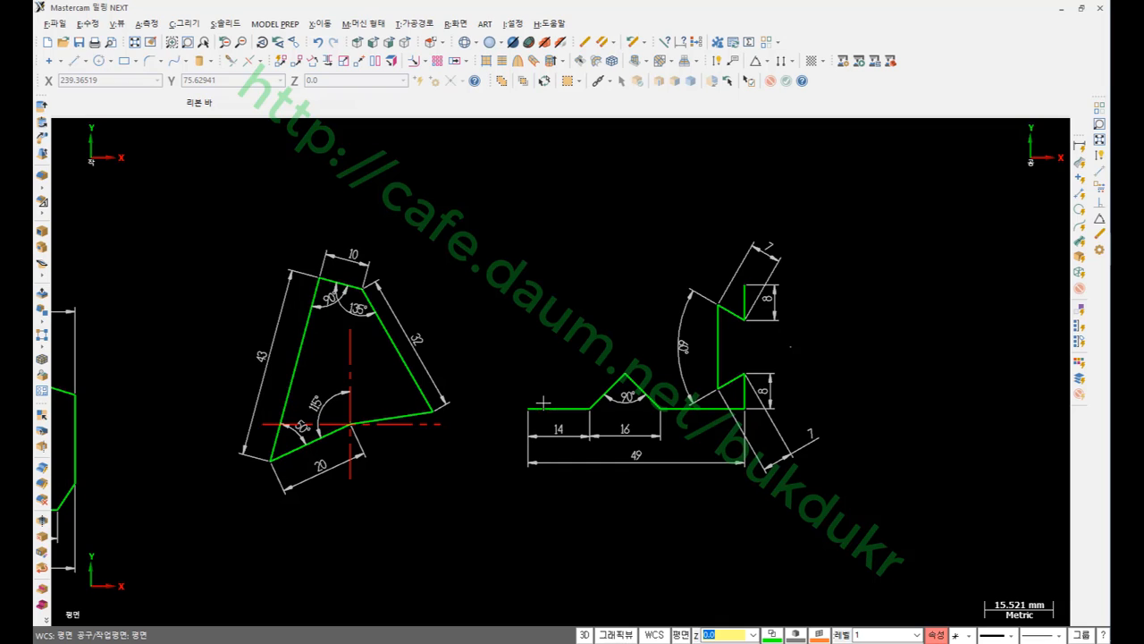
pyautogui.click(543, 407)
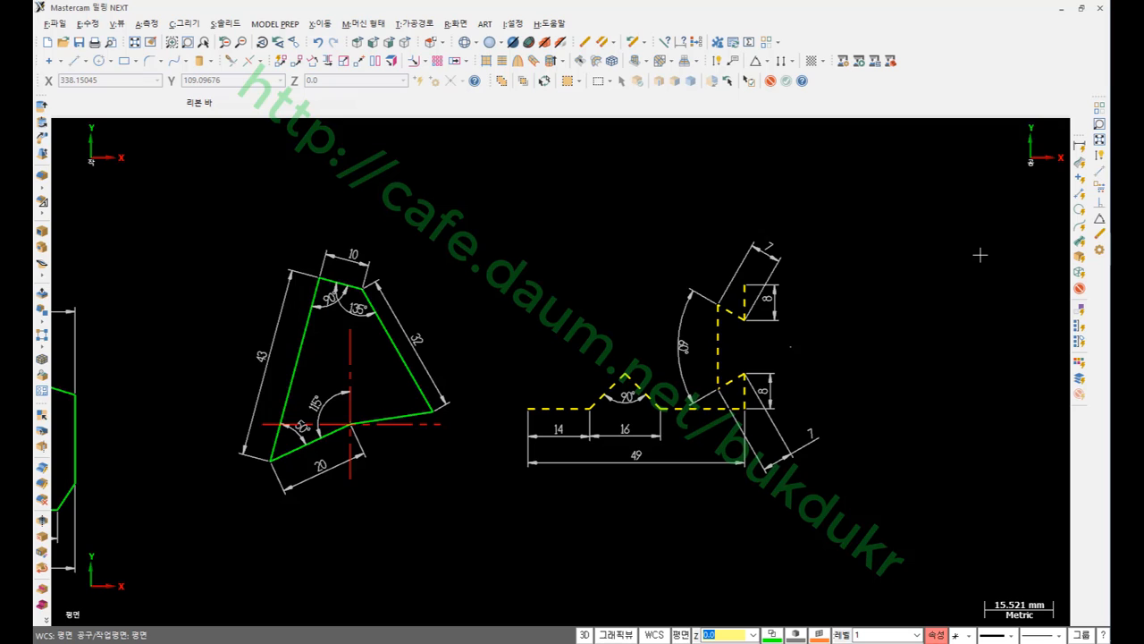
pyautogui.hotkey('alt', 'e')
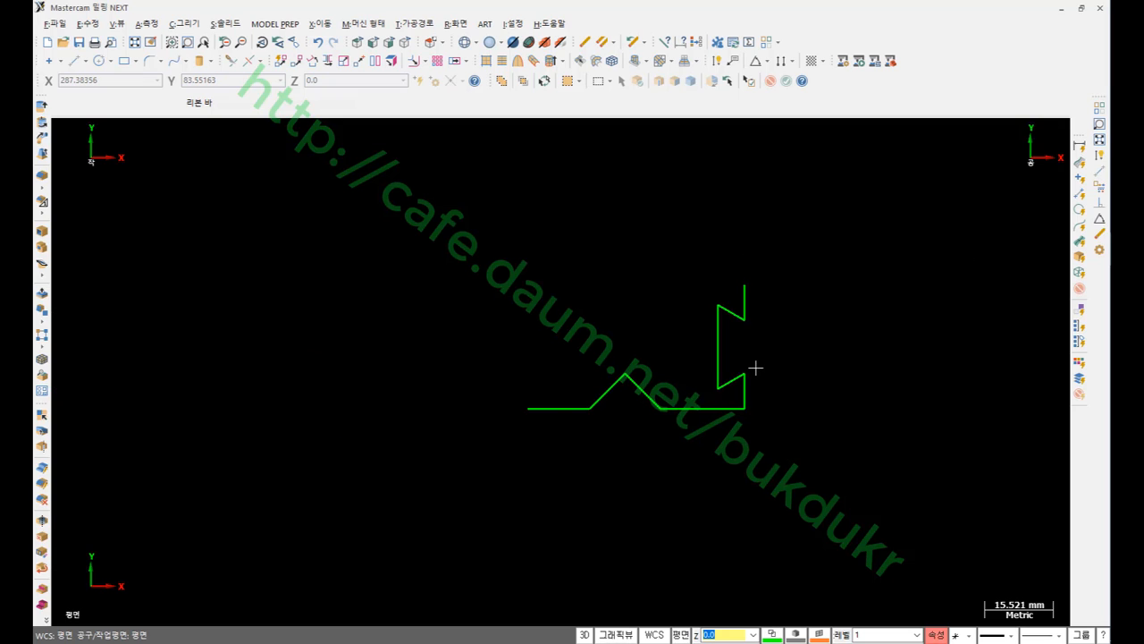
pyautogui.hotkey('alt', 'F1')
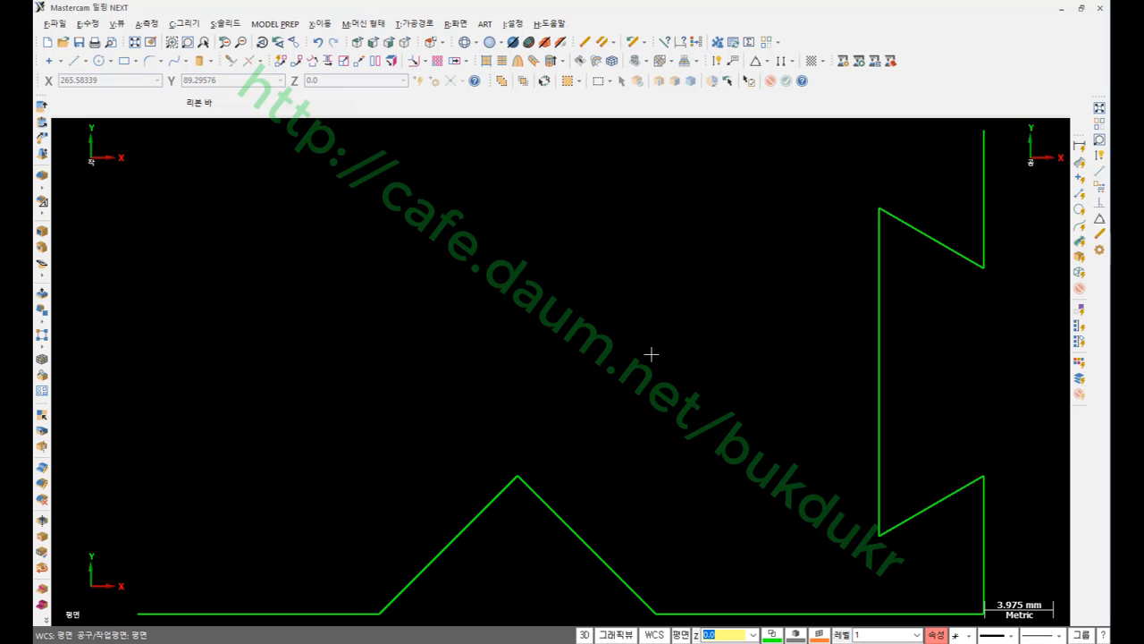
# Chain-select the isolated profile, compare it with the PDF drawing, and clear the selection.
pyautogui.click(984, 162)
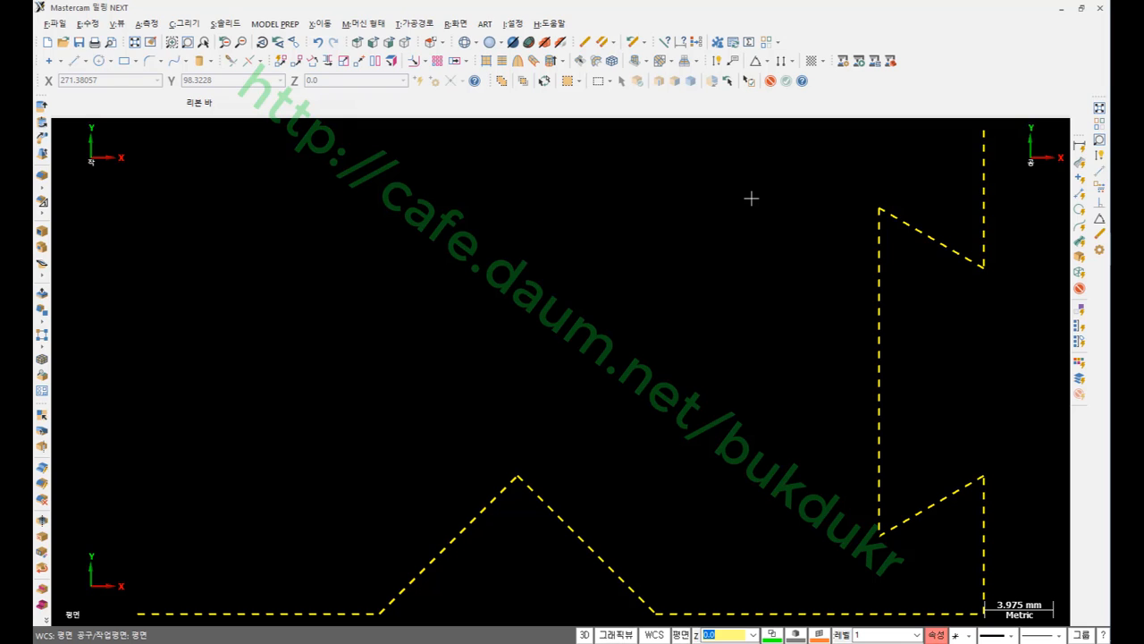
pyautogui.hotkey('alt', 'Tab')
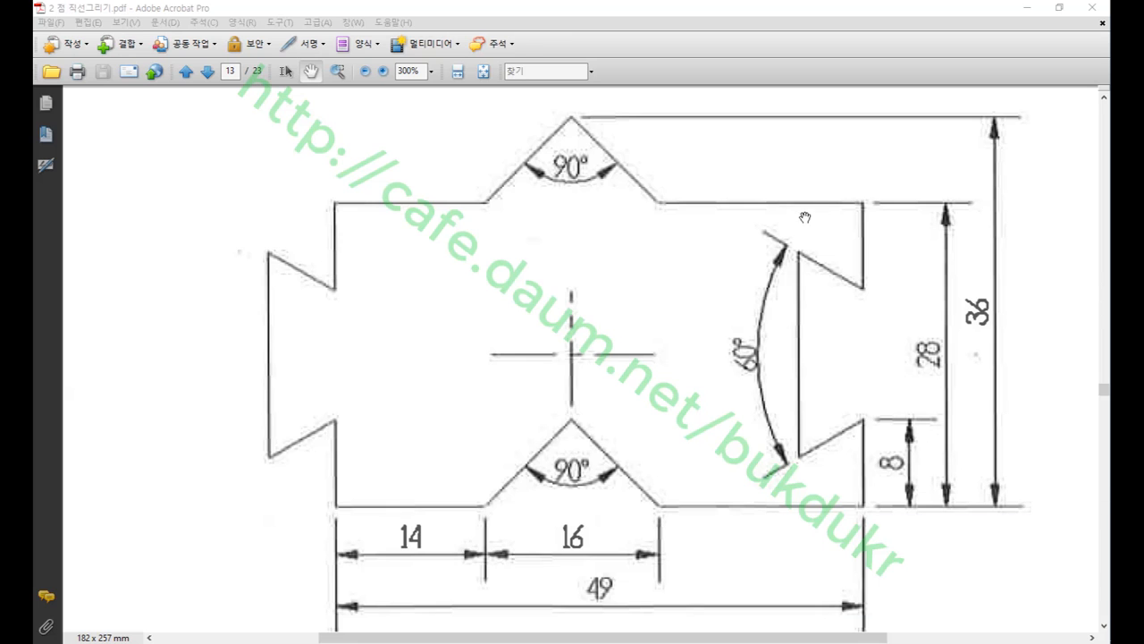
pyautogui.hotkey('alt', 'Tab')
pyautogui.scroll(-3, 807, 385)
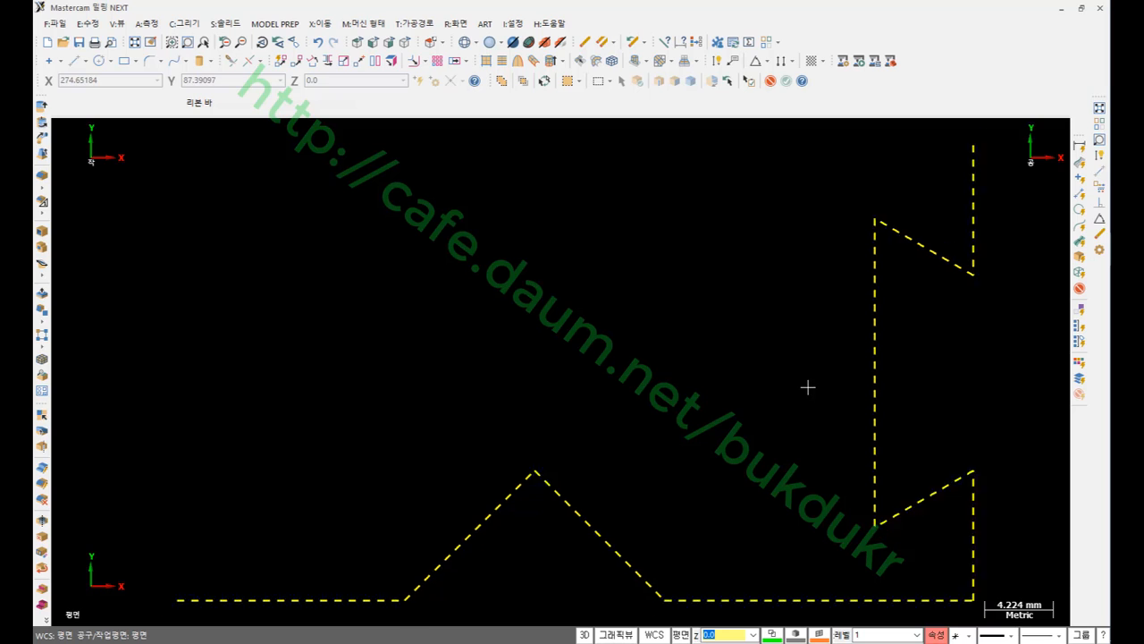
pyautogui.press('Escape')
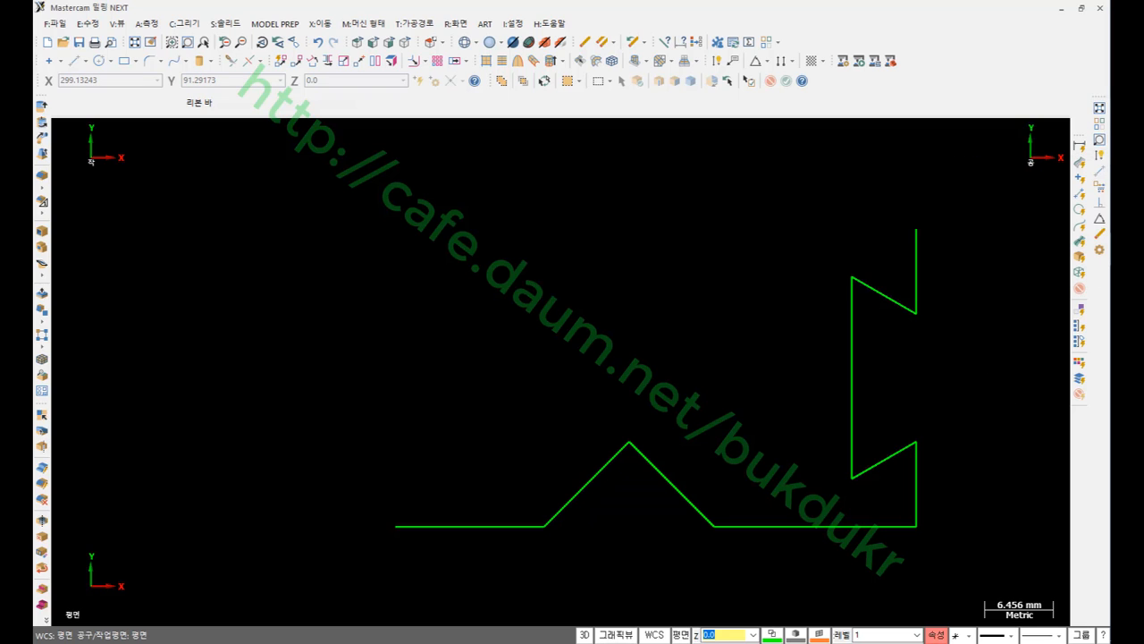
pyautogui.moveTo(827, 515)
pyautogui.mouseDown()
pyautogui.moveTo(828, 536)
pyautogui.moveTo(806, 528)
pyautogui.moveTo(724, 429)
pyautogui.moveTo(861, 227)
pyautogui.moveTo(851, 250)
pyautogui.mouseUp()
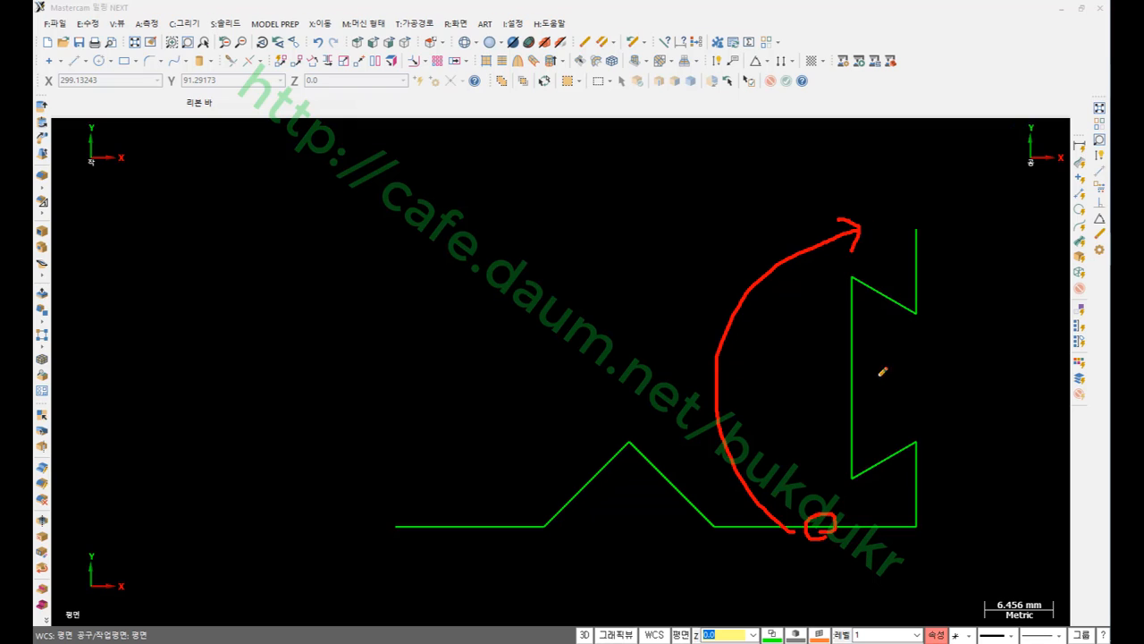
pyautogui.moveTo(483, 527)
pyautogui.mouseDown()
pyautogui.moveTo(510, 212)
pyautogui.moveTo(534, 204)
pyautogui.mouseUp()
pyautogui.moveTo(489, 201)
pyautogui.mouseDown()
pyautogui.moveTo(520, 200)
pyautogui.moveTo(512, 268)
pyautogui.mouseUp()
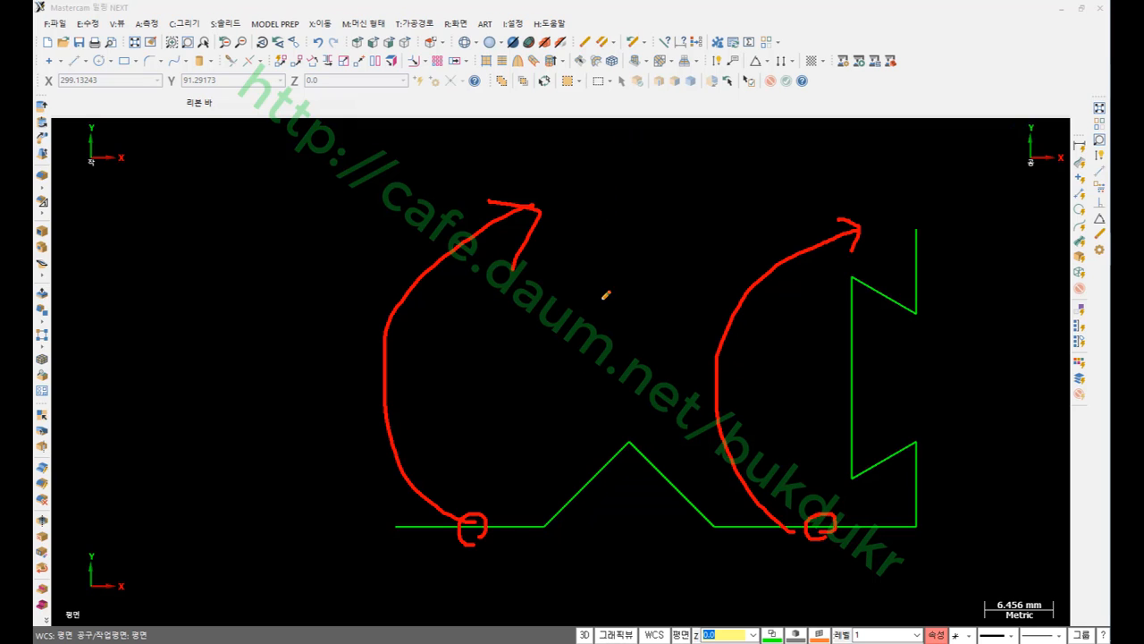
pyautogui.moveTo(604, 296)
pyautogui.mouseDown()
pyautogui.moveTo(625, 330)
pyautogui.moveTo(635, 268)
pyautogui.moveTo(635, 302)
pyautogui.mouseUp()
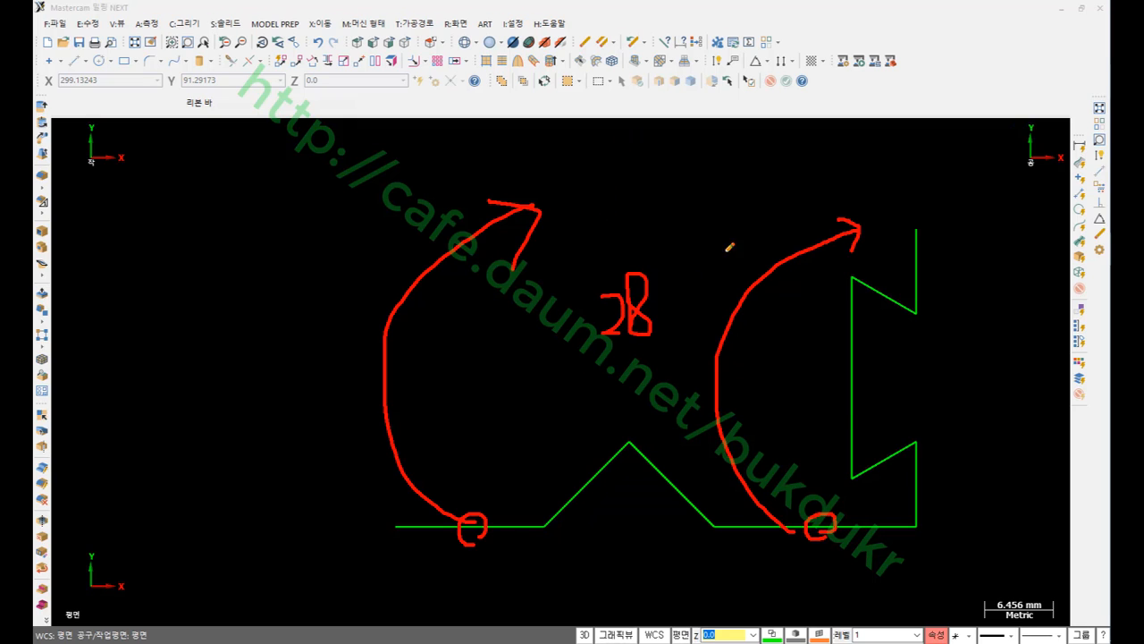
pyautogui.rightClick(726, 248)
pyautogui.click(768, 406)
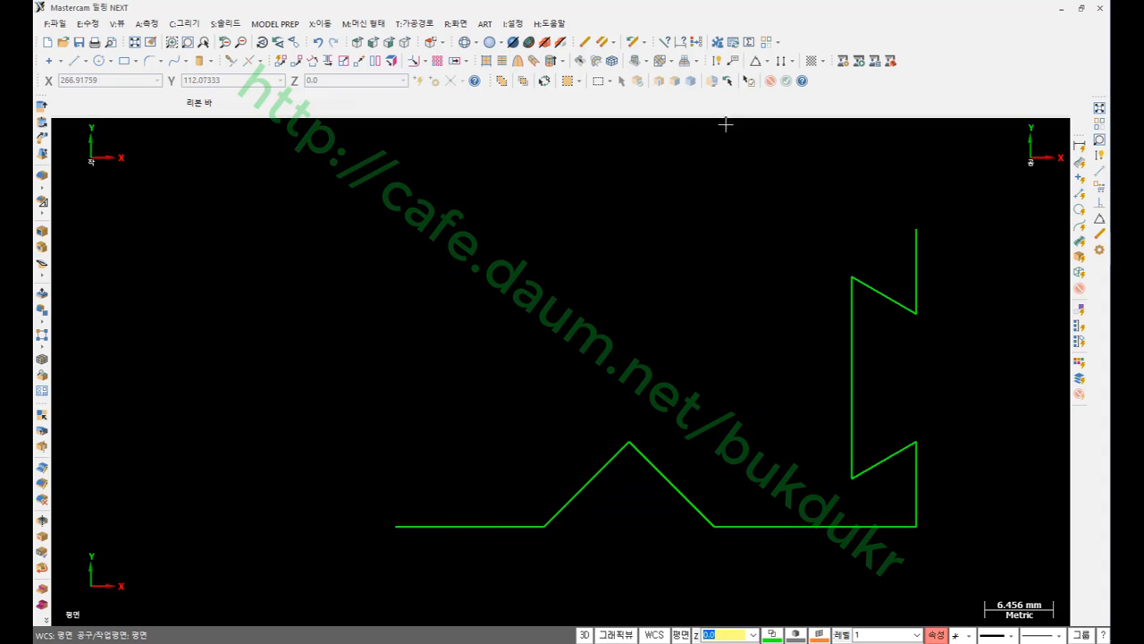
# Draw a parallel line 28 mm above the lower right horizontal line, through the upper end of the right vertical line.
pyautogui.click(185, 24)
pyautogui.moveTo(223, 58)
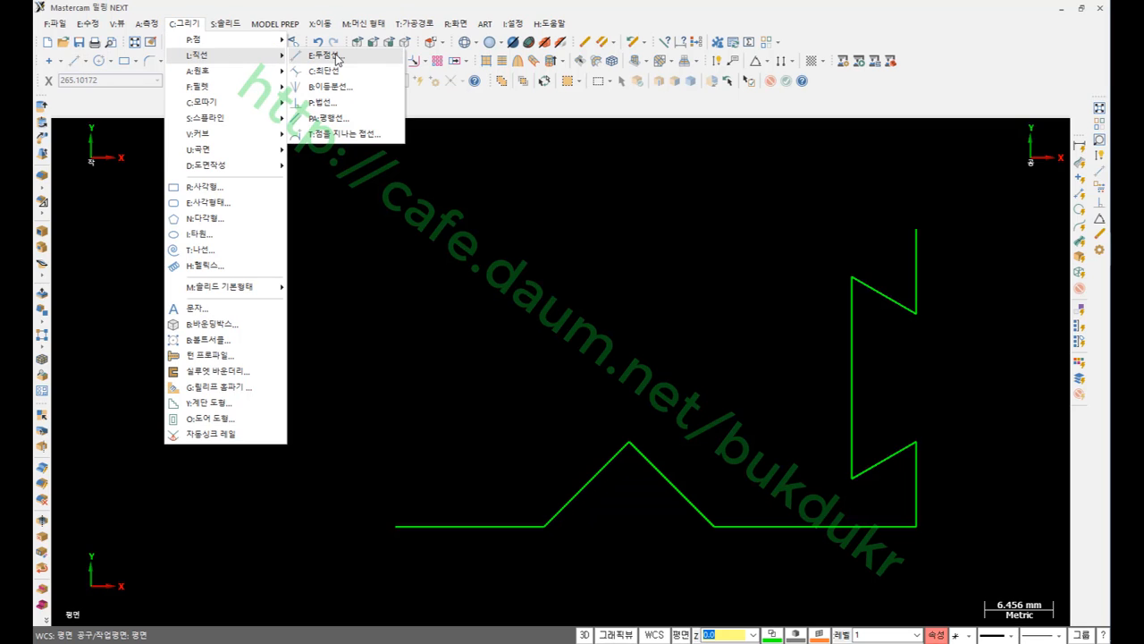
pyautogui.click(329, 118)
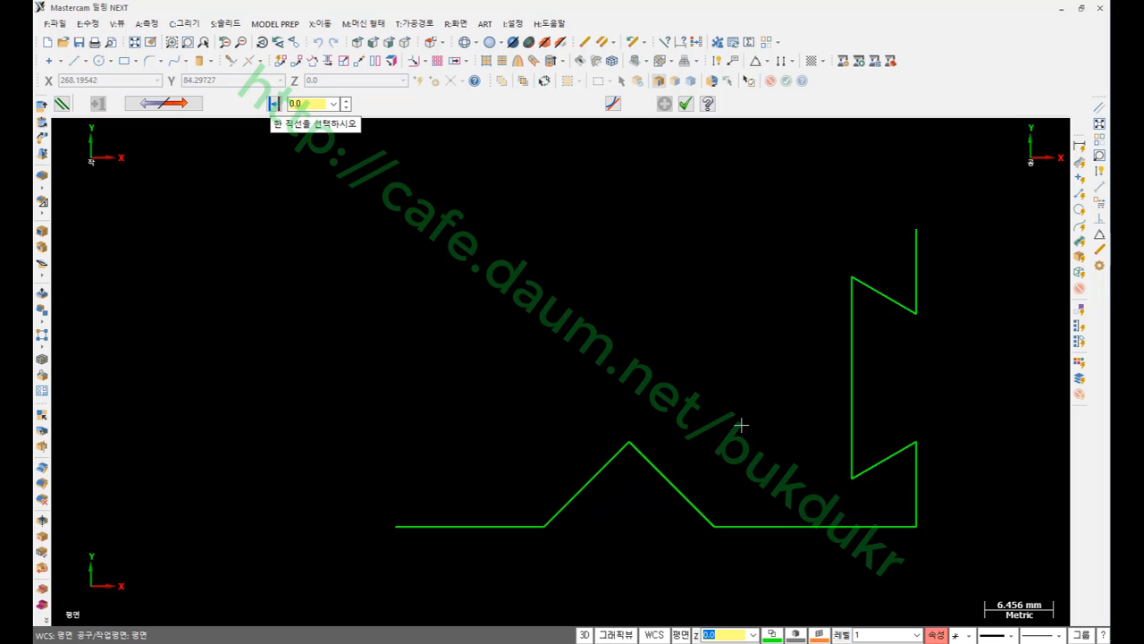
pyautogui.click(781, 526)
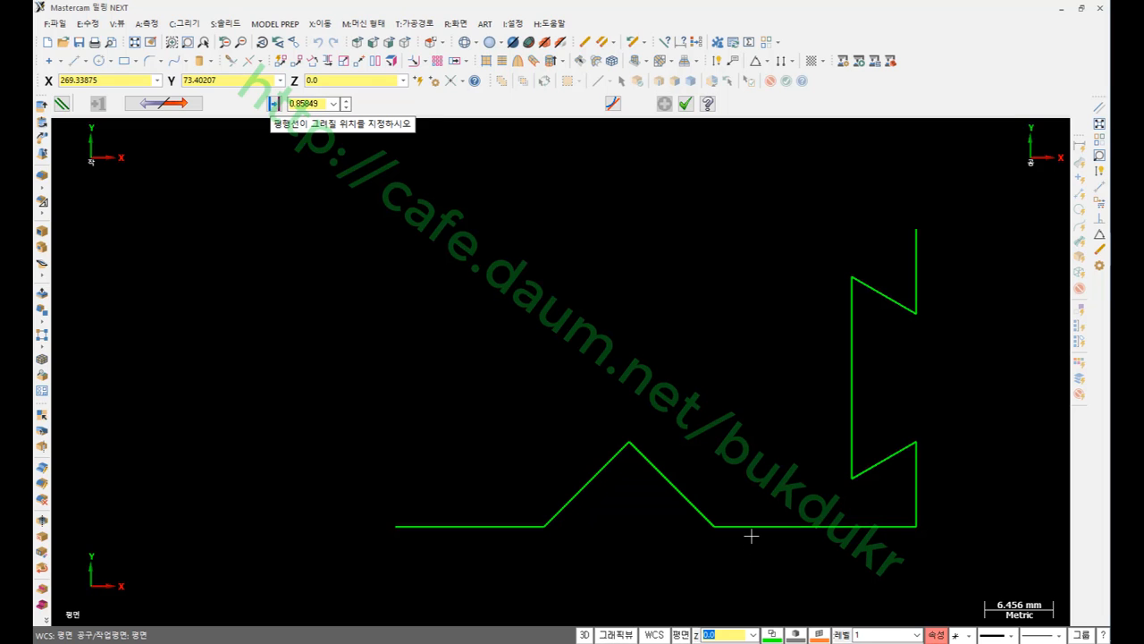
pyautogui.click(916, 231)
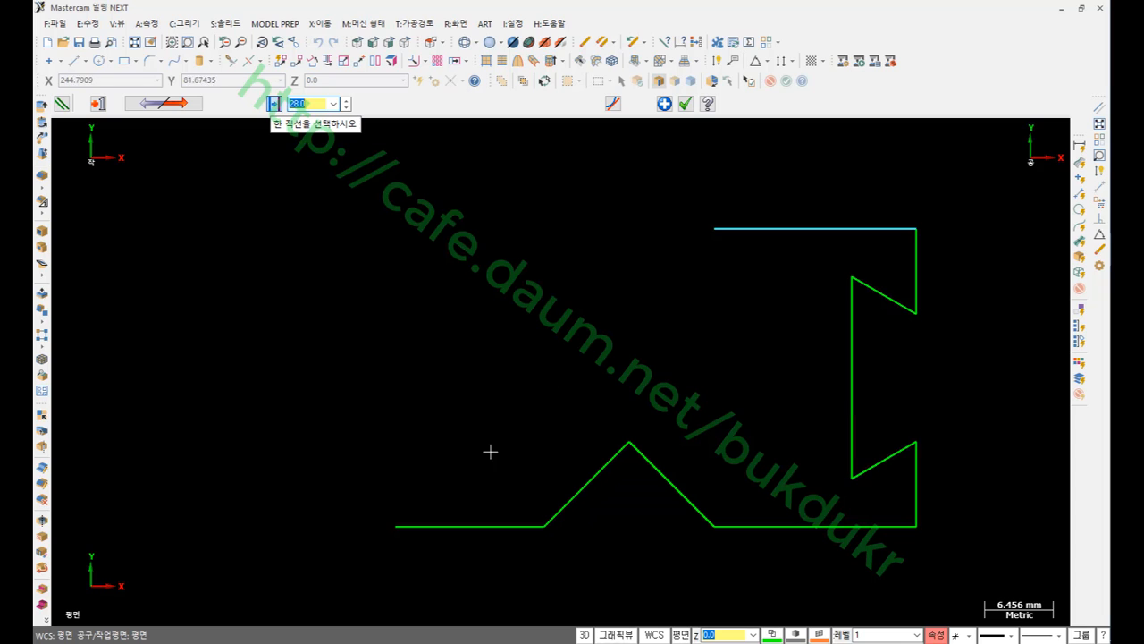
# Draw a parallel line 28 mm above the lower left horizontal line, level with the inner end of the upper right line.
pyautogui.click(483, 525)
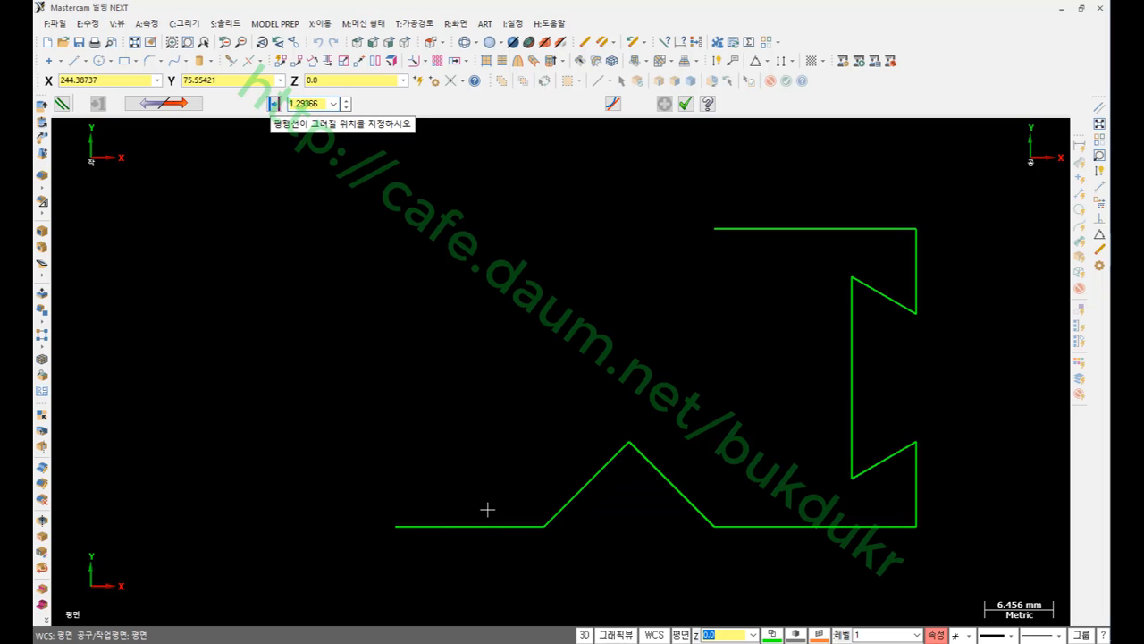
pyautogui.click(713, 230)
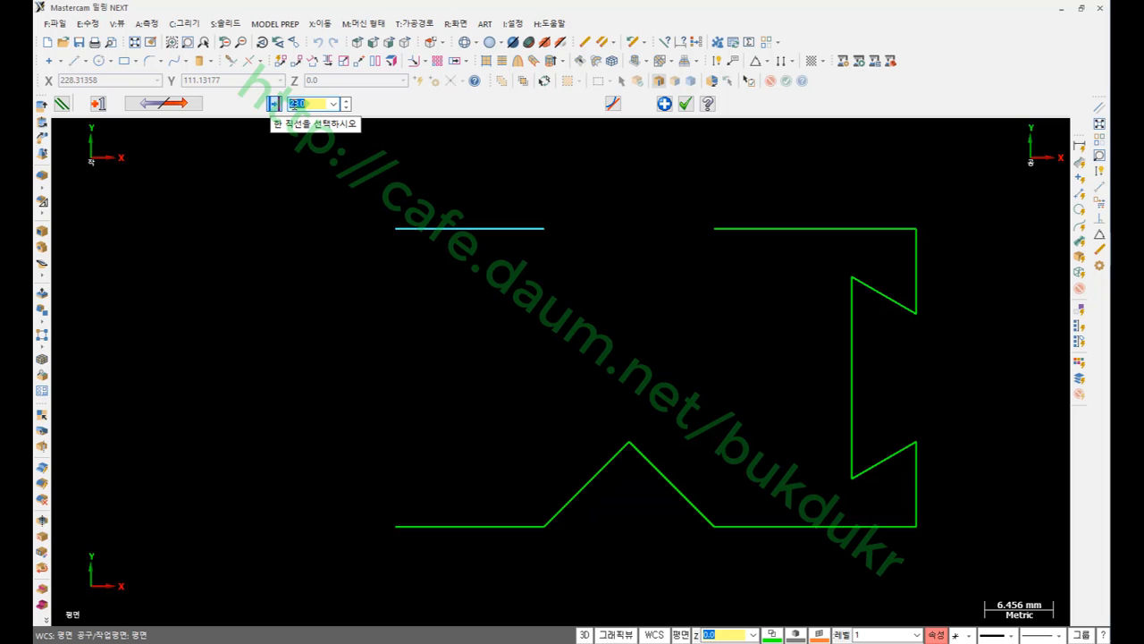
pyautogui.scroll(-1, 653, 425)
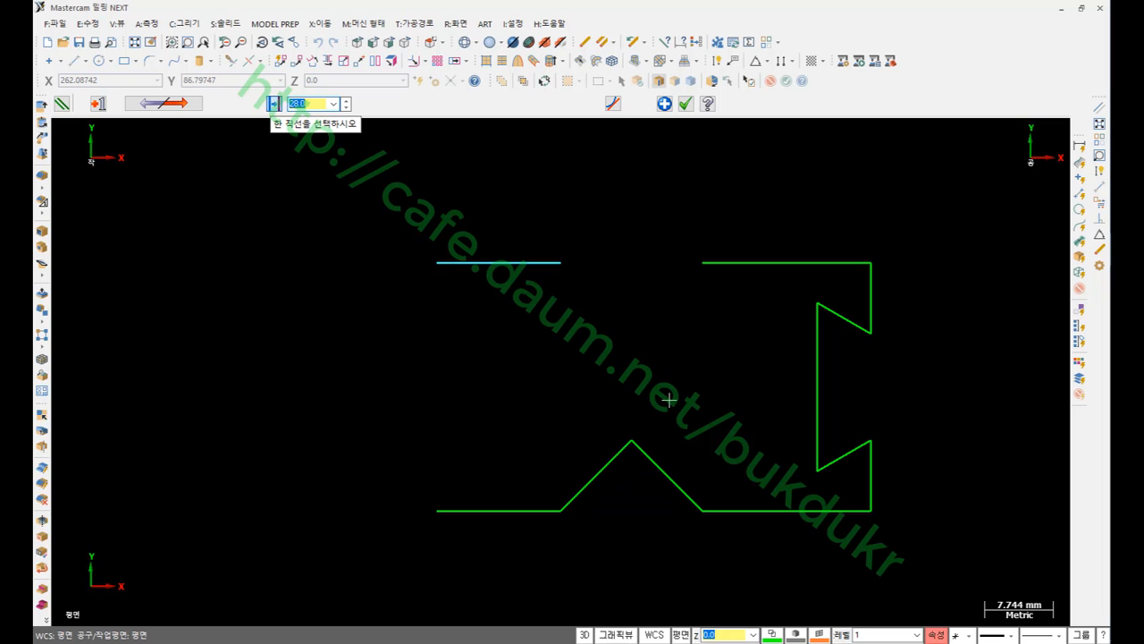
# Draw parallel copies of the two short right vertical lines through the outer ends of the upper and lower left horizontal lines.
pyautogui.scroll(1, 667, 367)
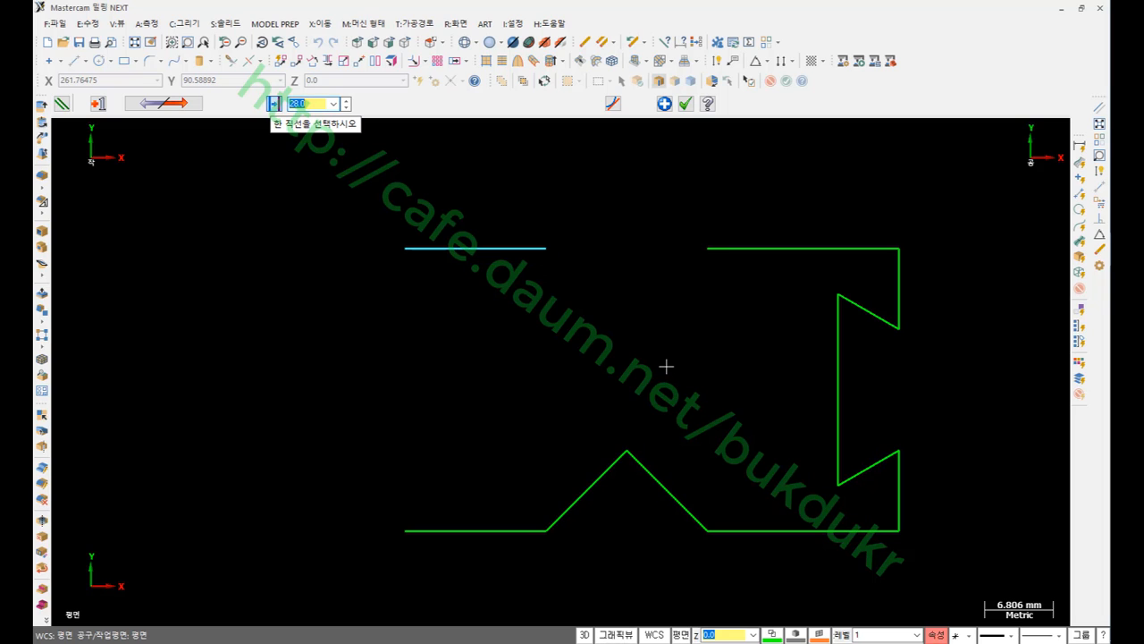
pyautogui.click(902, 296)
pyautogui.click(409, 256)
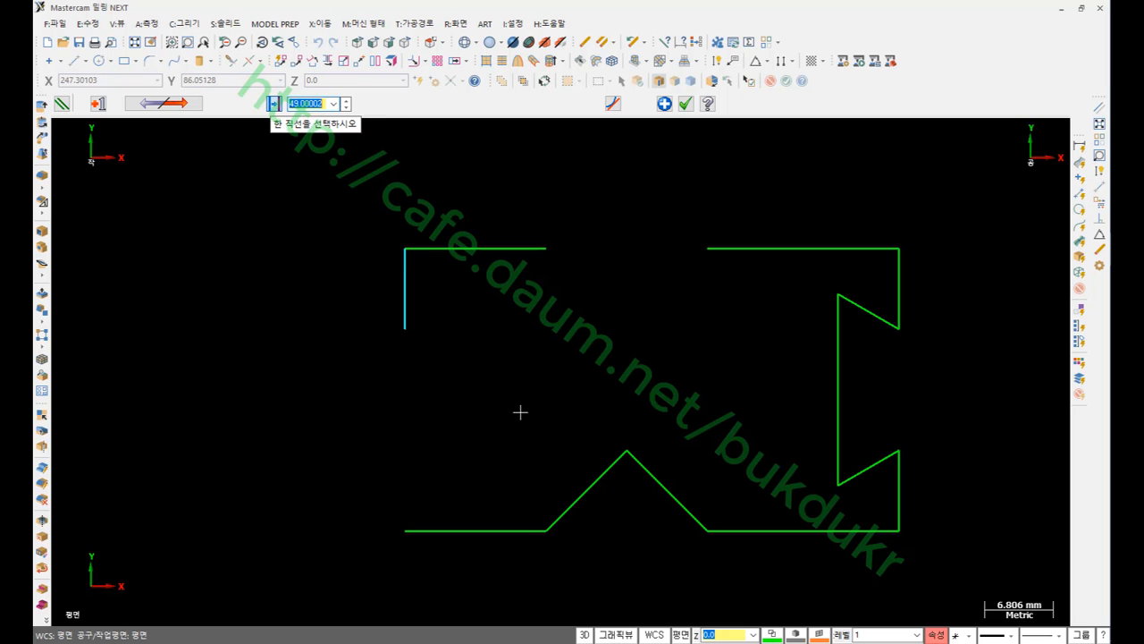
pyautogui.click(904, 514)
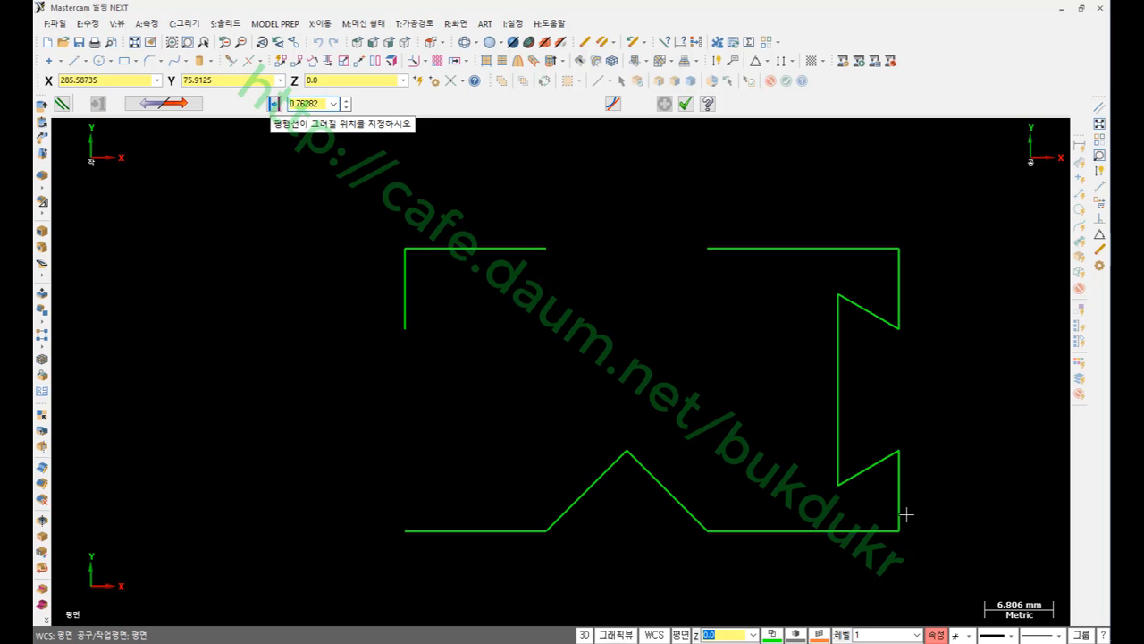
pyautogui.click(410, 539)
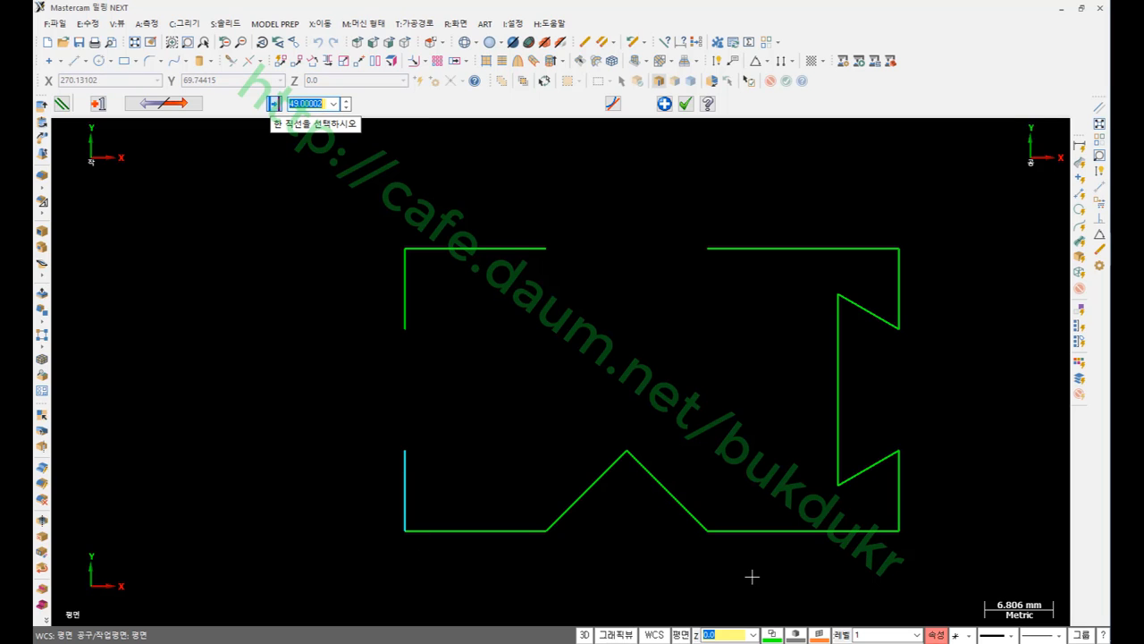
# Draw a parallel line 49 mm to the left of the right notch's long vertical line and check it against the PDF drawing.
pyautogui.scroll(-1, 973, 373)
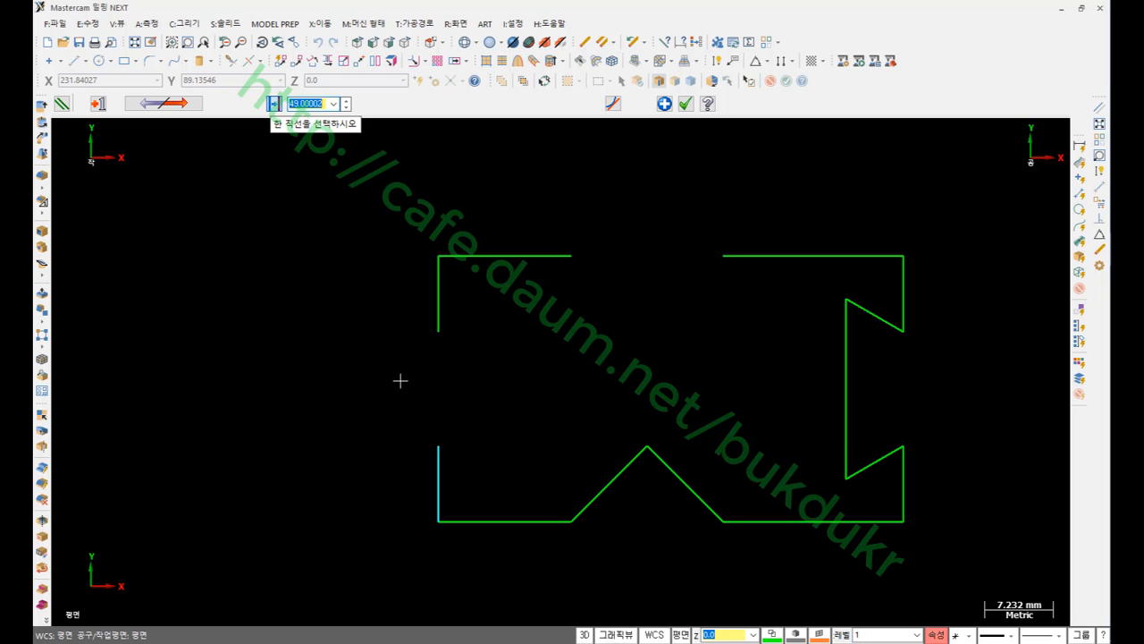
pyautogui.click(846, 422)
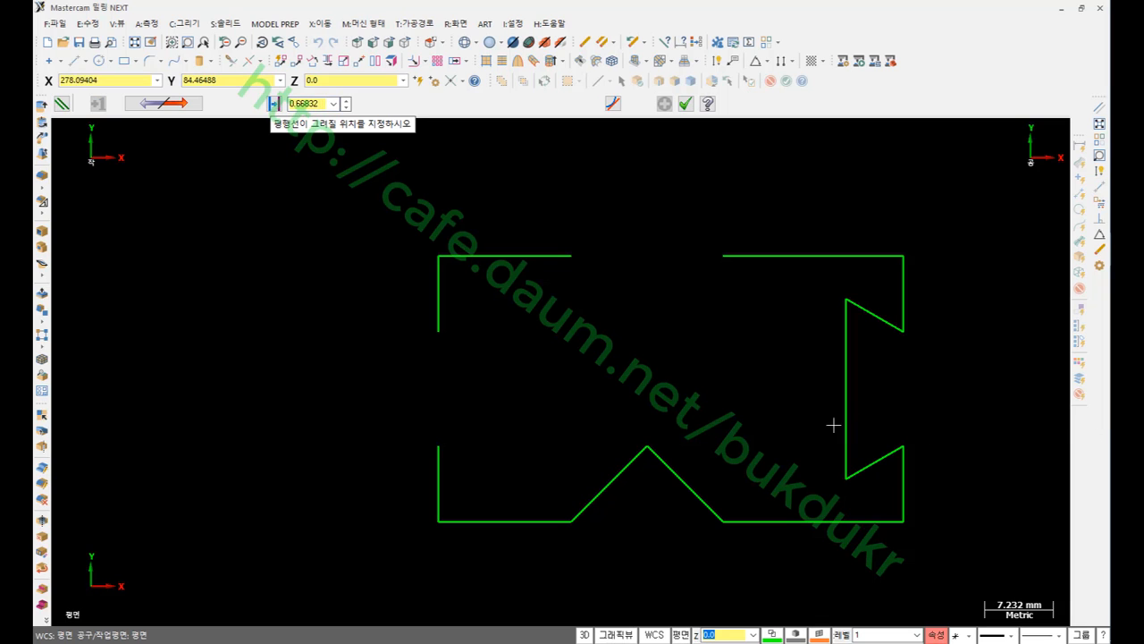
pyautogui.click(364, 404)
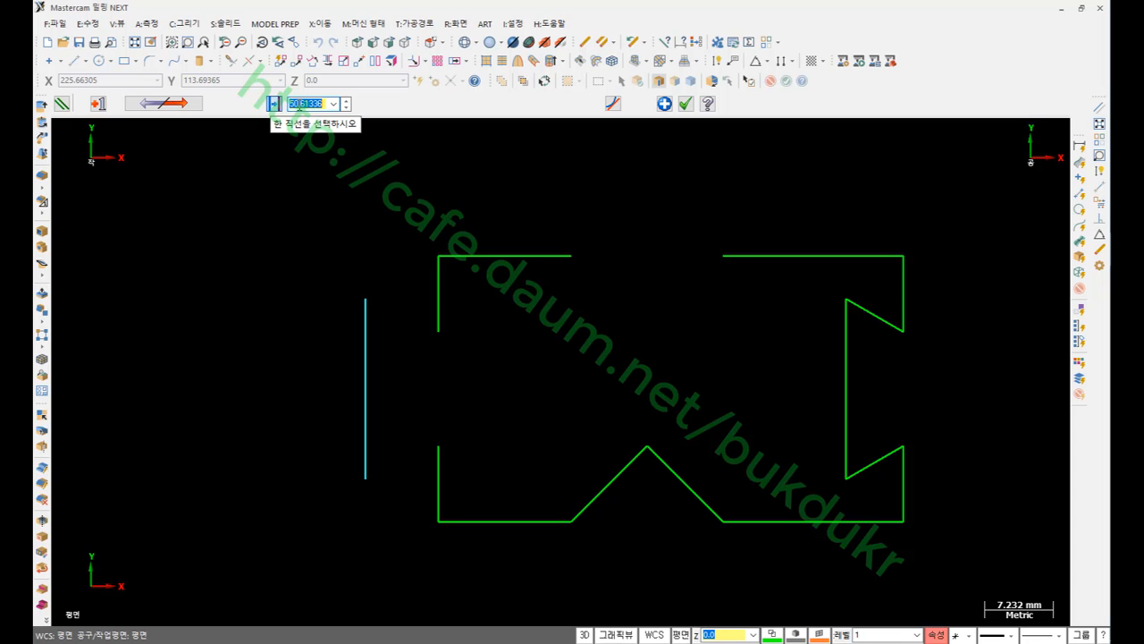
pyautogui.write('49')
pyautogui.press('Return')
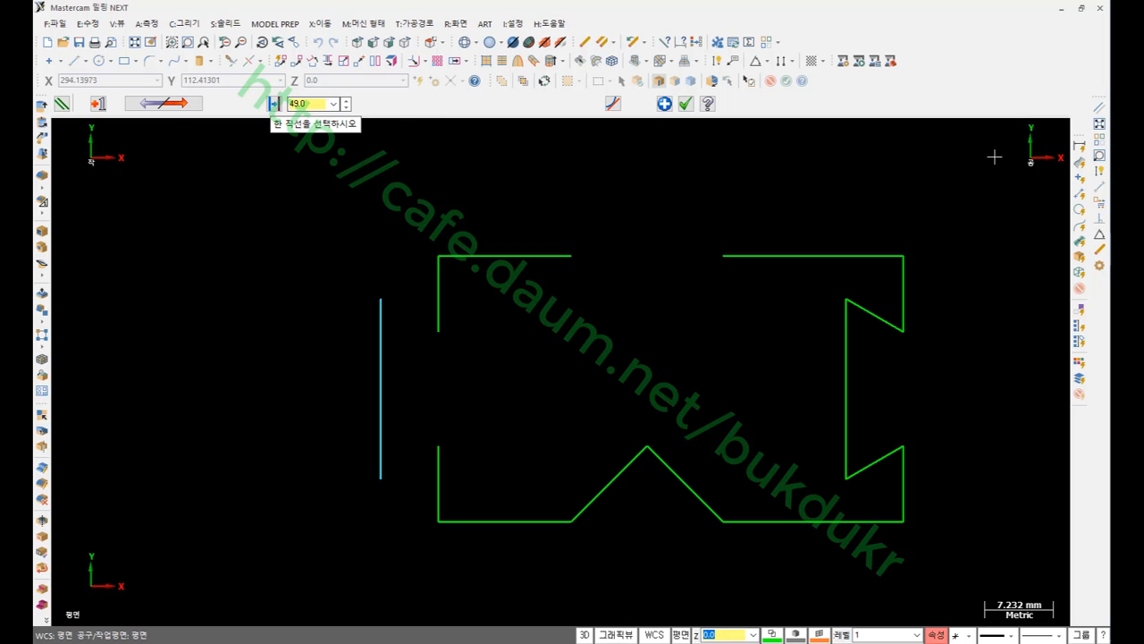
pyautogui.hotkey('alt', 'Tab')
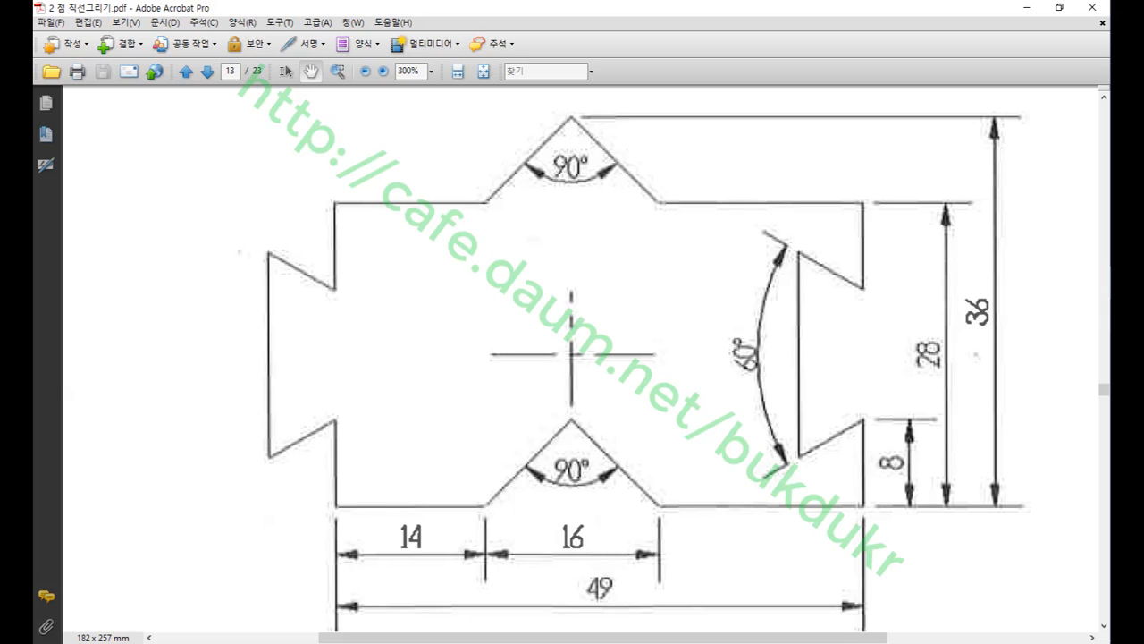
pyautogui.hotkey('alt', 'Tab')
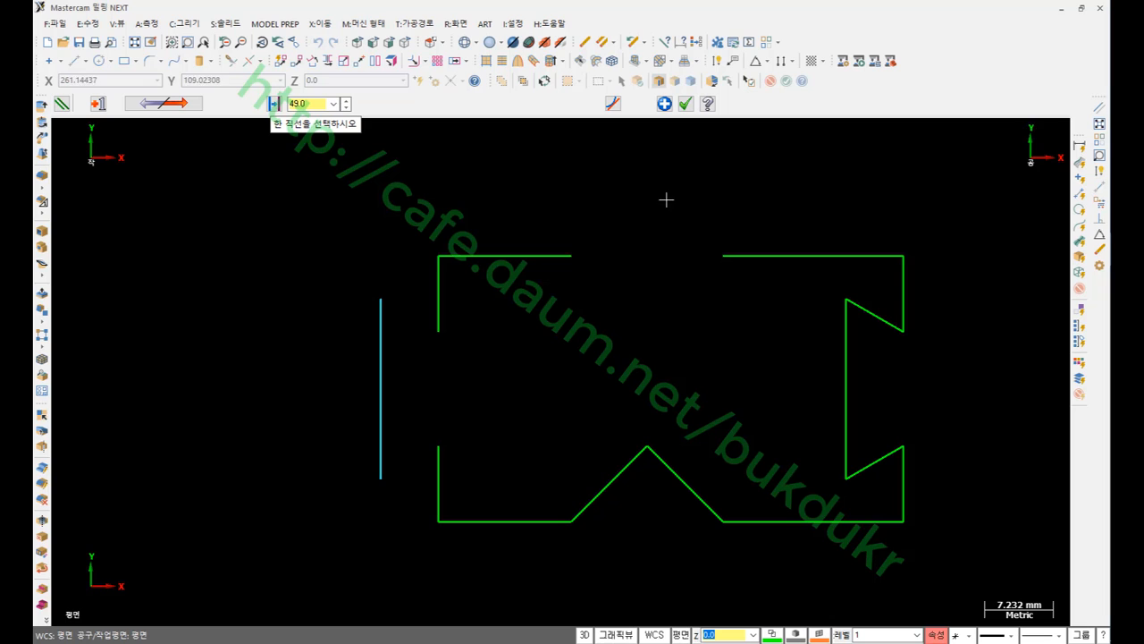
pyautogui.click(685, 104)
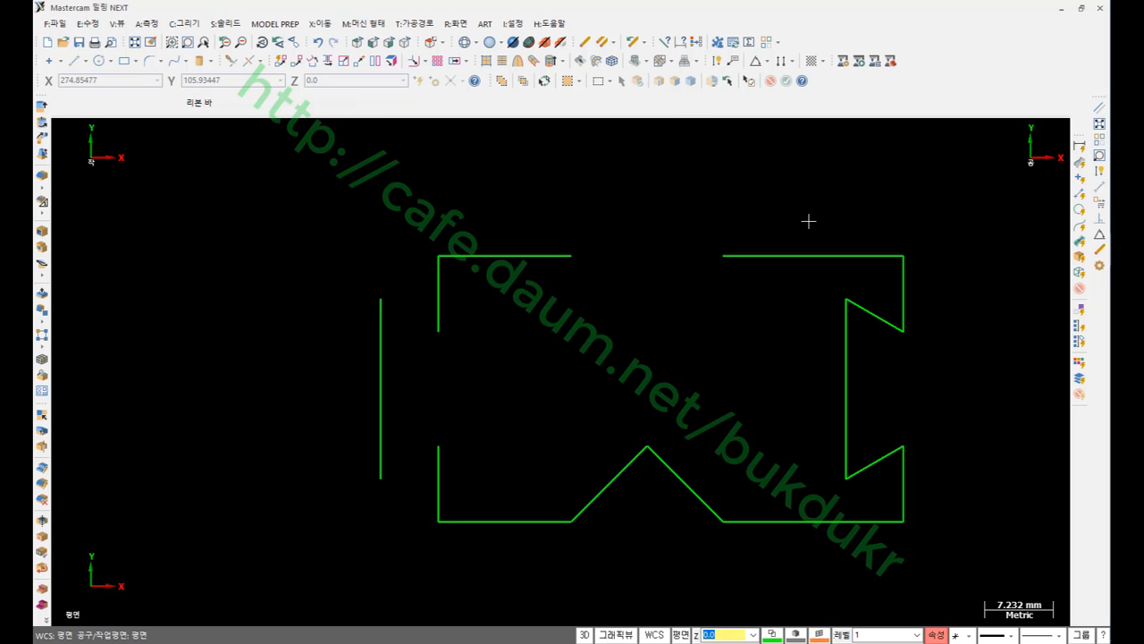
# Draw two slanted lines joining the short left vertical lines' inner ends to the upper and lower ends of the outer left vertical line.
pyautogui.click(1100, 186)
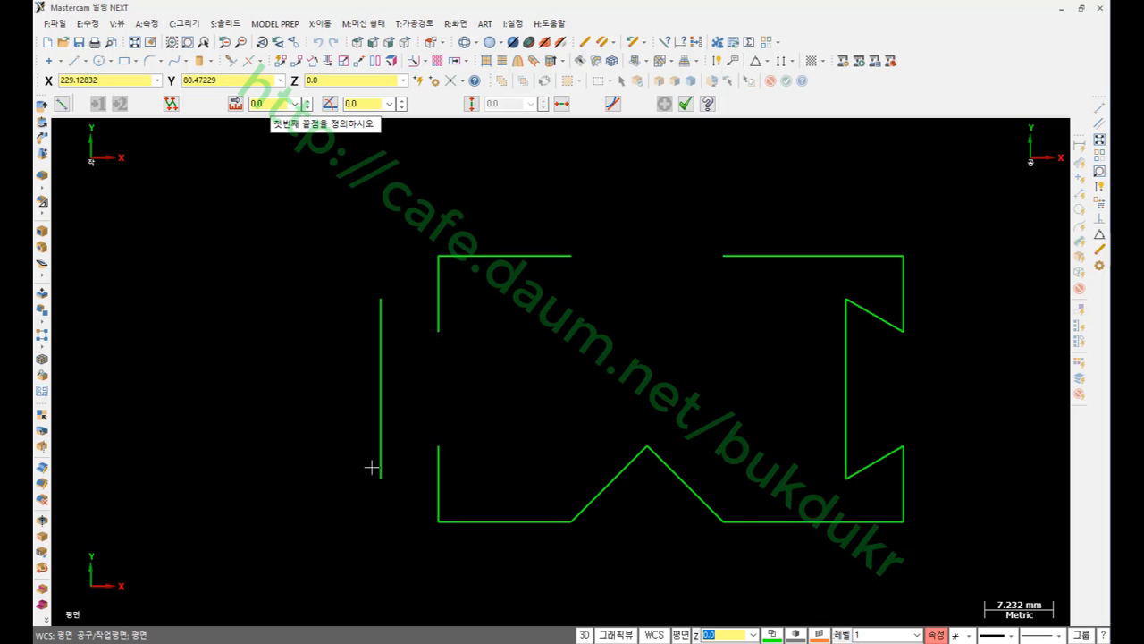
pyautogui.scroll(1, 371, 469)
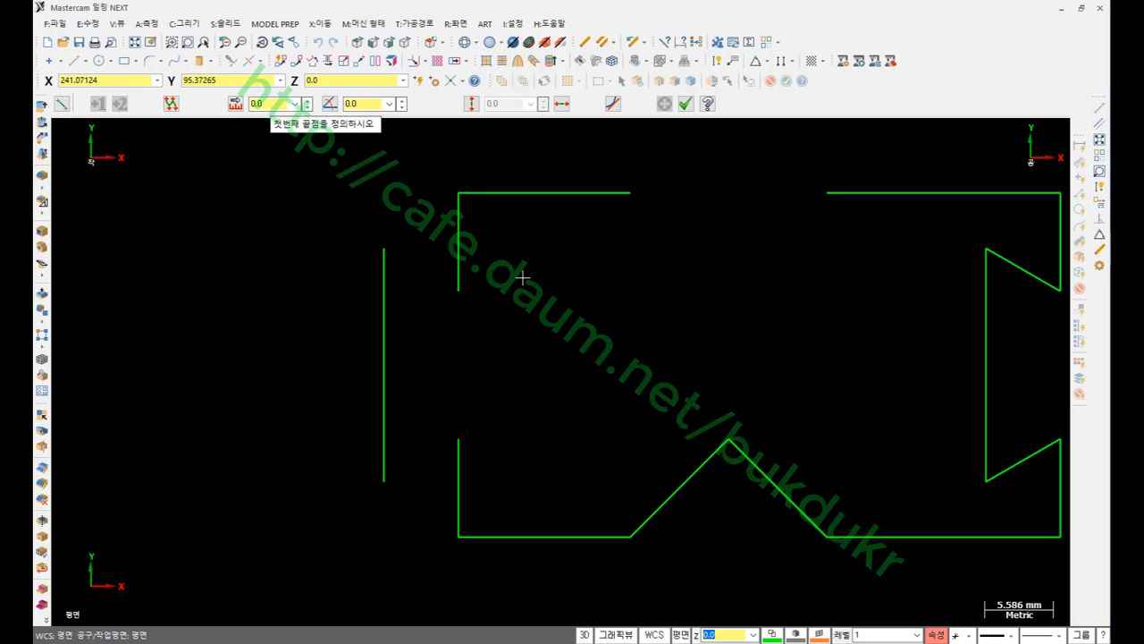
pyautogui.click(459, 288)
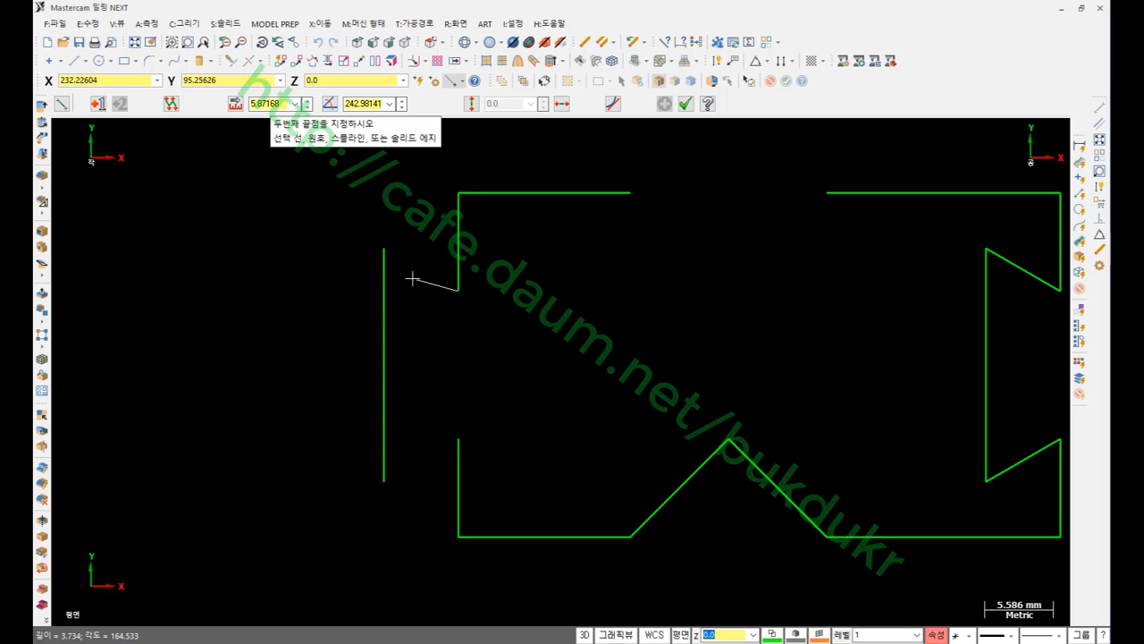
pyautogui.click(384, 249)
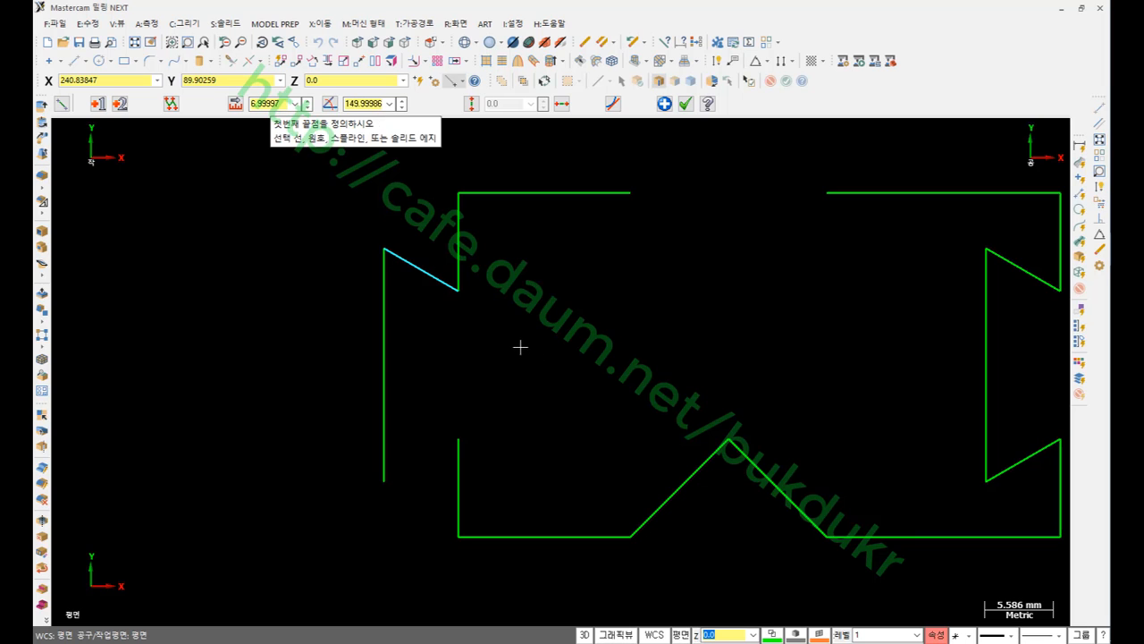
pyautogui.click(460, 441)
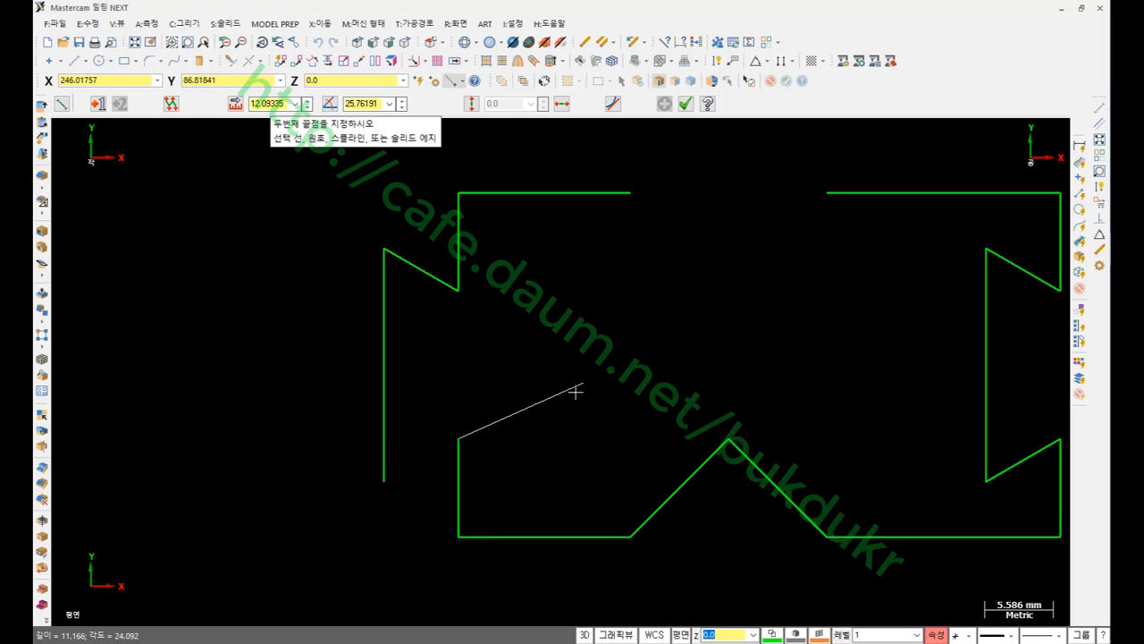
pyautogui.click(384, 476)
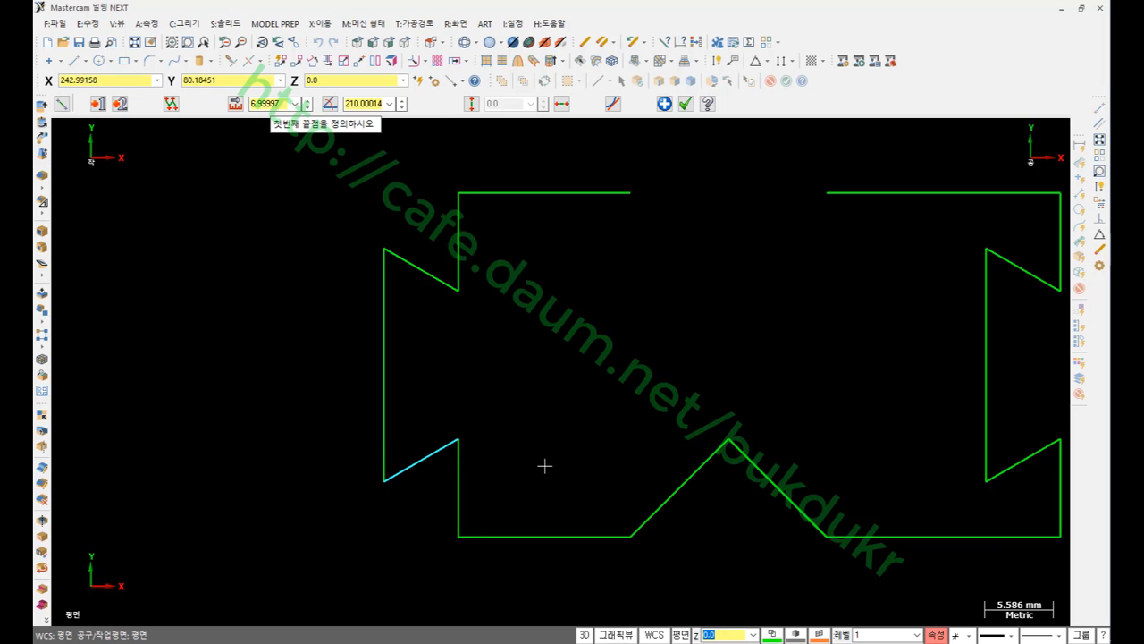
# Draw the upper peak's two lines from the upper horizontal lines' inner ends to a point 28 mm above the lower notch's apex.
pyautogui.scroll(-3, 544, 465)
pyautogui.scroll(1, 718, 358)
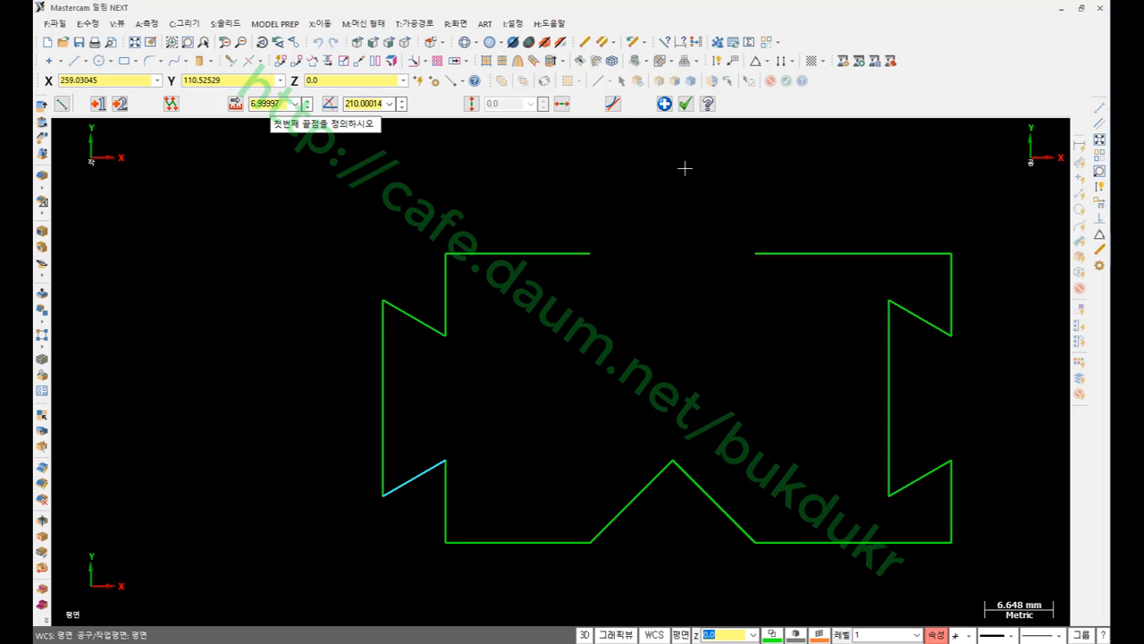
pyautogui.click(591, 255)
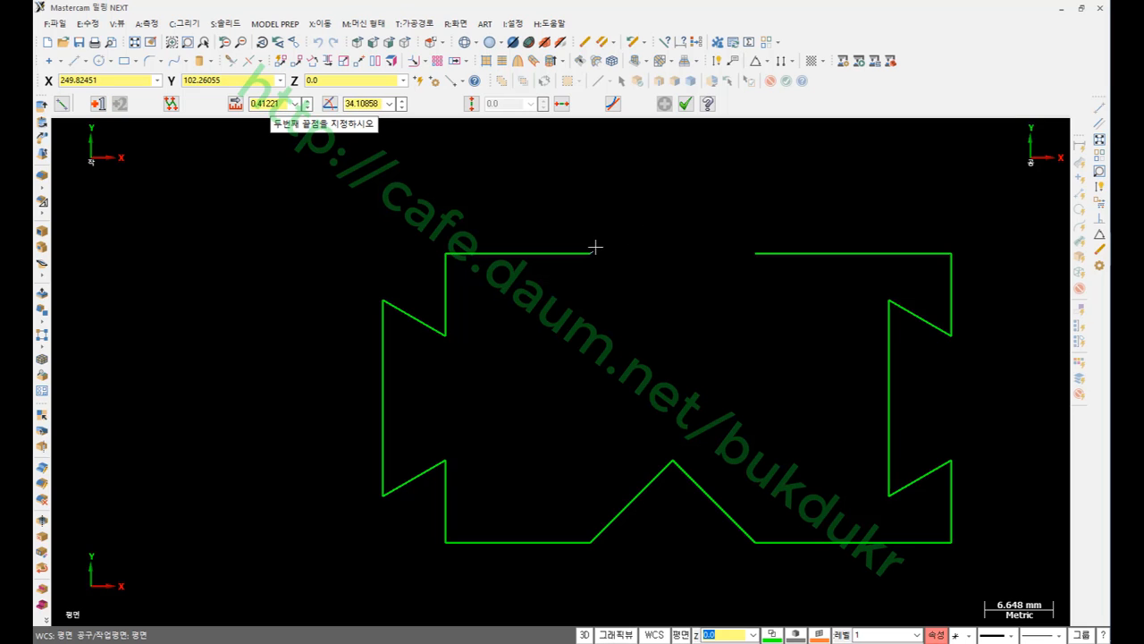
pyautogui.click(672, 459)
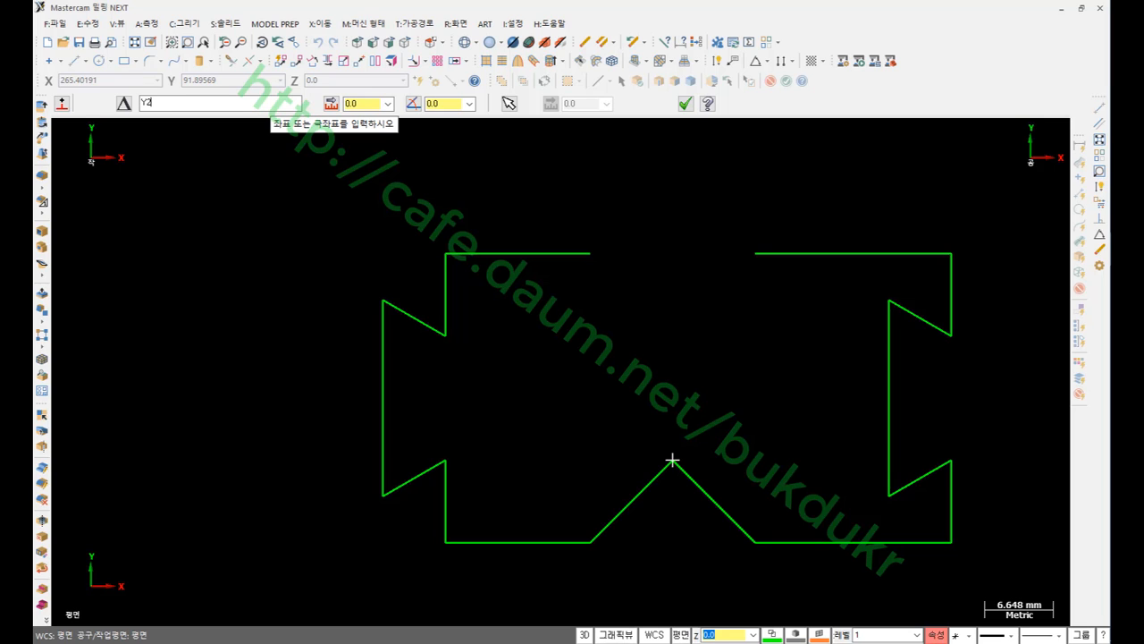
pyautogui.press('Return')
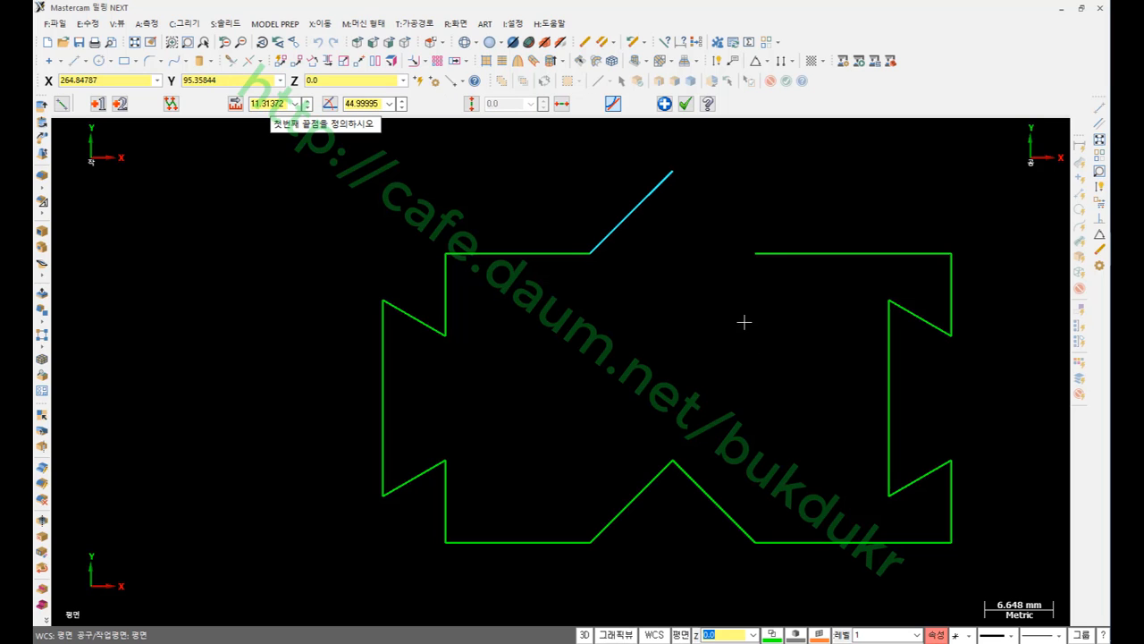
pyautogui.click(755, 254)
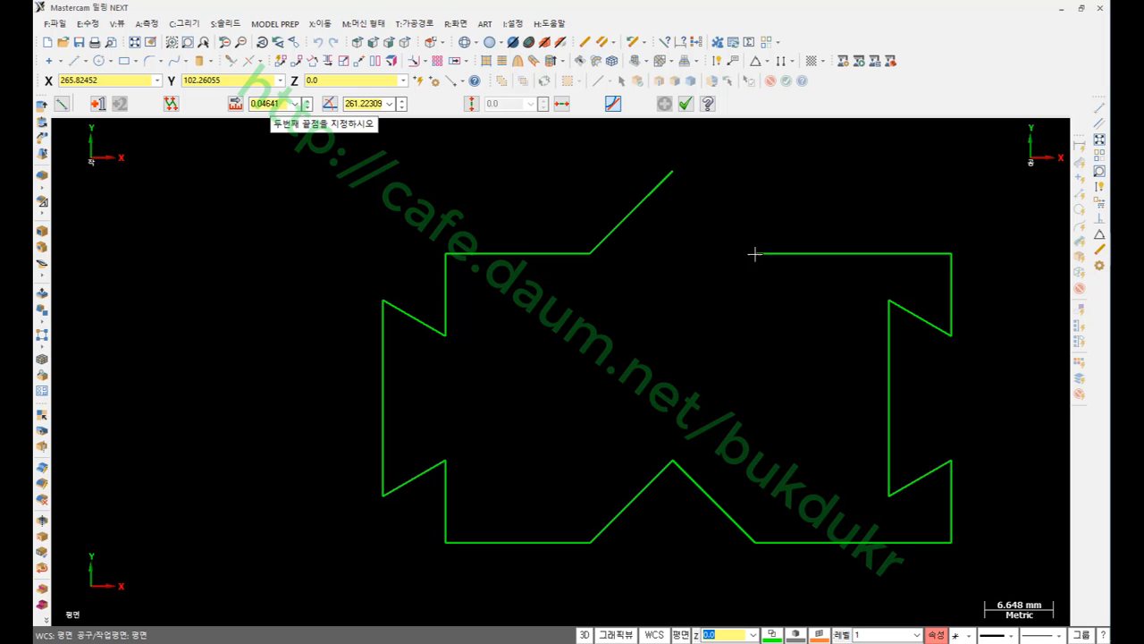
pyautogui.click(672, 169)
pyautogui.click(684, 103)
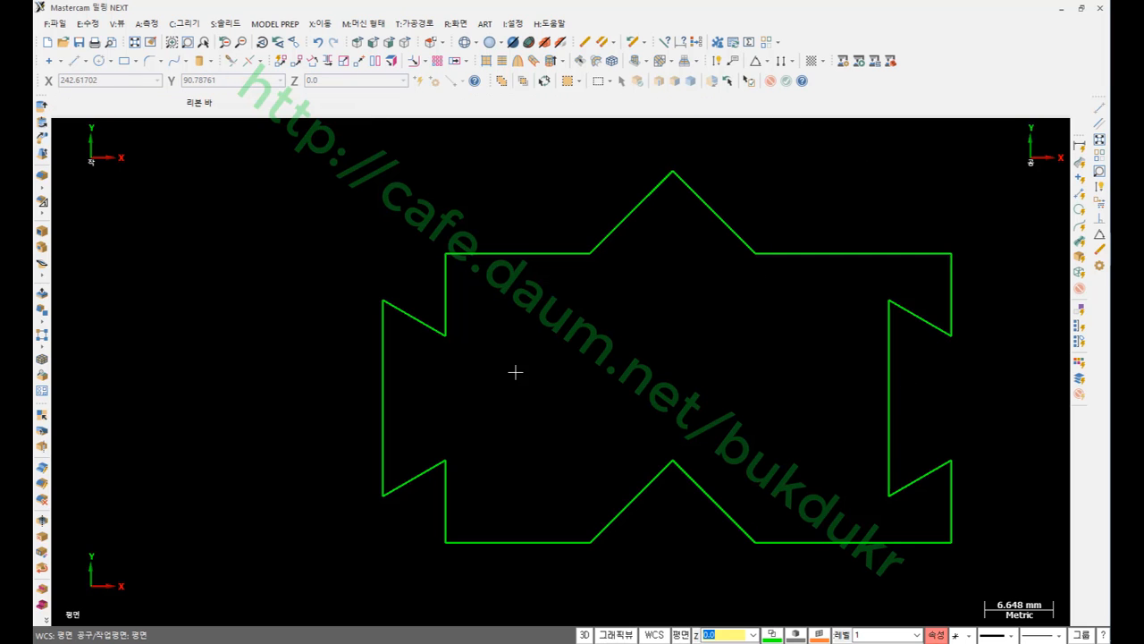
# Dimension the angle between the right notch's two slanted lines and bring the hidden entities back into view.
pyautogui.hotkey('alt', 'F1')
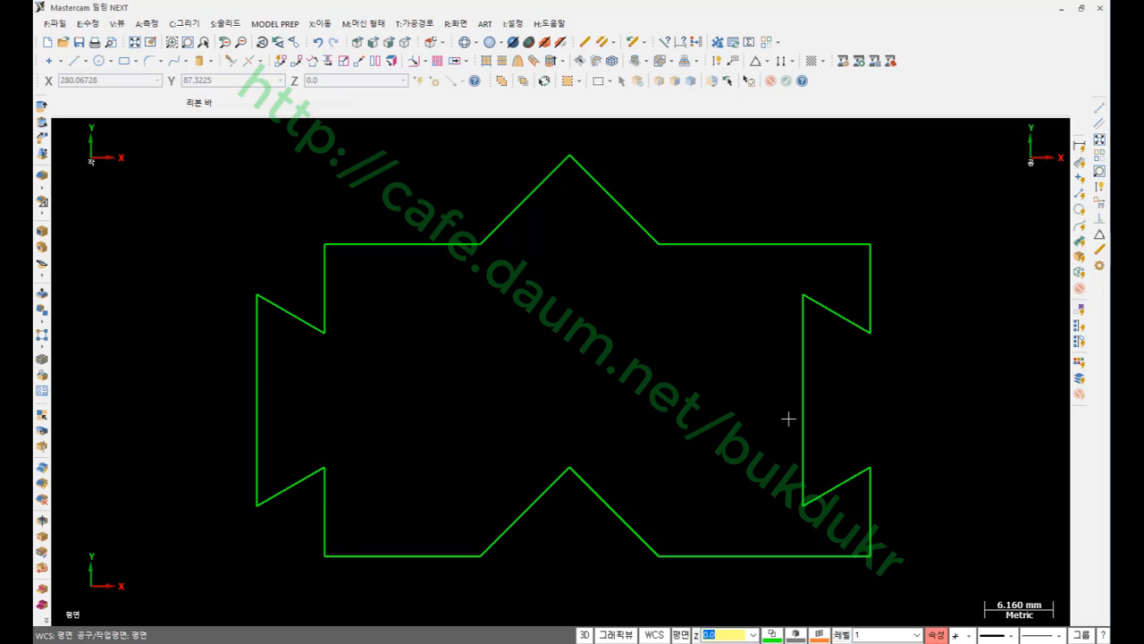
pyautogui.scroll(-1, 727, 427)
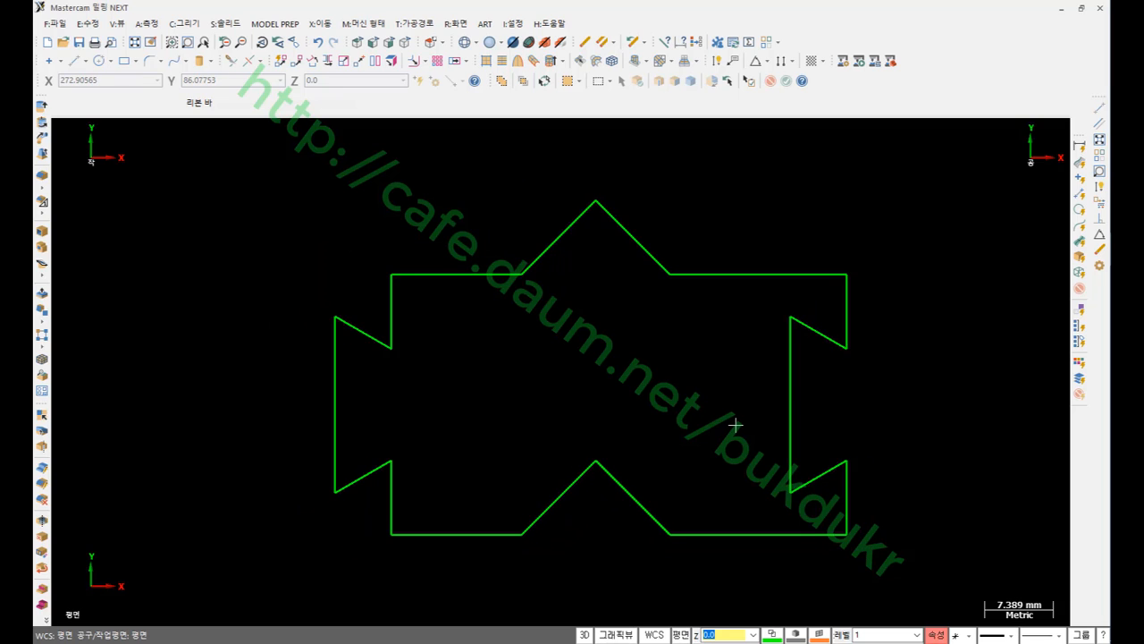
pyautogui.click(1082, 192)
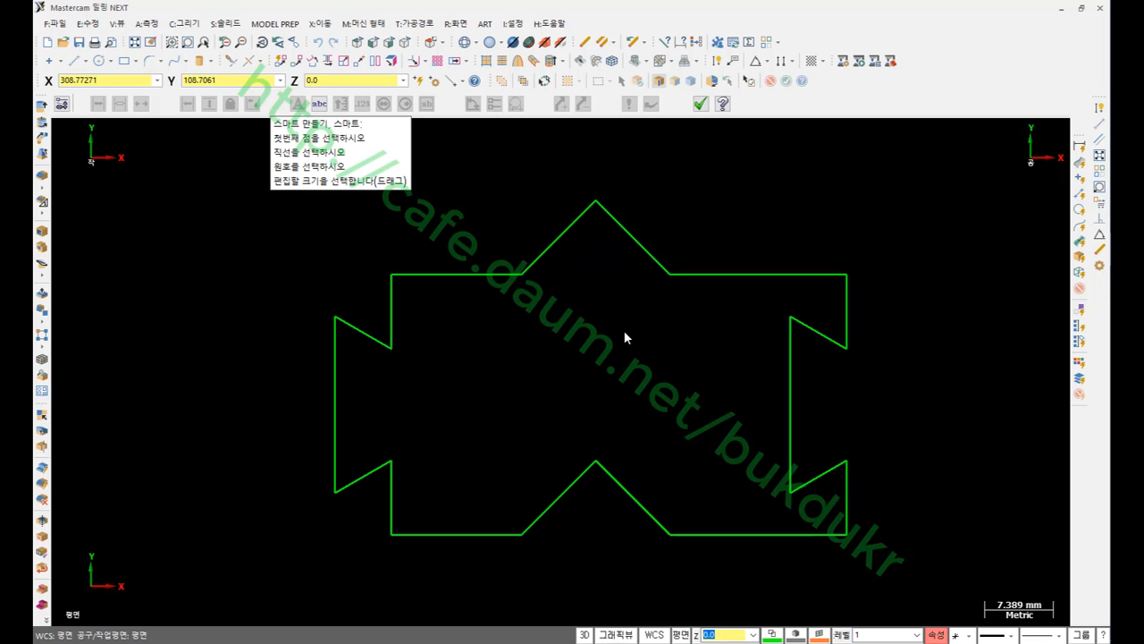
pyautogui.scroll(-1, 805, 343)
pyautogui.click(804, 326)
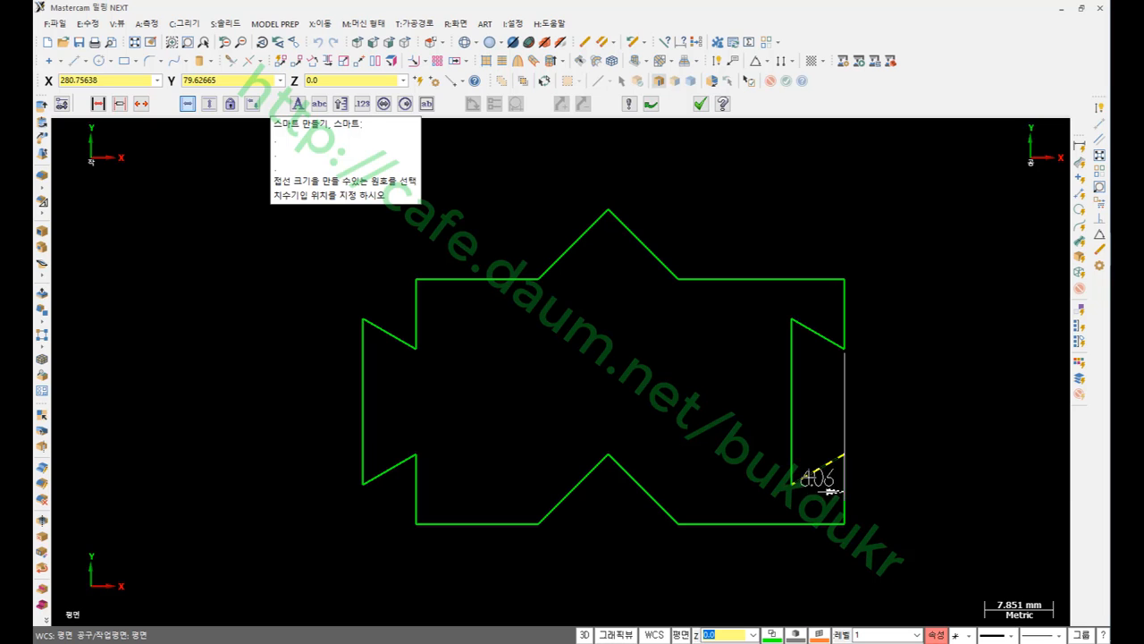
pyautogui.click(826, 474)
pyautogui.click(753, 408)
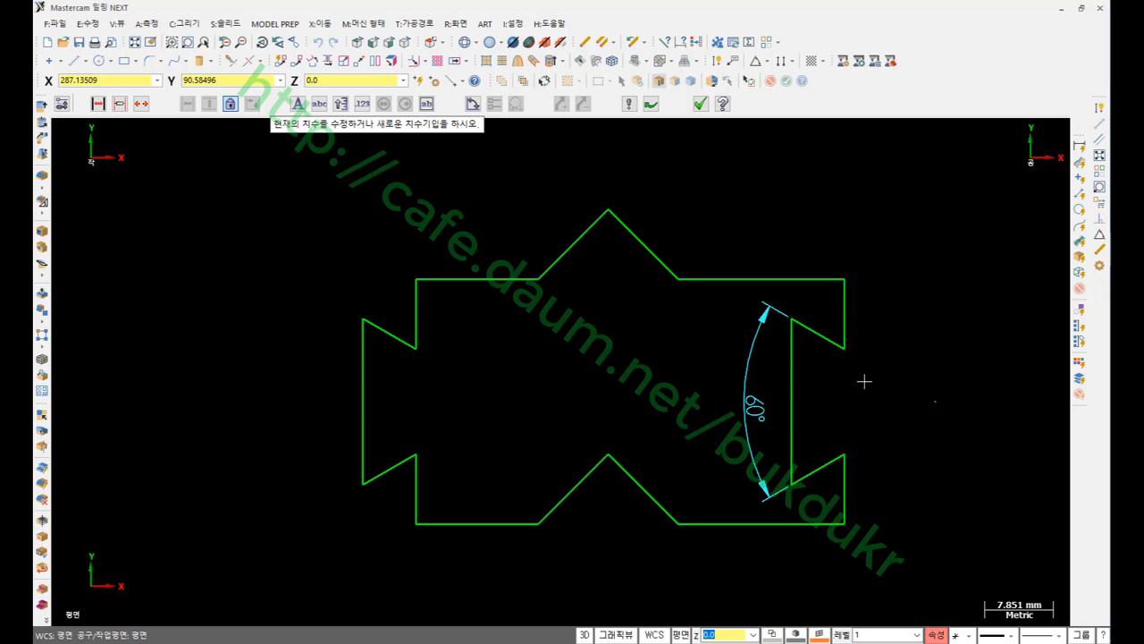
pyautogui.click(845, 524)
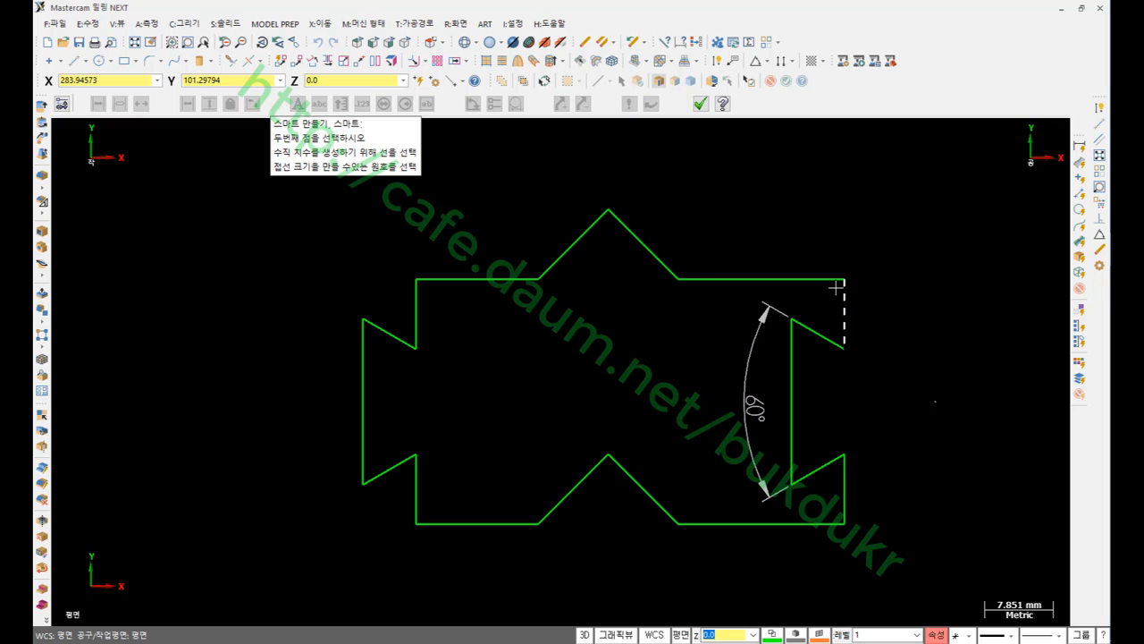
pyautogui.press('Escape')
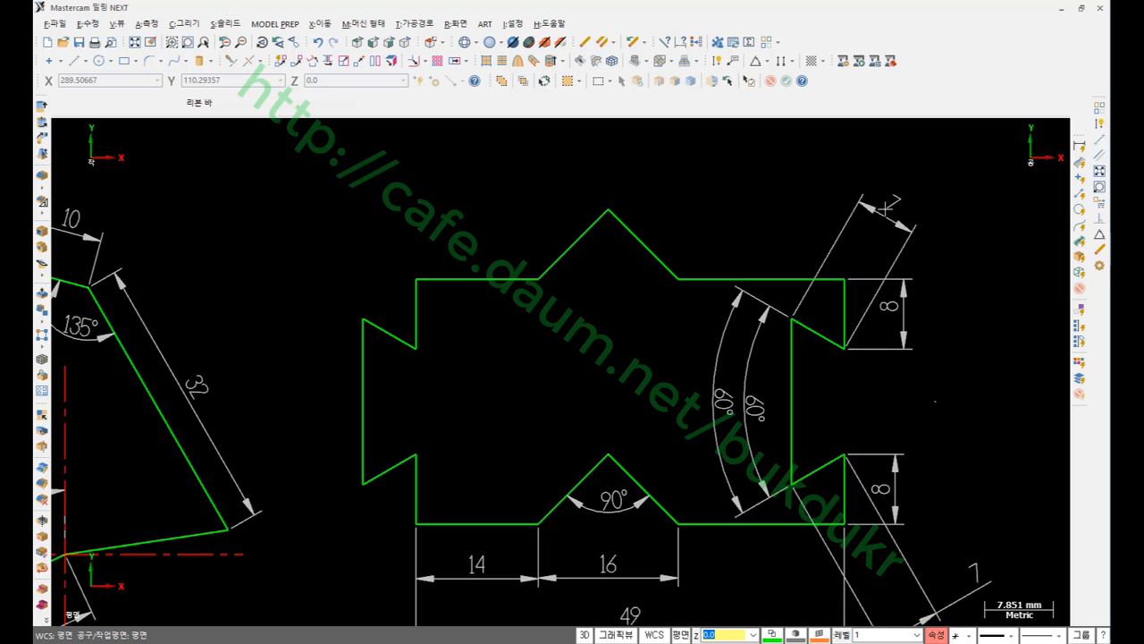
# Delete the outer of the two duplicate 60° dimensions beside the right notch.
pyautogui.scroll(2, 922, 393)
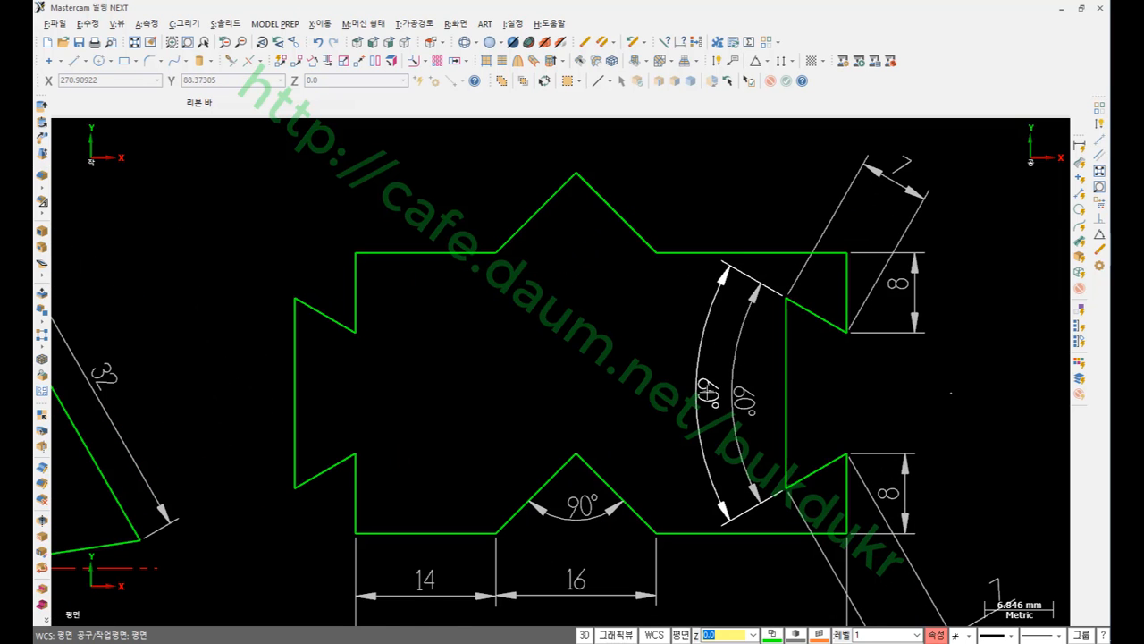
pyautogui.click(706, 393)
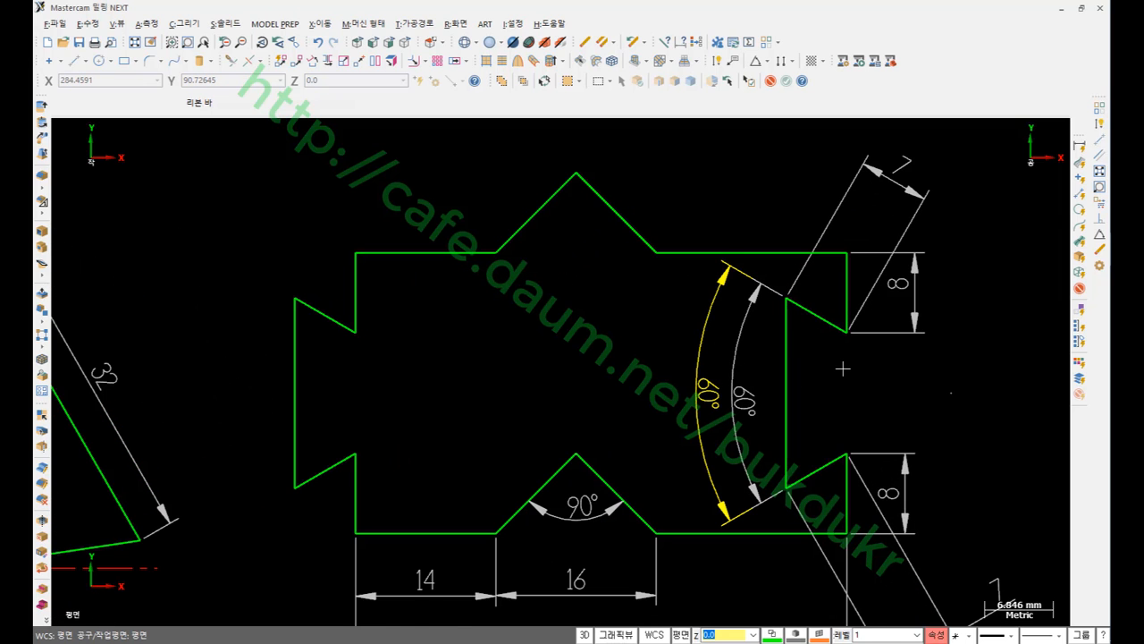
pyautogui.press('Delete')
pyautogui.scroll(-2, 872, 329)
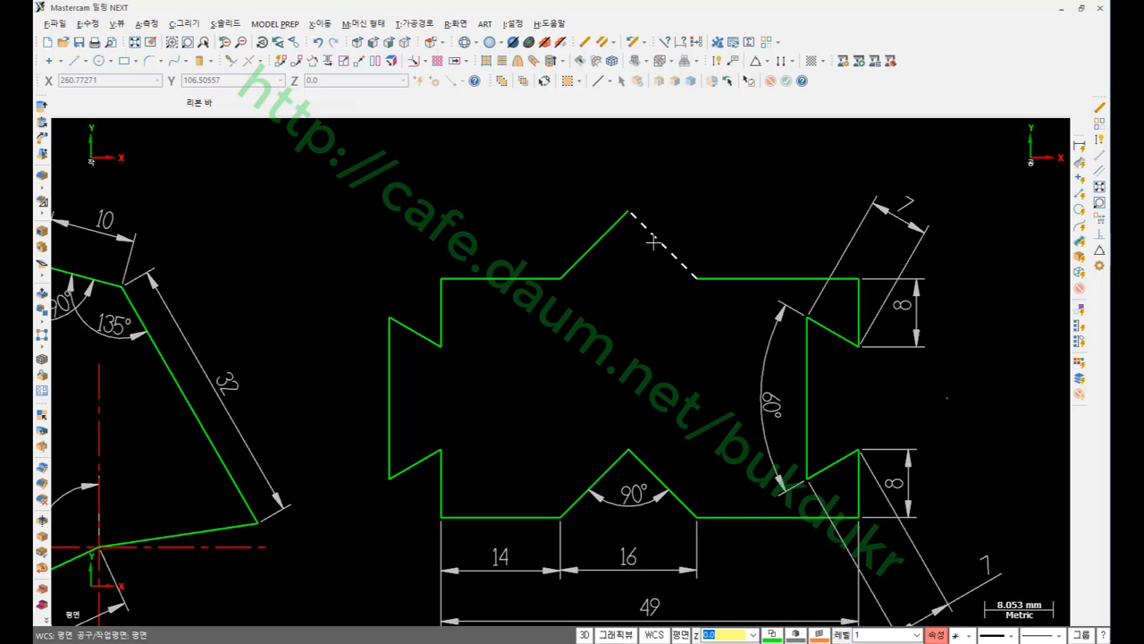
# Dimension the angle between the upper peak's two slanted lines, placing the dimension below the apex inside the profile.
pyautogui.click(1099, 125)
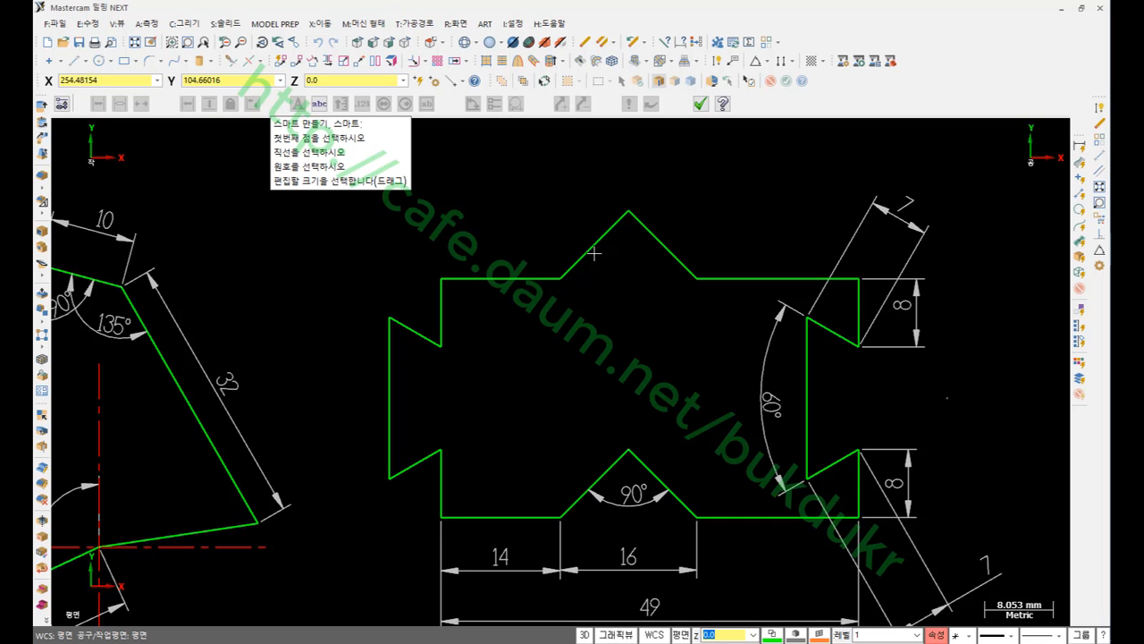
pyautogui.click(595, 243)
pyautogui.click(663, 245)
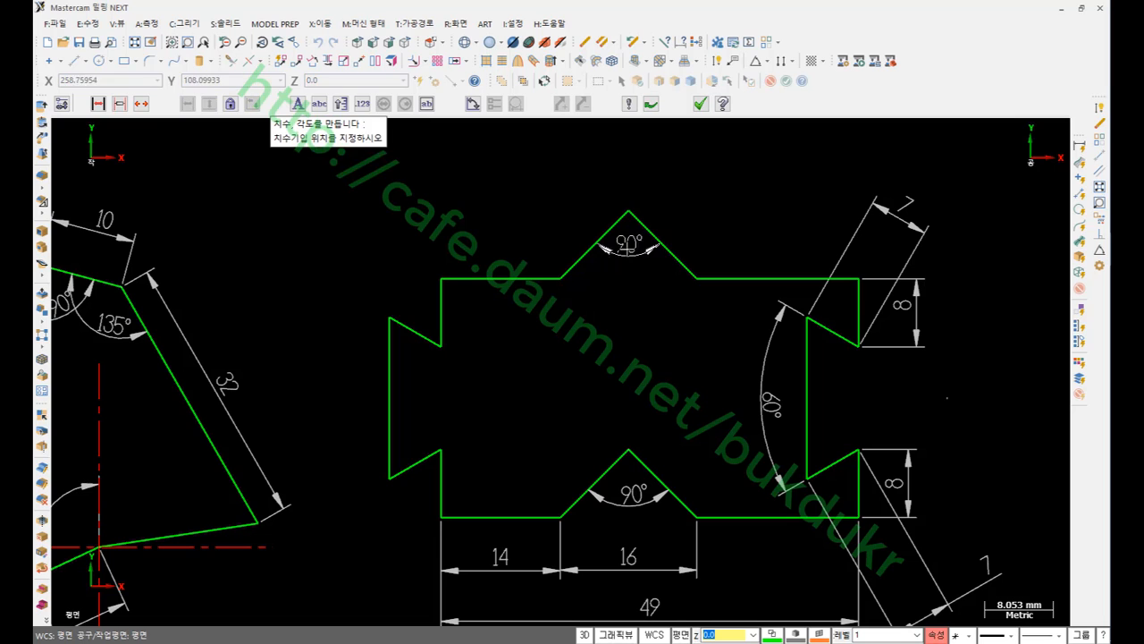
pyautogui.click(642, 303)
pyautogui.scroll(-1, 645, 304)
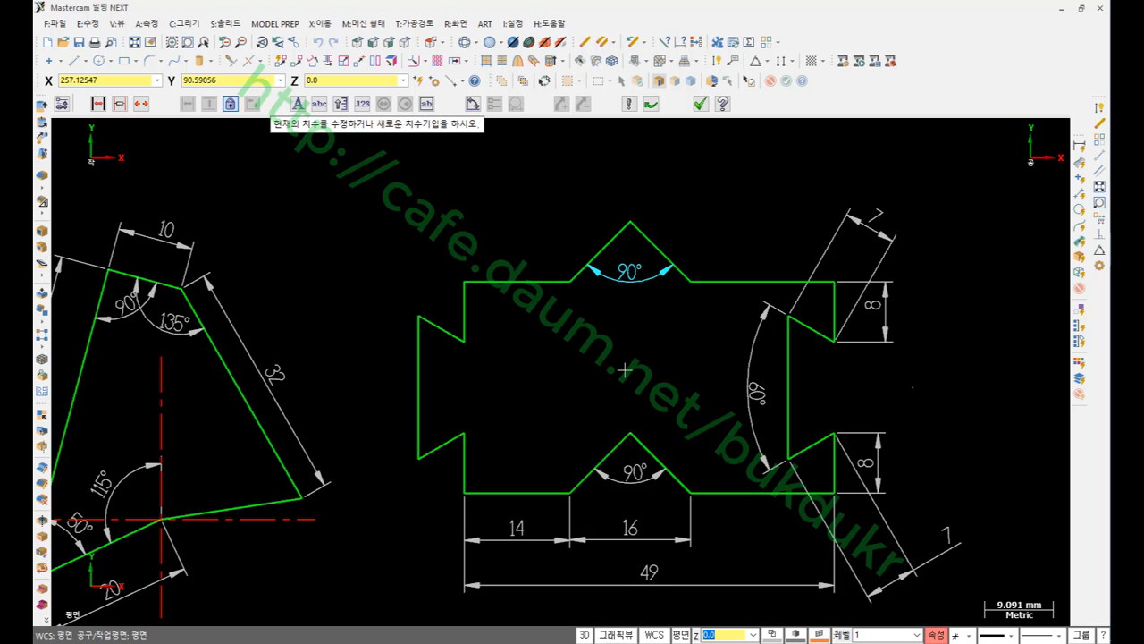
# Check the PDF drawing, and draw a horizontal centre line as wide as the lower notch at the outer left vertical line's mid-height.
pyautogui.hotkey('alt', 'Tab')
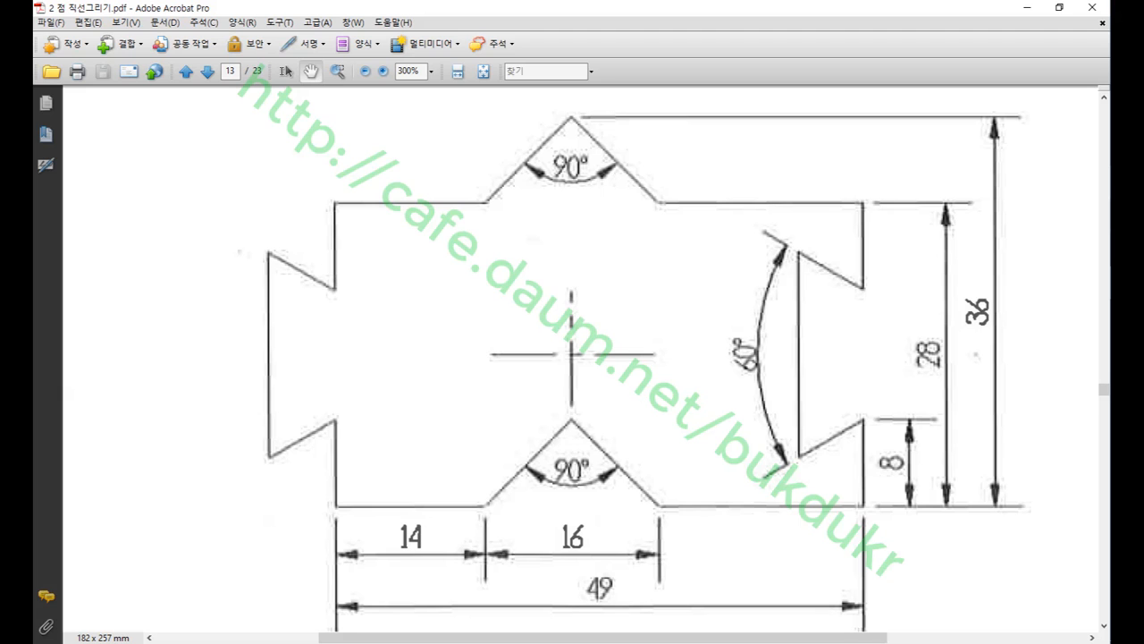
pyautogui.hotkey('alt', 'Tab')
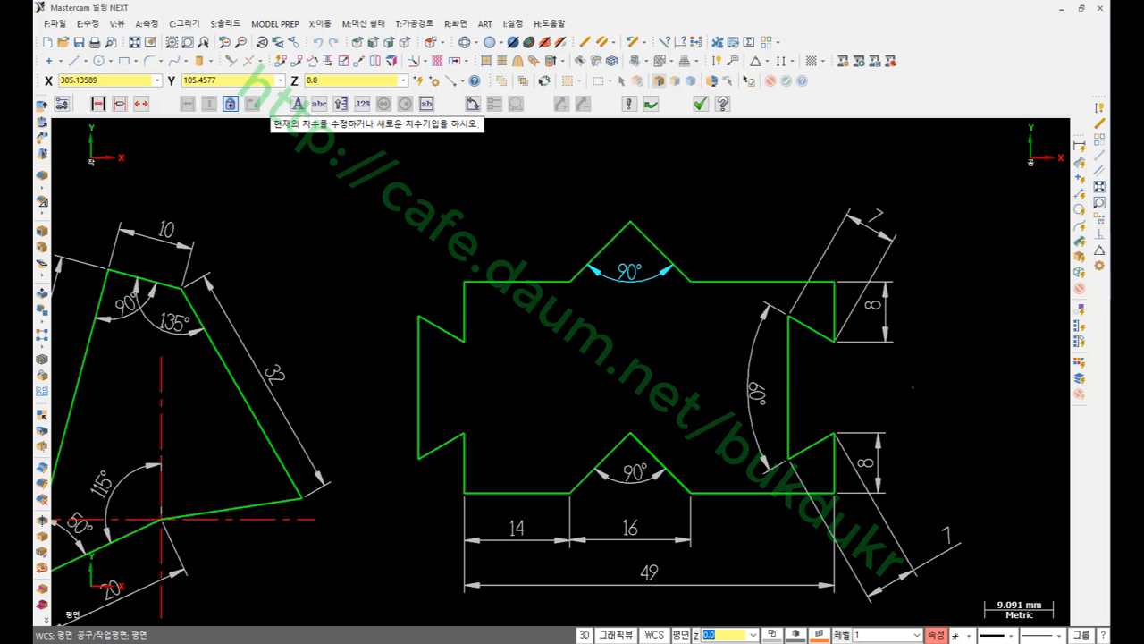
pyautogui.click(75, 63)
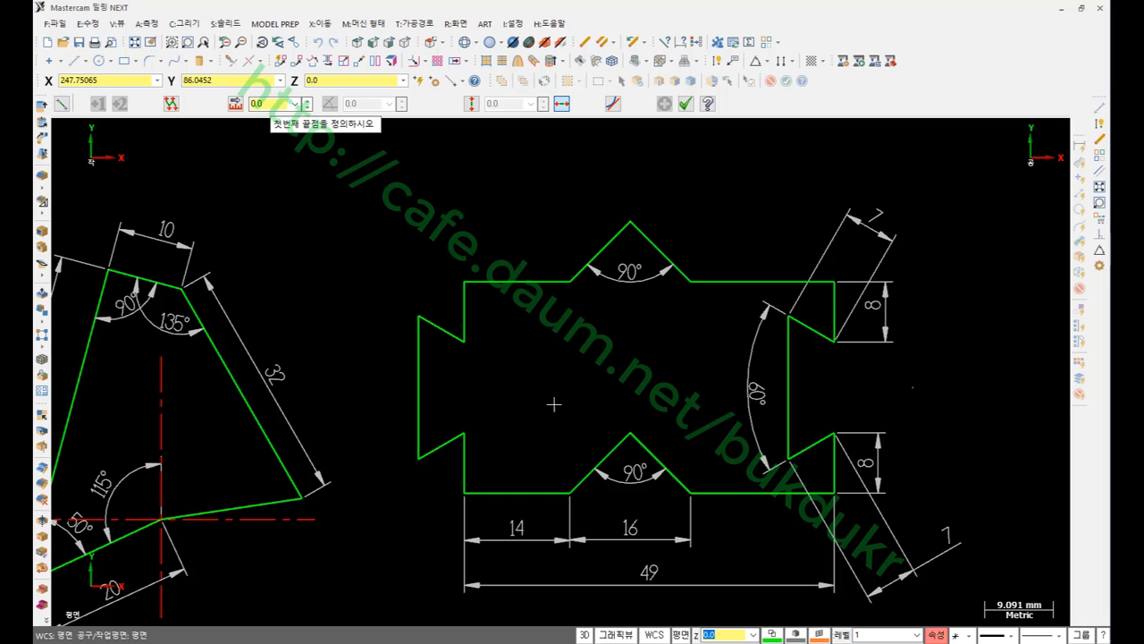
pyautogui.click(569, 492)
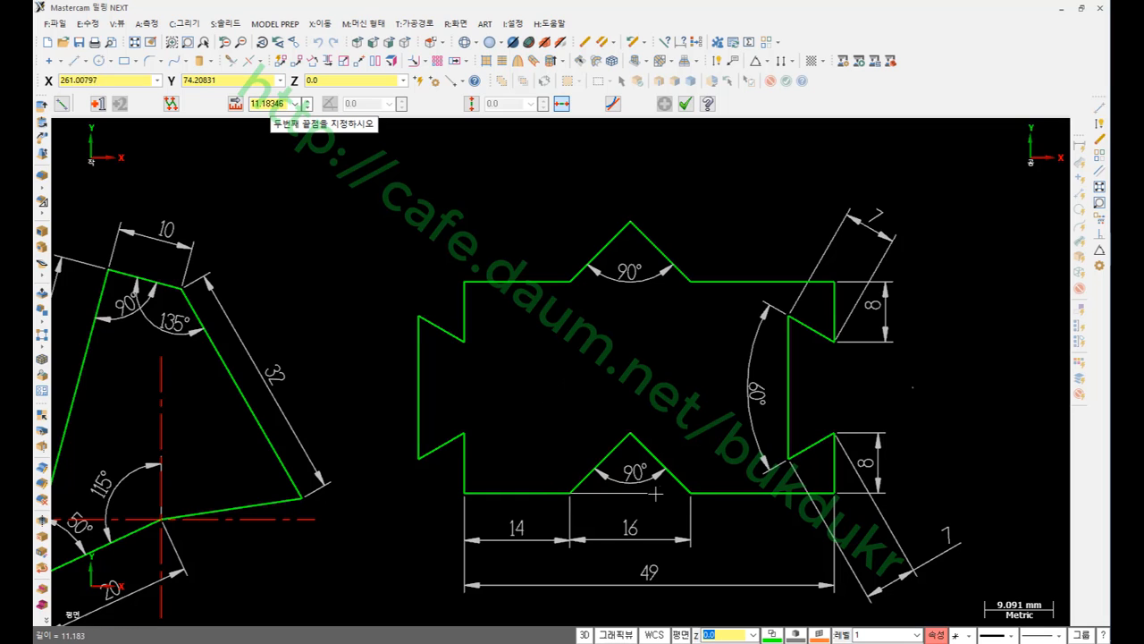
pyautogui.click(691, 493)
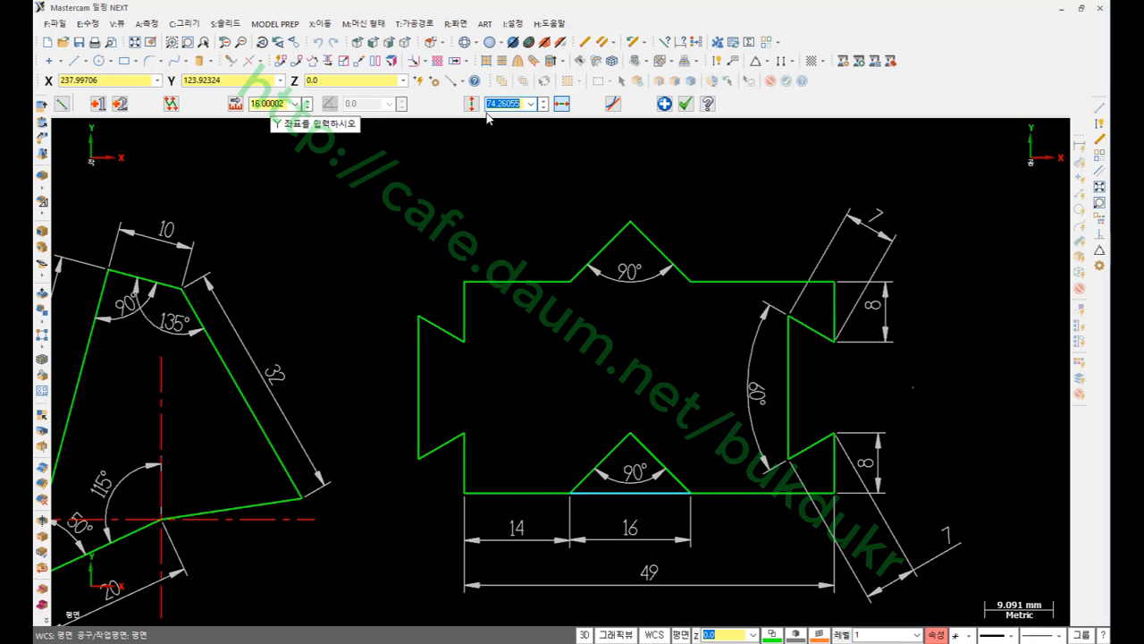
pyautogui.write('Y')
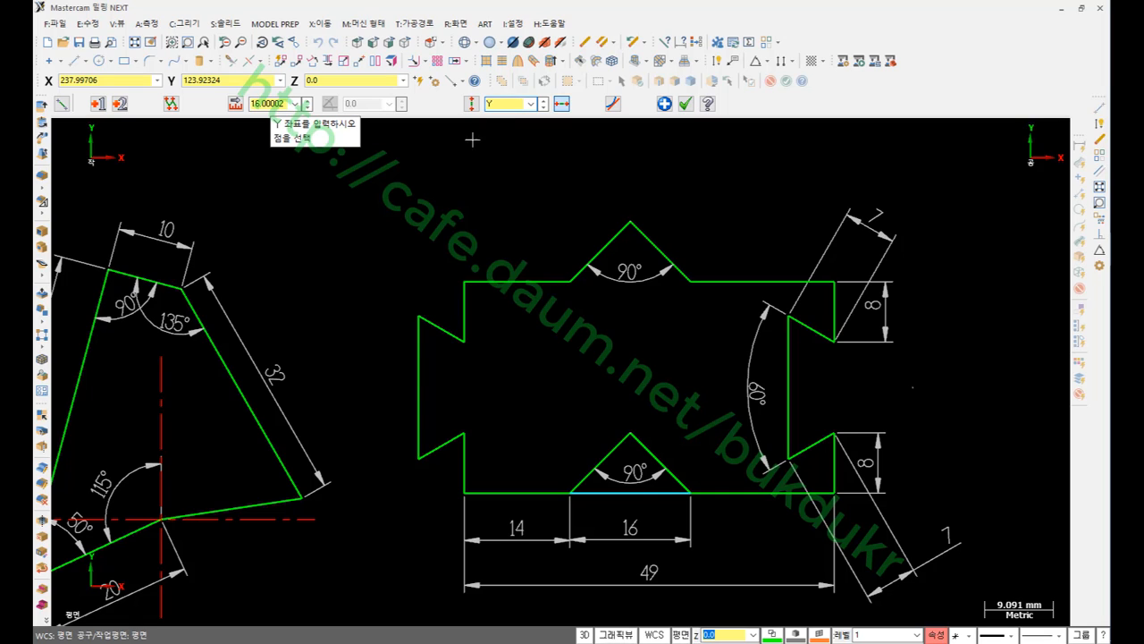
pyautogui.click(420, 393)
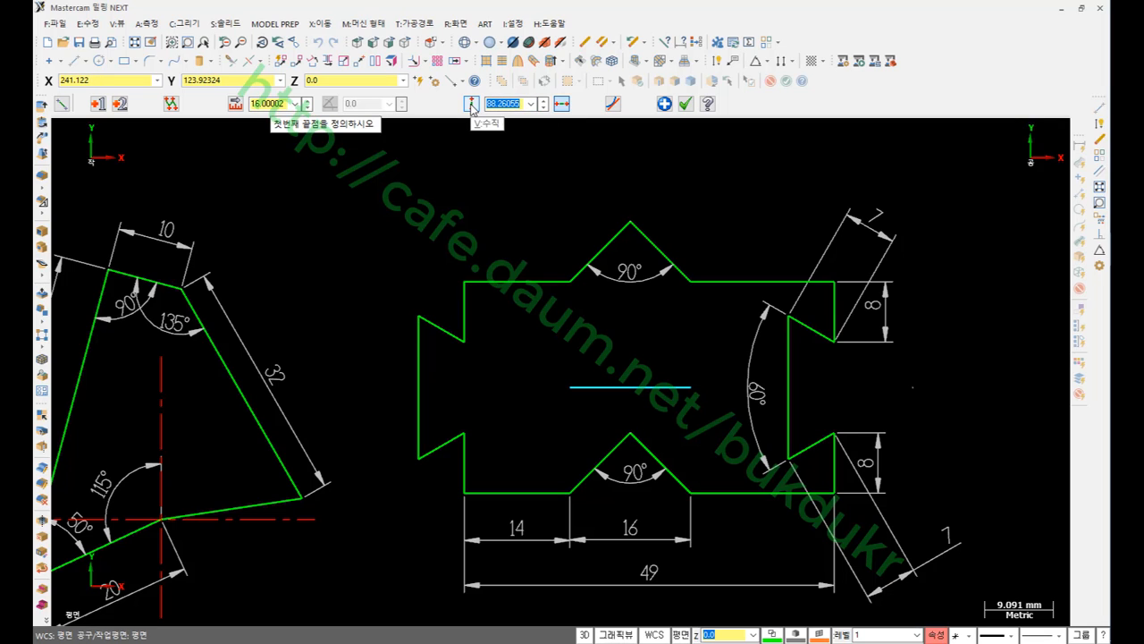
# Draw a vertical centre line about 13 mm long across the horizontal one, aligned with the upper peak's apex.
pyautogui.click(471, 104)
pyautogui.click(602, 340)
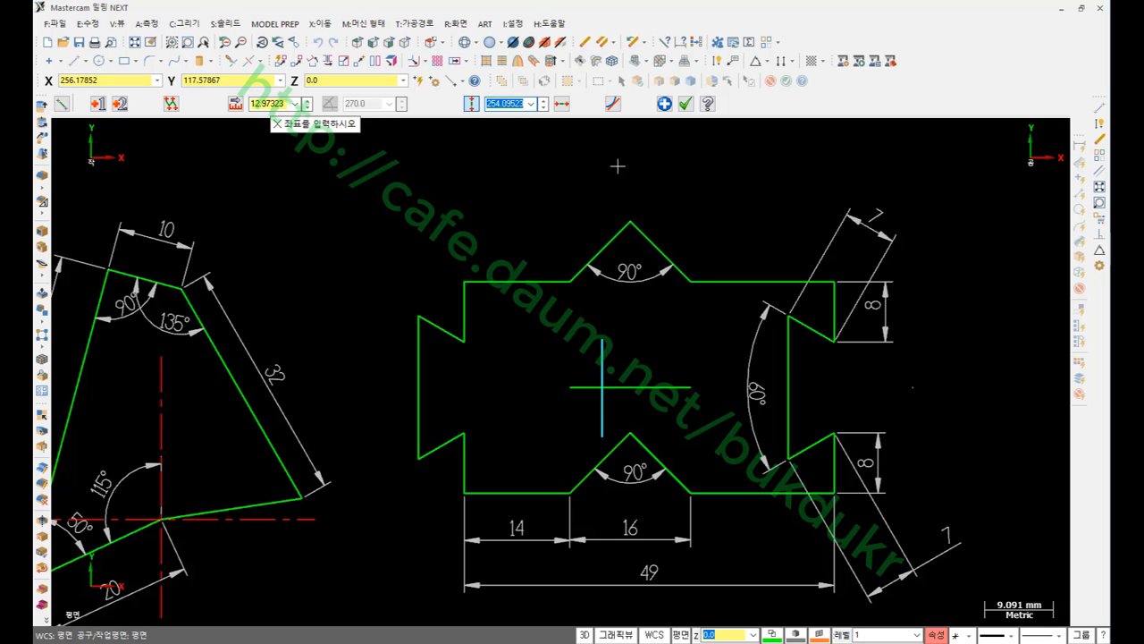
pyautogui.write('X')
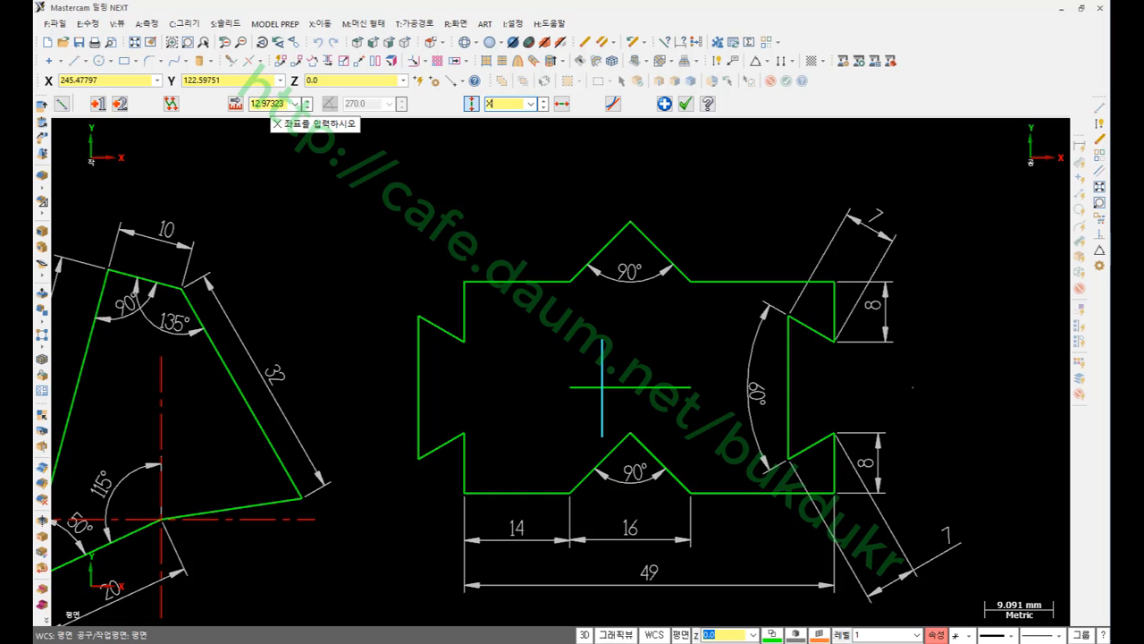
pyautogui.press('Return')
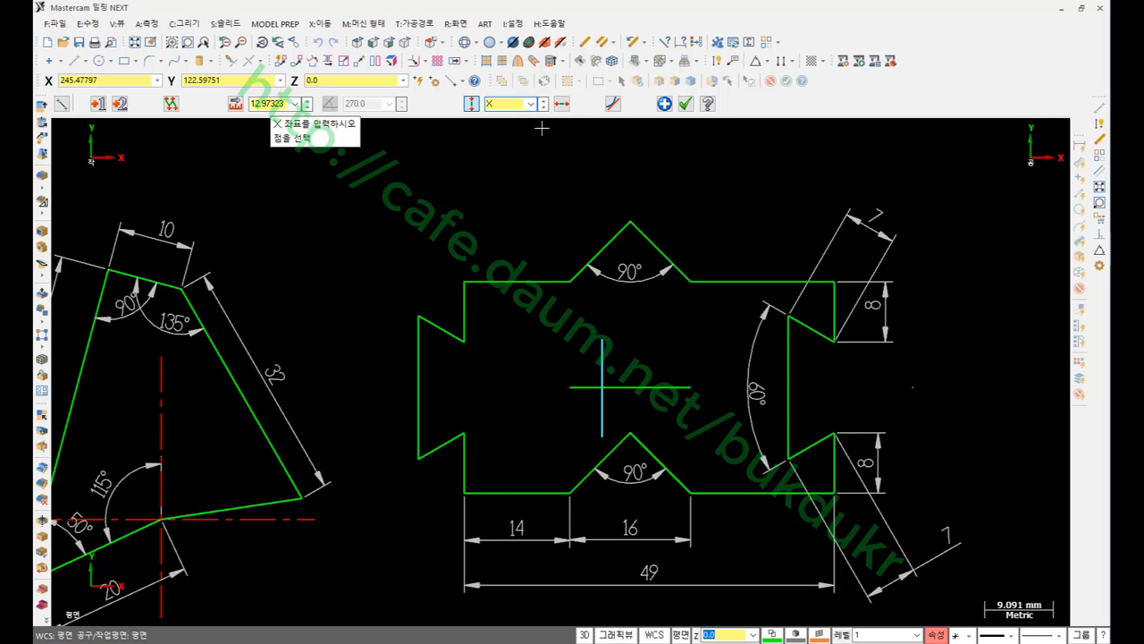
pyautogui.click(631, 223)
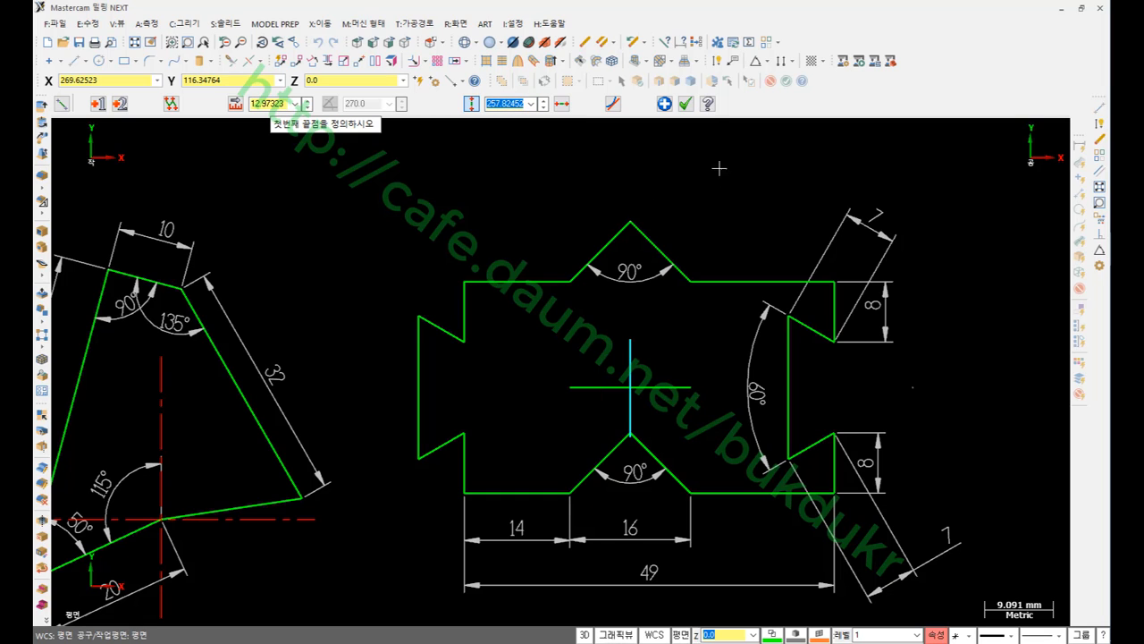
pyautogui.click(685, 104)
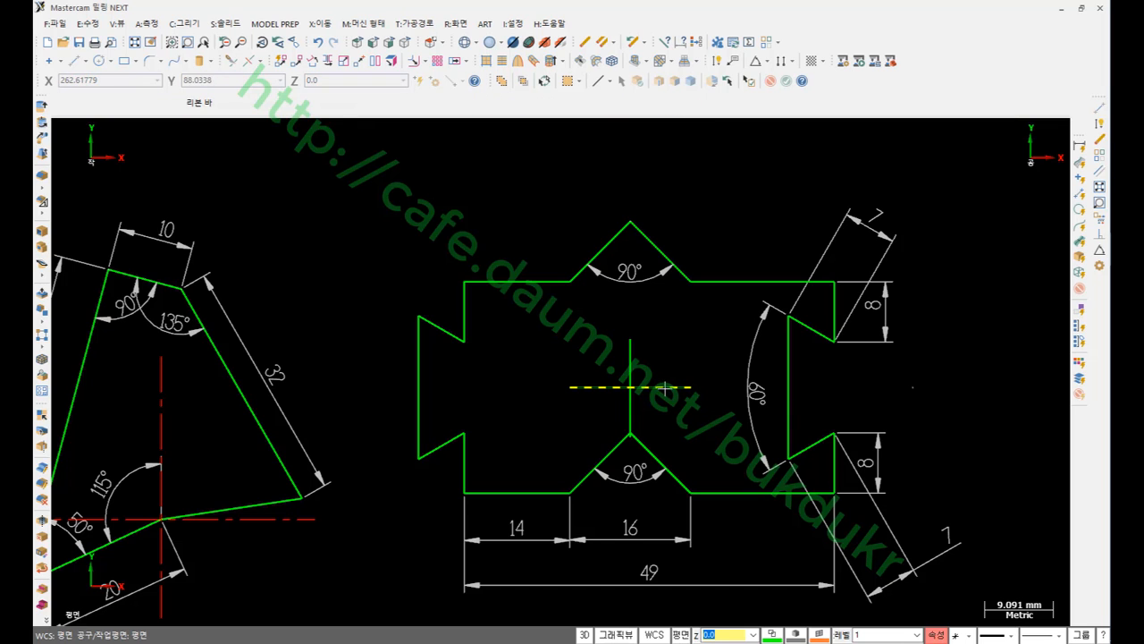
# Select the horizontal and vertical centre lines and open their attributes for editing.
pyautogui.click(630, 362)
pyautogui.scroll(-2, 875, 222)
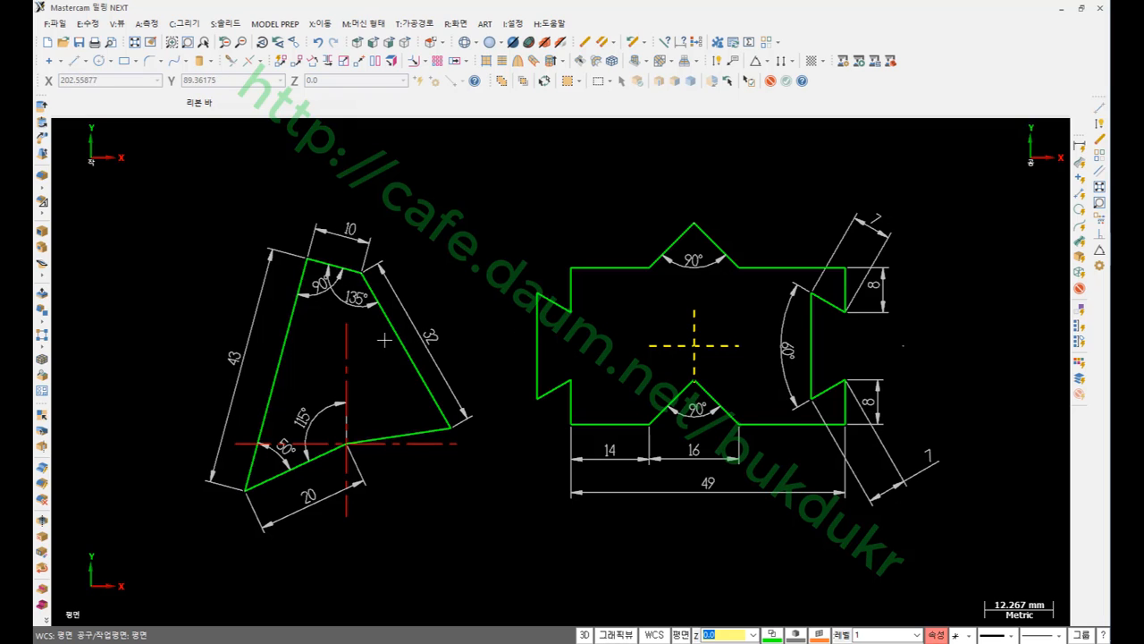
pyautogui.click(936, 634)
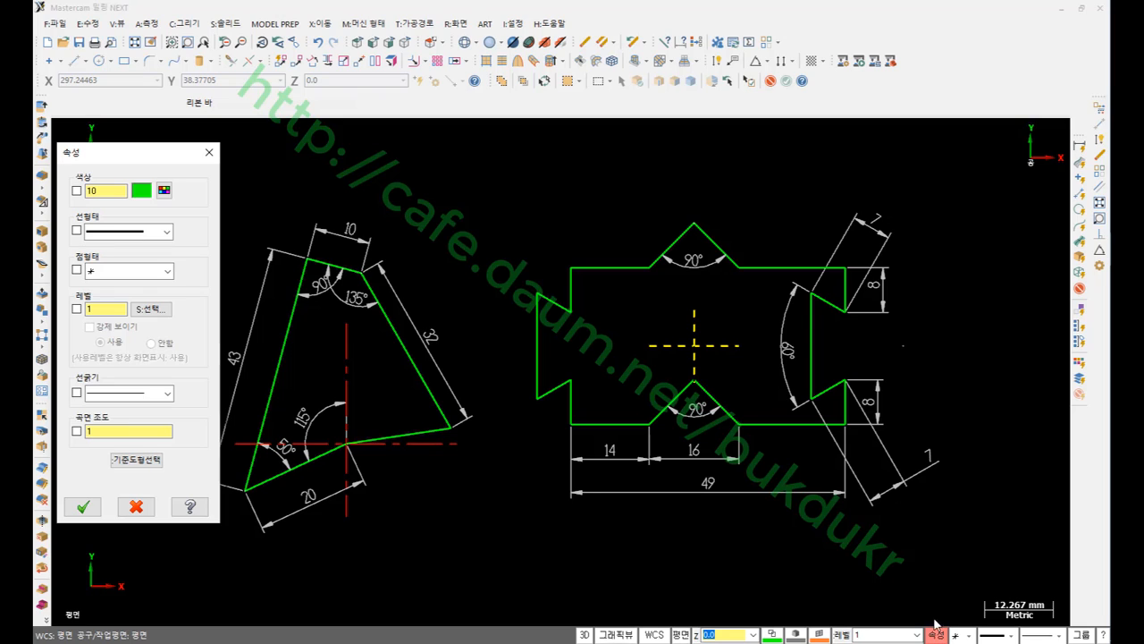
pyautogui.click(134, 459)
pyautogui.rightClick(188, 463)
pyautogui.moveTo(244, 560)
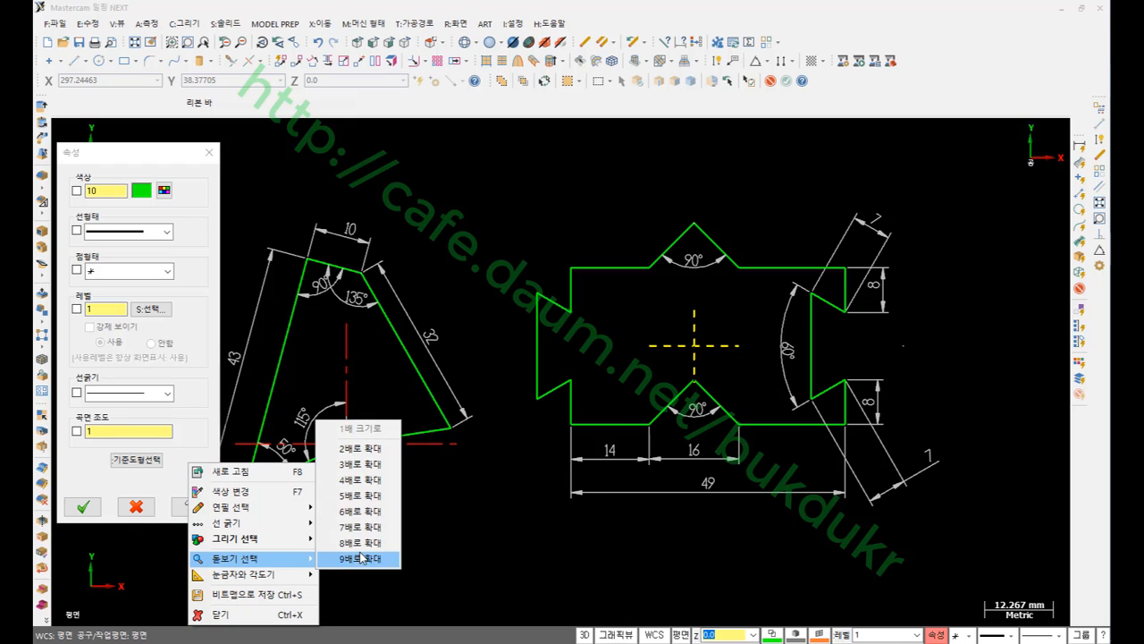
pyautogui.click(369, 479)
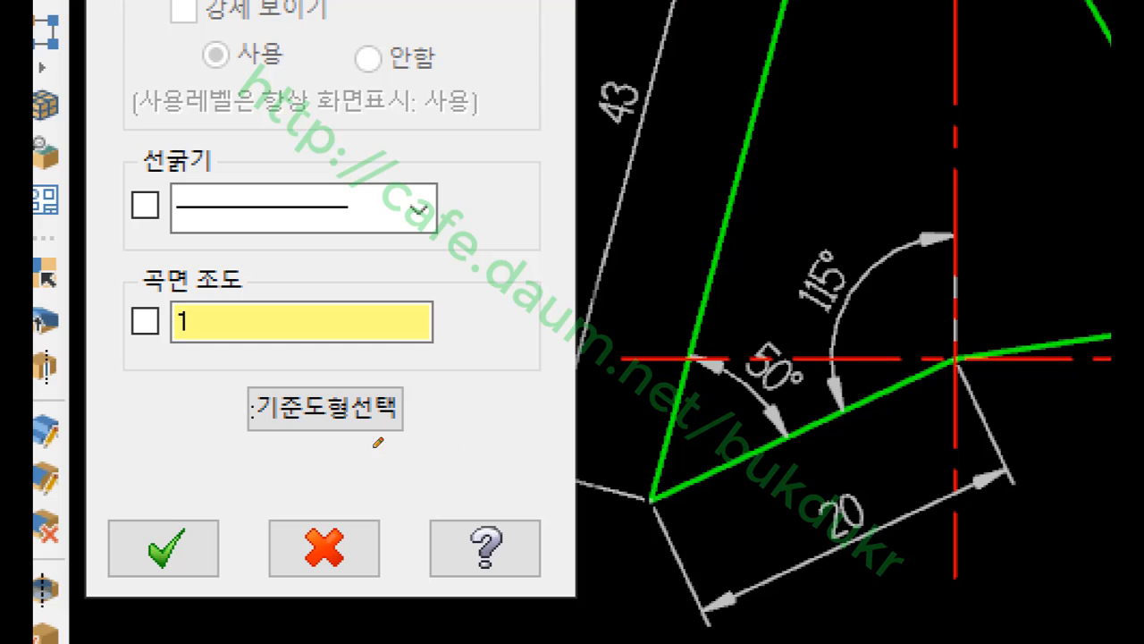
pyautogui.moveTo(375, 444)
pyautogui.mouseDown()
pyautogui.moveTo(229, 408)
pyautogui.moveTo(422, 368)
pyautogui.moveTo(393, 445)
pyautogui.moveTo(360, 451)
pyautogui.mouseUp()
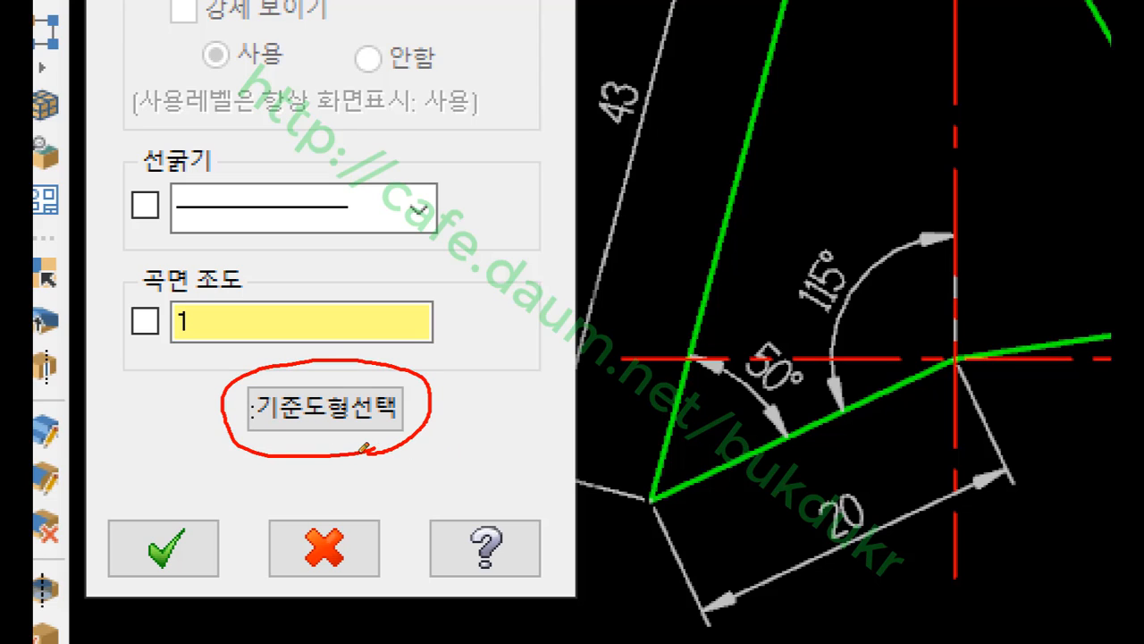
pyautogui.moveTo(360, 408)
pyautogui.mouseDown()
pyautogui.moveTo(675, 166)
pyautogui.moveTo(940, 159)
pyautogui.moveTo(928, 138)
pyautogui.moveTo(1000, 156)
pyautogui.moveTo(950, 183)
pyautogui.moveTo(938, 103)
pyautogui.mouseUp()
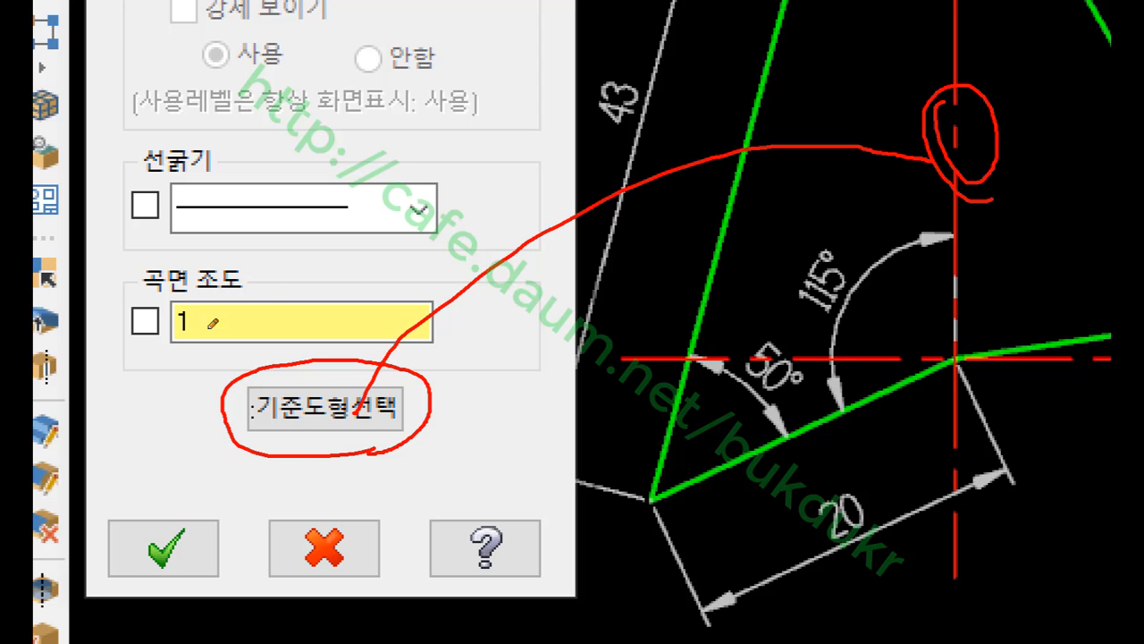
pyautogui.moveTo(130, 393)
pyautogui.mouseDown()
pyautogui.moveTo(168, 171)
pyautogui.moveTo(170, 27)
pyautogui.moveTo(150, 157)
pyautogui.moveTo(166, 174)
pyautogui.mouseUp()
pyautogui.moveTo(136, 267)
pyautogui.mouseDown()
pyautogui.moveTo(184, 331)
pyautogui.moveTo(210, 281)
pyautogui.mouseUp()
pyautogui.moveTo(256, 79)
pyautogui.mouseDown()
pyautogui.moveTo(376, 122)
pyautogui.moveTo(310, 117)
pyautogui.mouseUp()
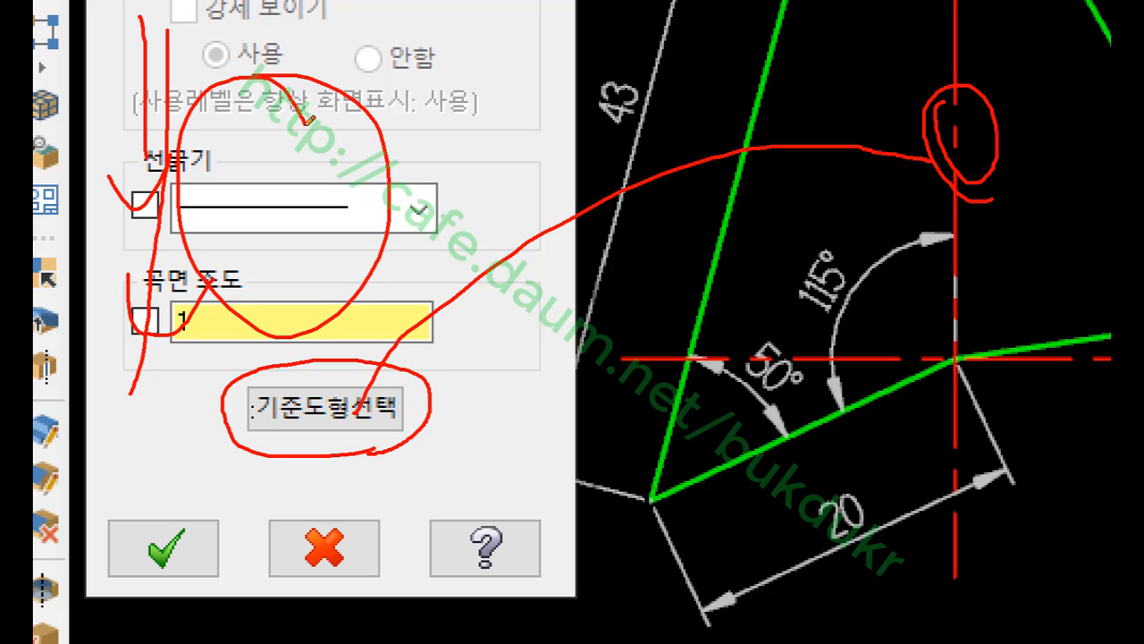
pyautogui.rightClick(590, 314)
pyautogui.click(630, 475)
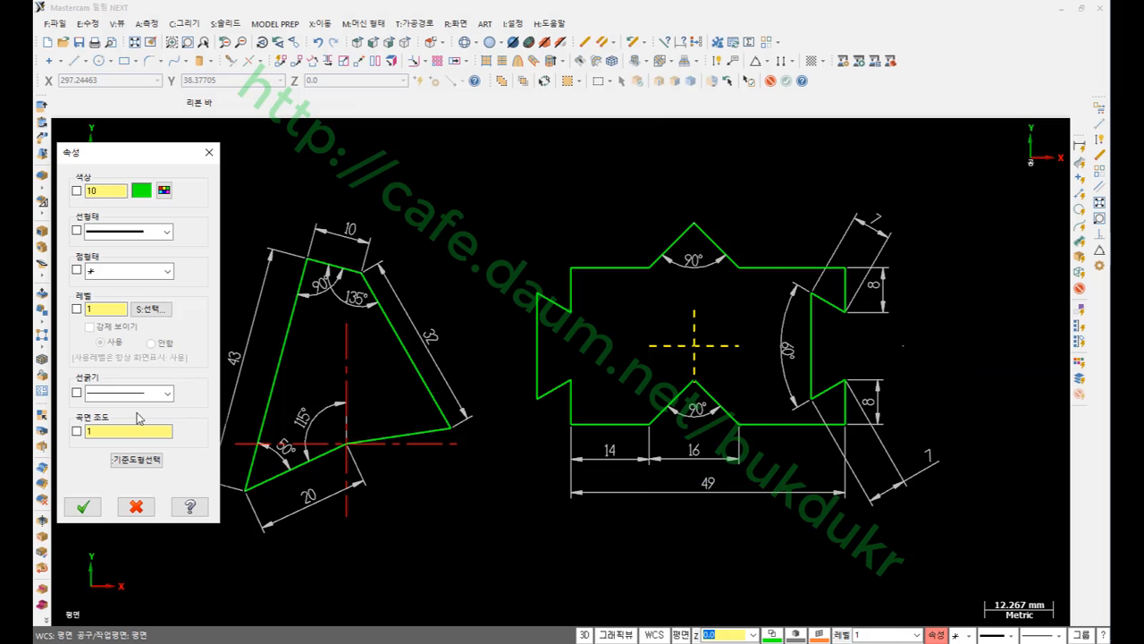
# Match the selected centre lines' colour, line style, level and width to the red vertical centre line of the neighbouring profile.
pyautogui.click(129, 464)
pyautogui.click(347, 356)
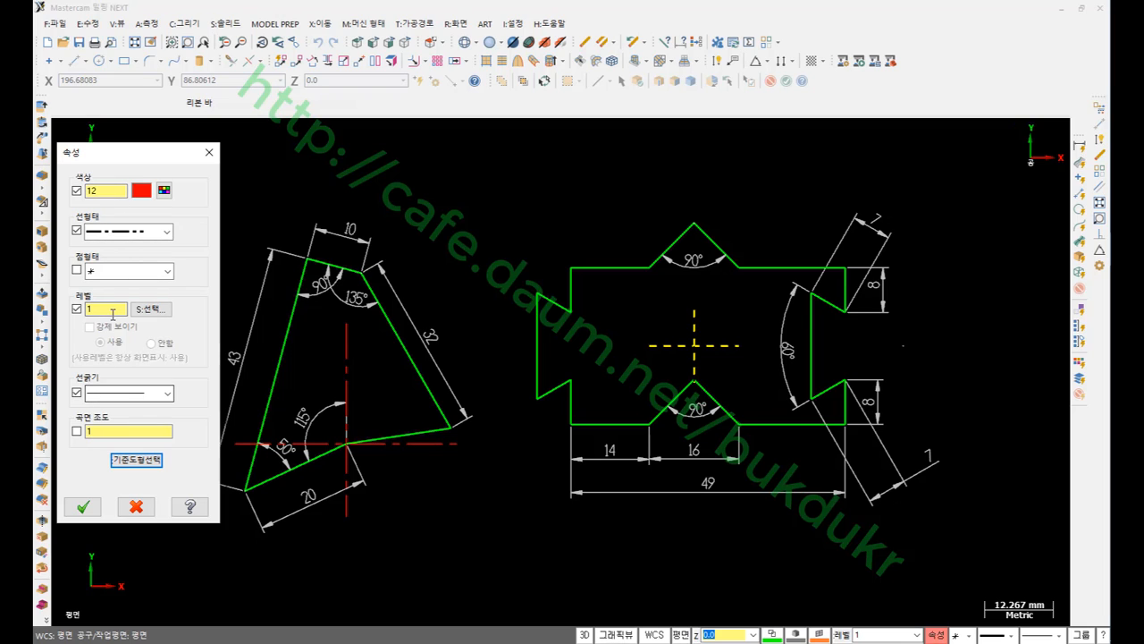
pyautogui.click(83, 506)
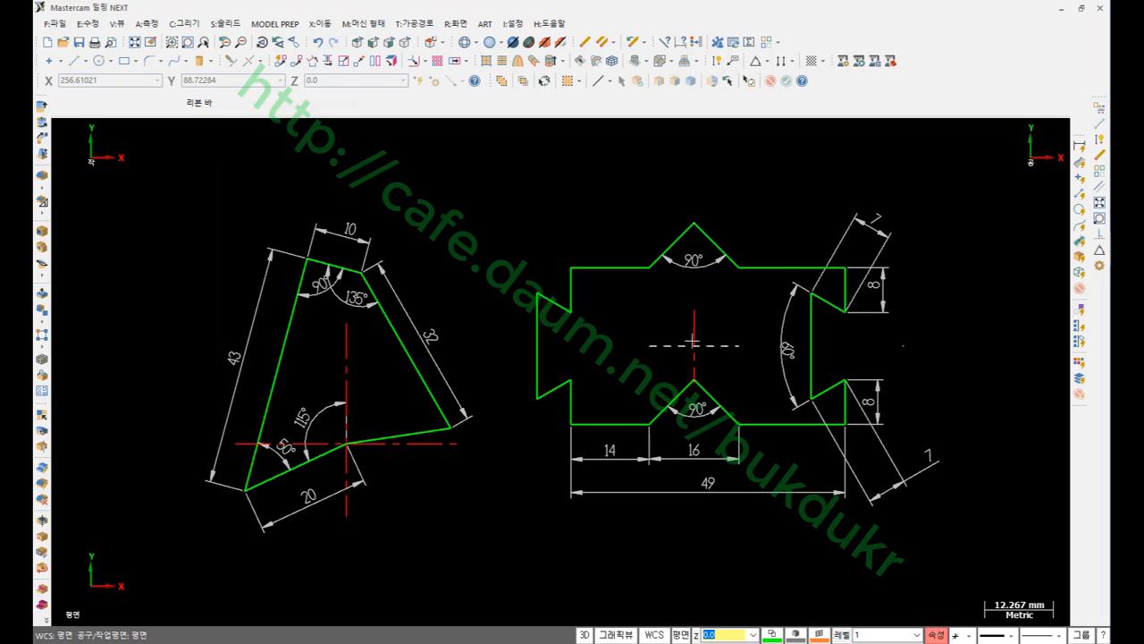
# Isolate the notched profile with its dimensions and centre lines, hiding all other entities, and fit it to the view.
pyautogui.scroll(-3, 952, 371)
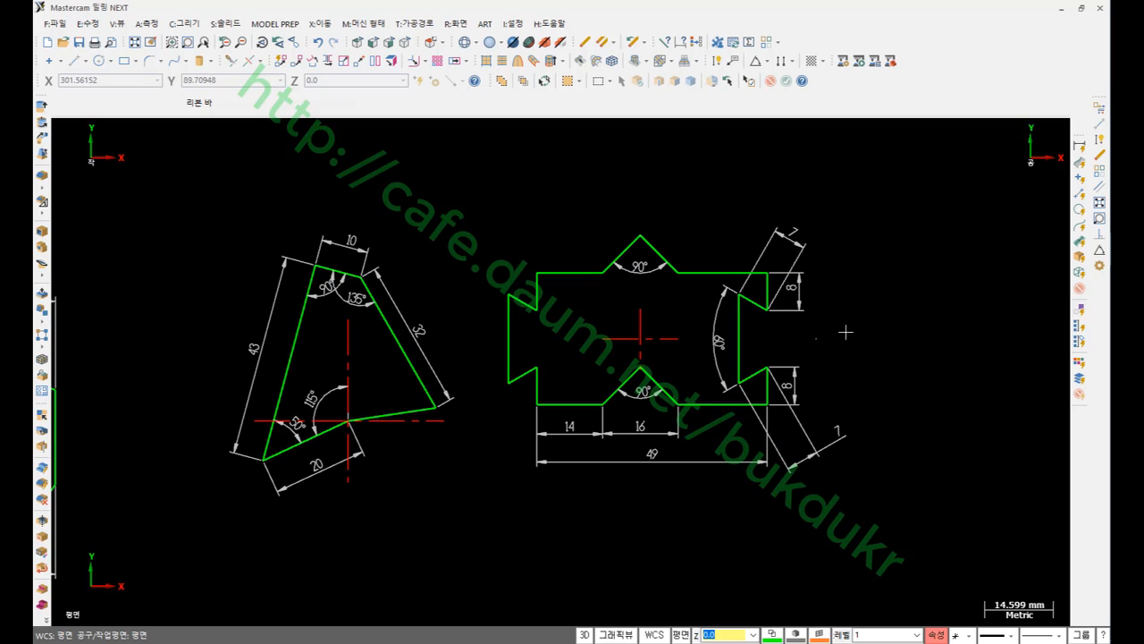
pyautogui.moveTo(958, 538); pyautogui.dragTo(487, 193)
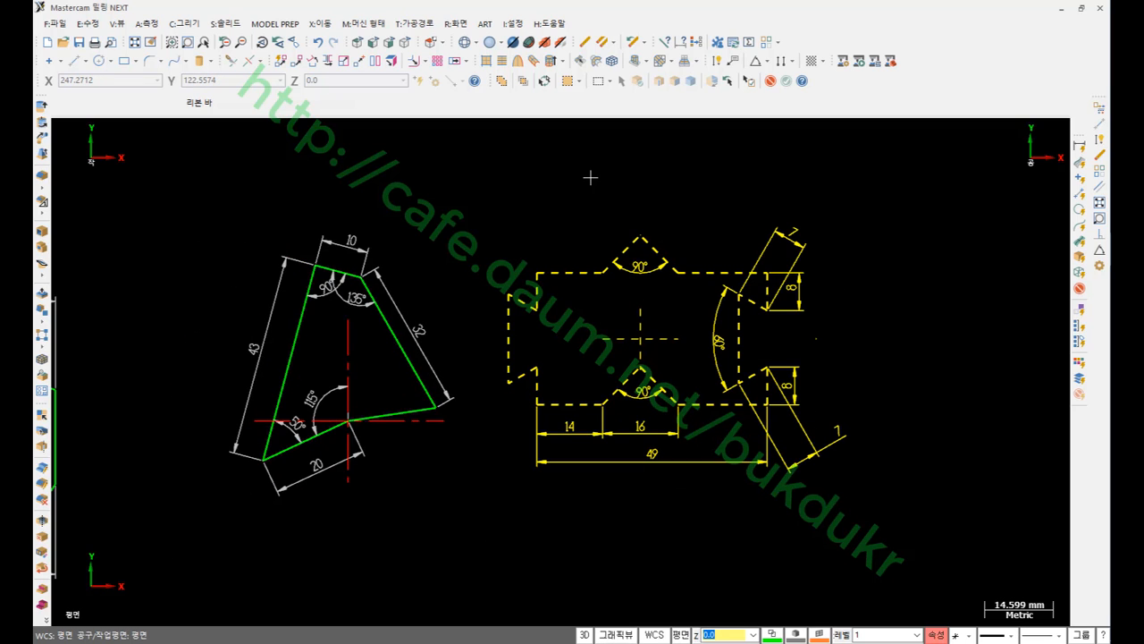
pyautogui.hotkey('alt', 'e')
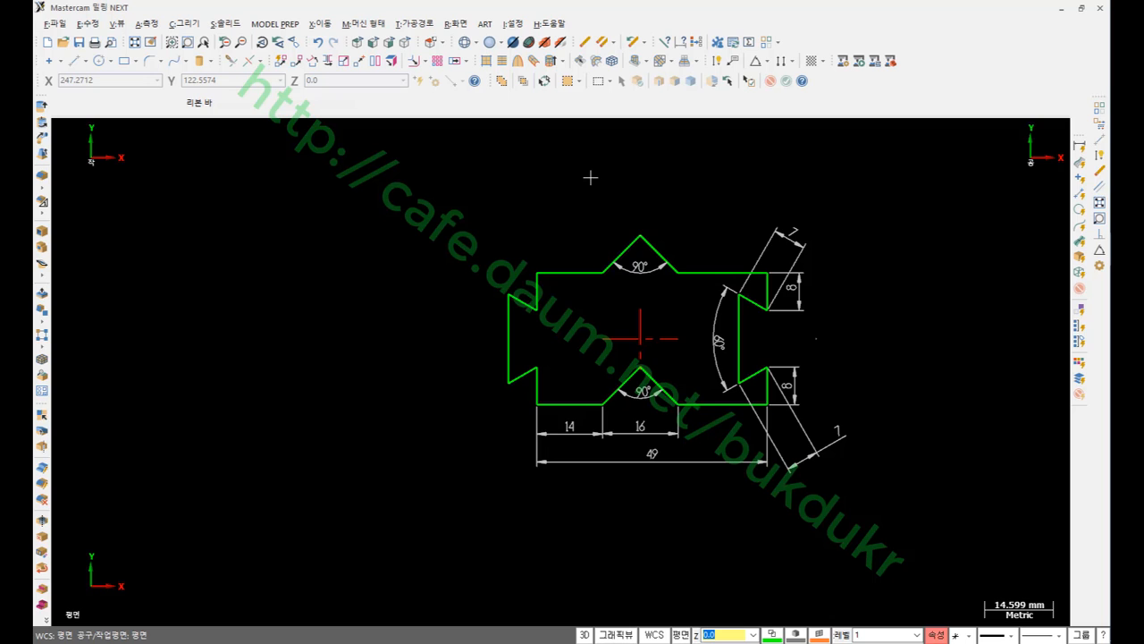
pyautogui.hotkey('alt', 'F1')
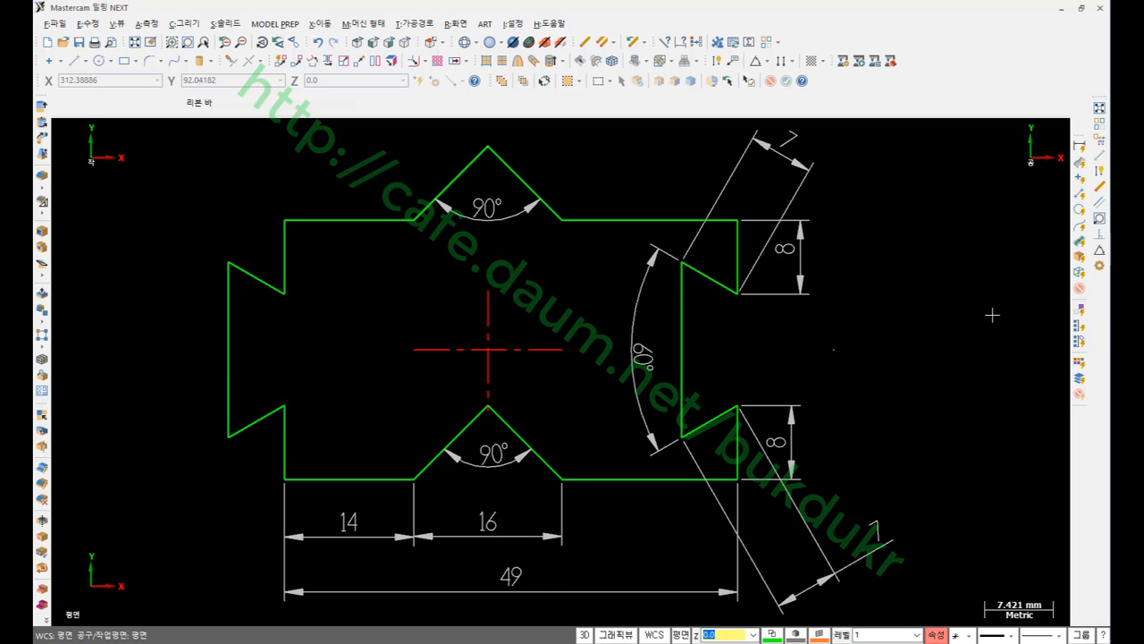
# Check the stepped profile's dimensions in the Acrobat PDF, return to Mastercam and draw its 140 mm horizontal base line as connected lines beside the notched profile.
pyautogui.hotkey('alt', 'Tab')
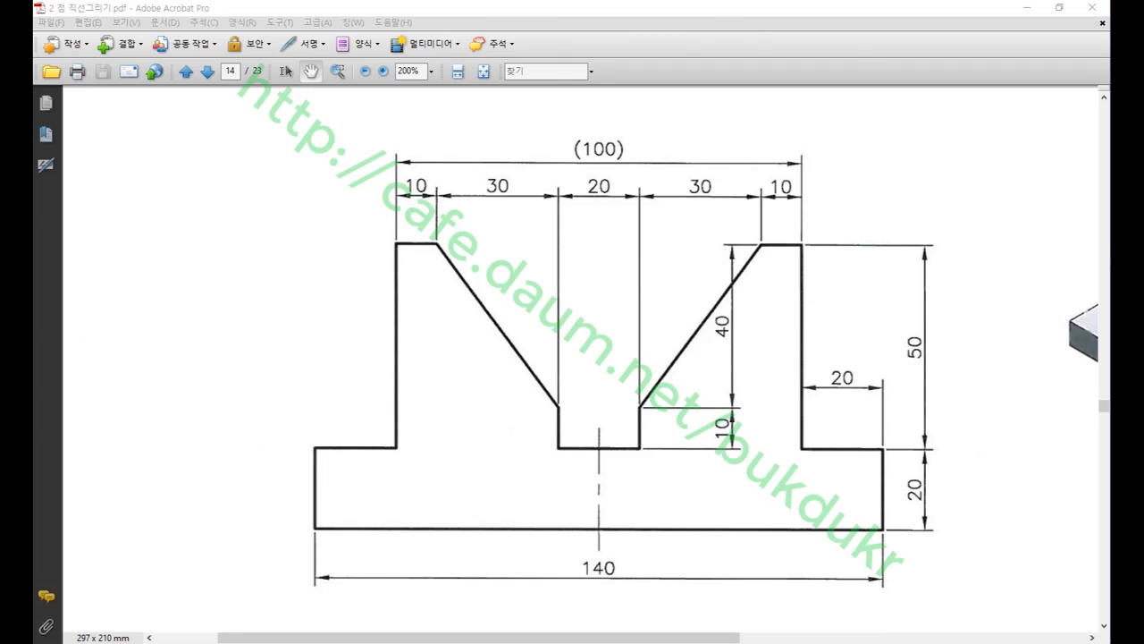
pyautogui.hotkey('alt', 'Tab')
pyautogui.scroll(-5, 618, 388)
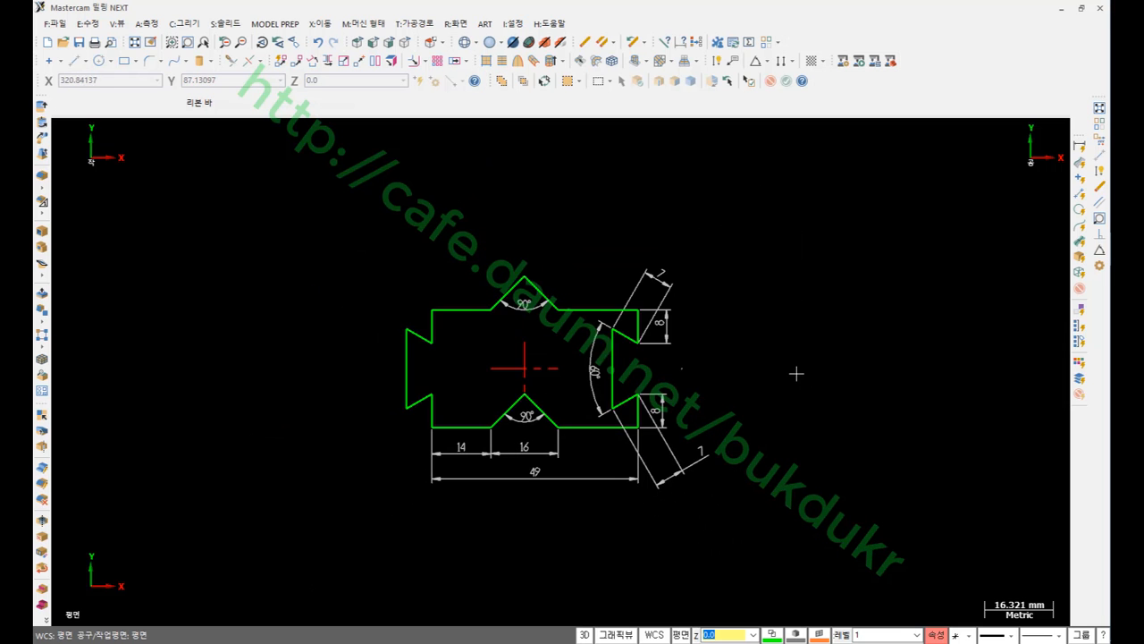
pyautogui.scroll(4, 797, 374)
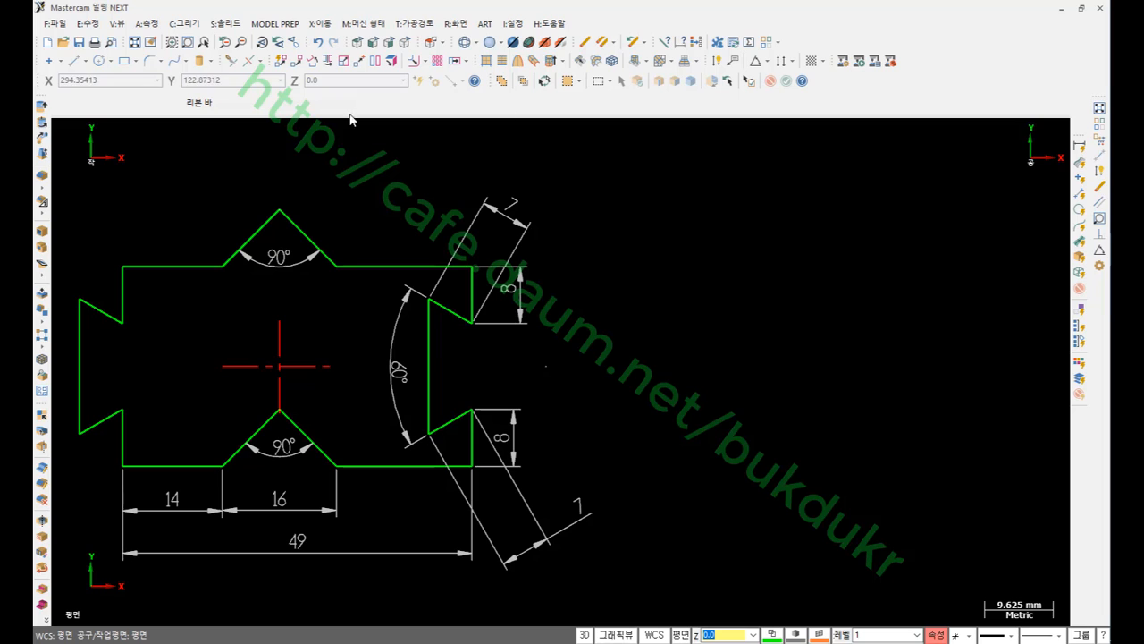
pyautogui.click(1100, 155)
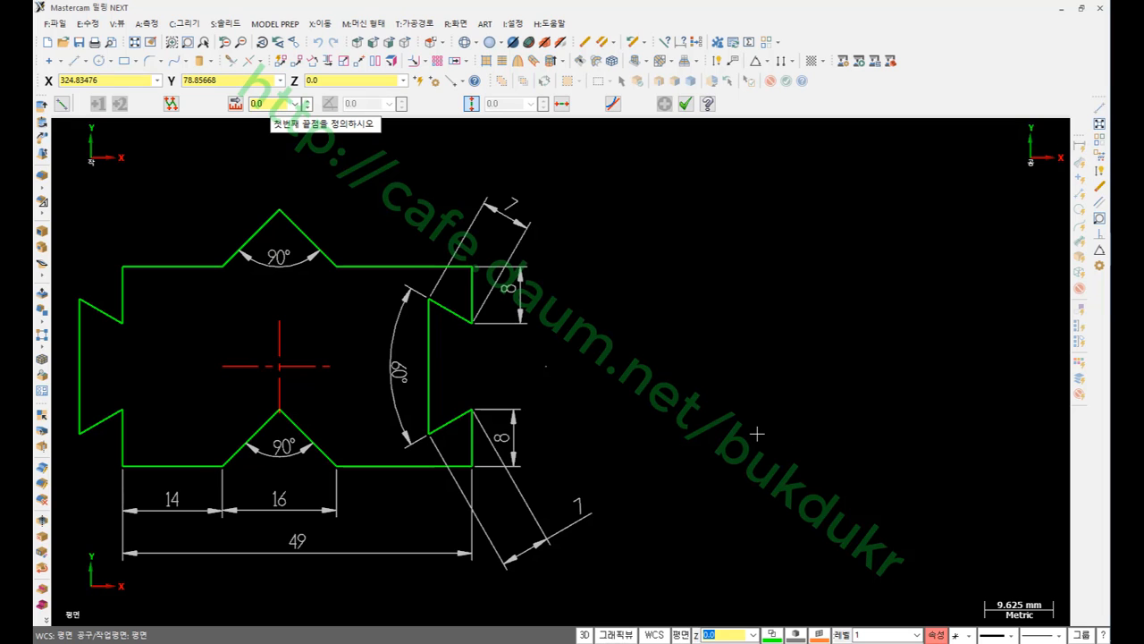
pyautogui.click(171, 104)
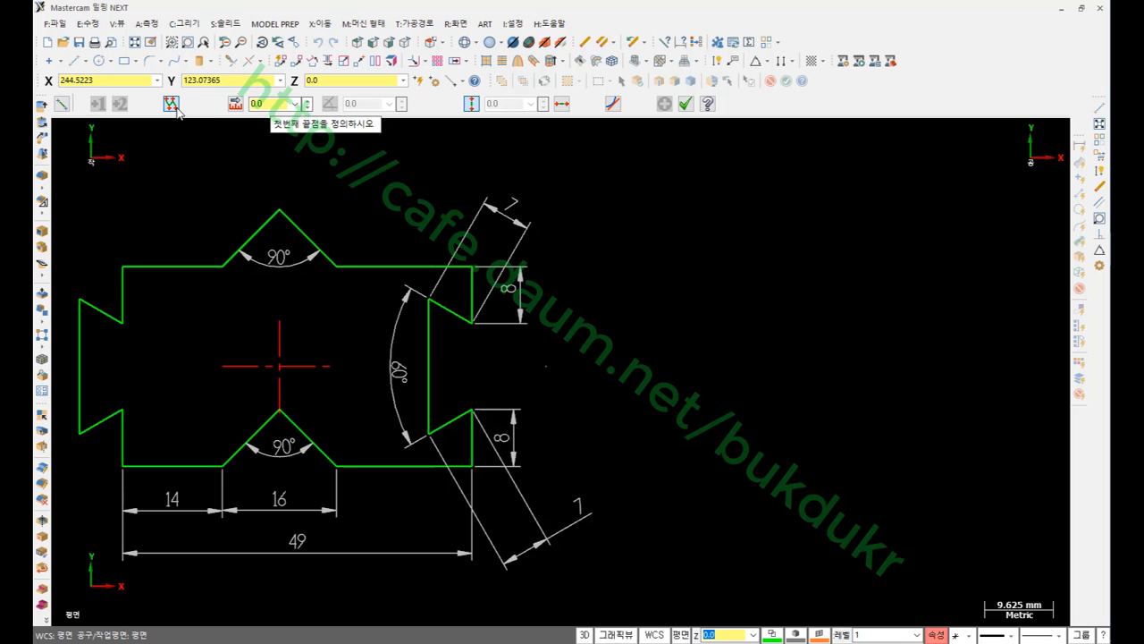
pyautogui.click(661, 429)
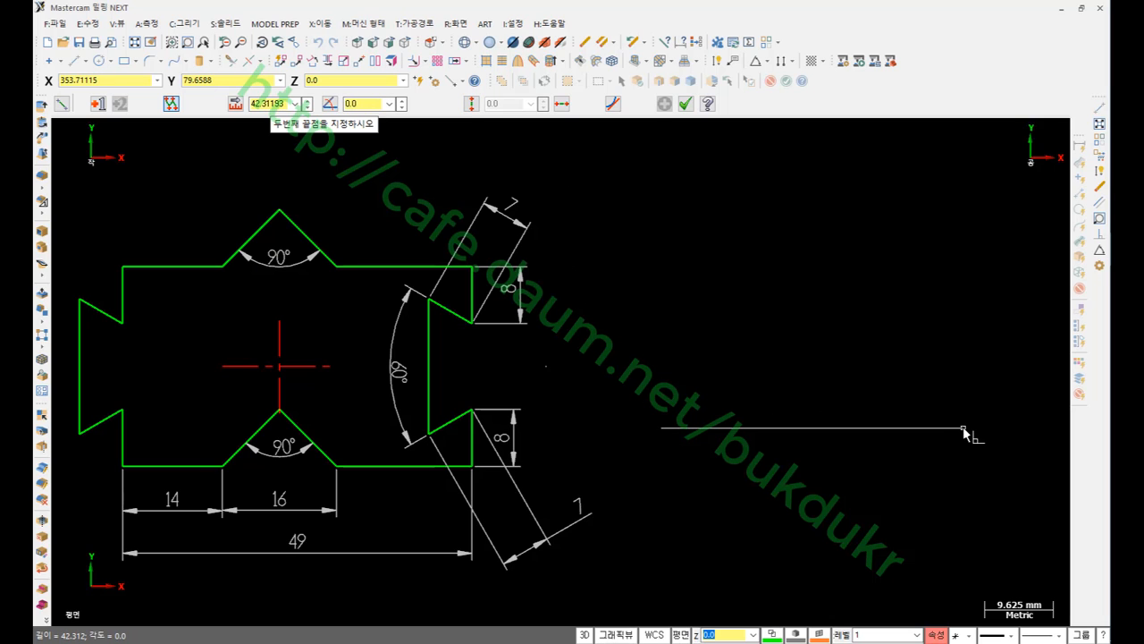
pyautogui.press('l')
pyautogui.write('140')
pyautogui.press('Return')
pyautogui.scroll(-5, 856, 447)
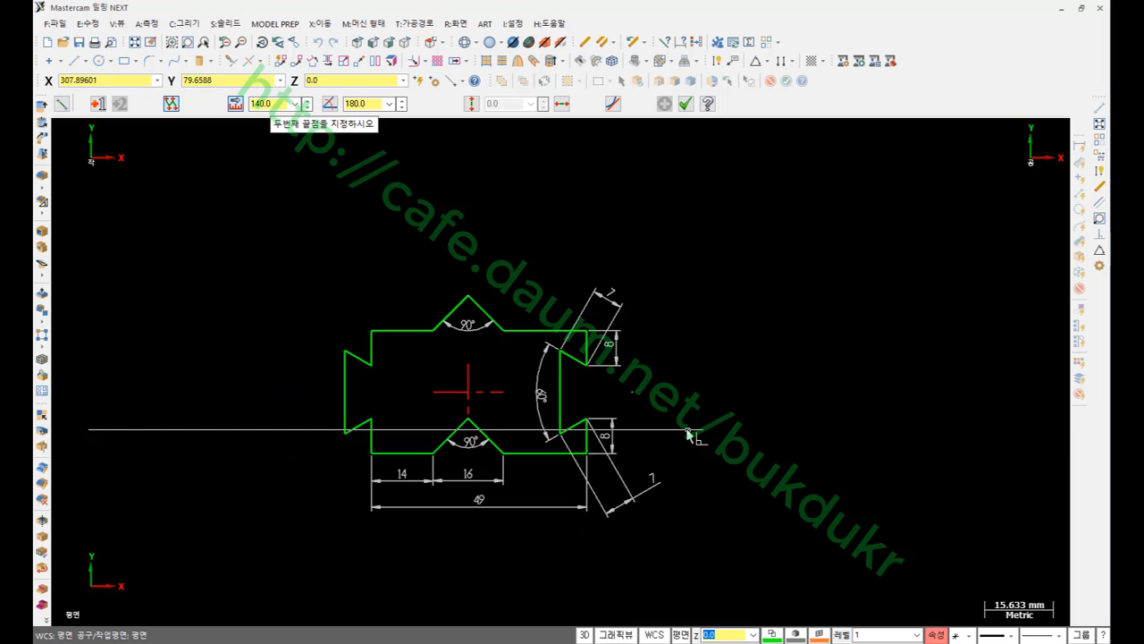
pyautogui.scroll(-1, 668, 430)
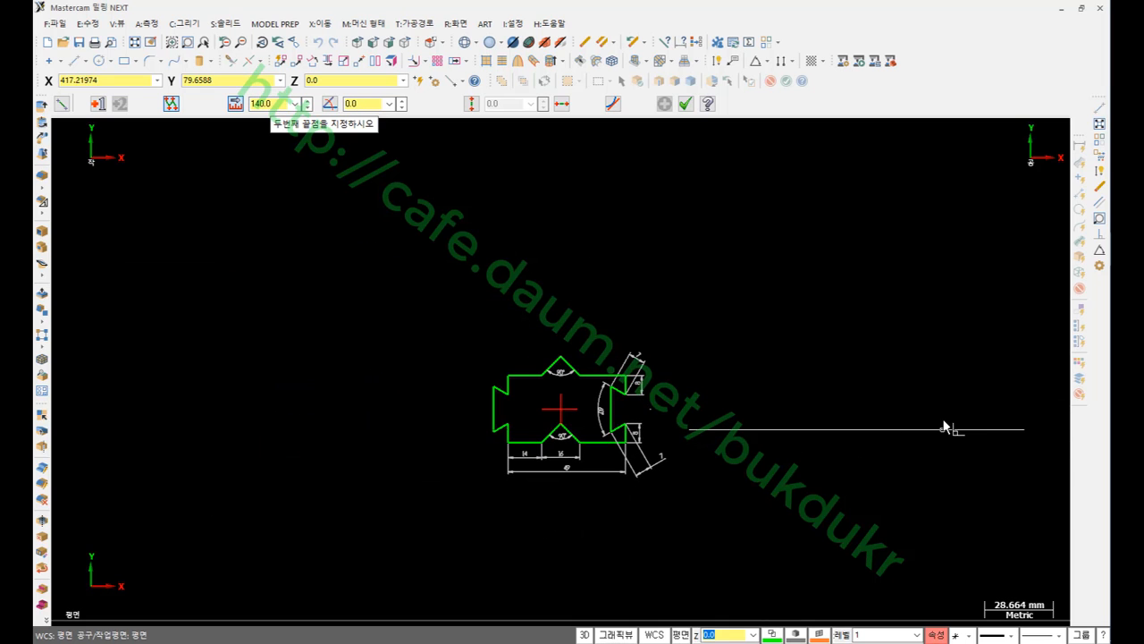
pyautogui.click(1024, 429)
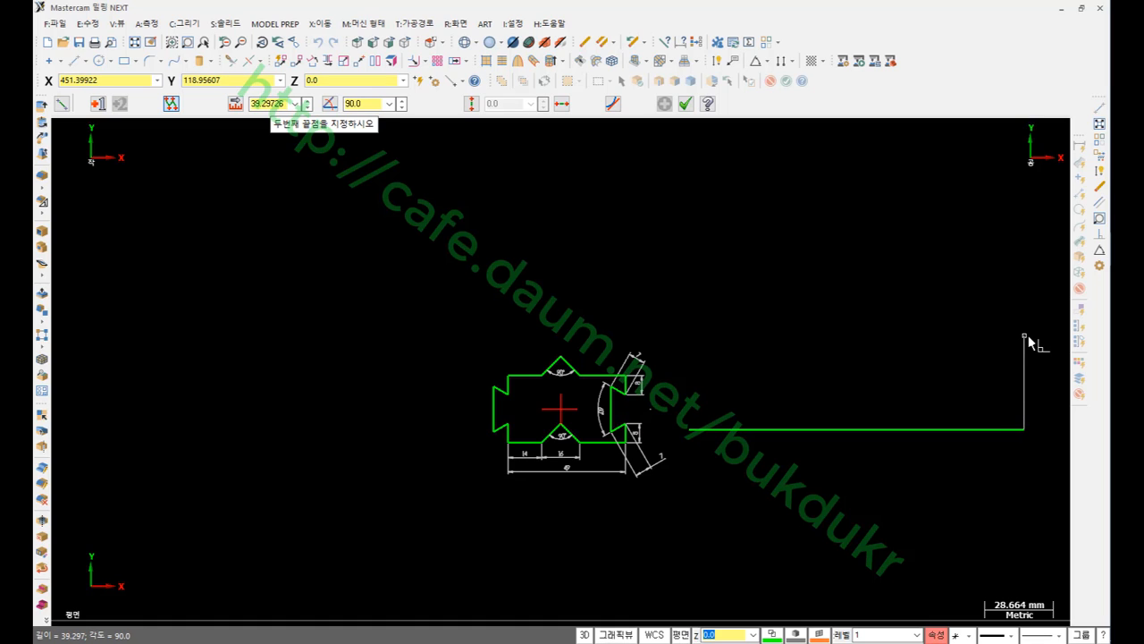
# Continue from the base line's right end with a 20 mm vertical line upward and a 20 mm horizontal line to the left.
pyautogui.write('l')
pyautogui.write('2')
pyautogui.write('0')
pyautogui.press('Return')
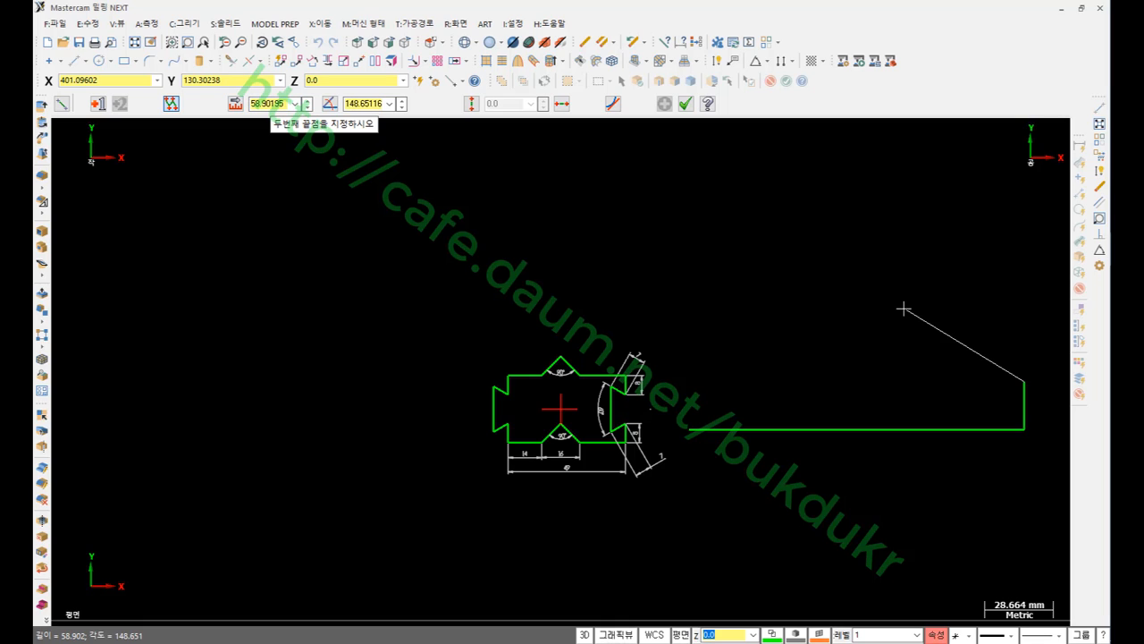
pyautogui.press('l')
pyautogui.write('2692')
pyautogui.press('Return')
pyautogui.click(887, 383)
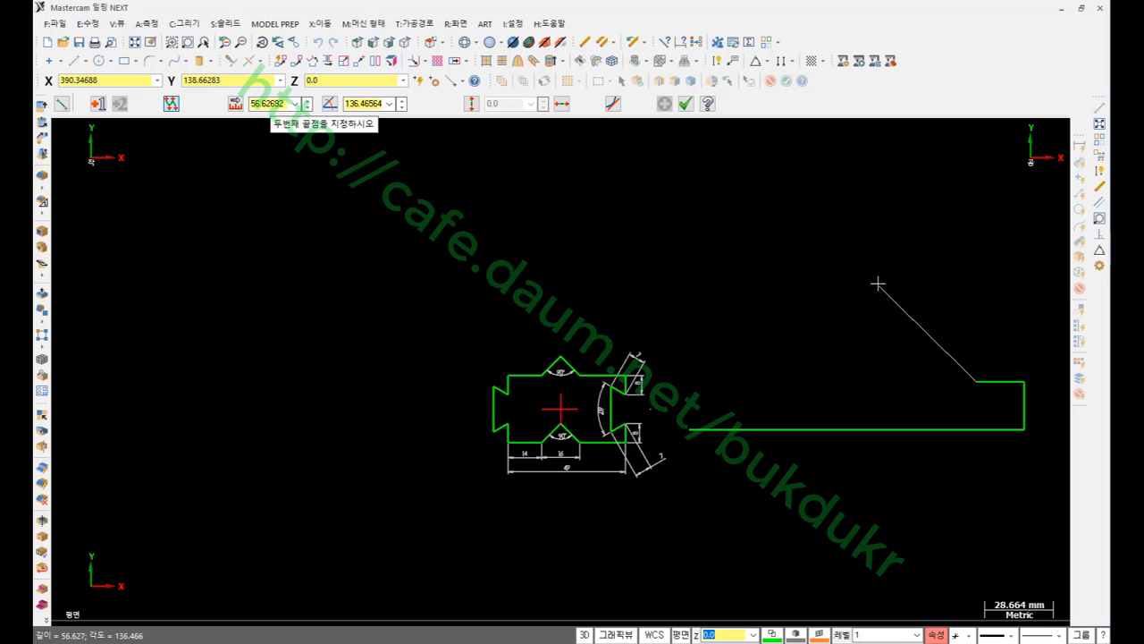
# Continue the outline with a 50 mm vertical line upward and a 10 mm horizontal top edge to the left.
pyautogui.press('l')
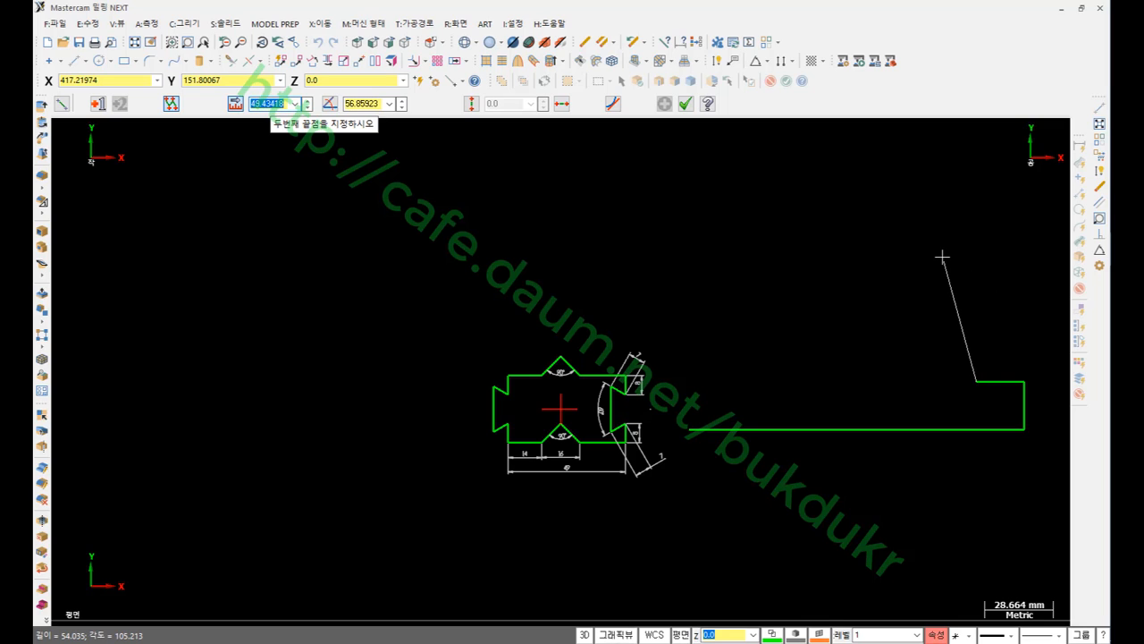
pyautogui.write('50.0')
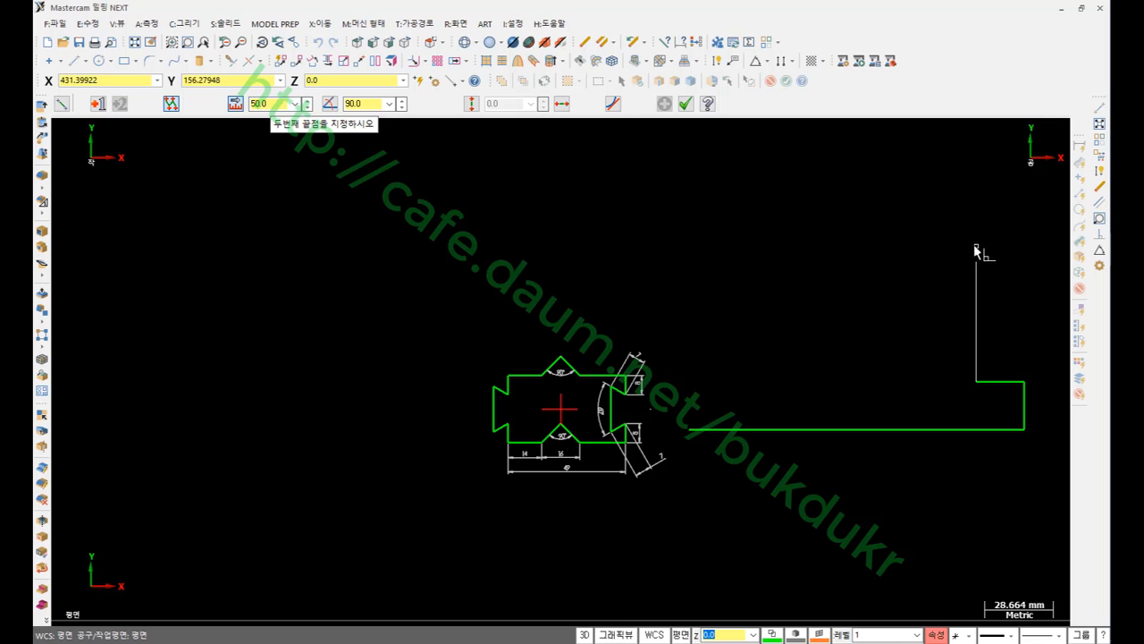
pyautogui.click(982, 223)
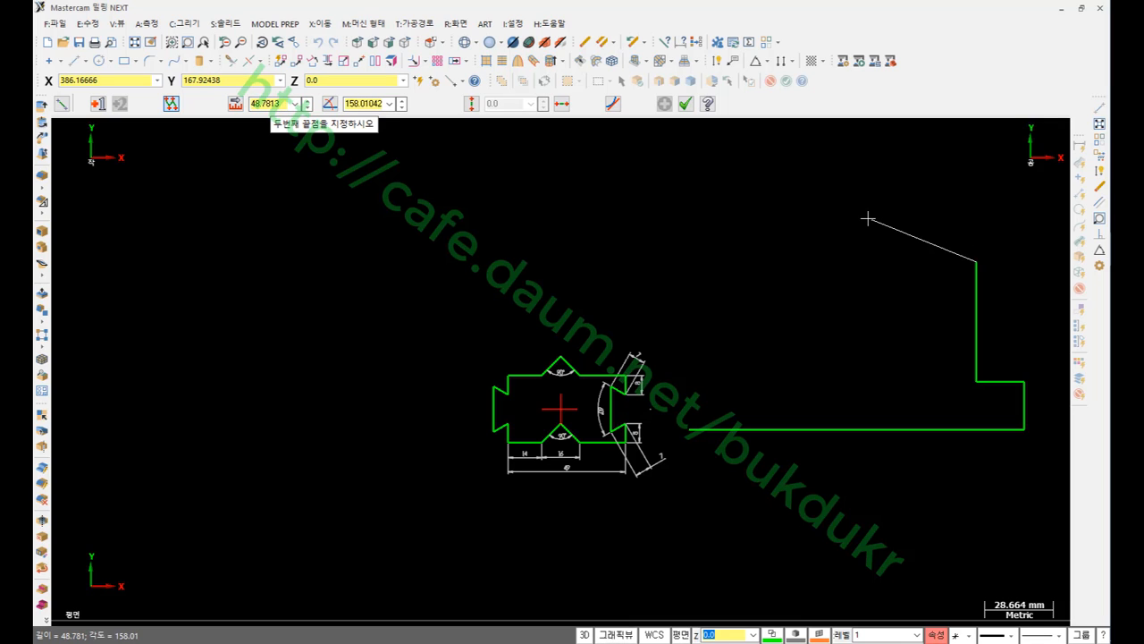
pyautogui.write('l')
pyautogui.write('1')
pyautogui.write('0')
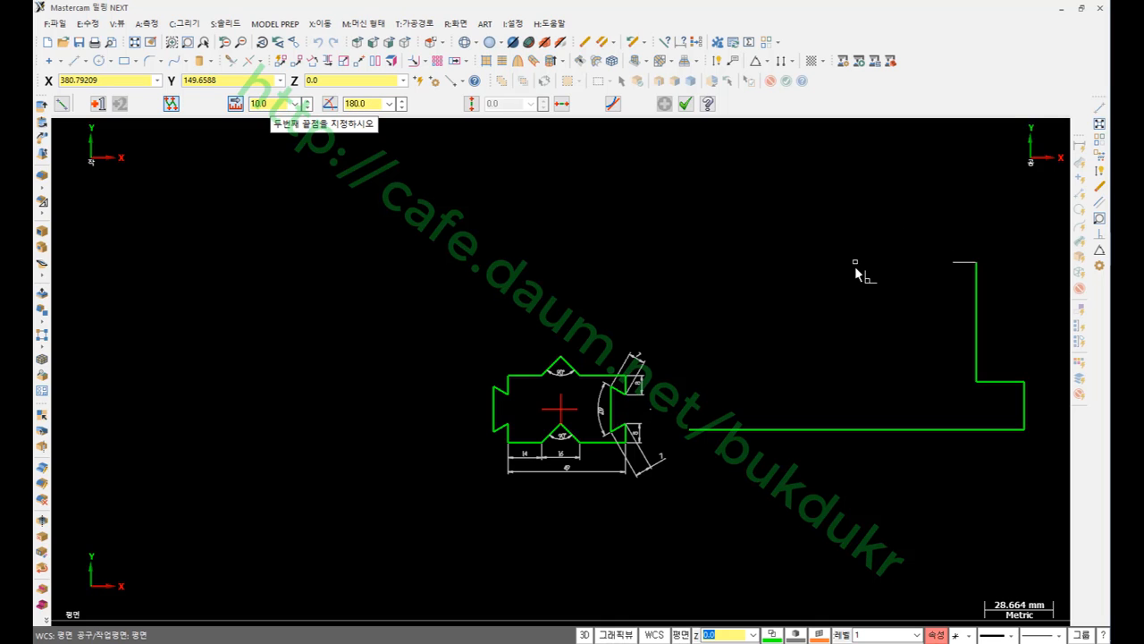
pyautogui.click(850, 266)
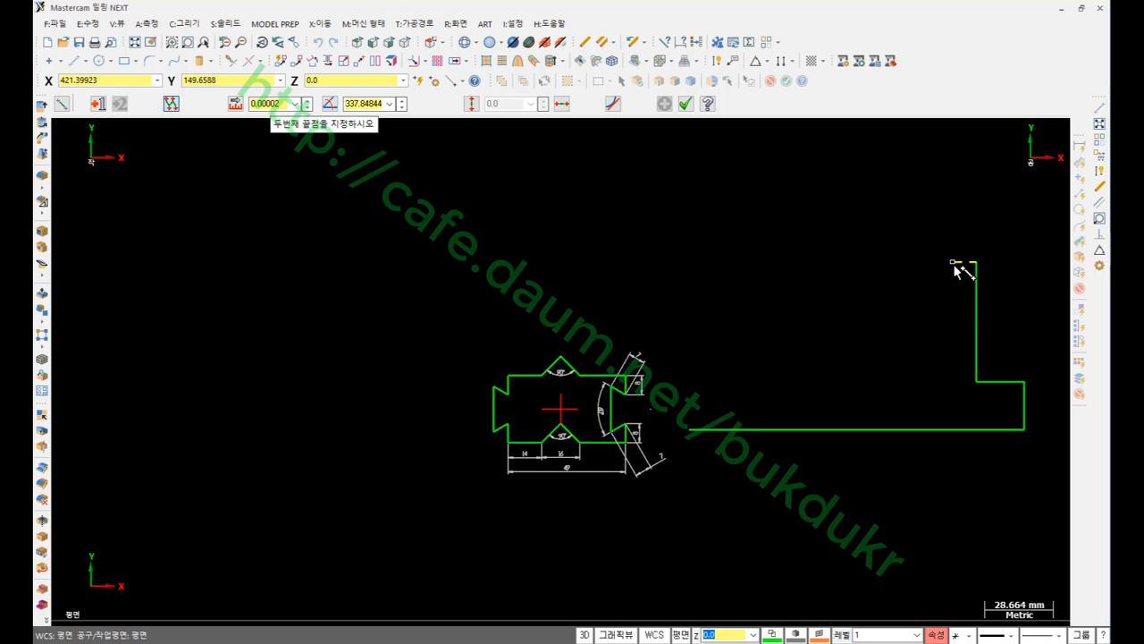
# Draw the right slanted line to the relative offset X-30 Y-40 and continue with a 10 mm vertical line downward.
pyautogui.press('space')
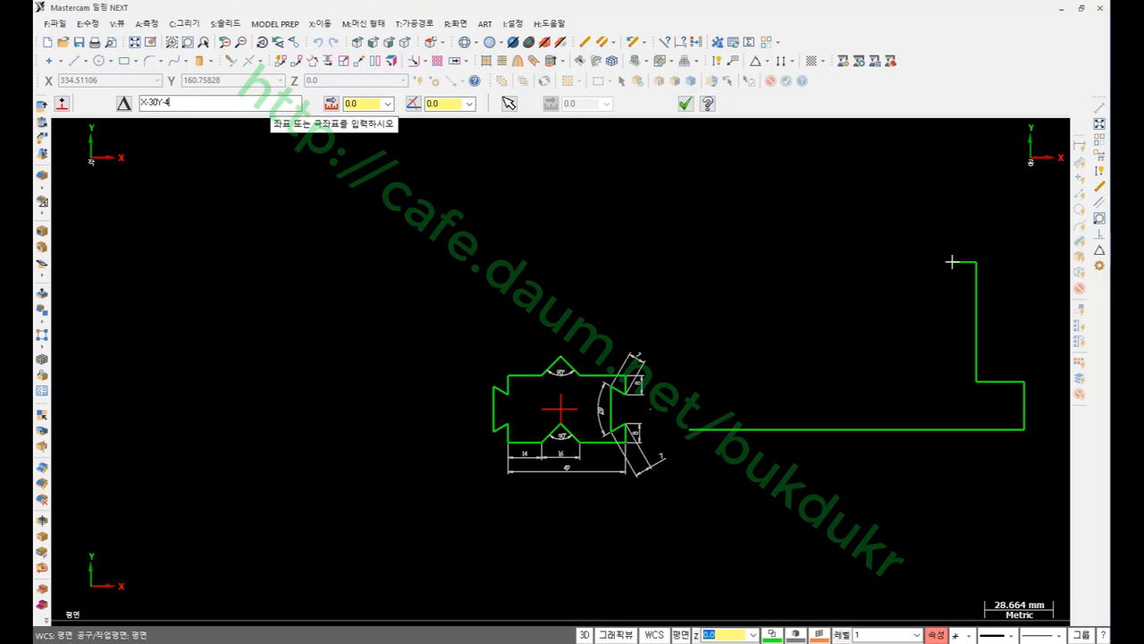
pyautogui.press('Return')
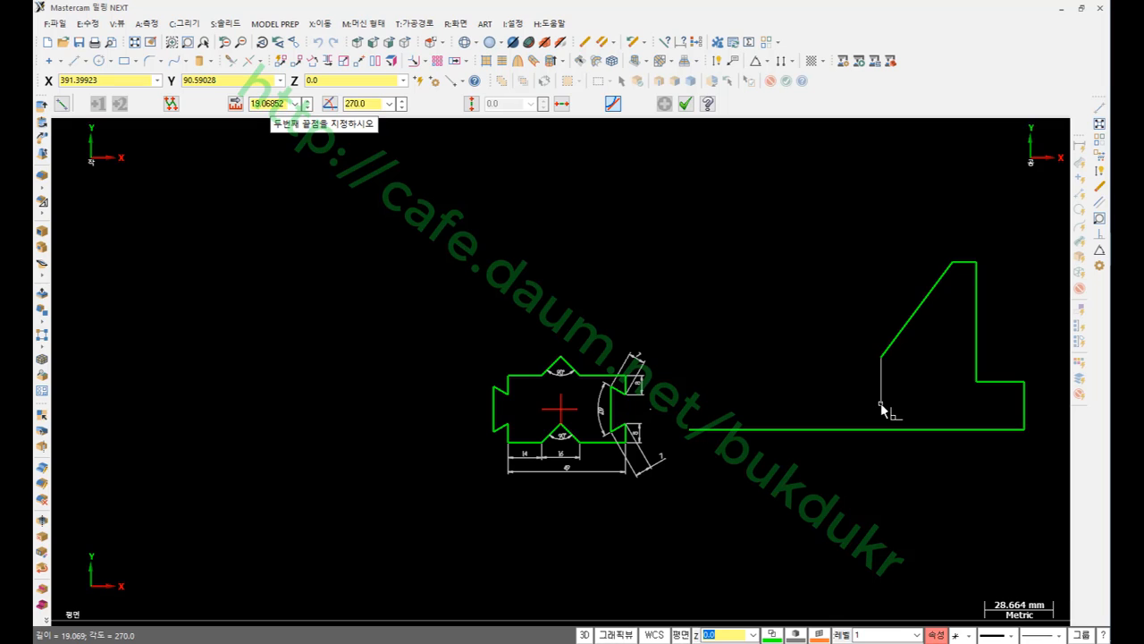
pyautogui.press('l')
pyautogui.write('10')
pyautogui.press('Return')
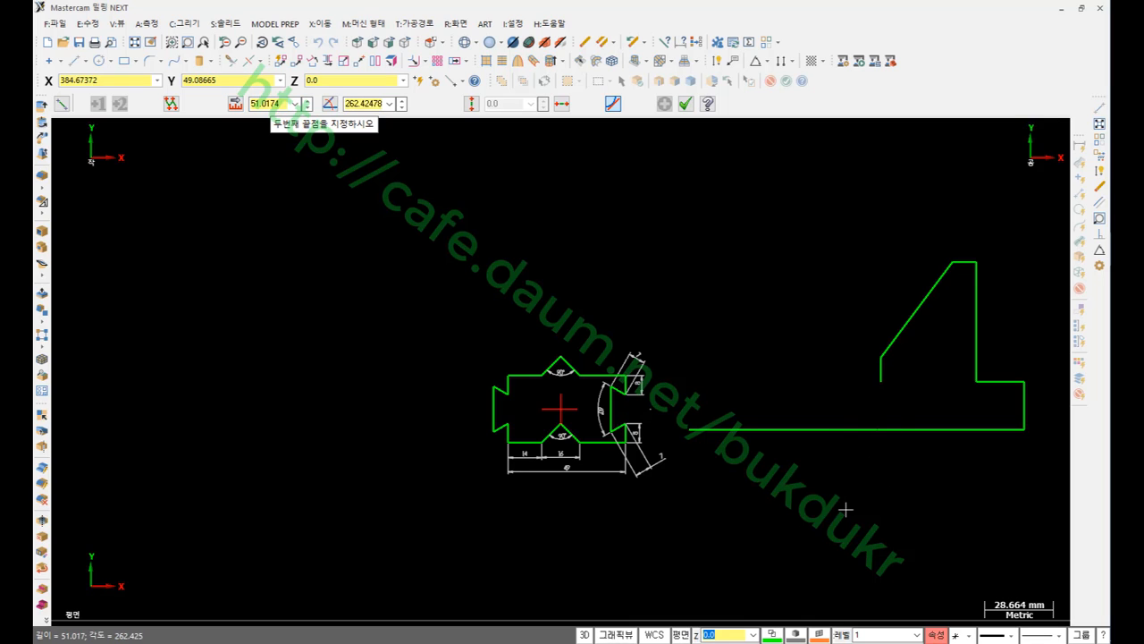
# Draw the 20 mm horizontal slot floor to the left and a 10 mm vertical line up from its end.
pyautogui.press('l')
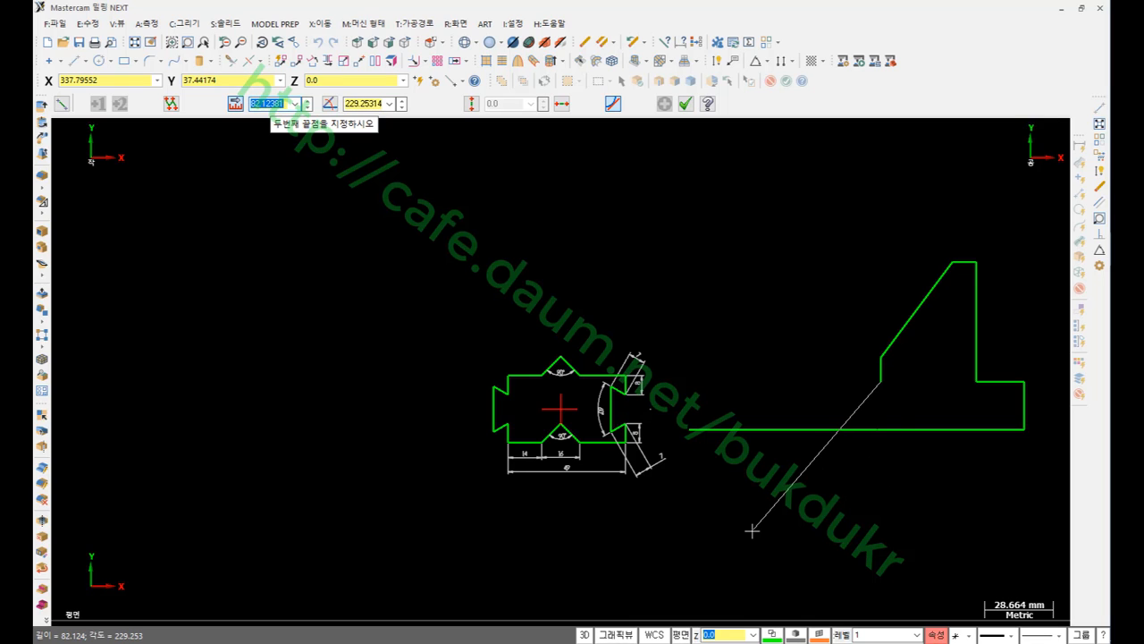
pyautogui.write('20.0')
pyautogui.click(676, 395)
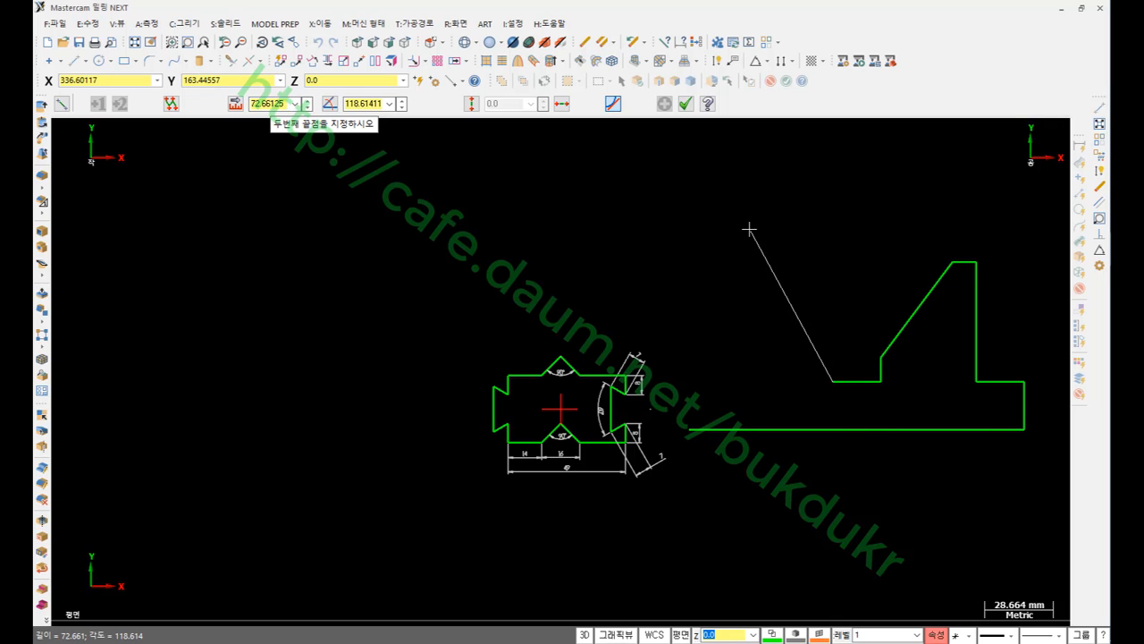
pyautogui.write('l1.92818')
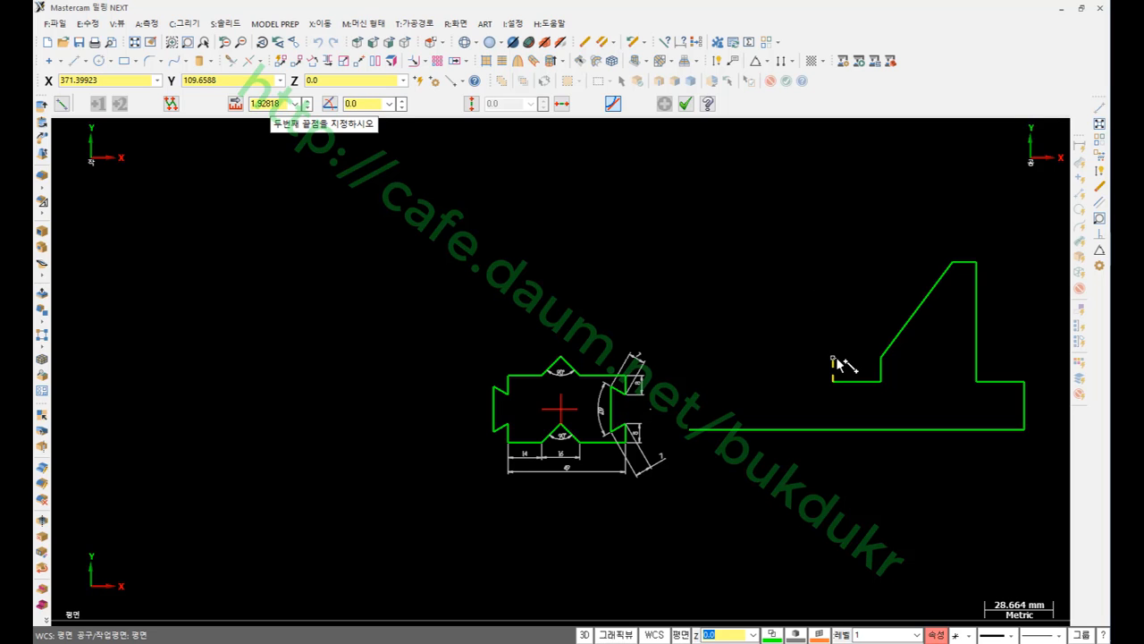
# Draw the left slanted line to the relative offset X-30 Y40 and continue with a 10 mm horizontal top edge to the left.
pyautogui.click(833, 359)
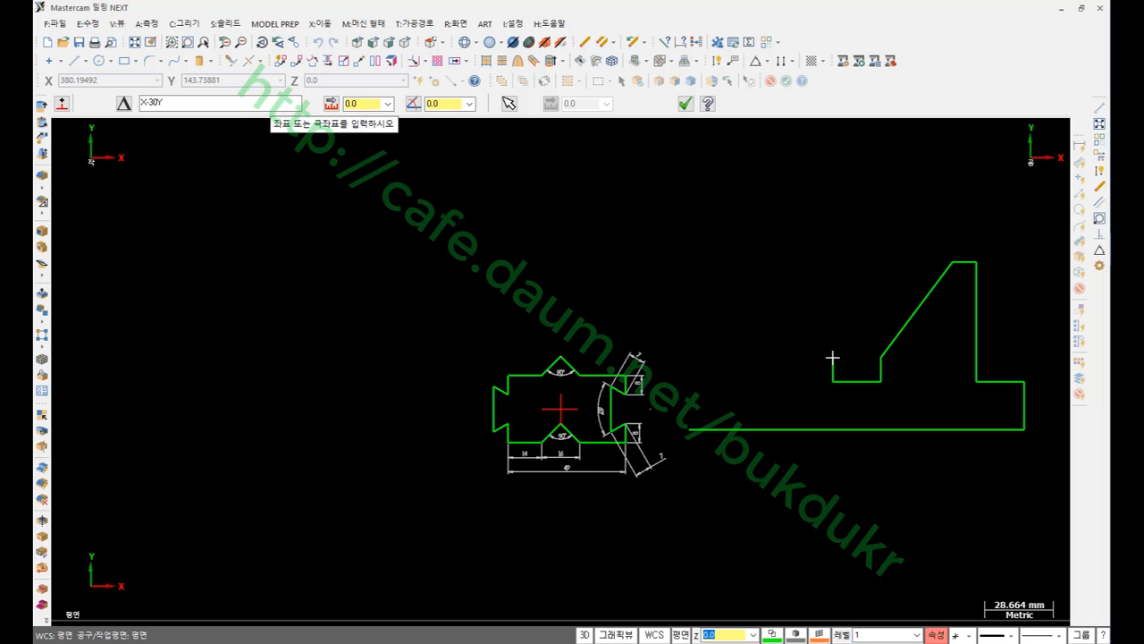
pyautogui.press('Return')
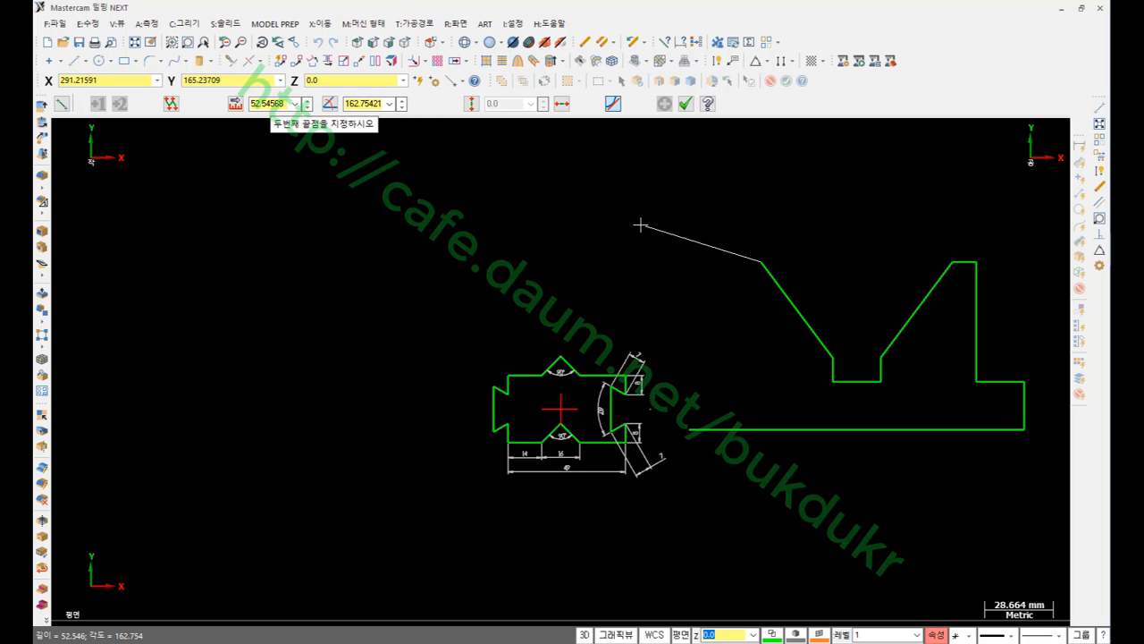
pyautogui.write('l')
pyautogui.write('10')
pyautogui.press('Return')
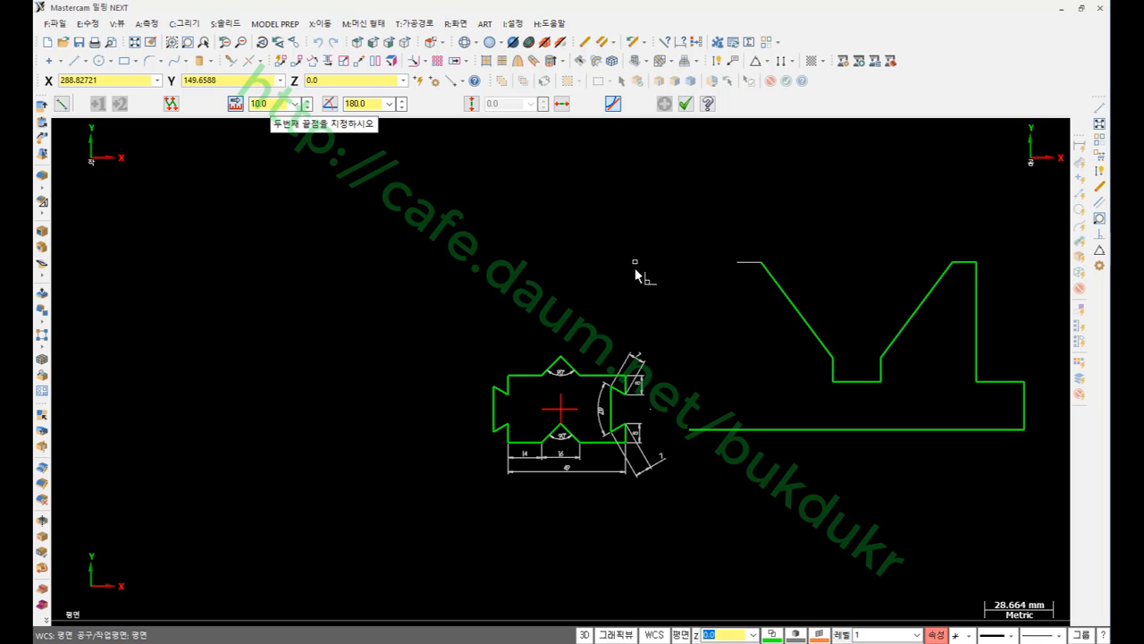
# Continue the left side with a 50 mm vertical line downward and a 20 mm horizontal line to the left.
pyautogui.press('l')
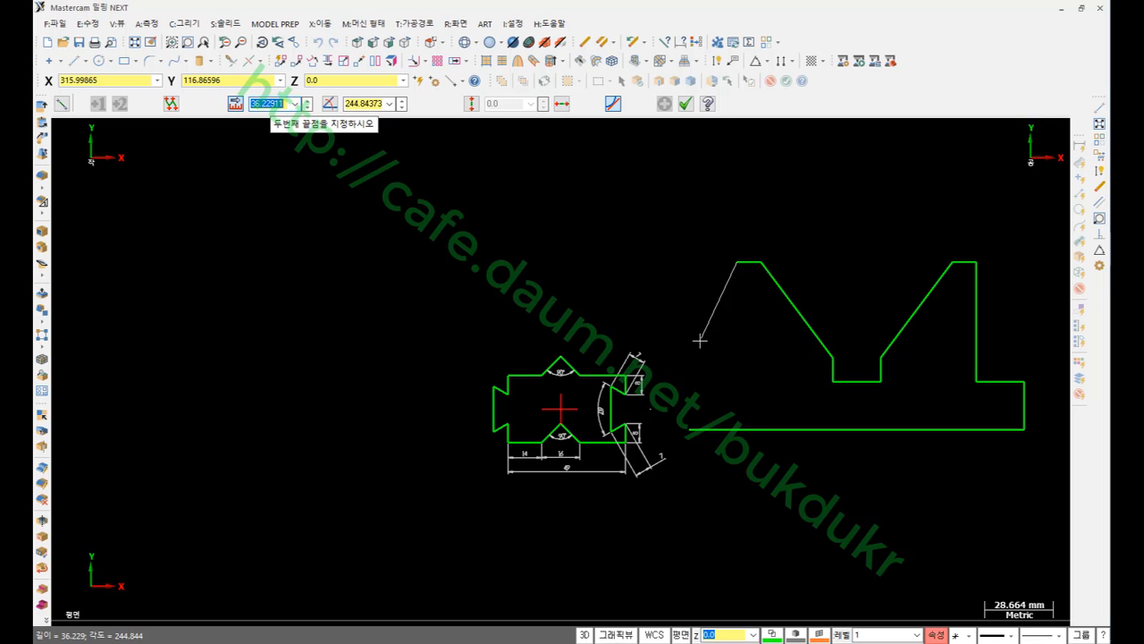
pyautogui.write('50')
pyautogui.press('Return')
pyautogui.click(757, 414)
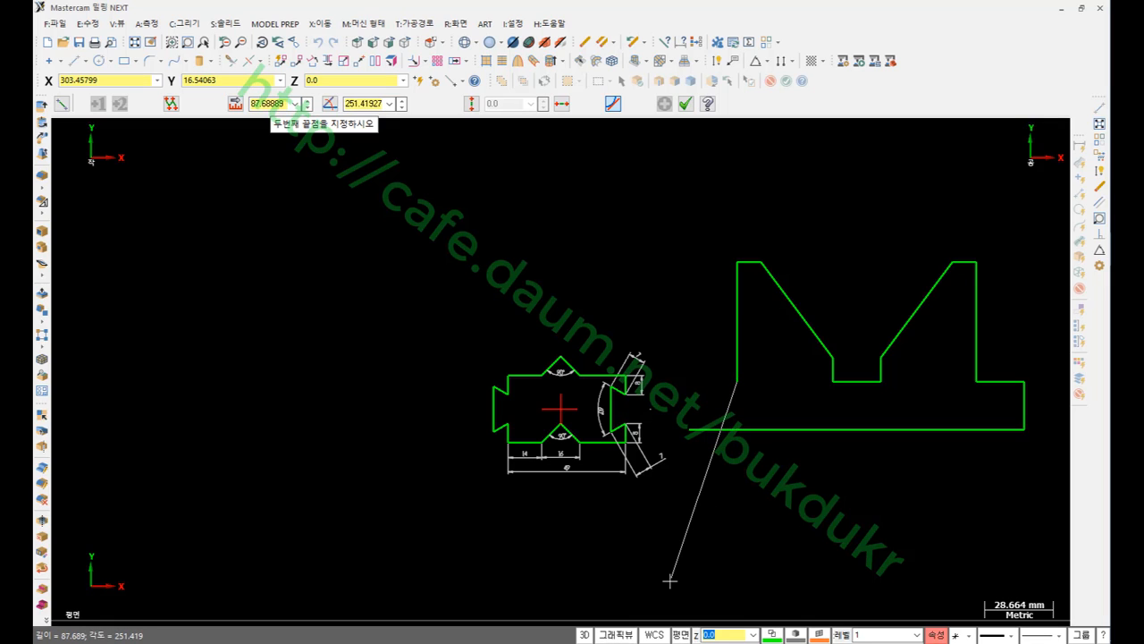
pyautogui.press('l')
pyautogui.write('20')
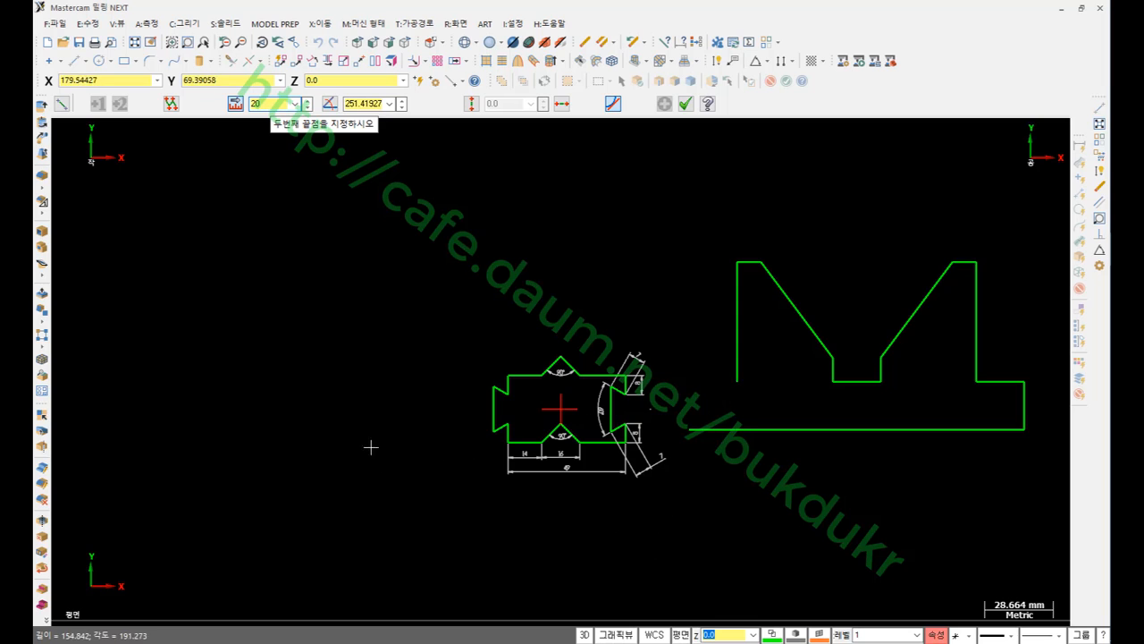
pyautogui.press('Return')
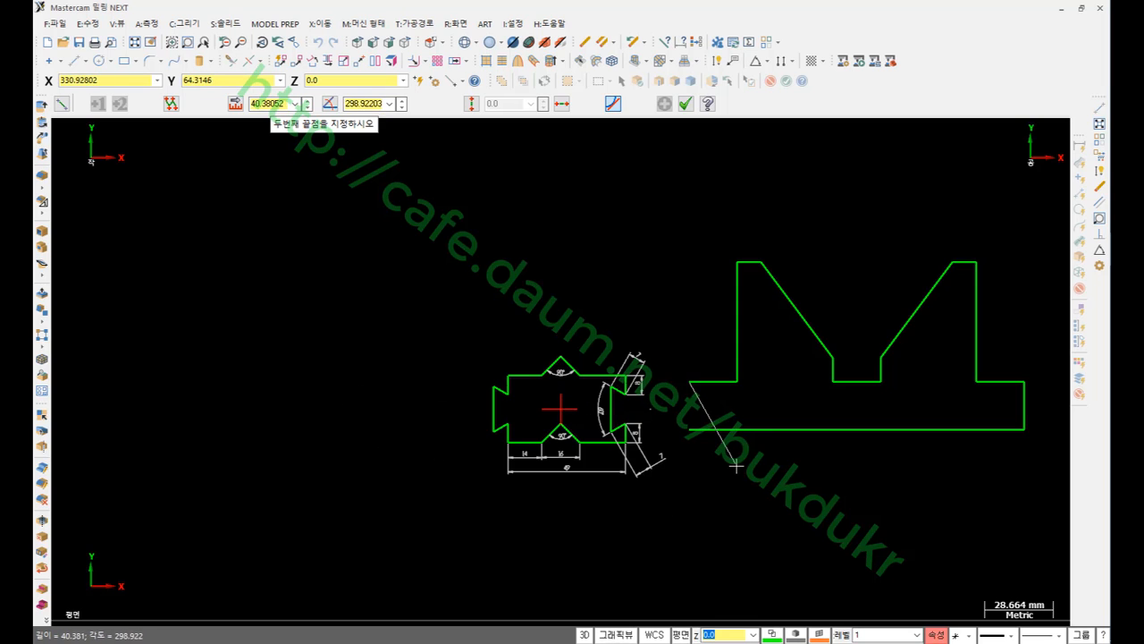
# Close the stepped profile with a vertical line down to the base line's left end and finish the line command.
pyautogui.scroll(2, 706, 438)
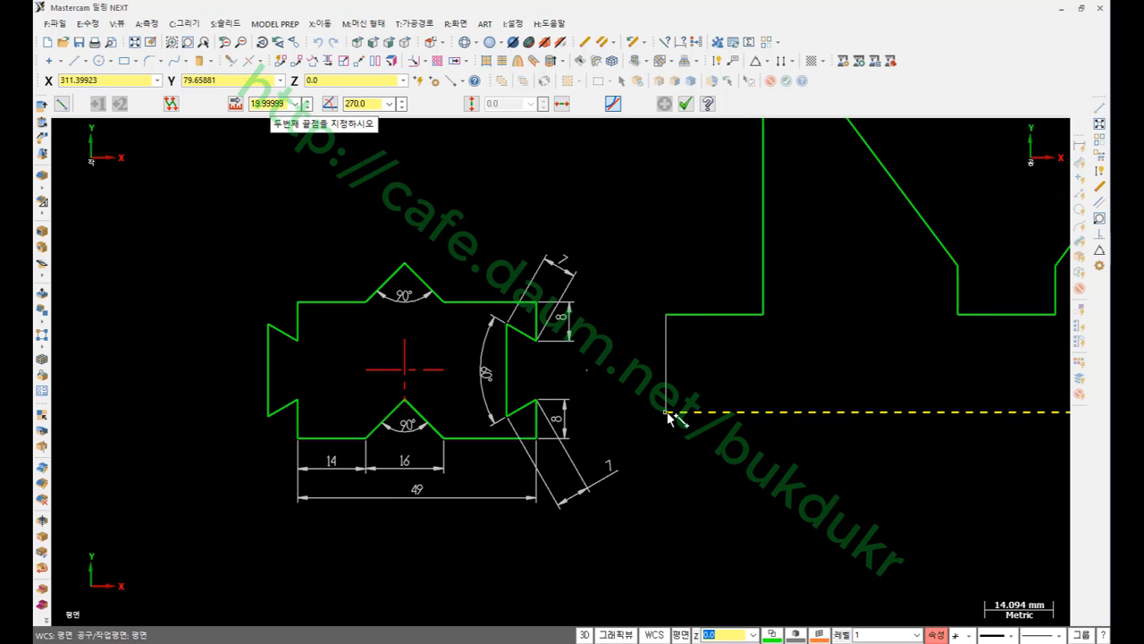
pyautogui.click(669, 417)
pyautogui.scroll(-2, 561, 464)
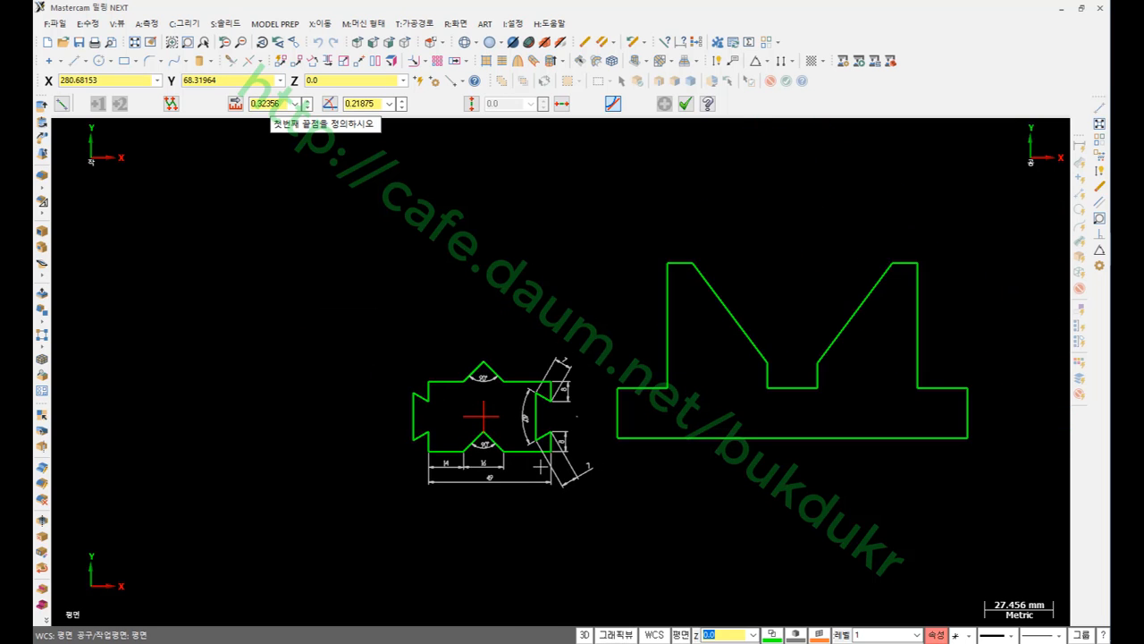
pyautogui.scroll(2, 804, 409)
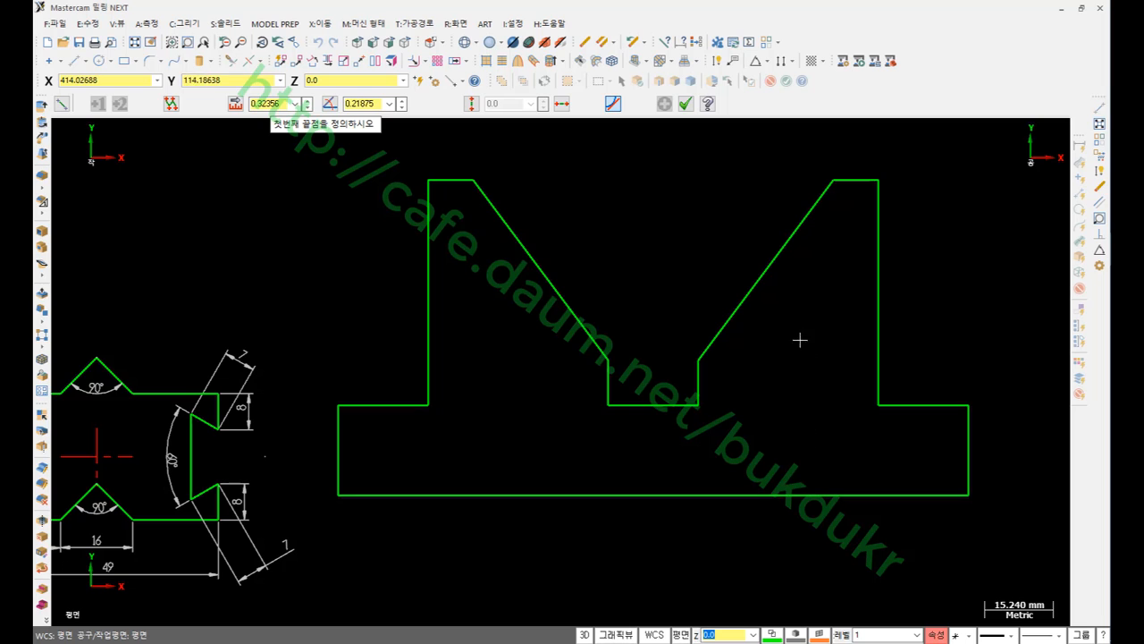
pyautogui.scroll(-1, 800, 385)
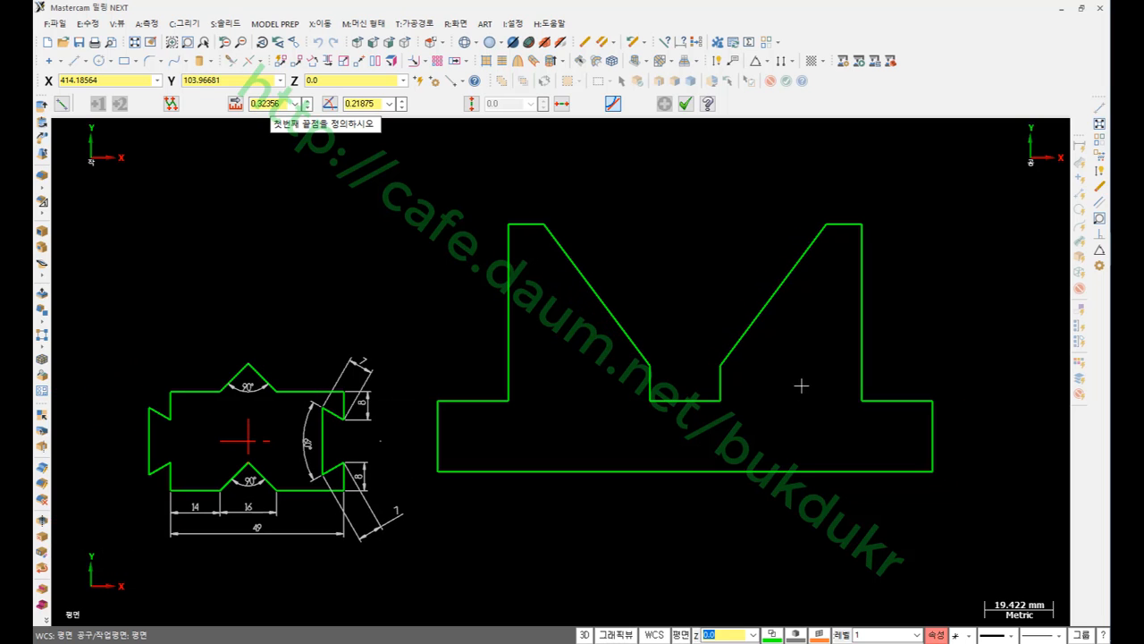
pyautogui.click(687, 105)
# Use Smart Dimension to dimension the full length of the stepped profile's base line, placing it below the profile.
pyautogui.click(718, 61)
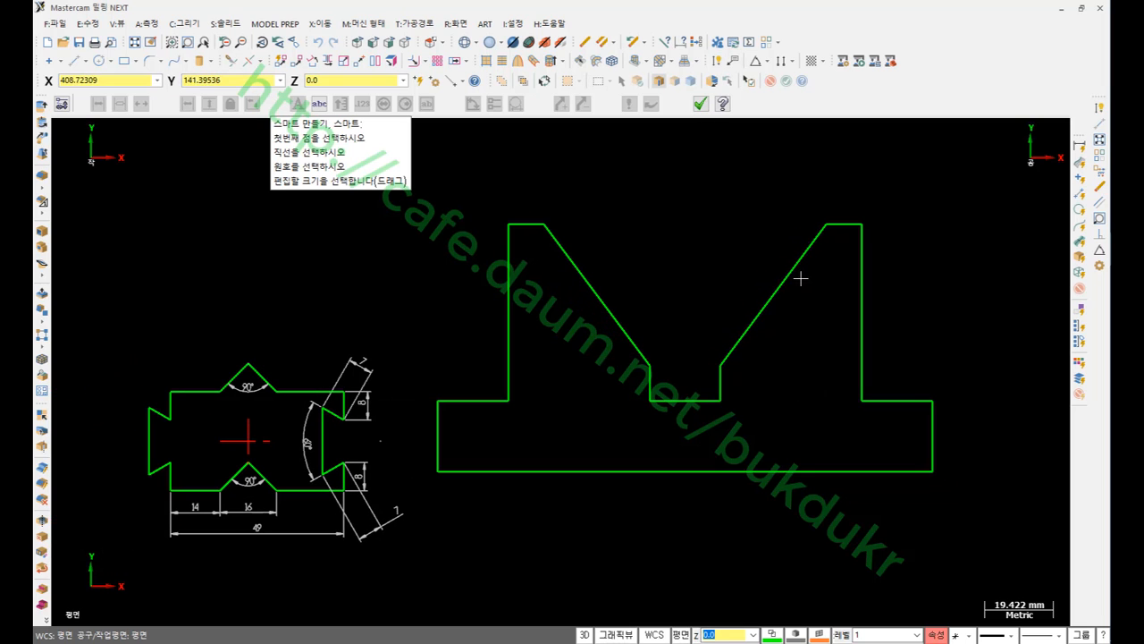
pyautogui.click(784, 483)
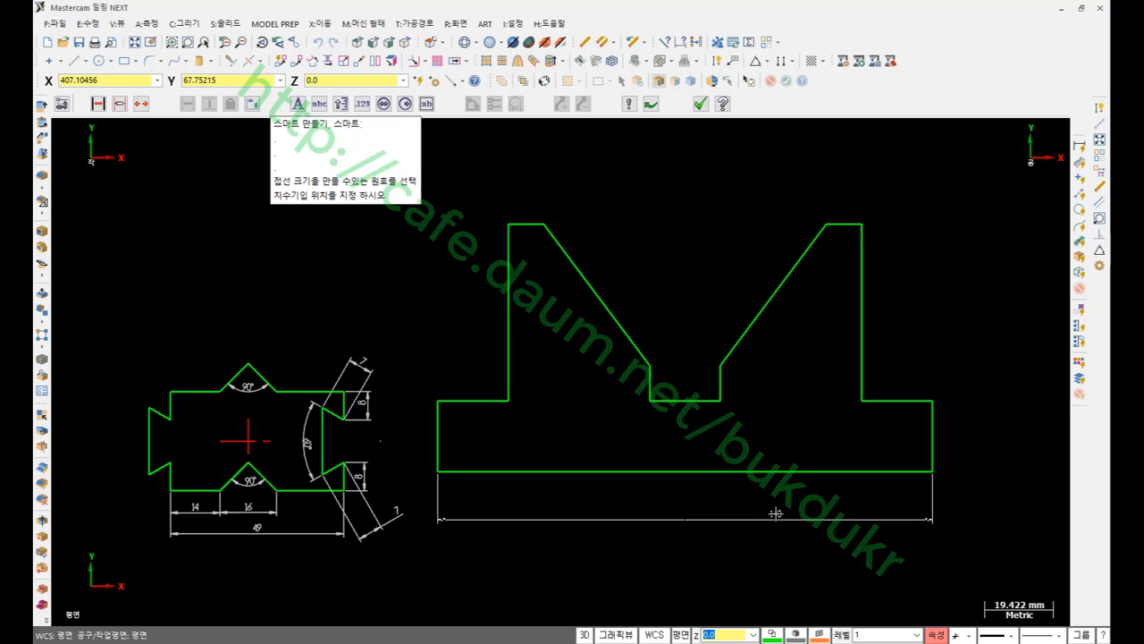
pyautogui.click(775, 514)
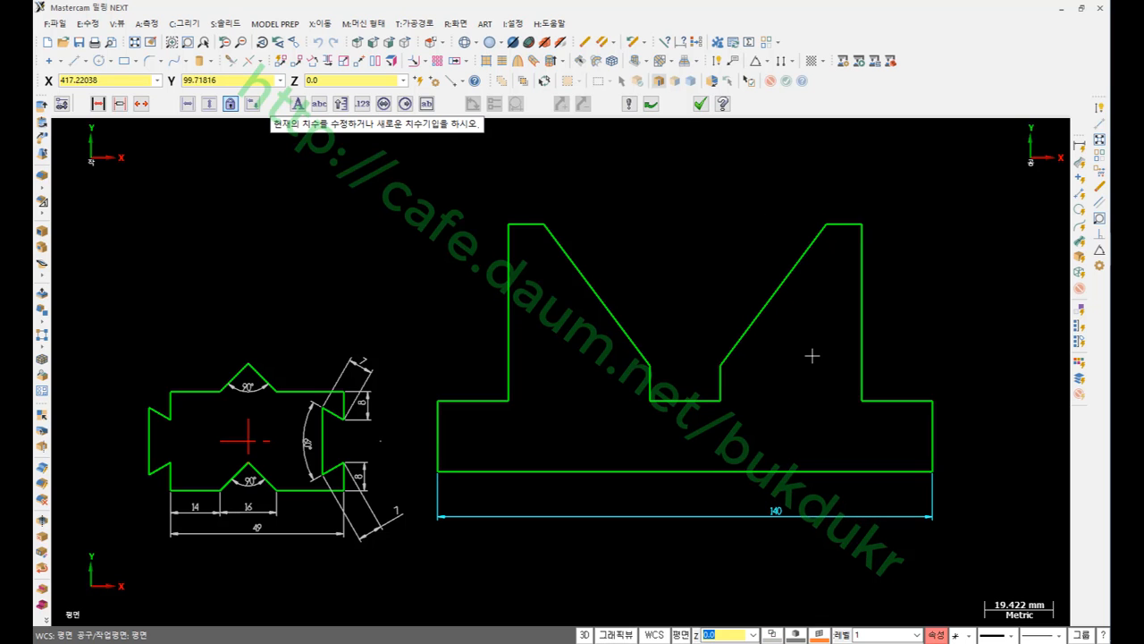
# Set the dimension text height to 4 and move the base line's length dimension text to near the middle below the profile.
pyautogui.click(630, 104)
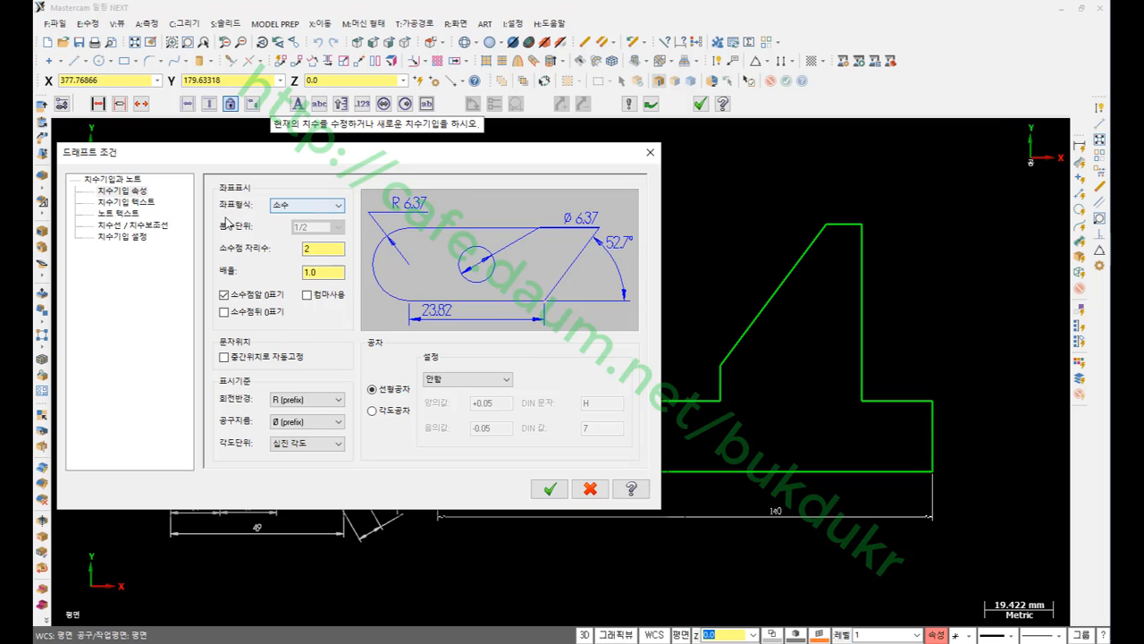
pyautogui.click(138, 204)
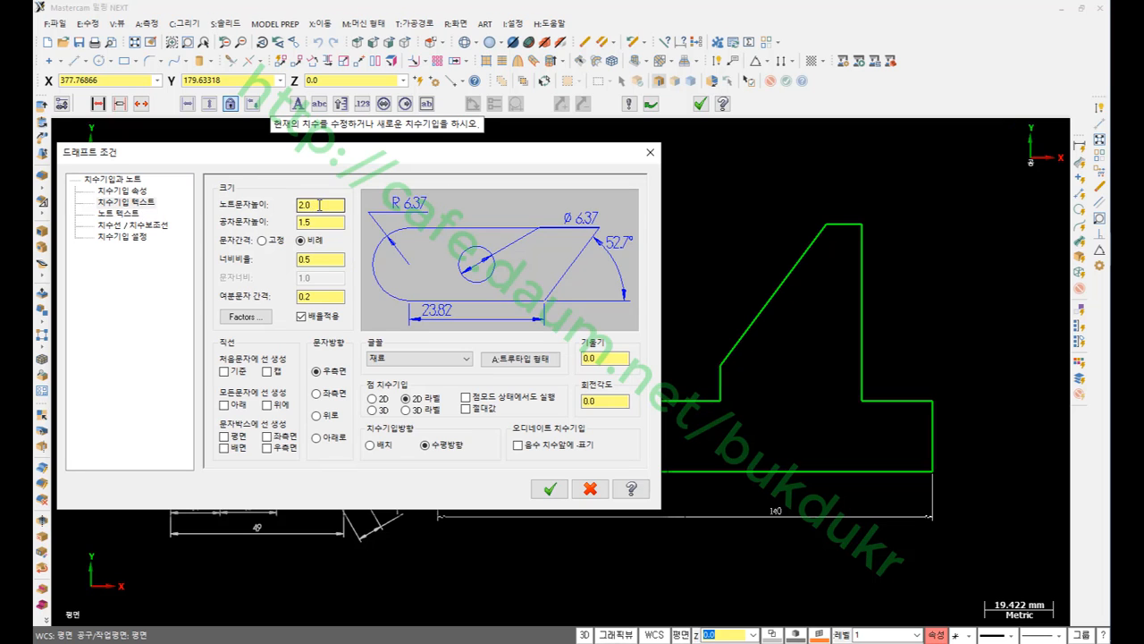
pyautogui.write('4')
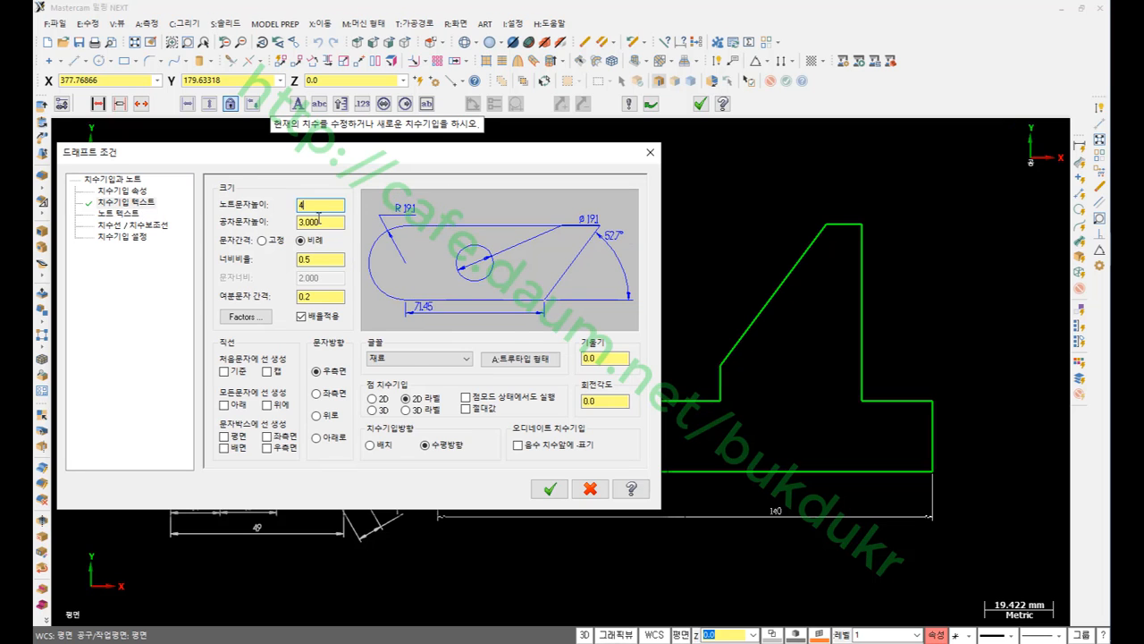
pyautogui.click(549, 488)
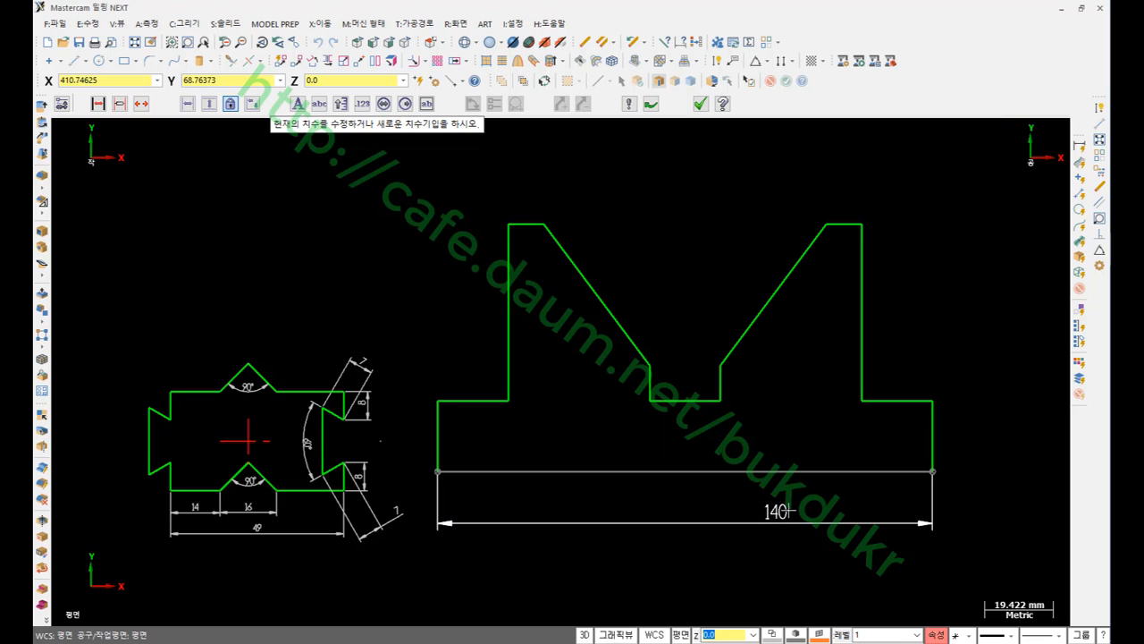
pyautogui.click(776, 511)
pyautogui.click(672, 519)
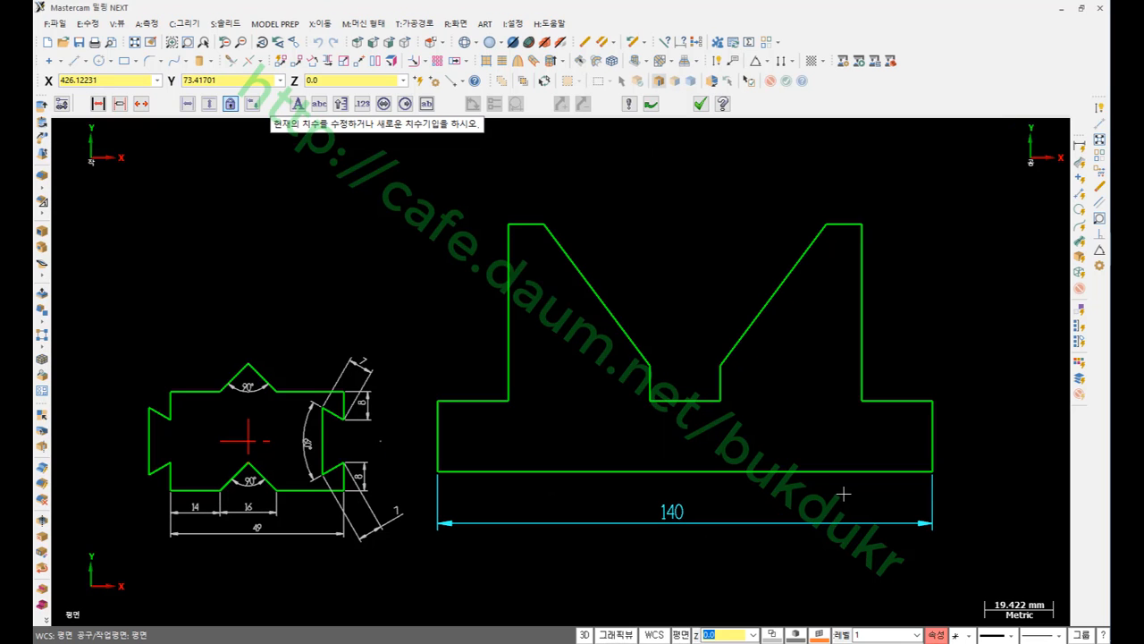
# Dimension the height of the base's right end and the width of the horizontal step above it.
pyautogui.click(934, 409)
pyautogui.click(995, 437)
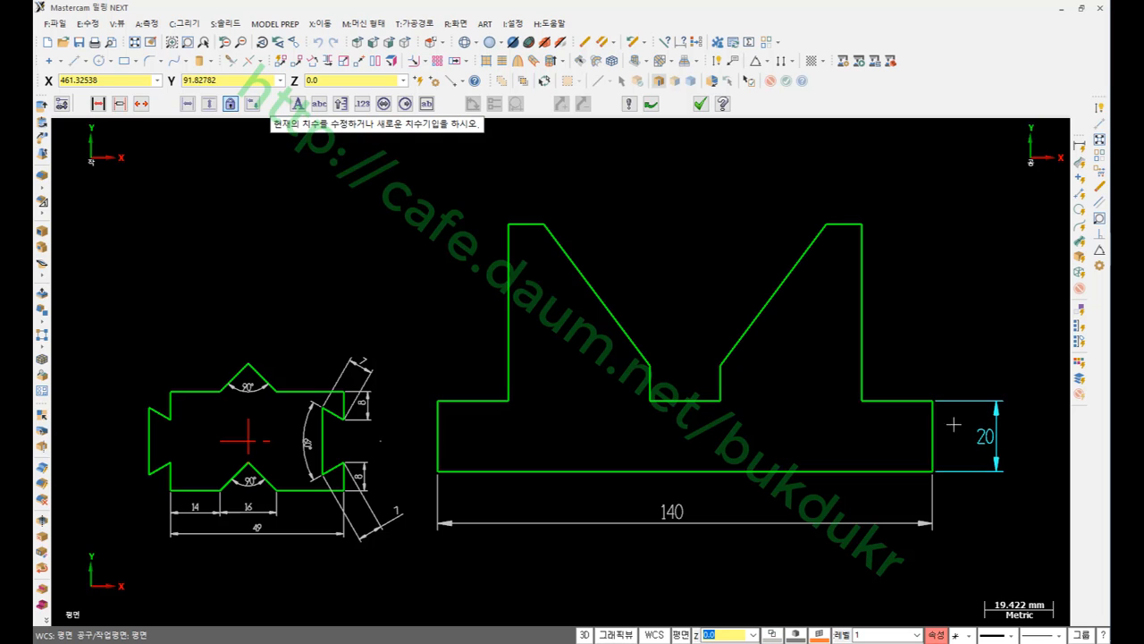
pyautogui.click(912, 401)
pyautogui.click(910, 361)
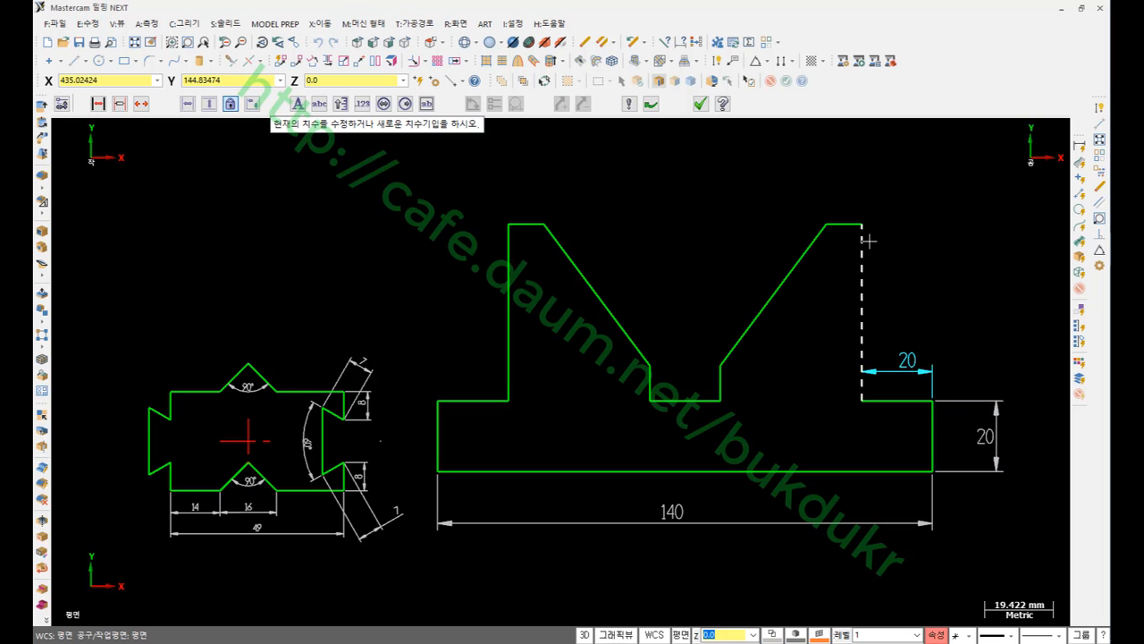
# Dimension the height of the right outer upright and the width of its horizontal top edge.
pyautogui.click(863, 286)
pyautogui.click(963, 261)
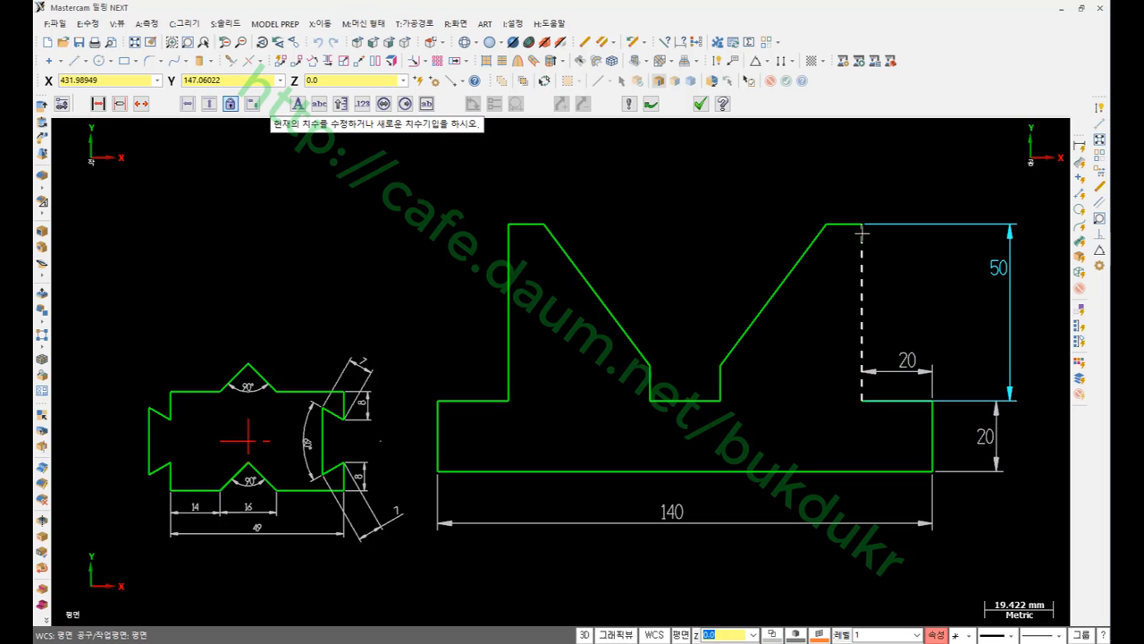
pyautogui.click(856, 229)
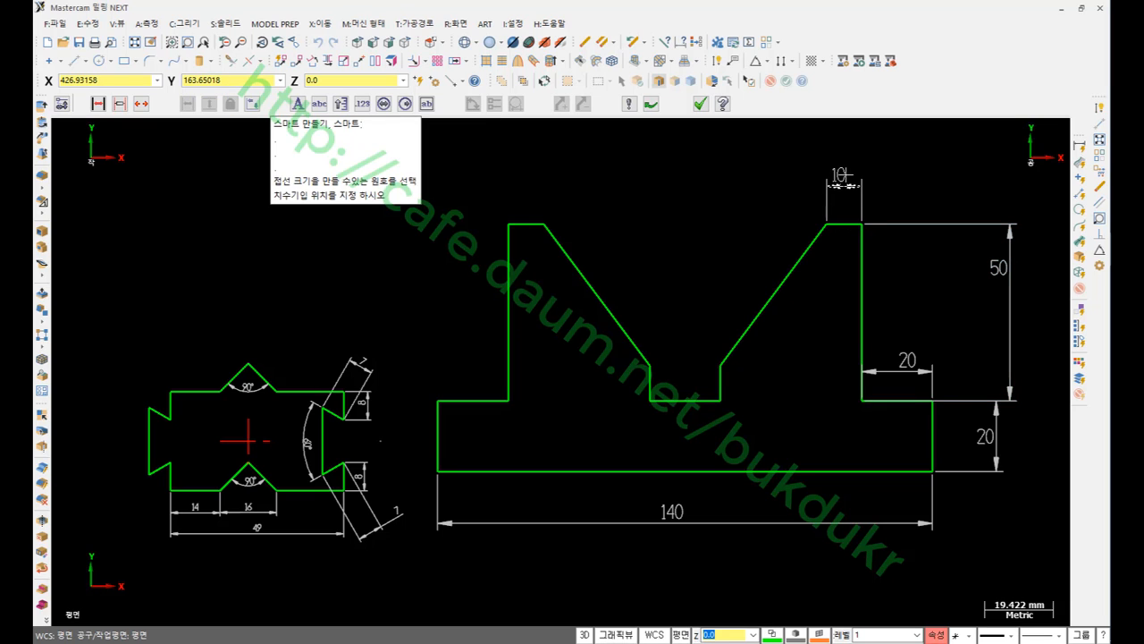
pyautogui.click(840, 174)
# Dimension the vertical distance between the two ends of the right slanted line.
pyautogui.click(722, 367)
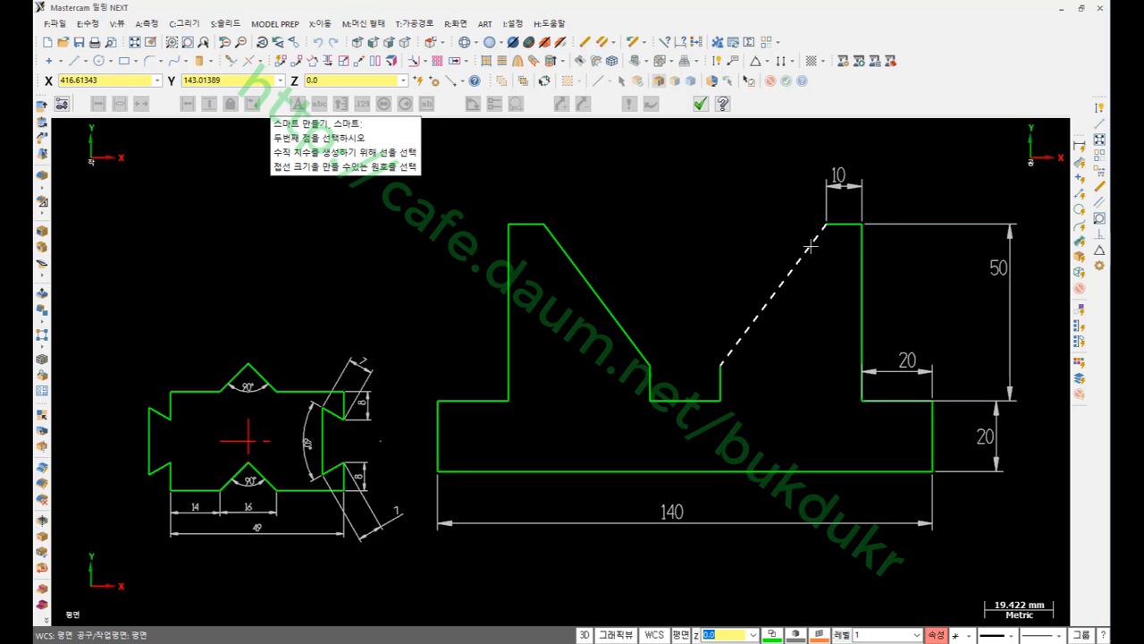
pyautogui.click(824, 225)
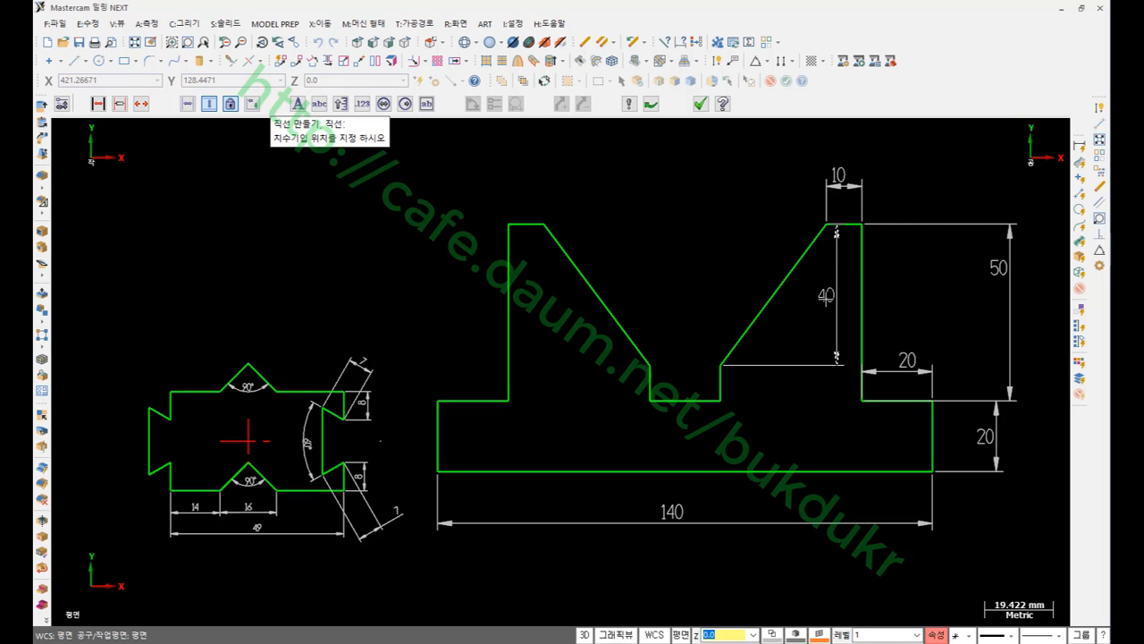
pyautogui.click(824, 296)
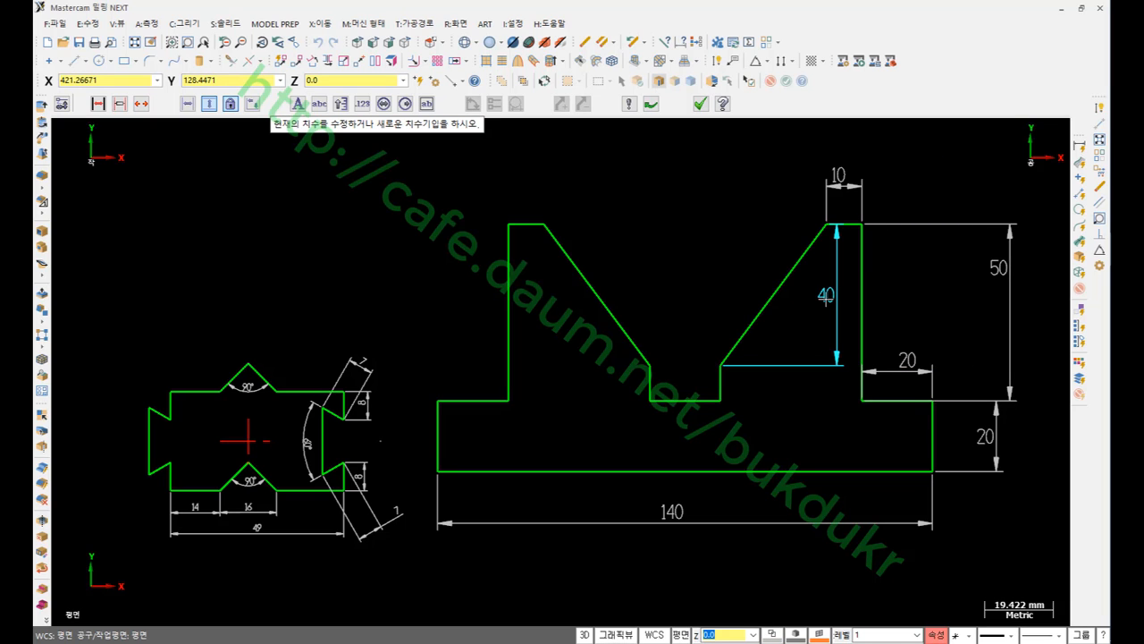
# Dimension the height of the slot's right vertical wall and the width of the slot floor.
pyautogui.click(722, 383)
pyautogui.click(805, 416)
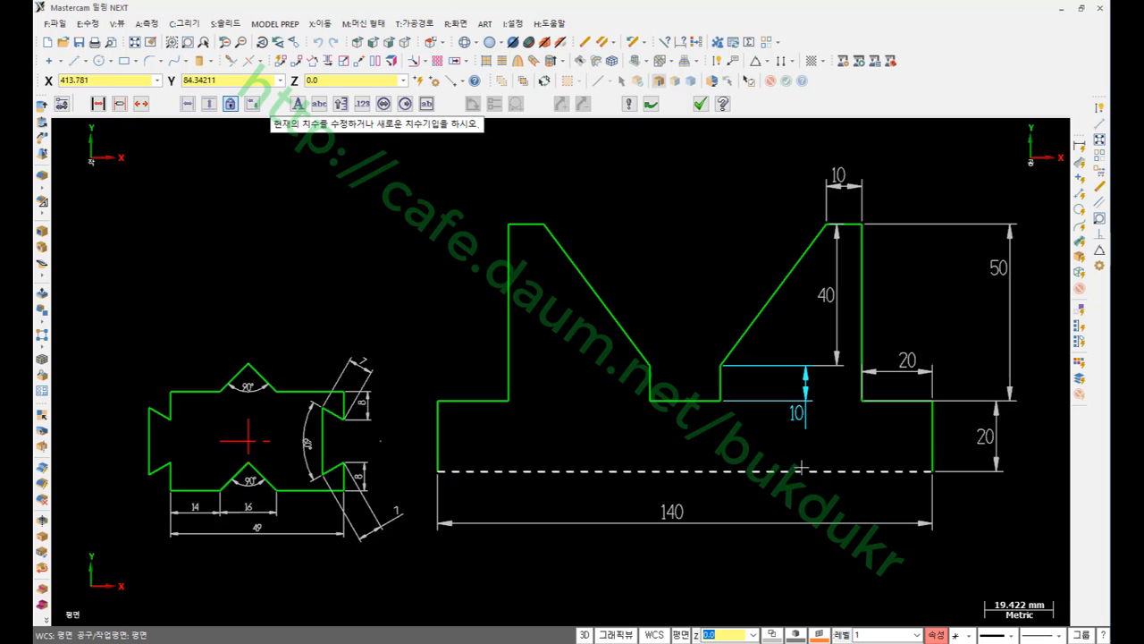
pyautogui.click(699, 401)
pyautogui.click(690, 442)
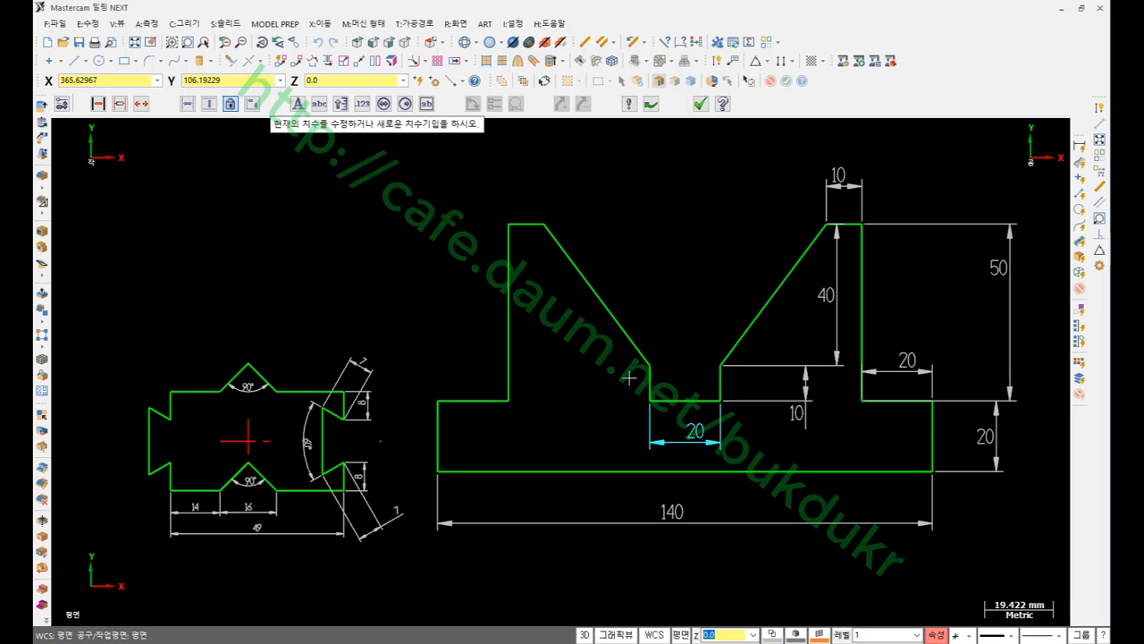
# Dimension the right slanted line's horizontal extent and reposition the dimension centrally just above the line.
pyautogui.click(749, 327)
pyautogui.click(887, 133)
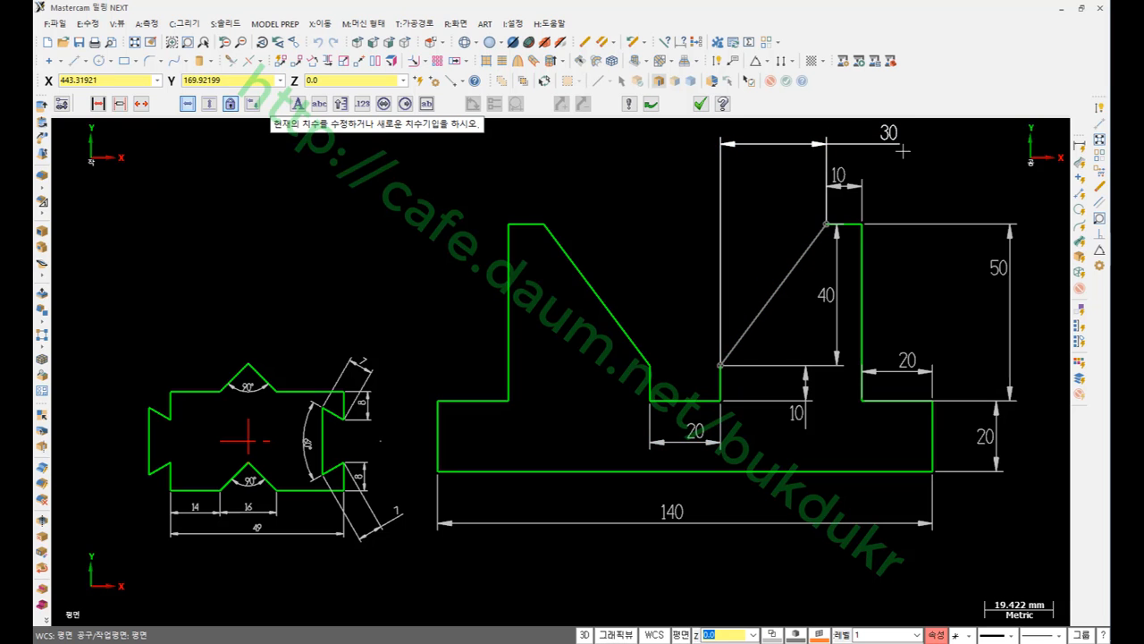
pyautogui.click(891, 137)
pyautogui.click(757, 189)
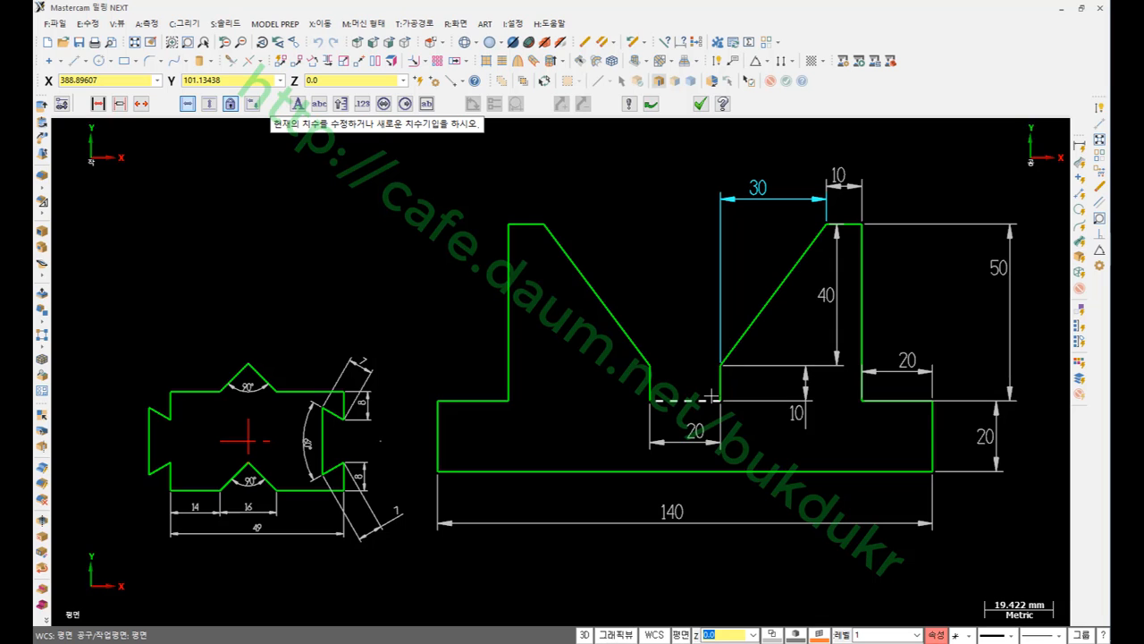
# Dimension the left slanted line's horizontal extent and the width of the left top edge above the profile.
pyautogui.click(636, 343)
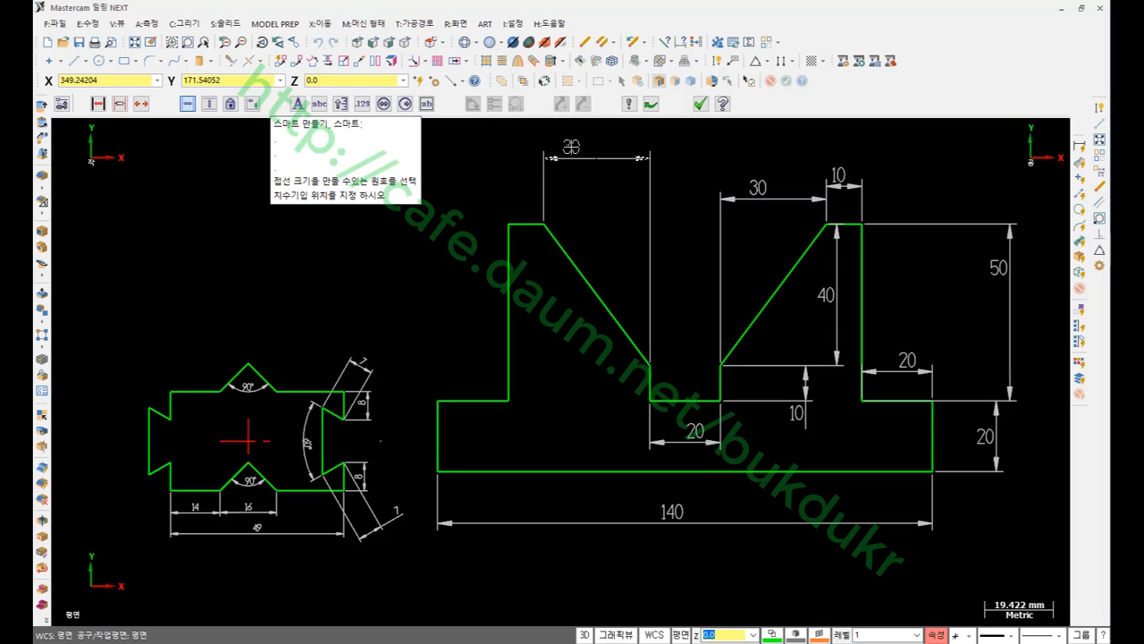
pyautogui.click(572, 148)
pyautogui.click(525, 219)
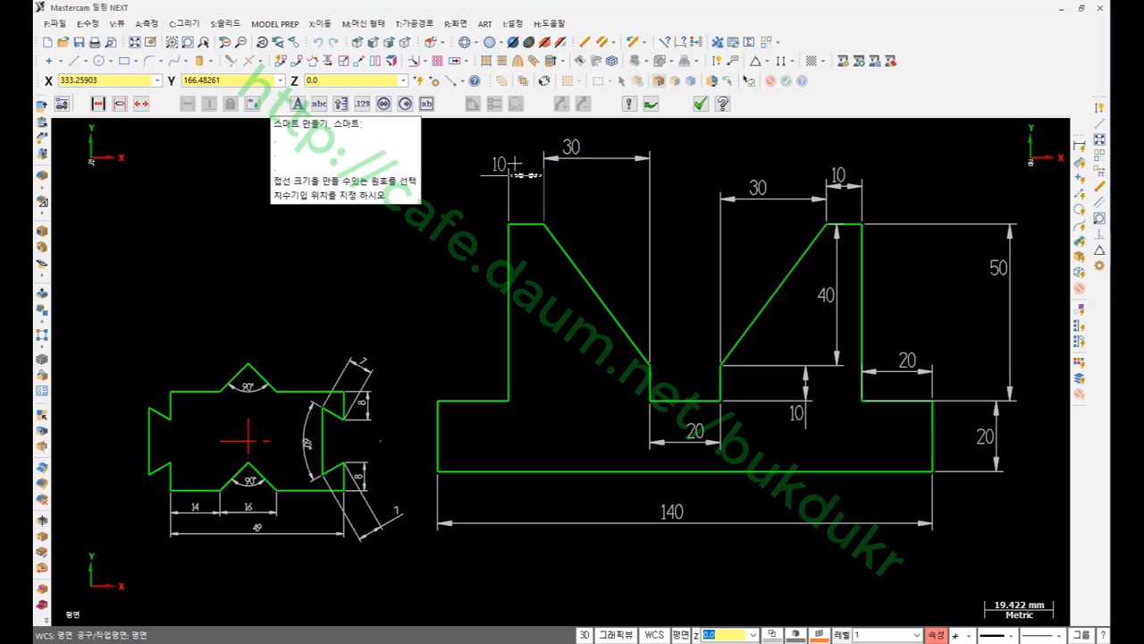
pyautogui.click(516, 159)
# Dimension the distance between the two outer uprights above the other dimensions and finish dimensioning.
pyautogui.scroll(-1, 630, 335)
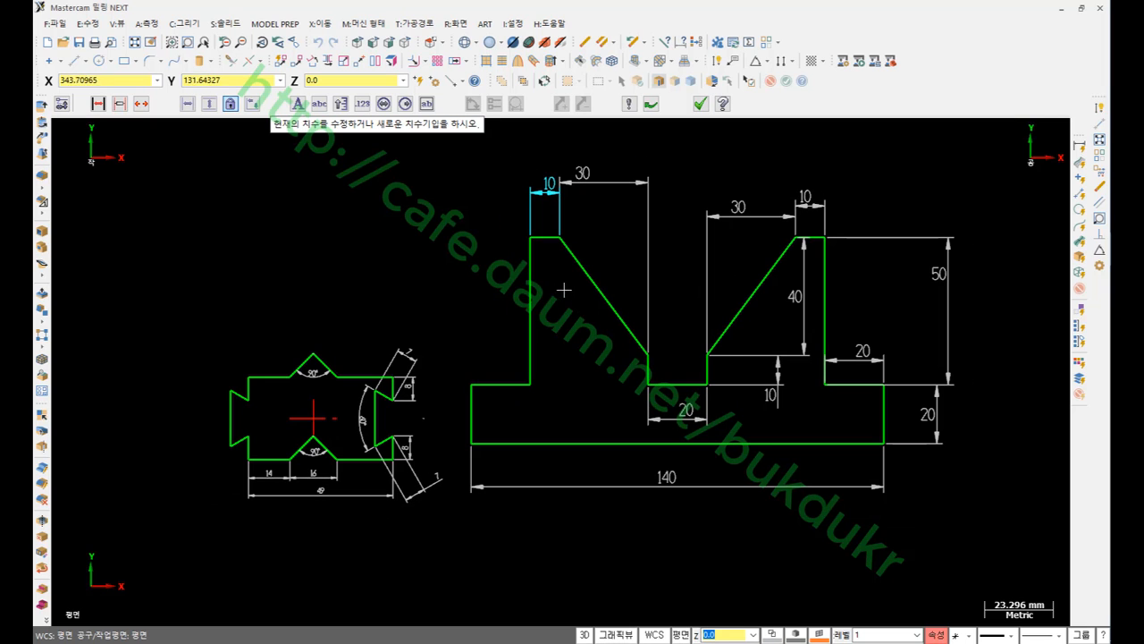
pyautogui.click(535, 275)
pyautogui.click(824, 304)
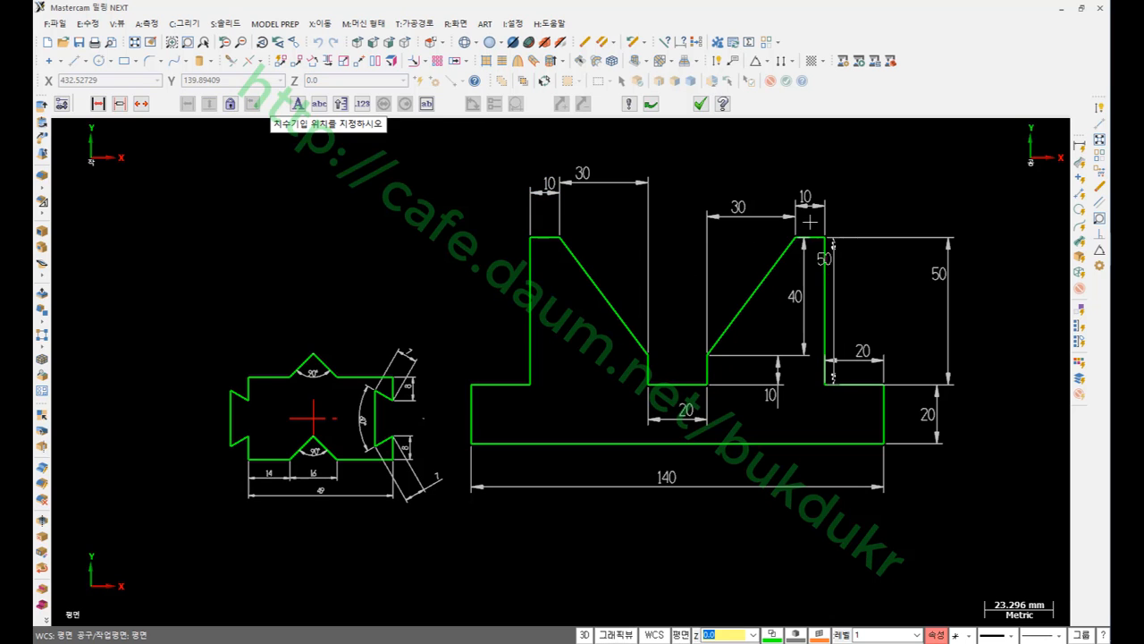
pyautogui.click(827, 143)
pyautogui.scroll(1, 881, 227)
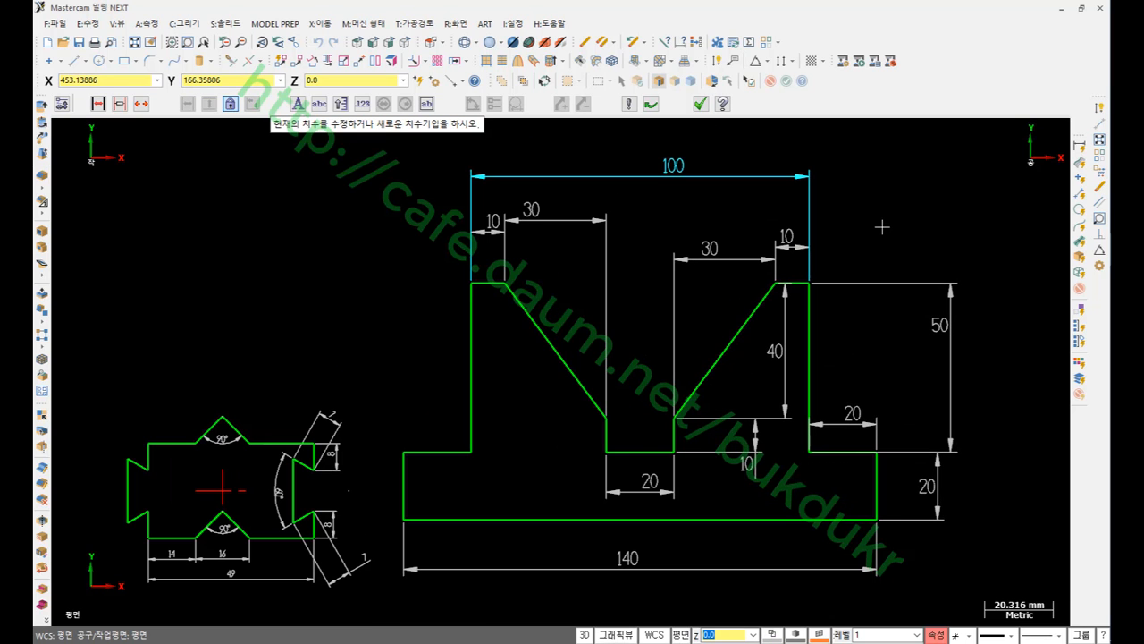
pyautogui.click(700, 104)
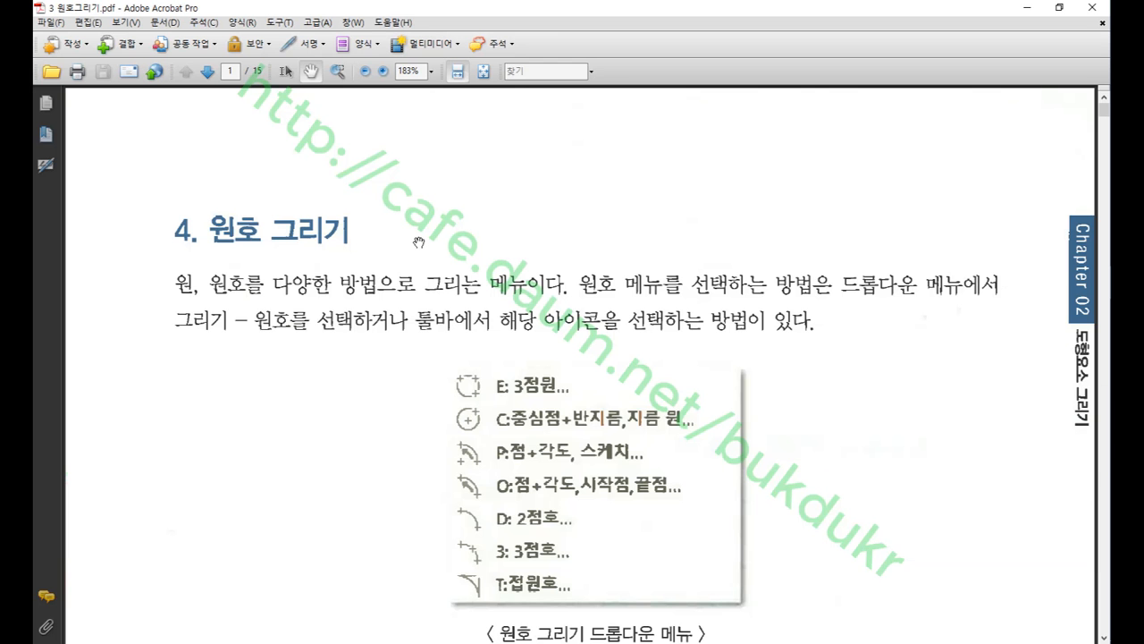
# Read the arc-drawing chapter in "3 원호그리기.pdf" from the arc command list to the three-point circle section and its ribbon bar.
pyautogui.scroll(-1, 418, 242)
pyautogui.scroll(-1, 500, 247)
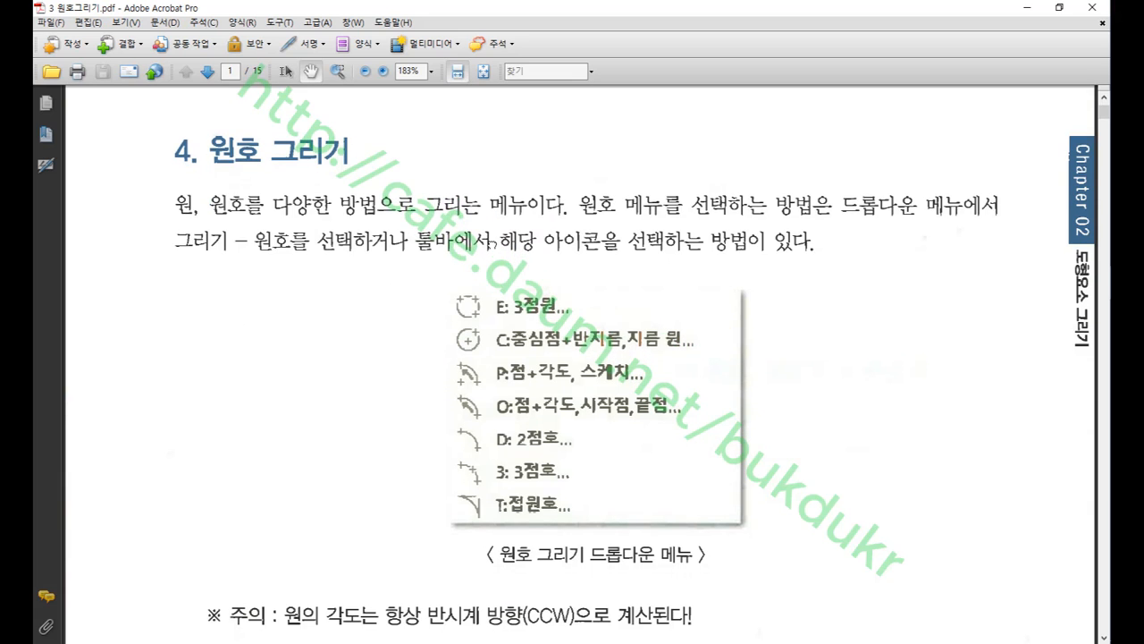
pyautogui.scroll(-5, 490, 242)
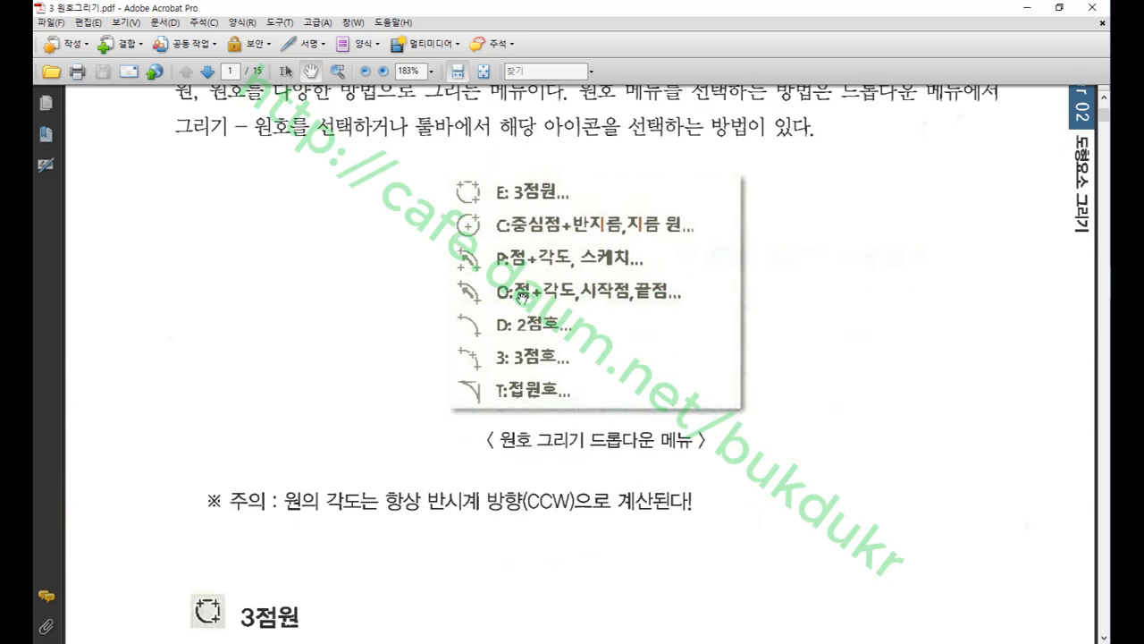
pyautogui.moveTo(463, 402); pyautogui.dragTo(460, 300)
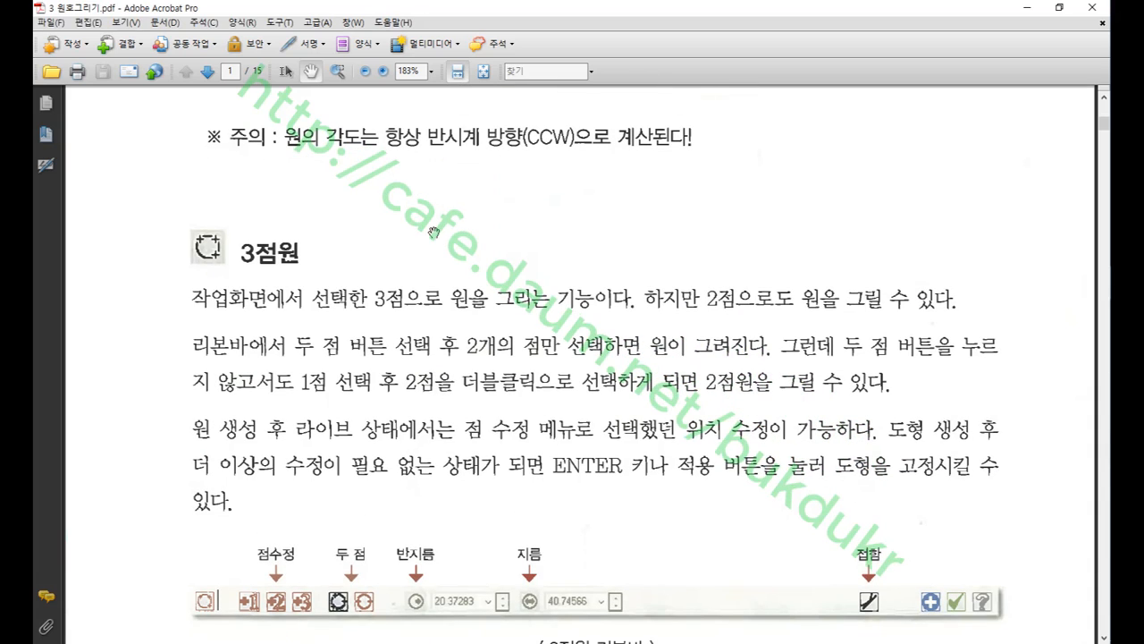
pyautogui.moveTo(324, 314); pyautogui.dragTo(315, 254)
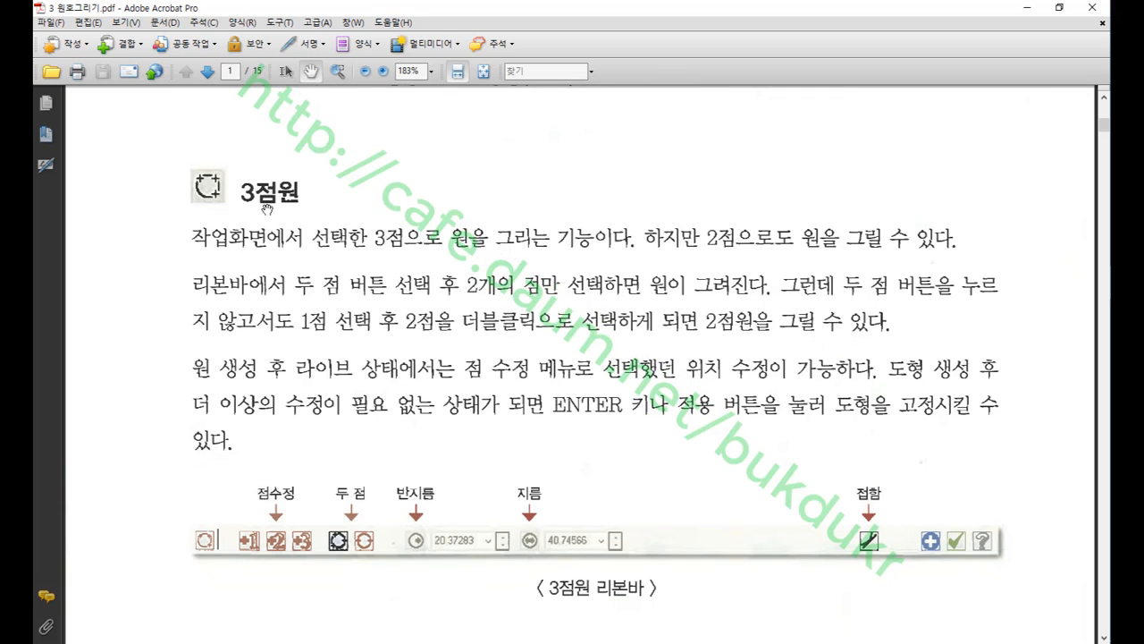
pyautogui.scroll(-1, 500, 365)
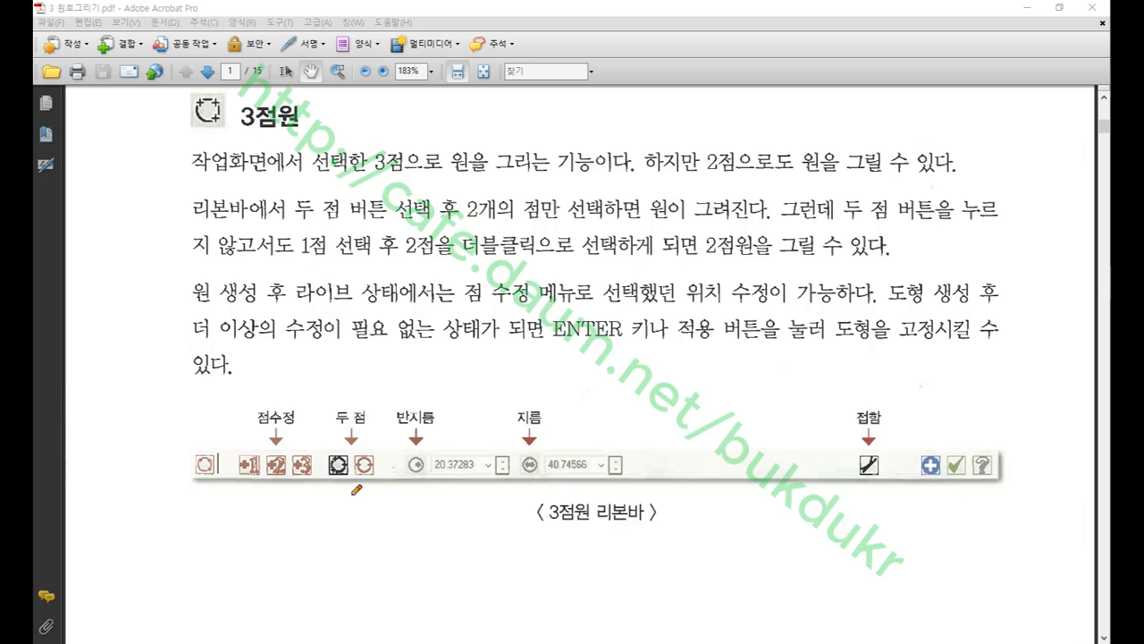
# Mark the three-point and two-point mode buttons in the ribbon bar figure with red pen labels 3 and 2, and clear the marks.
pyautogui.moveTo(356, 496)
pyautogui.mouseDown()
pyautogui.moveTo(312, 438)
pyautogui.moveTo(388, 393)
pyautogui.moveTo(382, 492)
pyautogui.moveTo(353, 496)
pyautogui.moveTo(341, 563)
pyautogui.mouseUp()
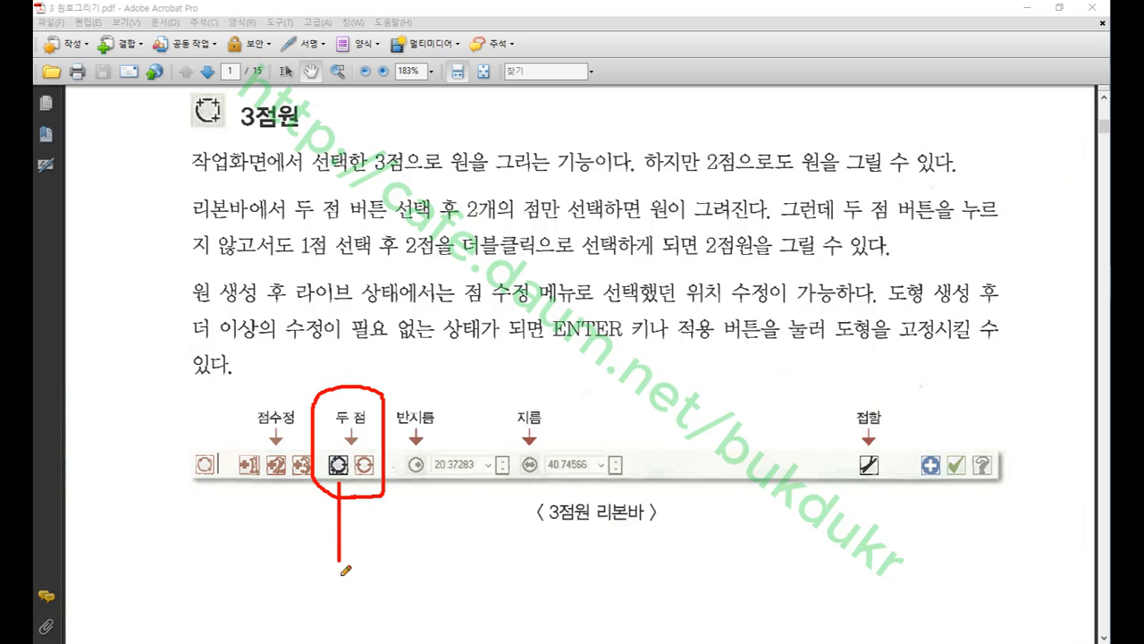
pyautogui.moveTo(366, 484); pyautogui.dragTo(367, 547)
pyautogui.moveTo(329, 513)
pyautogui.mouseDown()
pyautogui.moveTo(339, 485)
pyautogui.moveTo(351, 508)
pyautogui.mouseUp()
pyautogui.moveTo(360, 561)
pyautogui.mouseDown()
pyautogui.moveTo(358, 579)
pyautogui.moveTo(380, 579)
pyautogui.moveTo(328, 588)
pyautogui.moveTo(313, 573)
pyautogui.moveTo(358, 590)
pyautogui.moveTo(341, 613)
pyautogui.moveTo(351, 547)
pyautogui.moveTo(386, 589)
pyautogui.mouseUp()
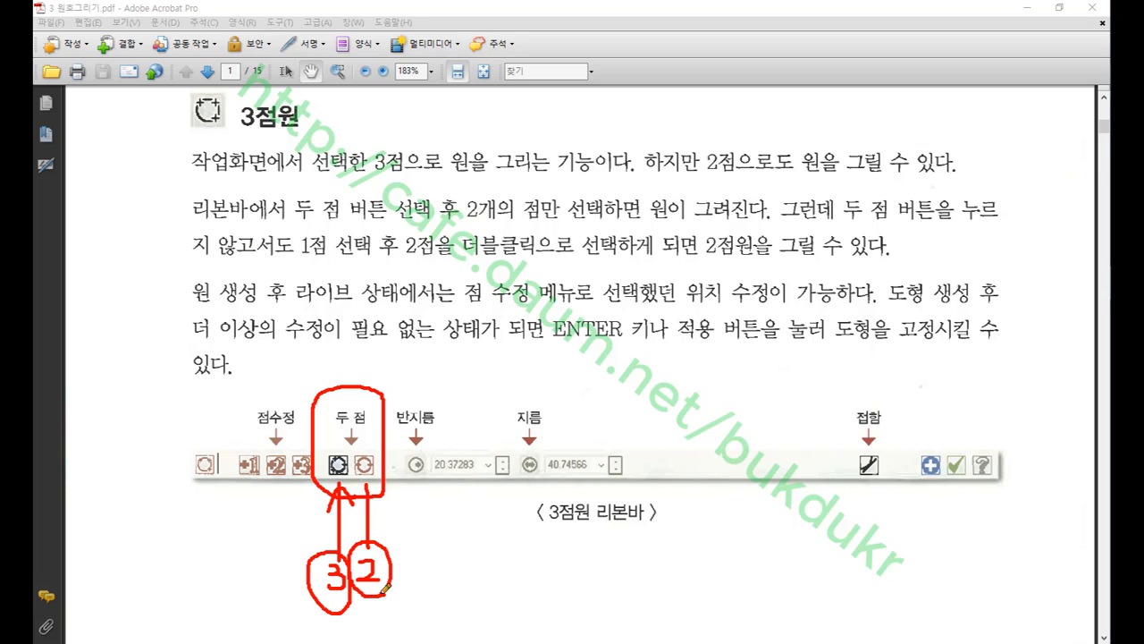
pyautogui.rightClick(713, 381)
pyautogui.click(738, 536)
# Switch to Mastercam and draw a two-point circle about 32 mm in diameter to the right of the dimensioned profile.
pyautogui.hotkey('alt', 'Tab')
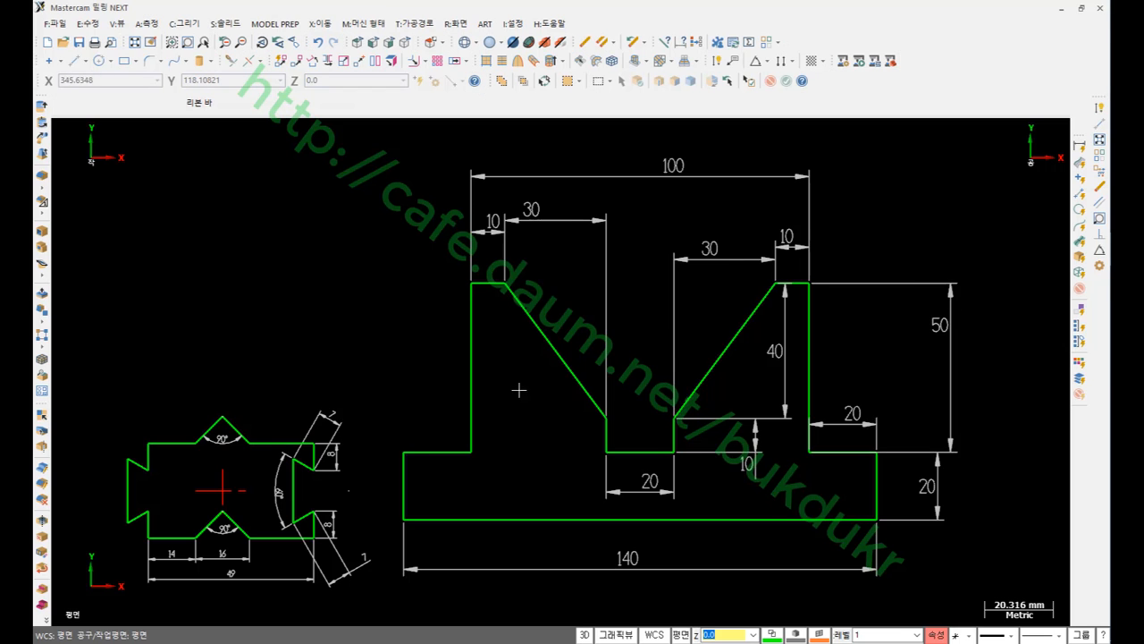
pyautogui.scroll(-2, 519, 390)
pyautogui.scroll(5, 894, 393)
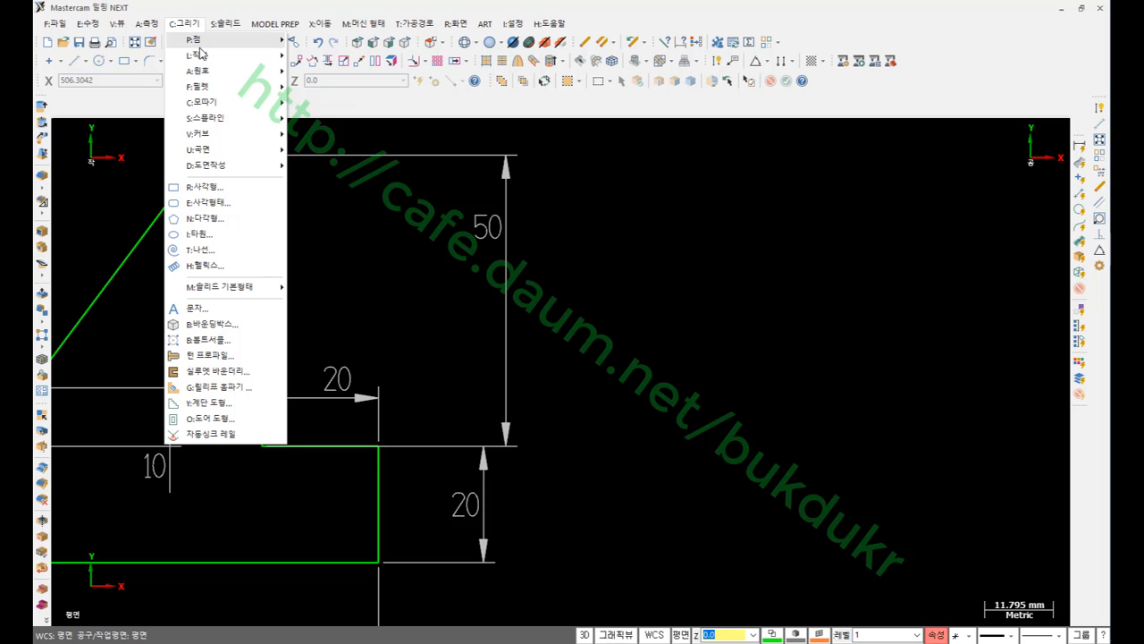
pyautogui.moveTo(216, 70)
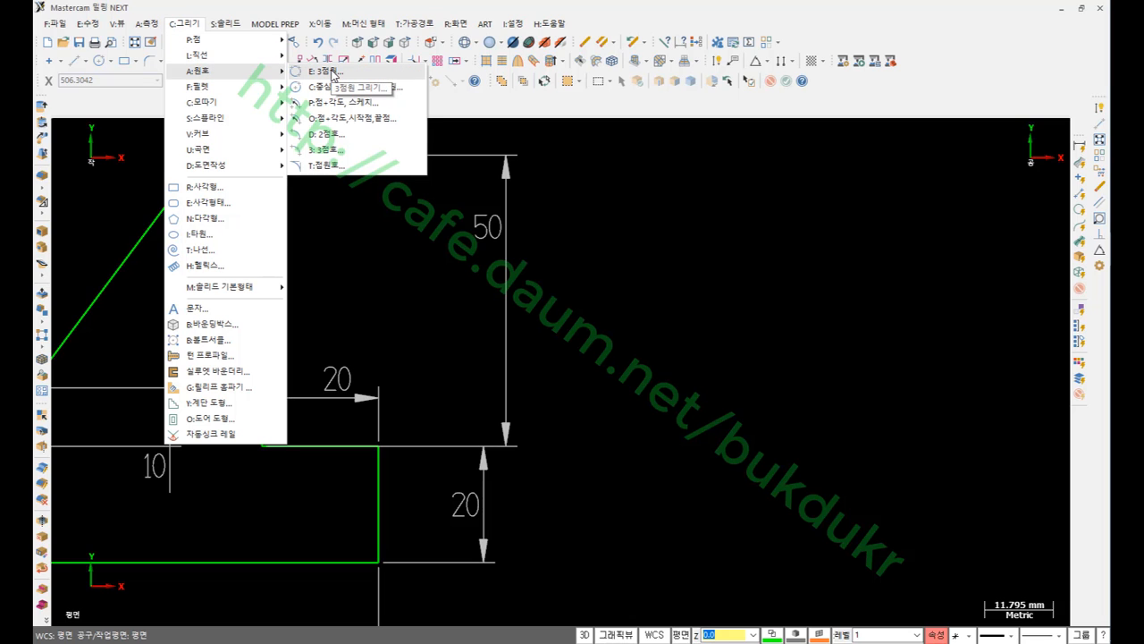
pyautogui.click(333, 71)
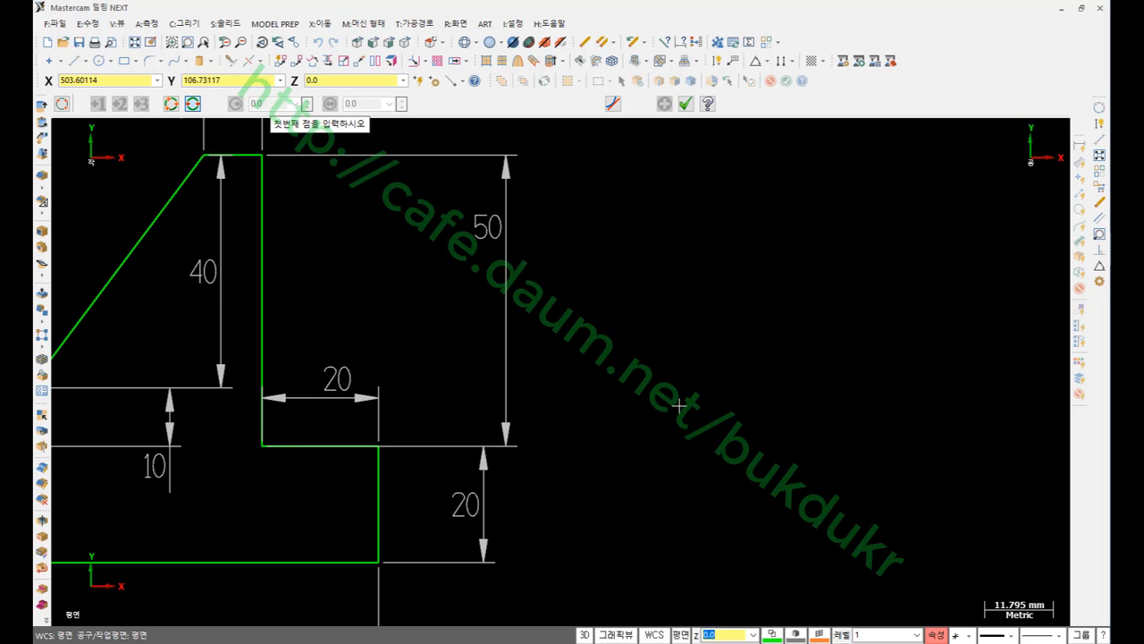
pyautogui.click(657, 438)
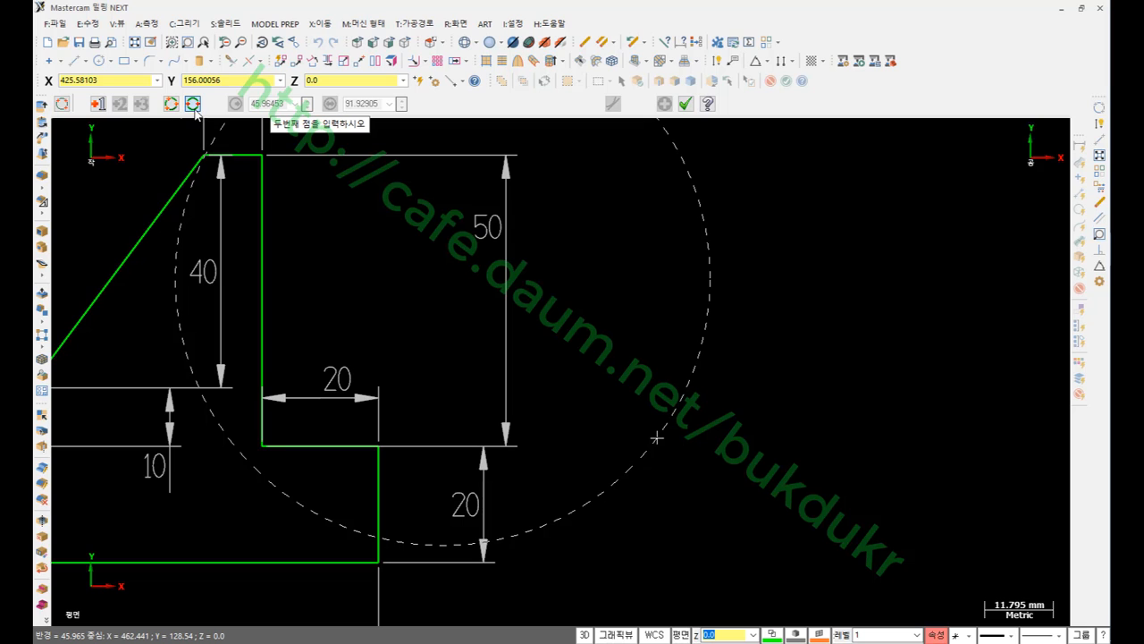
pyautogui.click(845, 429)
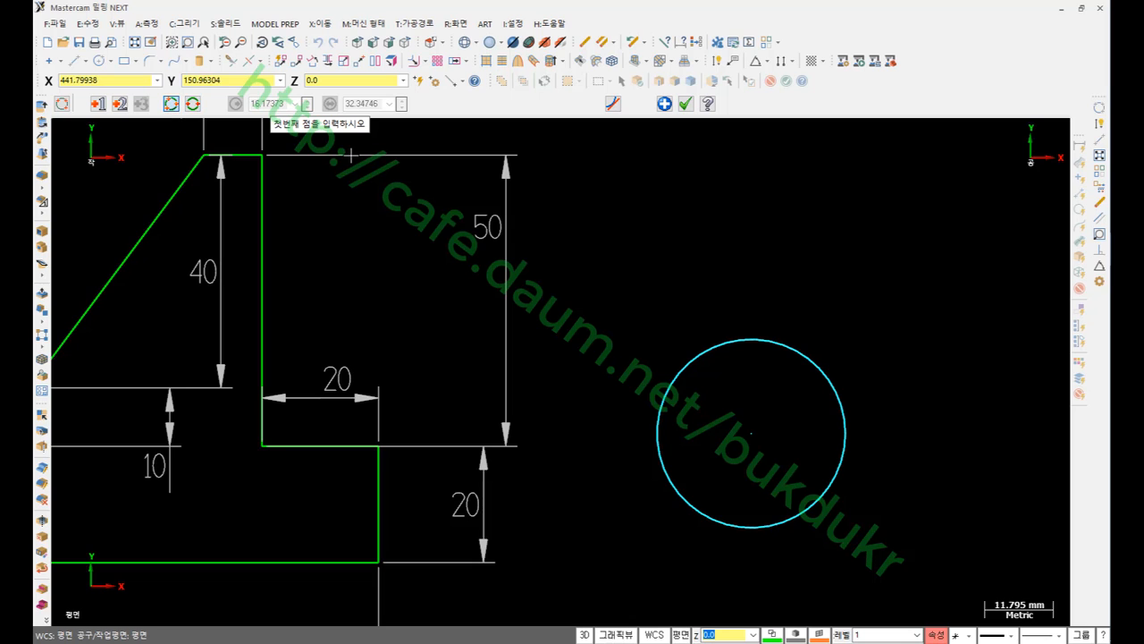
# Draw a three-point circle about 26 mm in diameter just above the two-point circle.
pyautogui.click(620, 278)
pyautogui.click(676, 181)
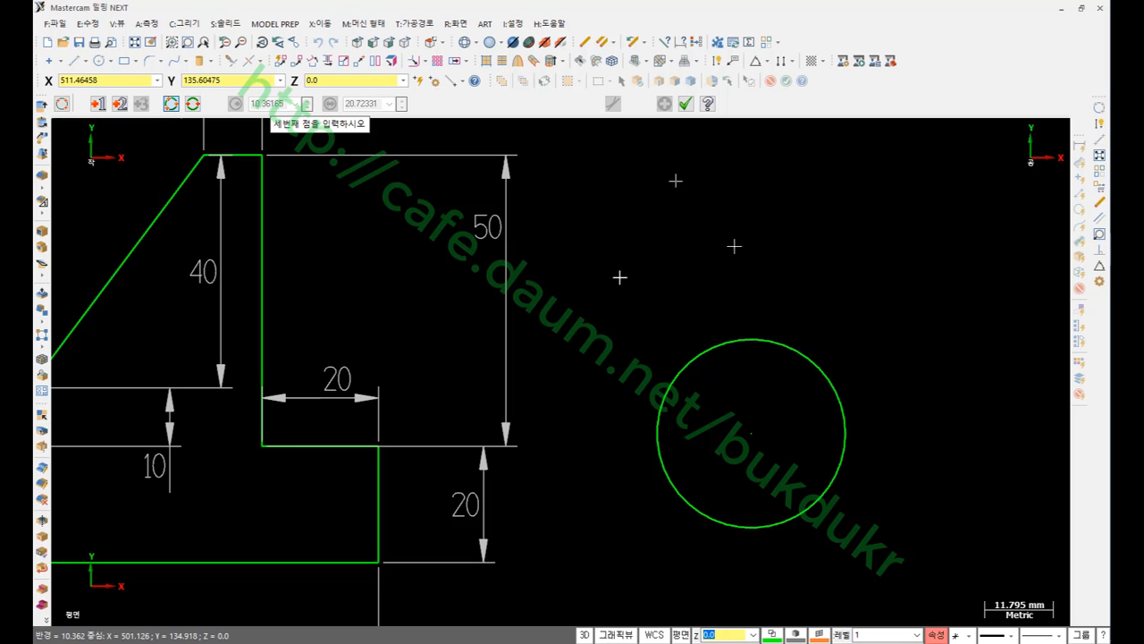
pyautogui.click(761, 278)
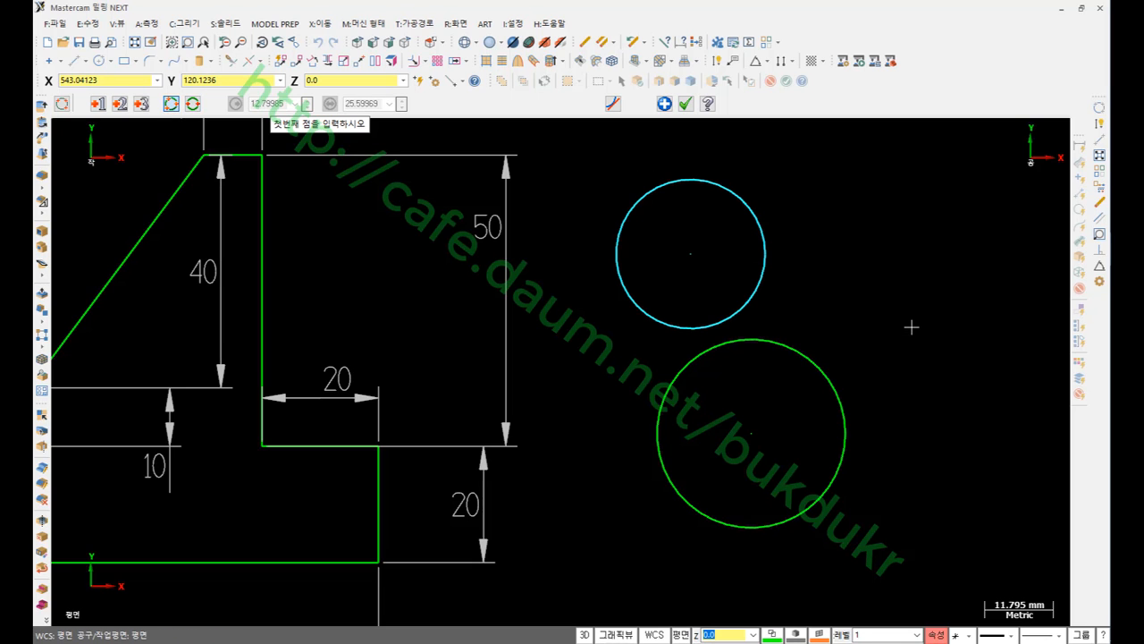
# Draw a circle tangent to the lower circle, the profile's right end edge and the upper circle.
pyautogui.scroll(-2, 912, 326)
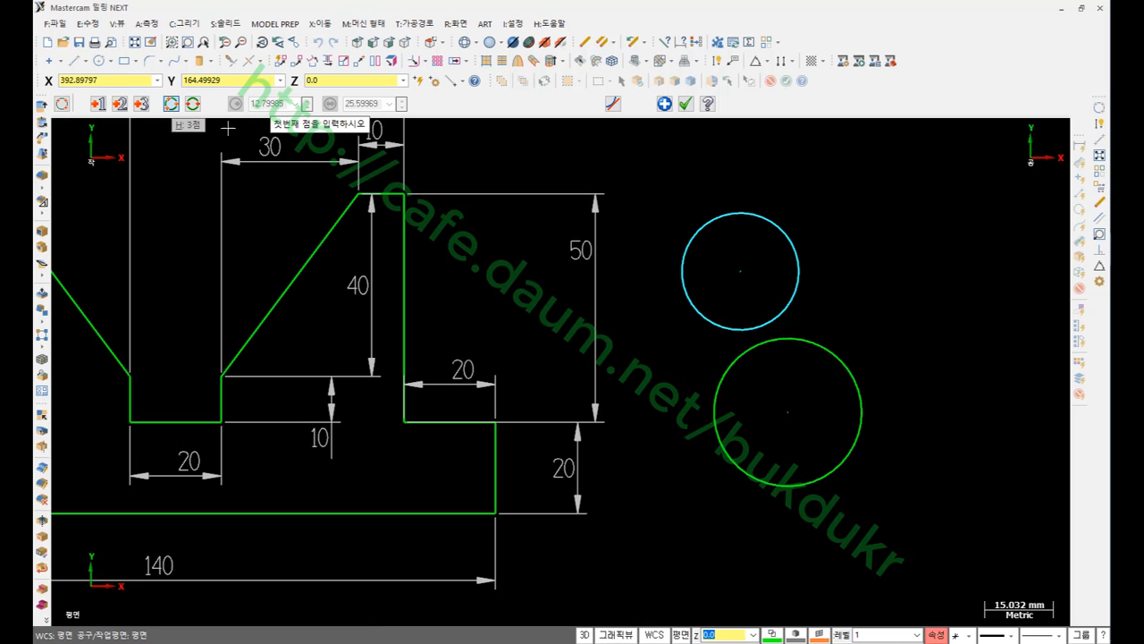
pyautogui.click(613, 104)
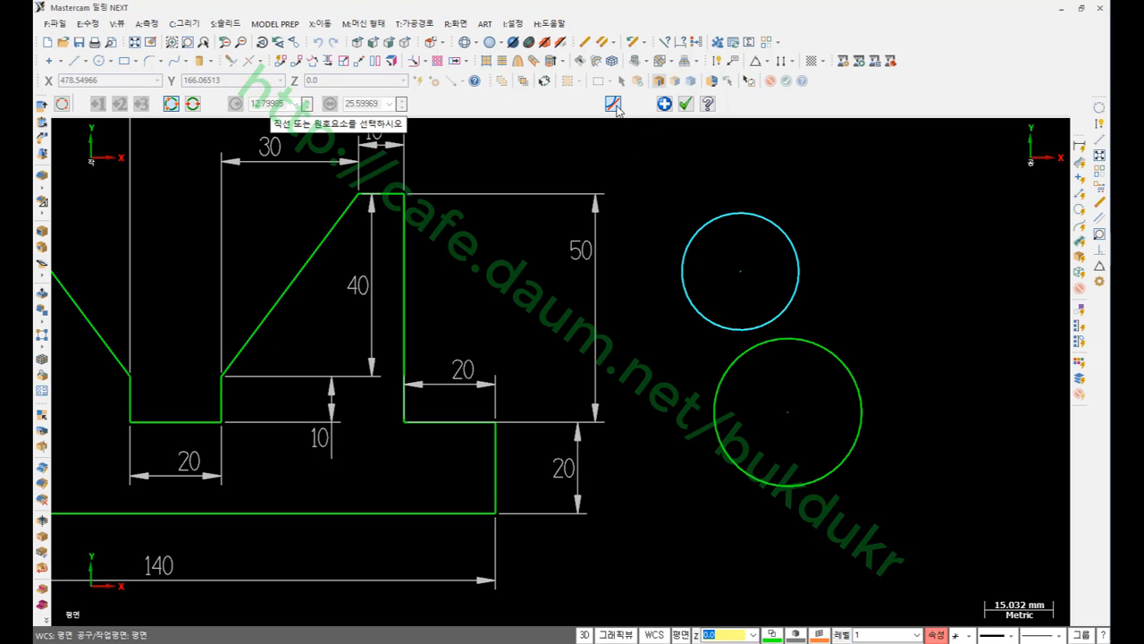
pyautogui.scroll(-1, 858, 263)
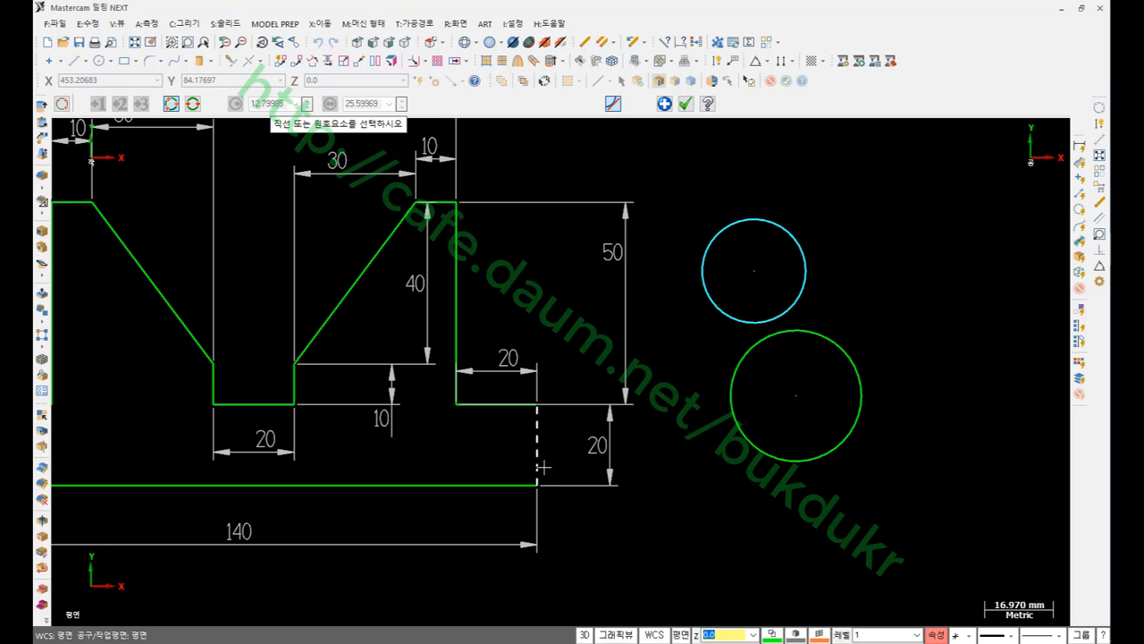
pyautogui.click(729, 426)
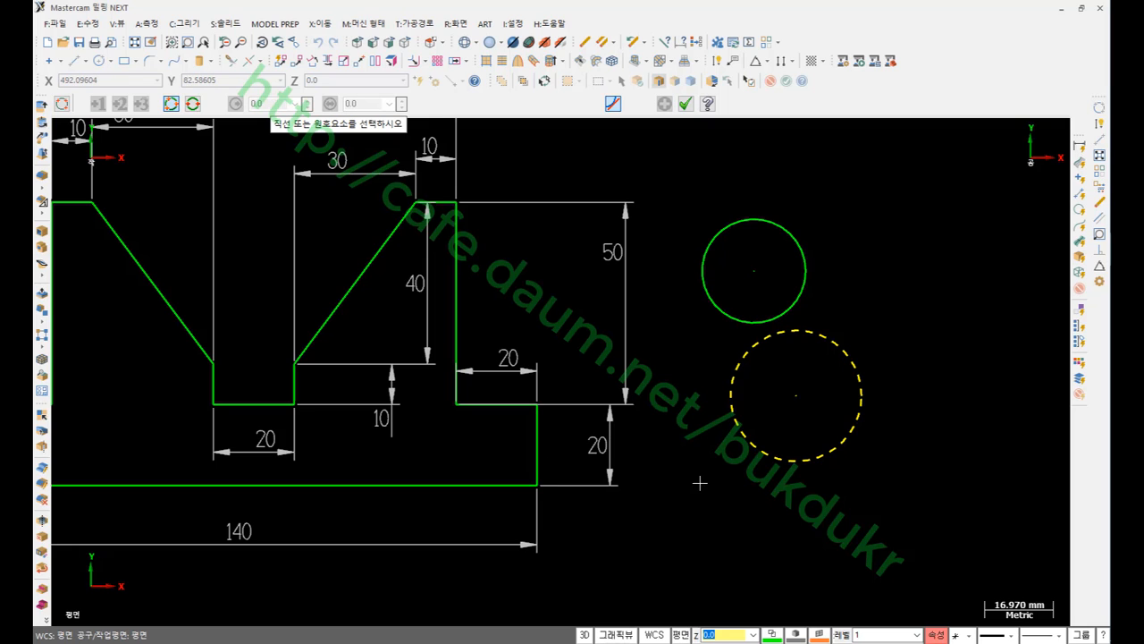
pyautogui.click(543, 457)
pyautogui.click(701, 304)
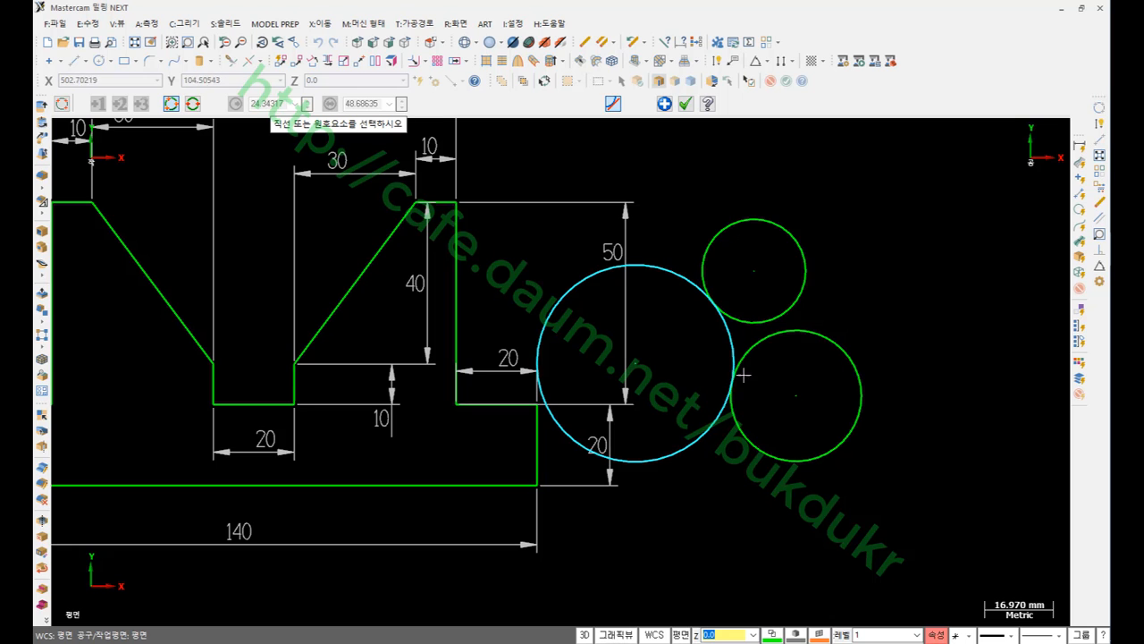
pyautogui.scroll(2, 638, 340)
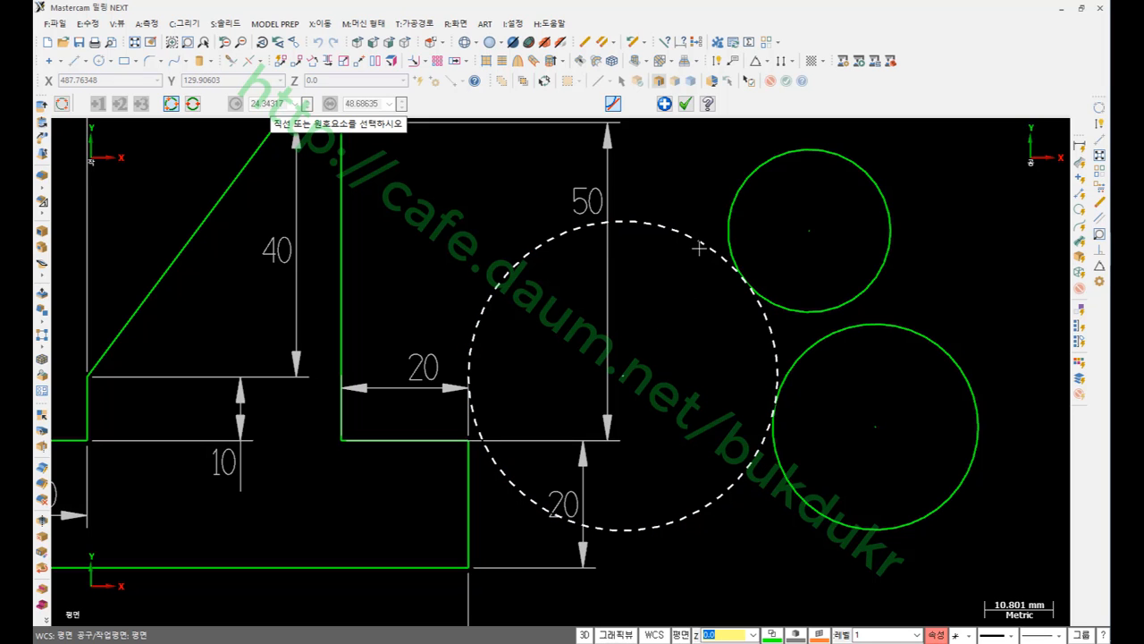
pyautogui.scroll(-2, 803, 447)
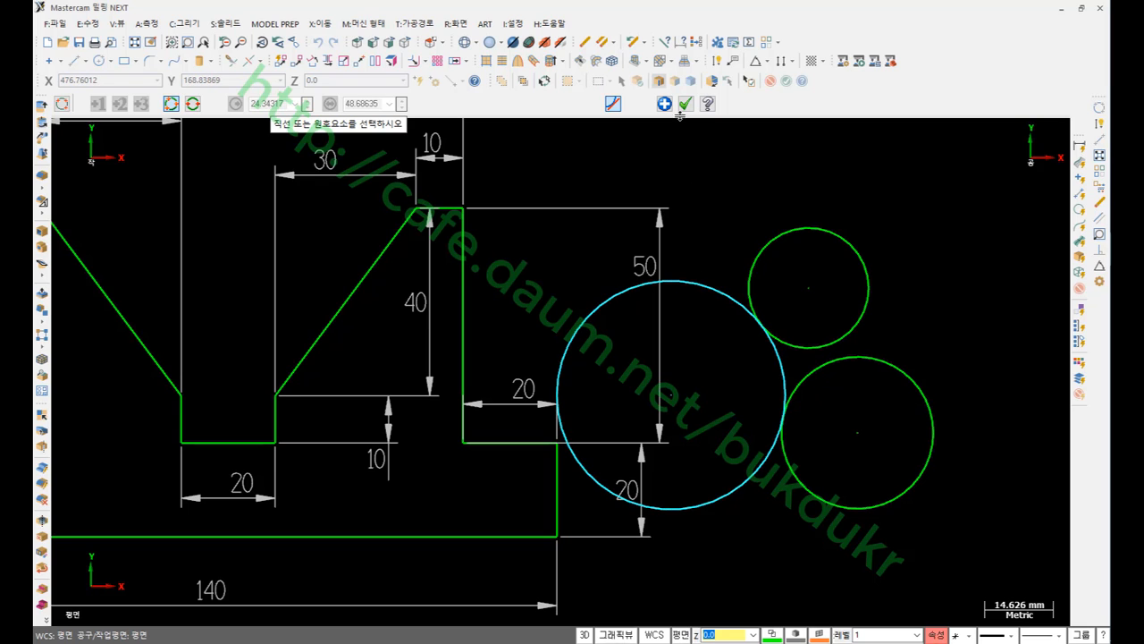
# Check the centre-point circle section in the PDF, and draw a centre-point circle about 51 mm in diameter to the upper right of the tangent circles.
pyautogui.hotkey('alt', 'Tab')
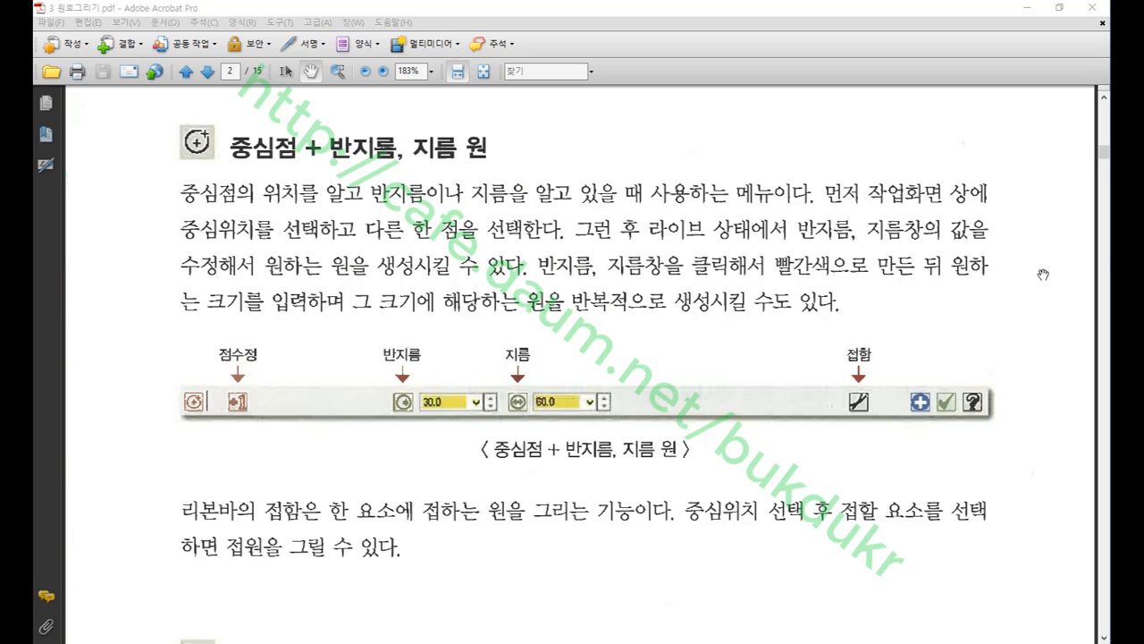
pyautogui.hotkey('alt', 'Tab')
pyautogui.scroll(-3, 460, 419)
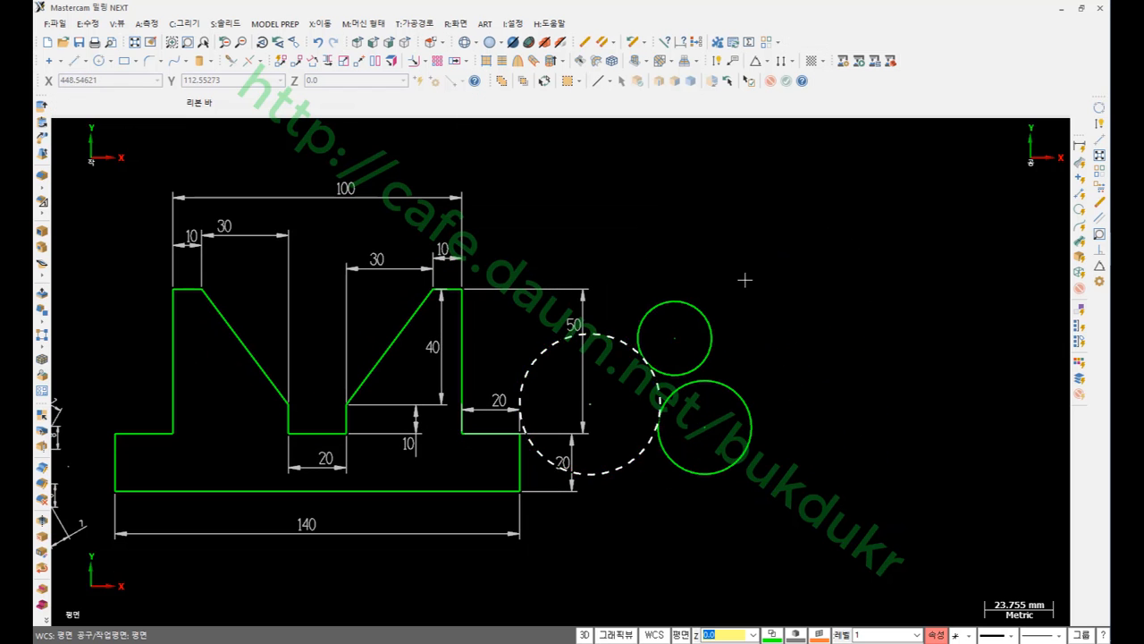
pyautogui.click(188, 23)
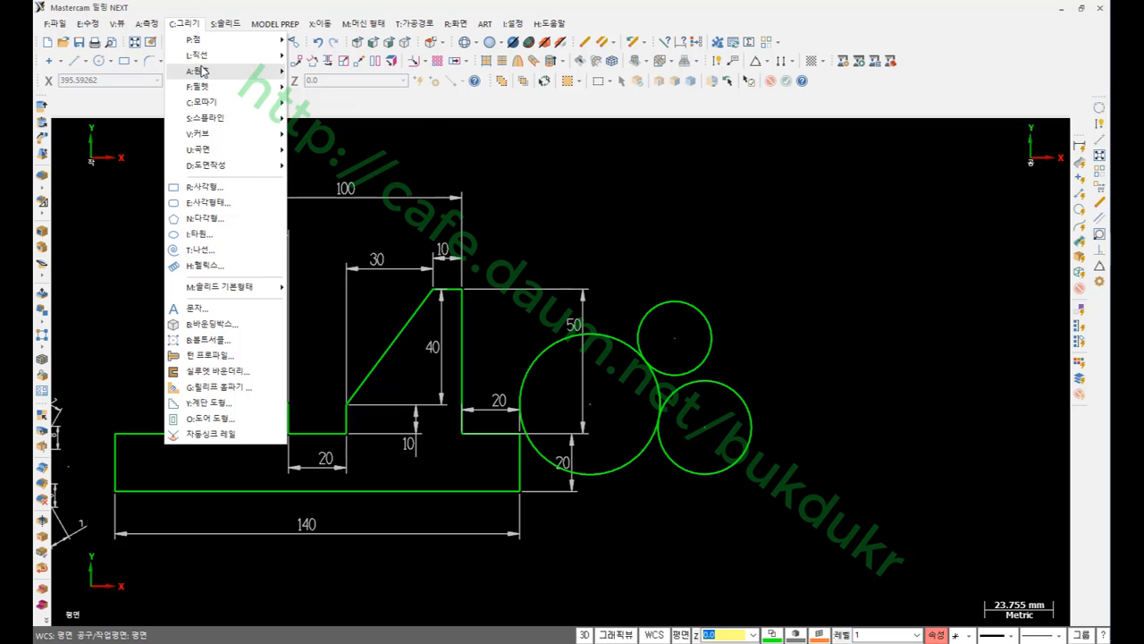
pyautogui.moveTo(213, 72)
pyautogui.click(341, 87)
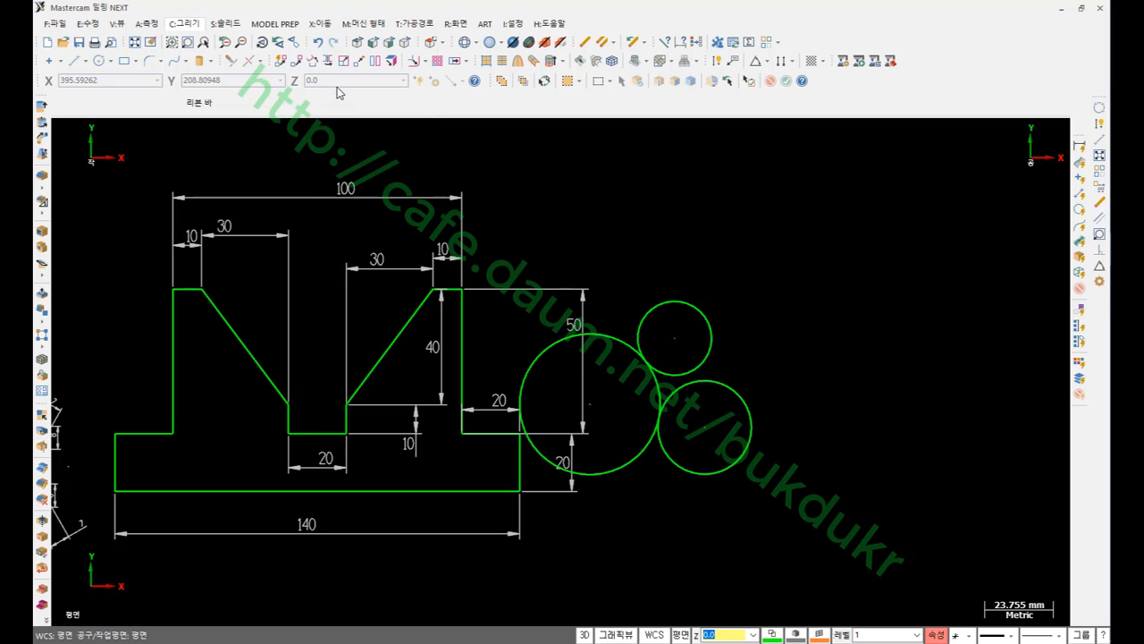
pyautogui.click(882, 258)
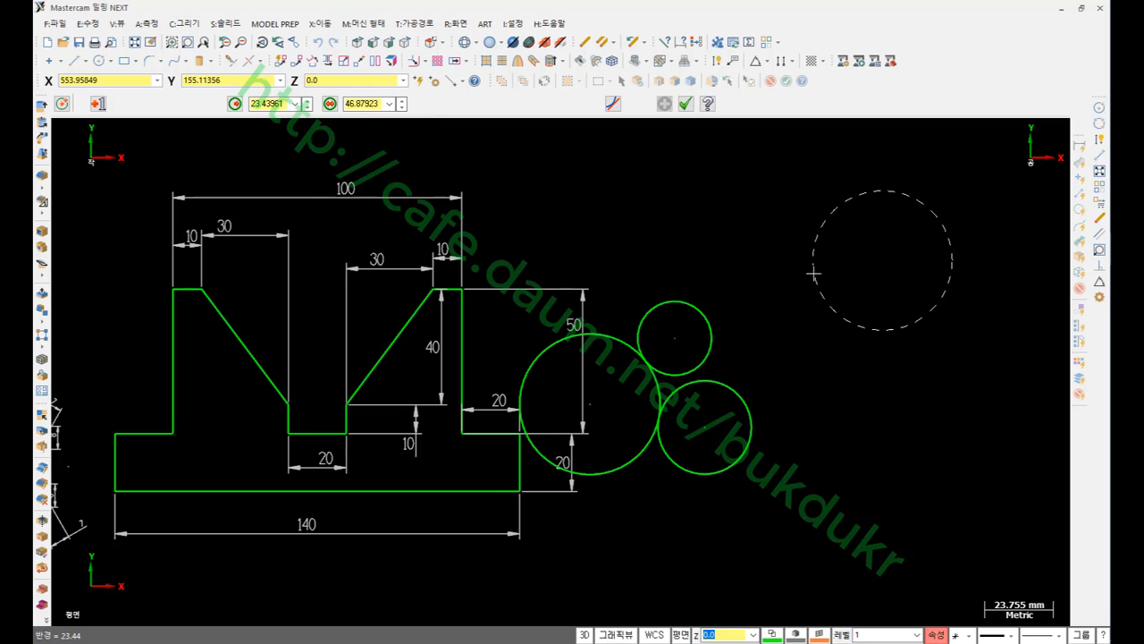
pyautogui.click(916, 329)
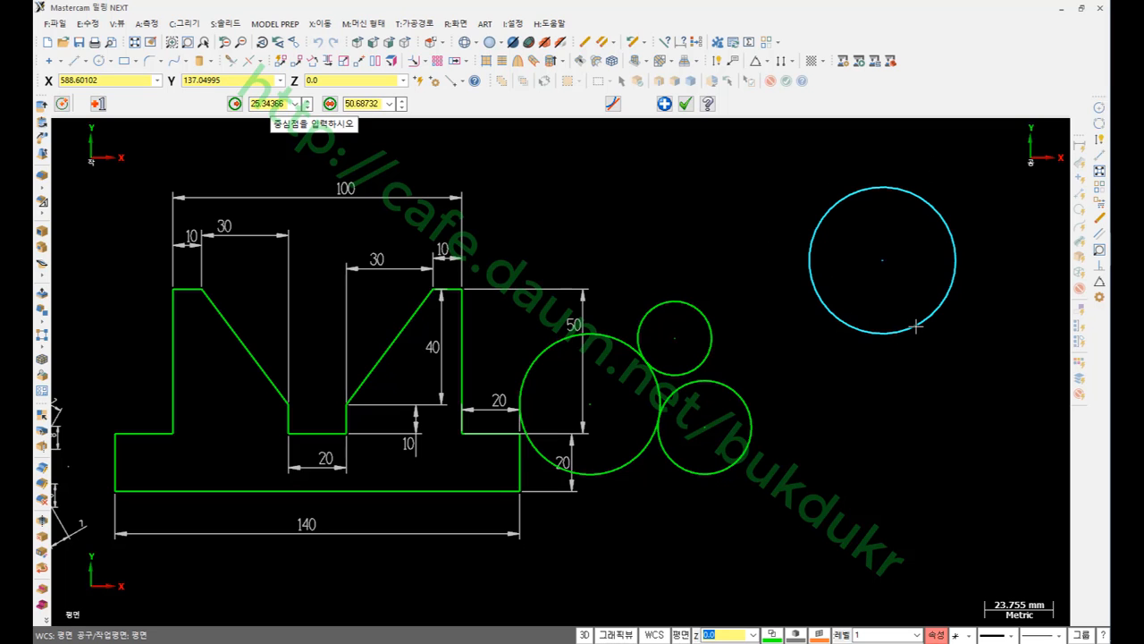
pyautogui.click(347, 104)
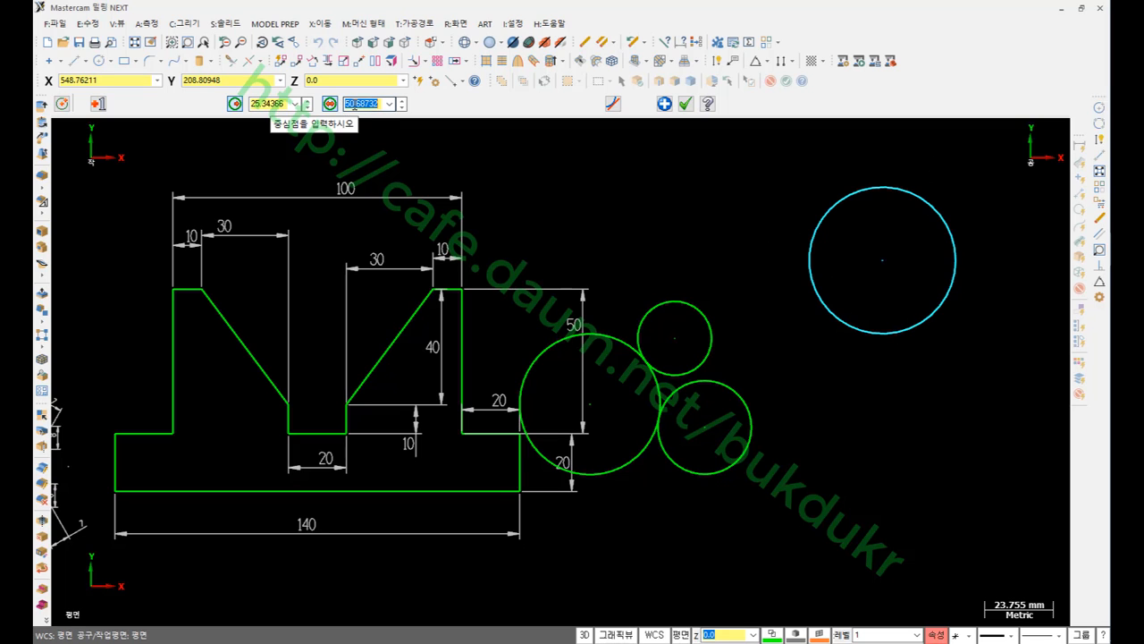
pyautogui.click(268, 104)
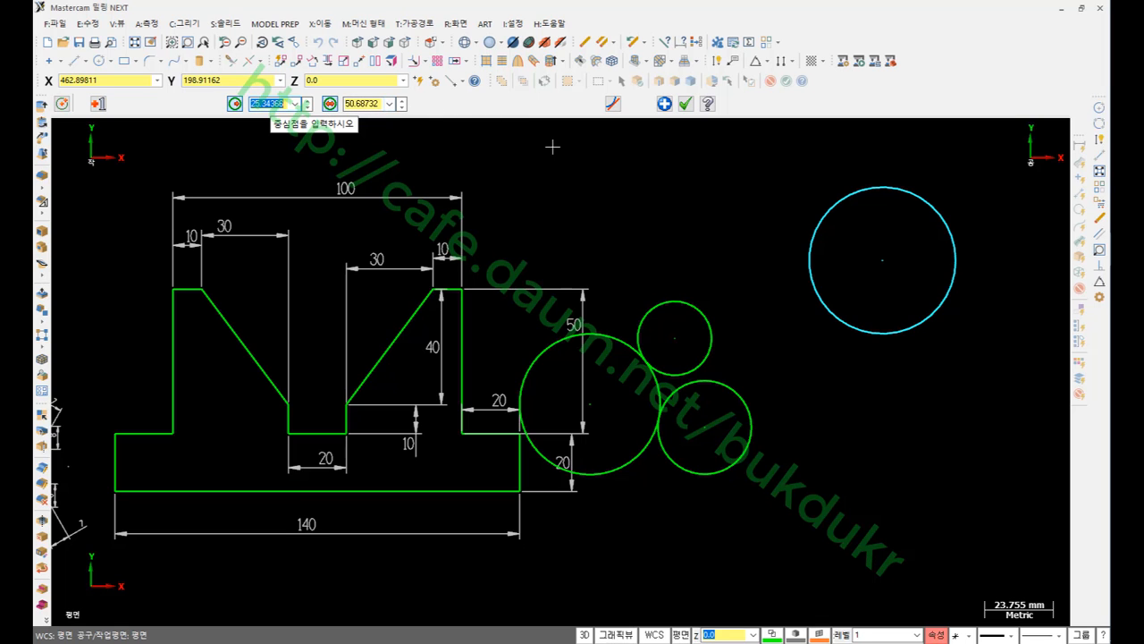
pyautogui.scroll(-1, 552, 146)
pyautogui.scroll(1, 553, 146)
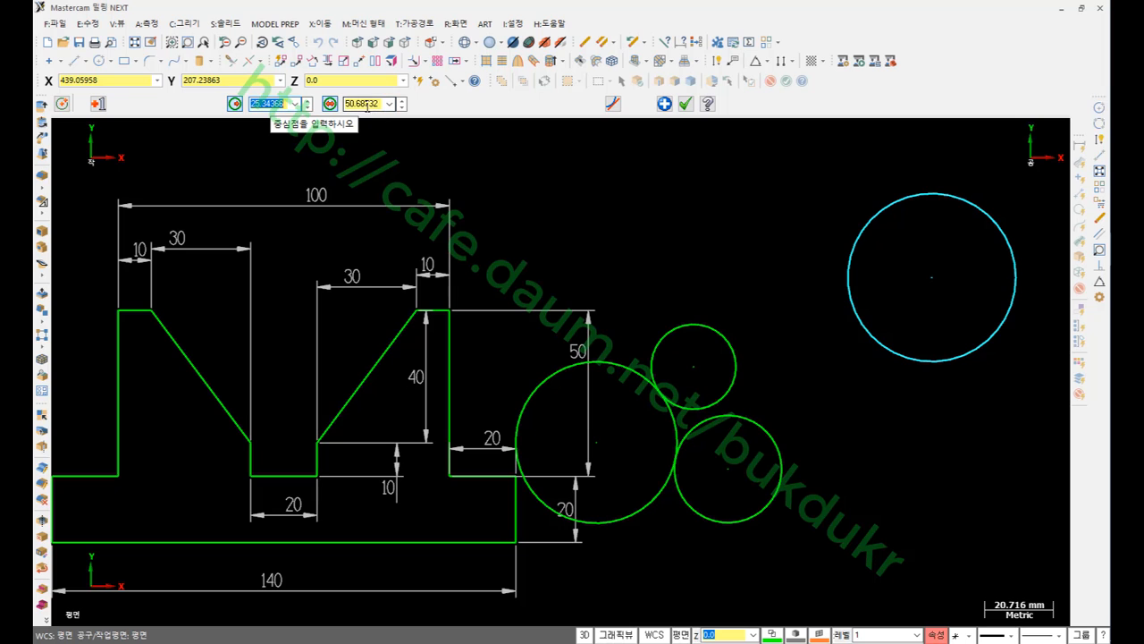
pyautogui.scroll(-1, 721, 243)
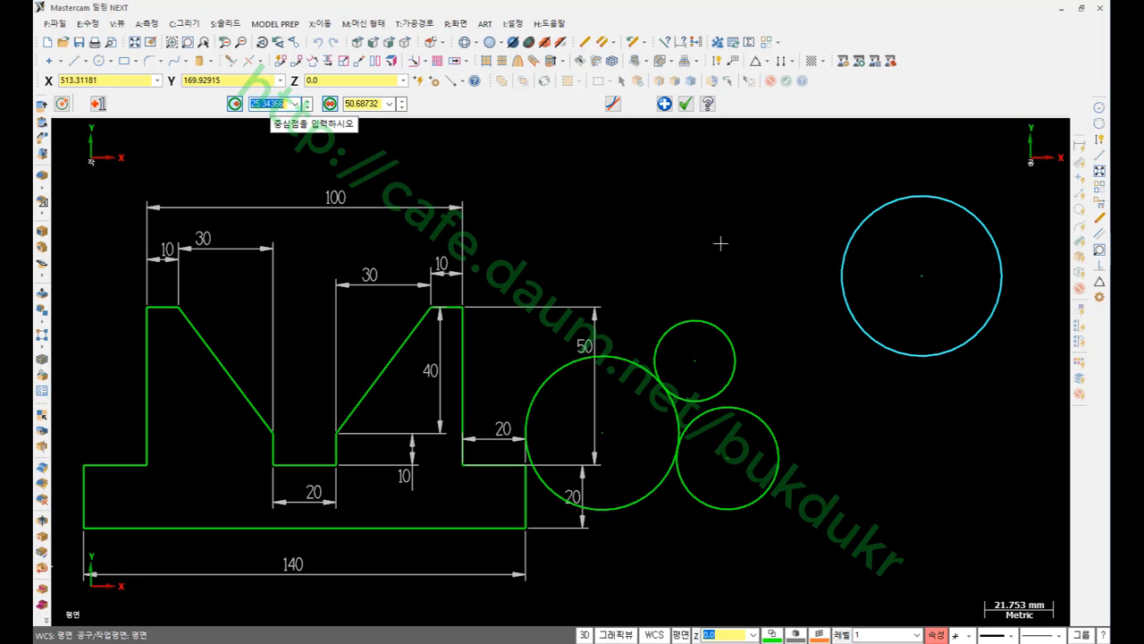
pyautogui.write('D')
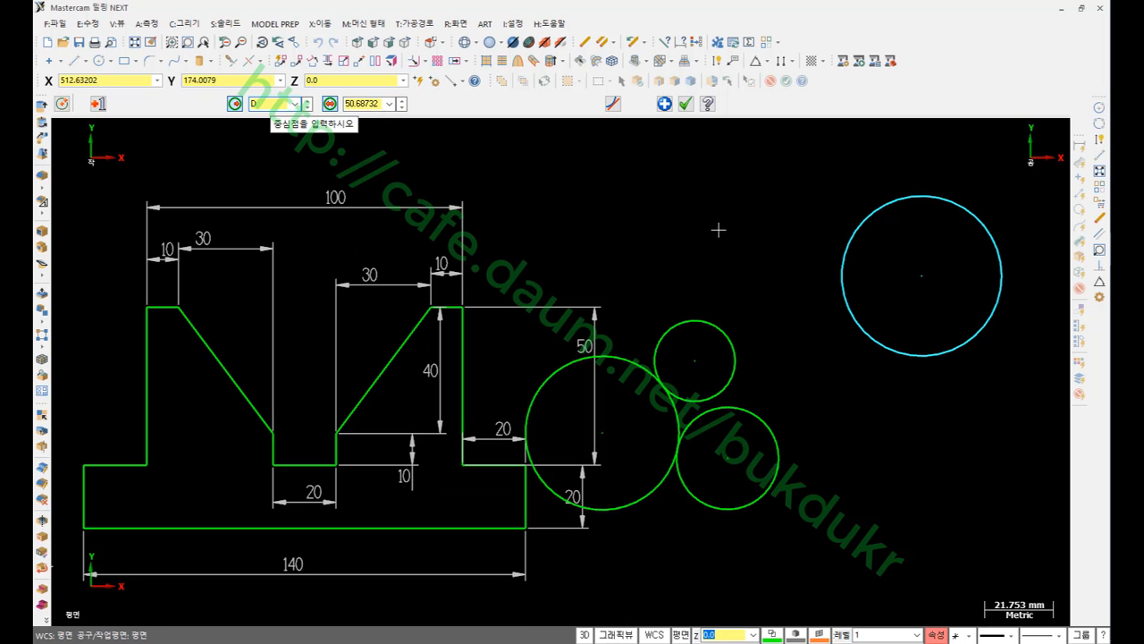
pyautogui.press('Return')
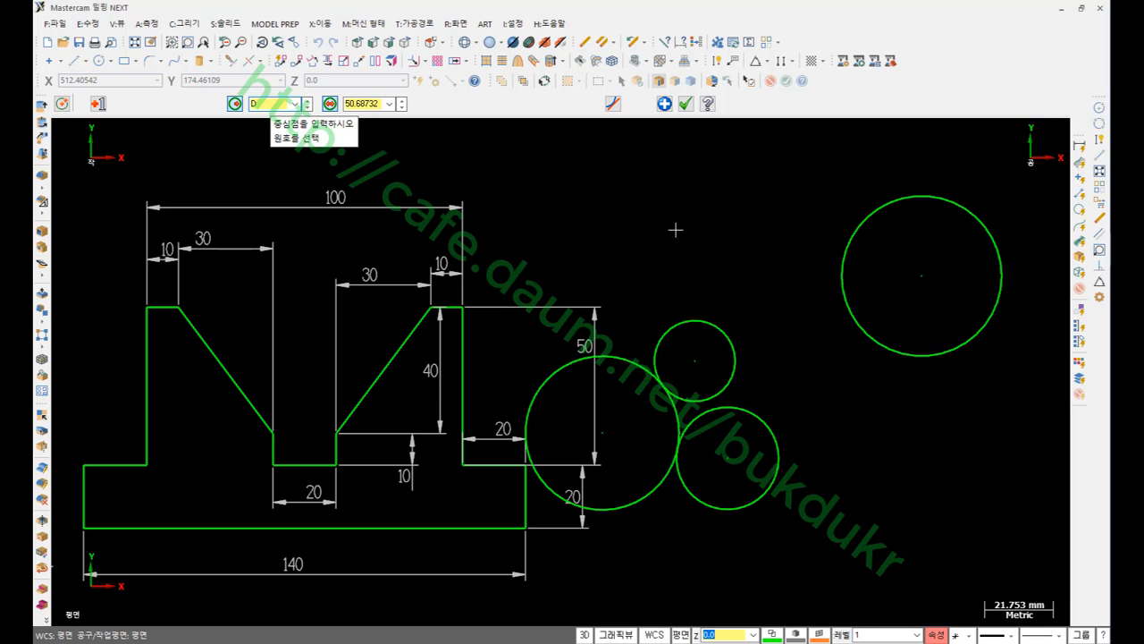
pyautogui.press('Escape')
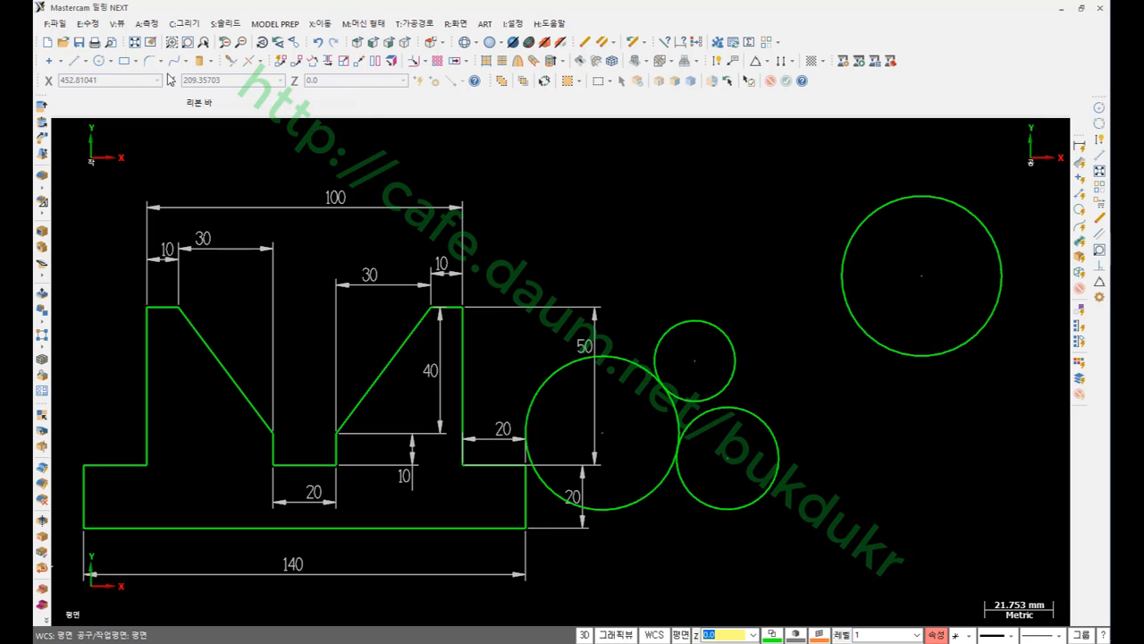
# Draw a centre-point circle above the three touching circles and set its diameter to 40 mm.
pyautogui.click(99, 61)
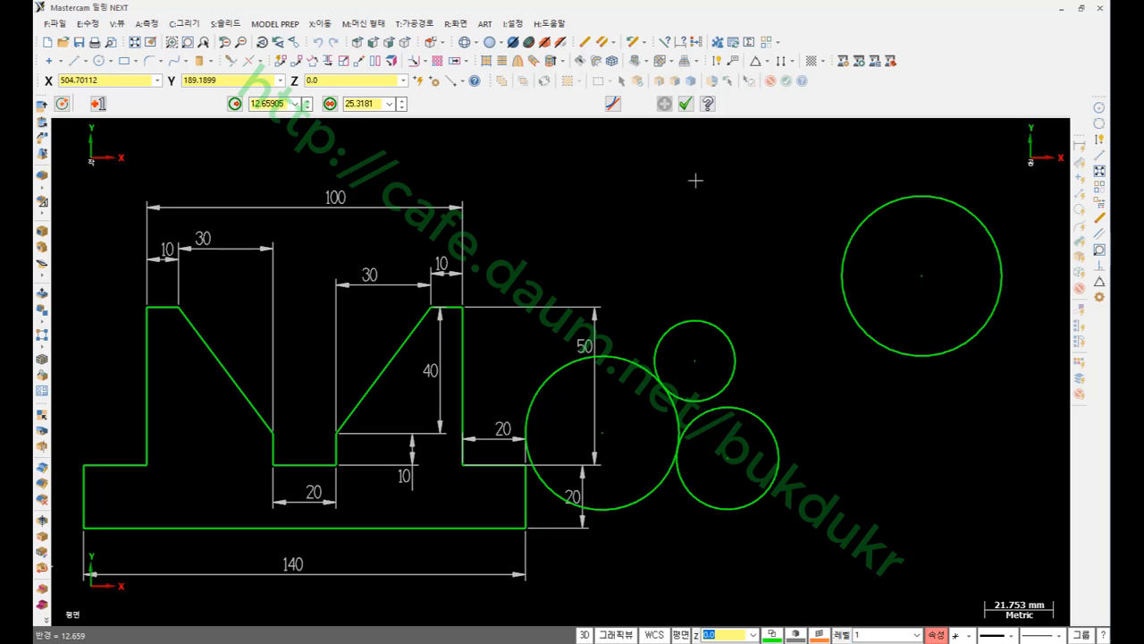
pyautogui.click(664, 210)
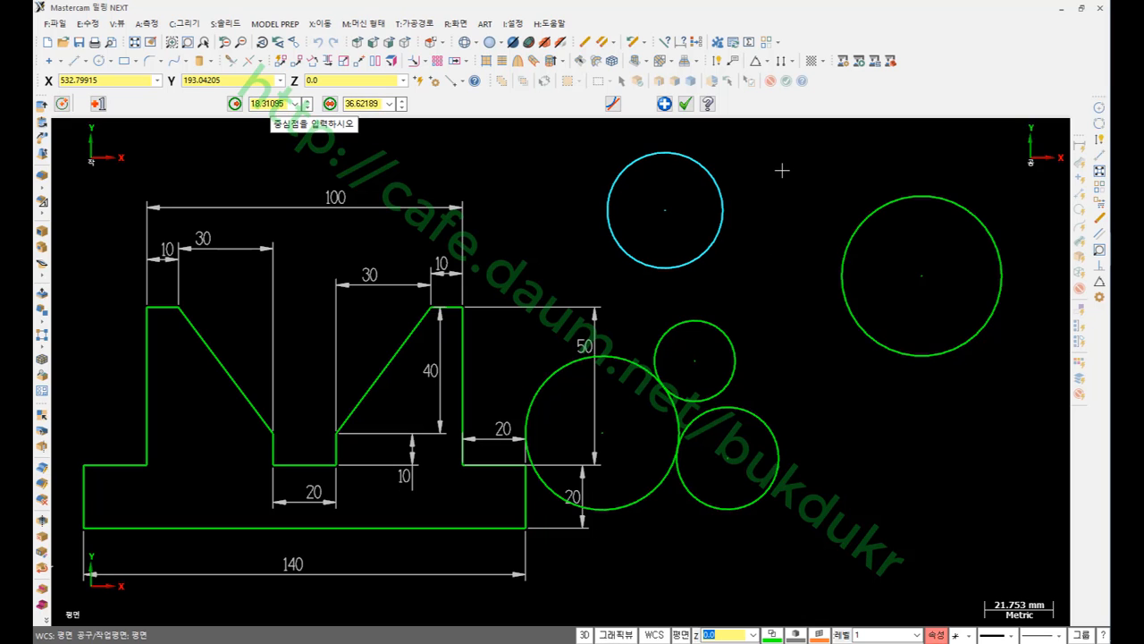
pyautogui.press('d')
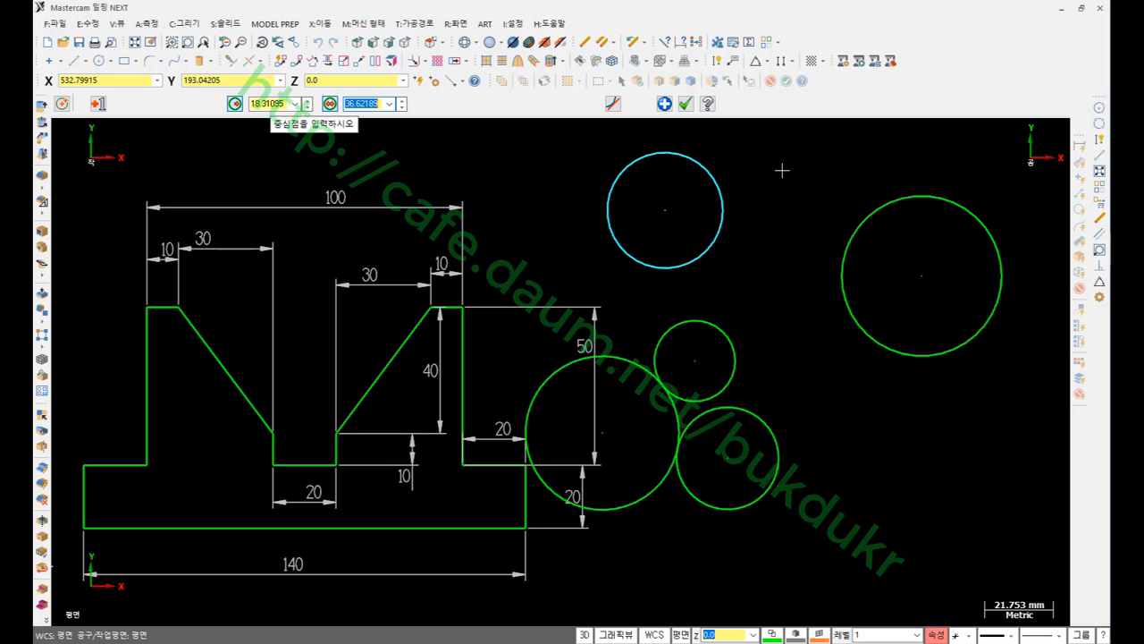
pyautogui.write('40')
pyautogui.press('Return')
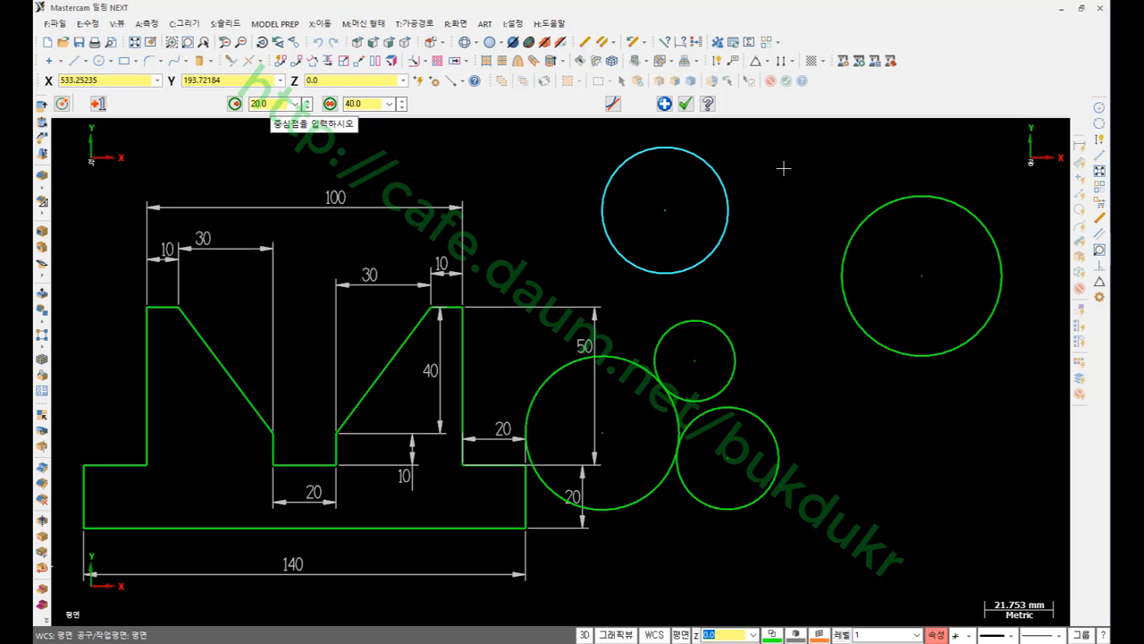
# Draw another centre-point circle to the right of the three touching circles and set its diameter to 50 mm.
pyautogui.click(829, 401)
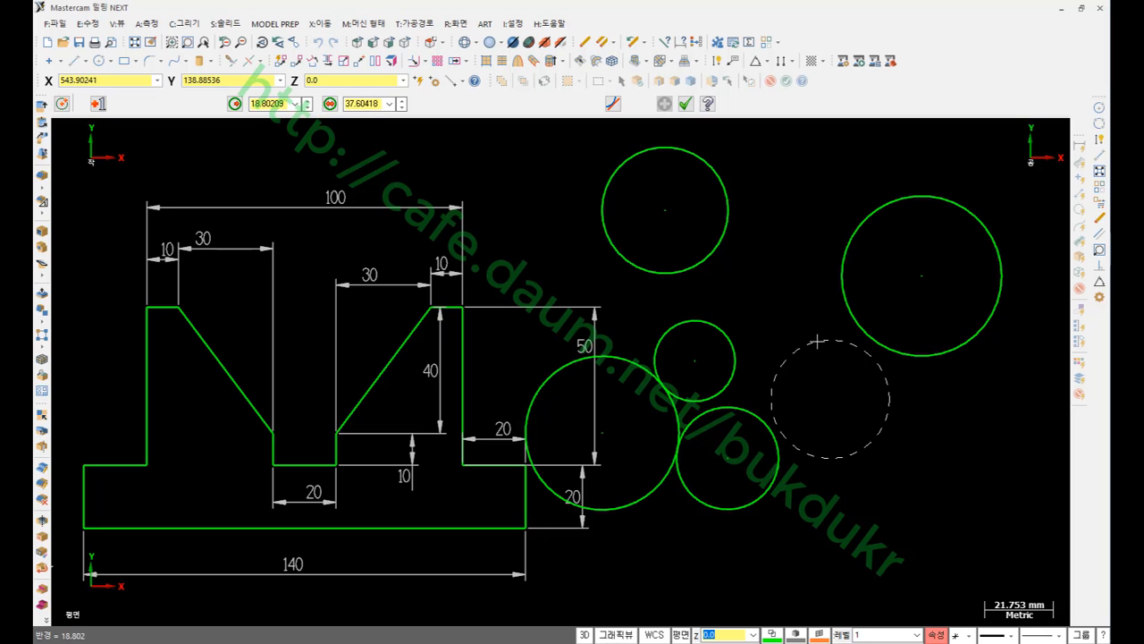
pyautogui.click(817, 341)
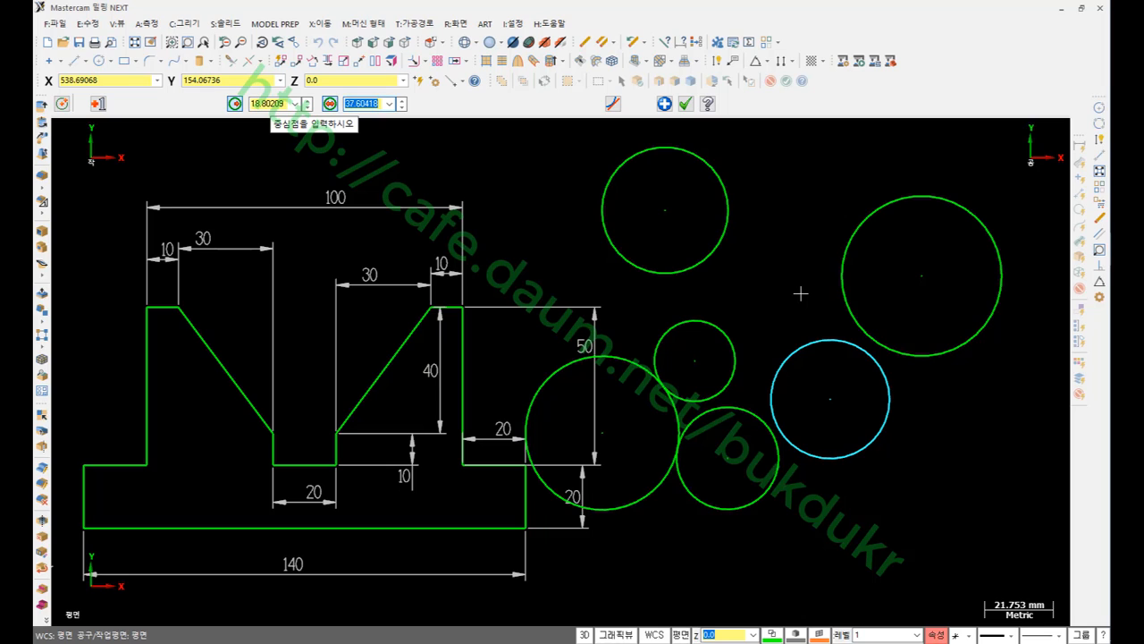
pyautogui.write('50')
pyautogui.press('Return')
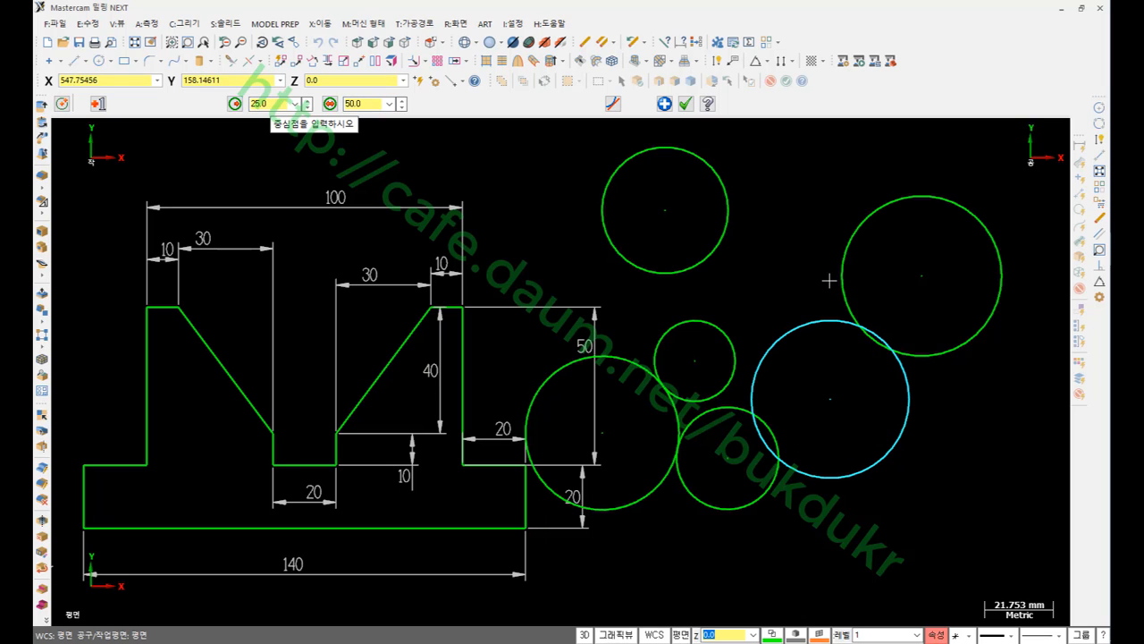
# Draw a centre-point circle about 44 mm in diameter between the two uppermost circles, tangent to the large upper-right circle.
pyautogui.scroll(-2, 602, 417)
pyautogui.scroll(2, 821, 211)
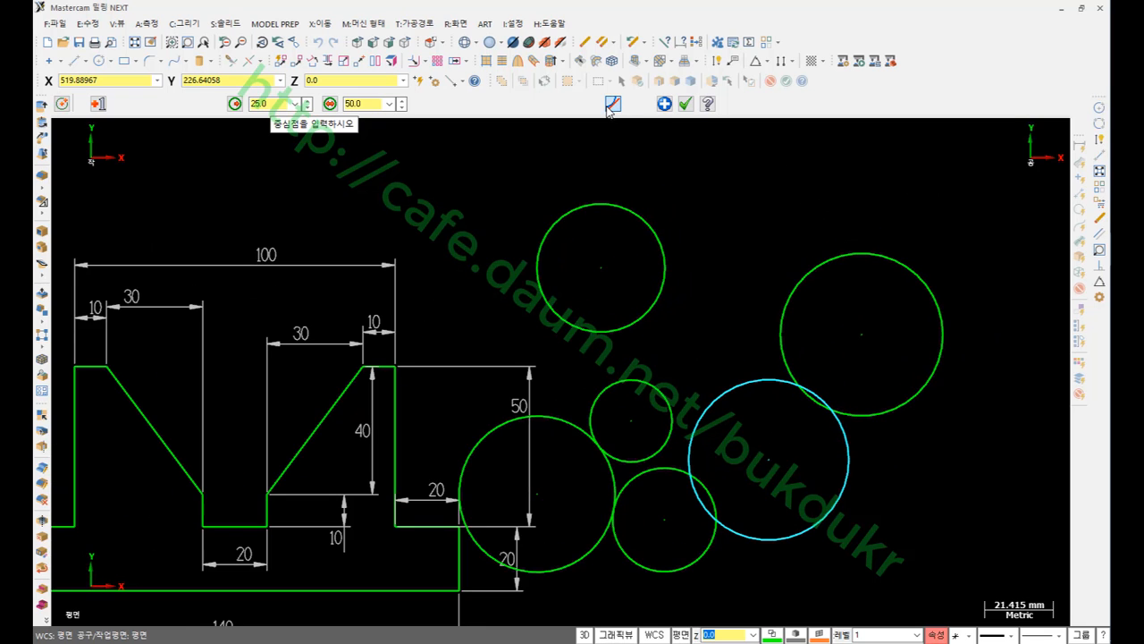
pyautogui.press('Return')
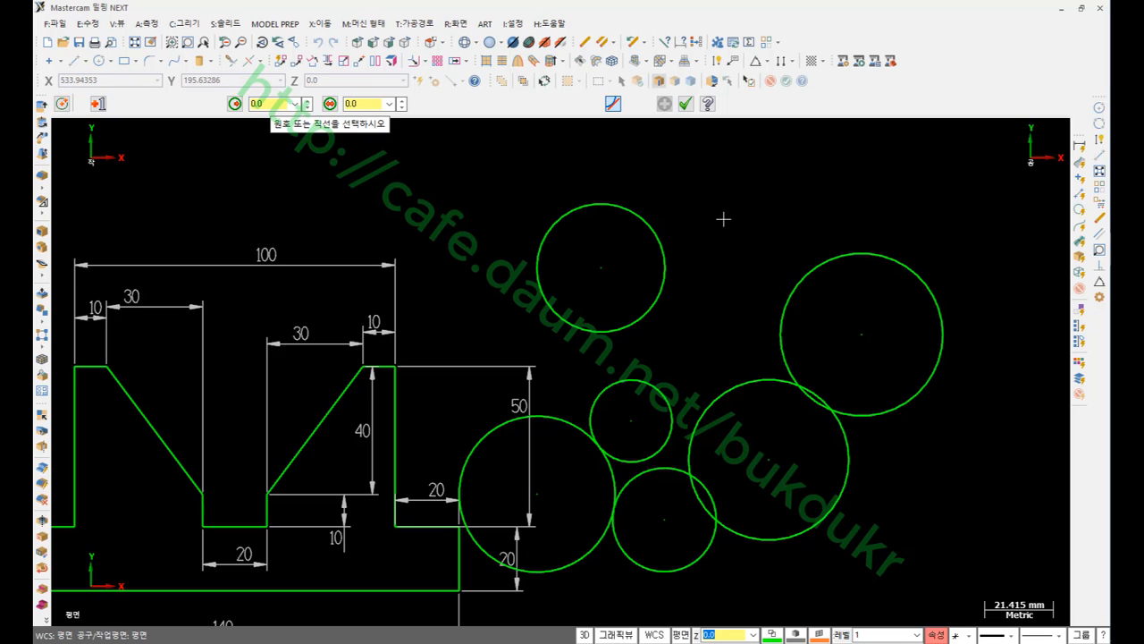
pyautogui.click(782, 292)
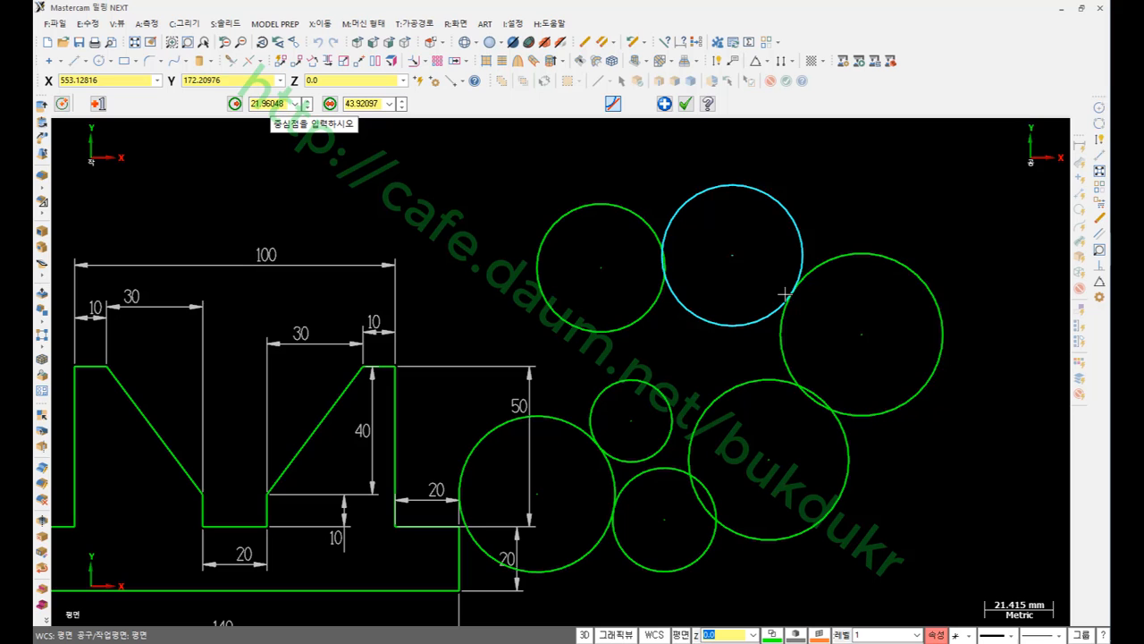
pyautogui.click(734, 256)
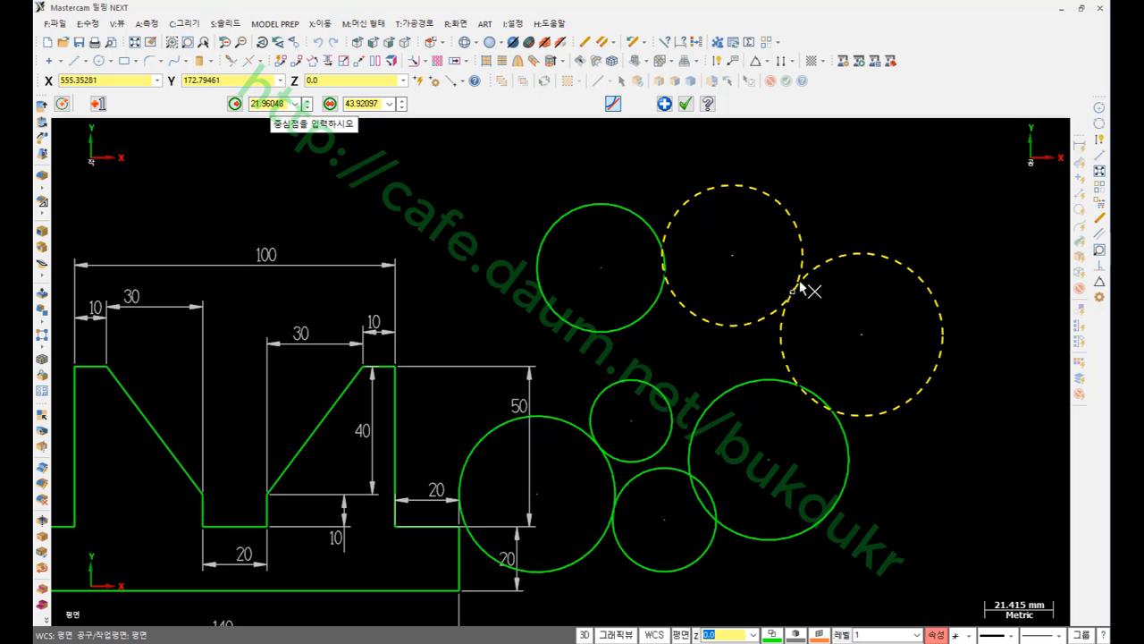
pyautogui.click(761, 266)
# Draw a centre-point circle about 39 mm in diameter centred in the profile's left upright, tangent to its sloping edge.
pyautogui.scroll(-2, 894, 378)
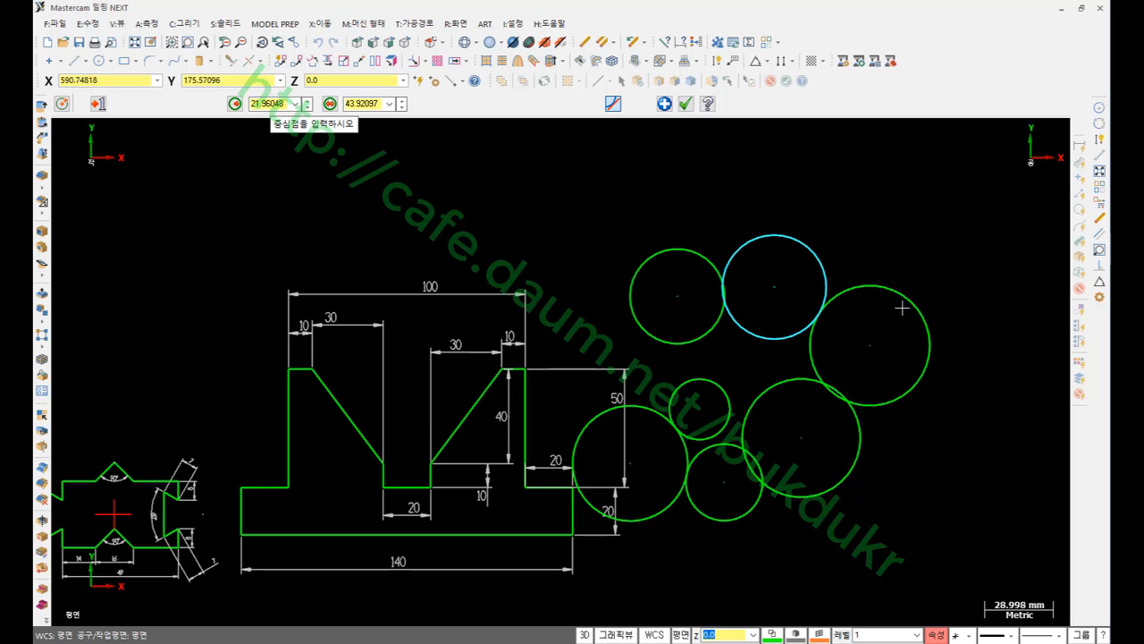
pyautogui.scroll(1, 652, 179)
pyautogui.scroll(1, 793, 195)
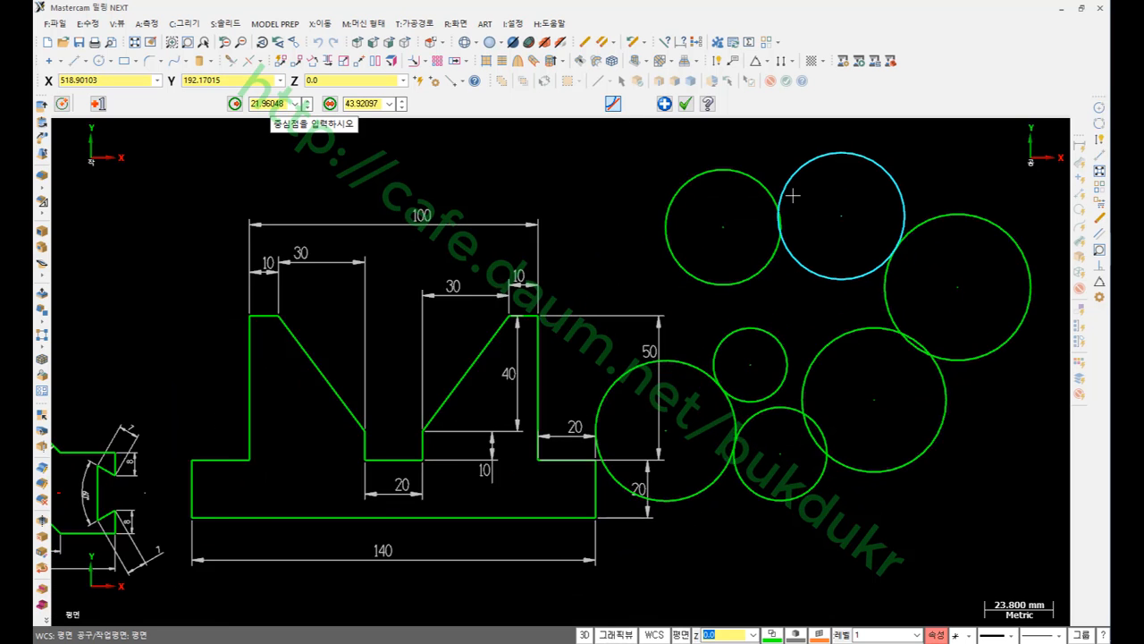
pyautogui.scroll(-1, 793, 195)
pyautogui.scroll(2, 386, 448)
pyautogui.click(339, 380)
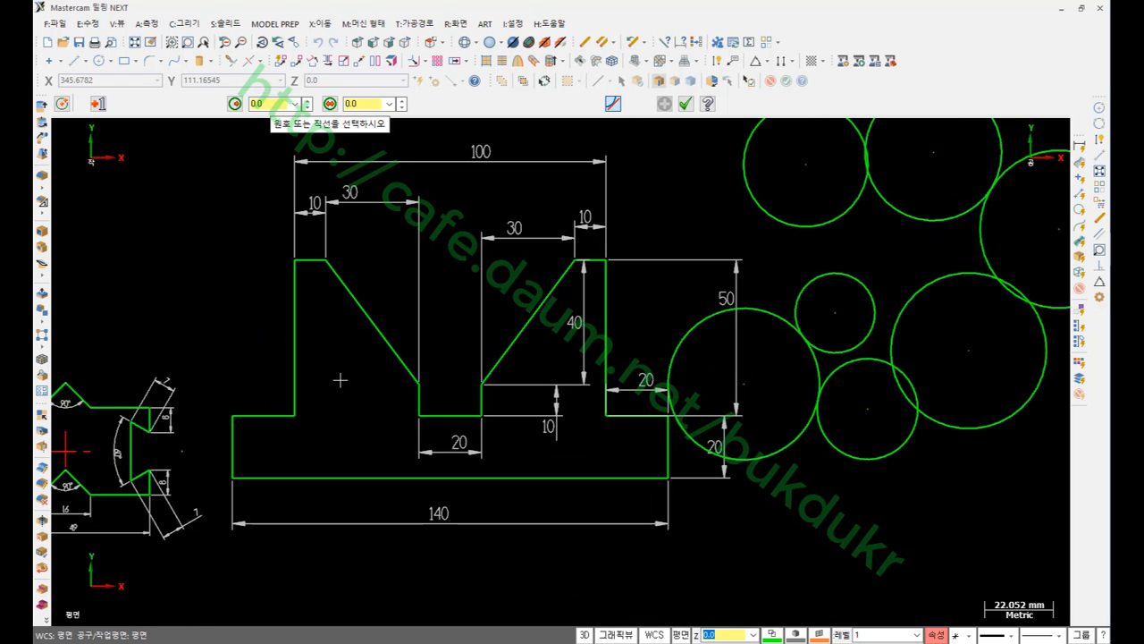
pyautogui.click(387, 357)
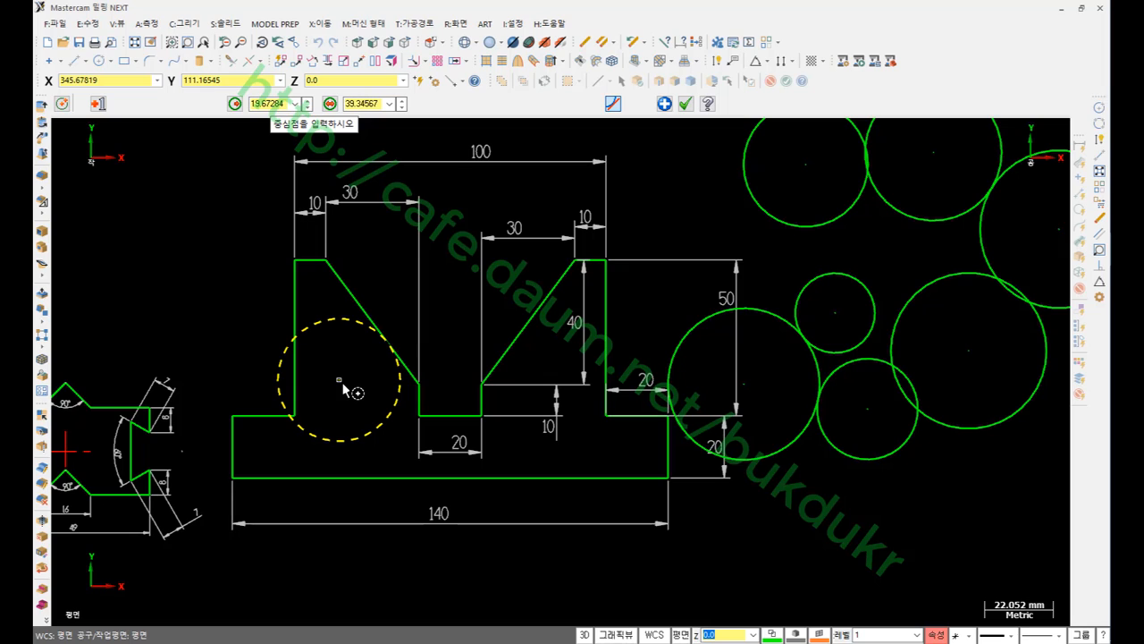
pyautogui.click(342, 381)
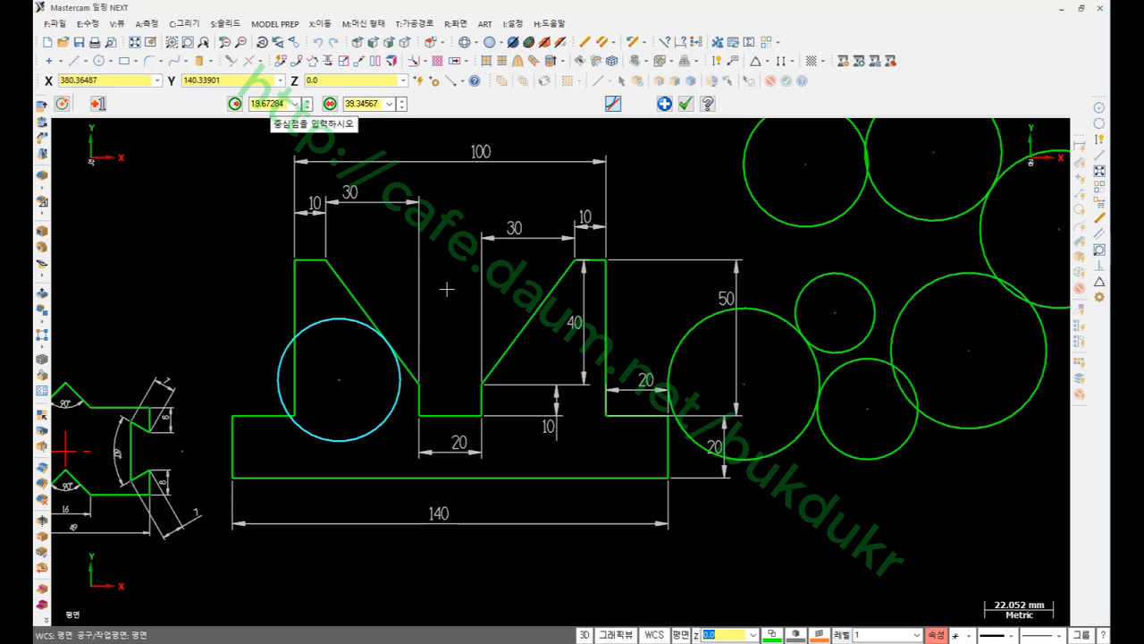
# Draw circles tangent to the V-notch slope (radius about 27.2 mm), the circle beside the part, and the upper circle (radius about 23.5 mm).
pyautogui.press('Return')
pyautogui.click(514, 323)
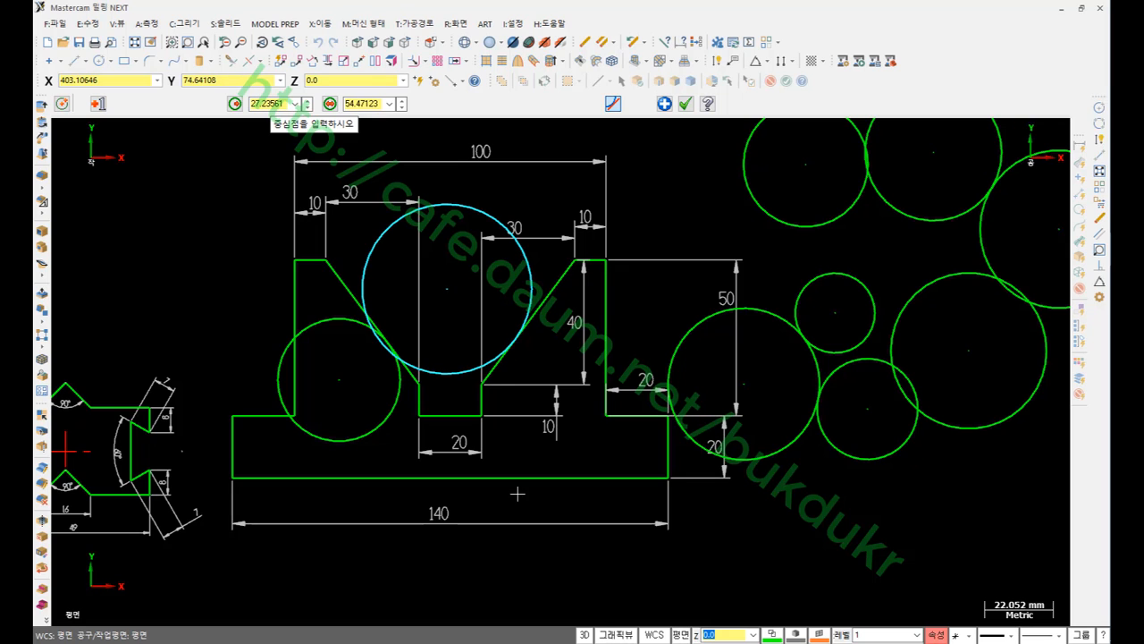
pyautogui.press('Return')
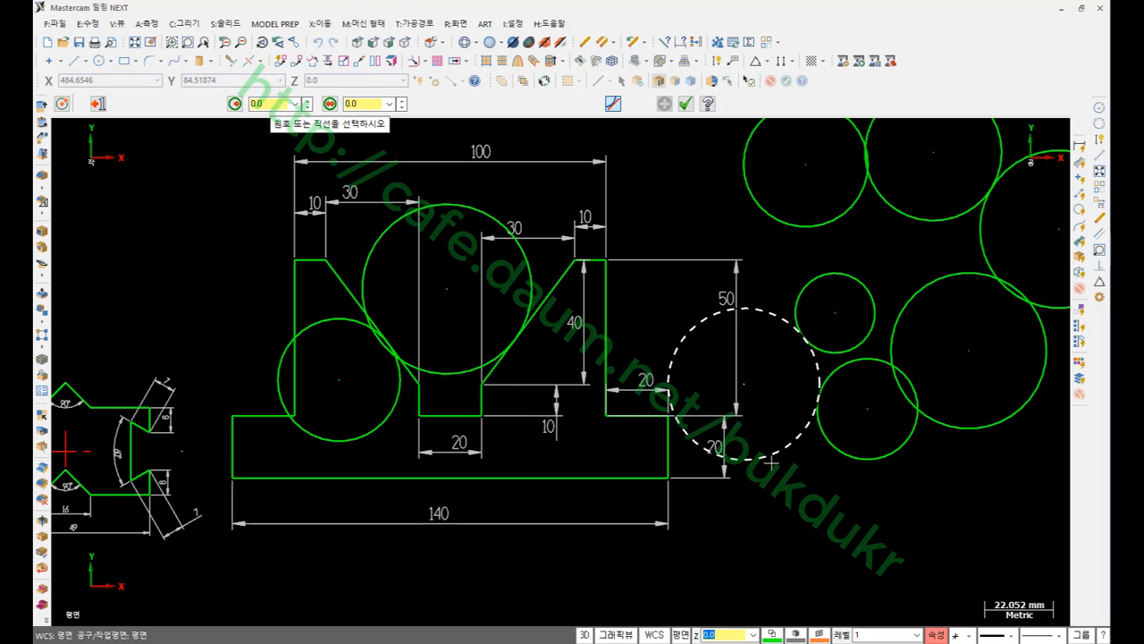
pyautogui.click(772, 457)
pyautogui.press('Return')
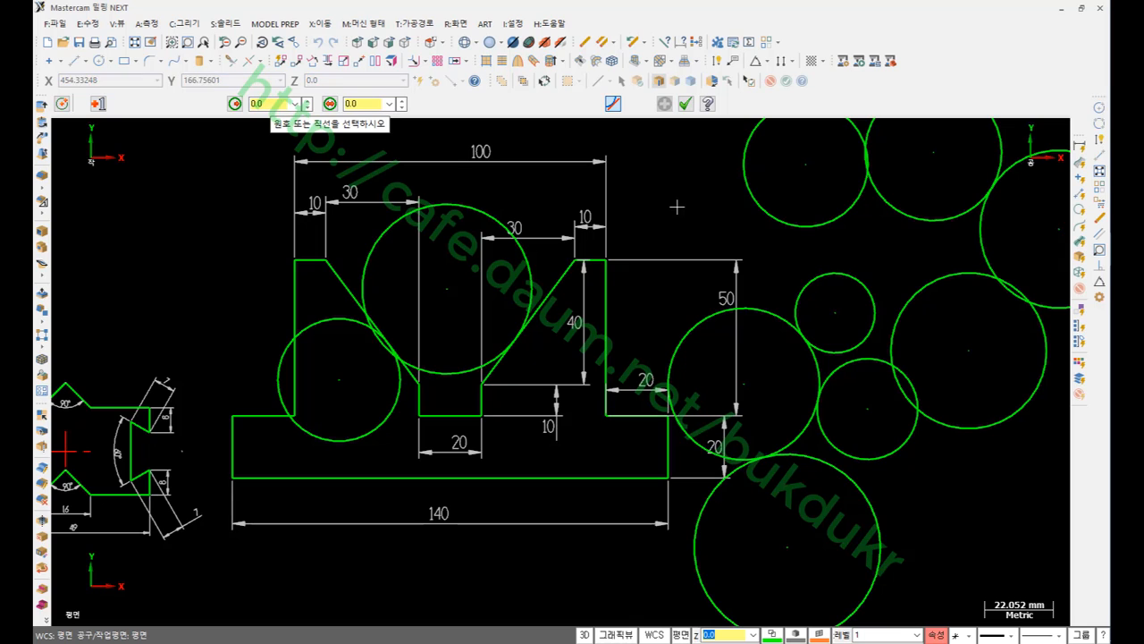
pyautogui.click(741, 195)
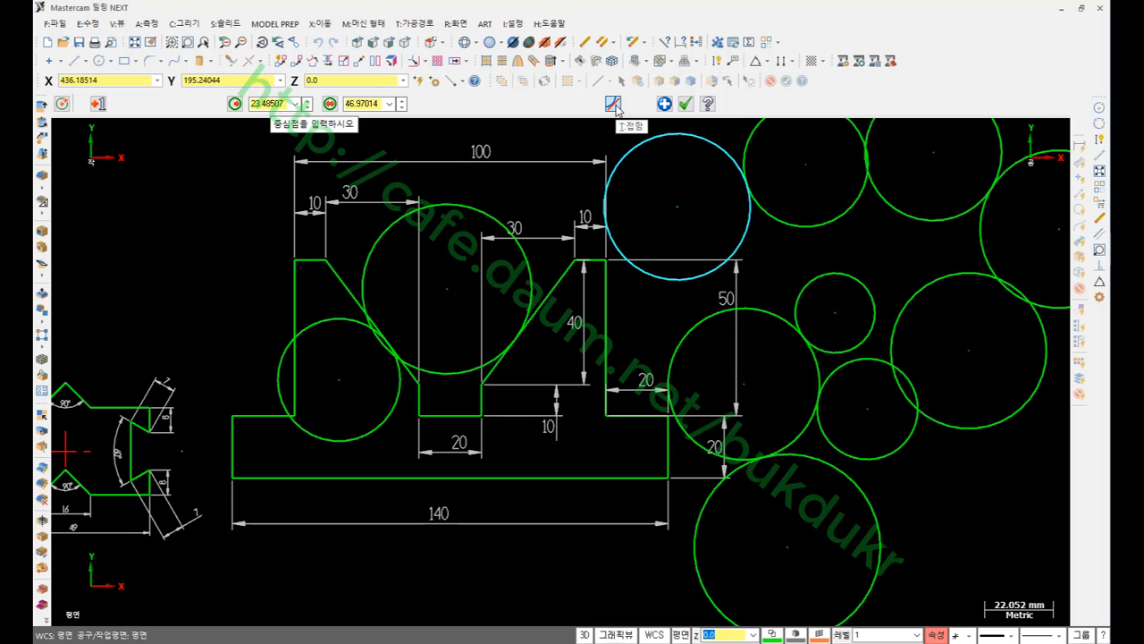
pyautogui.click(687, 108)
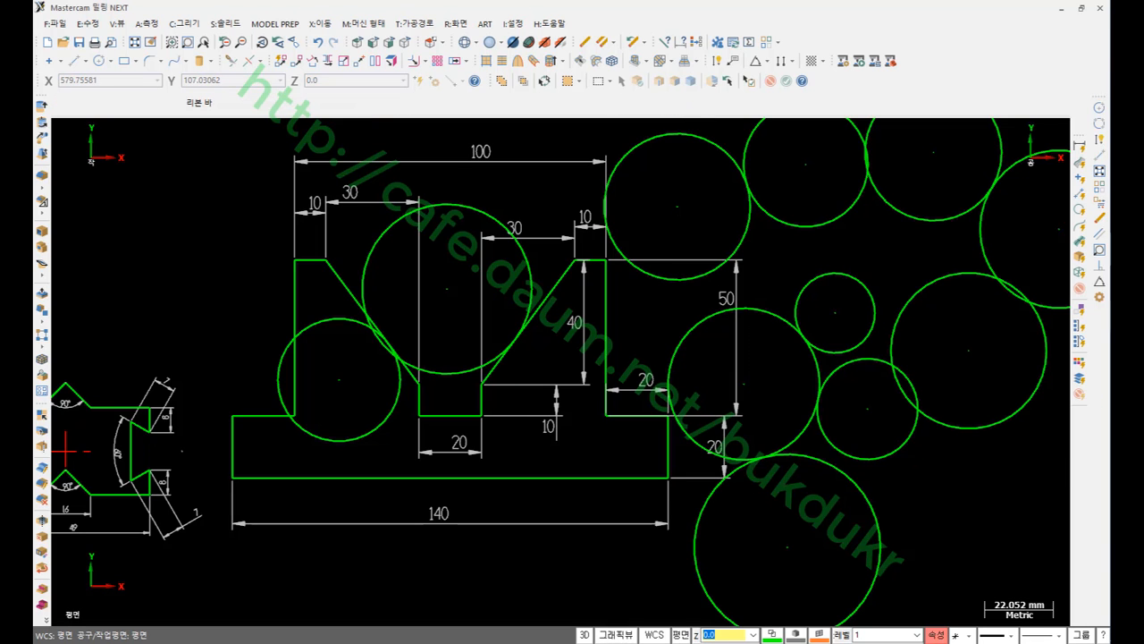
# Switch to the PDF "3 원호그리기.pdf" and read the "점 + 각도, 스케치" arc section through to its diagram.
pyautogui.hotkey('alt', 'Tab')
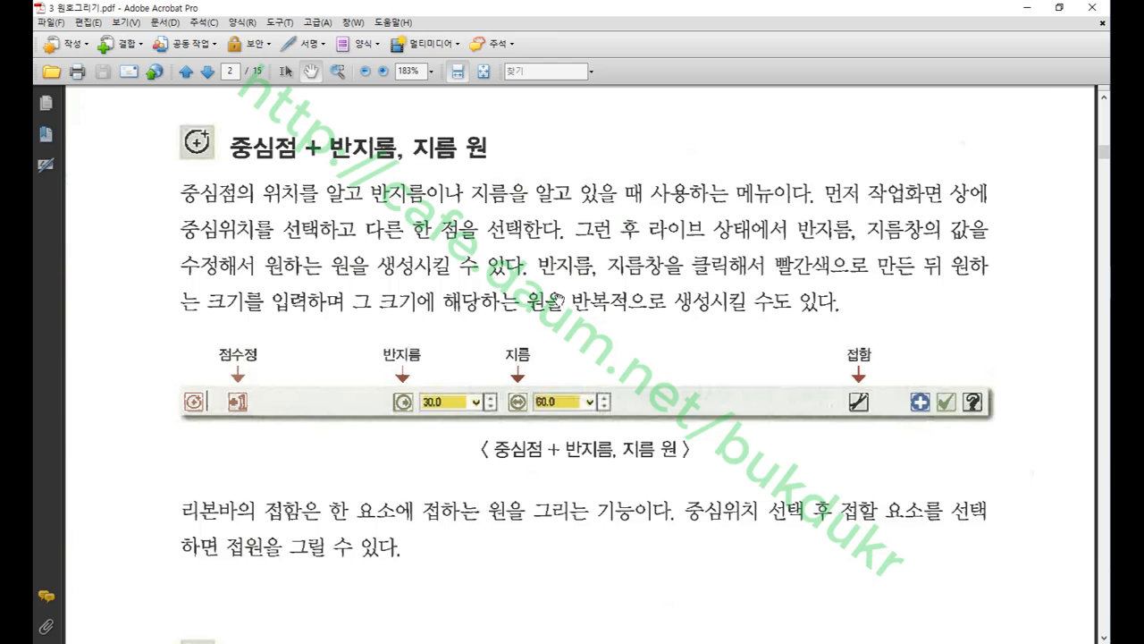
pyautogui.scroll(-5, 558, 299)
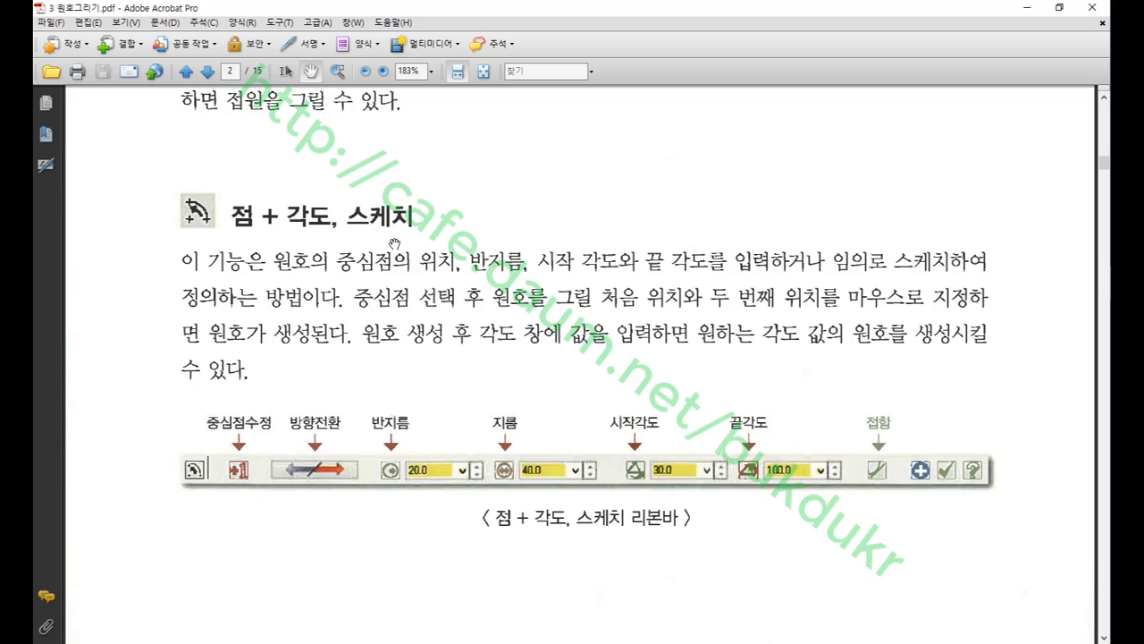
pyautogui.scroll(-10, 599, 293)
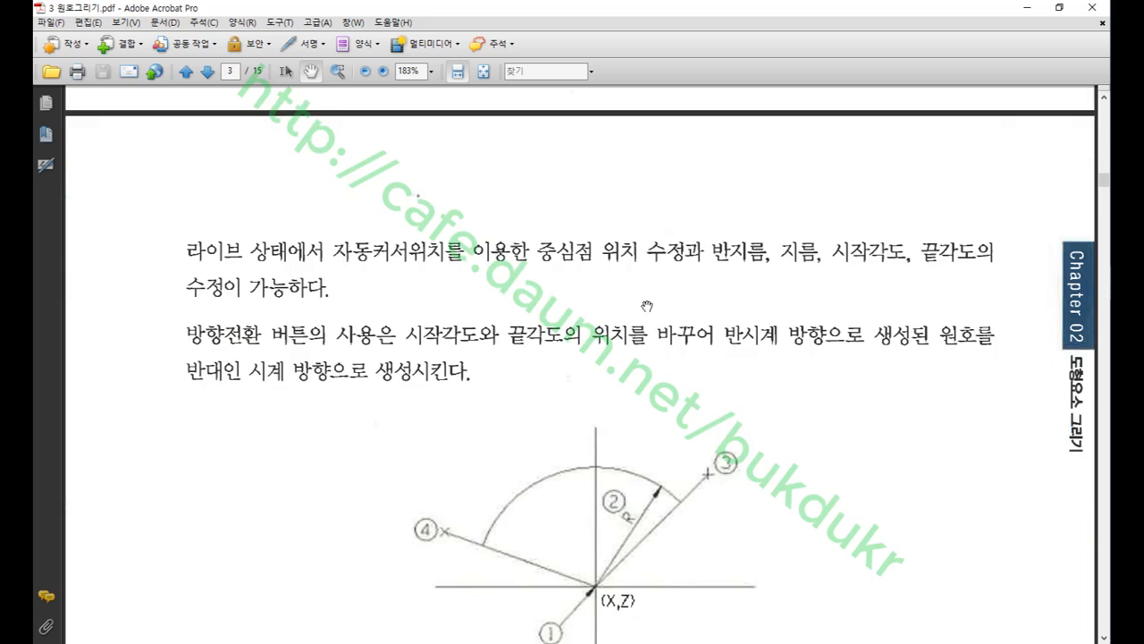
pyautogui.scroll(-2, 646, 306)
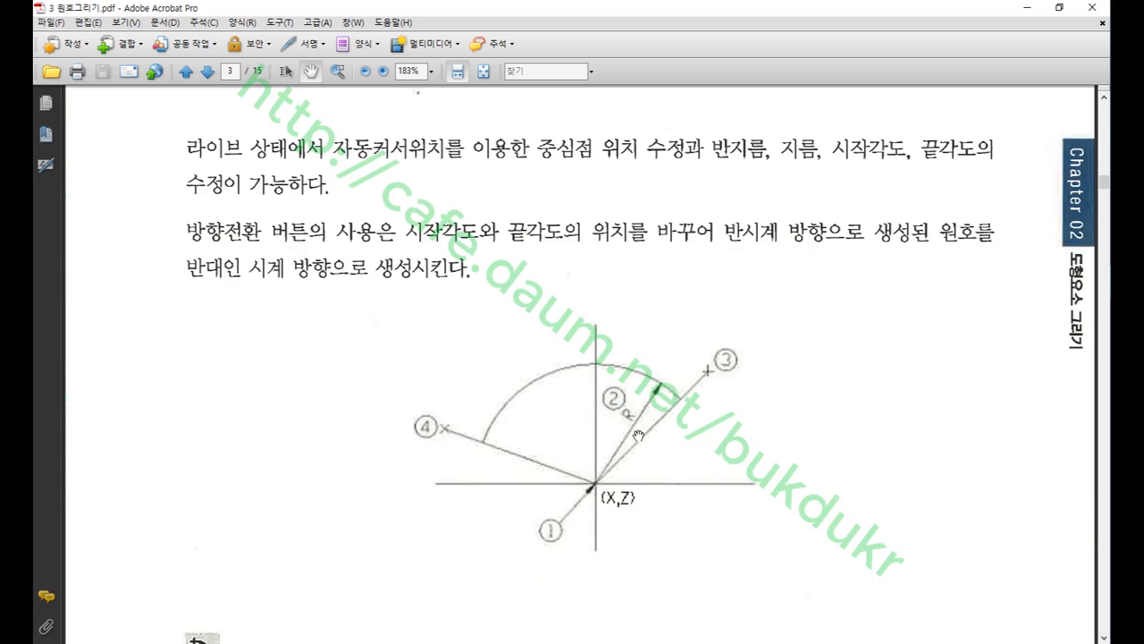
# Mark the centre point and circle labels 1 to 4 on the arc diagram in red, and clear the annotations.
pyautogui.hotkey('ctrl', '2')
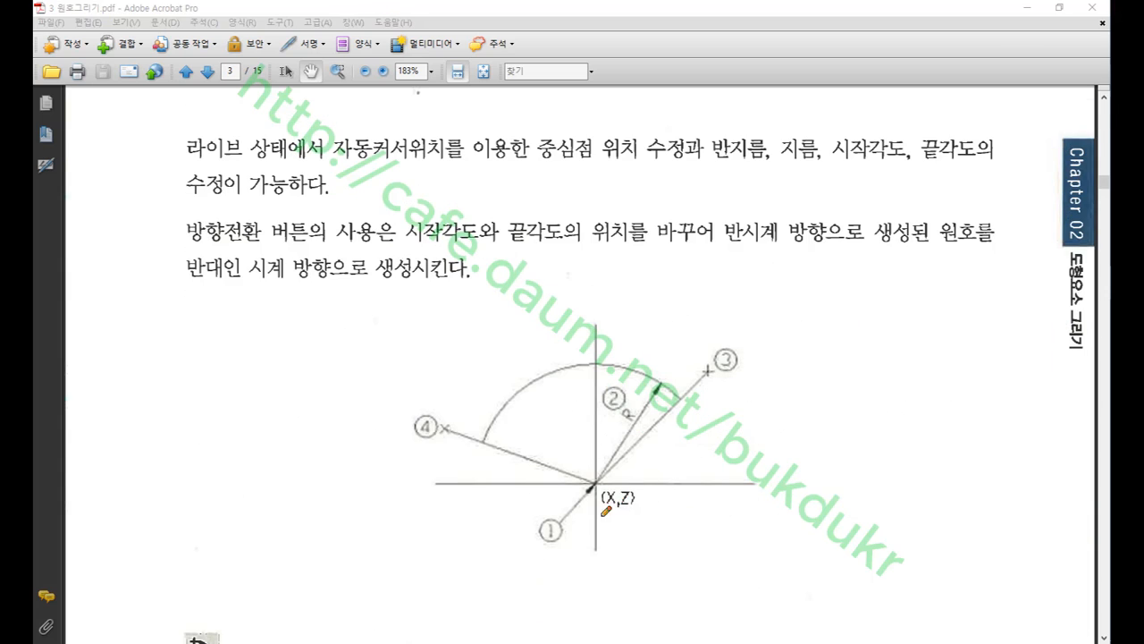
pyautogui.moveTo(558, 551)
pyautogui.mouseDown()
pyautogui.moveTo(541, 501)
pyautogui.moveTo(577, 526)
pyautogui.moveTo(561, 551)
pyautogui.mouseUp()
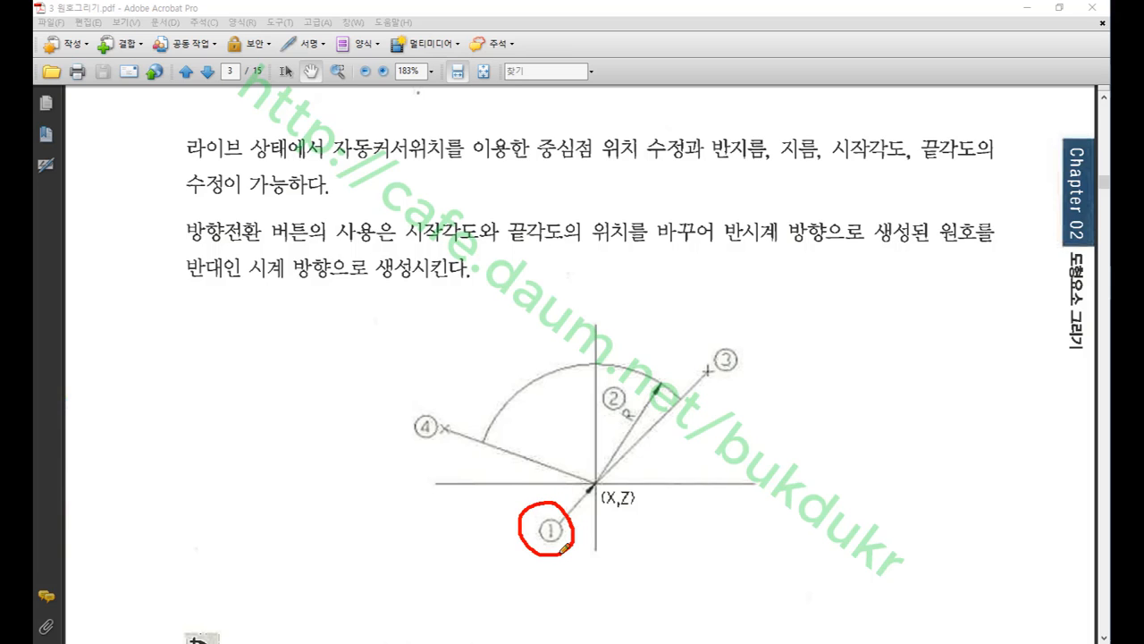
pyautogui.moveTo(592, 477); pyautogui.dragTo(598, 483)
pyautogui.moveTo(635, 436)
pyautogui.mouseDown()
pyautogui.moveTo(600, 416)
pyautogui.moveTo(620, 376)
pyautogui.moveTo(645, 412)
pyautogui.moveTo(638, 432)
pyautogui.mouseUp()
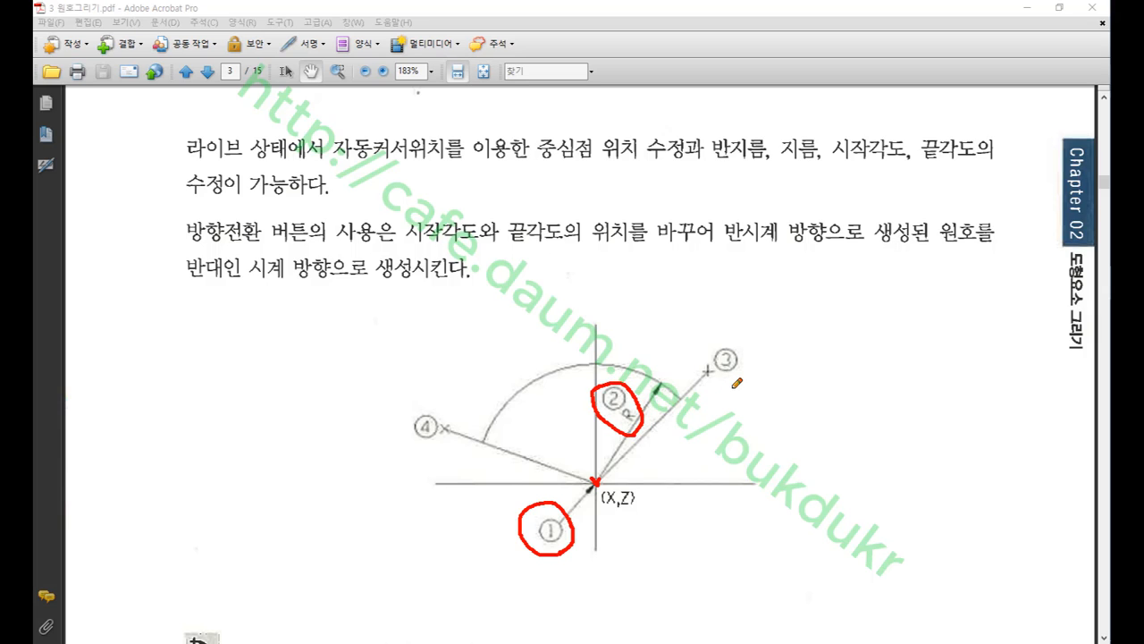
pyautogui.moveTo(734, 379)
pyautogui.mouseDown()
pyautogui.moveTo(698, 374)
pyautogui.moveTo(705, 340)
pyautogui.moveTo(739, 337)
pyautogui.moveTo(747, 363)
pyautogui.moveTo(736, 381)
pyautogui.mouseUp()
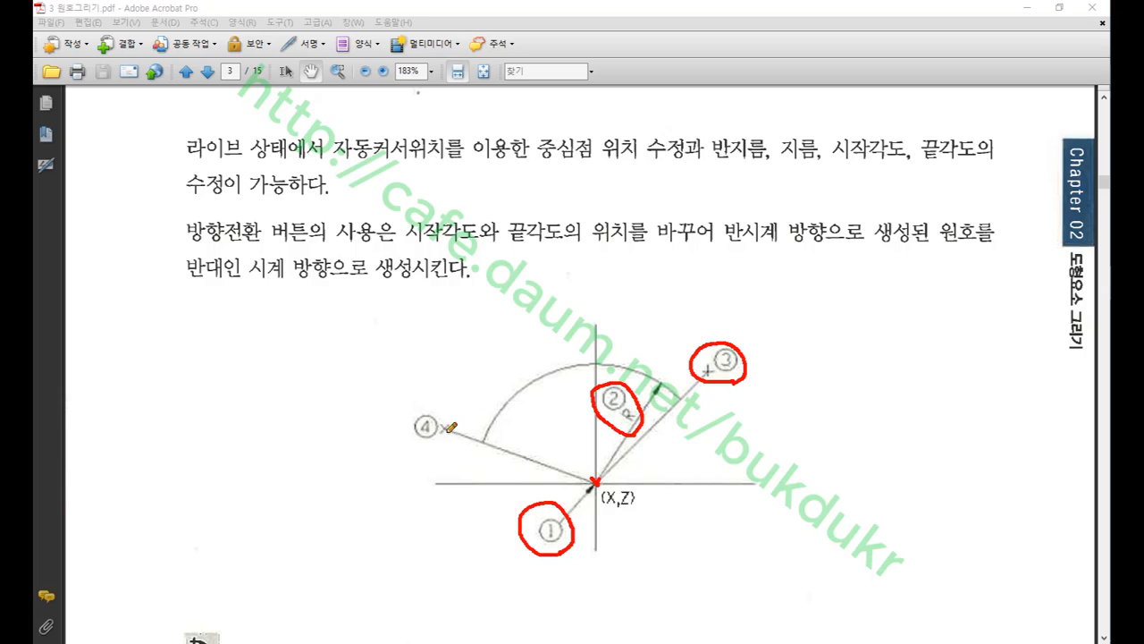
pyautogui.moveTo(426, 454)
pyautogui.mouseDown()
pyautogui.moveTo(395, 430)
pyautogui.moveTo(434, 402)
pyautogui.moveTo(454, 422)
pyautogui.moveTo(436, 447)
pyautogui.moveTo(489, 442)
pyautogui.mouseUp()
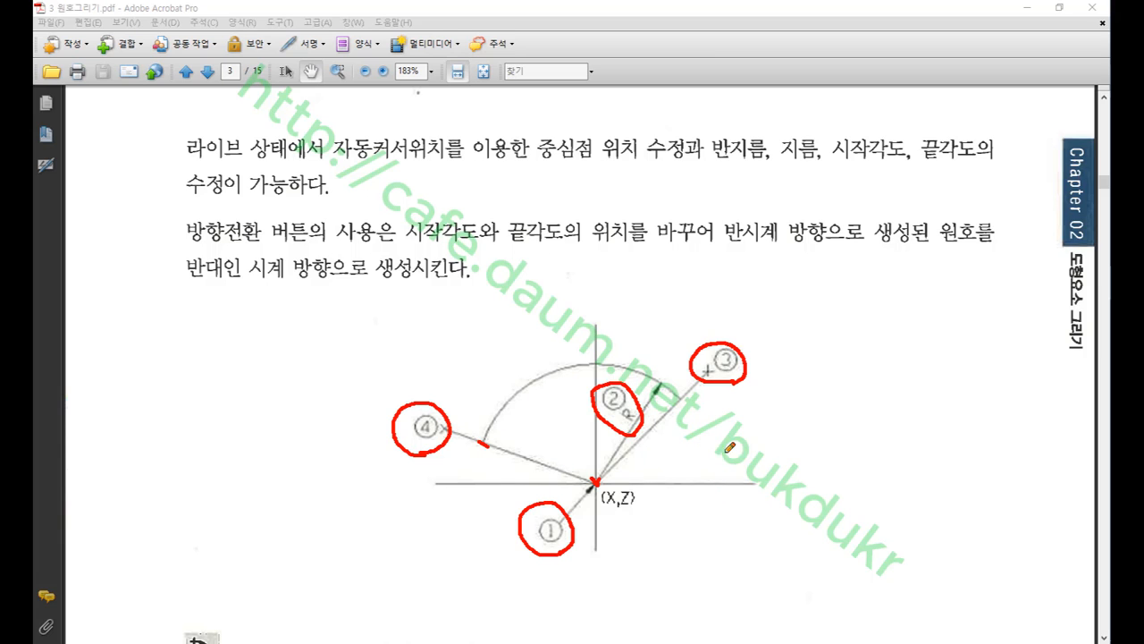
pyautogui.rightClick(866, 352)
pyautogui.click(905, 512)
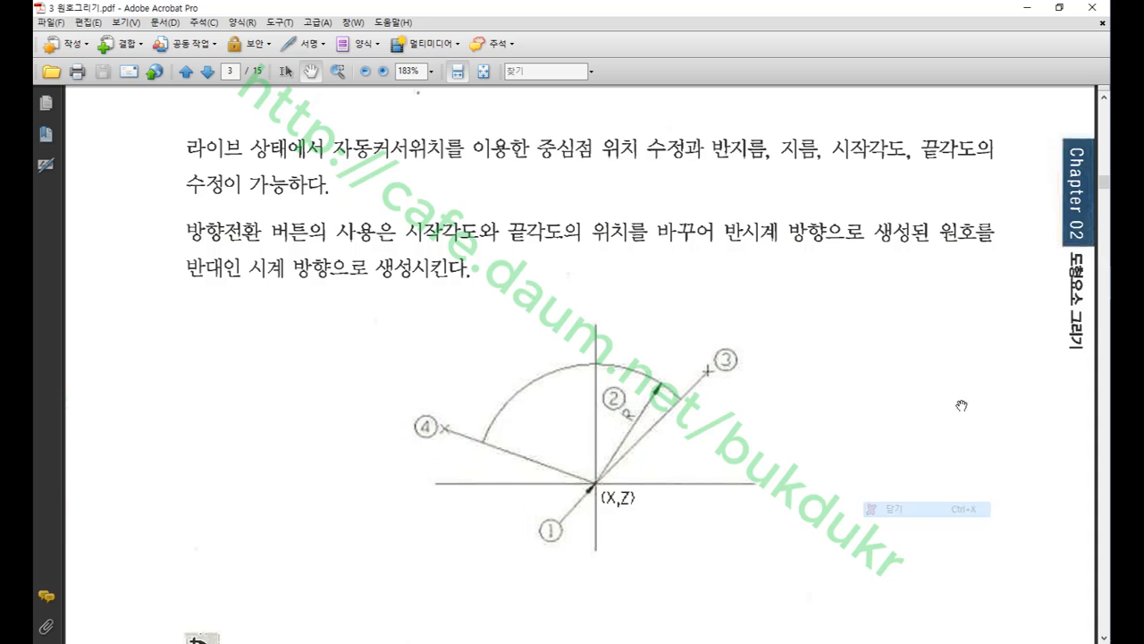
# Switch back to Mastercam and sketch a horizontal line, a slanted line and a vertical line crossing the horizontal in the empty area above the part.
pyautogui.hotkey('alt', 'Tab')
pyautogui.scroll(-10, 432, 470)
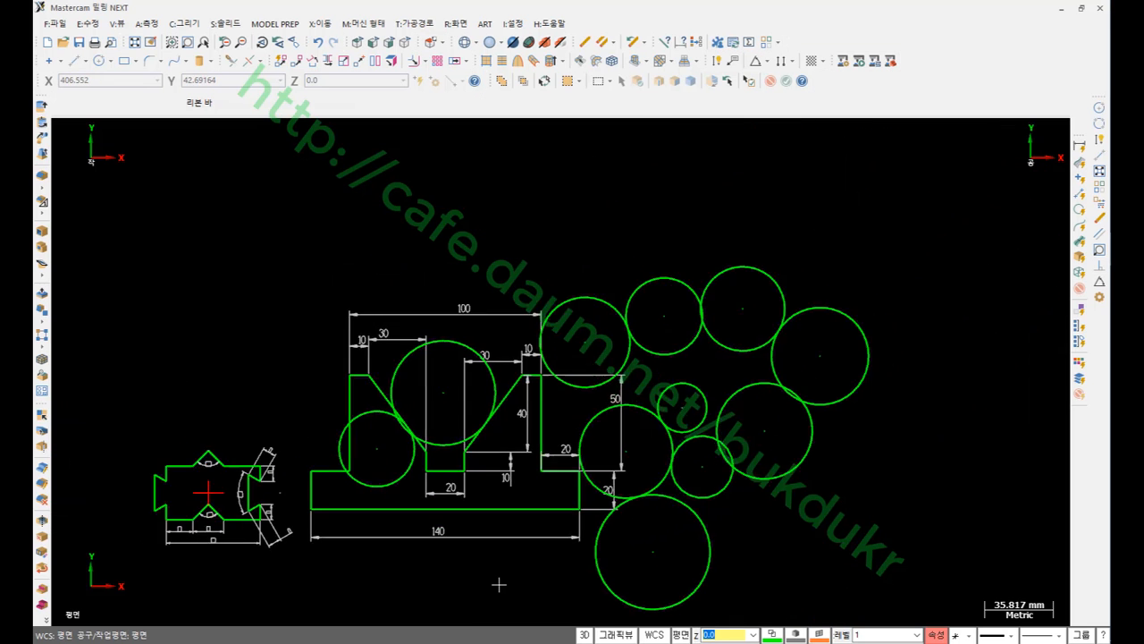
pyautogui.scroll(3, 549, 234)
pyautogui.scroll(2, 549, 234)
pyautogui.click(74, 61)
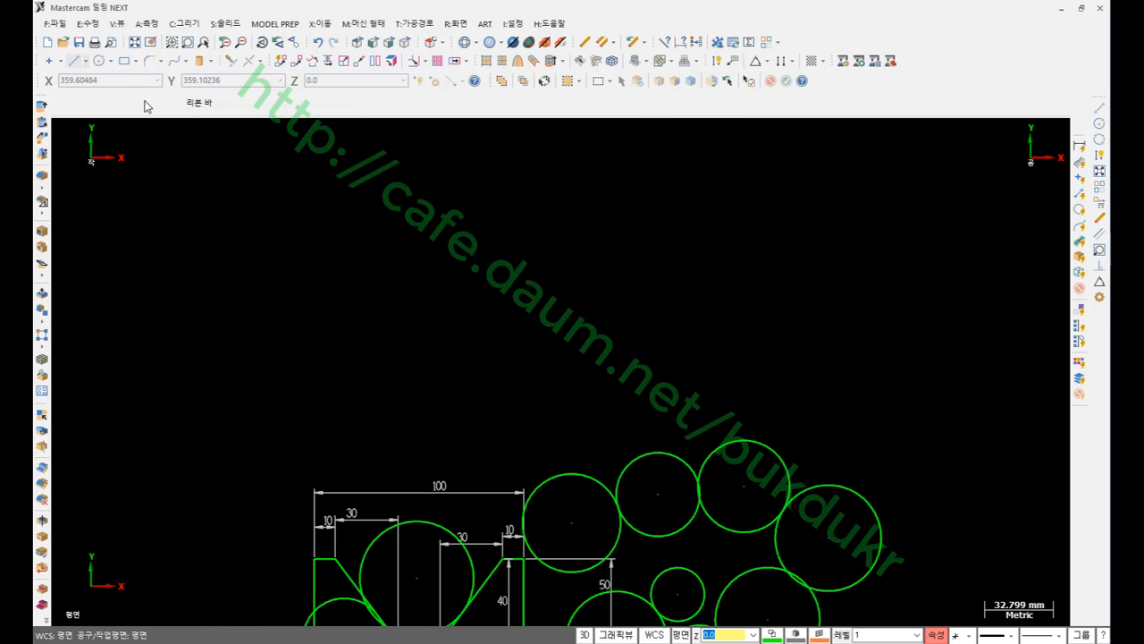
pyautogui.click(332, 283)
pyautogui.click(804, 286)
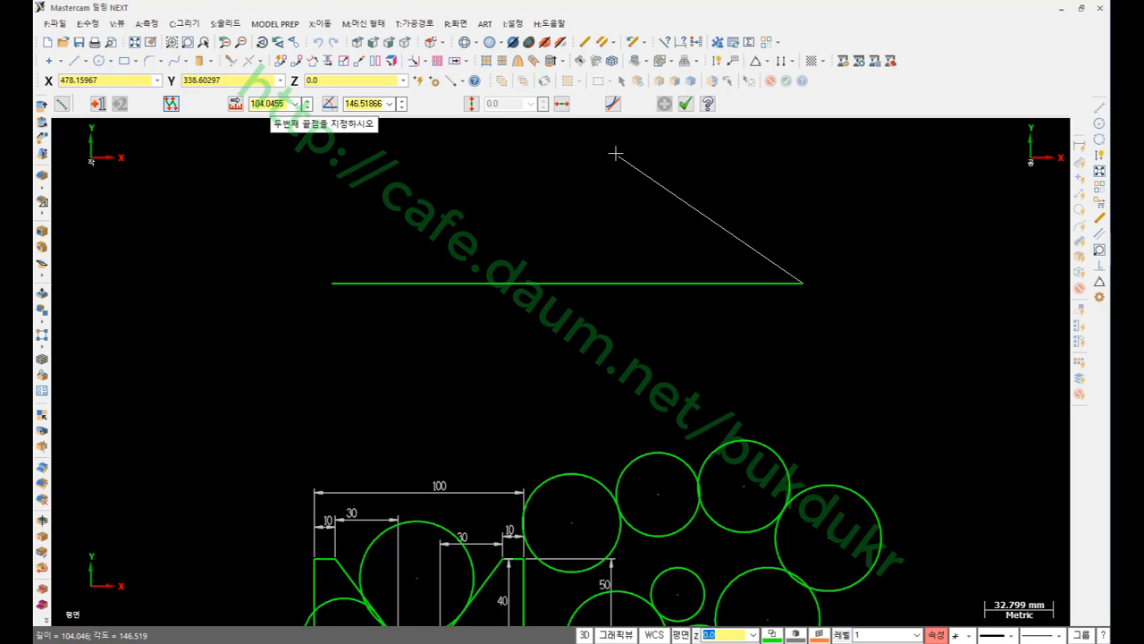
pyautogui.click(560, 137)
pyautogui.click(561, 430)
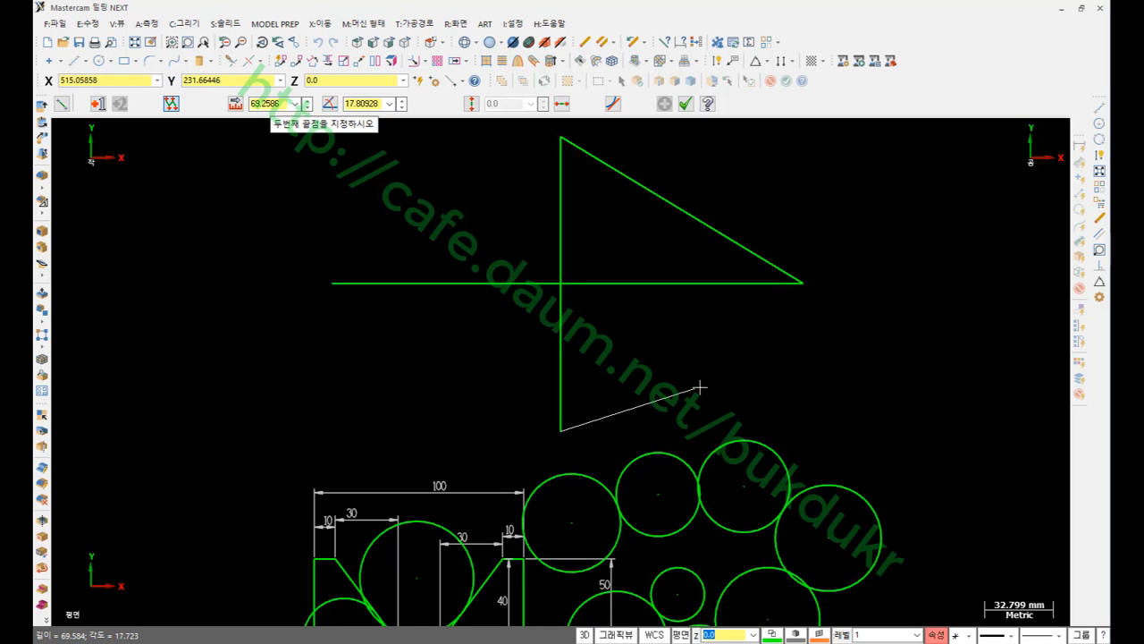
# End the line command and delete the slanted line, leaving only the horizontal and vertical cross lines.
pyautogui.press('Escape')
pyautogui.click(734, 241)
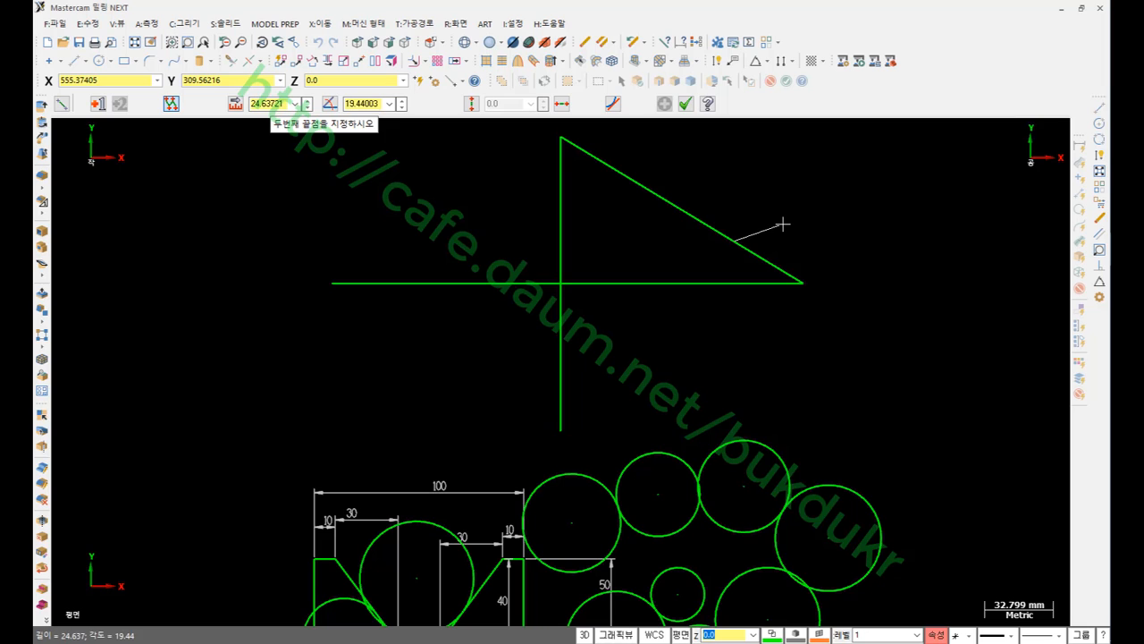
pyautogui.press('Escape')
pyautogui.press('Escape')
pyautogui.click(725, 235)
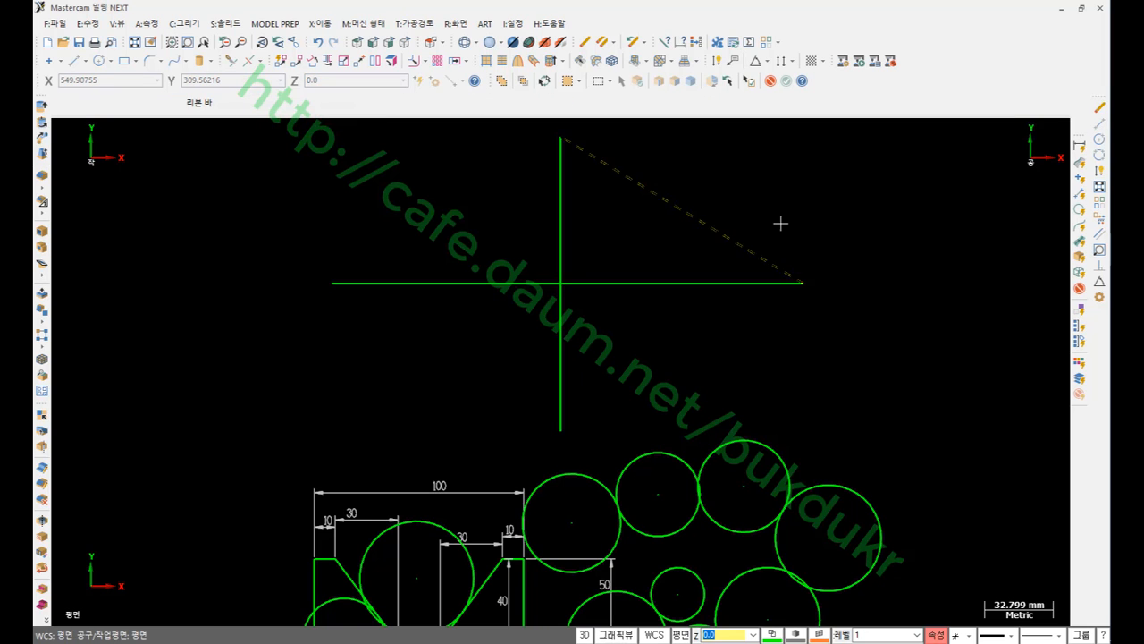
pyautogui.press('Delete')
# Draw an arc by centre point and sketched angles at the cross lines' intersection, radius about 52.7 mm, from about 18° to 152°.
pyautogui.scroll(4, 539, 191)
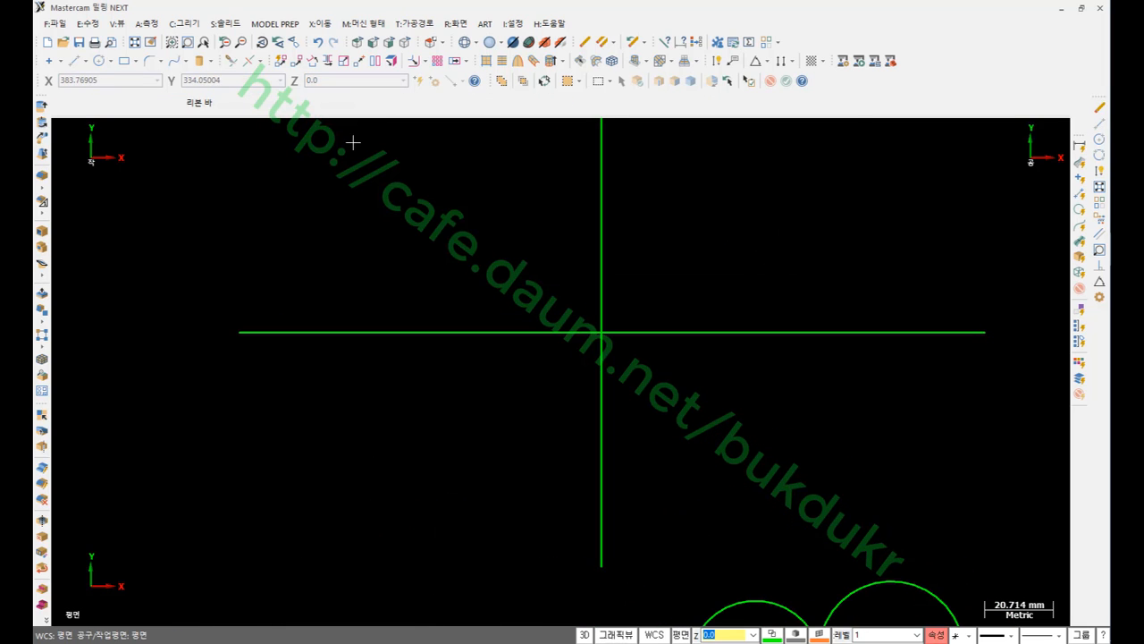
pyautogui.click(188, 24)
pyautogui.moveTo(211, 72)
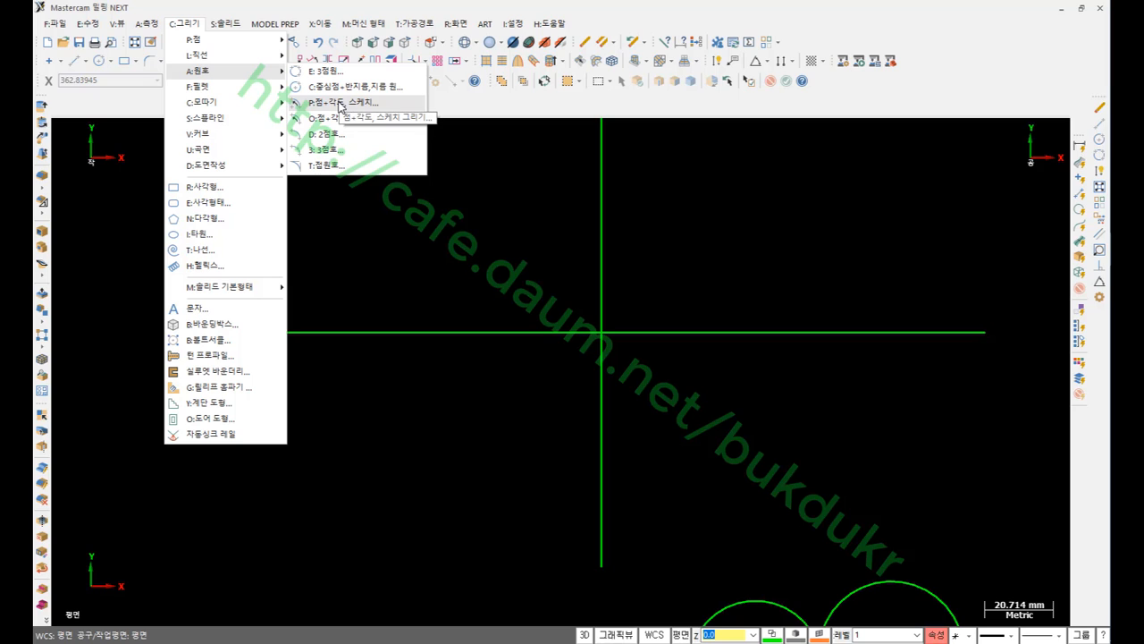
pyautogui.click(340, 104)
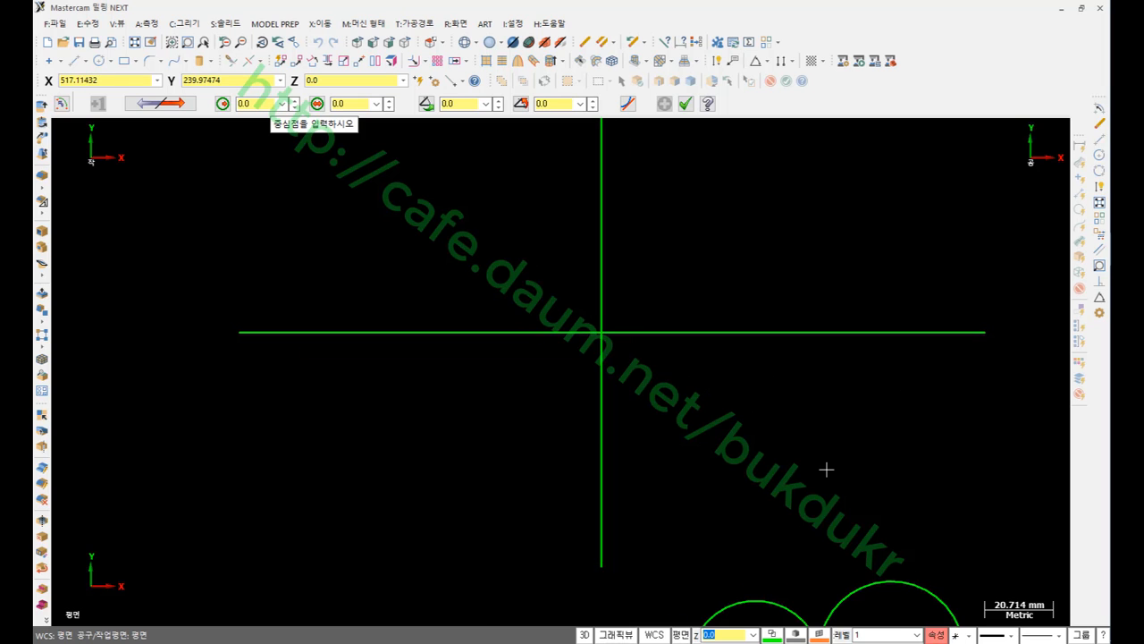
pyautogui.scroll(-1, 825, 468)
pyautogui.scroll(1, 825, 467)
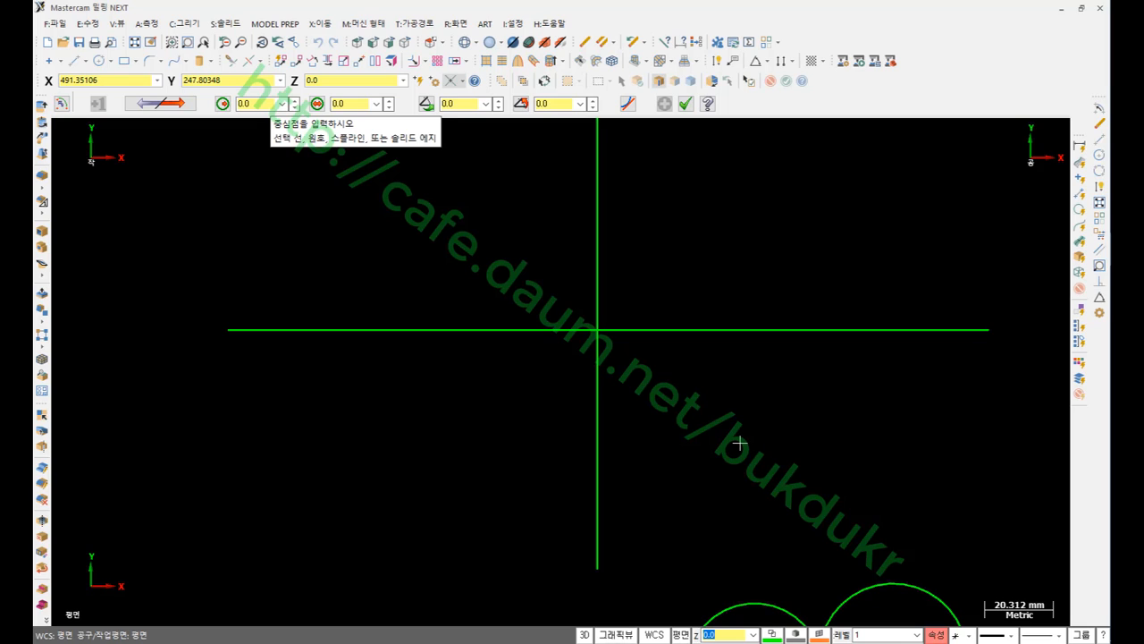
pyautogui.click(598, 268)
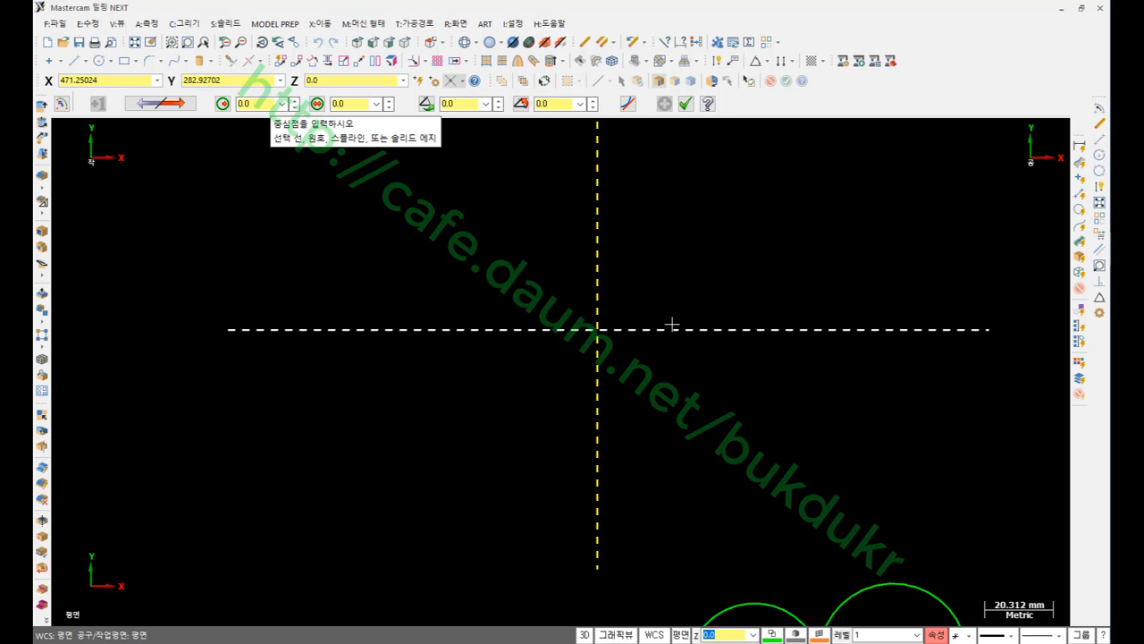
pyautogui.click(671, 327)
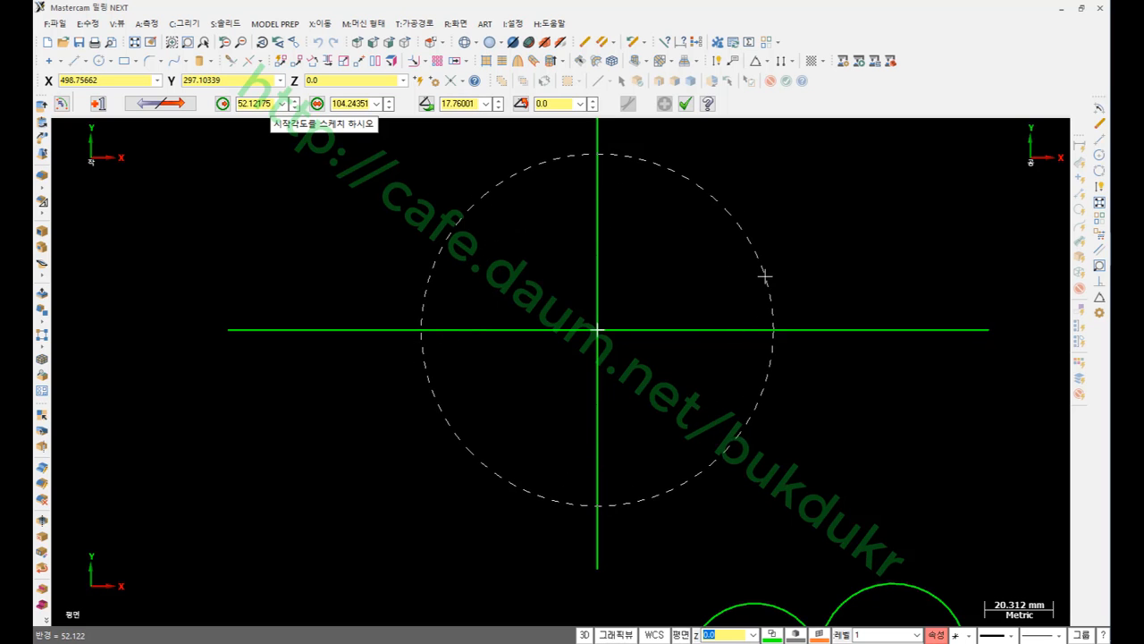
pyautogui.click(766, 274)
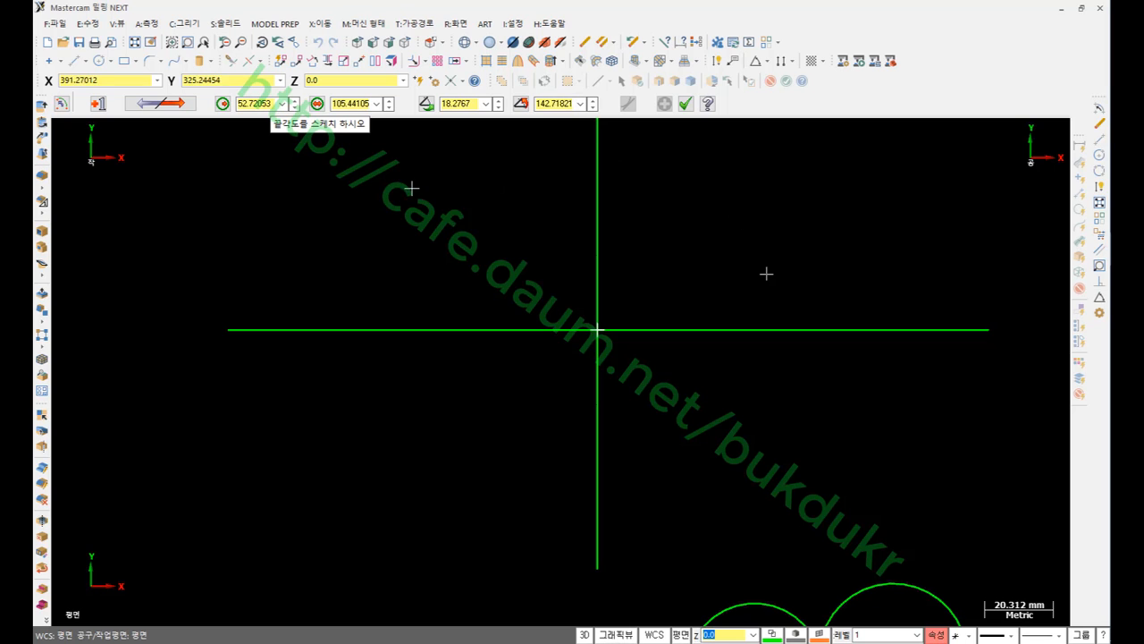
pyautogui.click(431, 244)
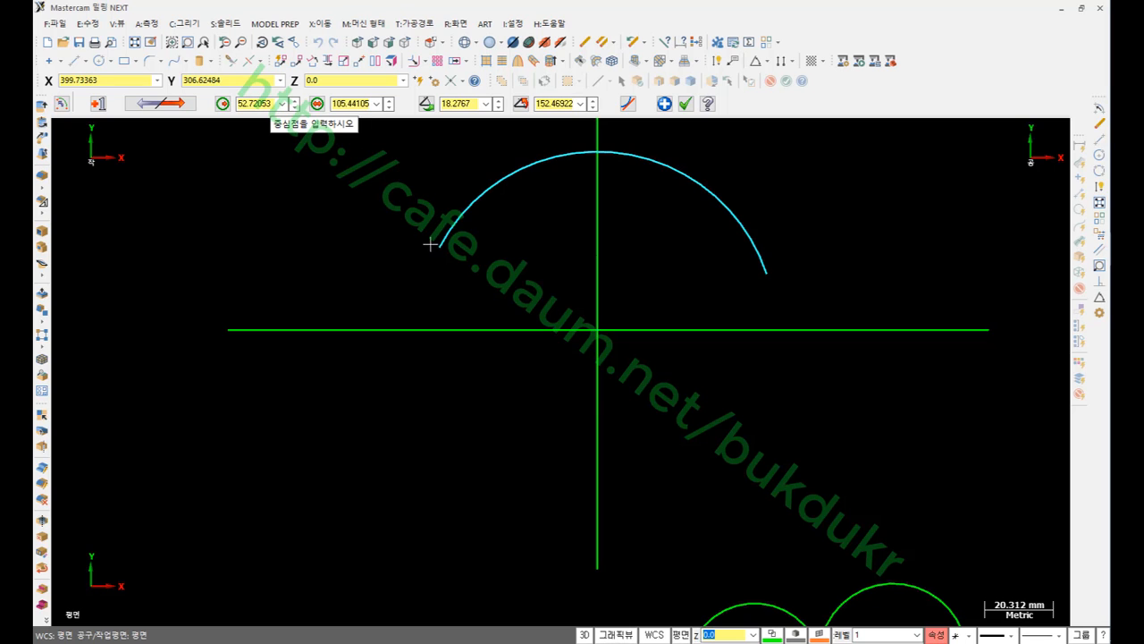
# Set the radius of the new arc to 40 mm.
pyautogui.scroll(-1, 681, 534)
pyautogui.scroll(2, 735, 240)
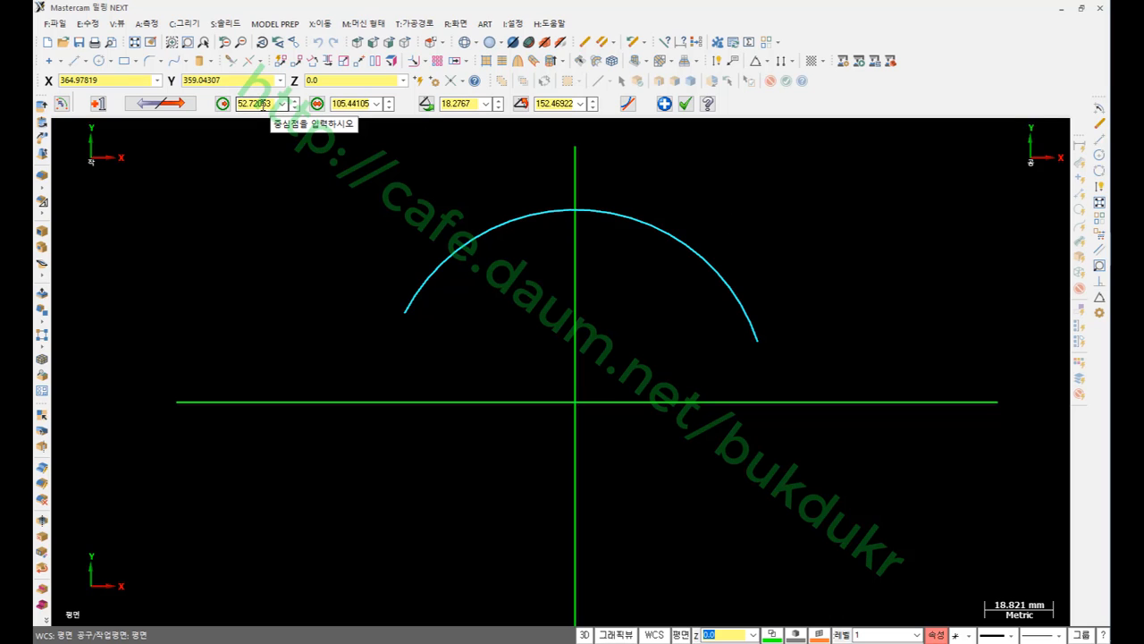
pyautogui.doubleClick(259, 104)
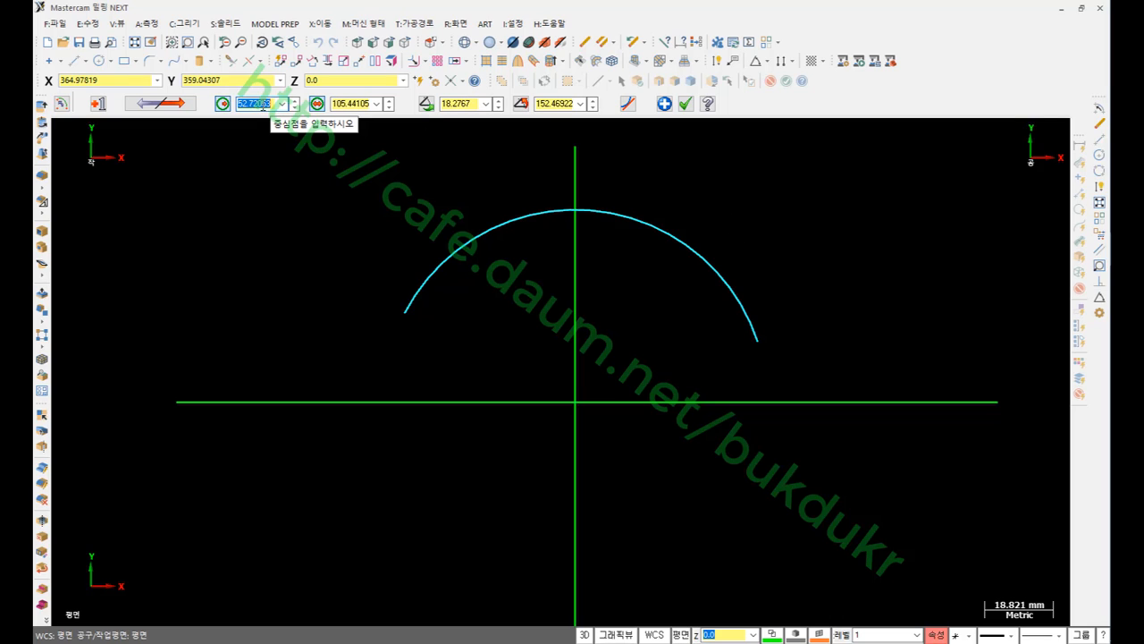
pyautogui.write('40')
pyautogui.press('Return')
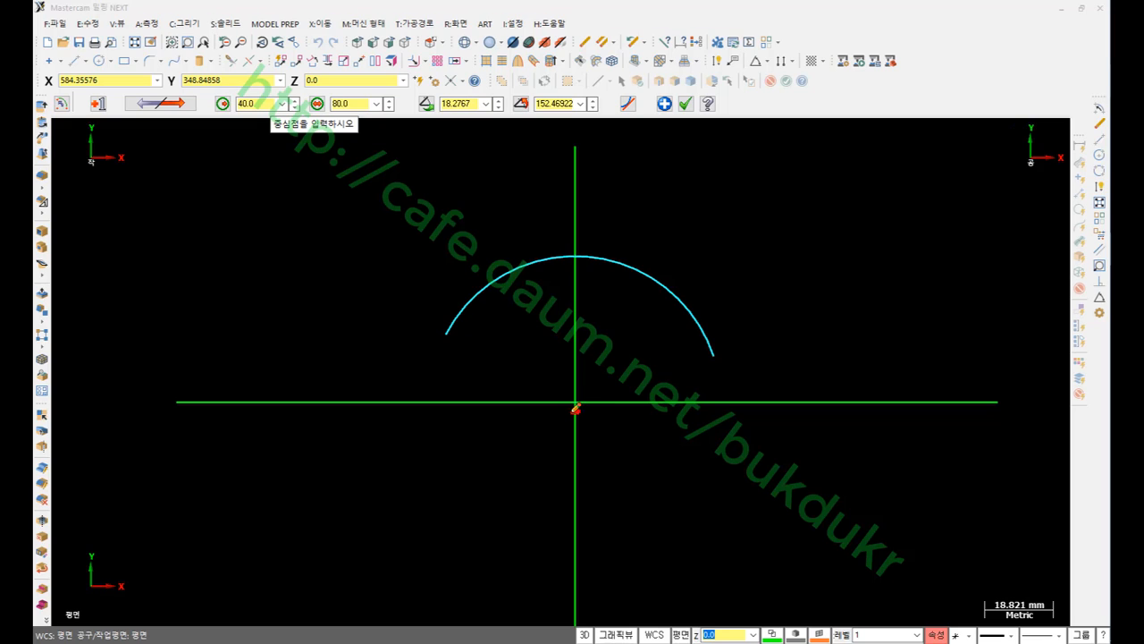
pyautogui.moveTo(572, 413)
pyautogui.mouseDown()
pyautogui.moveTo(579, 393)
pyautogui.moveTo(546, 460)
pyautogui.mouseUp()
pyautogui.moveTo(729, 352)
pyautogui.mouseDown()
pyautogui.moveTo(730, 329)
pyautogui.moveTo(684, 262)
pyautogui.moveTo(681, 271)
pyautogui.mouseUp()
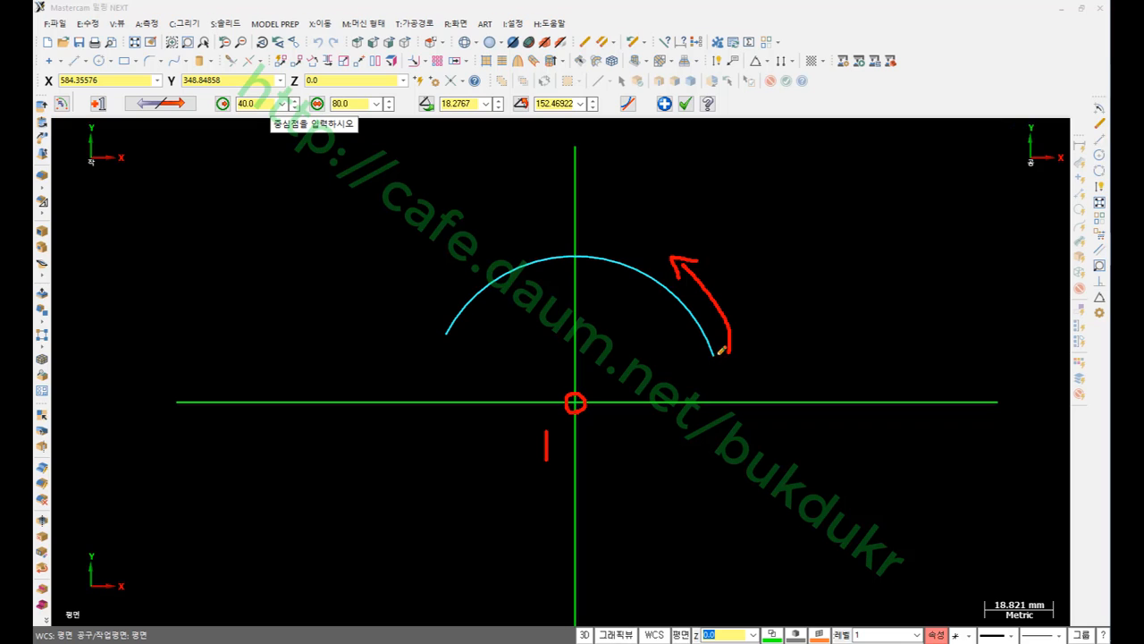
pyautogui.moveTo(576, 400)
pyautogui.mouseDown()
pyautogui.moveTo(784, 330)
pyautogui.moveTo(953, 232)
pyautogui.mouseUp()
pyautogui.moveTo(858, 272)
pyautogui.mouseDown()
pyautogui.moveTo(873, 284)
pyautogui.moveTo(886, 260)
pyautogui.mouseUp()
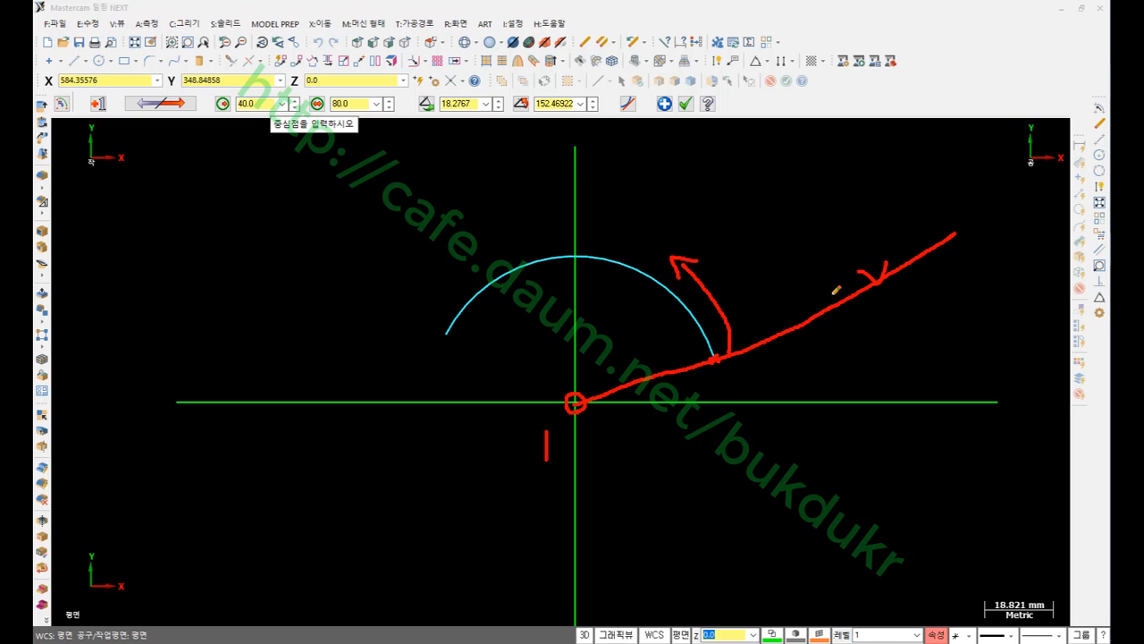
pyautogui.moveTo(817, 294)
pyautogui.mouseDown()
pyautogui.moveTo(829, 304)
pyautogui.moveTo(841, 281)
pyautogui.mouseUp()
pyautogui.moveTo(772, 322); pyautogui.dragTo(793, 311)
pyautogui.moveTo(579, 404)
pyautogui.mouseDown()
pyautogui.moveTo(829, 307)
pyautogui.moveTo(977, 220)
pyautogui.mouseUp()
pyautogui.moveTo(711, 357); pyautogui.dragTo(724, 352)
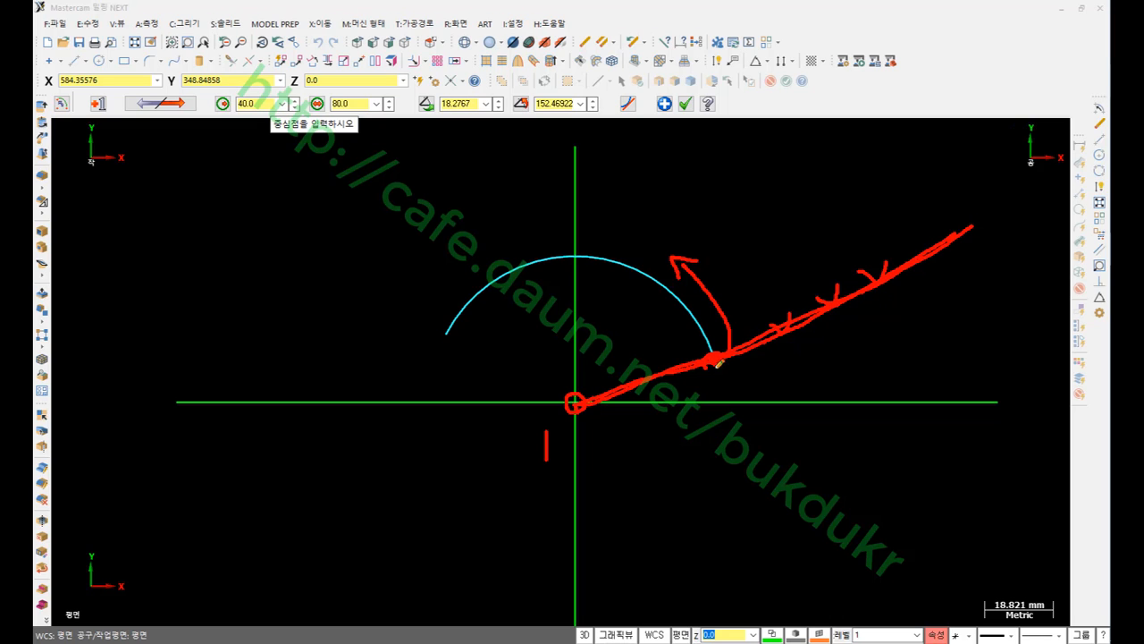
pyautogui.moveTo(760, 338)
pyautogui.mouseDown()
pyautogui.moveTo(593, 206)
pyautogui.moveTo(450, 252)
pyautogui.moveTo(407, 311)
pyautogui.mouseUp()
pyautogui.moveTo(810, 313)
pyautogui.mouseDown()
pyautogui.moveTo(659, 193)
pyautogui.moveTo(442, 238)
pyautogui.moveTo(374, 300)
pyautogui.mouseUp()
pyautogui.moveTo(840, 270)
pyautogui.mouseDown()
pyautogui.moveTo(810, 239)
pyautogui.moveTo(507, 182)
pyautogui.moveTo(374, 284)
pyautogui.mouseUp()
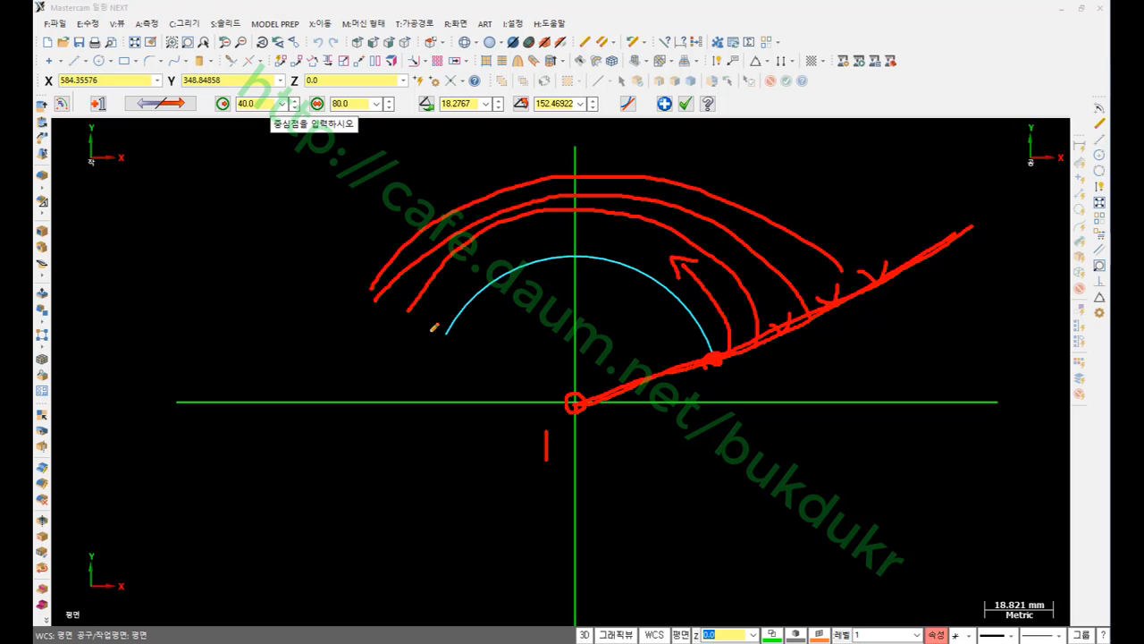
pyautogui.moveTo(304, 223); pyautogui.dragTo(583, 394)
pyautogui.moveTo(254, 193)
pyautogui.mouseDown()
pyautogui.moveTo(281, 186)
pyautogui.moveTo(349, 229)
pyautogui.moveTo(369, 227)
pyautogui.moveTo(449, 310)
pyautogui.moveTo(450, 329)
pyautogui.mouseUp()
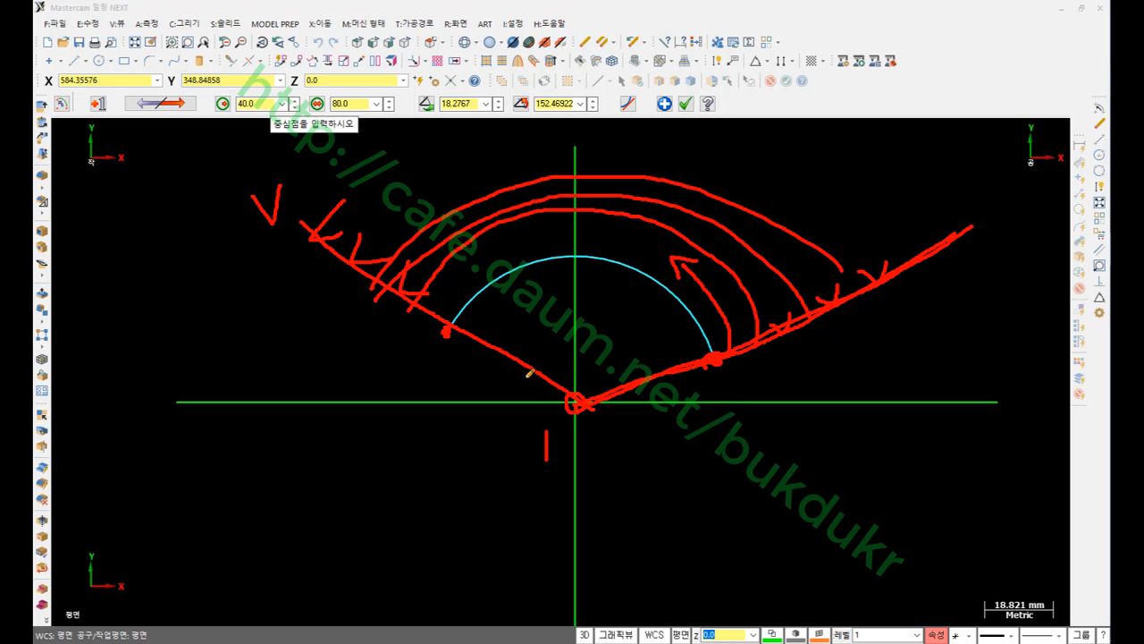
pyautogui.moveTo(488, 113)
pyautogui.mouseDown()
pyautogui.moveTo(408, 77)
pyautogui.moveTo(481, 79)
pyautogui.moveTo(491, 107)
pyautogui.mouseUp()
pyautogui.moveTo(586, 116)
pyautogui.mouseDown()
pyautogui.moveTo(547, 125)
pyautogui.moveTo(529, 72)
pyautogui.moveTo(597, 105)
pyautogui.moveTo(578, 132)
pyautogui.mouseUp()
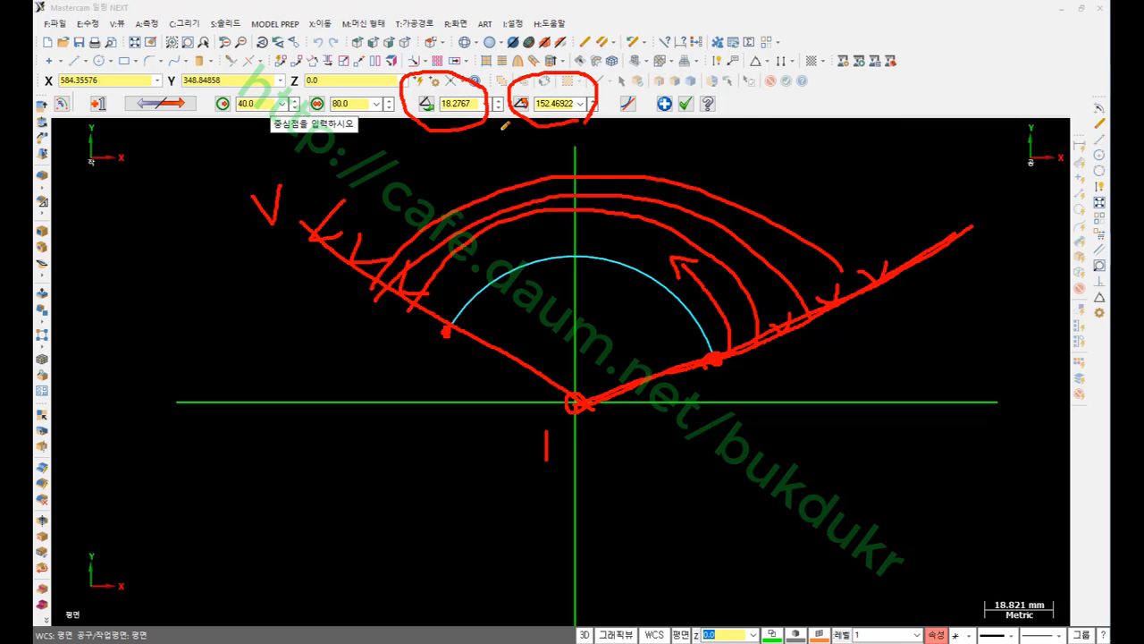
pyautogui.rightClick(765, 169)
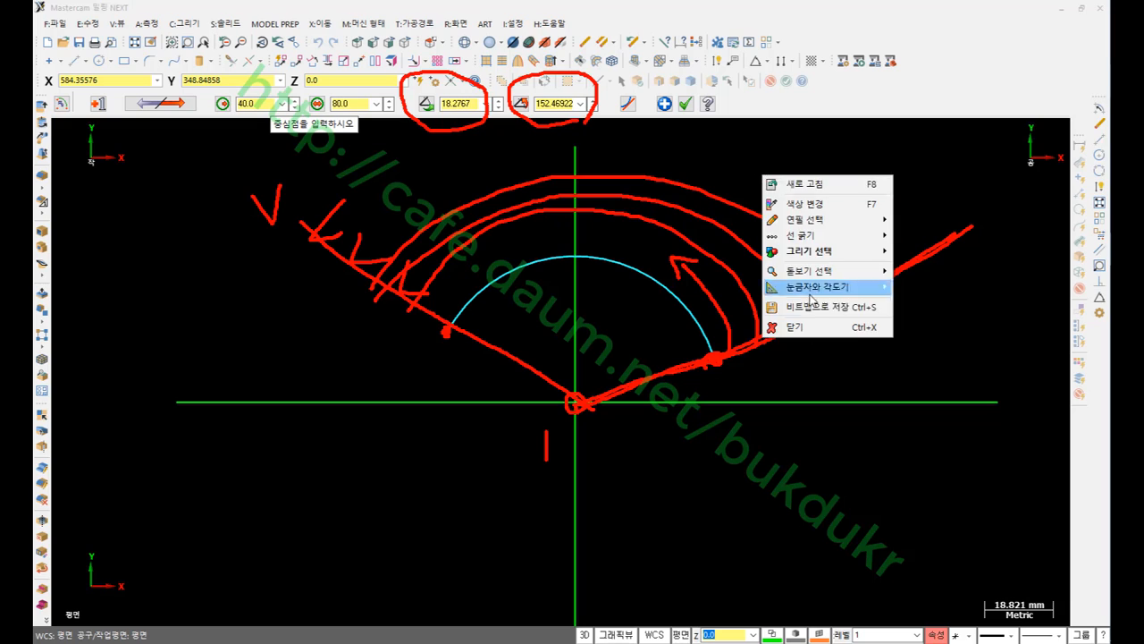
pyautogui.click(817, 329)
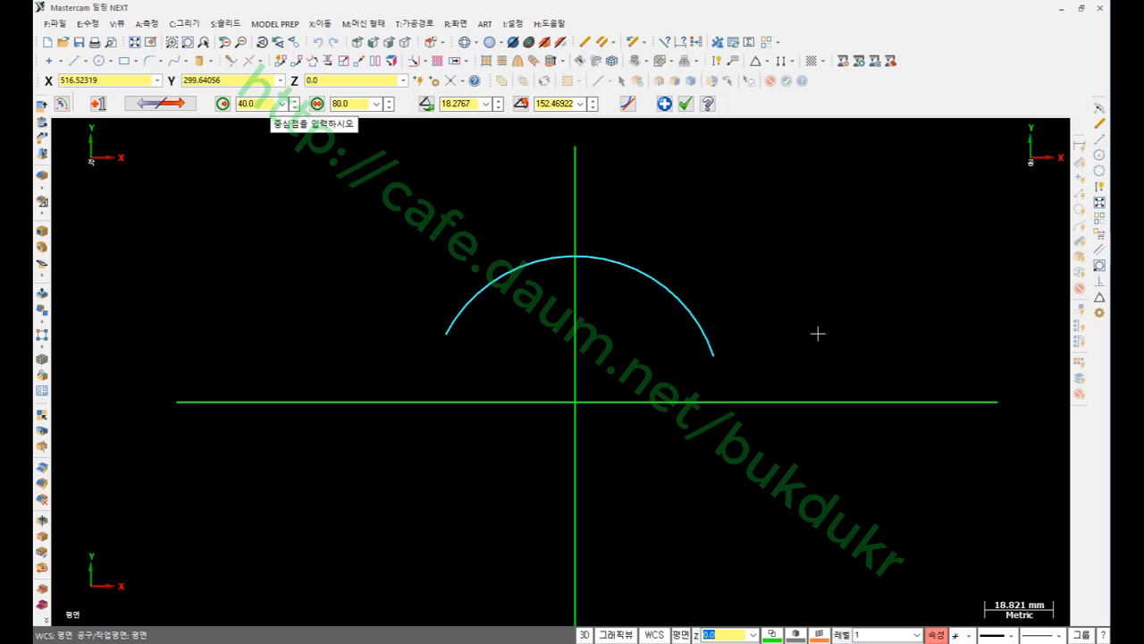
# Set the arc's start angle to 20° and its end angle to 150°.
pyautogui.click(259, 105)
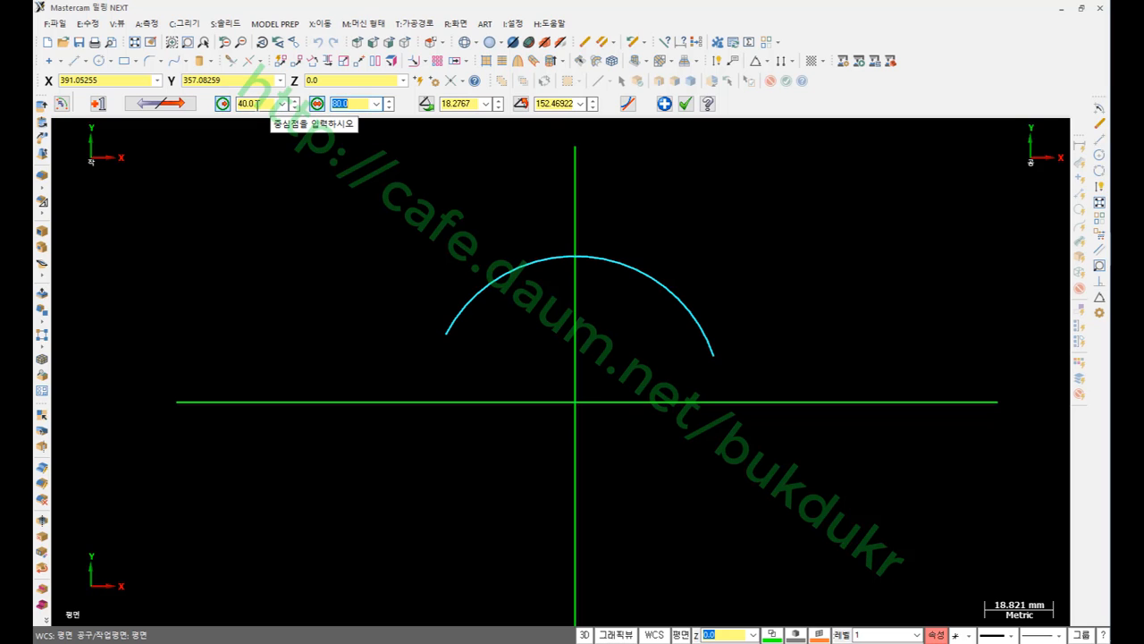
pyautogui.click(351, 106)
pyautogui.click(471, 104)
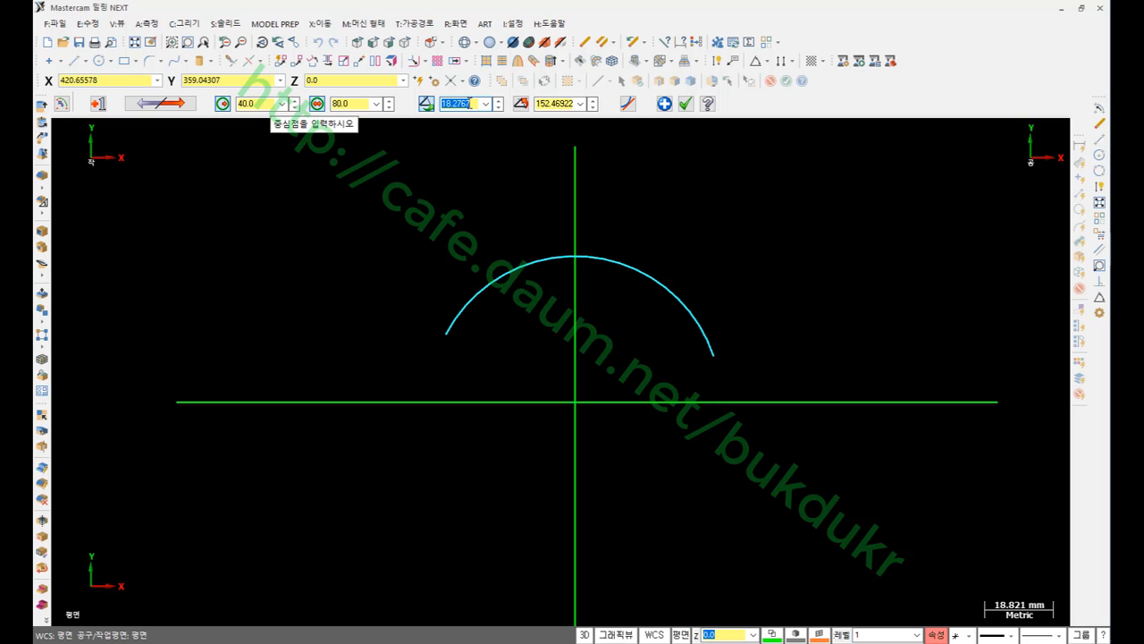
pyautogui.write('20')
pyautogui.press('Return')
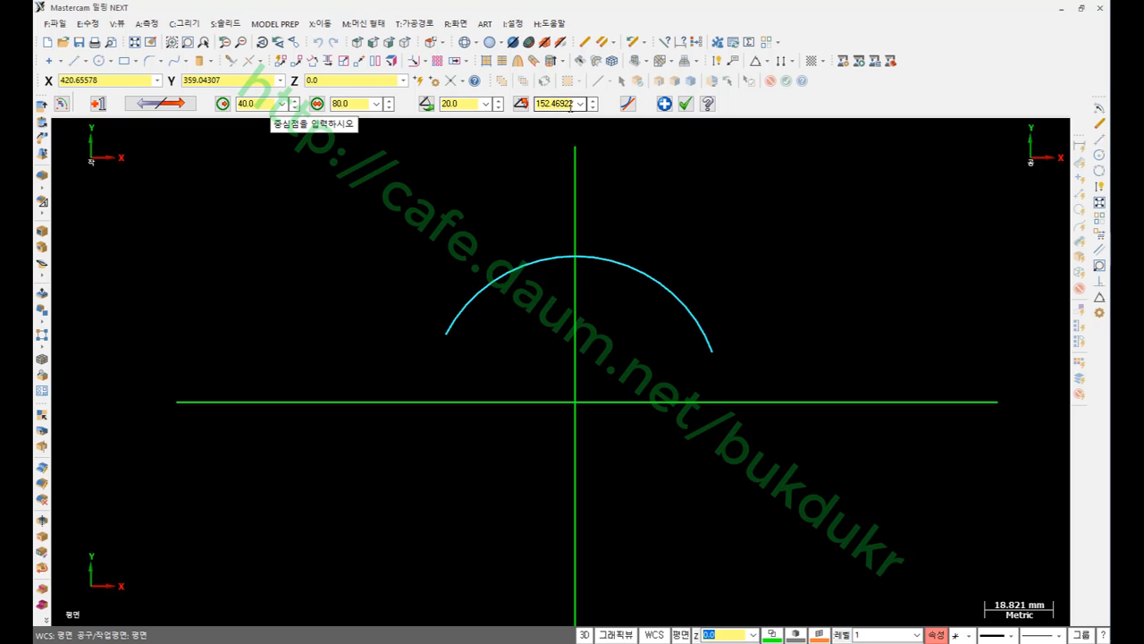
pyautogui.doubleClick(569, 105)
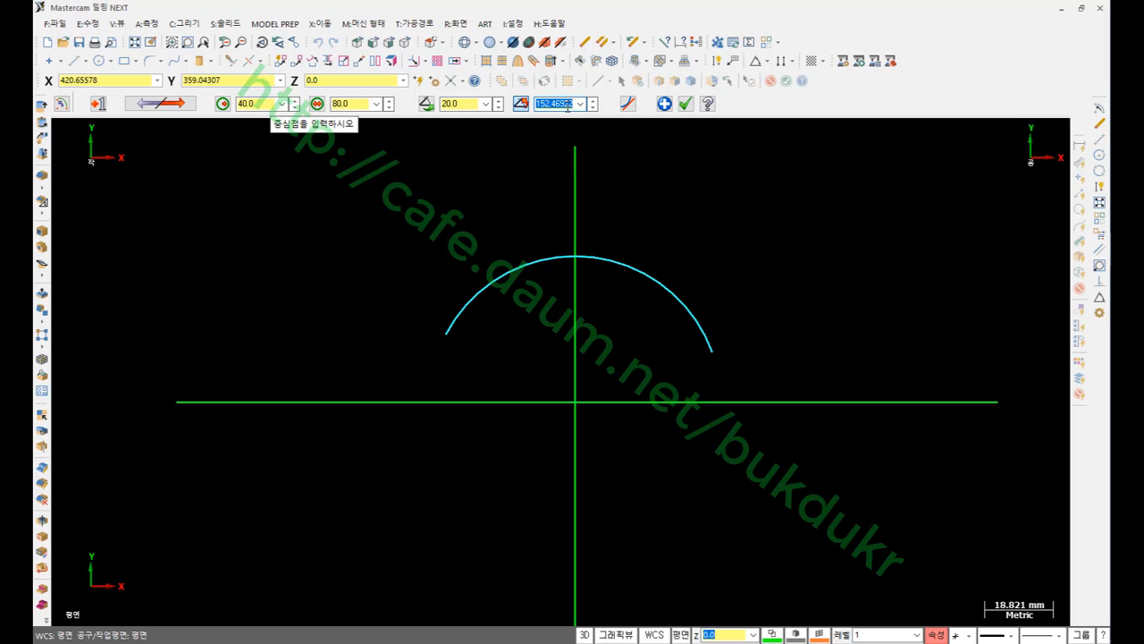
pyautogui.write('150.0')
pyautogui.press('Return')
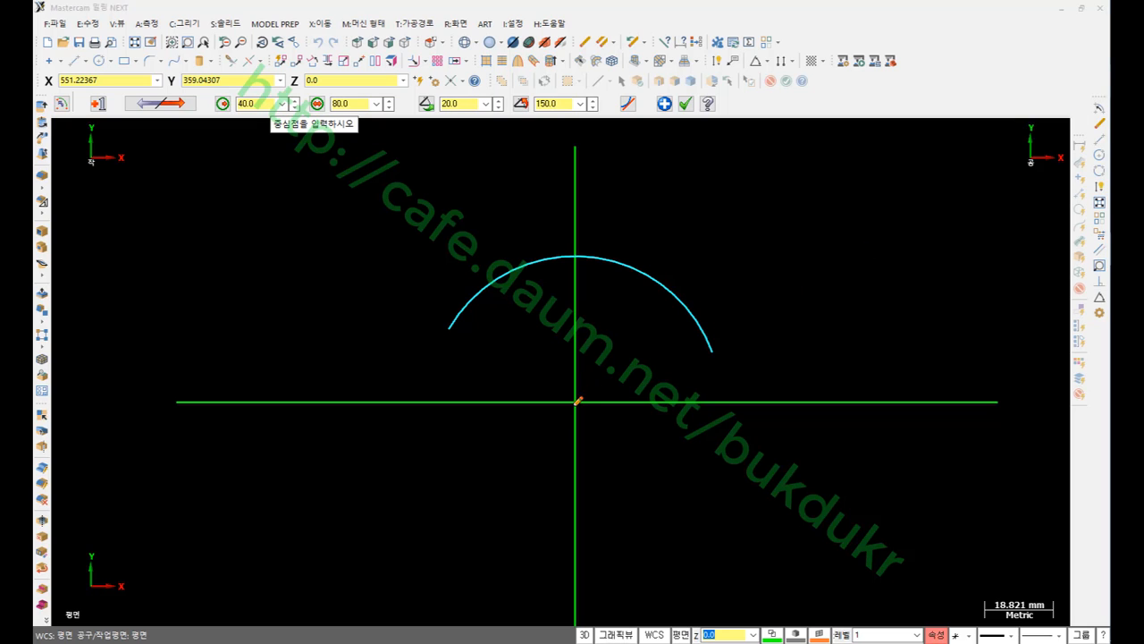
pyautogui.moveTo(577, 402); pyautogui.dragTo(849, 293)
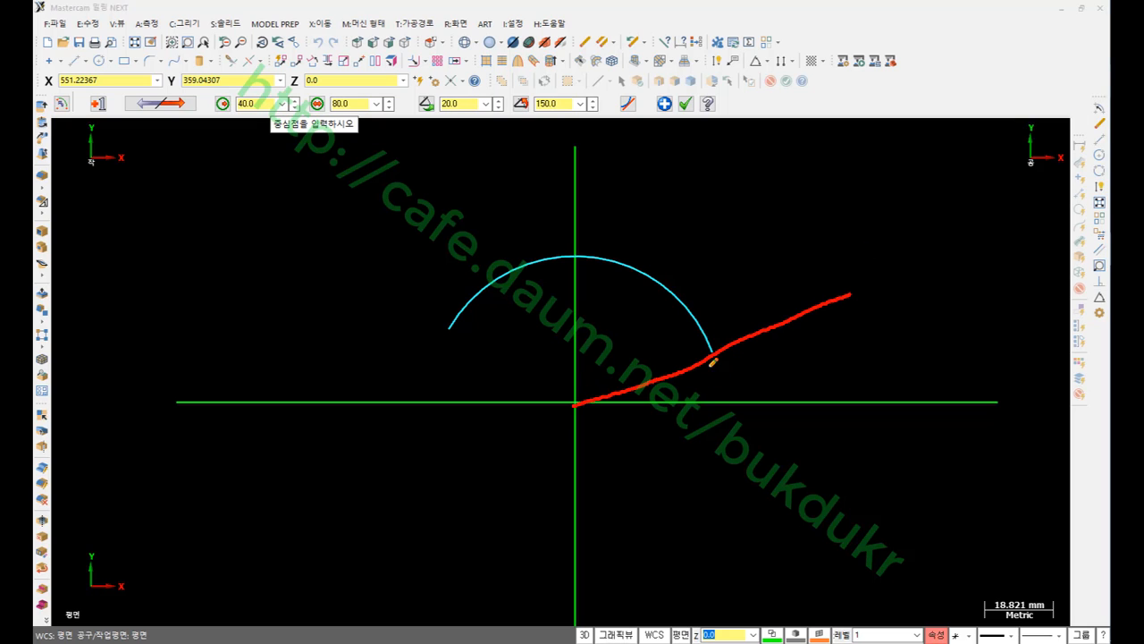
pyautogui.moveTo(722, 350); pyautogui.dragTo(749, 398)
pyautogui.moveTo(776, 363)
pyautogui.mouseDown()
pyautogui.moveTo(807, 384)
pyautogui.moveTo(816, 355)
pyautogui.moveTo(804, 358)
pyautogui.mouseUp()
pyautogui.moveTo(545, 120)
pyautogui.mouseDown()
pyautogui.moveTo(586, 87)
pyautogui.moveTo(538, 130)
pyautogui.mouseUp()
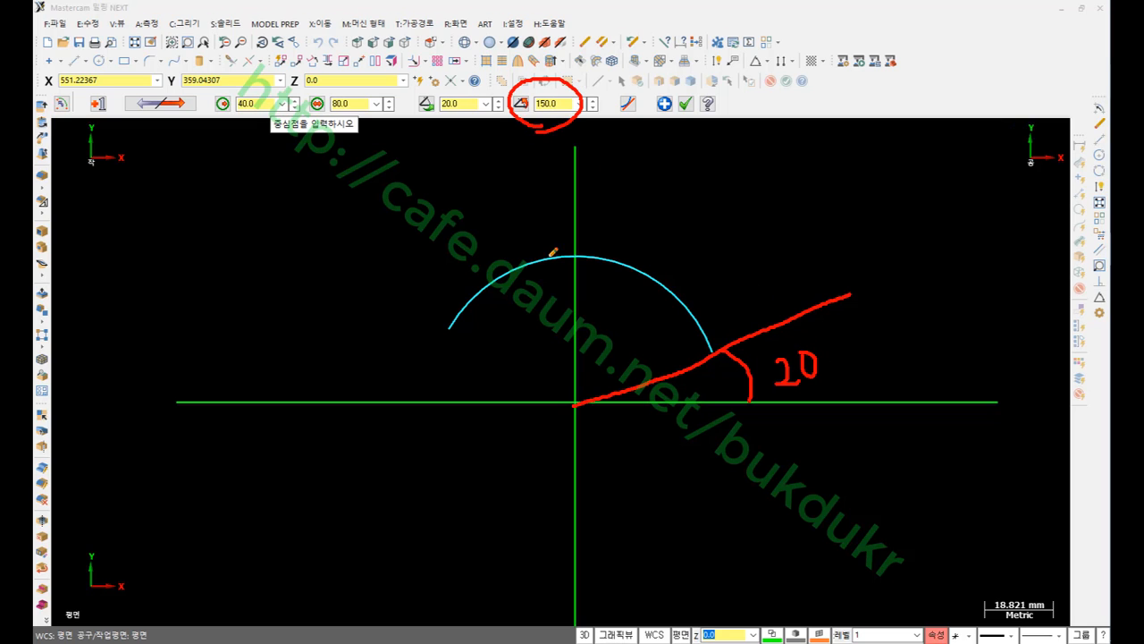
pyautogui.moveTo(577, 403)
pyautogui.mouseDown()
pyautogui.moveTo(522, 362)
pyautogui.moveTo(277, 239)
pyautogui.mouseUp()
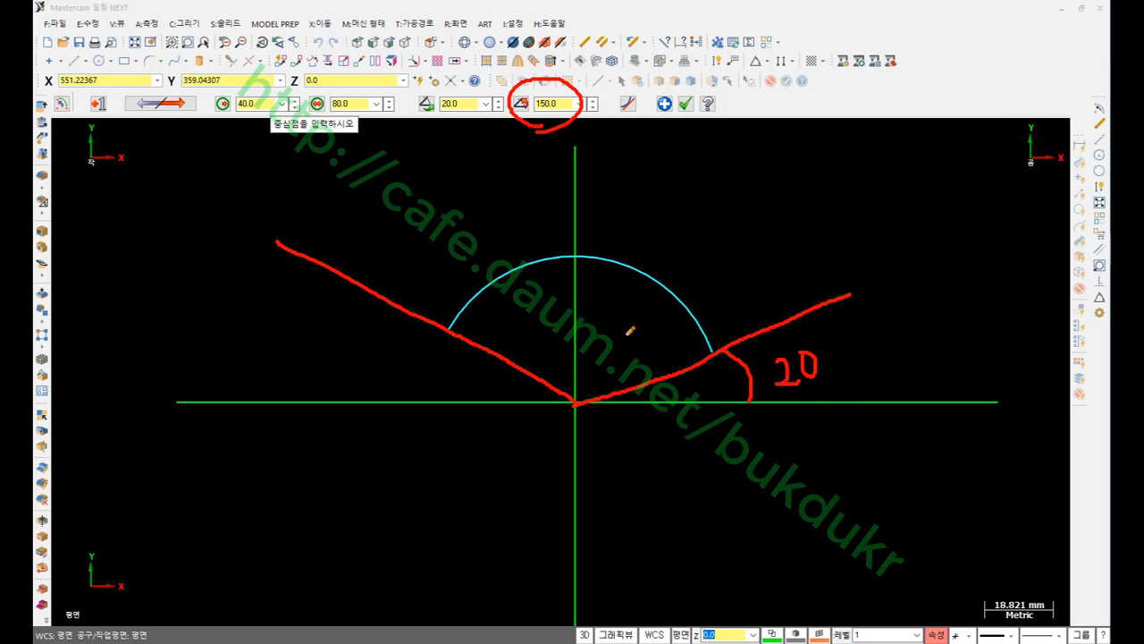
pyautogui.moveTo(887, 396)
pyautogui.mouseDown()
pyautogui.moveTo(772, 225)
pyautogui.moveTo(510, 191)
pyautogui.moveTo(394, 292)
pyautogui.moveTo(447, 276)
pyautogui.mouseUp()
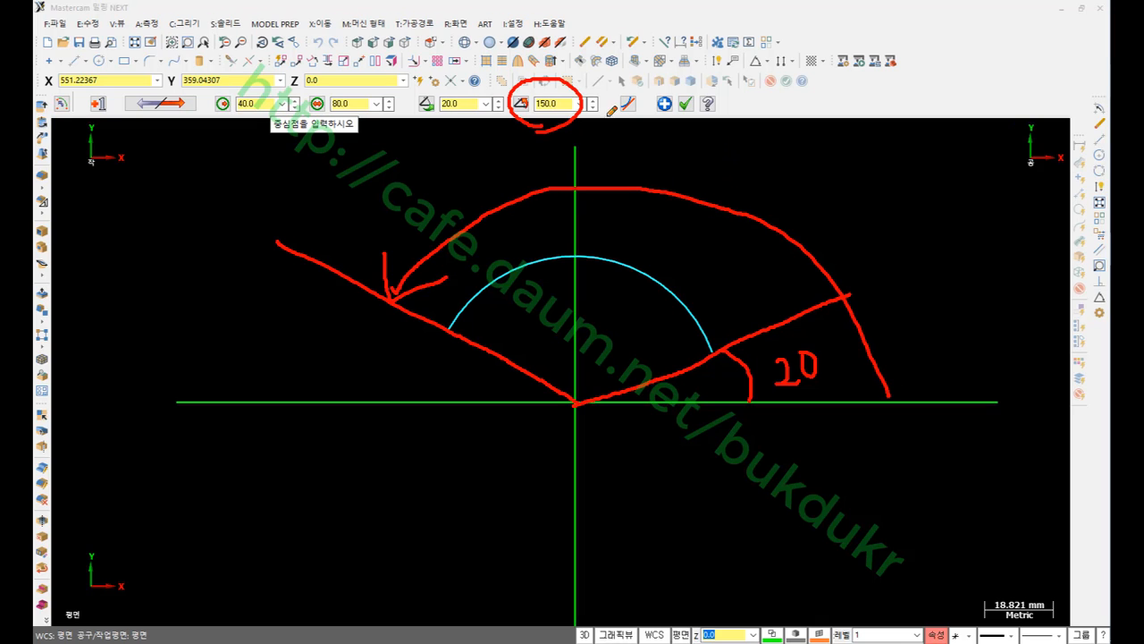
pyautogui.moveTo(581, 117)
pyautogui.mouseDown()
pyautogui.moveTo(636, 130)
pyautogui.moveTo(659, 177)
pyautogui.moveTo(686, 161)
pyautogui.mouseUp()
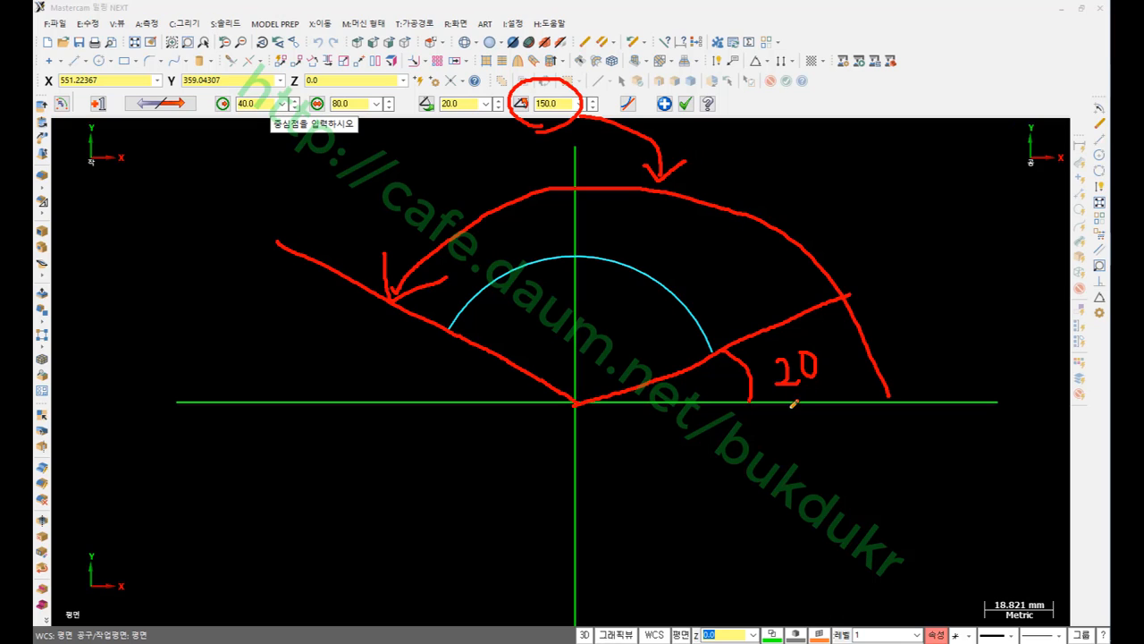
pyautogui.moveTo(729, 354)
pyautogui.mouseDown()
pyautogui.moveTo(735, 370)
pyautogui.moveTo(753, 344)
pyautogui.mouseUp()
pyautogui.moveTo(646, 176)
pyautogui.mouseDown()
pyautogui.moveTo(660, 199)
pyautogui.moveTo(657, 176)
pyautogui.mouseUp()
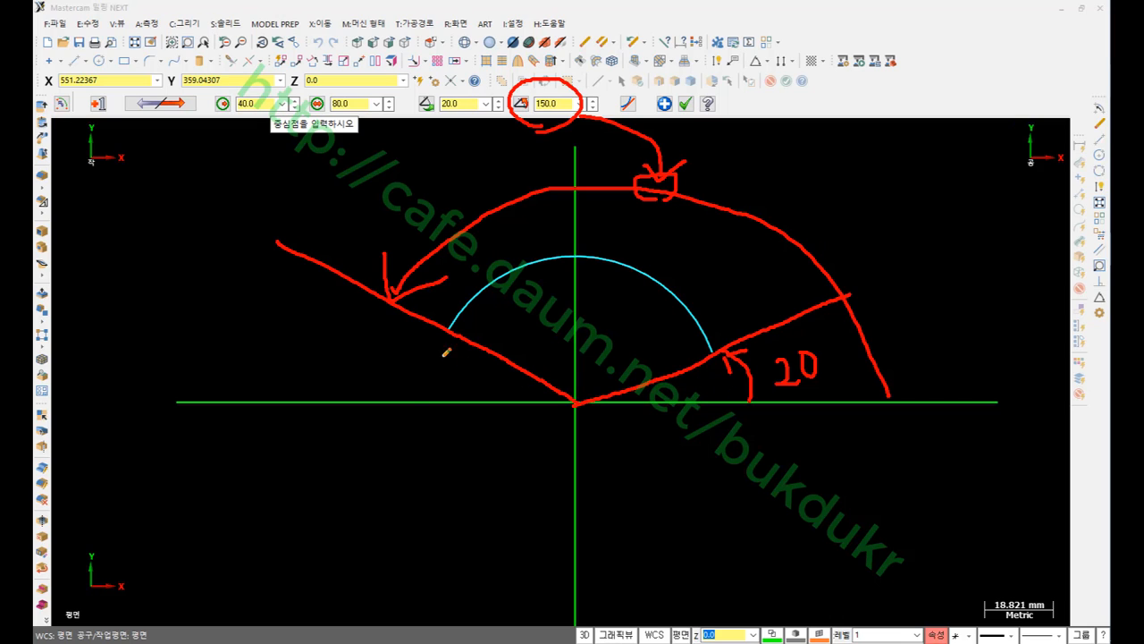
pyautogui.moveTo(448, 333)
pyautogui.mouseDown()
pyautogui.moveTo(438, 350)
pyautogui.moveTo(532, 592)
pyautogui.moveTo(715, 490)
pyautogui.moveTo(722, 355)
pyautogui.mouseUp()
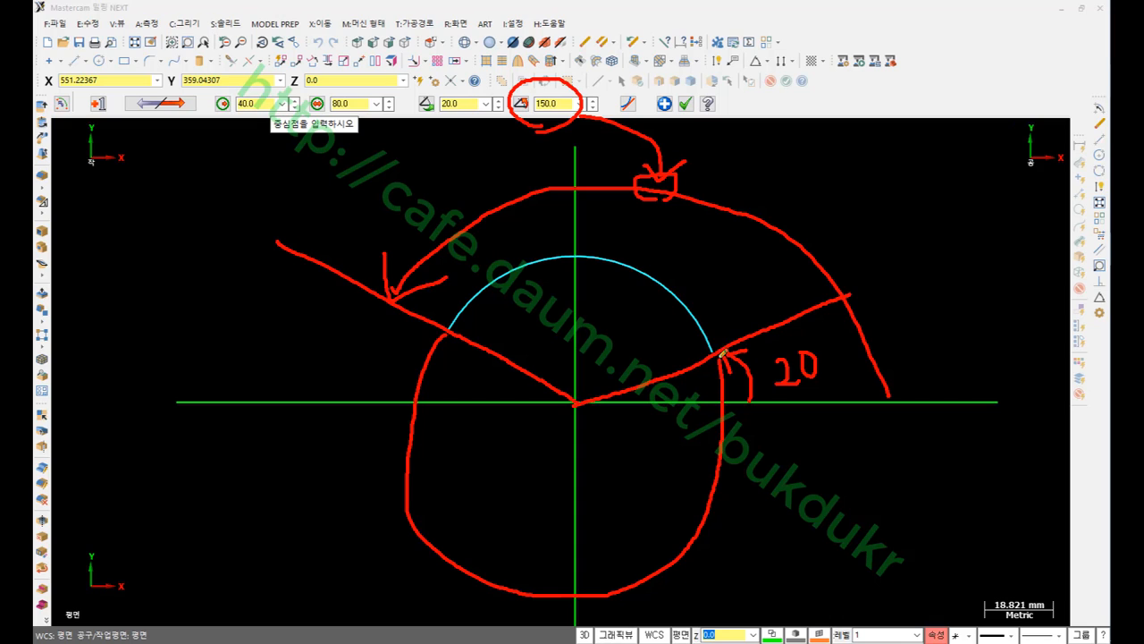
pyautogui.moveTo(188, 127)
pyautogui.mouseDown()
pyautogui.moveTo(109, 106)
pyautogui.moveTo(204, 70)
pyautogui.moveTo(156, 143)
pyautogui.mouseUp()
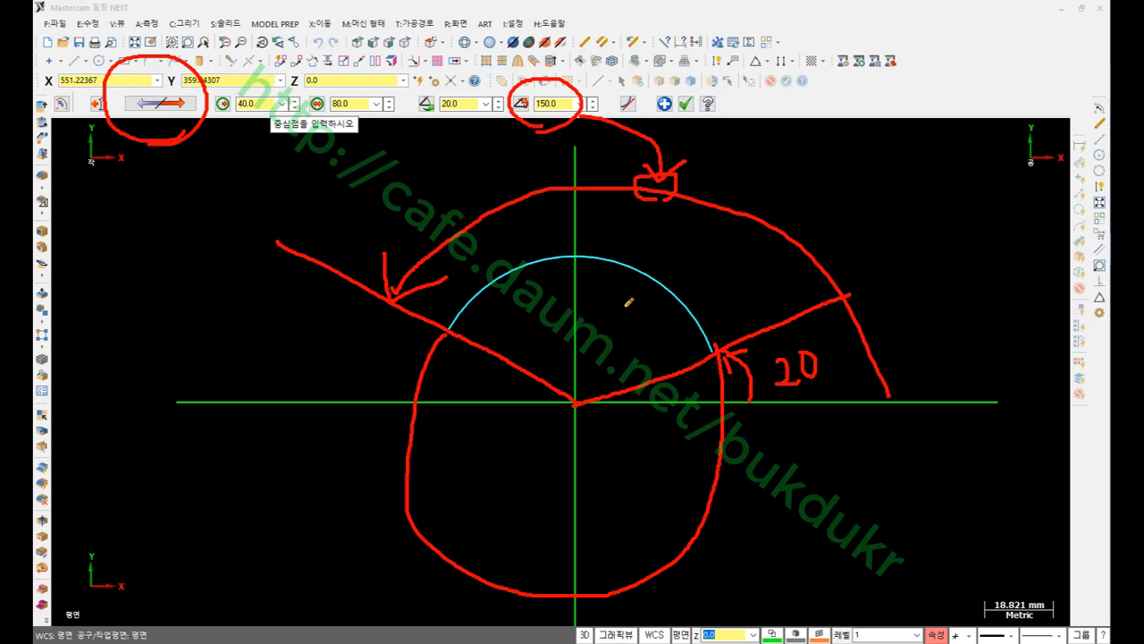
pyautogui.rightClick(840, 216)
pyautogui.click(876, 353)
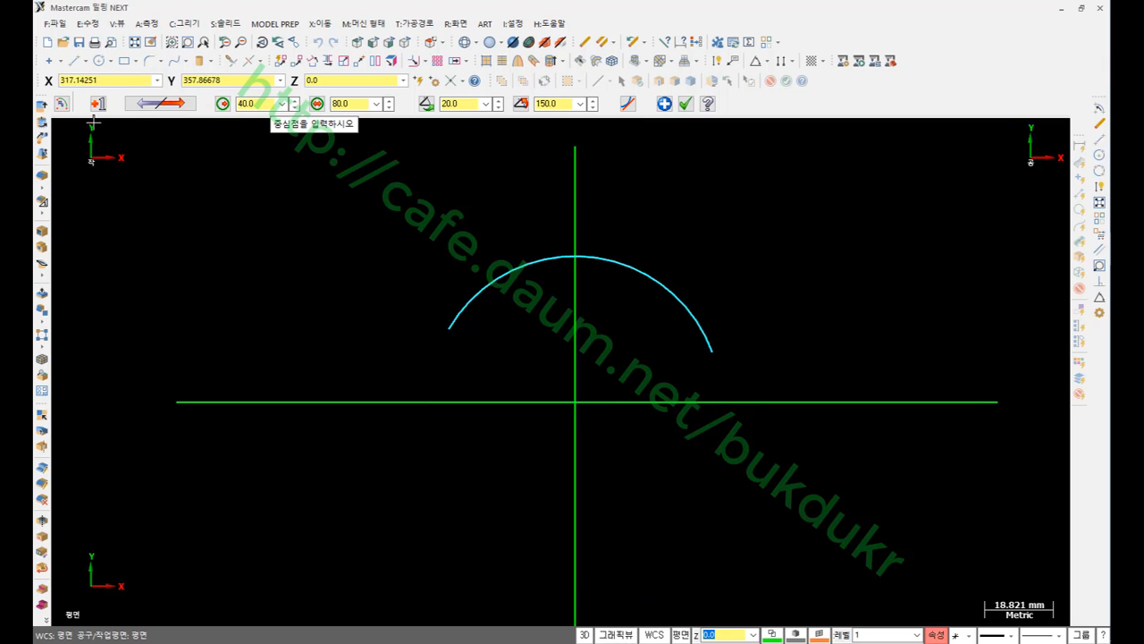
# Flip the arc repeatedly between its lower and upper portions, keep the upper one and accept the arc.
pyautogui.click(169, 105)
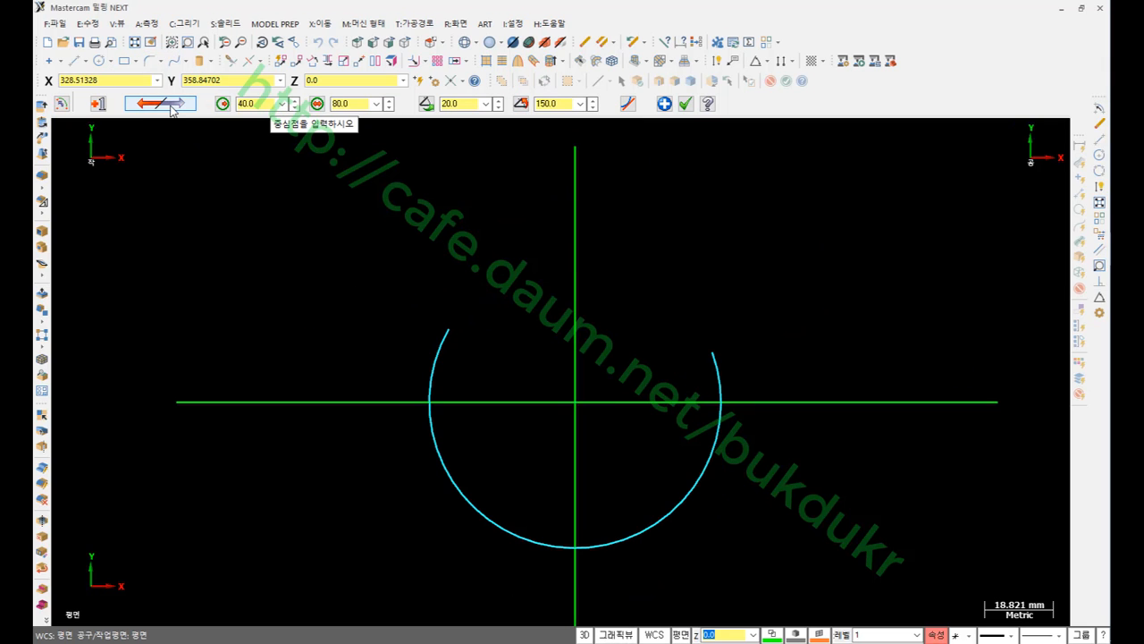
pyautogui.click(173, 106)
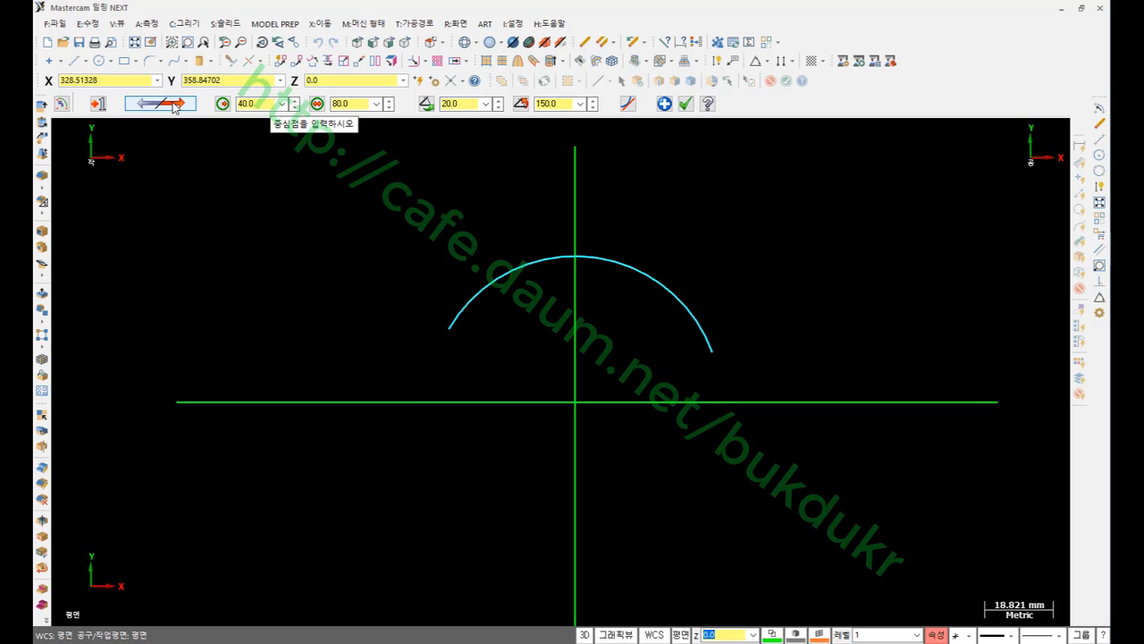
pyautogui.click(174, 106)
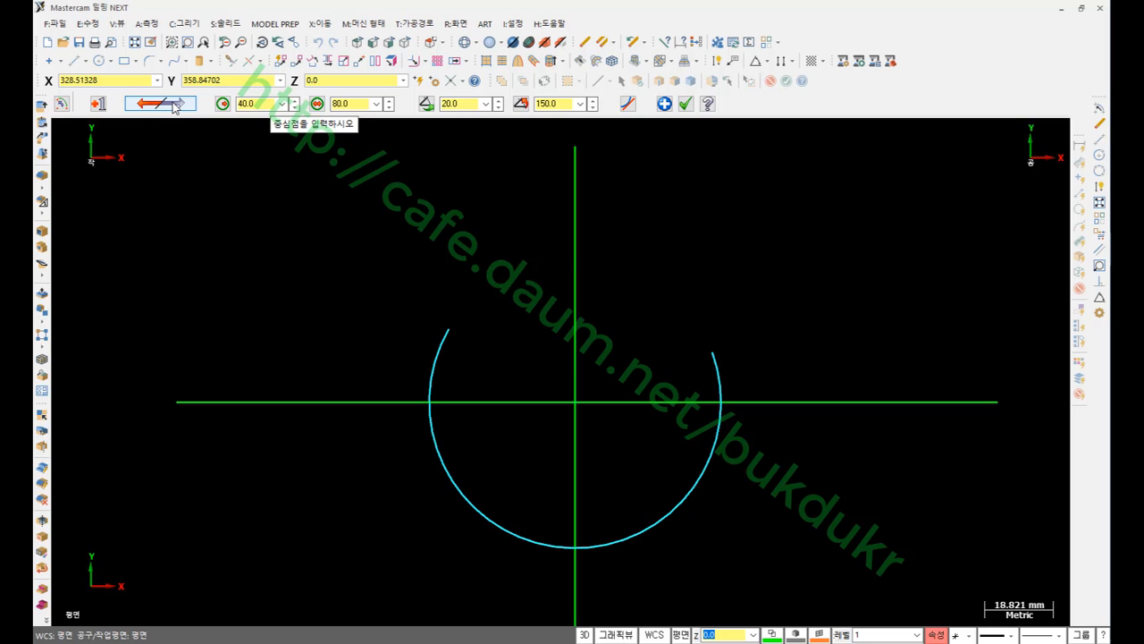
pyautogui.click(175, 106)
pyautogui.click(174, 105)
pyautogui.click(174, 105)
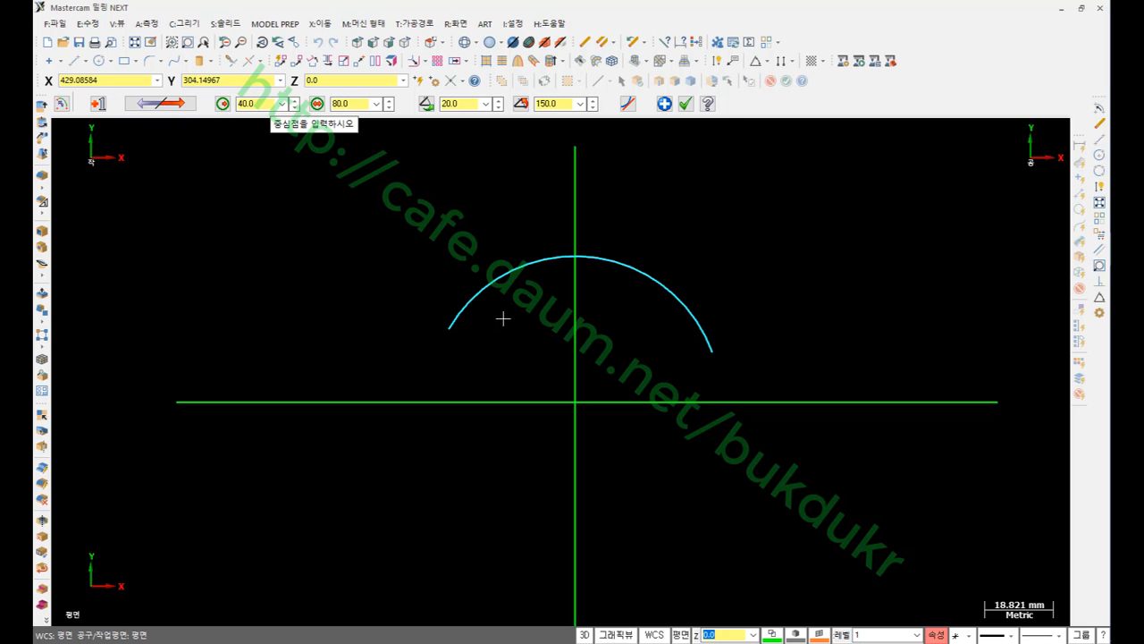
pyautogui.click(685, 104)
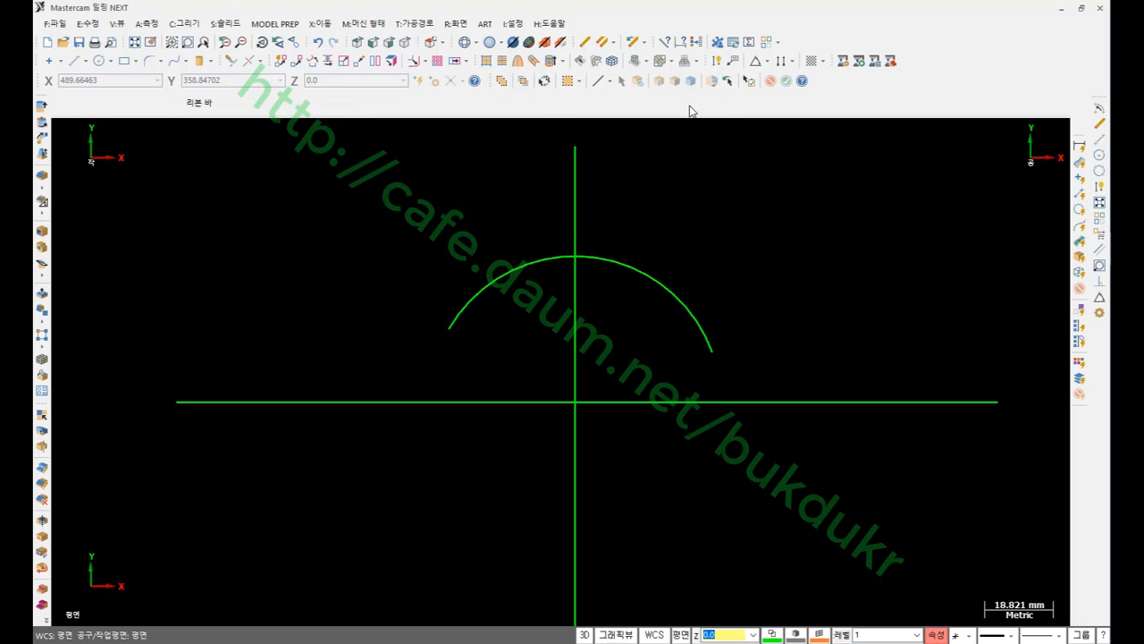
# Switch to the arc-drawing PDF in Adobe Acrobat and go to the section on arcs by point plus angle, start point and end point.
pyautogui.hotkey('alt', 'Tab')
pyautogui.scroll(-10, 755, 396)
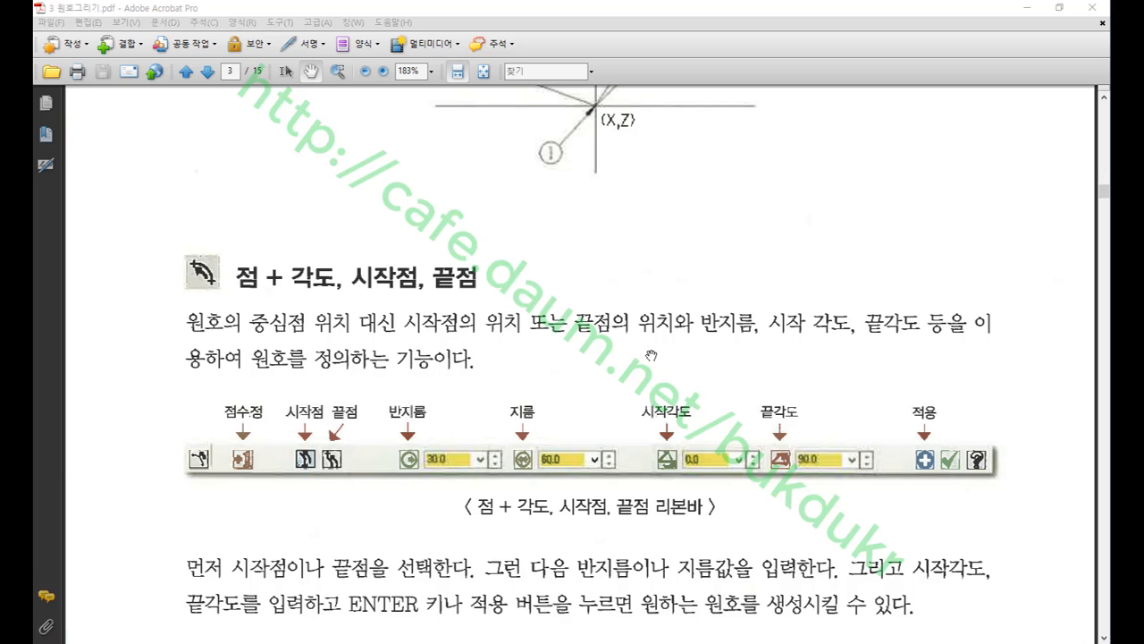
pyautogui.scroll(-3, 434, 296)
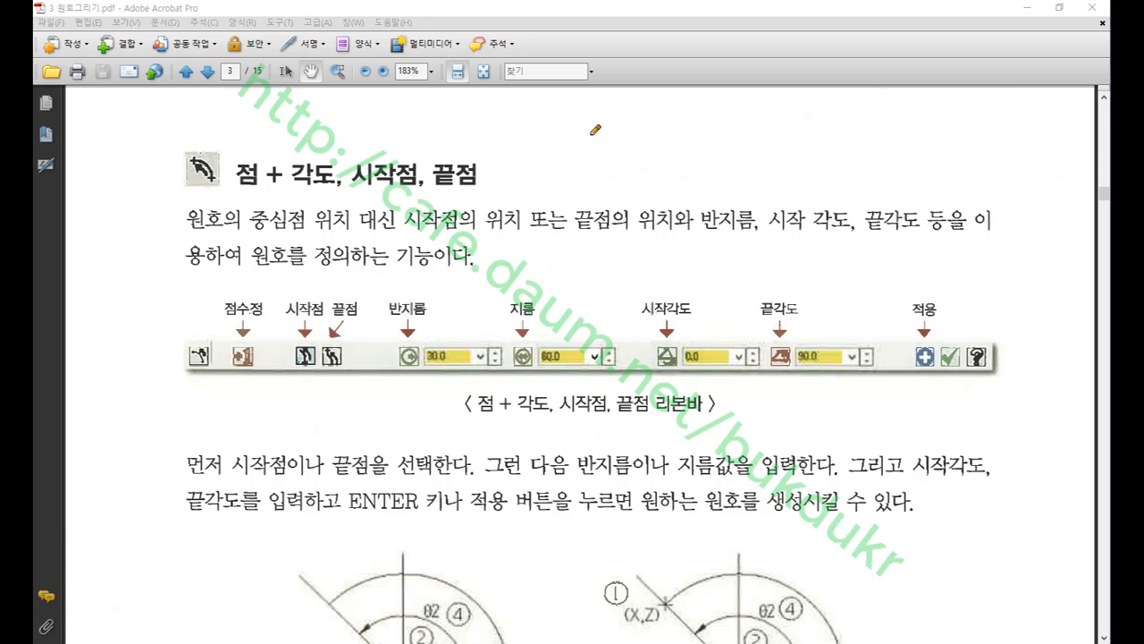
pyautogui.moveTo(257, 191)
pyautogui.mouseDown()
pyautogui.moveTo(229, 147)
pyautogui.moveTo(264, 184)
pyautogui.moveTo(337, 147)
pyautogui.moveTo(334, 179)
pyautogui.mouseUp()
pyautogui.moveTo(711, 369)
pyautogui.mouseDown()
pyautogui.moveTo(663, 362)
pyautogui.moveTo(720, 312)
pyautogui.moveTo(720, 376)
pyautogui.mouseUp()
pyautogui.moveTo(829, 375)
pyautogui.mouseDown()
pyautogui.moveTo(820, 385)
pyautogui.moveTo(778, 314)
pyautogui.moveTo(844, 370)
pyautogui.mouseUp()
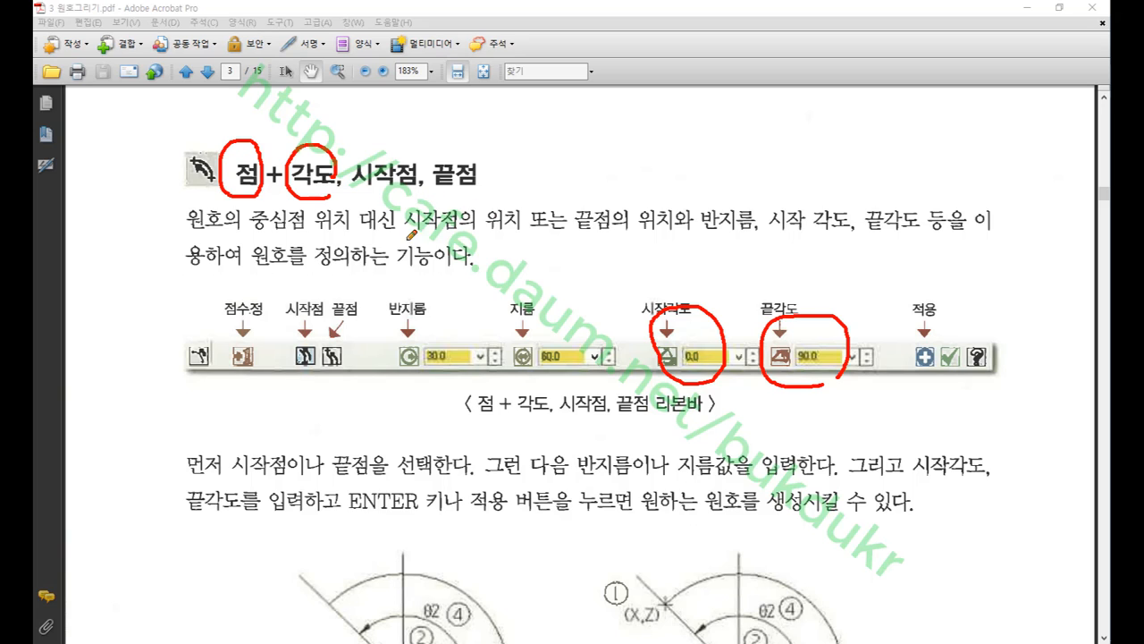
pyautogui.moveTo(337, 395)
pyautogui.mouseDown()
pyautogui.moveTo(313, 393)
pyautogui.moveTo(279, 279)
pyautogui.moveTo(380, 287)
pyautogui.moveTo(370, 370)
pyautogui.moveTo(340, 388)
pyautogui.mouseUp()
pyautogui.moveTo(422, 211)
pyautogui.mouseDown()
pyautogui.moveTo(372, 195)
pyautogui.moveTo(420, 189)
pyautogui.moveTo(413, 213)
pyautogui.mouseUp()
pyautogui.moveTo(442, 198)
pyautogui.mouseDown()
pyautogui.moveTo(437, 184)
pyautogui.moveTo(462, 196)
pyautogui.mouseUp()
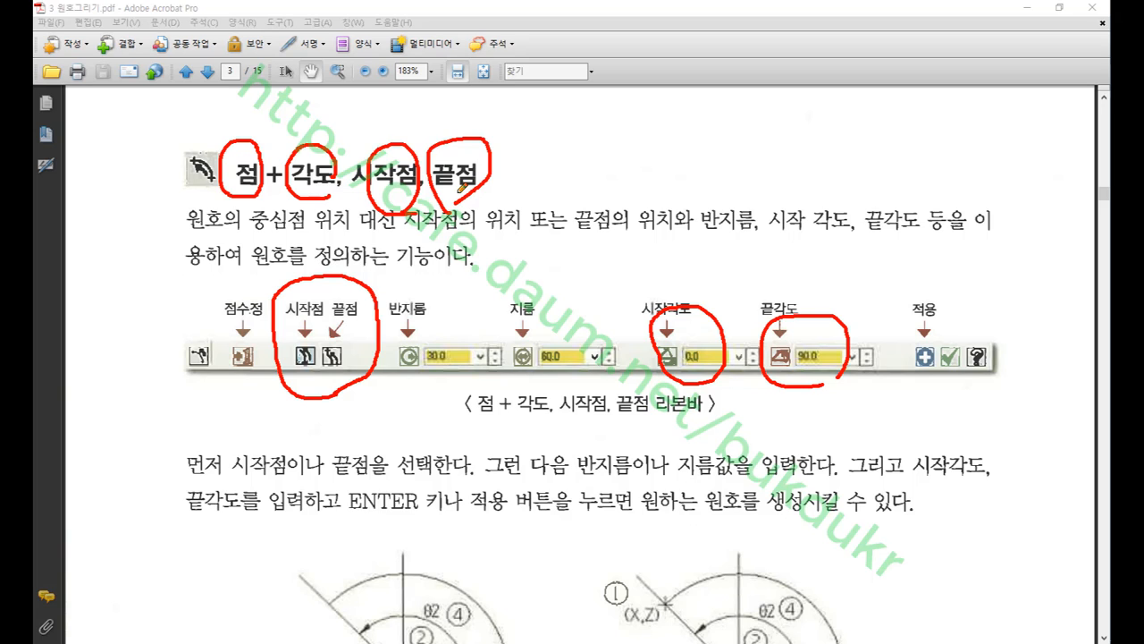
pyautogui.moveTo(259, 202)
pyautogui.mouseDown()
pyautogui.moveTo(224, 134)
pyautogui.moveTo(269, 191)
pyautogui.mouseUp()
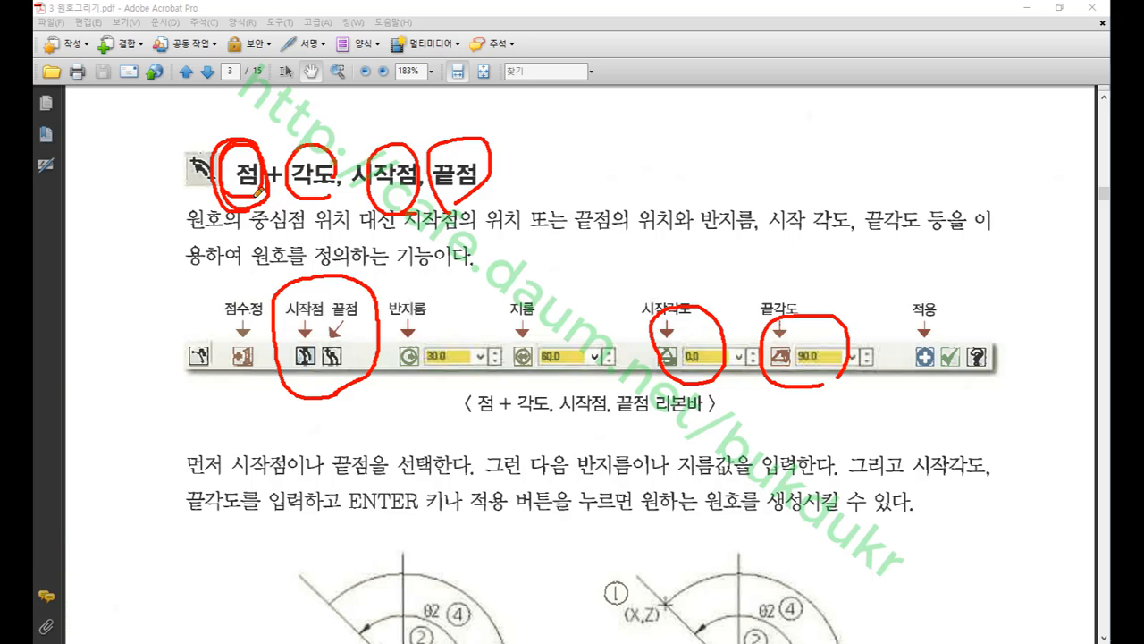
pyautogui.moveTo(255, 191); pyautogui.dragTo(242, 273)
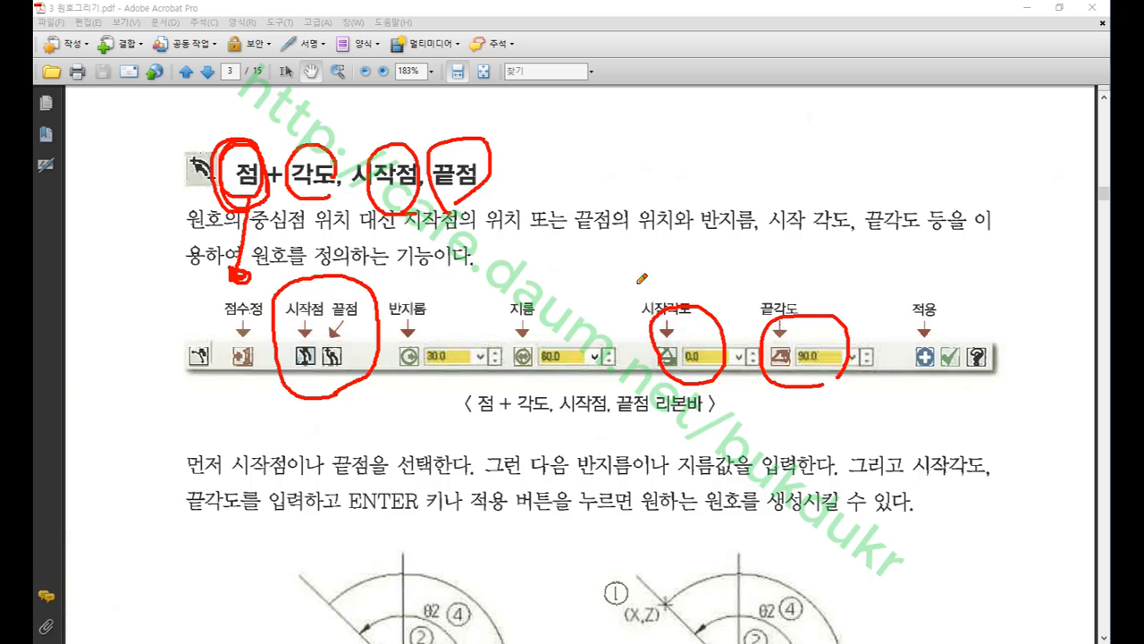
pyautogui.rightClick(639, 282)
pyautogui.click(668, 435)
# Go to the two diagrams of start-point and end-point arcs below the description and examine the start-point one.
pyautogui.scroll(-5, 669, 436)
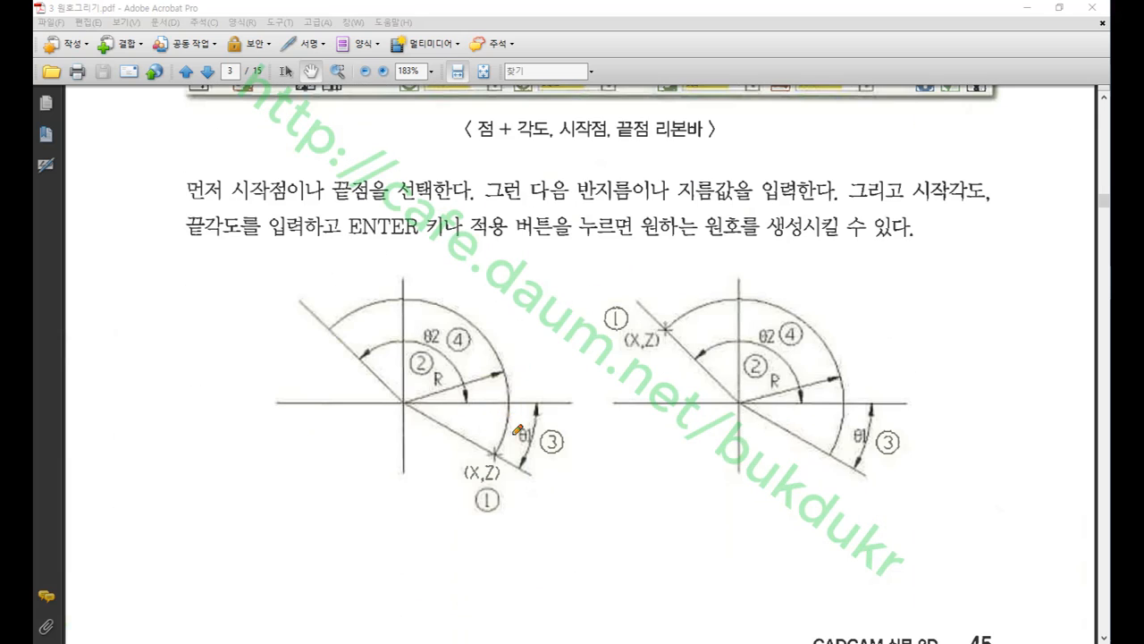
pyautogui.moveTo(501, 450)
pyautogui.mouseDown()
pyautogui.moveTo(489, 463)
pyautogui.moveTo(569, 347)
pyautogui.moveTo(465, 256)
pyautogui.moveTo(456, 279)
pyautogui.mouseUp()
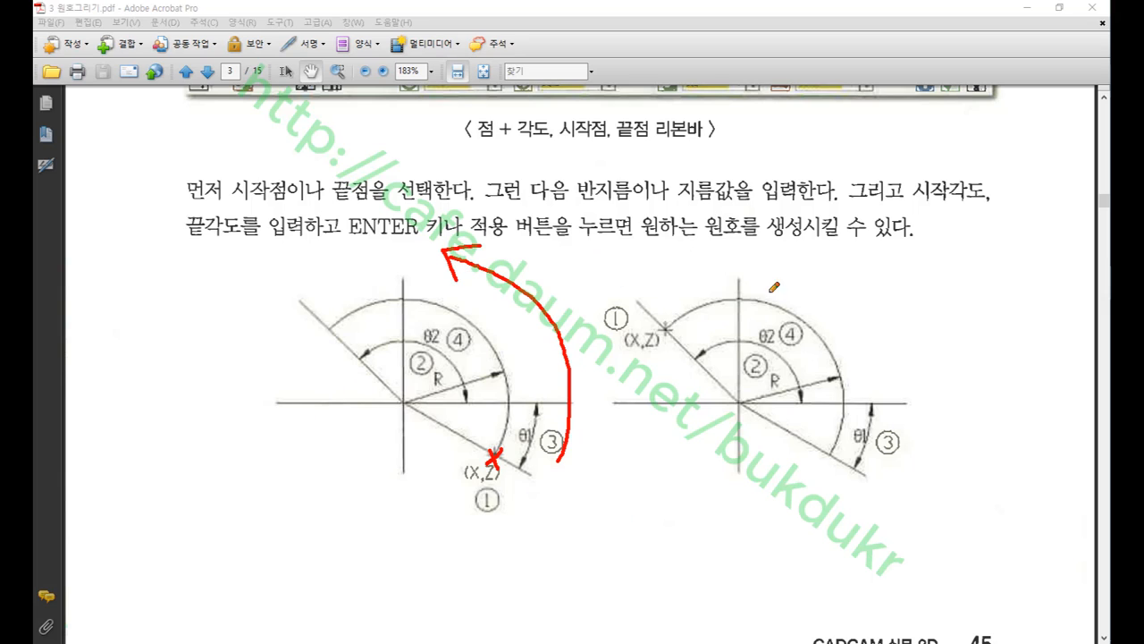
# Examine the two point-plus-angle diagrams, marking the arc directions and the start and end points of both in red.
pyautogui.moveTo(665, 293)
pyautogui.mouseDown()
pyautogui.moveTo(818, 275)
pyautogui.moveTo(886, 435)
pyautogui.moveTo(909, 422)
pyautogui.mouseUp()
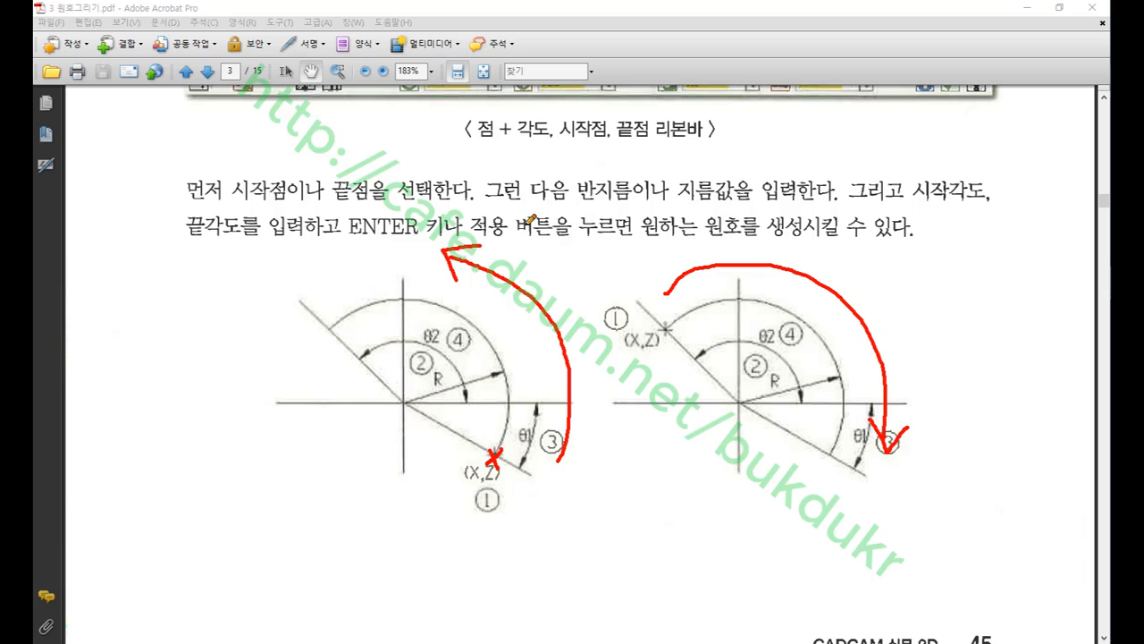
pyautogui.moveTo(531, 217); pyautogui.dragTo(577, 286)
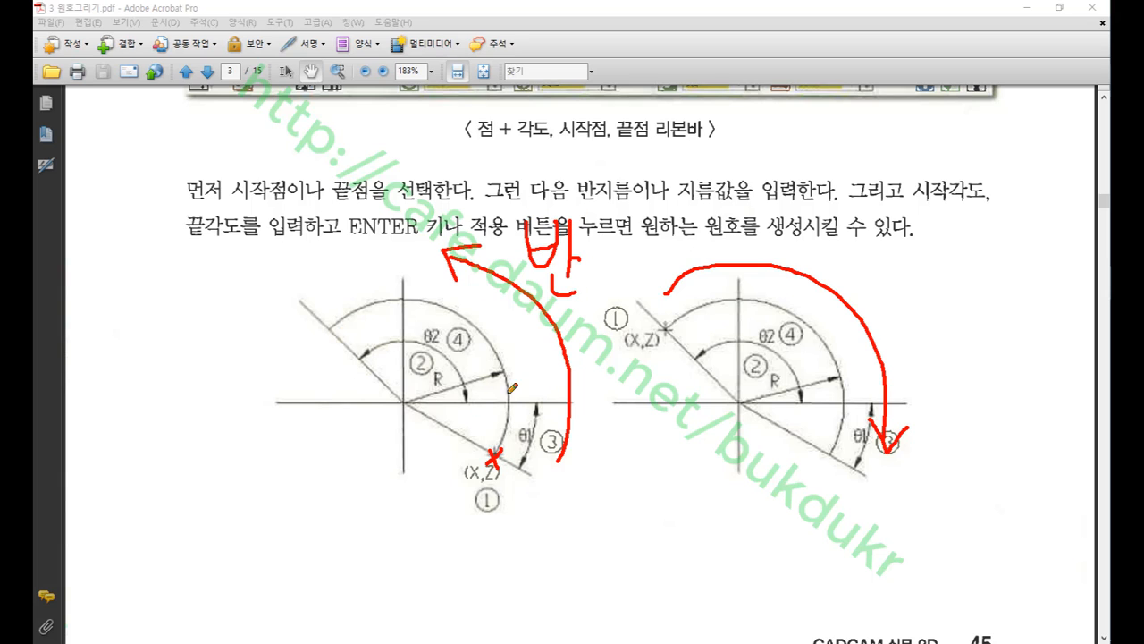
pyautogui.moveTo(495, 463); pyautogui.dragTo(498, 456)
pyautogui.moveTo(823, 449); pyautogui.dragTo(832, 453)
pyautogui.moveTo(673, 318)
pyautogui.mouseDown()
pyautogui.moveTo(661, 347)
pyautogui.moveTo(683, 338)
pyautogui.mouseUp()
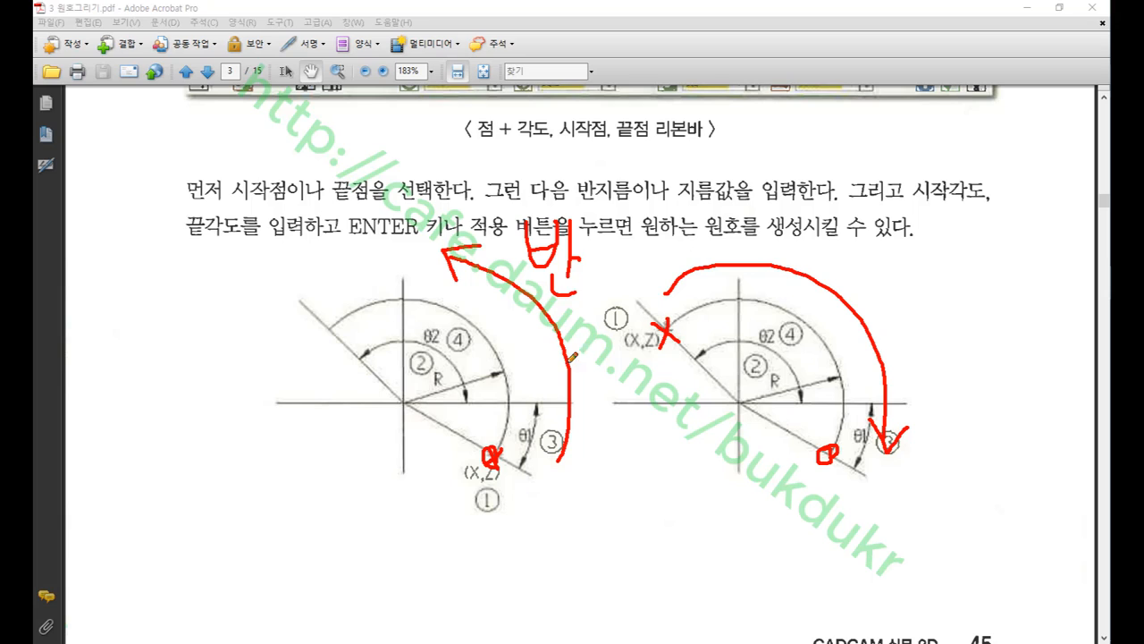
pyautogui.moveTo(335, 315)
pyautogui.mouseDown()
pyautogui.moveTo(320, 353)
pyautogui.moveTo(345, 349)
pyautogui.mouseUp()
pyautogui.moveTo(515, 447)
pyautogui.mouseDown()
pyautogui.moveTo(510, 458)
pyautogui.moveTo(501, 445)
pyautogui.mouseUp()
pyautogui.moveTo(321, 316)
pyautogui.mouseDown()
pyautogui.moveTo(346, 334)
pyautogui.moveTo(350, 314)
pyautogui.mouseUp()
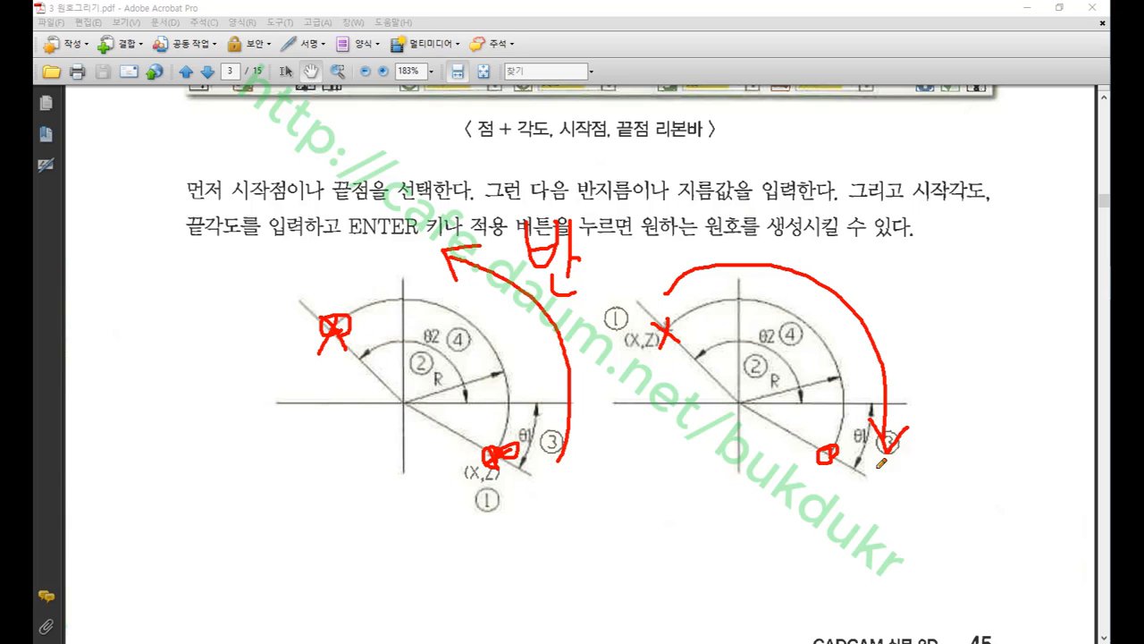
pyautogui.moveTo(822, 458); pyautogui.dragTo(842, 447)
pyautogui.moveTo(660, 342); pyautogui.dragTo(677, 328)
# Compare counterclockwise and clockwise arc directions with arrows sketched beside the diagrams, cross out the clockwise one and clear all markings.
pyautogui.moveTo(309, 574)
pyautogui.mouseDown()
pyautogui.moveTo(329, 444)
pyautogui.moveTo(149, 394)
pyautogui.moveTo(171, 429)
pyautogui.mouseUp()
pyautogui.moveTo(108, 488)
pyautogui.mouseDown()
pyautogui.moveTo(148, 482)
pyautogui.moveTo(229, 615)
pyautogui.moveTo(248, 572)
pyautogui.mouseUp()
pyautogui.moveTo(241, 491); pyautogui.dragTo(192, 538)
pyautogui.moveTo(190, 517); pyautogui.dragTo(248, 542)
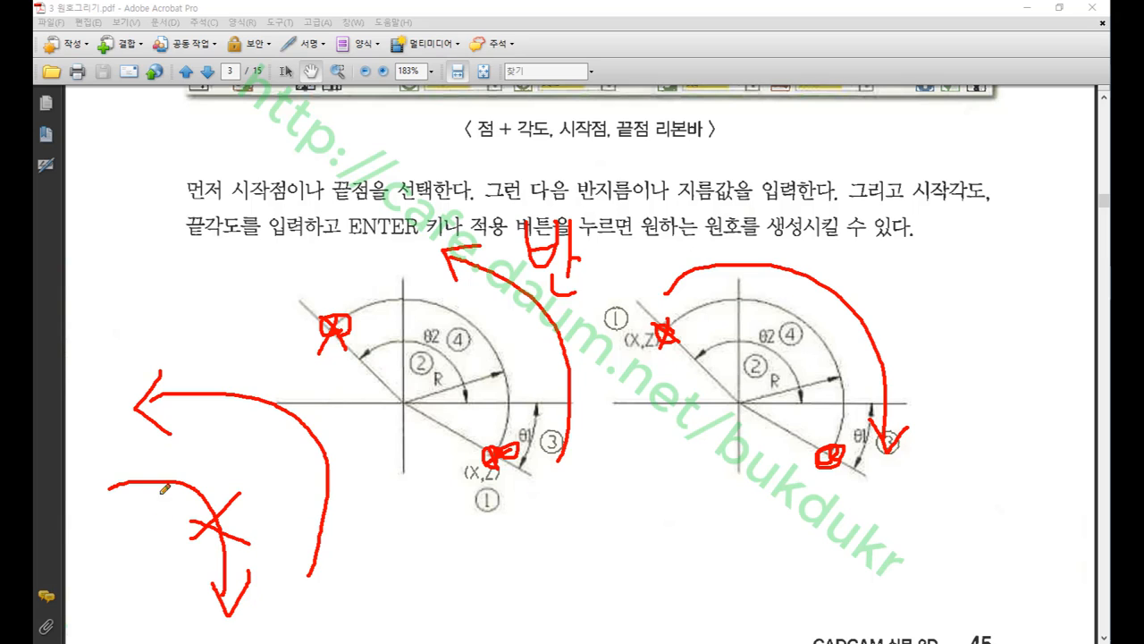
pyautogui.moveTo(109, 478); pyautogui.dragTo(96, 508)
pyautogui.moveTo(93, 476); pyautogui.dragTo(127, 520)
pyautogui.moveTo(218, 601); pyautogui.dragTo(241, 611)
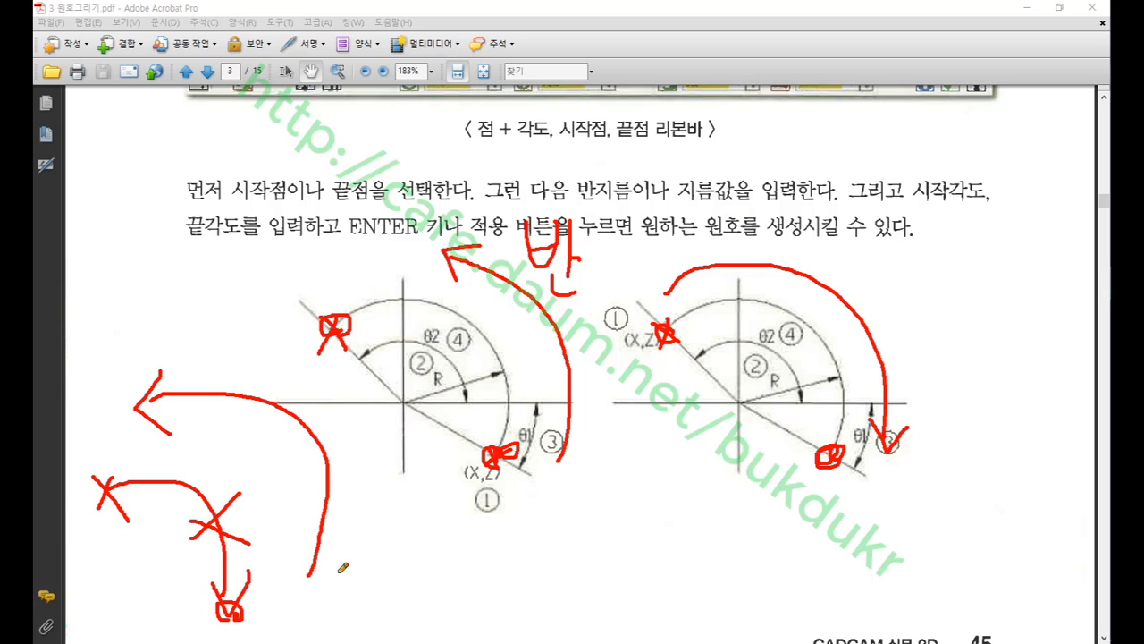
pyautogui.moveTo(159, 367); pyautogui.dragTo(169, 437)
pyautogui.rightClick(668, 414)
pyautogui.click(712, 567)
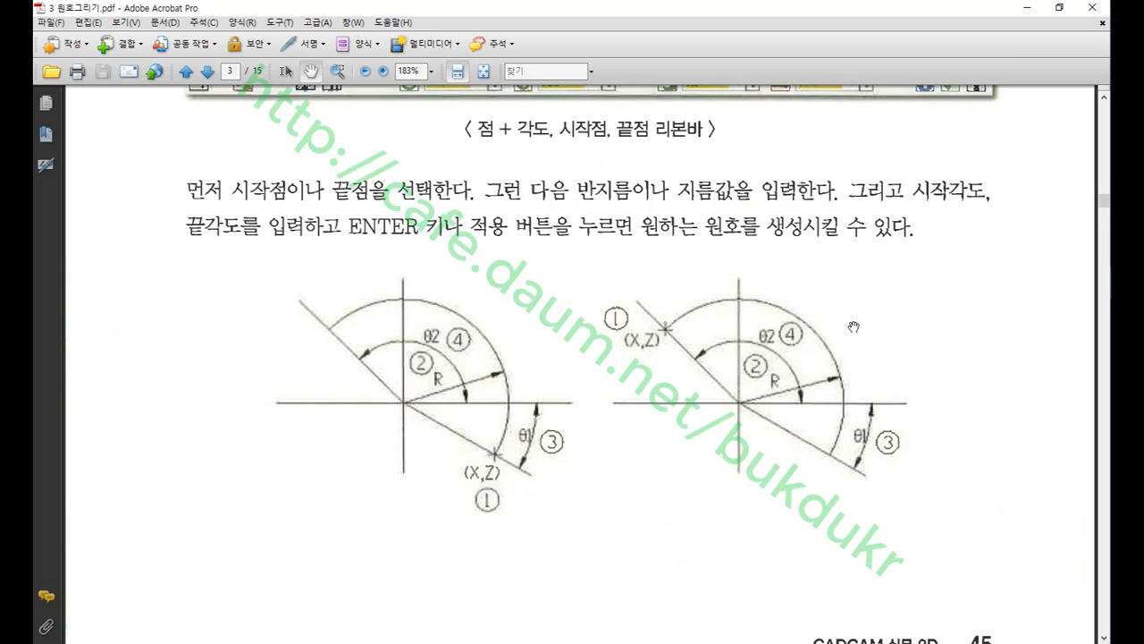
# Switch to Mastercam and start the arc command for point plus angles with a start or end point.
pyautogui.hotkey('alt', 'Tab')
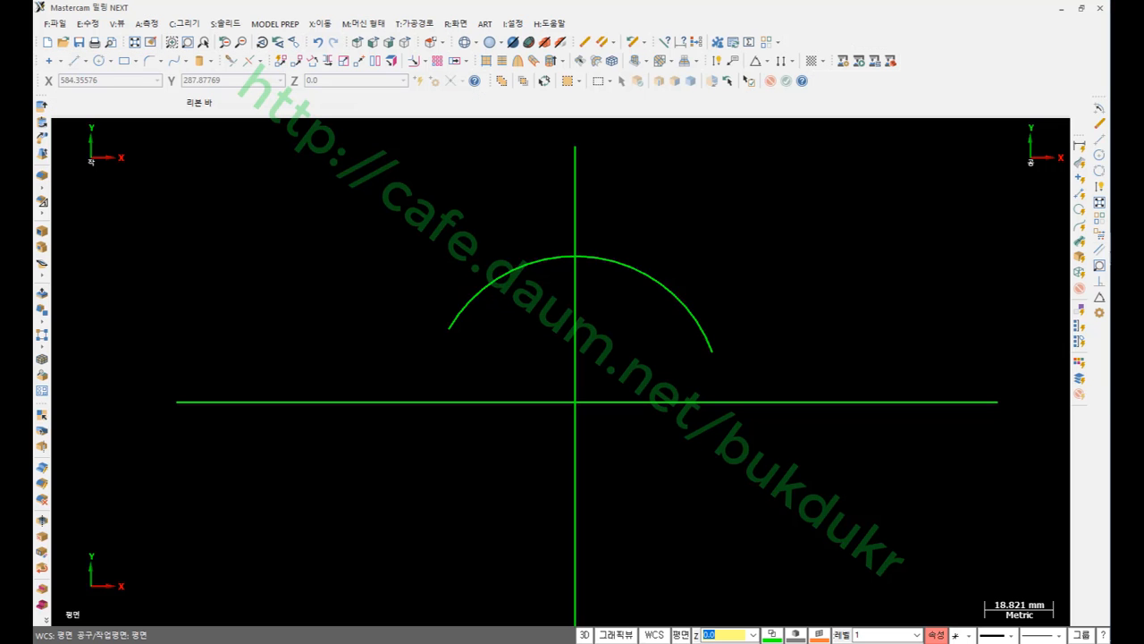
pyautogui.scroll(-2, 653, 358)
pyautogui.click(685, 327)
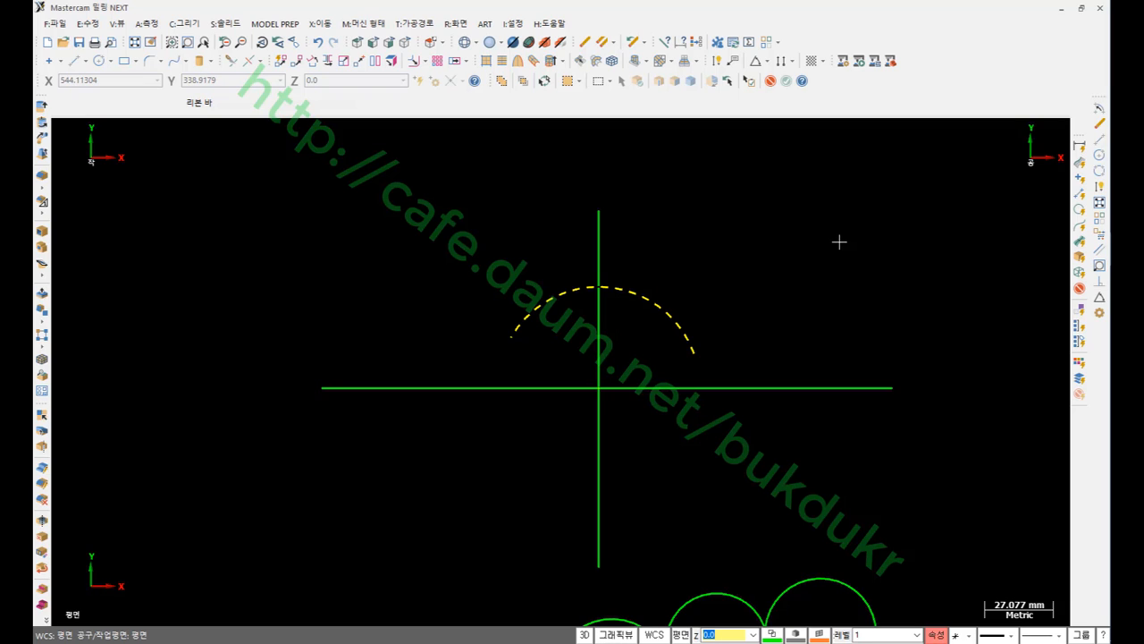
pyautogui.click(671, 323)
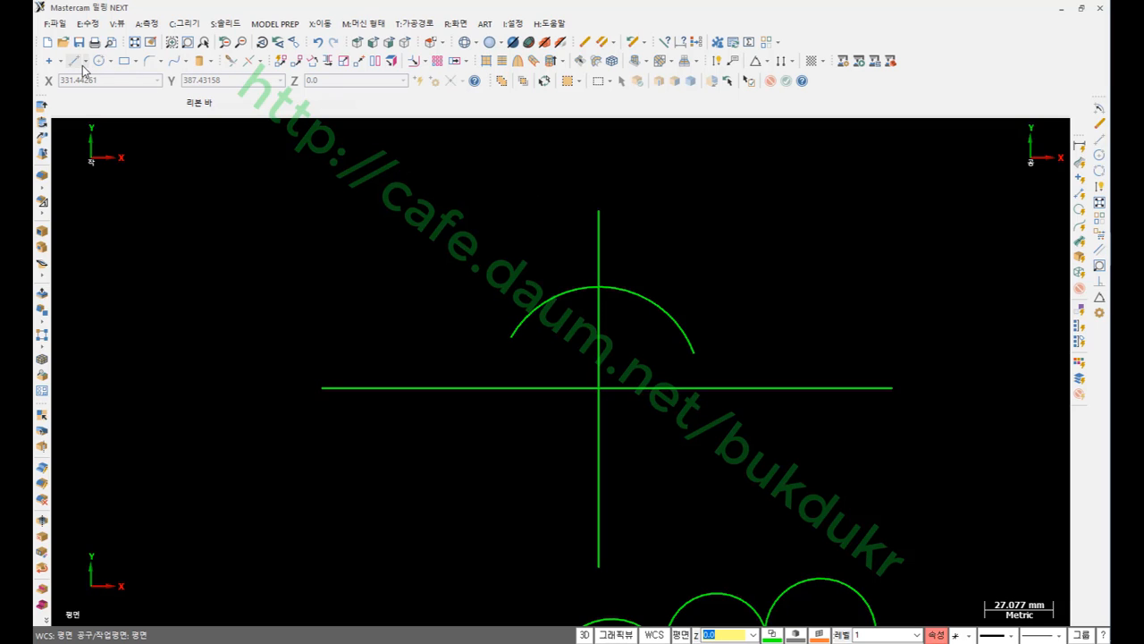
pyautogui.click(197, 27)
pyautogui.moveTo(212, 72)
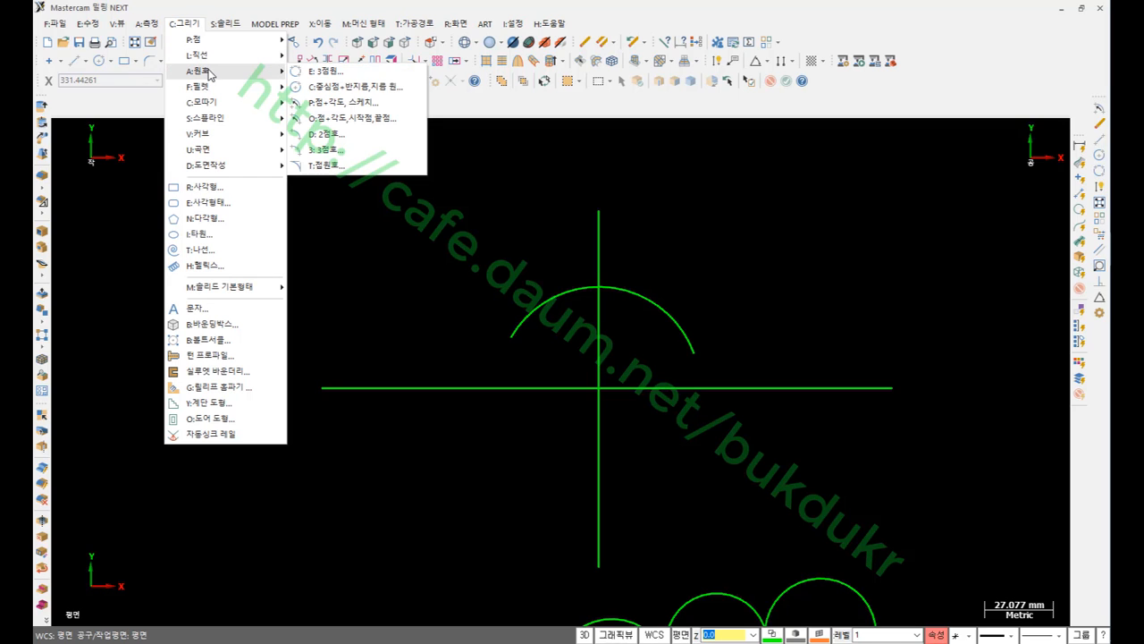
pyautogui.click(360, 119)
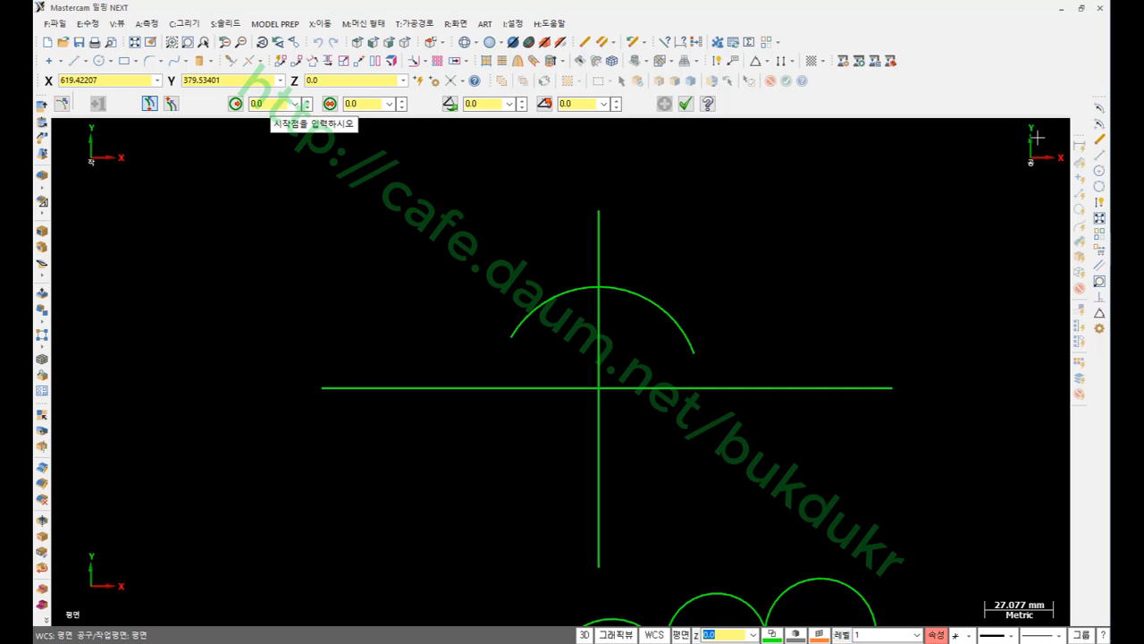
# Magnify the start-point prompt of the arc command, examine it and return to the normal view.
pyautogui.rightClick(273, 170)
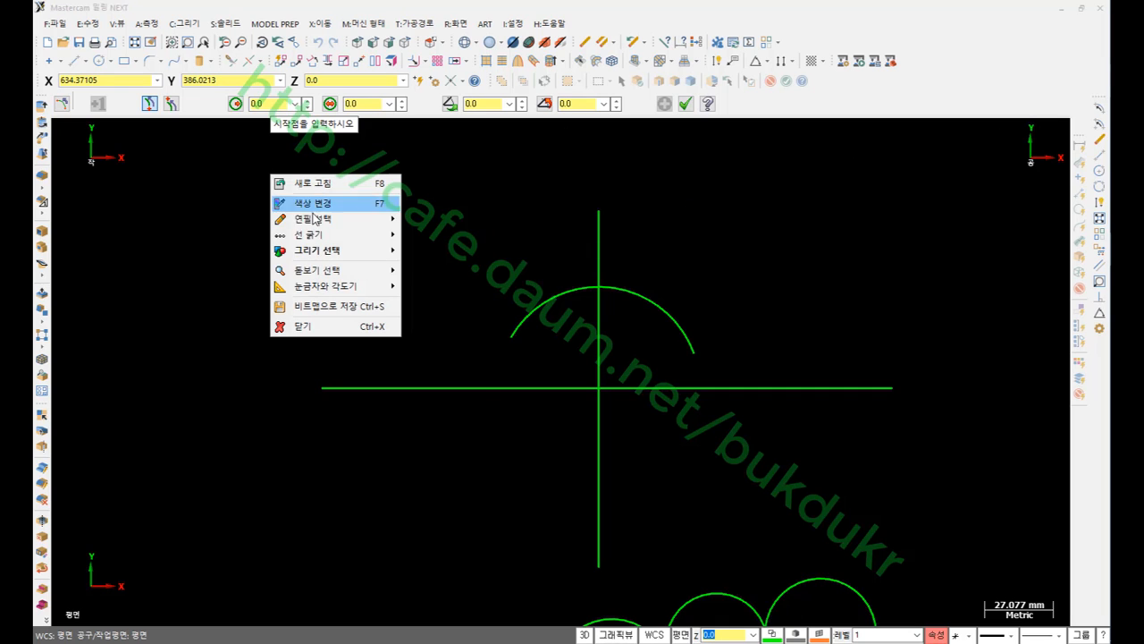
pyautogui.moveTo(331, 272)
pyautogui.click(452, 291)
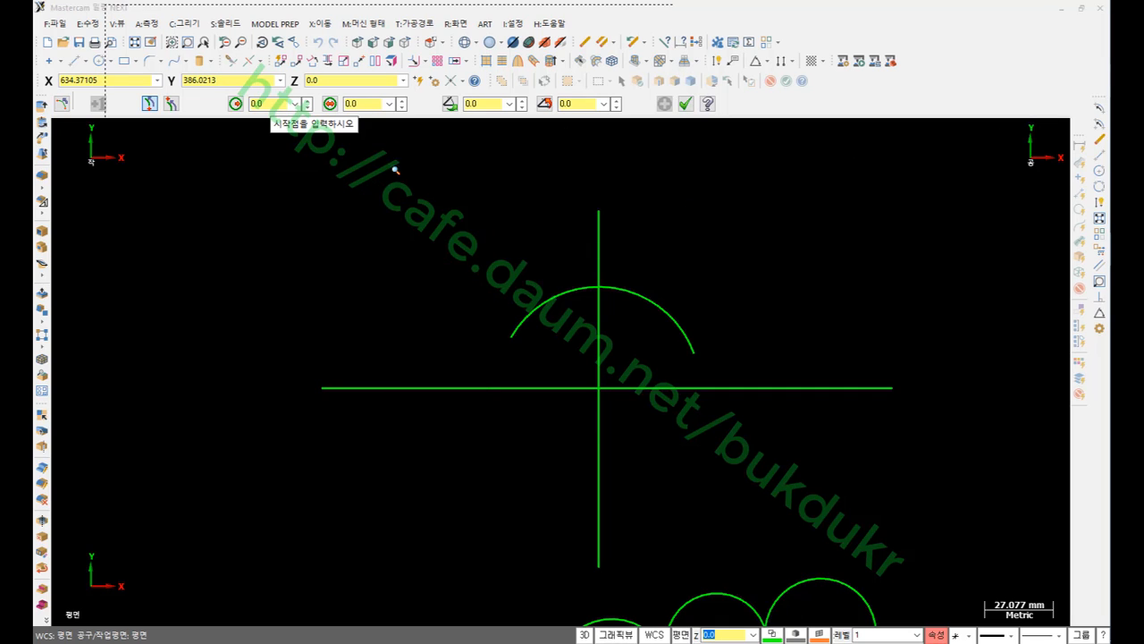
pyautogui.moveTo(526, 269)
pyautogui.mouseDown()
pyautogui.moveTo(490, 278)
pyautogui.moveTo(480, 219)
pyautogui.moveTo(636, 231)
pyautogui.moveTo(525, 275)
pyautogui.mouseUp()
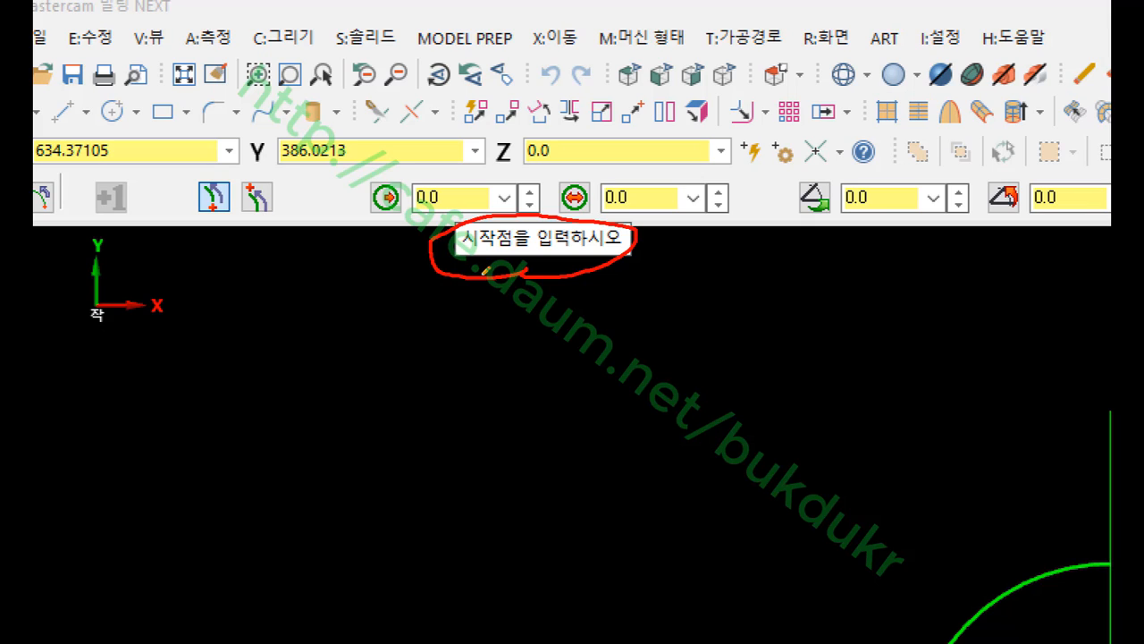
pyautogui.moveTo(509, 268)
pyautogui.mouseDown()
pyautogui.moveTo(454, 261)
pyautogui.moveTo(518, 218)
pyautogui.moveTo(501, 273)
pyautogui.moveTo(523, 240)
pyautogui.mouseUp()
pyautogui.rightClick(421, 302)
pyautogui.click(453, 458)
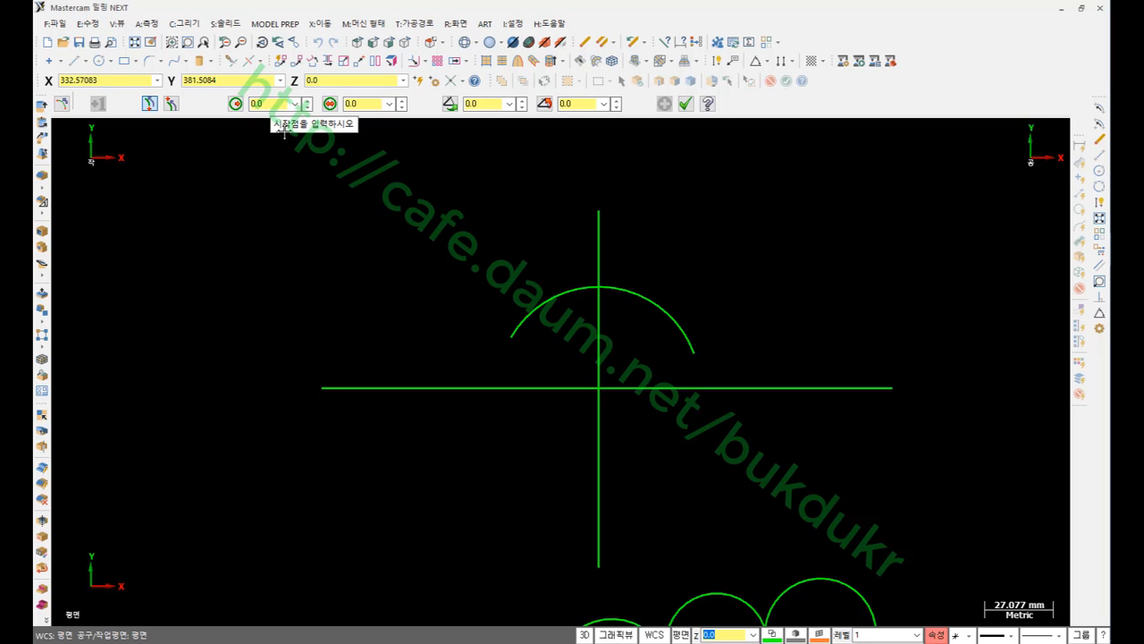
# Place the new arc's start point on the existing arc's right end and take the 40 mm radius from that arc.
pyautogui.click(696, 355)
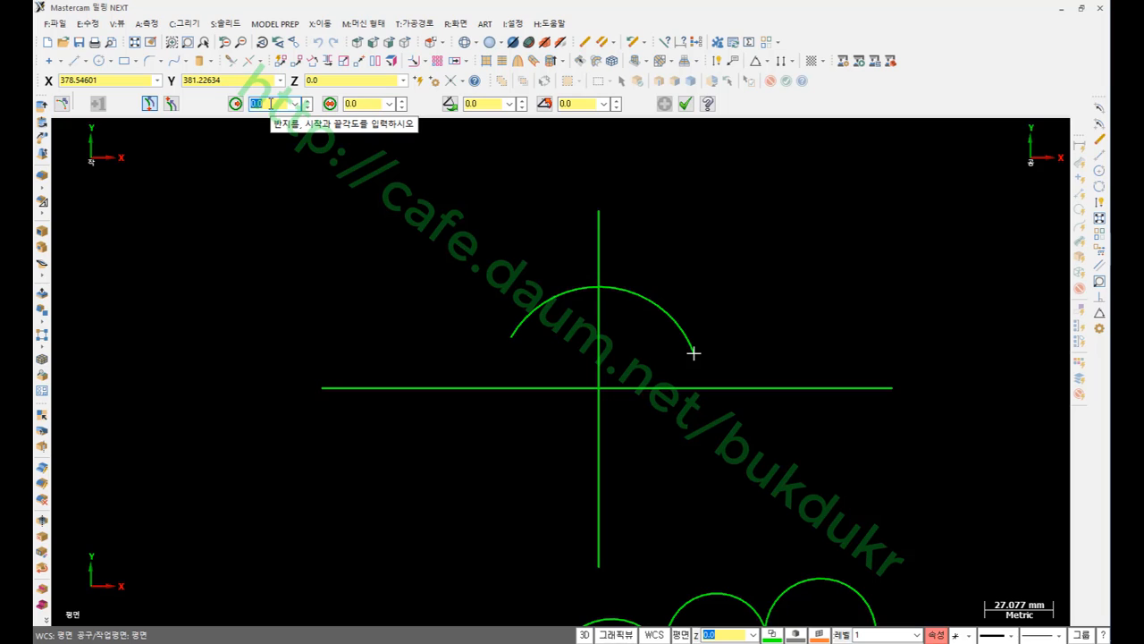
pyautogui.write('R')
pyautogui.press('Return')
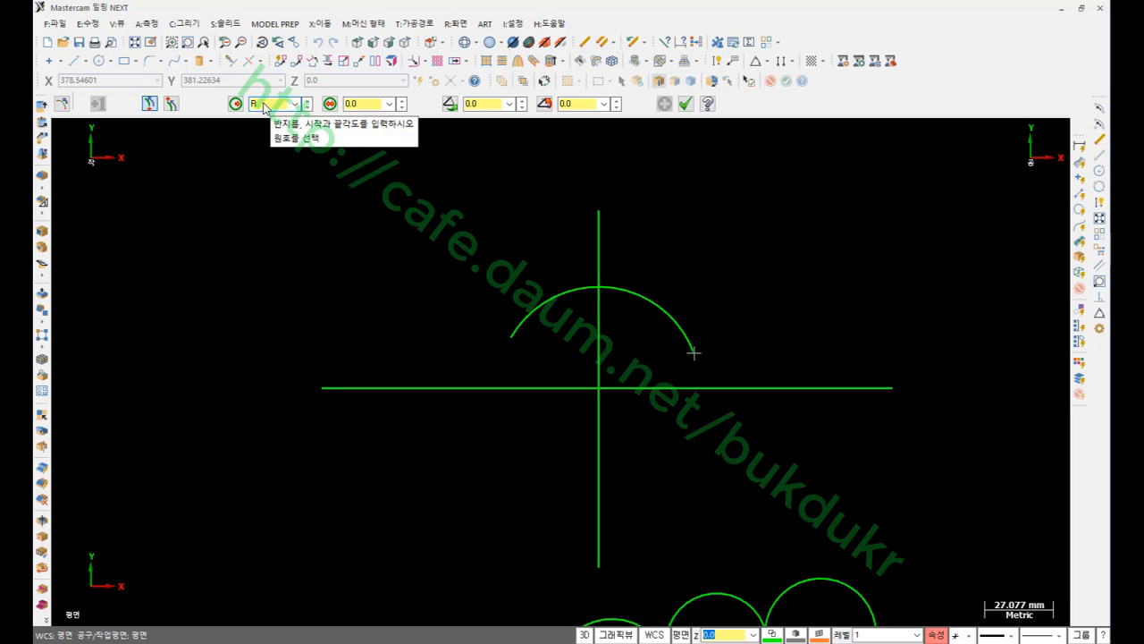
pyautogui.click(660, 305)
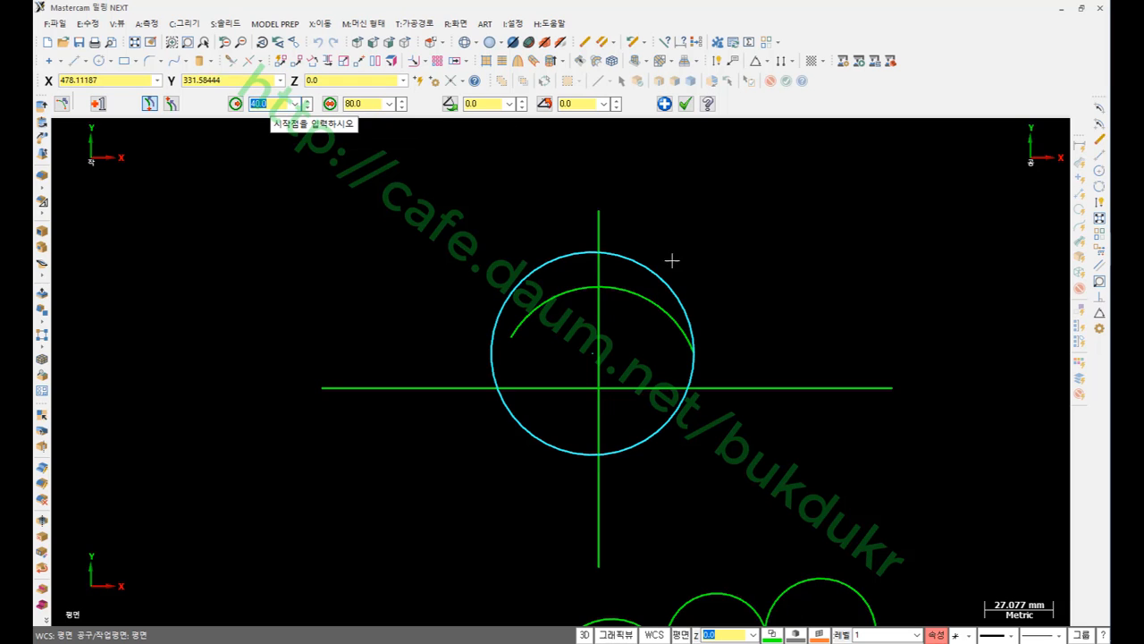
pyautogui.click(270, 102)
# Set the start angle of the new arc to 20°.
pyautogui.click(486, 105)
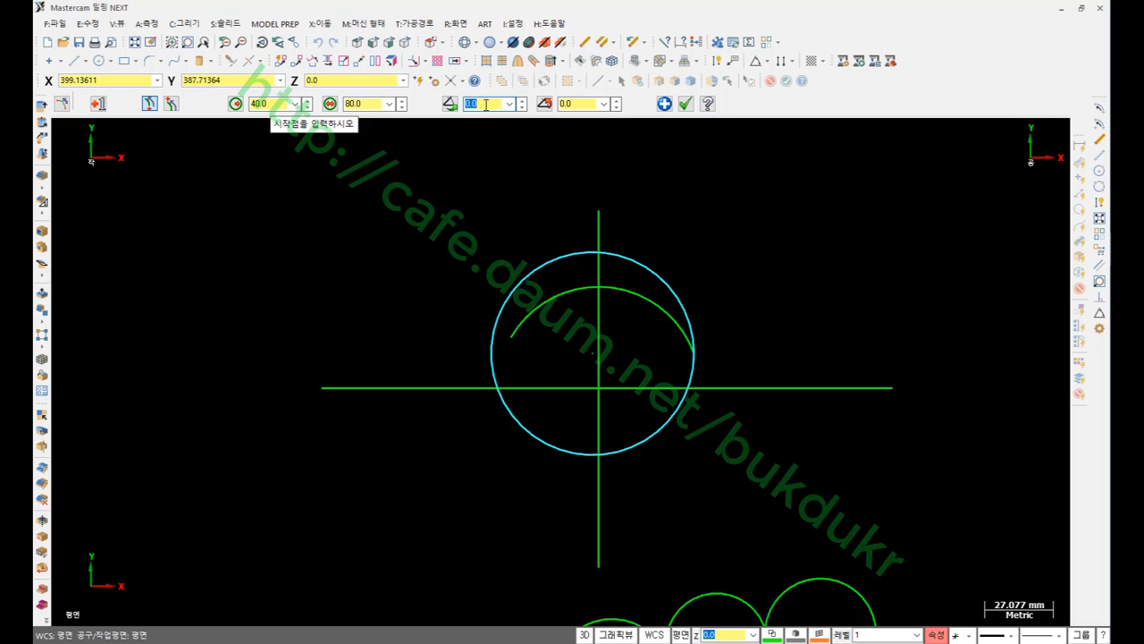
pyautogui.click(583, 105)
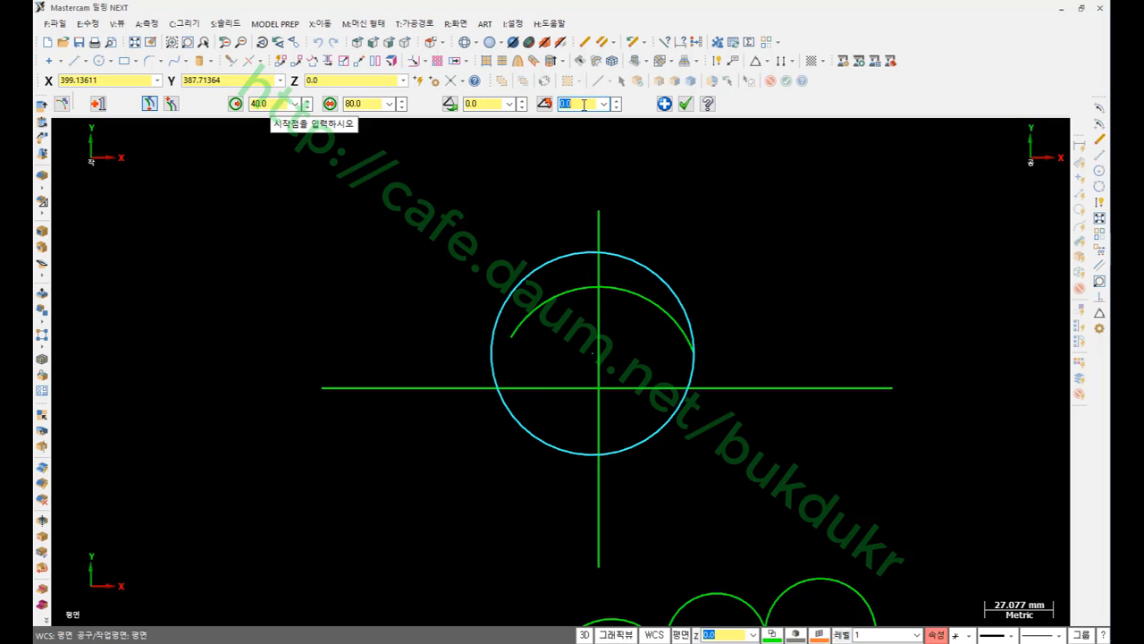
pyautogui.click(489, 105)
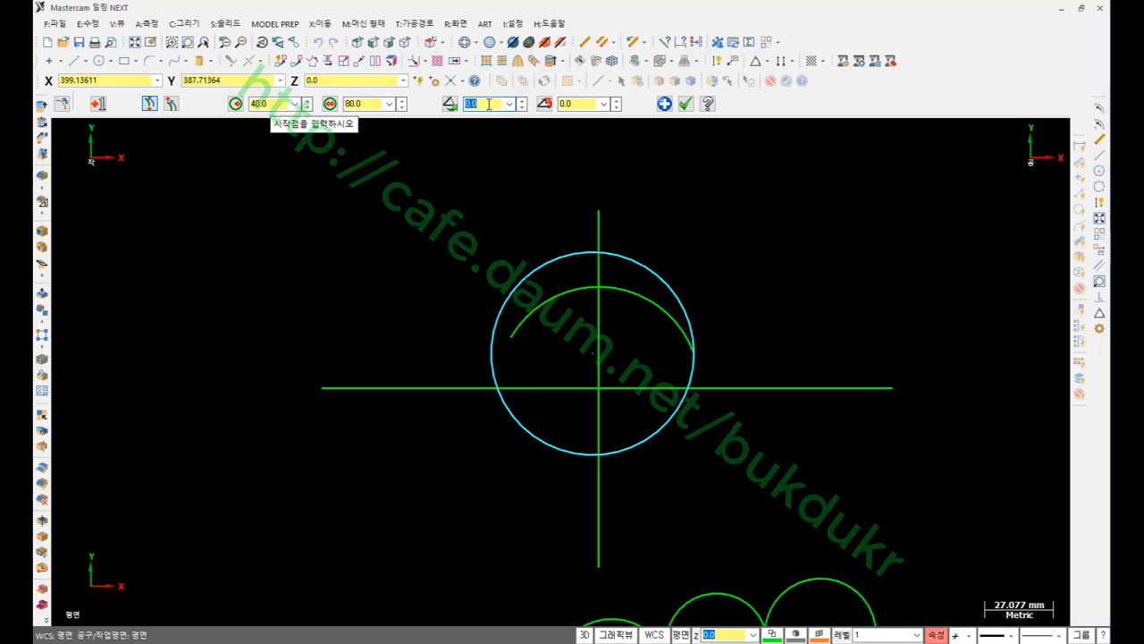
pyautogui.click(493, 106)
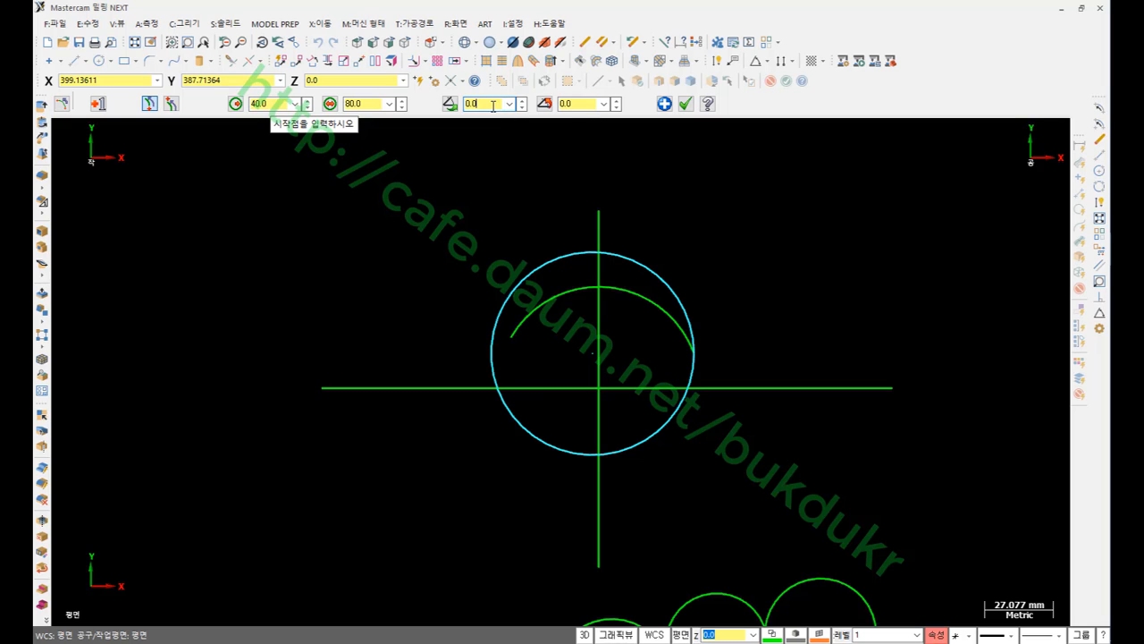
pyautogui.click(589, 107)
pyautogui.click(482, 104)
pyautogui.write('20')
pyautogui.press('Return')
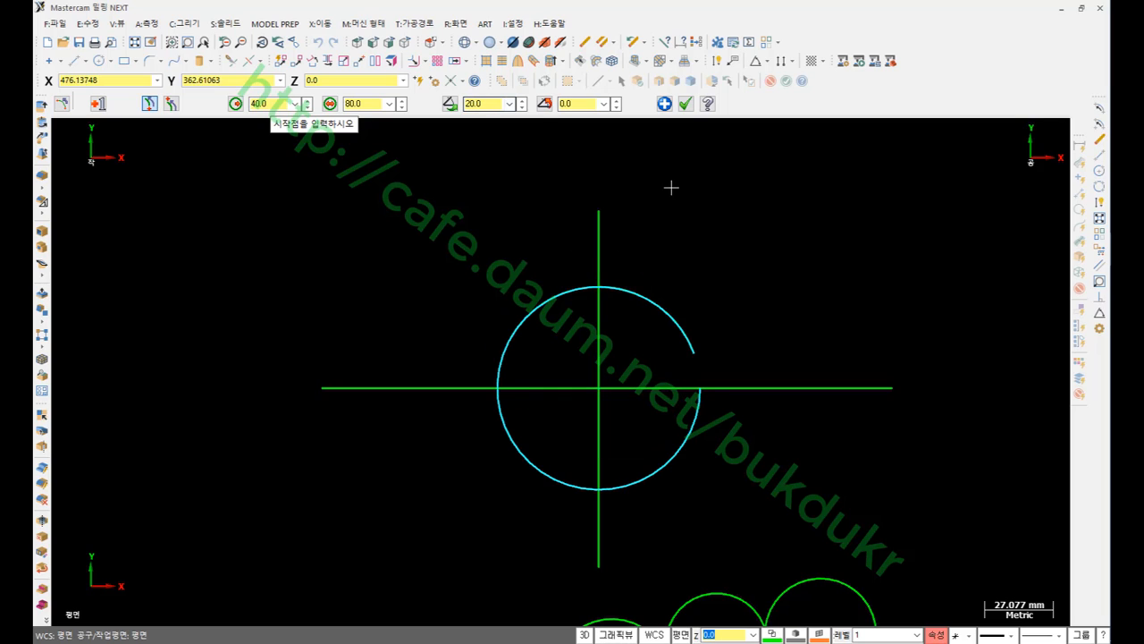
# Set the end angle of the new arc to 150° and check its shape.
pyautogui.scroll(1, 477, 426)
pyautogui.scroll(1, 685, 379)
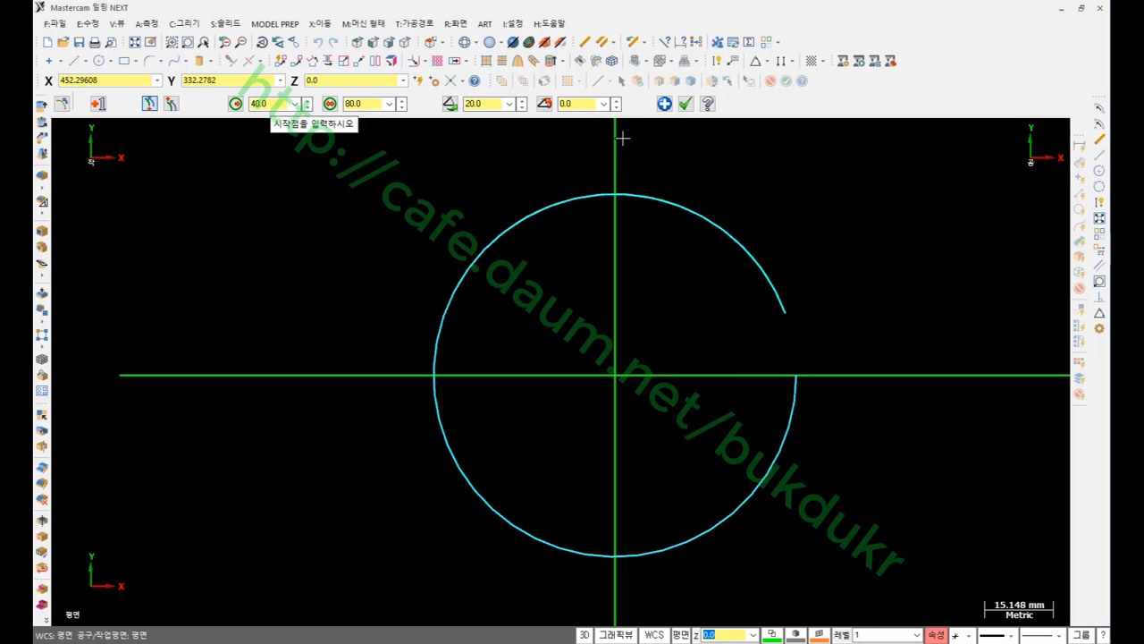
pyautogui.click(581, 104)
pyautogui.write('150')
pyautogui.press('Return')
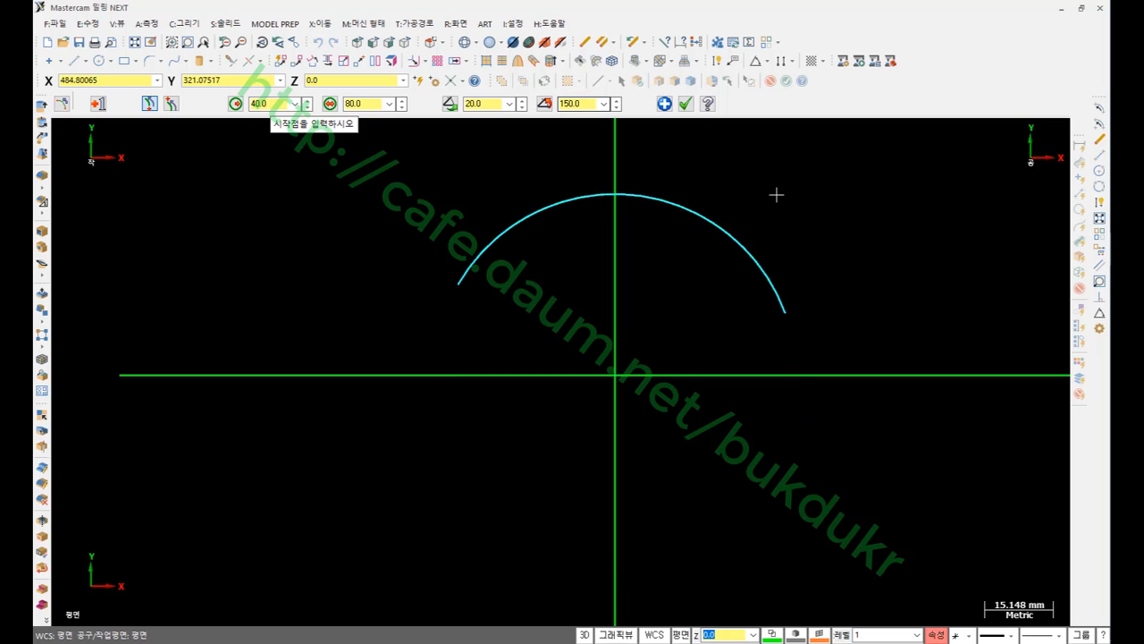
pyautogui.scroll(3, 659, 169)
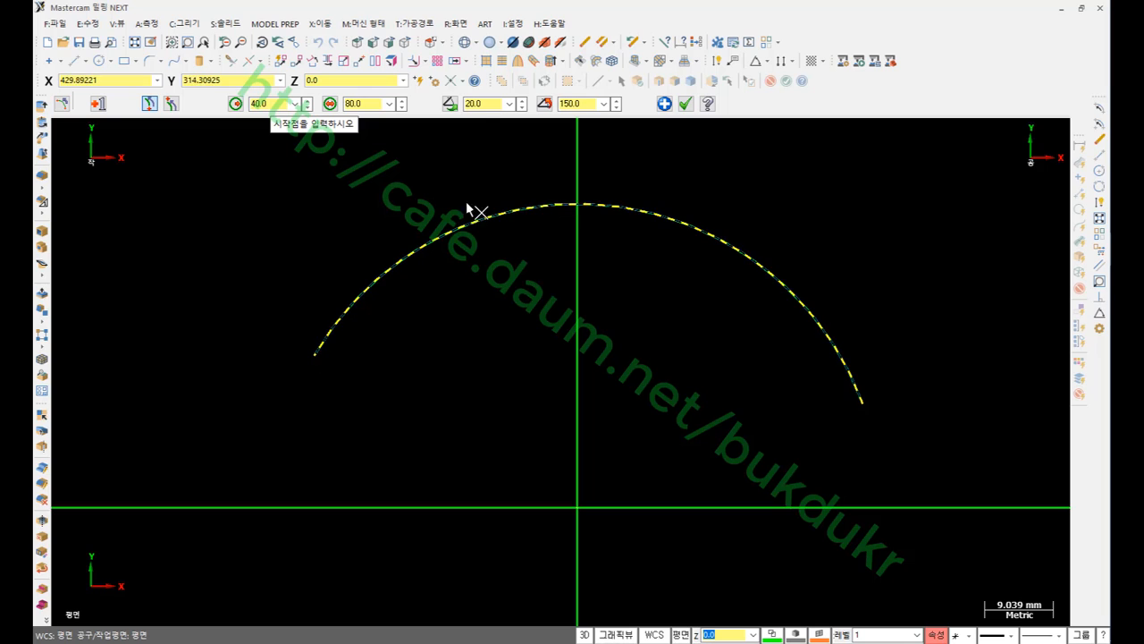
pyautogui.click(489, 105)
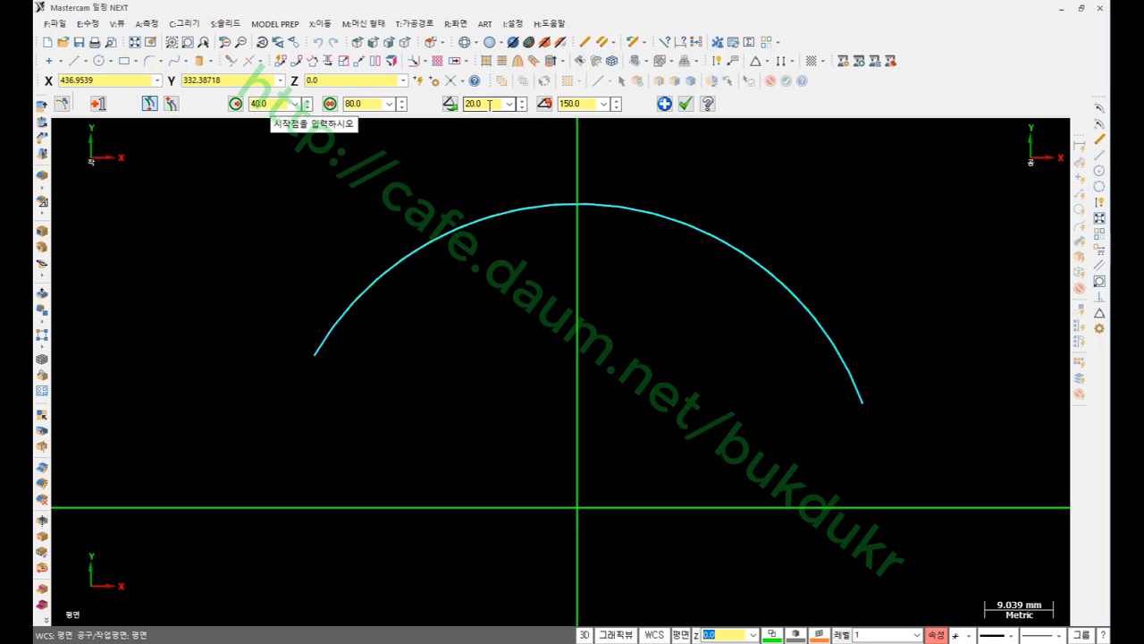
pyautogui.click(587, 104)
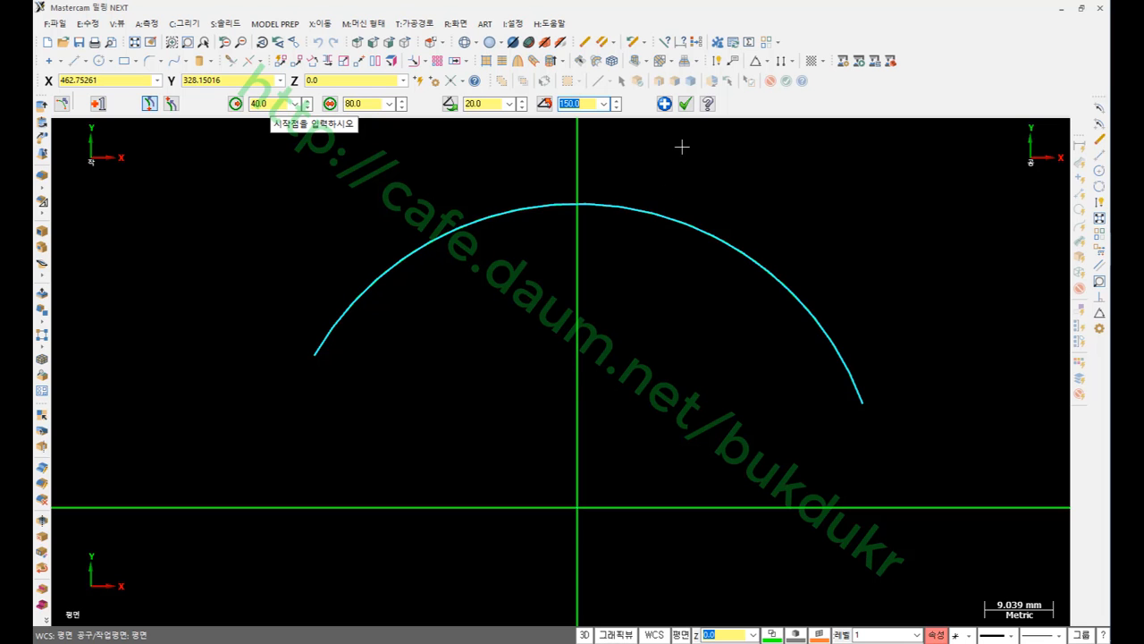
pyautogui.scroll(-2, 695, 304)
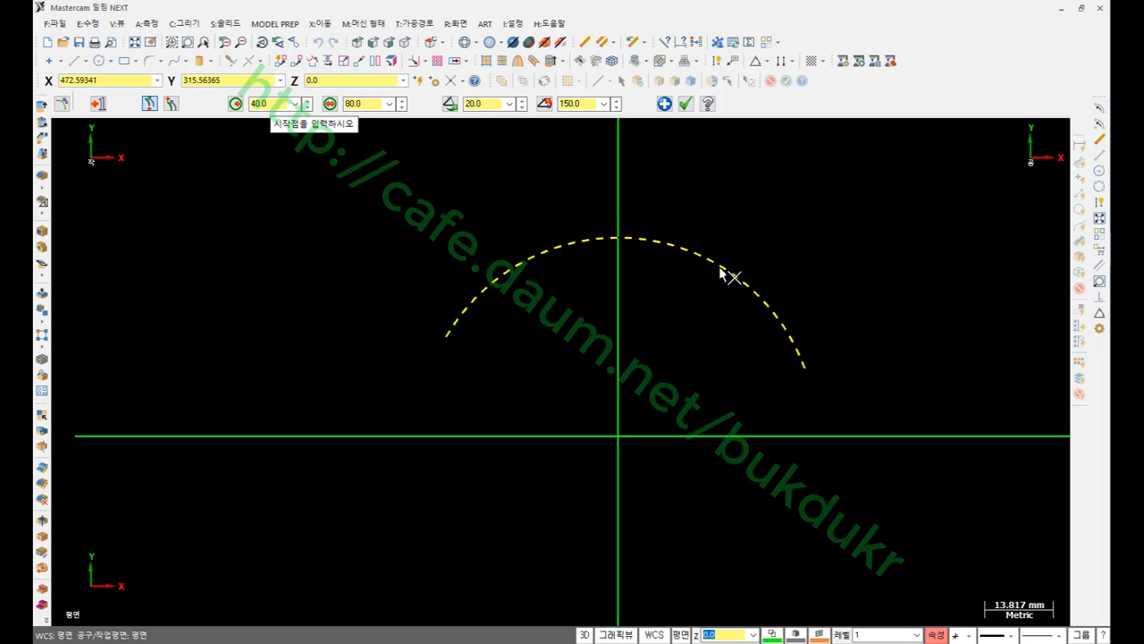
# Switch to the arc-drawing PDF in Adobe Acrobat, go to the practice exercise on page 4 and examine its 30 and R5 dimensions.
pyautogui.hotkey('alt', 'Tab')
pyautogui.scroll(-10, 746, 339)
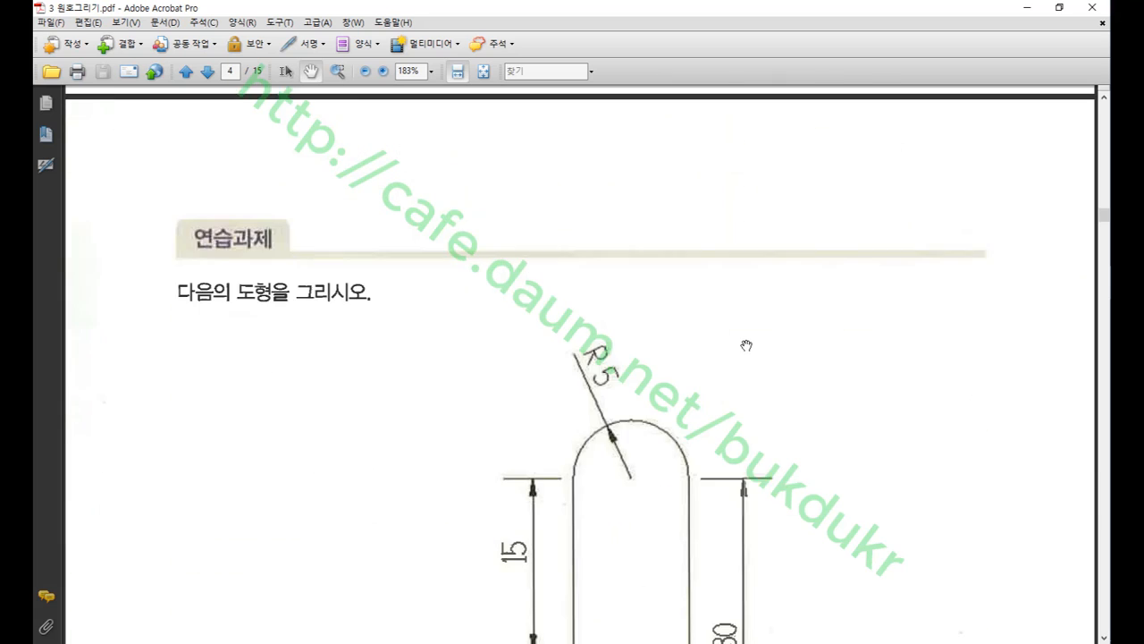
pyautogui.scroll(-5, 747, 345)
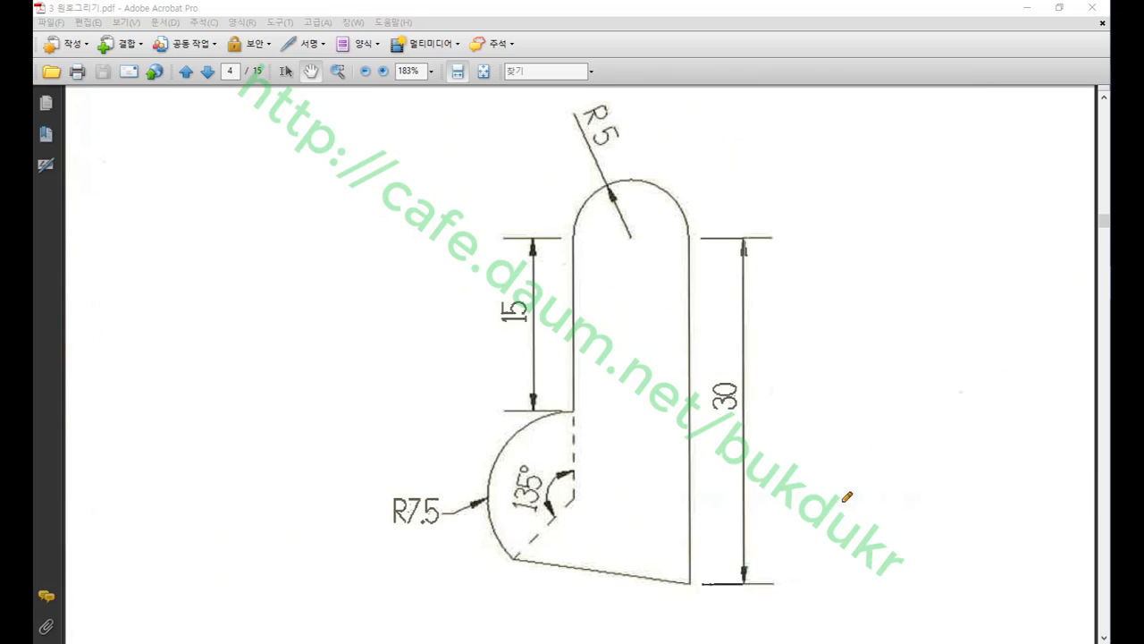
pyautogui.moveTo(758, 416)
pyautogui.mouseDown()
pyautogui.moveTo(715, 362)
pyautogui.moveTo(749, 420)
pyautogui.mouseUp()
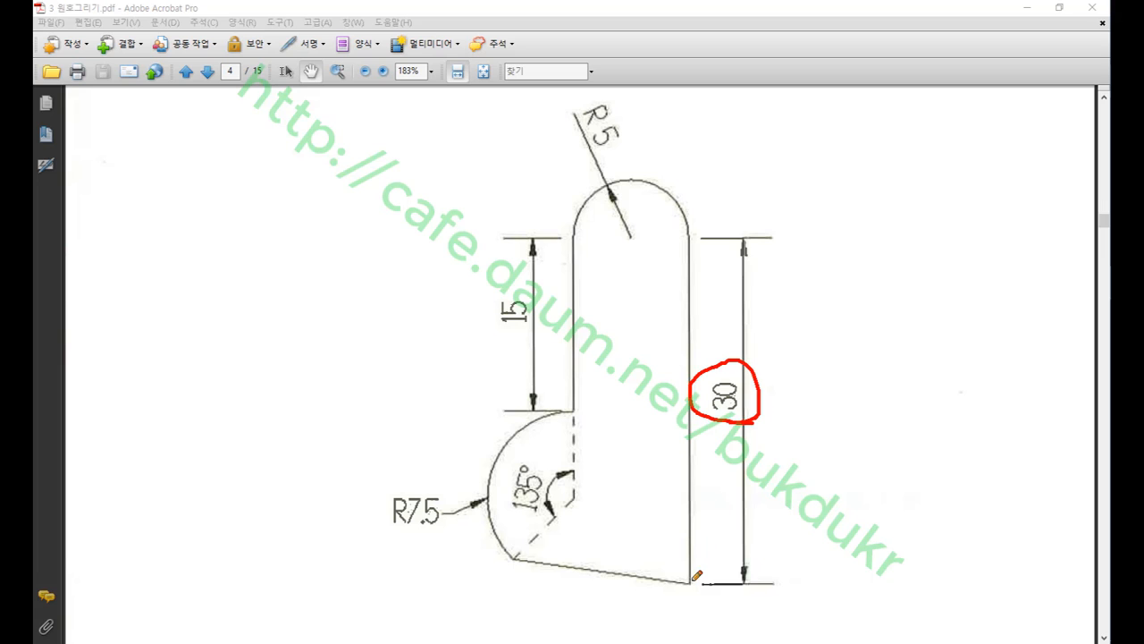
pyautogui.moveTo(693, 579)
pyautogui.mouseDown()
pyautogui.moveTo(681, 238)
pyautogui.moveTo(664, 234)
pyautogui.mouseUp()
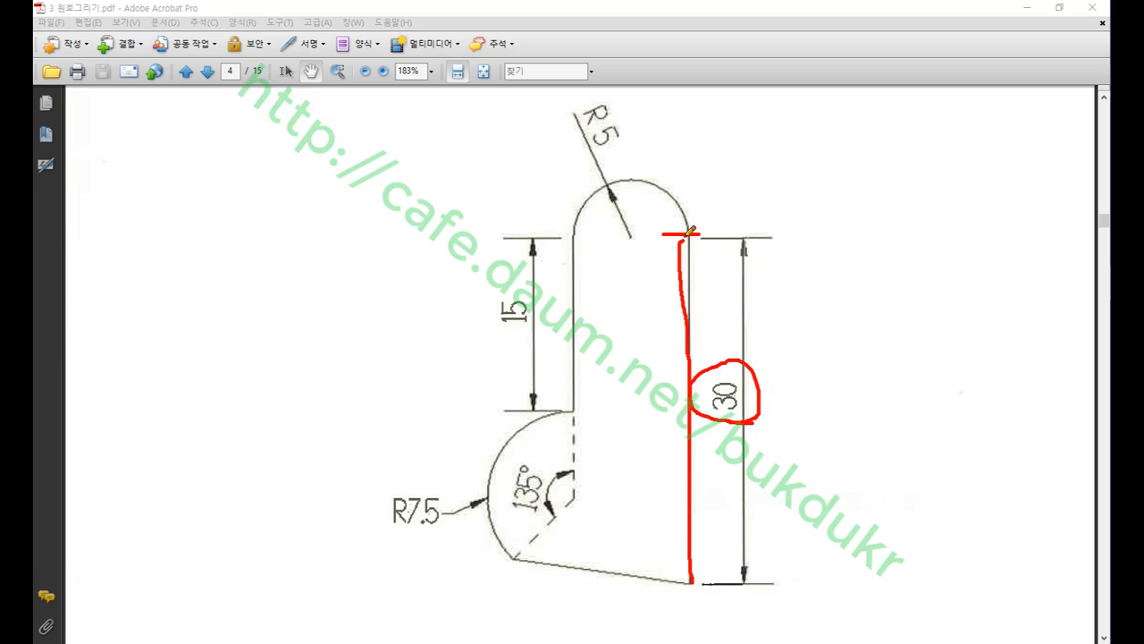
pyautogui.moveTo(623, 141)
pyautogui.mouseDown()
pyautogui.moveTo(554, 134)
pyautogui.moveTo(632, 111)
pyautogui.moveTo(618, 152)
pyautogui.mouseUp()
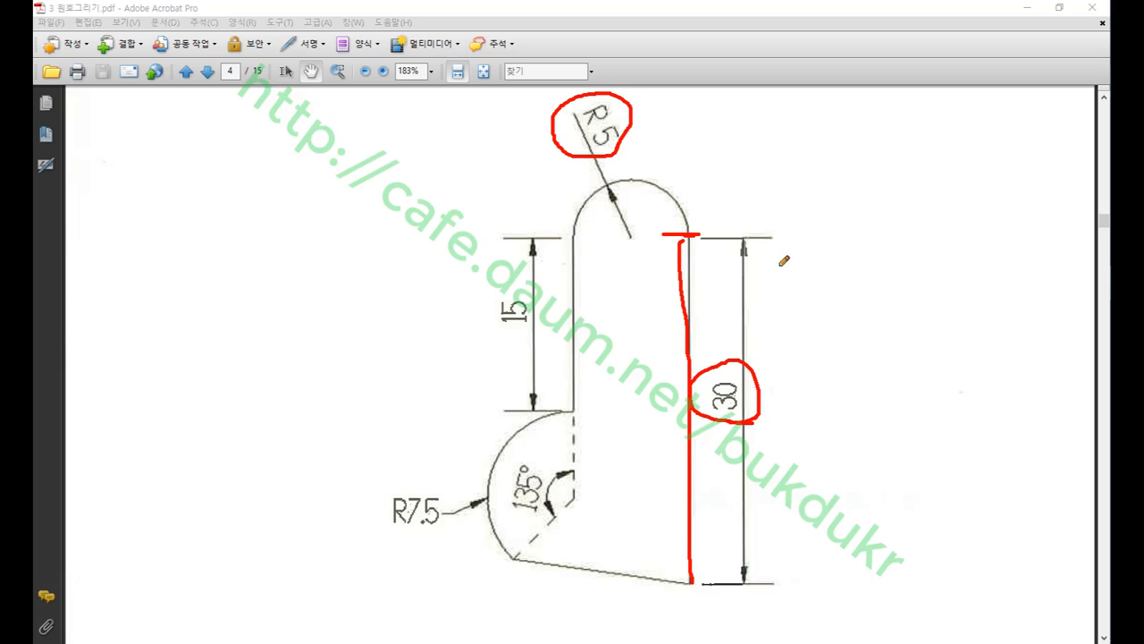
# Mark up the R5 arc in the exercise drawing with its centre, end points and the angles 0 and 180.
pyautogui.click(632, 238)
pyautogui.moveTo(692, 232); pyautogui.dragTo(635, 238)
pyautogui.moveTo(690, 234); pyautogui.dragTo(713, 218)
pyautogui.moveTo(575, 227); pyautogui.dragTo(587, 227)
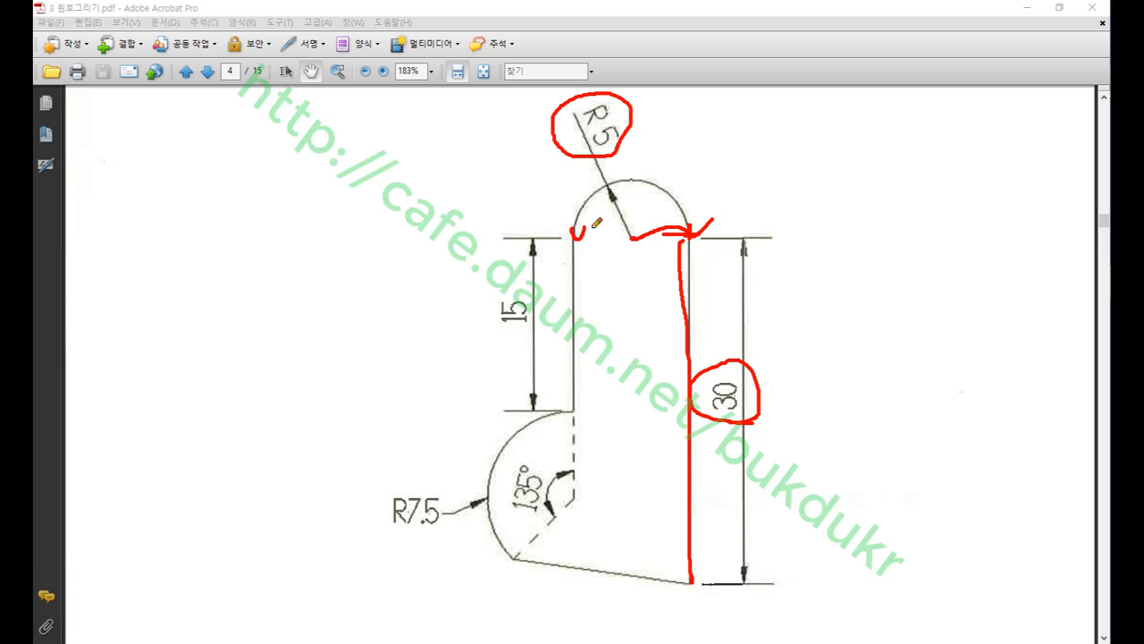
pyautogui.moveTo(541, 163); pyautogui.dragTo(632, 148)
pyautogui.moveTo(694, 225); pyautogui.dragTo(687, 234)
pyautogui.moveTo(556, 155); pyautogui.dragTo(646, 150)
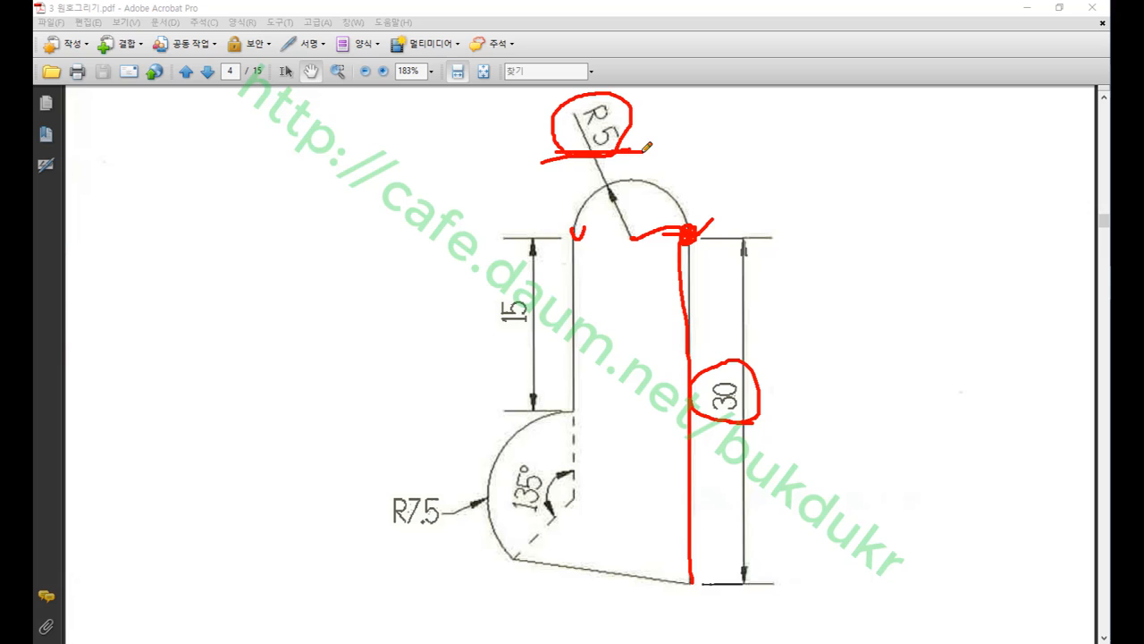
pyautogui.moveTo(576, 152)
pyautogui.mouseDown()
pyautogui.moveTo(611, 93)
pyautogui.moveTo(628, 142)
pyautogui.mouseUp()
pyautogui.moveTo(739, 198)
pyautogui.mouseDown()
pyautogui.moveTo(733, 214)
pyautogui.moveTo(748, 206)
pyautogui.moveTo(740, 197)
pyautogui.mouseUp()
pyautogui.moveTo(524, 191)
pyautogui.mouseDown()
pyautogui.moveTo(526, 216)
pyautogui.moveTo(568, 191)
pyautogui.moveTo(560, 206)
pyautogui.moveTo(560, 193)
pyautogui.mouseUp()
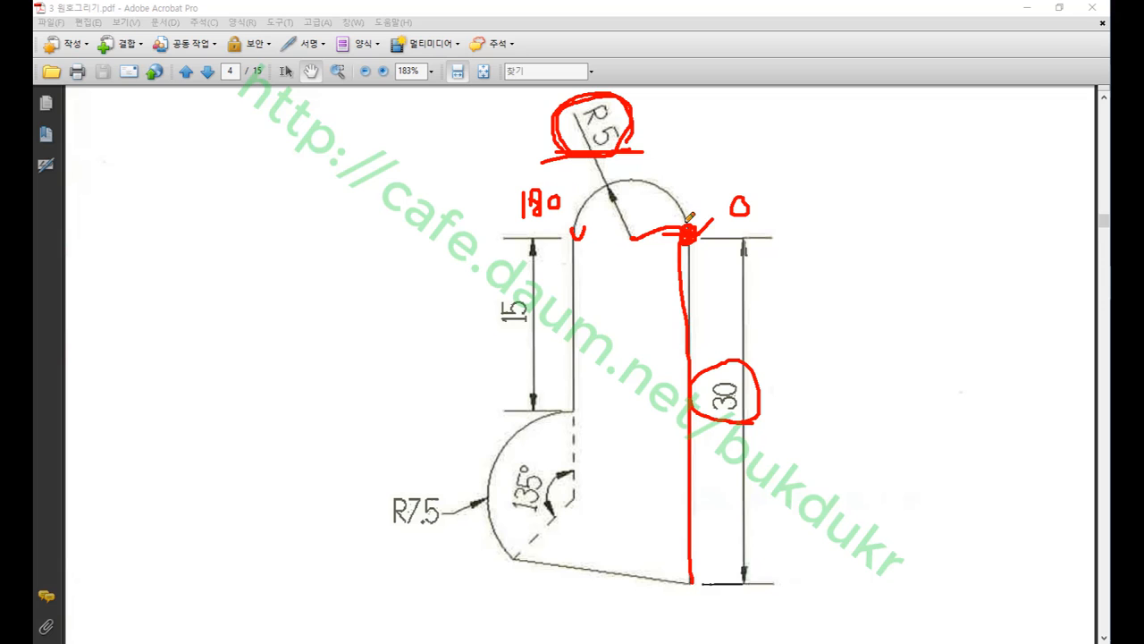
pyautogui.moveTo(620, 232)
pyautogui.mouseDown()
pyautogui.moveTo(640, 246)
pyautogui.moveTo(621, 247)
pyautogui.mouseUp()
# Mark the 15 vertical line and the R7.5 arc's centre, start point, radius and 90 start angle on the exercise drawing.
pyautogui.moveTo(526, 333)
pyautogui.mouseDown()
pyautogui.moveTo(493, 327)
pyautogui.moveTo(539, 299)
pyautogui.moveTo(523, 334)
pyautogui.mouseUp()
pyautogui.moveTo(576, 235)
pyautogui.mouseDown()
pyautogui.moveTo(574, 408)
pyautogui.moveTo(587, 403)
pyautogui.moveTo(571, 412)
pyautogui.moveTo(584, 417)
pyautogui.mouseUp()
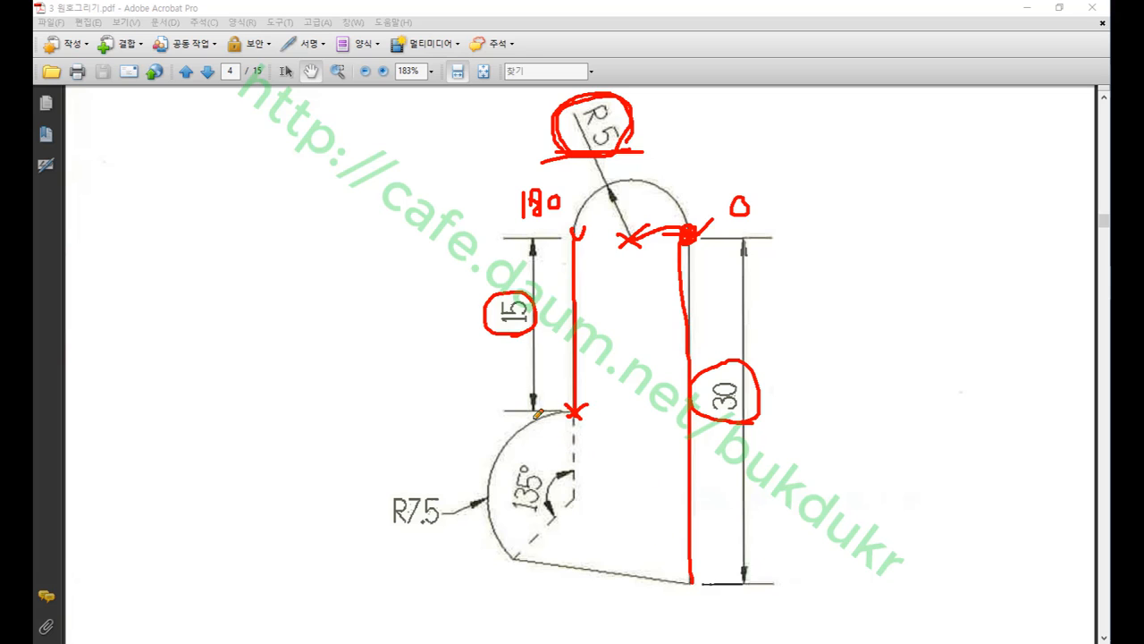
pyautogui.moveTo(582, 488)
pyautogui.mouseDown()
pyautogui.moveTo(568, 508)
pyautogui.moveTo(583, 506)
pyautogui.mouseUp()
pyautogui.moveTo(577, 411); pyautogui.dragTo(573, 405)
pyautogui.moveTo(439, 529)
pyautogui.mouseDown()
pyautogui.moveTo(413, 537)
pyautogui.moveTo(457, 487)
pyautogui.moveTo(436, 533)
pyautogui.mouseUp()
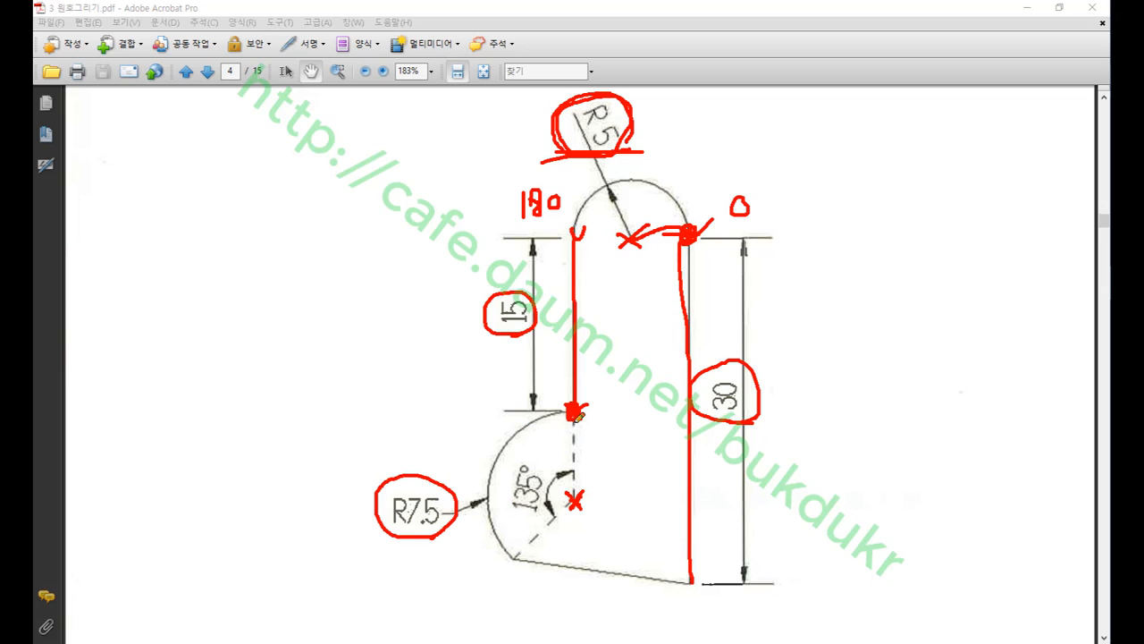
pyautogui.moveTo(576, 413); pyautogui.dragTo(574, 492)
pyautogui.moveTo(602, 433); pyautogui.dragTo(592, 444)
pyautogui.moveTo(614, 432); pyautogui.dragTo(618, 430)
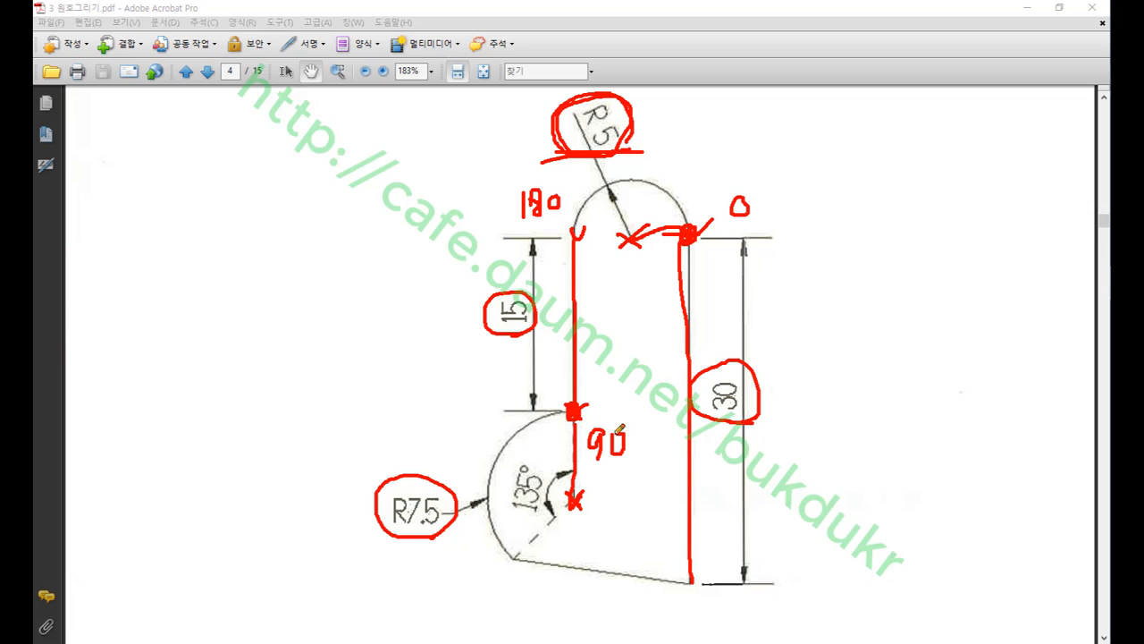
# Work out the R7.5 arc's end angle on the drawing as 90 + 135, measured from the 0 direction, and clear the markings.
pyautogui.moveTo(574, 506)
pyautogui.mouseDown()
pyautogui.moveTo(500, 572)
pyautogui.moveTo(534, 590)
pyautogui.moveTo(537, 605)
pyautogui.mouseUp()
pyautogui.moveTo(561, 578)
pyautogui.mouseDown()
pyautogui.moveTo(559, 592)
pyautogui.moveTo(565, 579)
pyautogui.moveTo(615, 588)
pyautogui.moveTo(602, 604)
pyautogui.mouseUp()
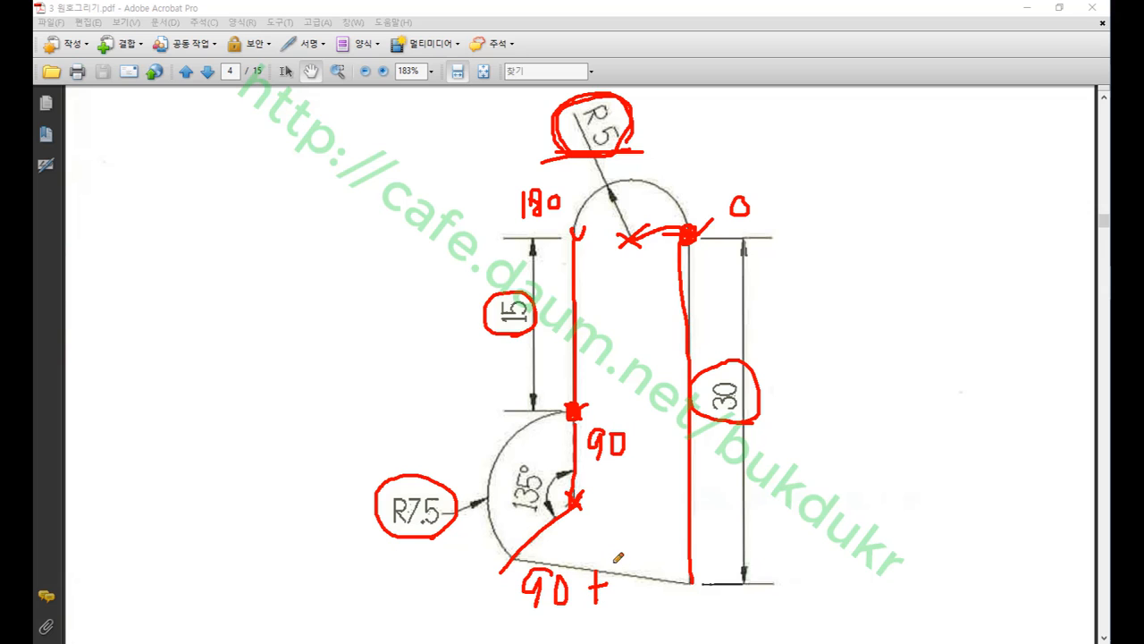
pyautogui.moveTo(623, 566); pyautogui.dragTo(621, 598)
pyautogui.moveTo(630, 567); pyautogui.dragTo(640, 597)
pyautogui.moveTo(665, 551)
pyautogui.mouseDown()
pyautogui.moveTo(686, 570)
pyautogui.moveTo(665, 590)
pyautogui.mouseUp()
pyautogui.moveTo(666, 551); pyautogui.dragTo(694, 554)
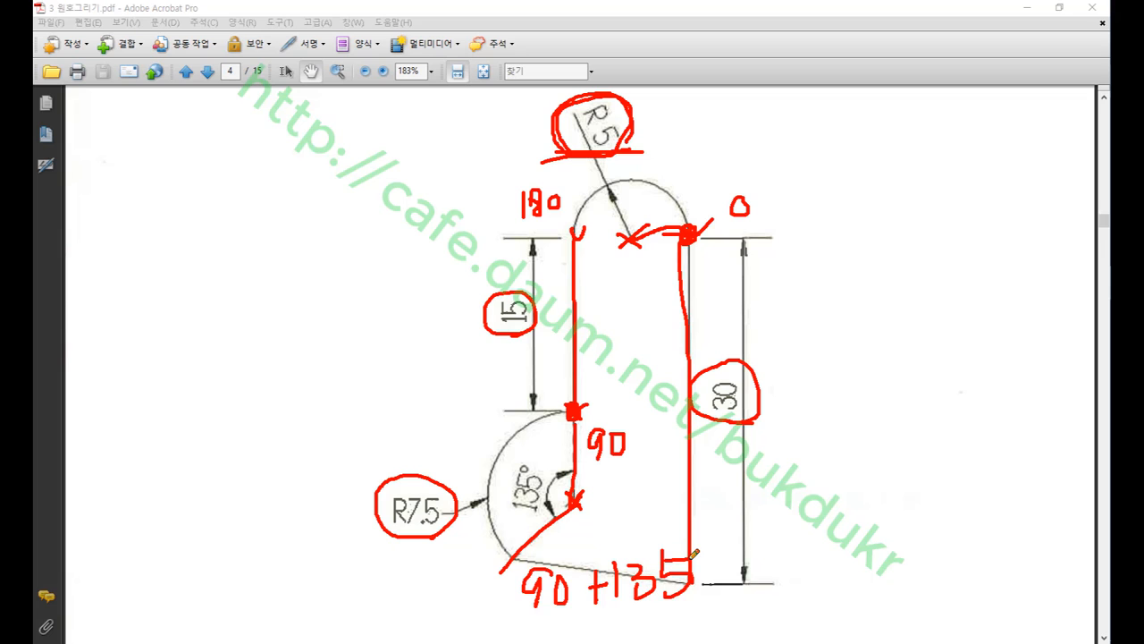
pyautogui.moveTo(526, 521); pyautogui.dragTo(543, 504)
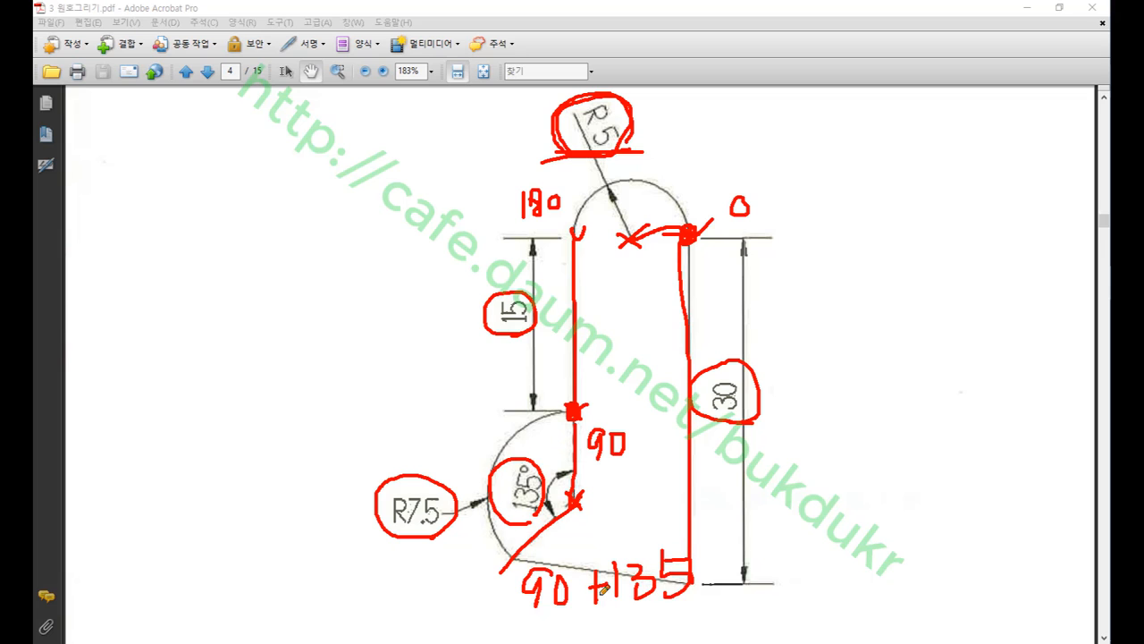
pyautogui.moveTo(511, 612); pyautogui.dragTo(701, 611)
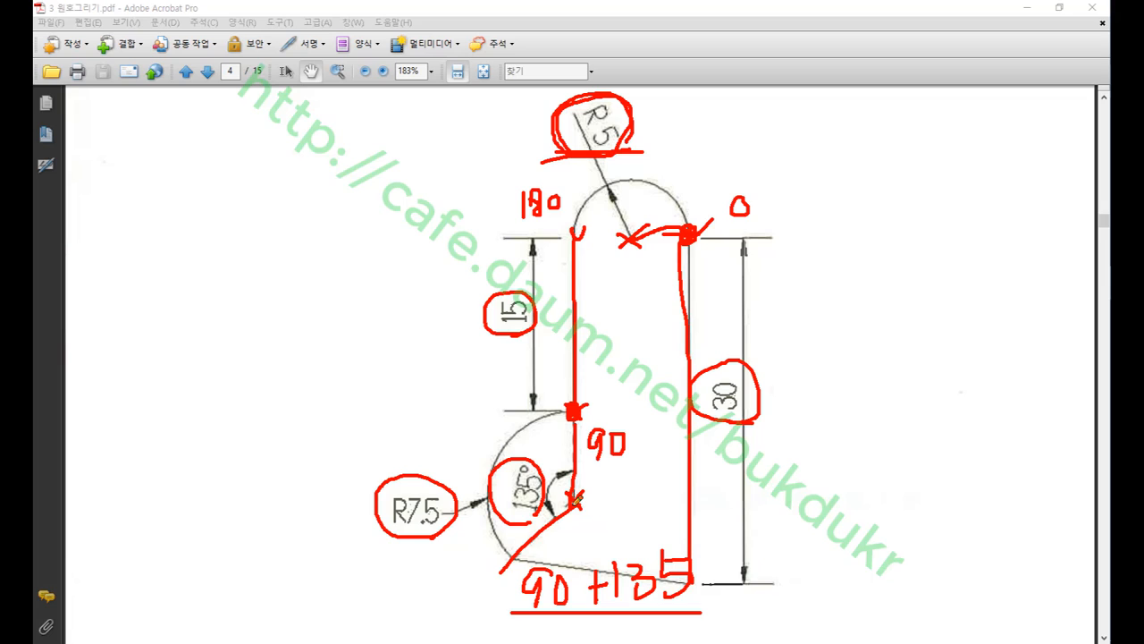
pyautogui.moveTo(577, 502)
pyautogui.mouseDown()
pyautogui.moveTo(688, 499)
pyautogui.moveTo(675, 510)
pyautogui.moveTo(715, 479)
pyautogui.mouseUp()
pyautogui.moveTo(575, 502)
pyautogui.mouseDown()
pyautogui.moveTo(695, 503)
pyautogui.moveTo(679, 521)
pyautogui.moveTo(596, 449)
pyautogui.moveTo(520, 466)
pyautogui.moveTo(527, 524)
pyautogui.mouseUp()
pyautogui.moveTo(572, 411)
pyautogui.mouseDown()
pyautogui.moveTo(536, 417)
pyautogui.moveTo(497, 472)
pyautogui.moveTo(505, 556)
pyautogui.mouseUp()
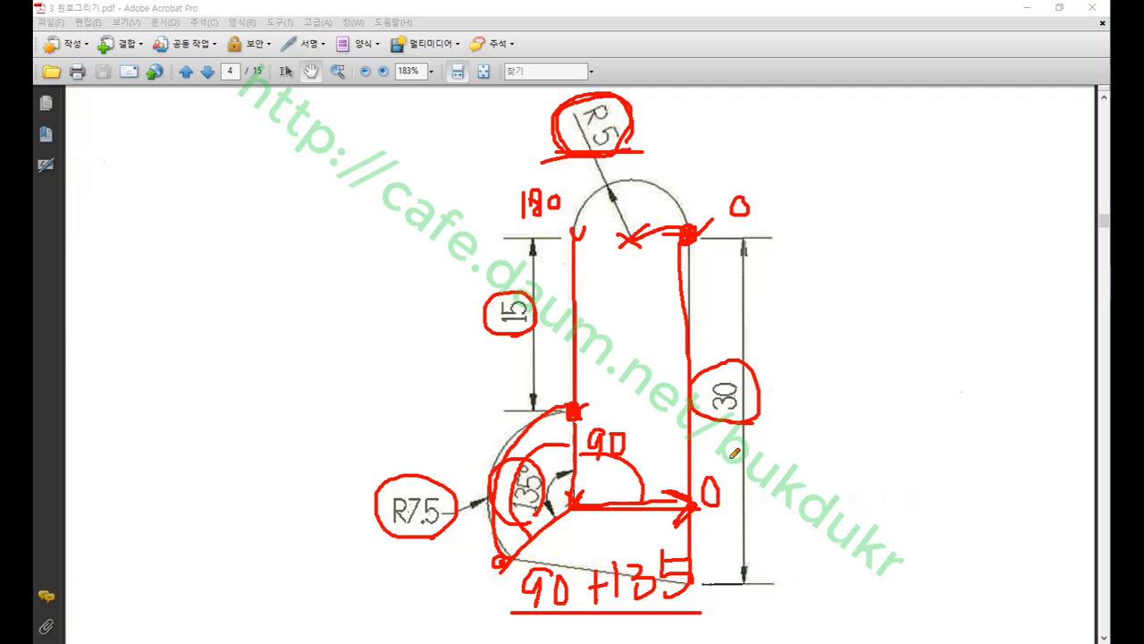
pyautogui.rightClick(832, 278)
pyautogui.click(863, 434)
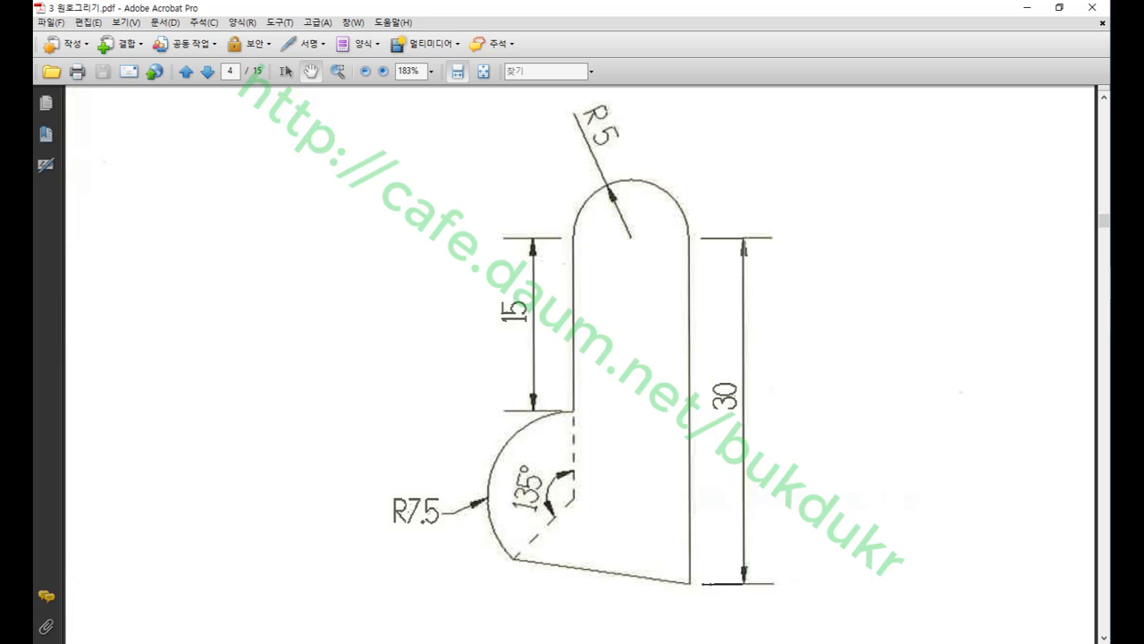
# Switch to Mastercam and draw a vertical line about 90.6 mm long in the empty area beside the existing geometry.
pyautogui.hotkey('alt', 'Tab')
pyautogui.scroll(-10, 457, 381)
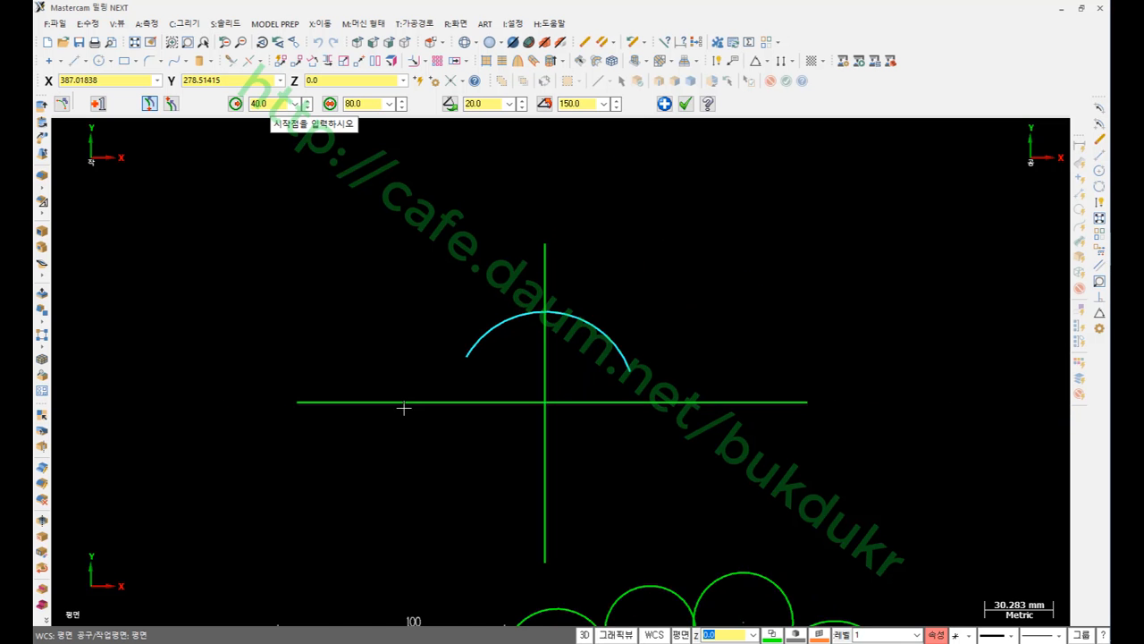
pyautogui.scroll(4, 825, 332)
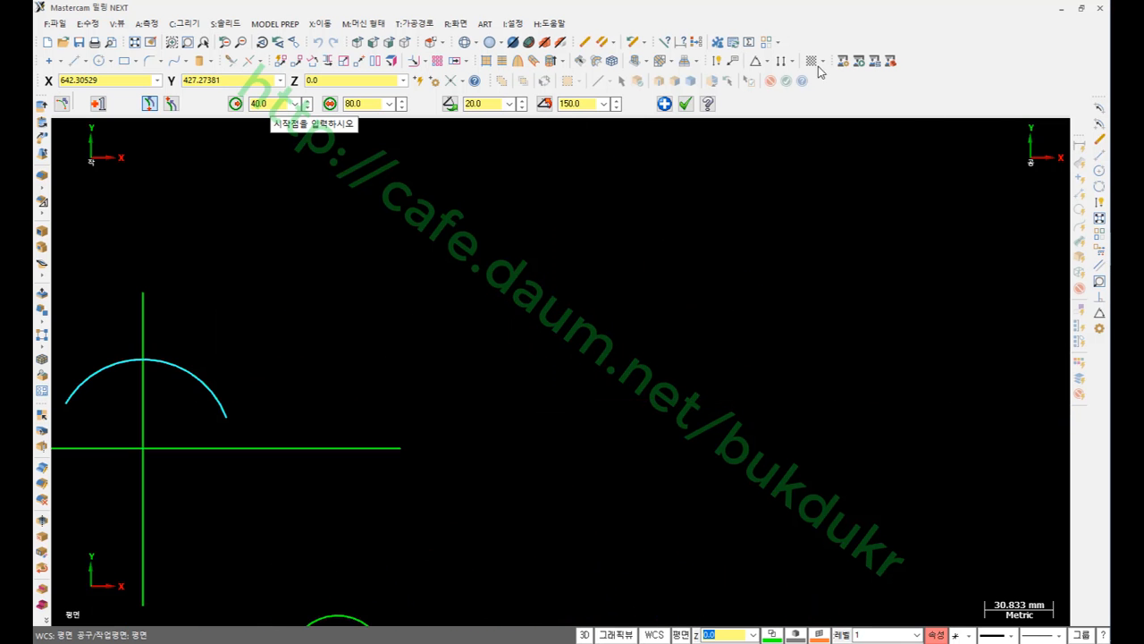
pyautogui.click(1100, 153)
pyautogui.click(727, 472)
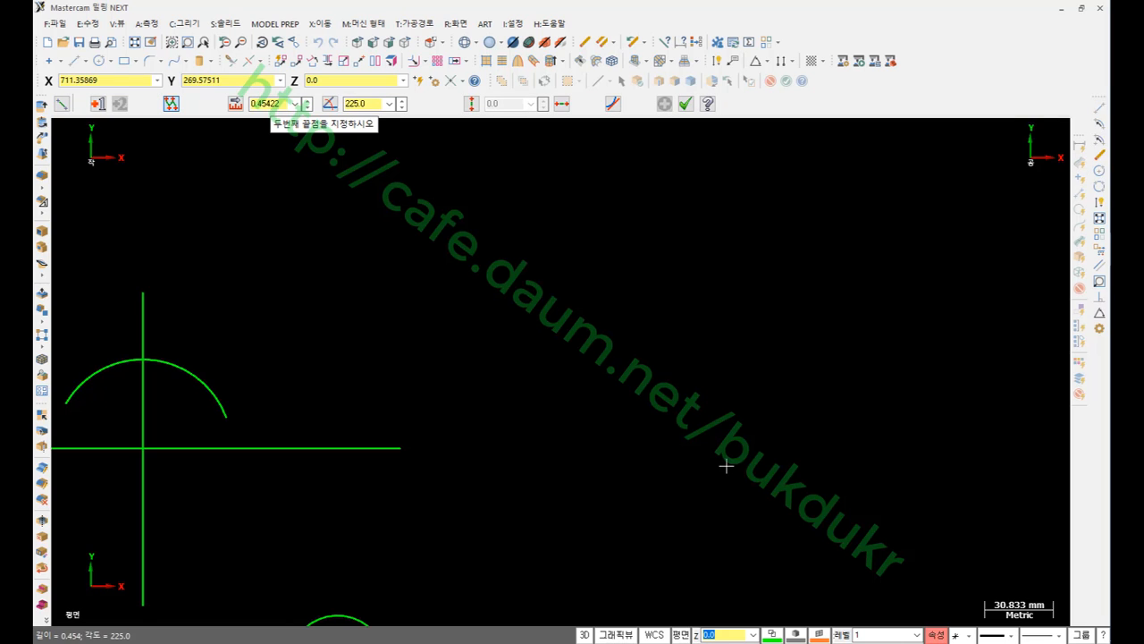
pyautogui.click(730, 274)
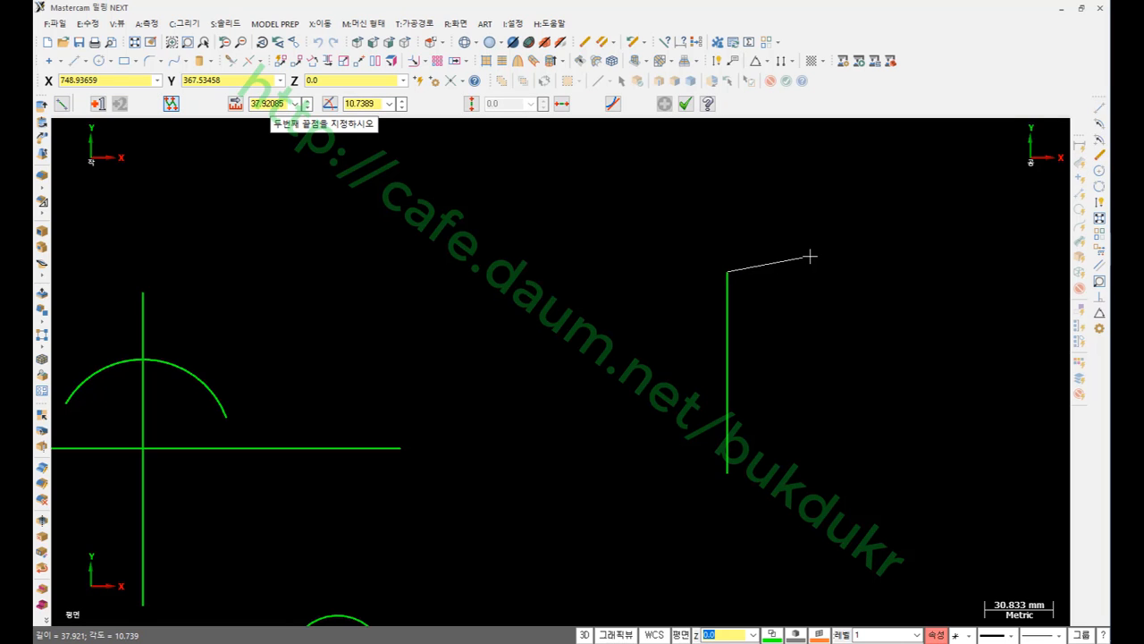
pyautogui.press('Escape')
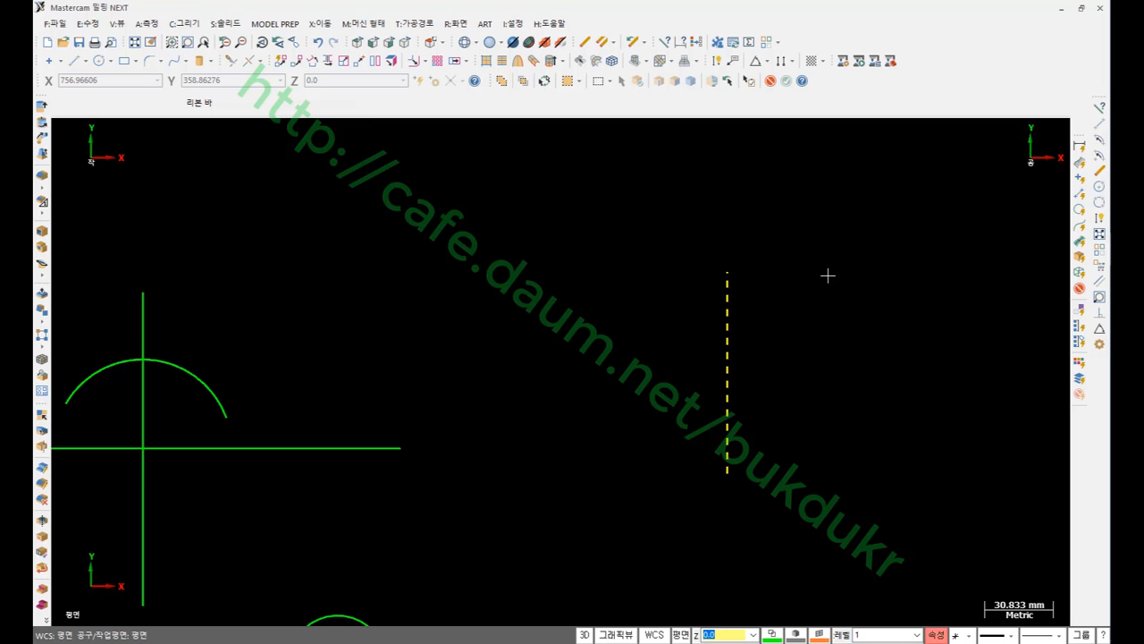
# Set the new vertical line's length to 30 mm in its properties.
pyautogui.press('F4')
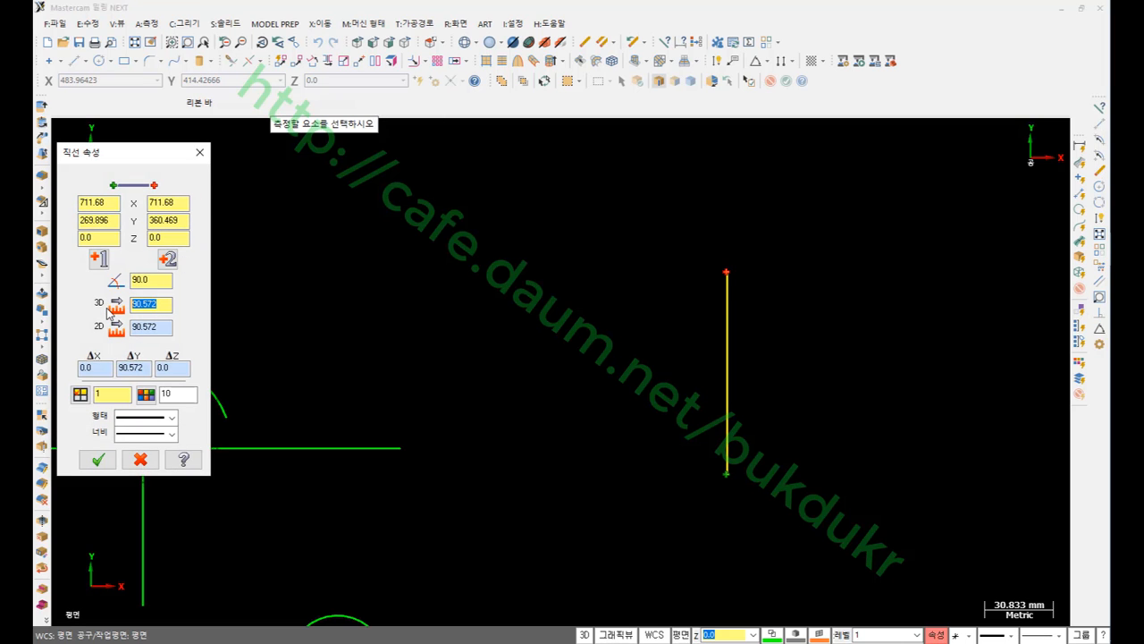
pyautogui.write('30')
pyautogui.press('Return')
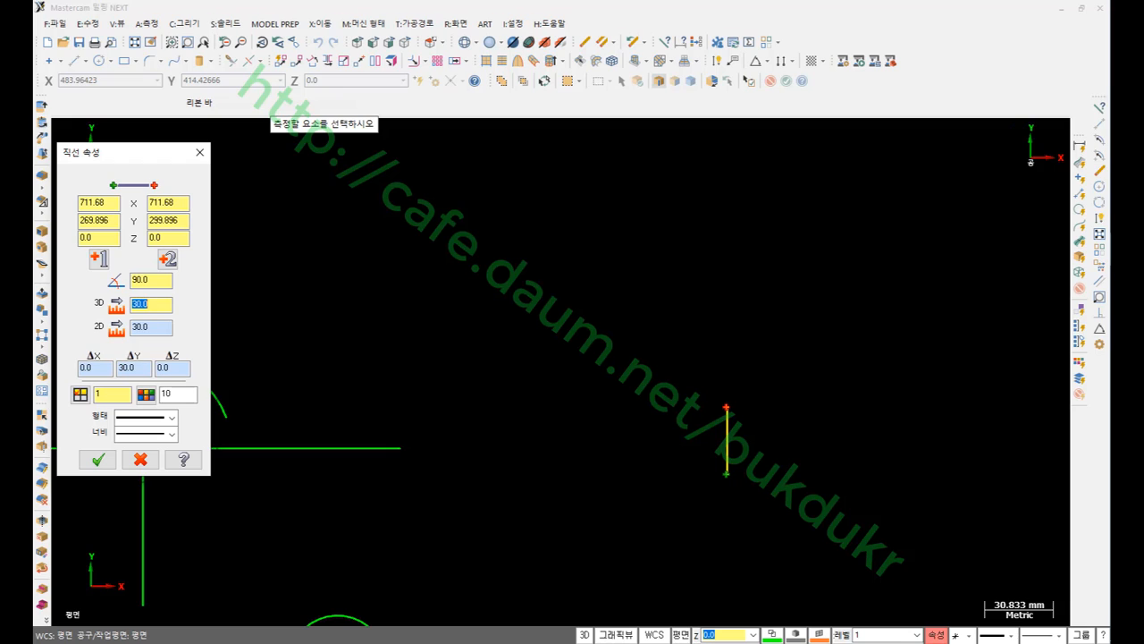
pyautogui.click(98, 458)
# Create an arc by point and start and end angles, starting at the line's upper end with a 5 mm radius.
pyautogui.scroll(6, 713, 455)
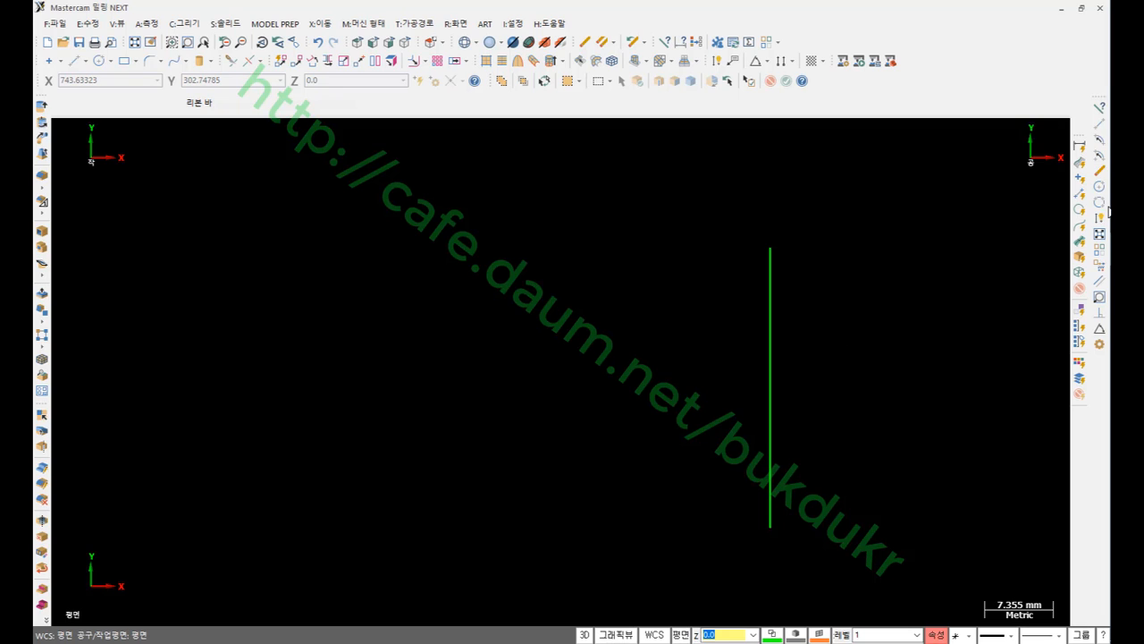
pyautogui.click(185, 23)
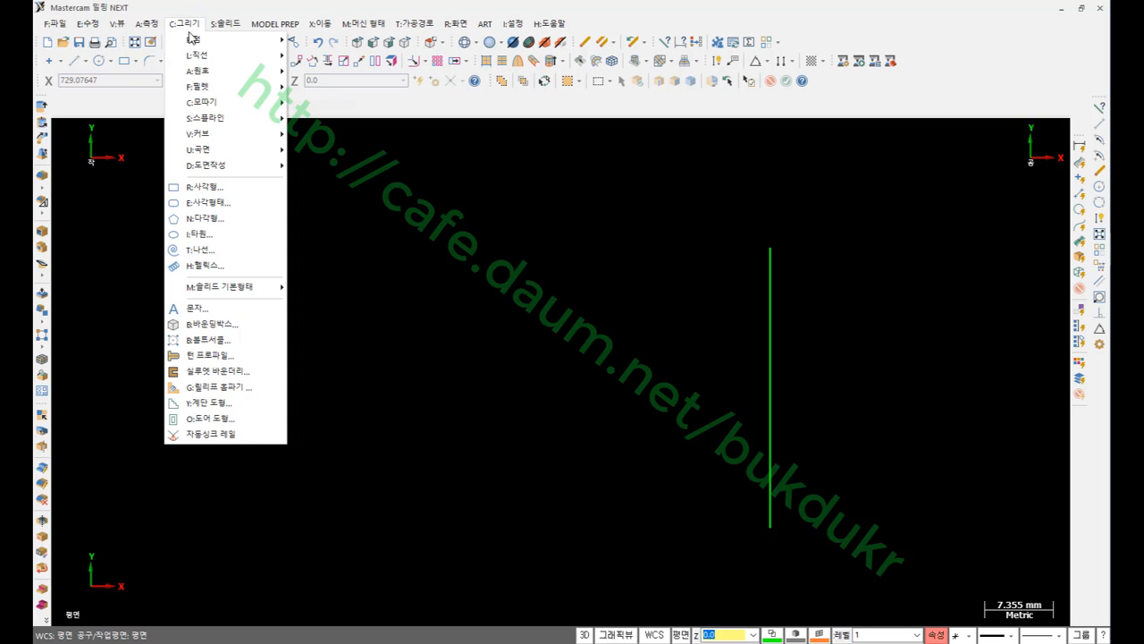
pyautogui.moveTo(206, 71)
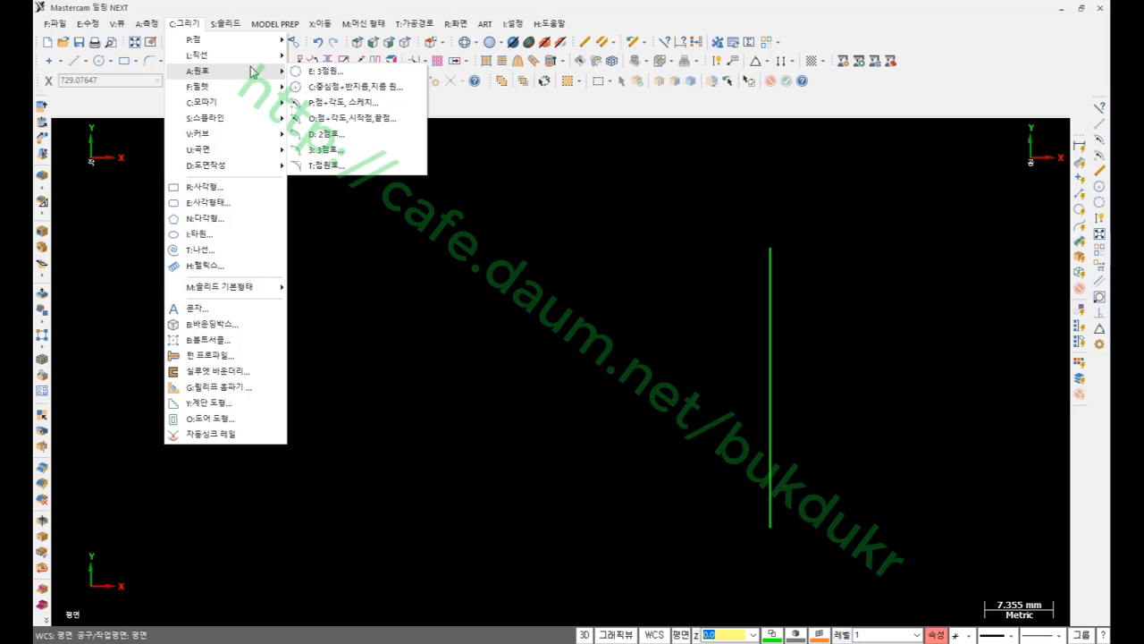
pyautogui.click(342, 122)
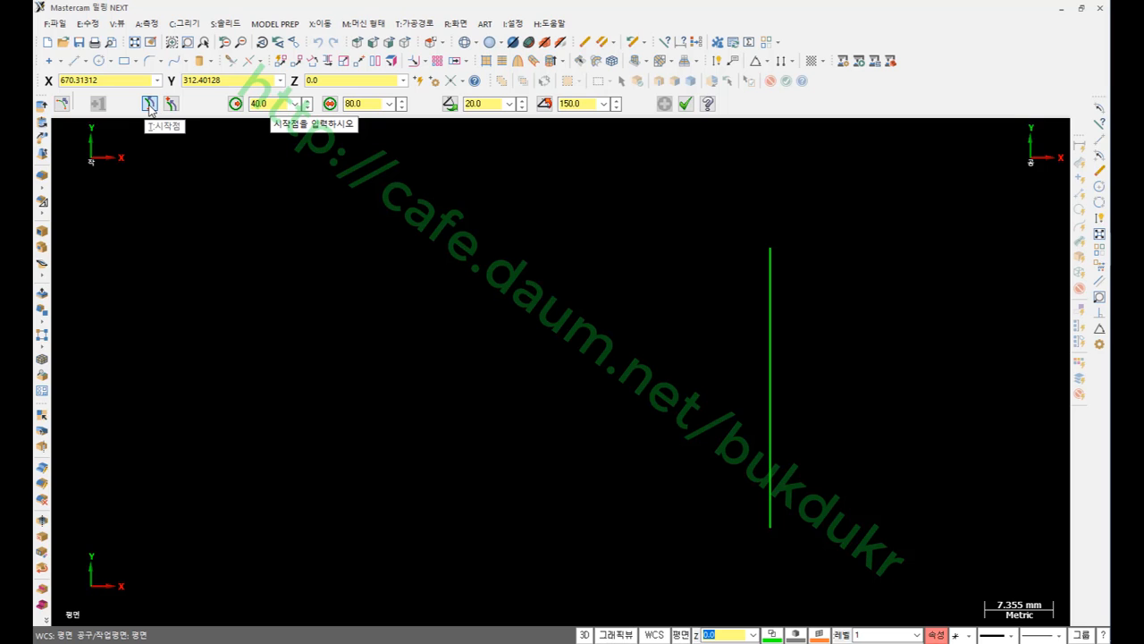
pyautogui.click(769, 250)
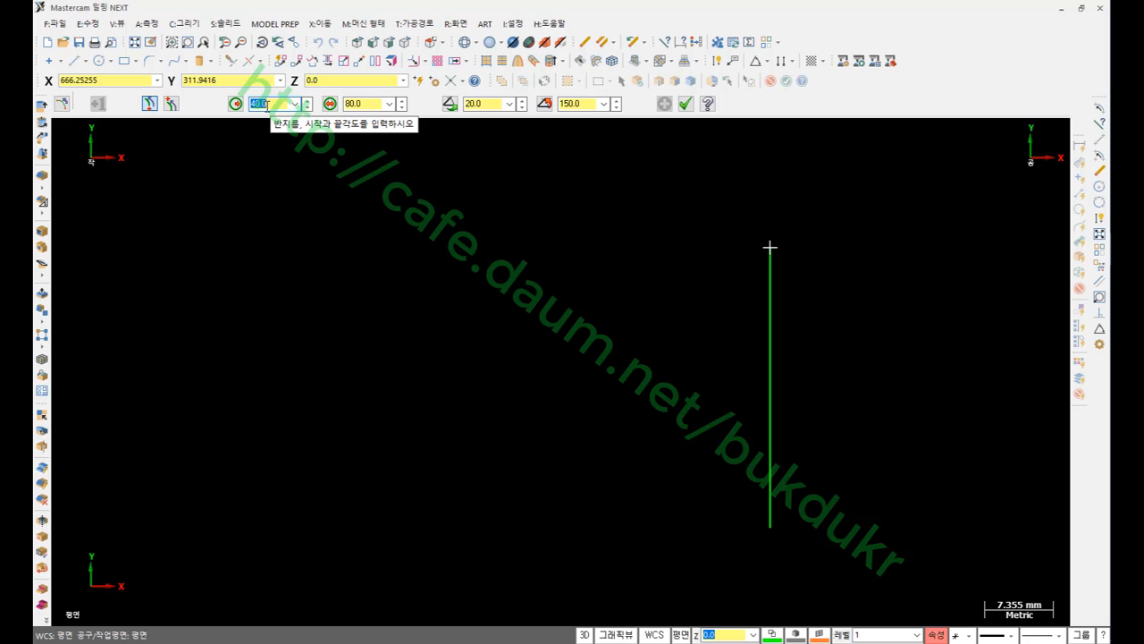
pyautogui.press('Return')
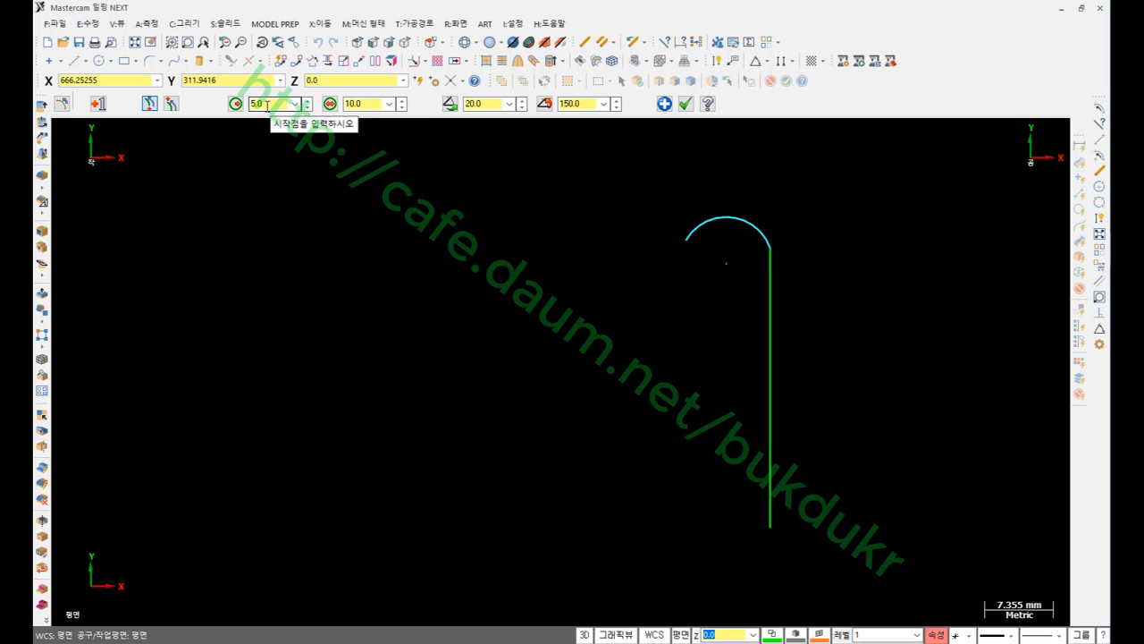
# Set the arc's start angle to 0° and its end angle to 180°.
pyautogui.click(490, 105)
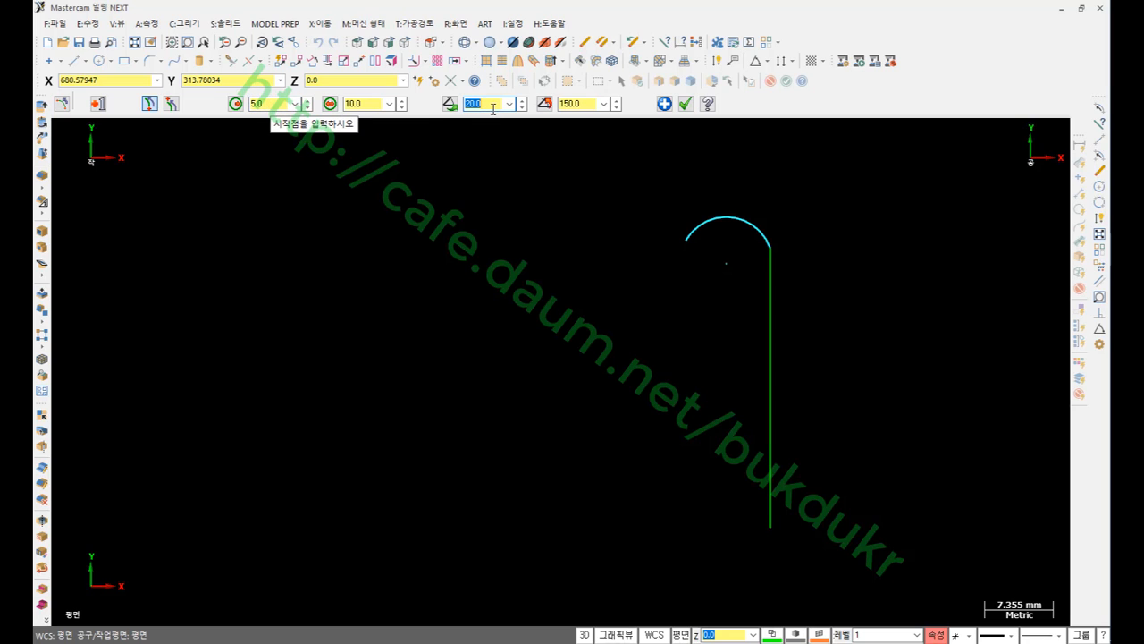
pyautogui.press('Tab')
pyautogui.write('1')
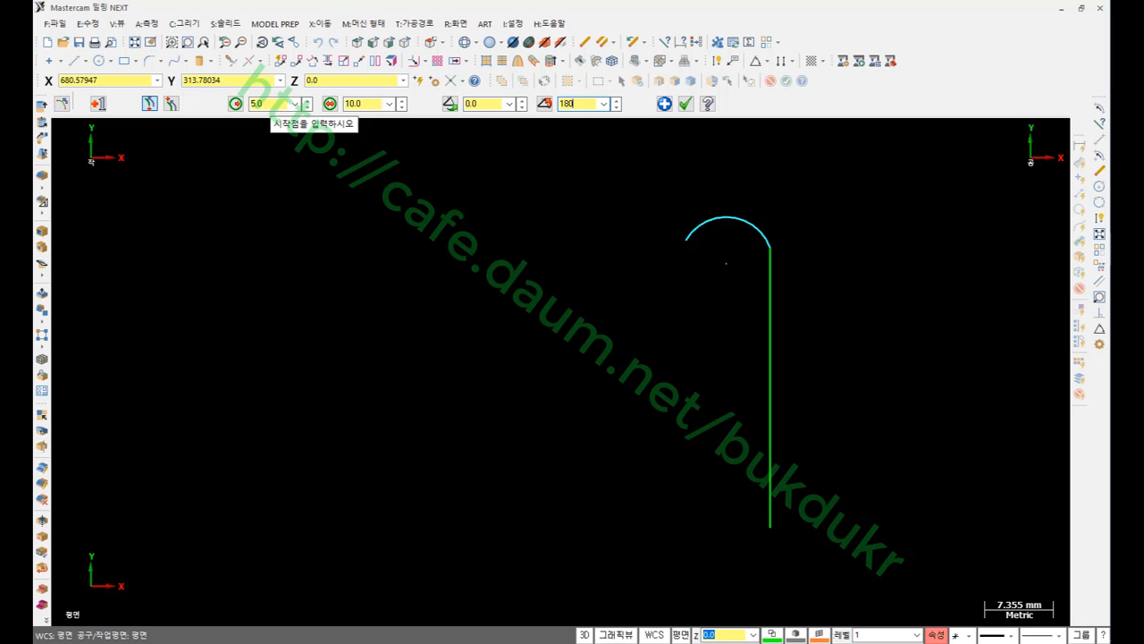
pyautogui.write('80')
pyautogui.press('Return')
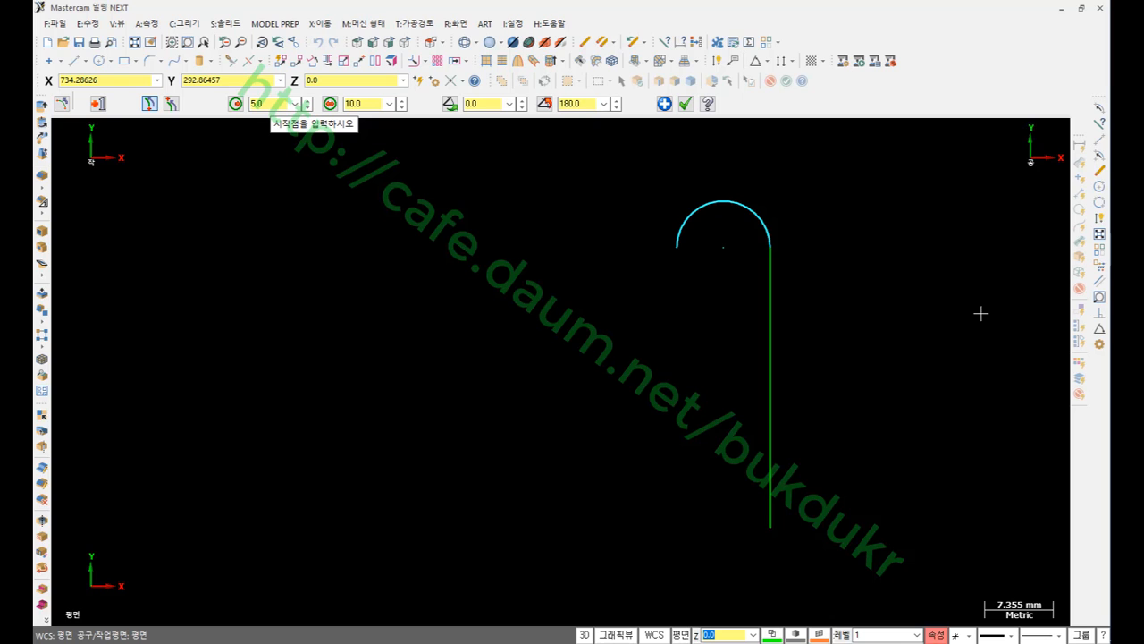
pyautogui.click(1100, 140)
pyautogui.click(677, 248)
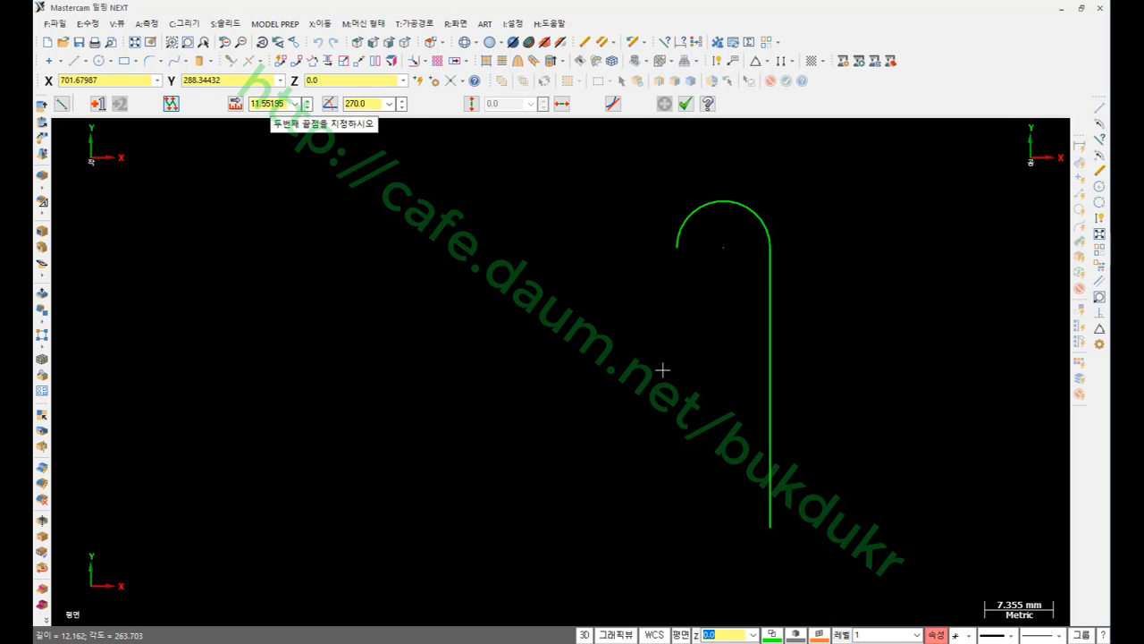
pyautogui.click(677, 394)
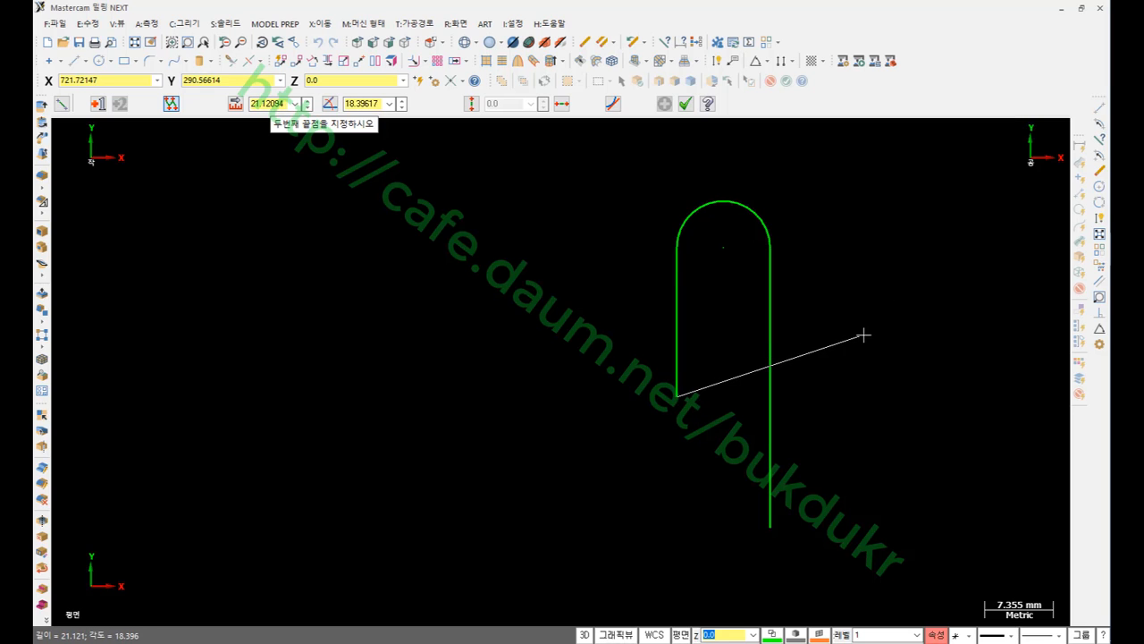
pyautogui.press('Escape')
pyautogui.click(688, 365)
pyautogui.press('Delete')
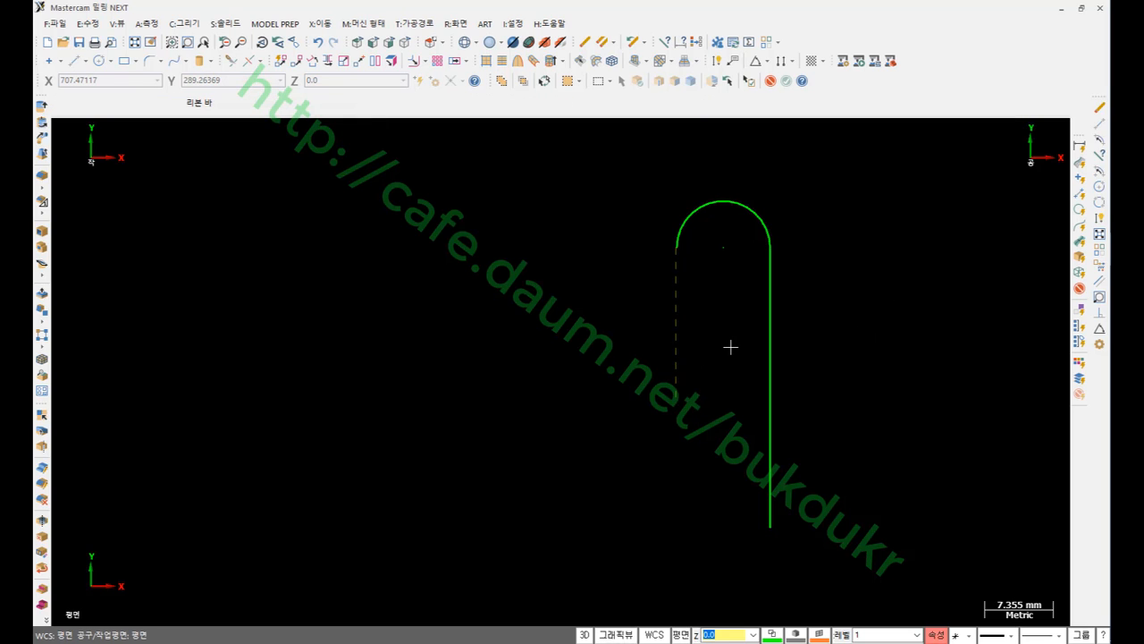
# Draw a vertical line downward from the arc's free end and set its length to 15 mm.
pyautogui.click(1099, 107)
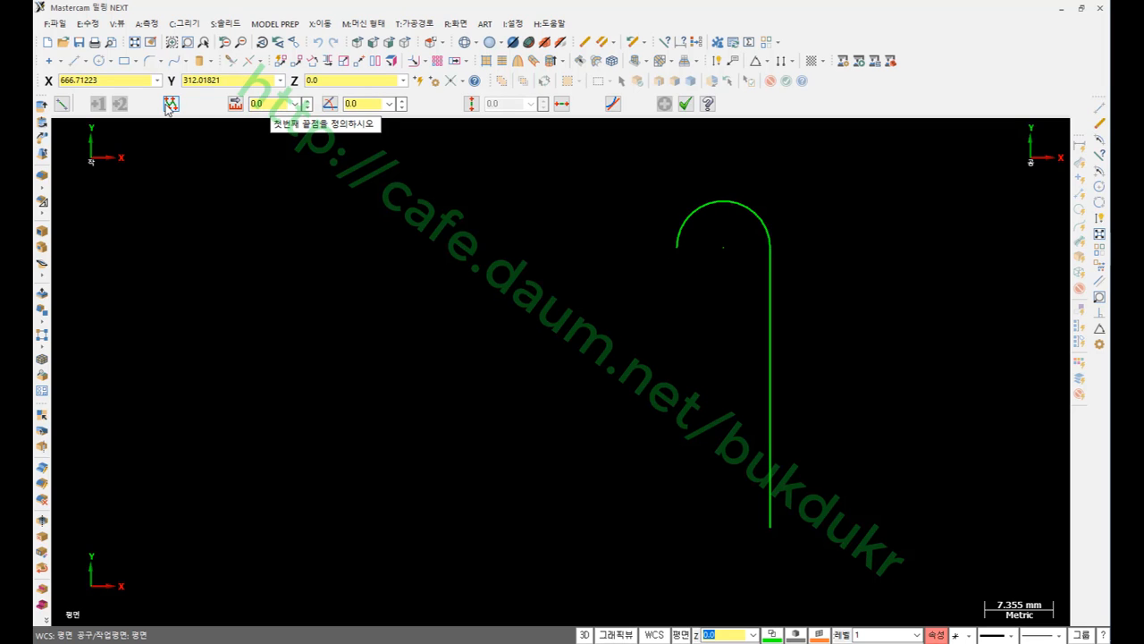
pyautogui.click(677, 246)
pyautogui.click(669, 393)
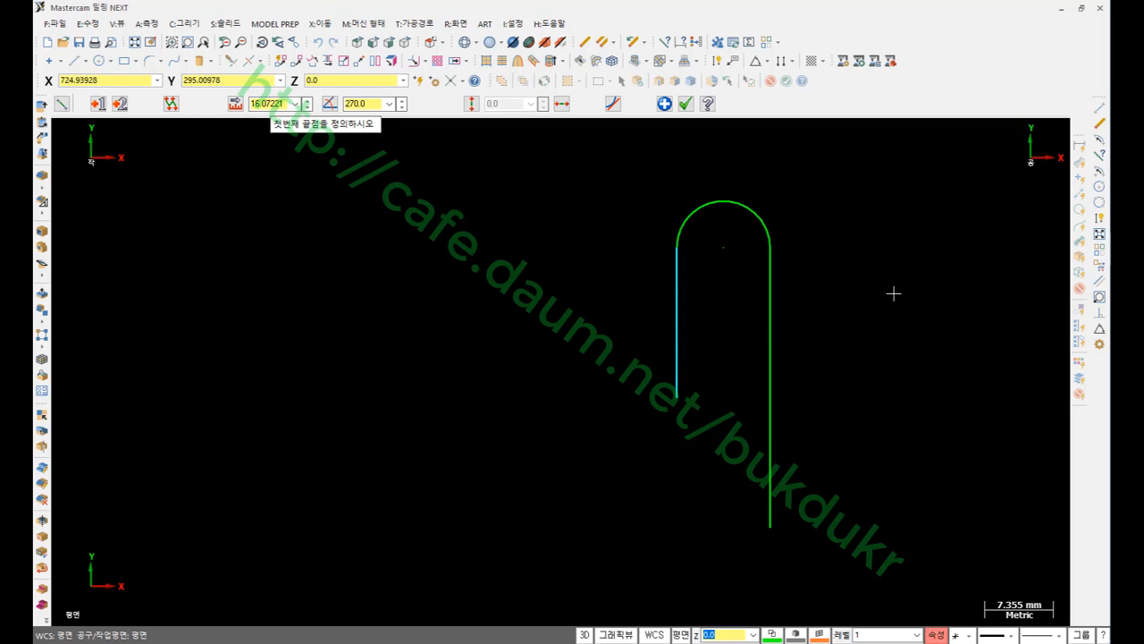
pyautogui.press('l')
pyautogui.write('15')
pyautogui.press('Return')
# Create an arc by point and start and end angles from the left vertical line's lower end with a 7.5 mm radius.
pyautogui.click(1101, 143)
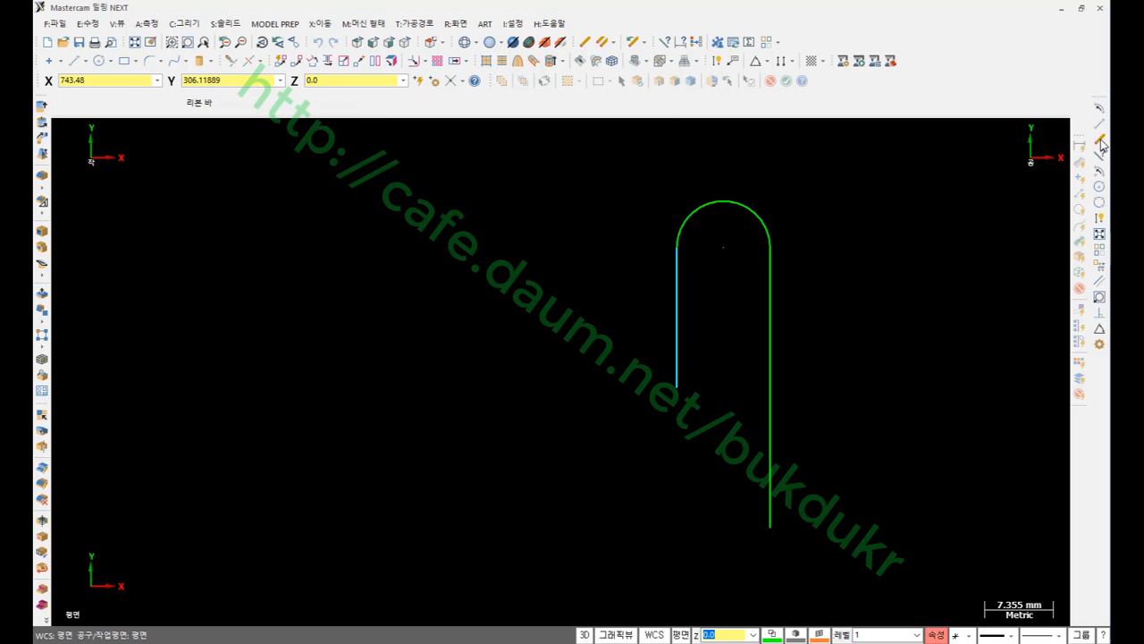
pyautogui.click(678, 389)
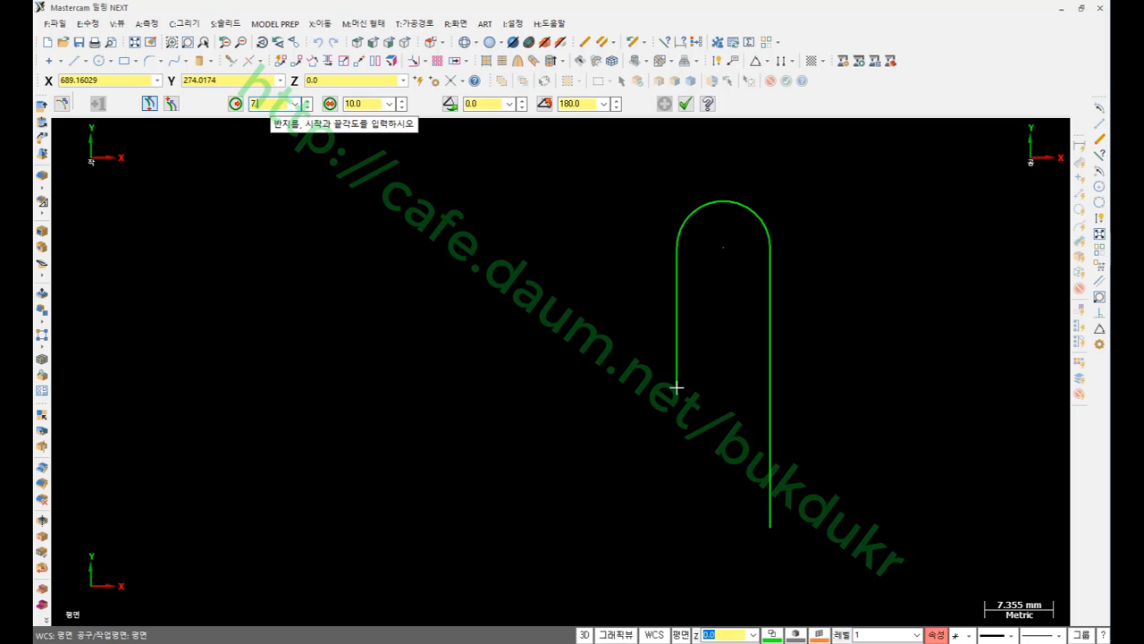
pyautogui.press('Return')
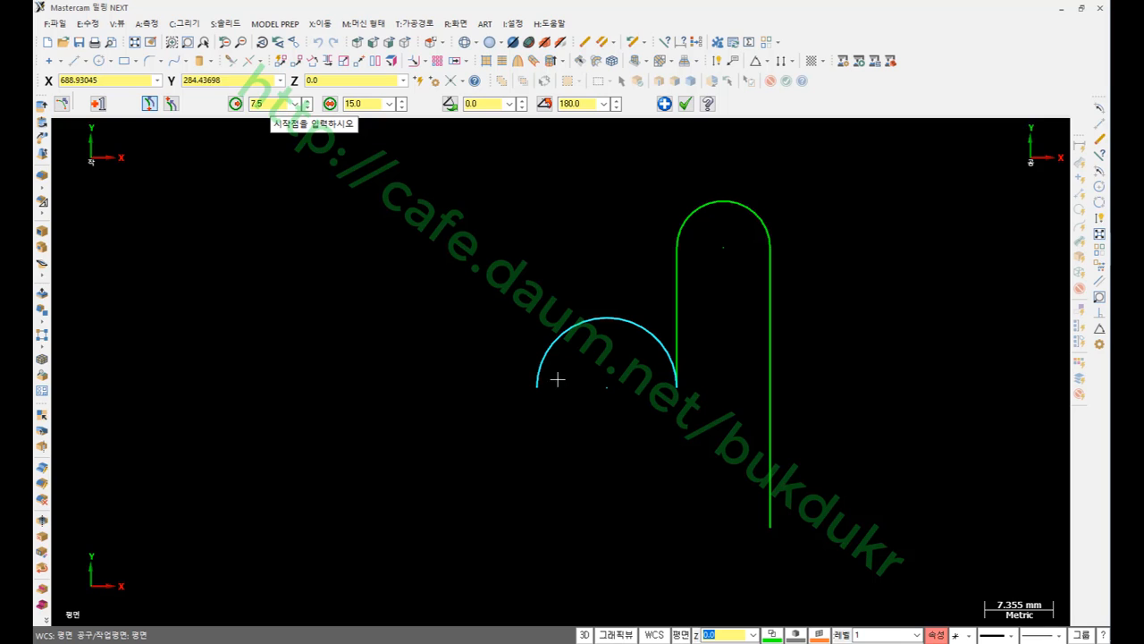
# Set the 7.5 mm arc's start angle to 90° and its end angle to 225°.
pyautogui.click(487, 104)
pyautogui.press('Return')
pyautogui.click(569, 103)
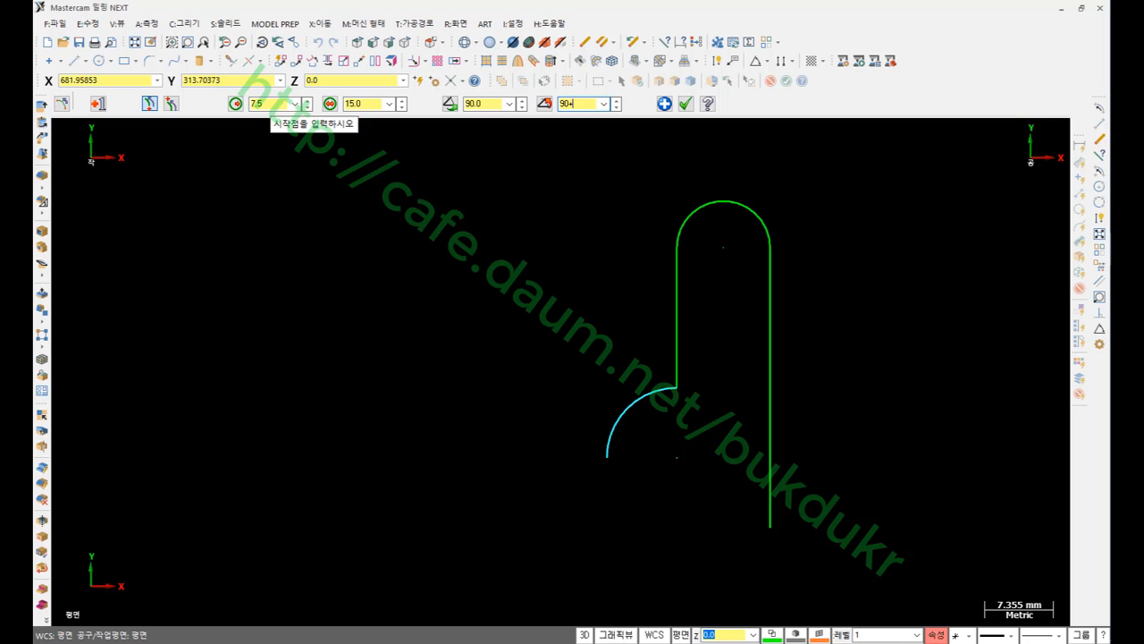
pyautogui.press('Return')
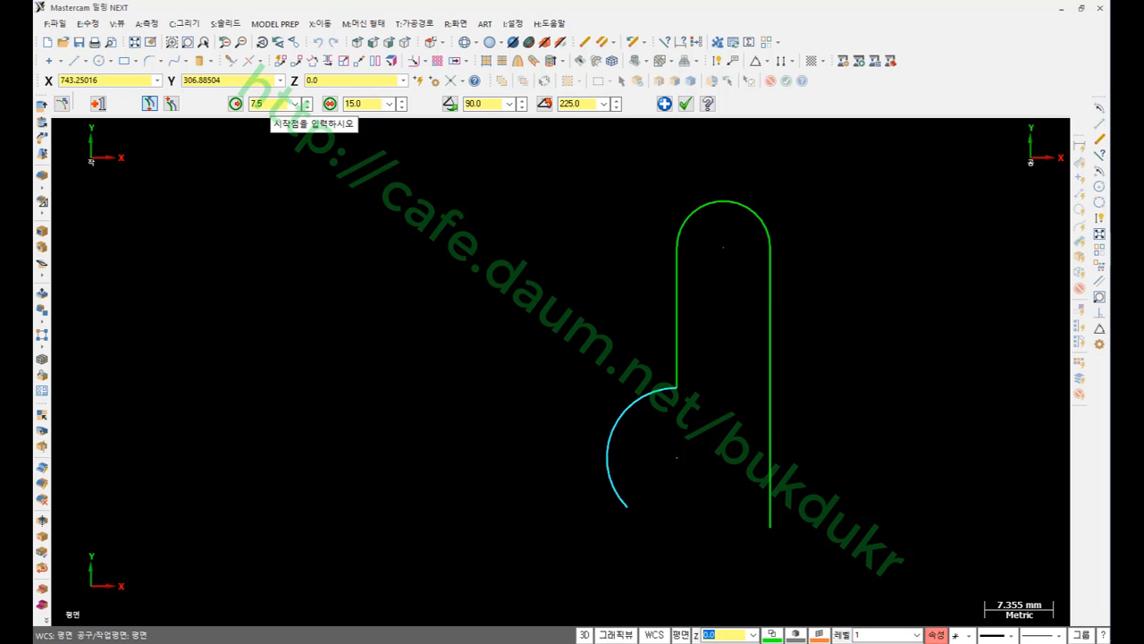
# Close the profile with a line from the lower arc's free end to the long vertical line's lower end.
pyautogui.click(1101, 130)
pyautogui.click(625, 506)
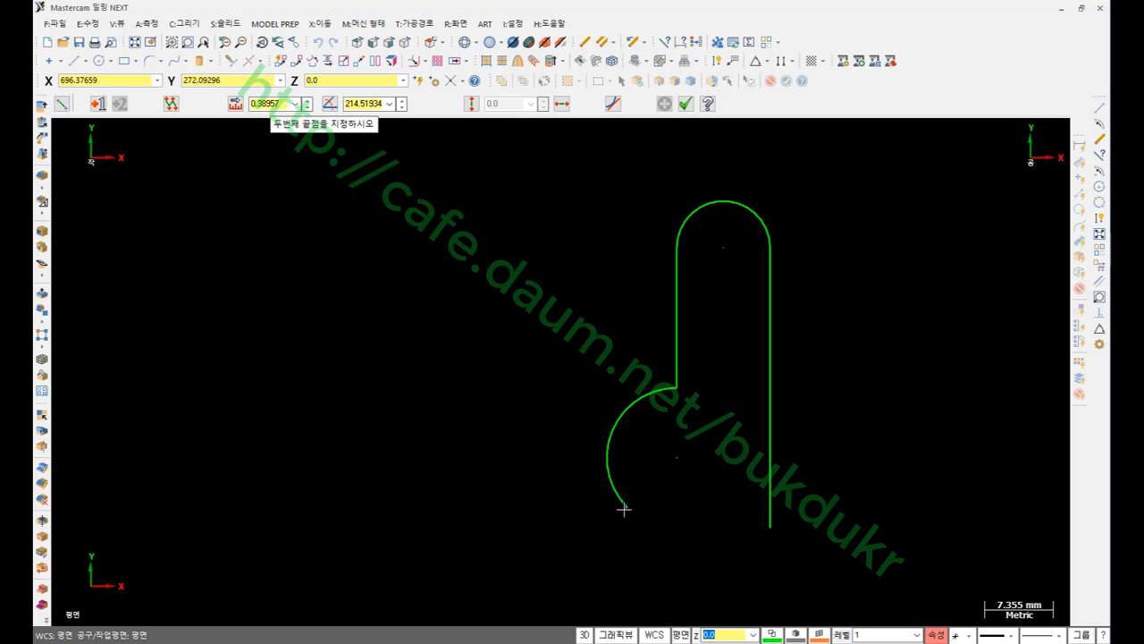
pyautogui.click(770, 528)
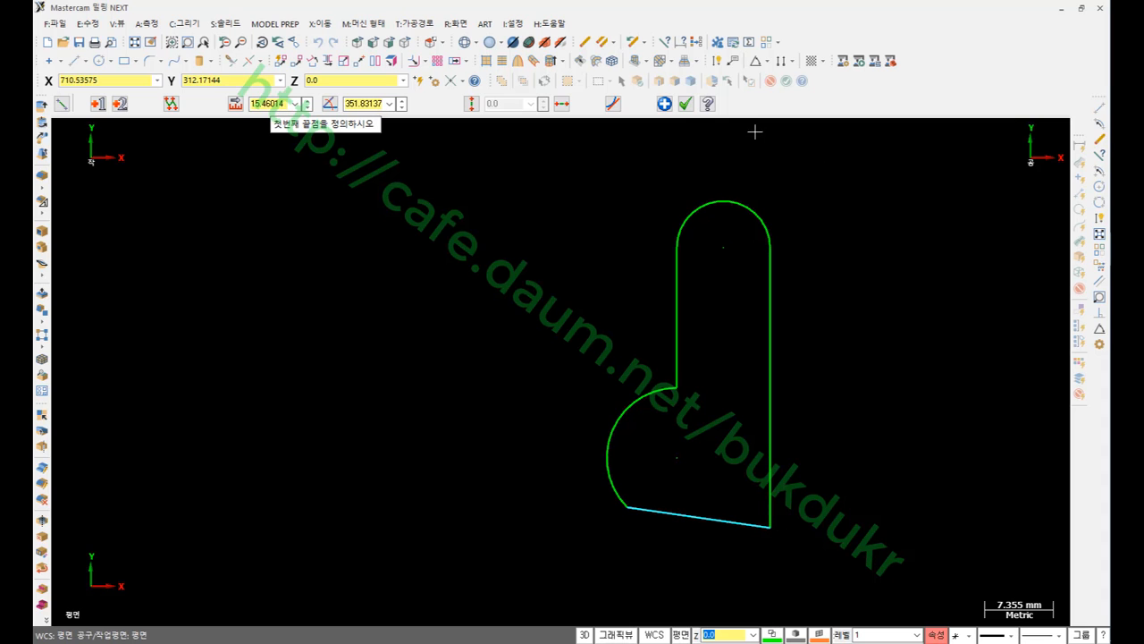
pyautogui.click(687, 105)
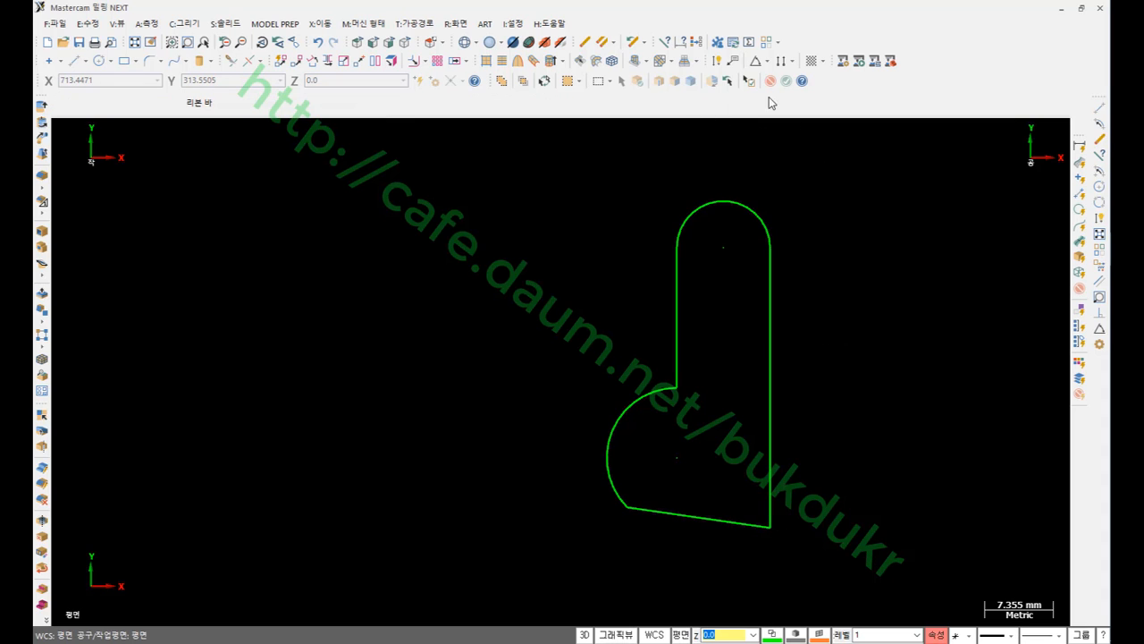
# Add a smart dimension for the long vertical line's length, placed outside the profile.
pyautogui.click(720, 62)
pyautogui.click(769, 291)
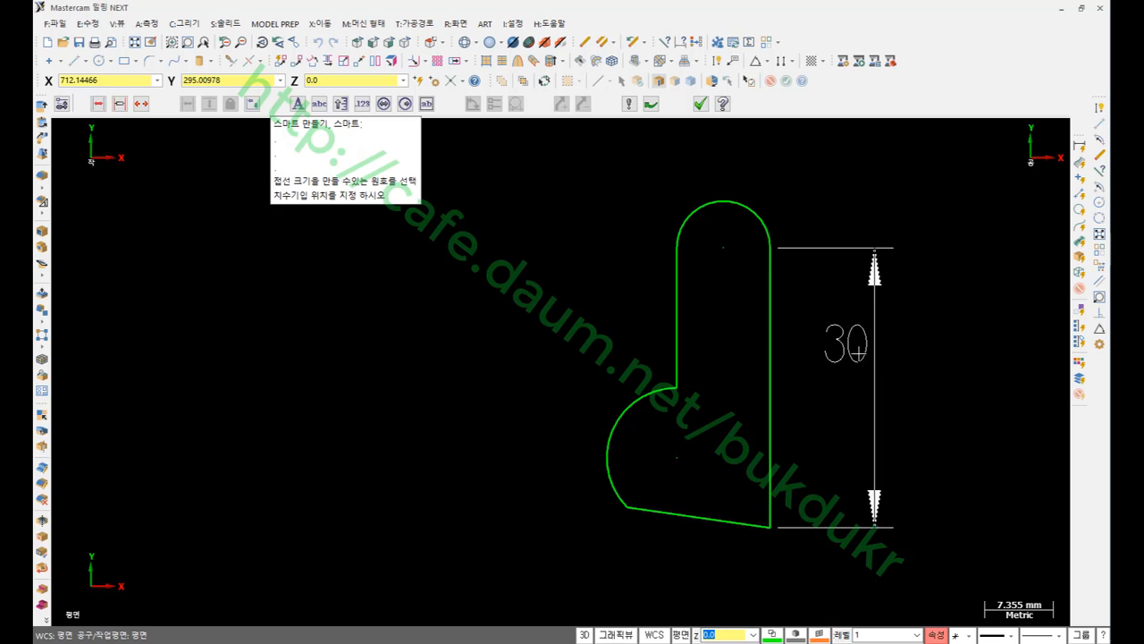
pyautogui.click(883, 380)
# Set the dimension text height to 2 and place the long line's dimension closer to the profile.
pyautogui.click(629, 104)
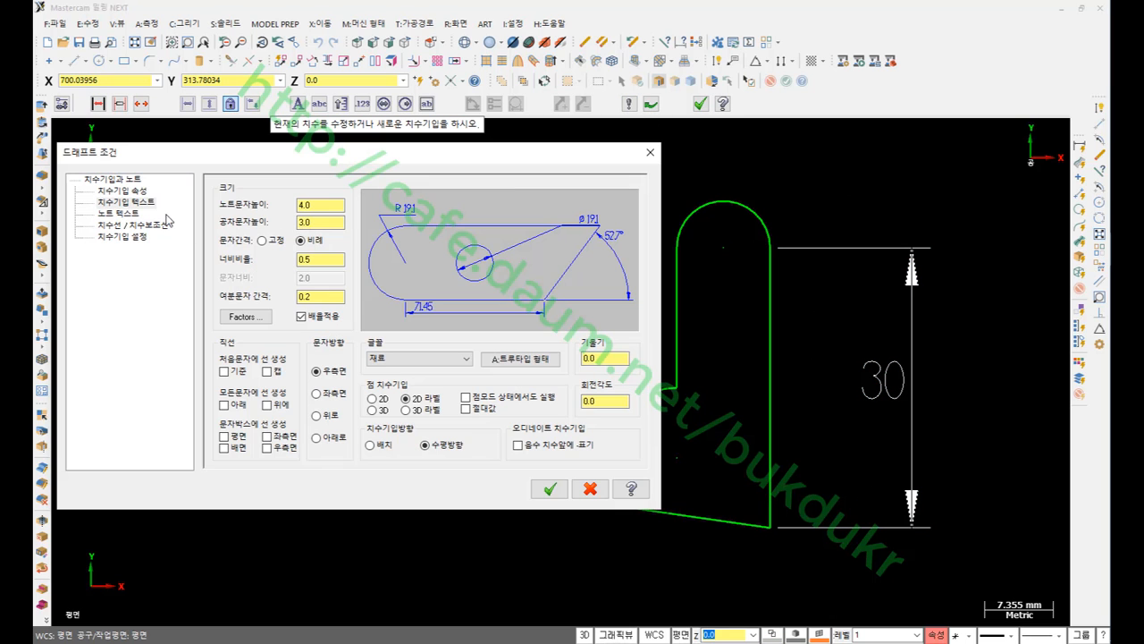
pyautogui.doubleClick(321, 205)
pyautogui.write('2')
pyautogui.press('Tab')
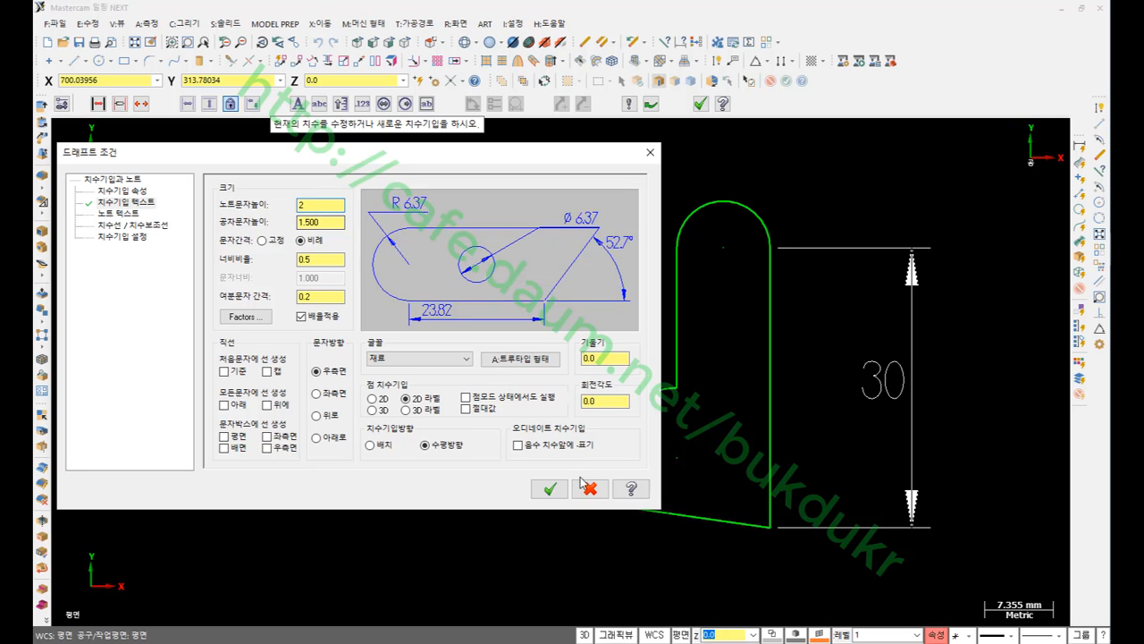
pyautogui.click(547, 488)
pyautogui.click(882, 388)
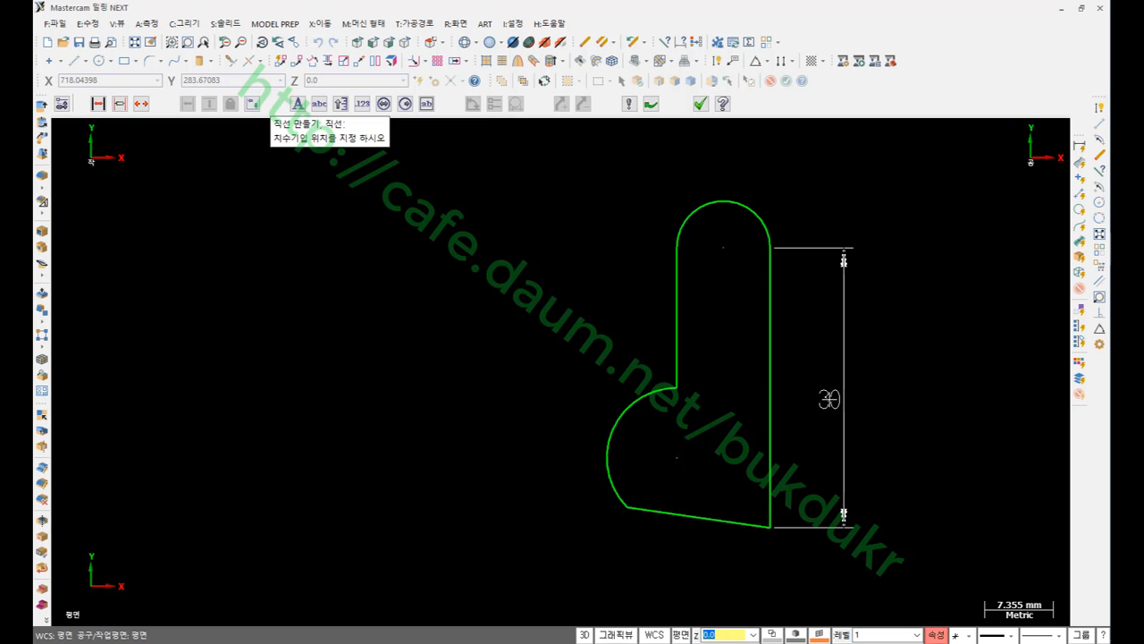
pyautogui.click(829, 399)
# Set the dimension direction option to 배치 so the text aligns with the line, and reposition the long line's dimension slightly closer and higher.
pyautogui.click(650, 104)
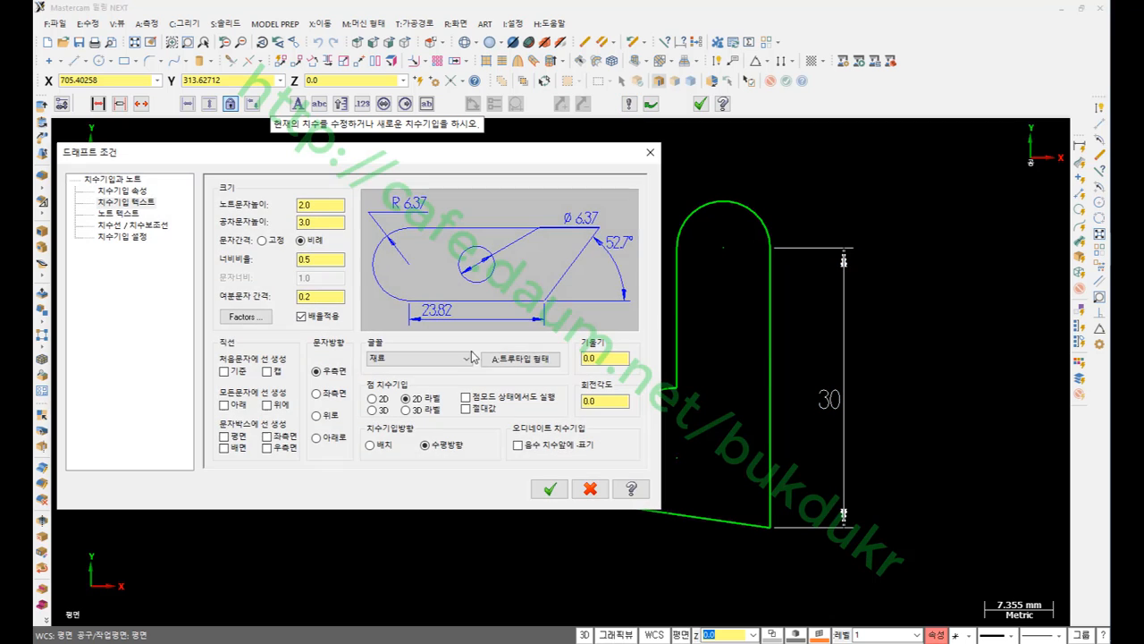
pyautogui.click(390, 449)
pyautogui.click(547, 488)
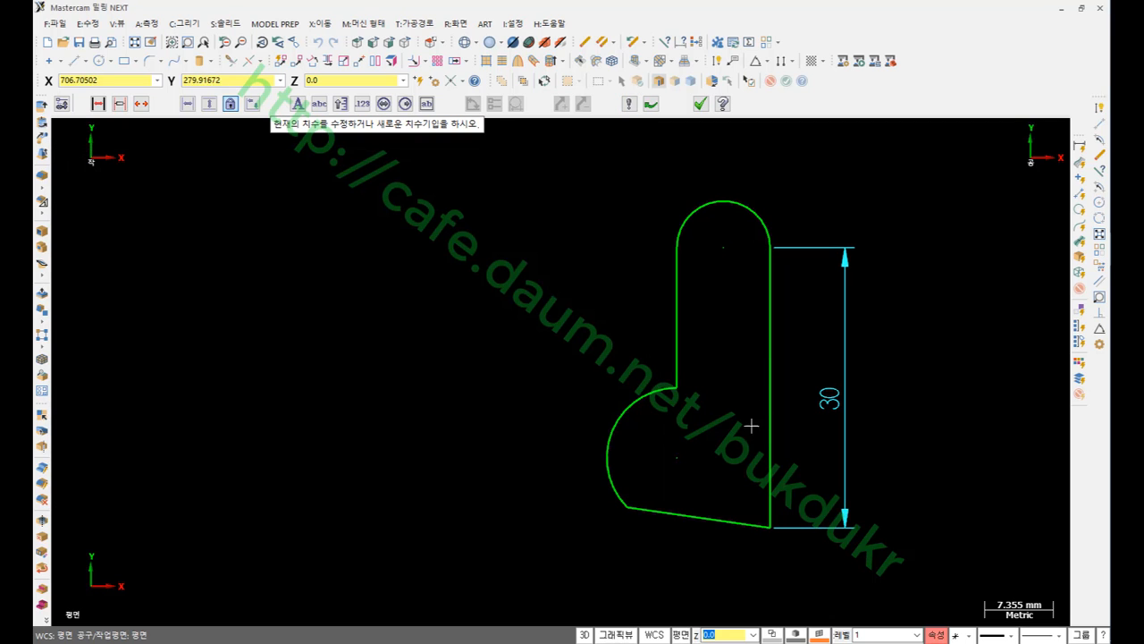
pyautogui.click(830, 416)
pyautogui.click(819, 376)
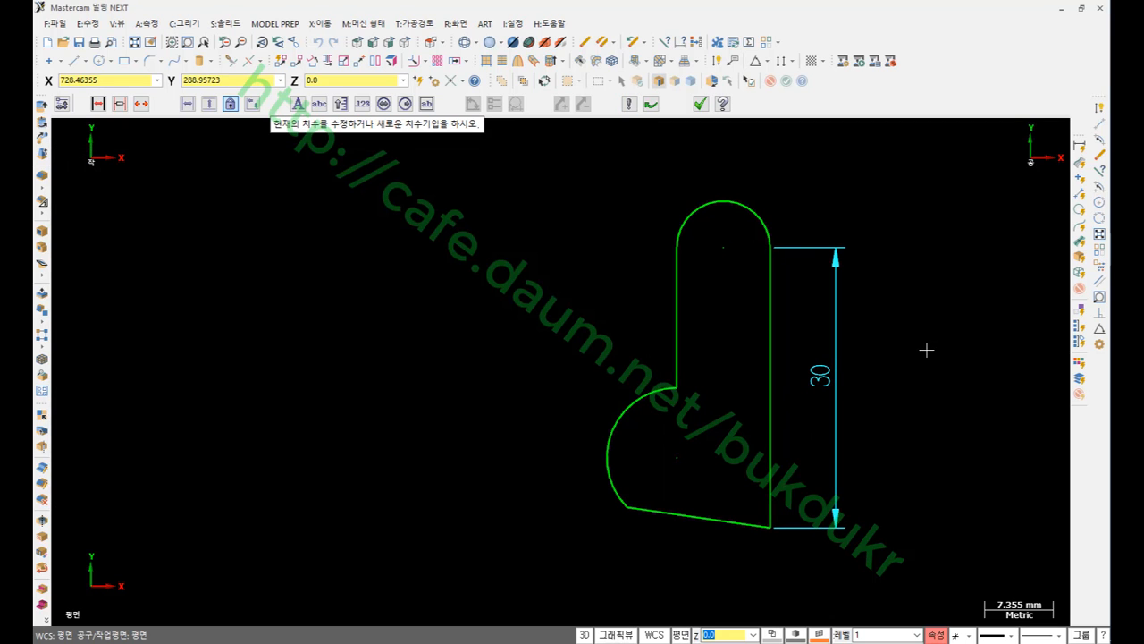
# Dimension the top arc as a radius and dimension the left vertical line's length, both placed outside the profile.
pyautogui.click(761, 212)
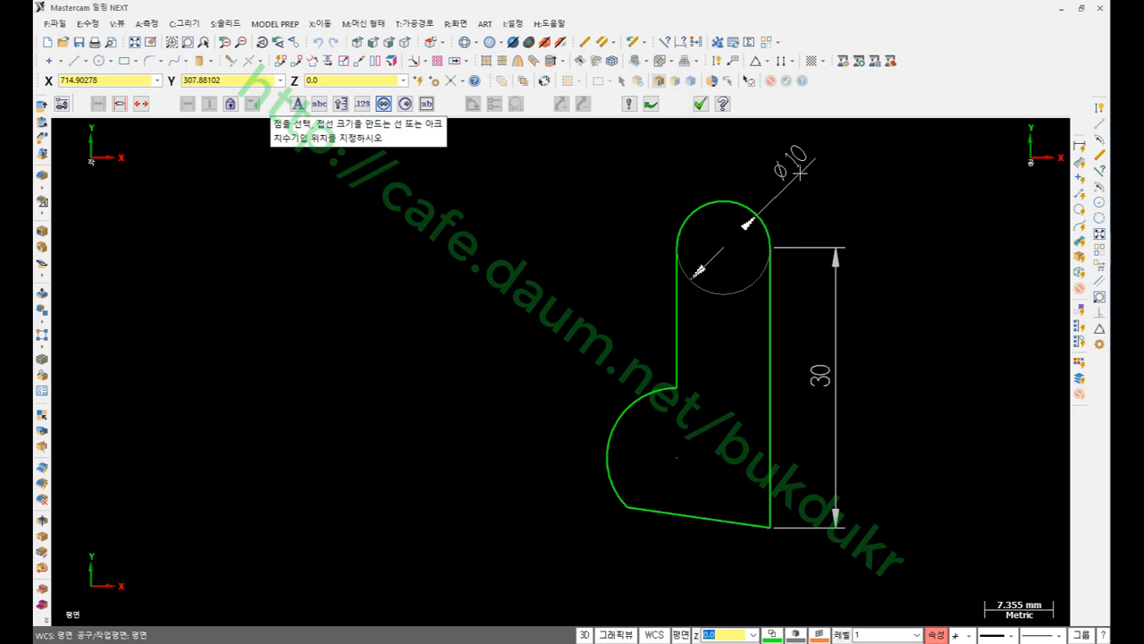
pyautogui.press('r')
pyautogui.click(801, 170)
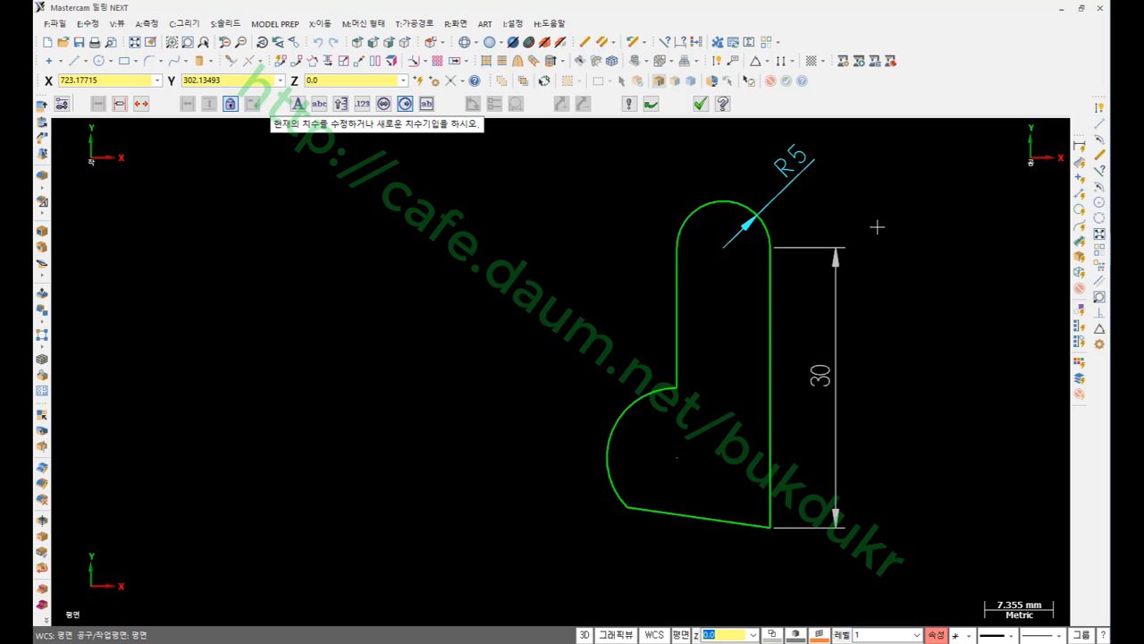
pyautogui.click(678, 290)
pyautogui.click(633, 321)
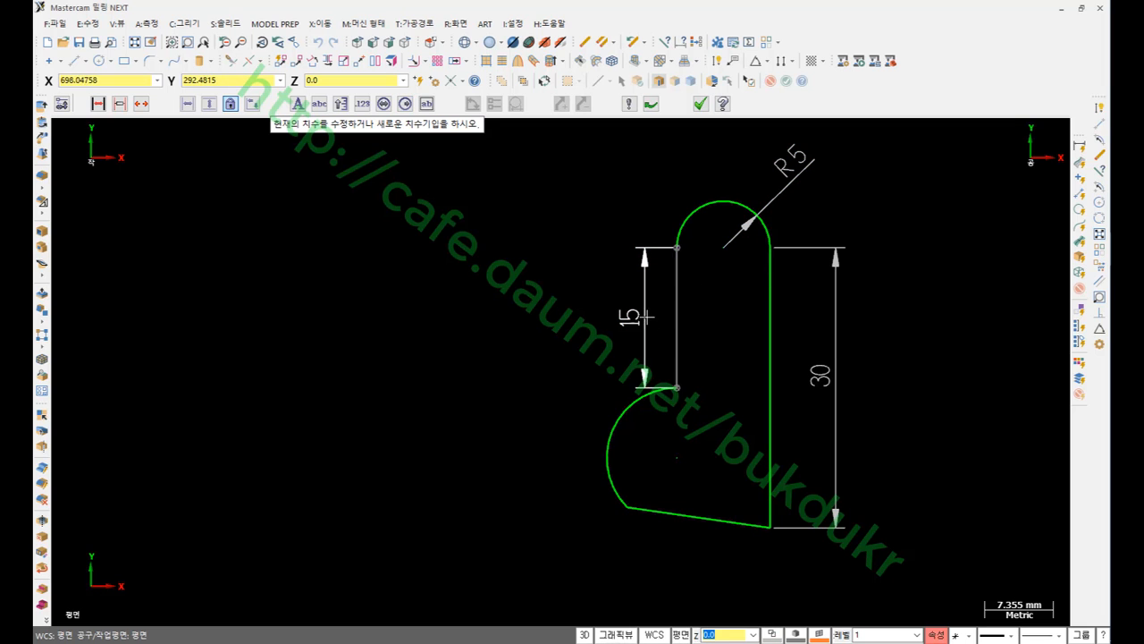
# Add a radius dimension to the lower-left arc, placed outside the profile, and finish dimensioning.
pyautogui.click(632, 417)
pyautogui.click(522, 356)
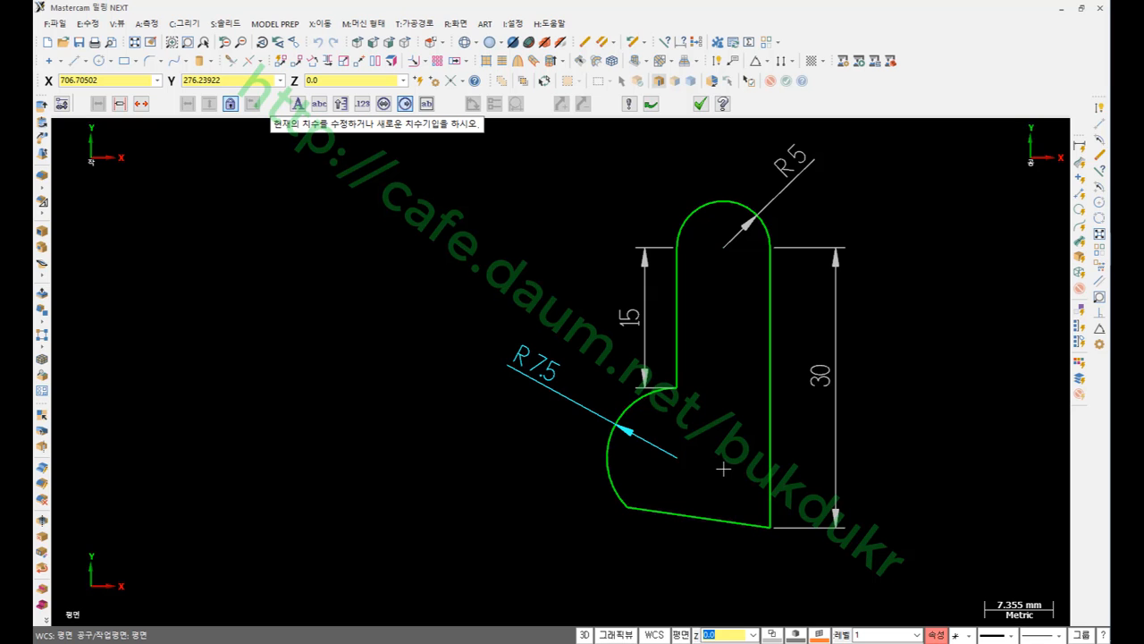
pyautogui.scroll(1, 813, 296)
pyautogui.scroll(1, 853, 176)
pyautogui.click(752, 139)
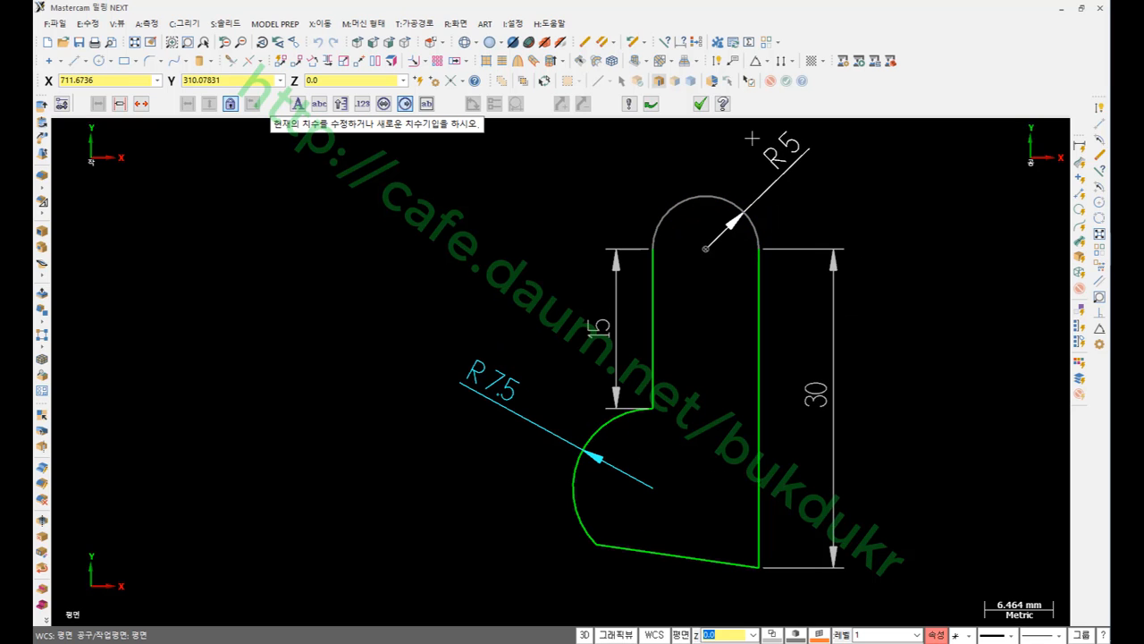
pyautogui.click(751, 139)
pyautogui.press('Escape')
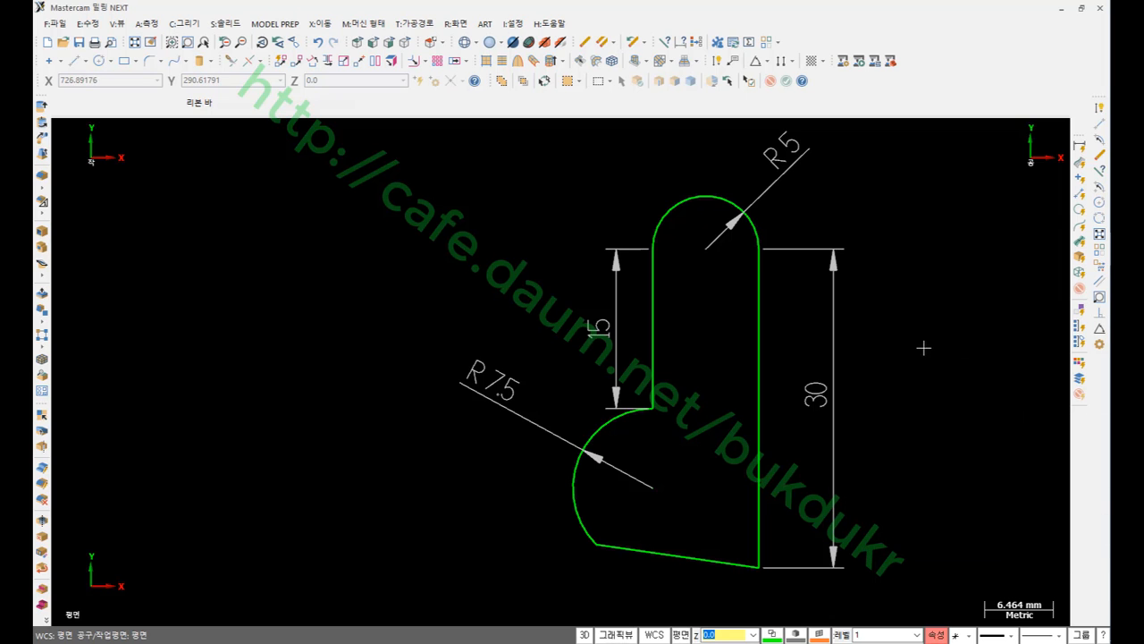
# Circle the R7.5 dimension on the PDF exercise drawing in Acrobat and handwrite an underlined 지시선 above it.
pyautogui.scroll(1, 970, 339)
pyautogui.scroll(1, 870, 332)
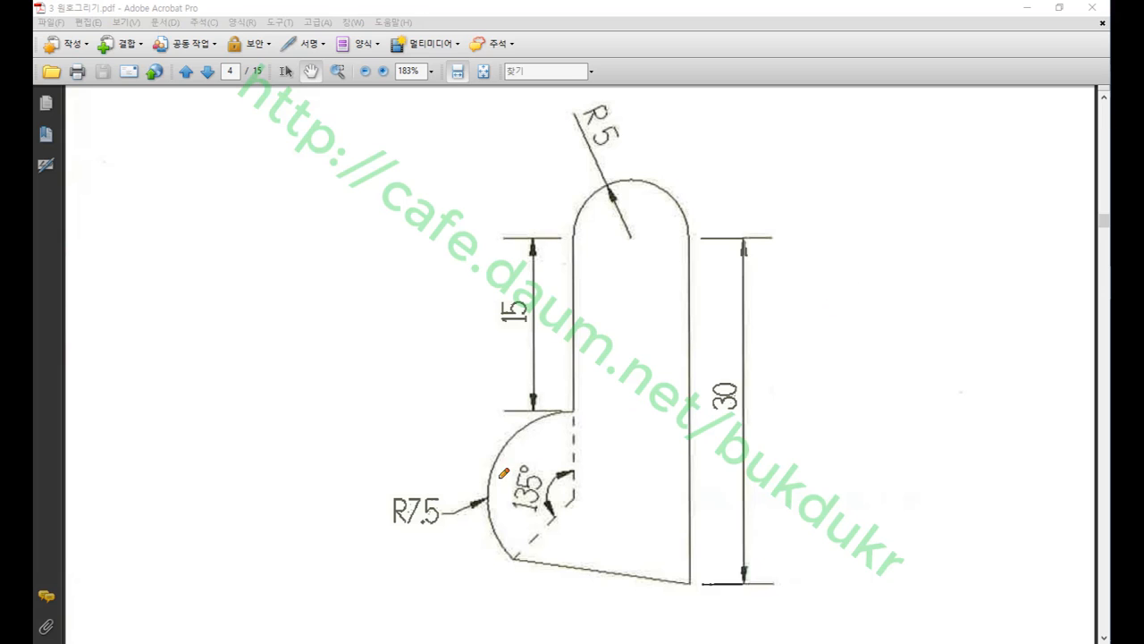
pyautogui.moveTo(485, 527)
pyautogui.mouseDown()
pyautogui.moveTo(416, 546)
pyautogui.moveTo(413, 469)
pyautogui.moveTo(494, 487)
pyautogui.moveTo(480, 524)
pyautogui.mouseUp()
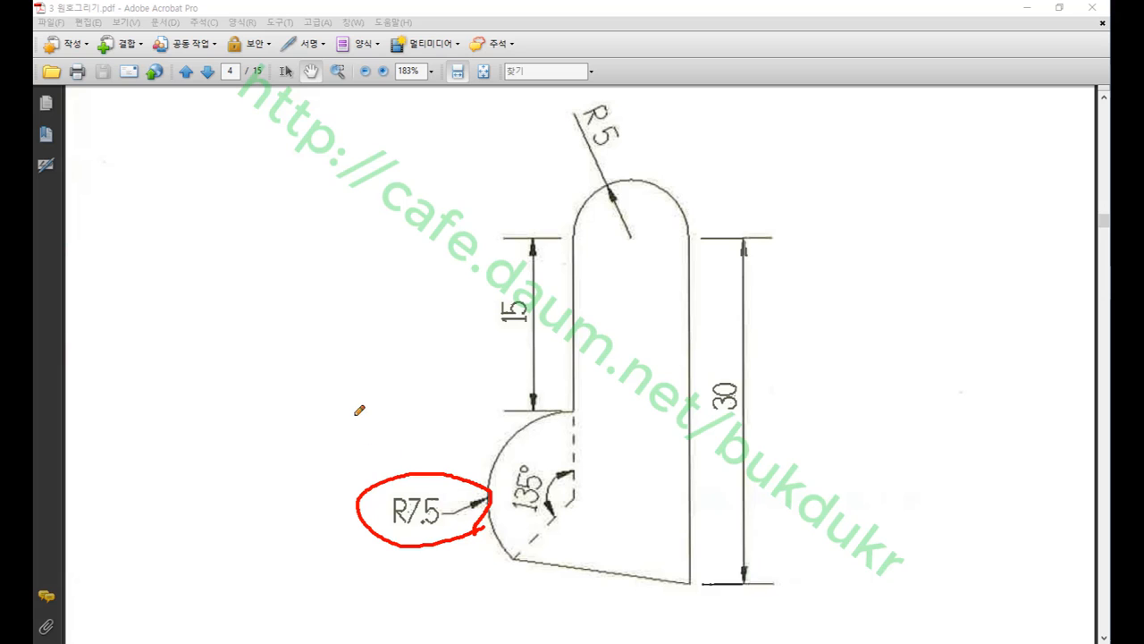
pyautogui.moveTo(317, 408)
pyautogui.mouseDown()
pyautogui.moveTo(351, 394)
pyautogui.moveTo(322, 434)
pyautogui.mouseUp()
pyautogui.moveTo(336, 417); pyautogui.dragTo(347, 431)
pyautogui.moveTo(351, 388)
pyautogui.mouseDown()
pyautogui.moveTo(360, 451)
pyautogui.moveTo(373, 414)
pyautogui.moveTo(369, 427)
pyautogui.mouseUp()
pyautogui.moveTo(374, 416); pyautogui.dragTo(386, 427)
pyautogui.moveTo(386, 377); pyautogui.dragTo(390, 451)
pyautogui.moveTo(415, 388); pyautogui.dragTo(400, 422)
pyautogui.moveTo(408, 407)
pyautogui.mouseDown()
pyautogui.moveTo(420, 418)
pyautogui.moveTo(435, 403)
pyautogui.moveTo(439, 440)
pyautogui.mouseUp()
pyautogui.moveTo(331, 472); pyautogui.dragTo(447, 462)
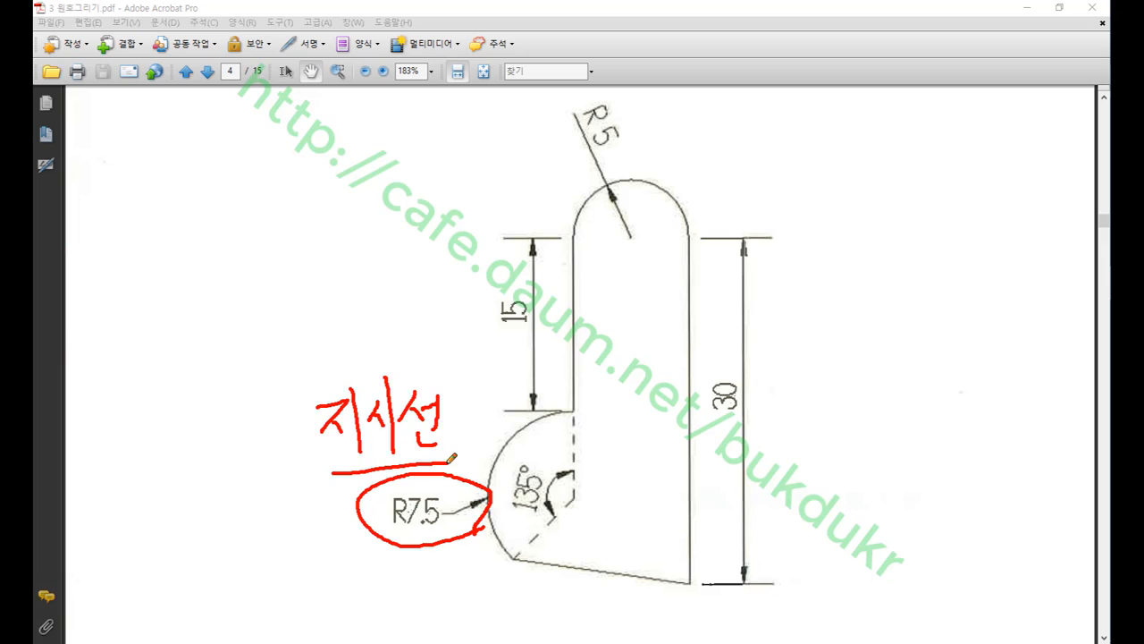
# Box the R7.5 text, close the screen annotation and switch back to Mastercam.
pyautogui.moveTo(394, 526); pyautogui.dragTo(441, 525)
pyautogui.moveTo(394, 523)
pyautogui.mouseDown()
pyautogui.moveTo(381, 502)
pyautogui.moveTo(438, 483)
pyautogui.moveTo(447, 521)
pyautogui.mouseUp()
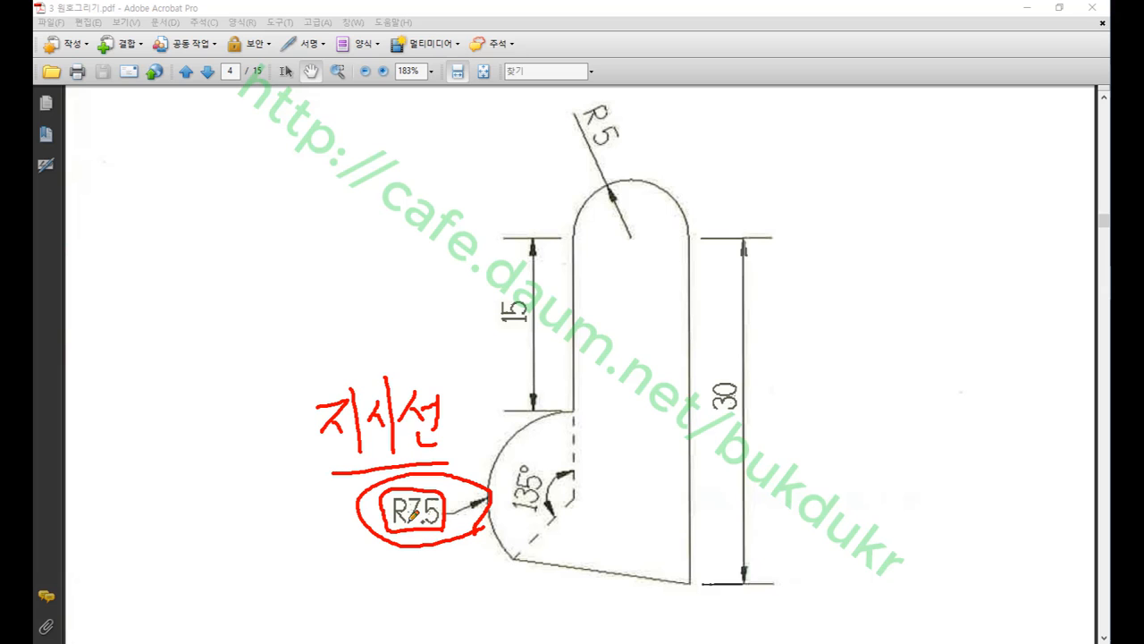
pyautogui.rightClick(814, 258)
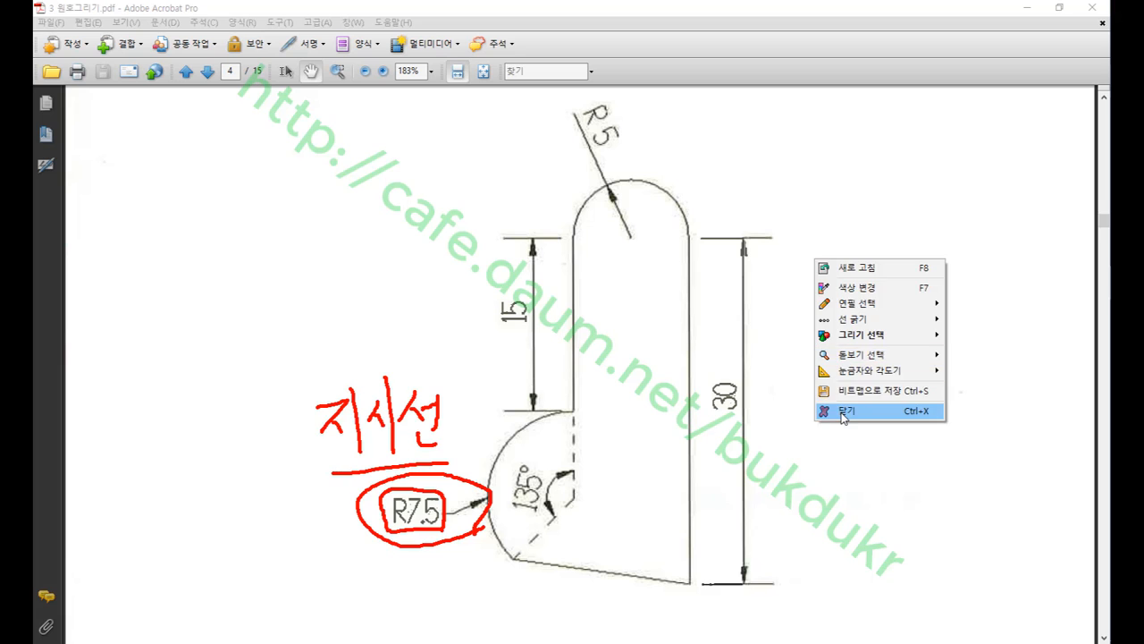
pyautogui.click(842, 416)
pyautogui.hotkey('alt', 'Tab')
pyautogui.scroll(2, 804, 223)
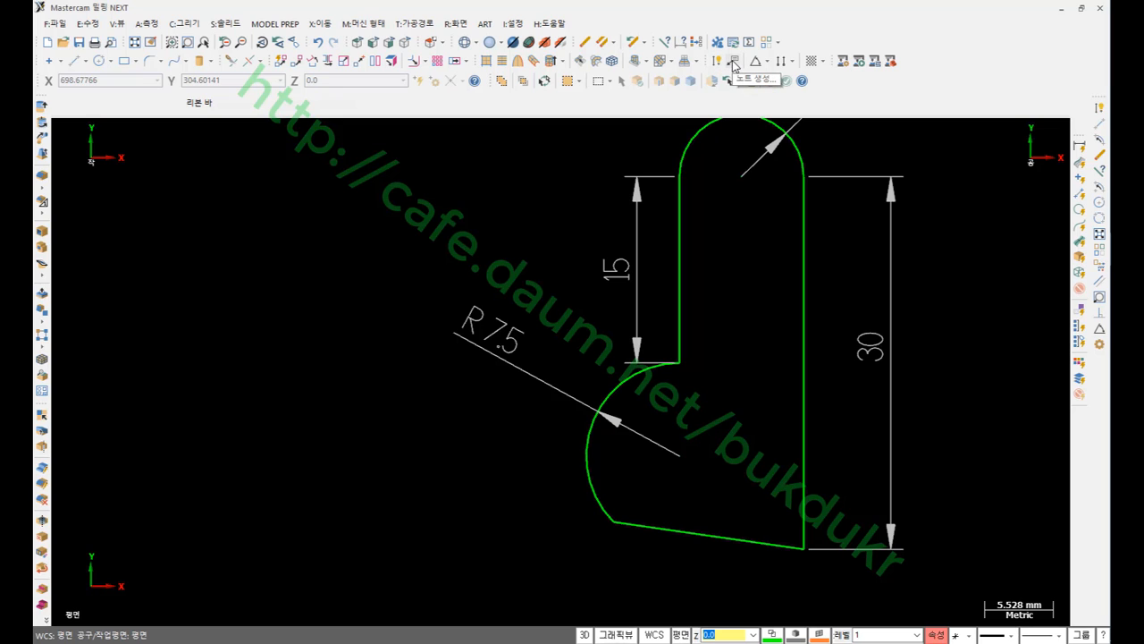
pyautogui.click(790, 64)
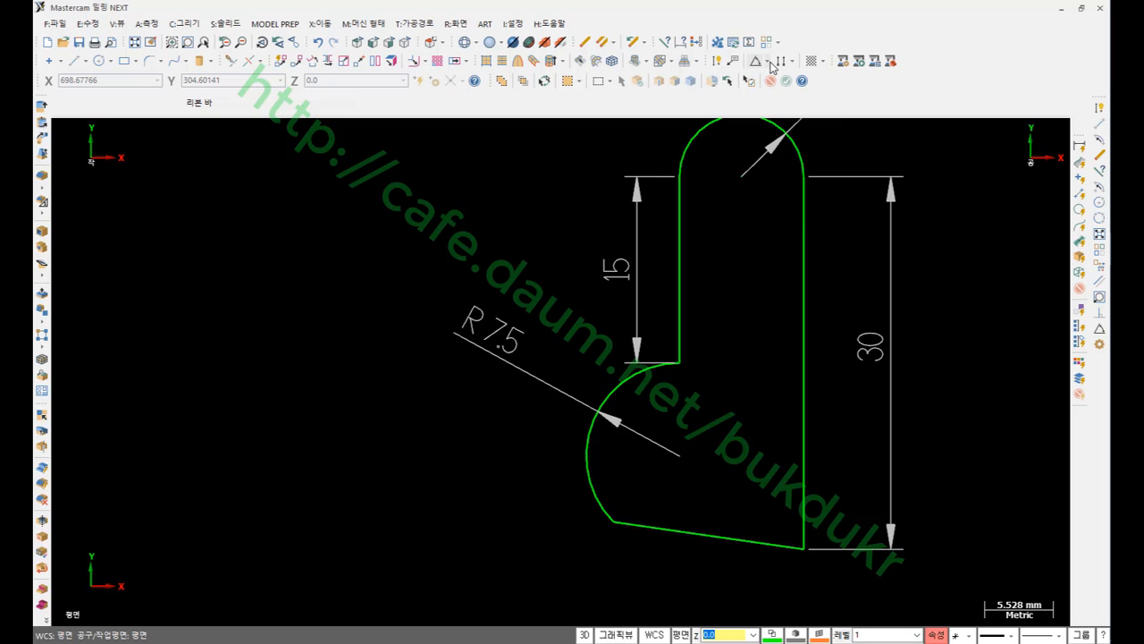
pyautogui.click(770, 62)
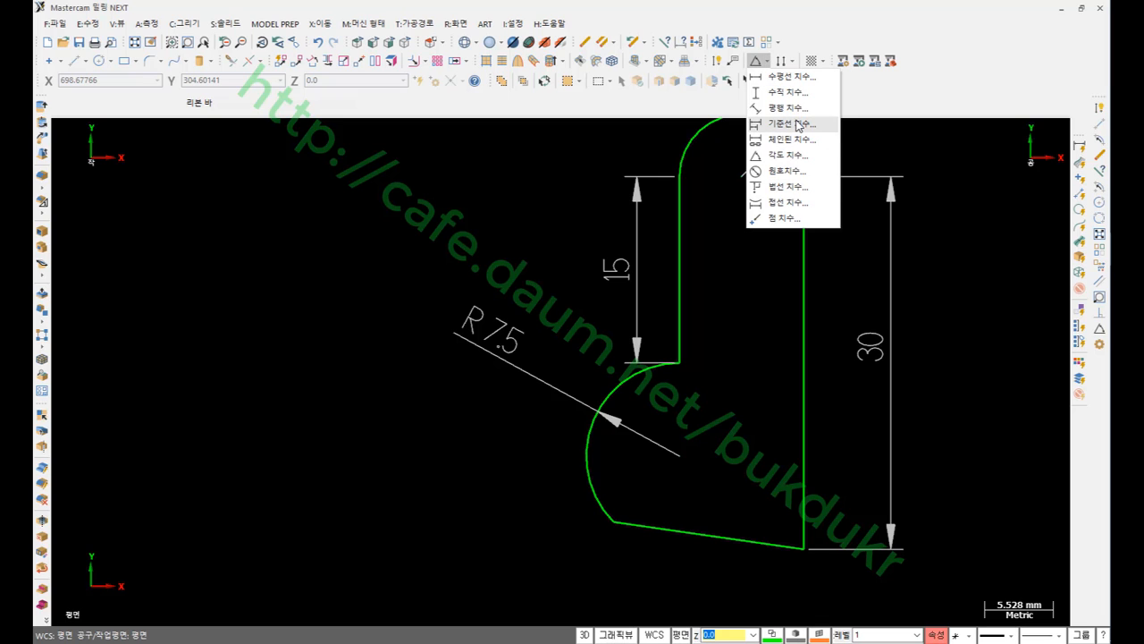
pyautogui.click(531, 191)
# Start the leader (지시선) command and enable nearest-point (근접 점) snapping in the AutoCursor settings.
pyautogui.click(191, 24)
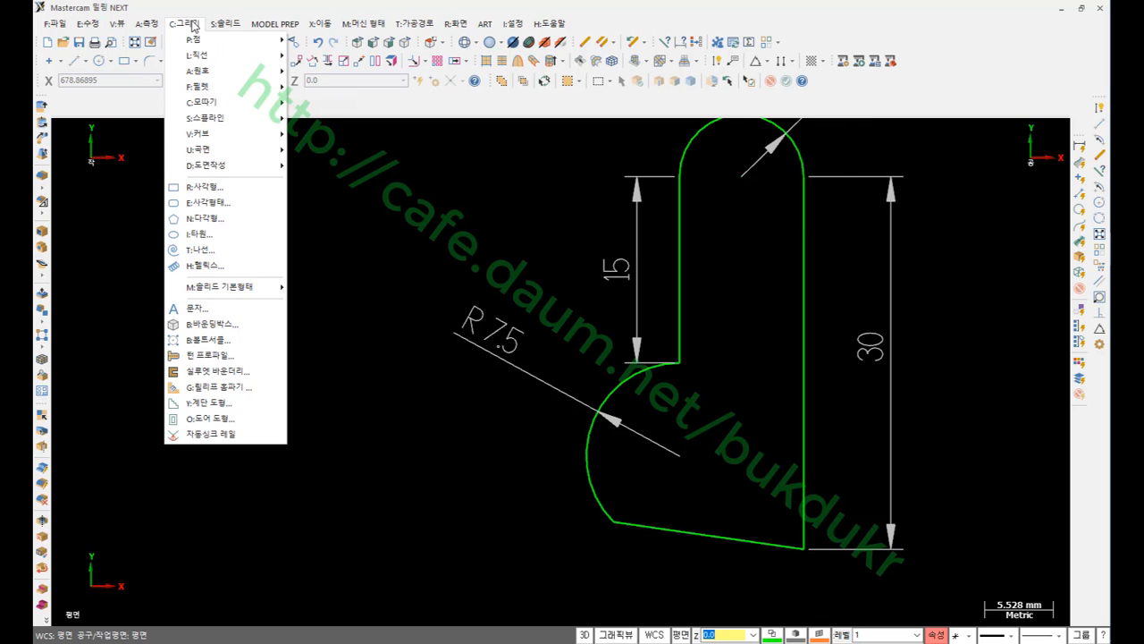
pyautogui.moveTo(218, 166)
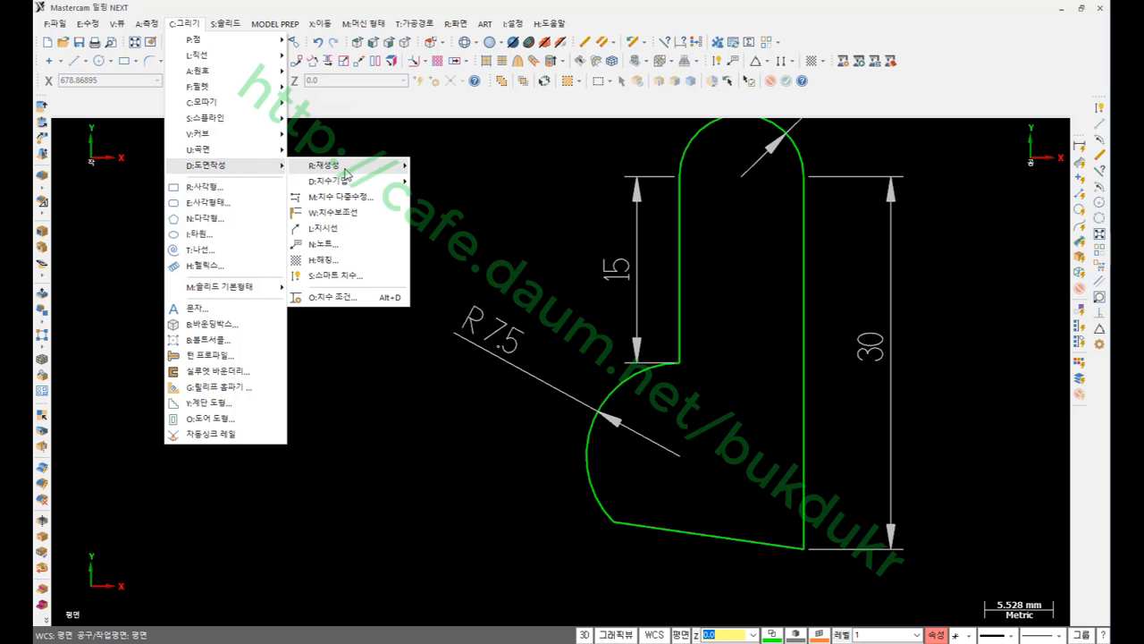
pyautogui.click(338, 232)
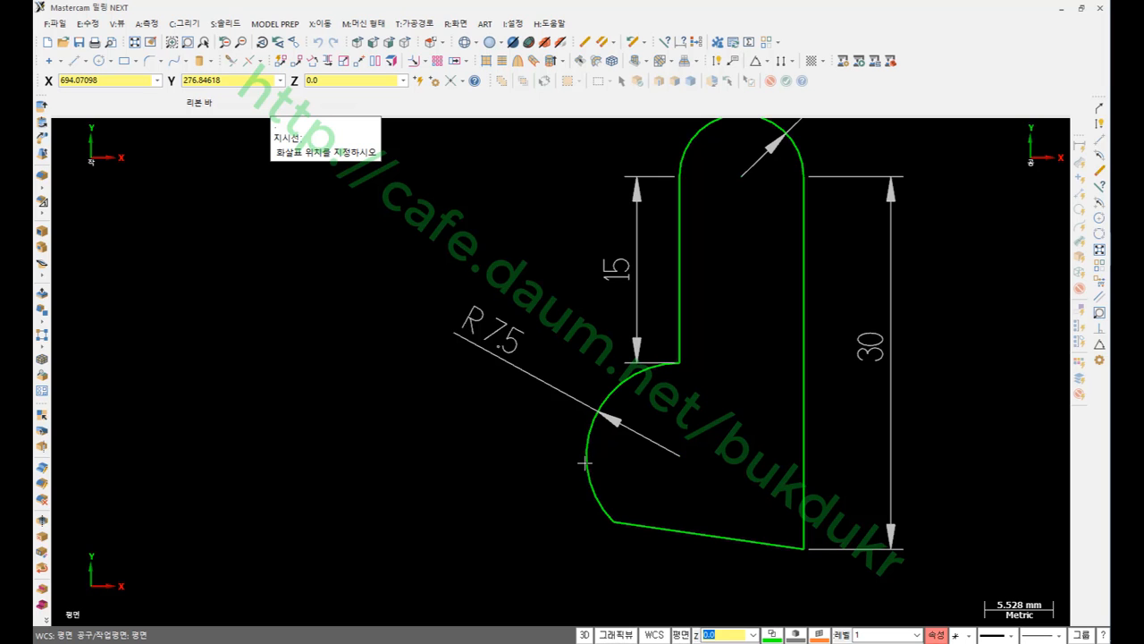
pyautogui.scroll(3, 585, 463)
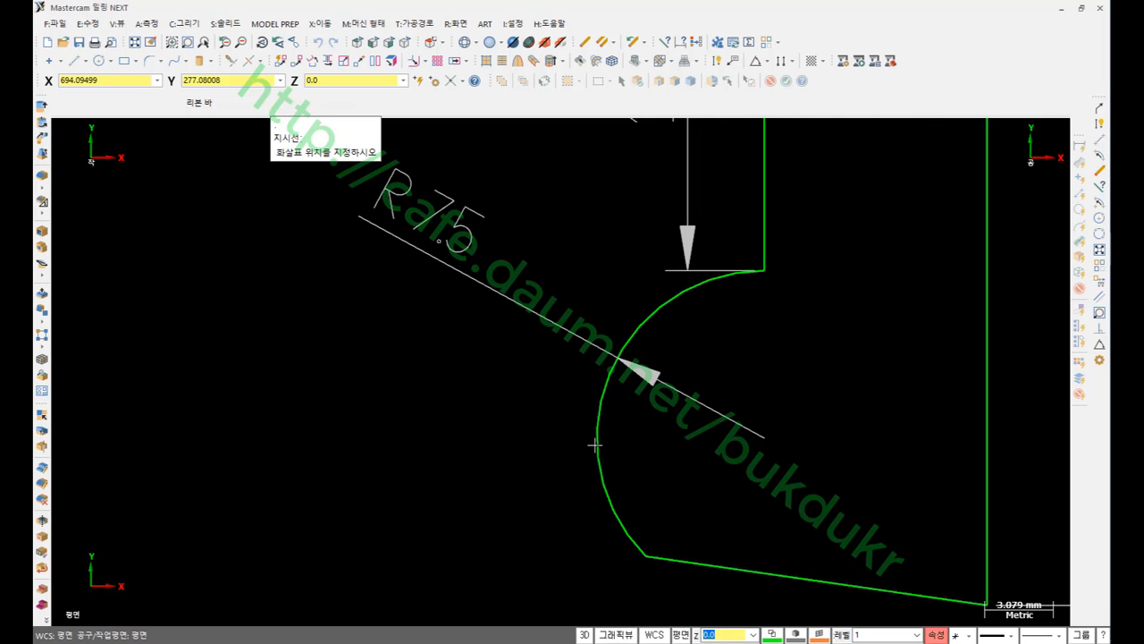
pyautogui.scroll(-1, 598, 439)
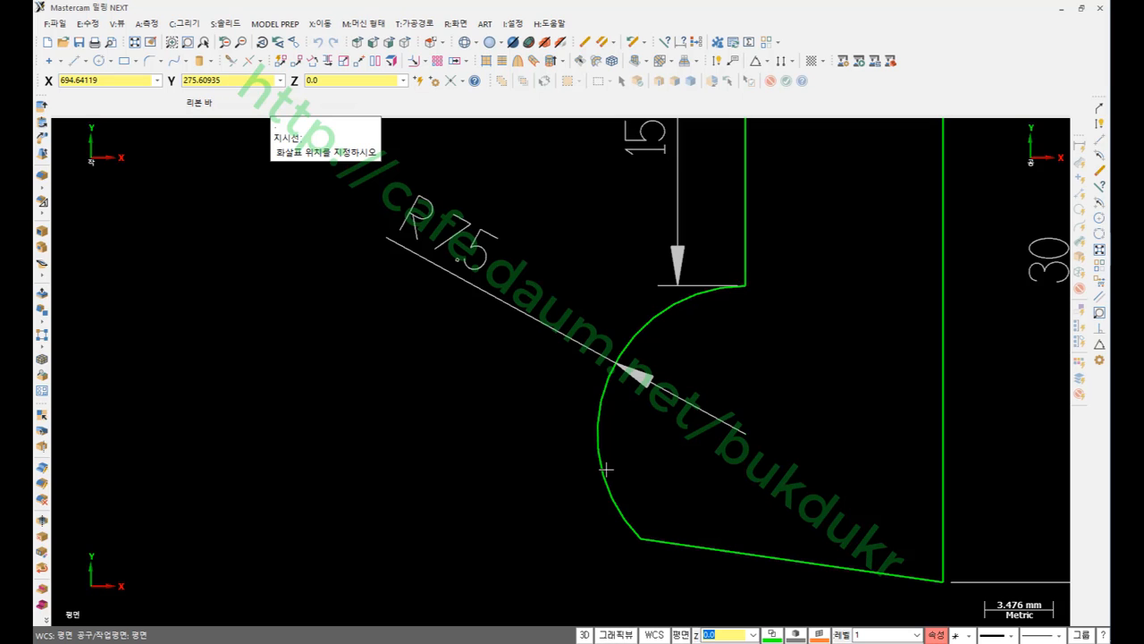
pyautogui.rightClick(278, 337)
pyautogui.click(333, 501)
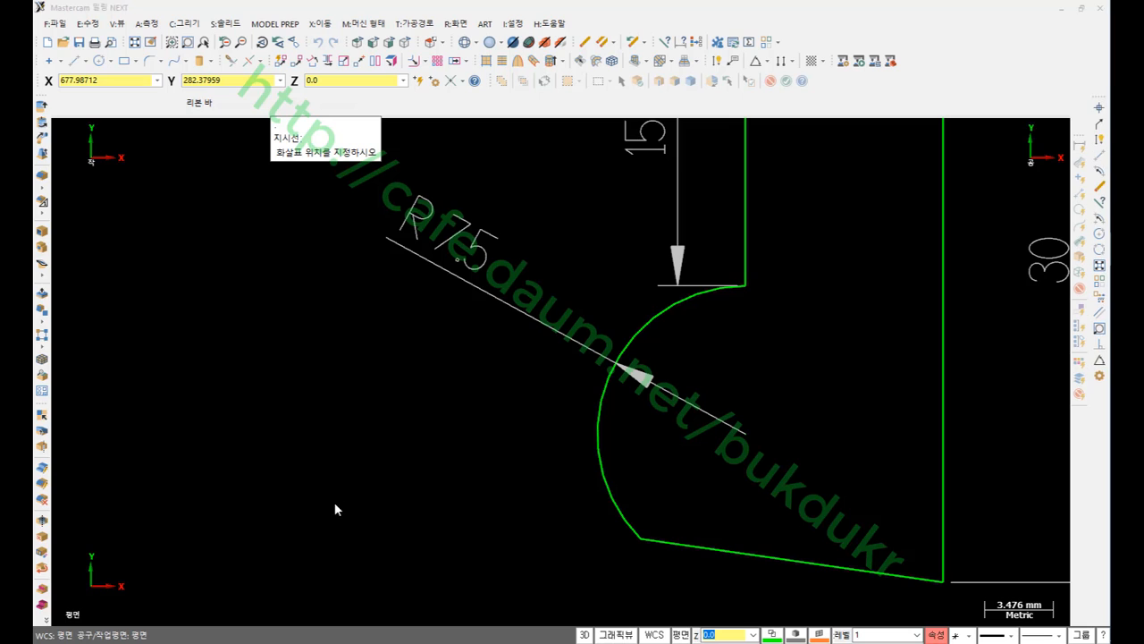
pyautogui.click(147, 229)
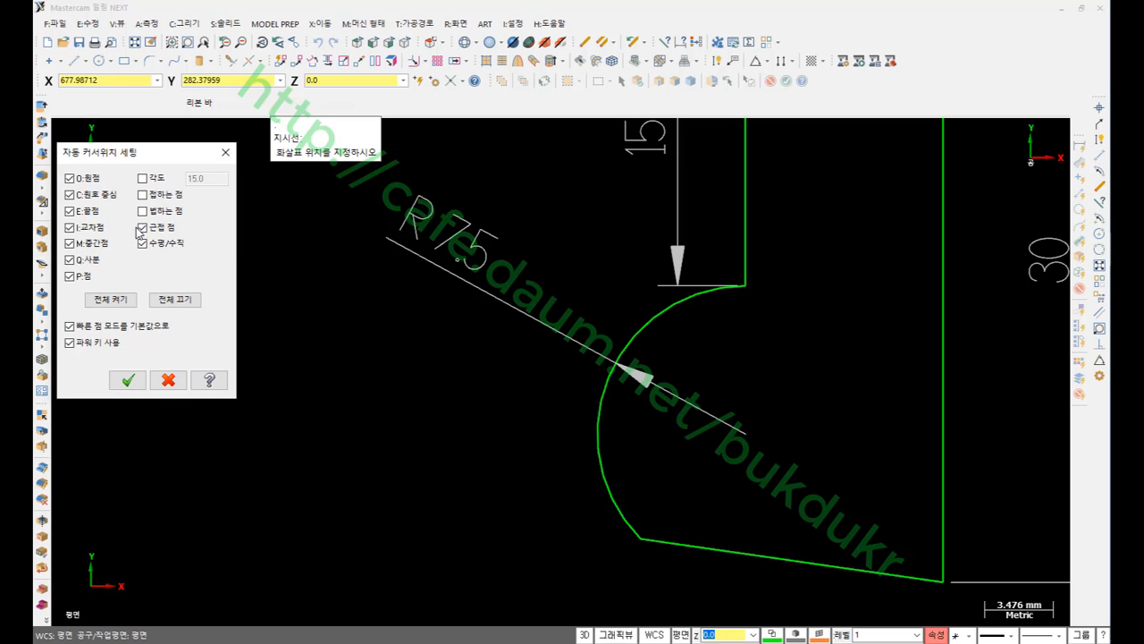
pyautogui.click(127, 380)
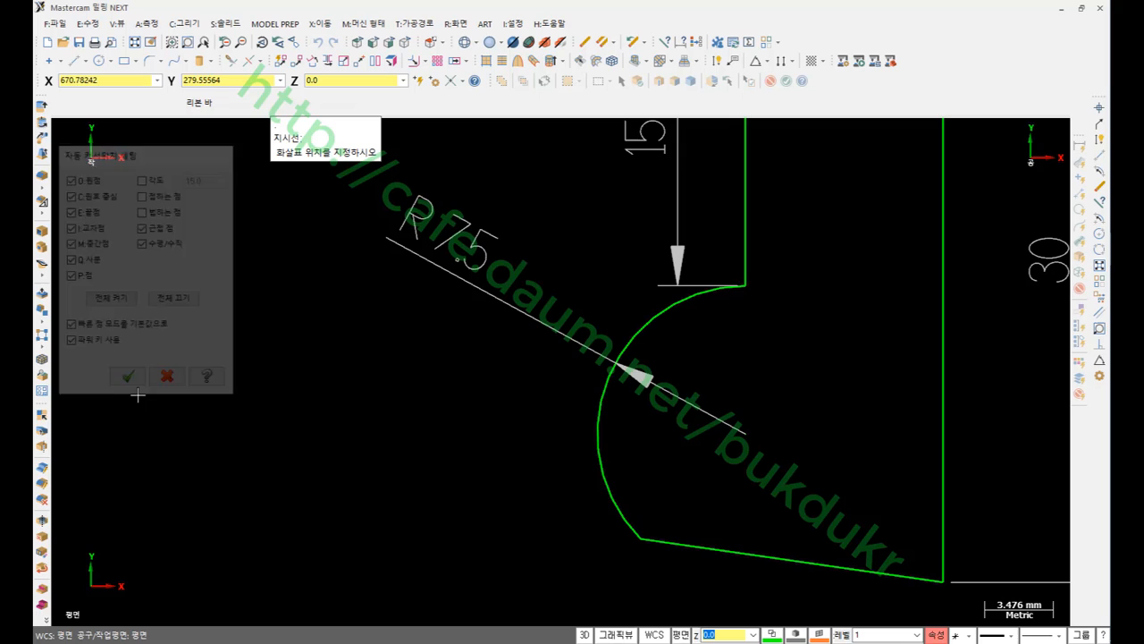
# Draw a leader with its arrowhead on the lower-left arc and a short horizontal tail outside the profile, and finish the command.
pyautogui.click(603, 475)
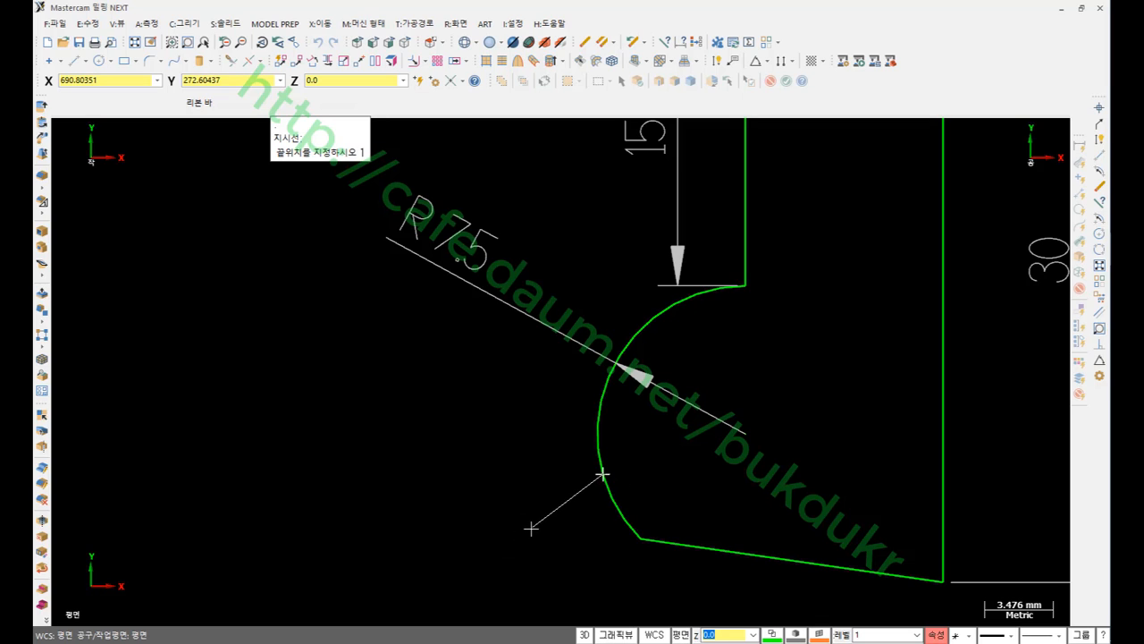
pyautogui.click(548, 514)
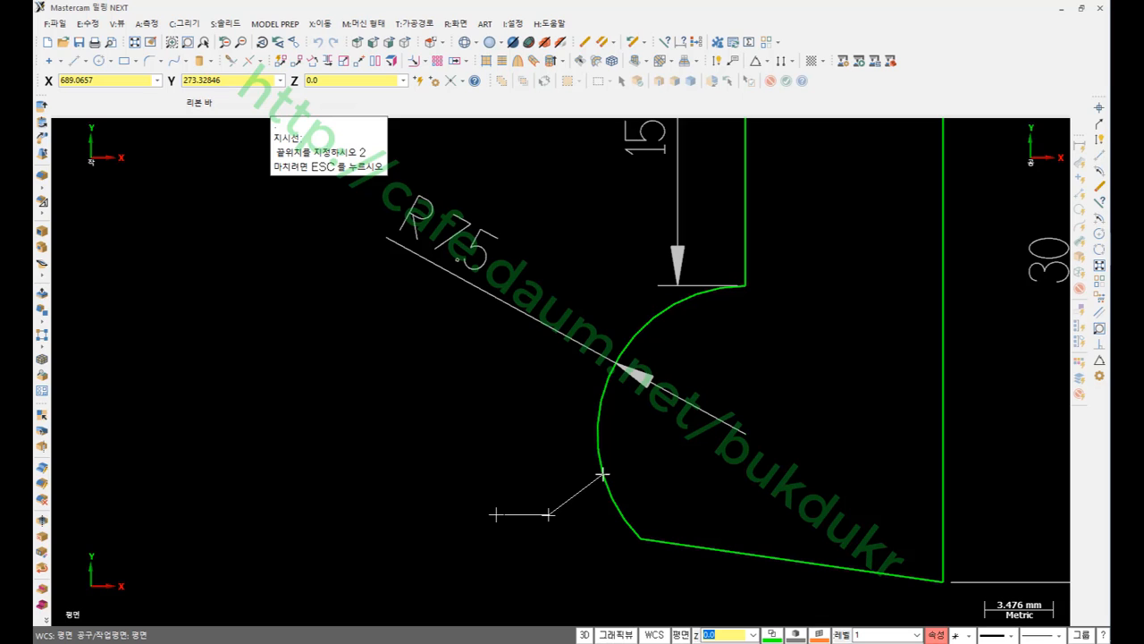
pyautogui.click(495, 514)
pyautogui.press('Escape')
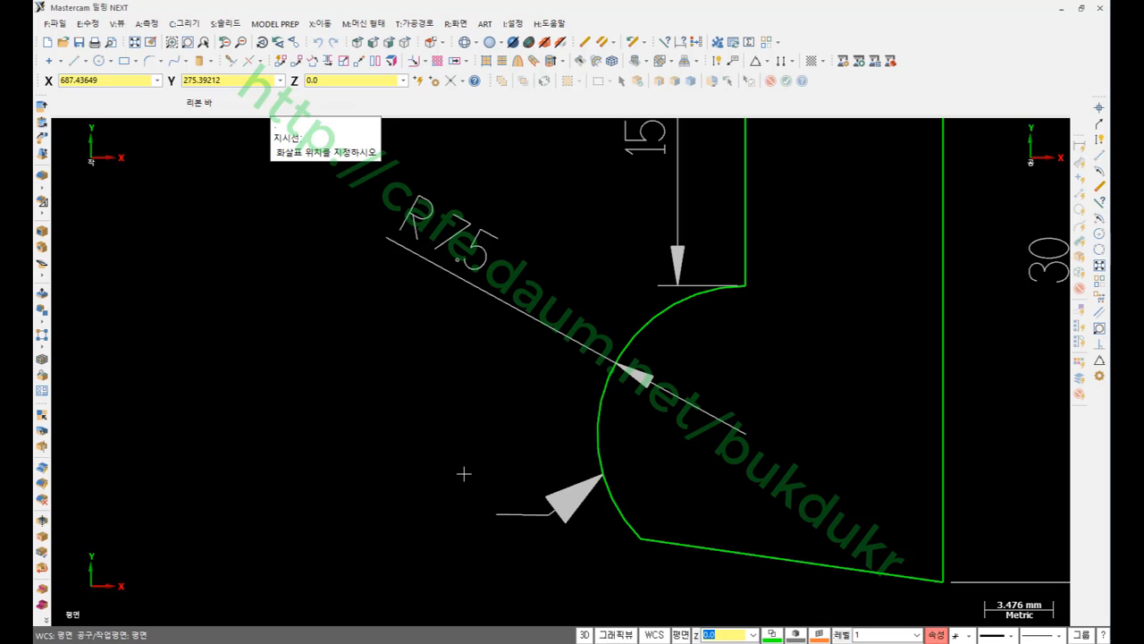
pyautogui.scroll(-1, 746, 360)
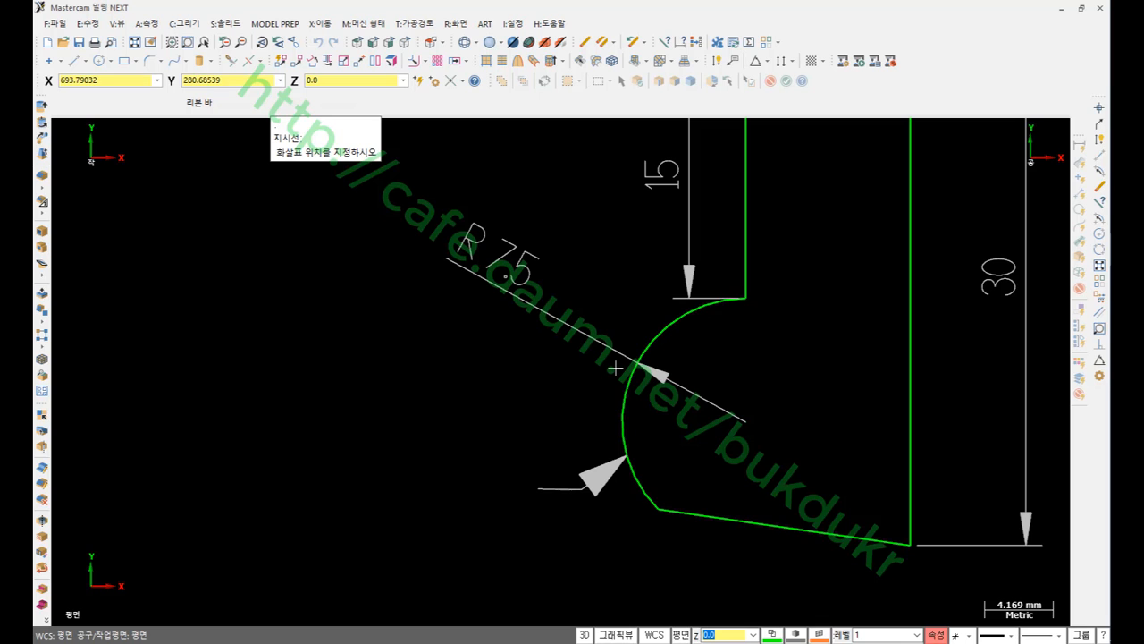
pyautogui.press('Escape')
# Delete the leader pointing at the lower-left arc.
pyautogui.scroll(-2, 675, 447)
pyautogui.scroll(3, 626, 447)
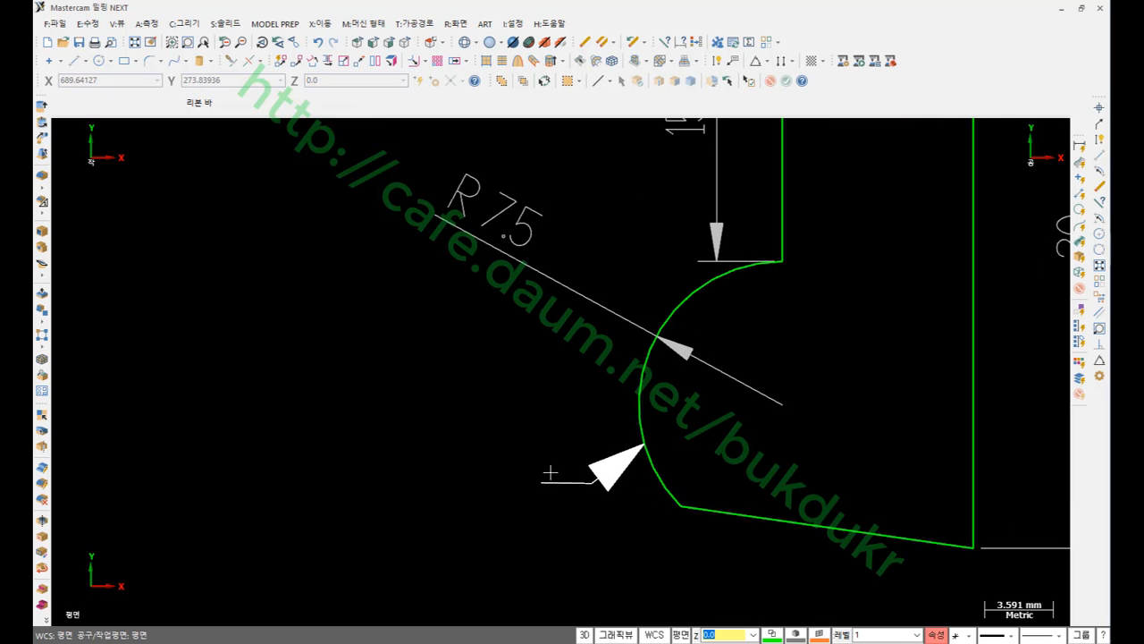
pyautogui.scroll(-1, 582, 432)
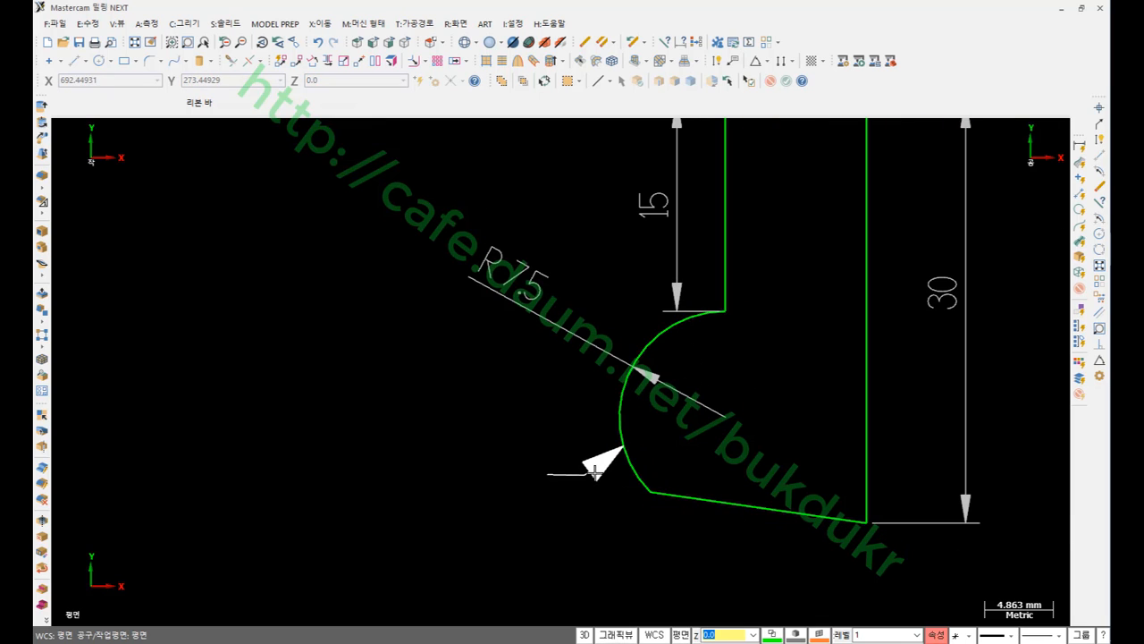
pyautogui.click(597, 461)
pyautogui.press('Delete')
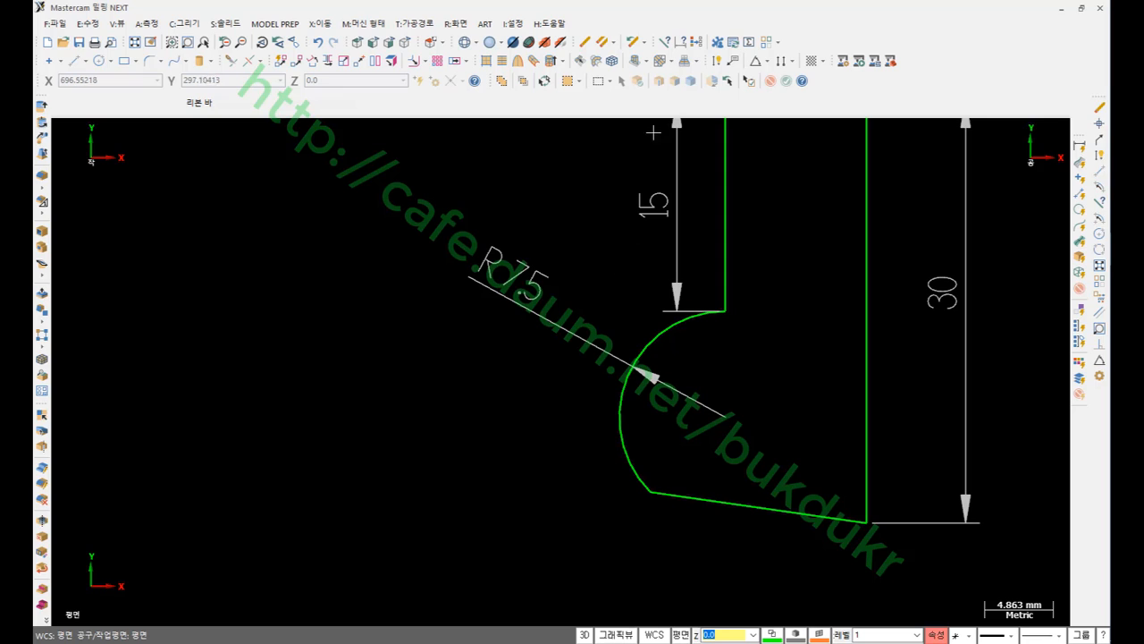
# Start a new drafting note with the text R7.5.
pyautogui.click(733, 62)
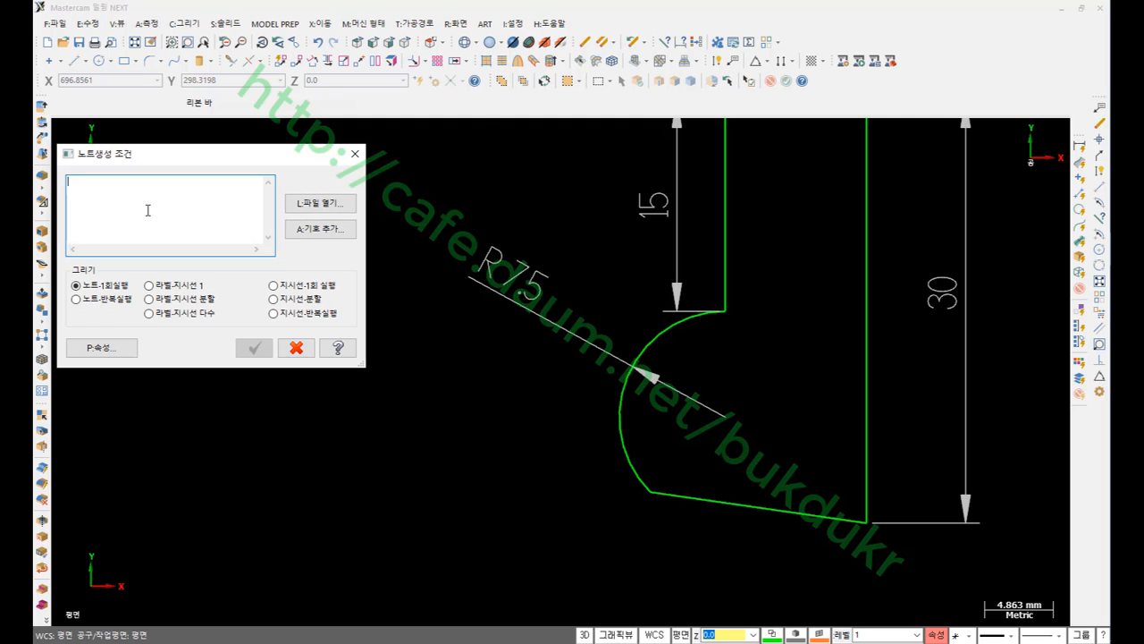
pyautogui.write('A')
pyautogui.press('BackSpace')
pyautogui.write('R7.5')
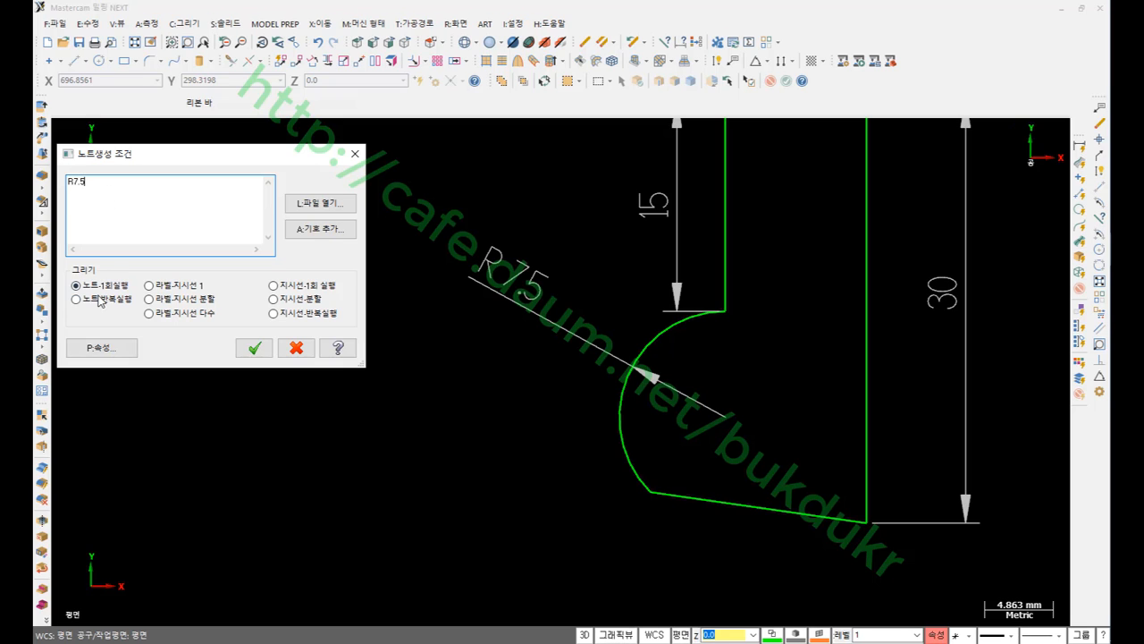
# Magnify the note dialog with the screen annotation tool and underline the options 노트-1회실행, 노트-반복실행 and 라벨-지시선 1.
pyautogui.rightClick(176, 230)
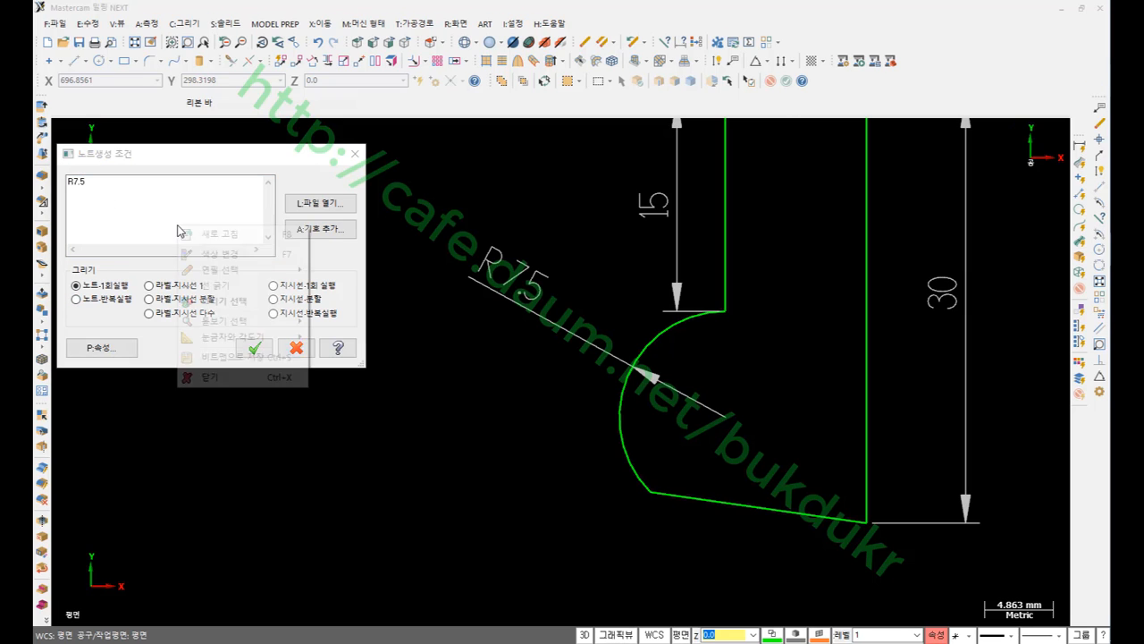
pyautogui.moveTo(242, 320)
pyautogui.click(322, 338)
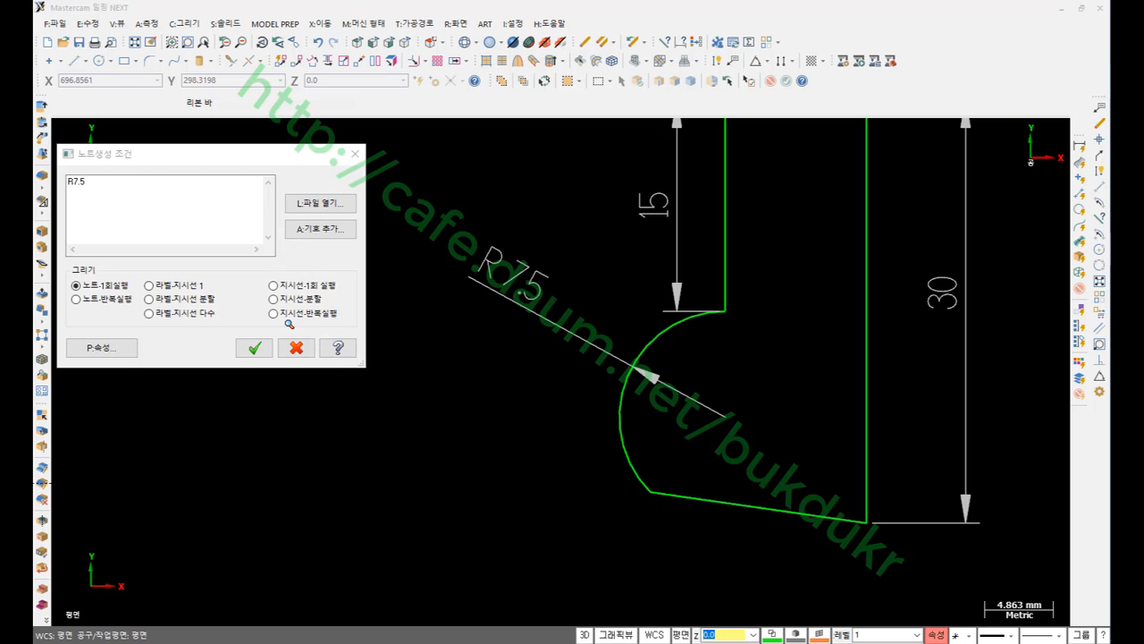
pyautogui.click(278, 285)
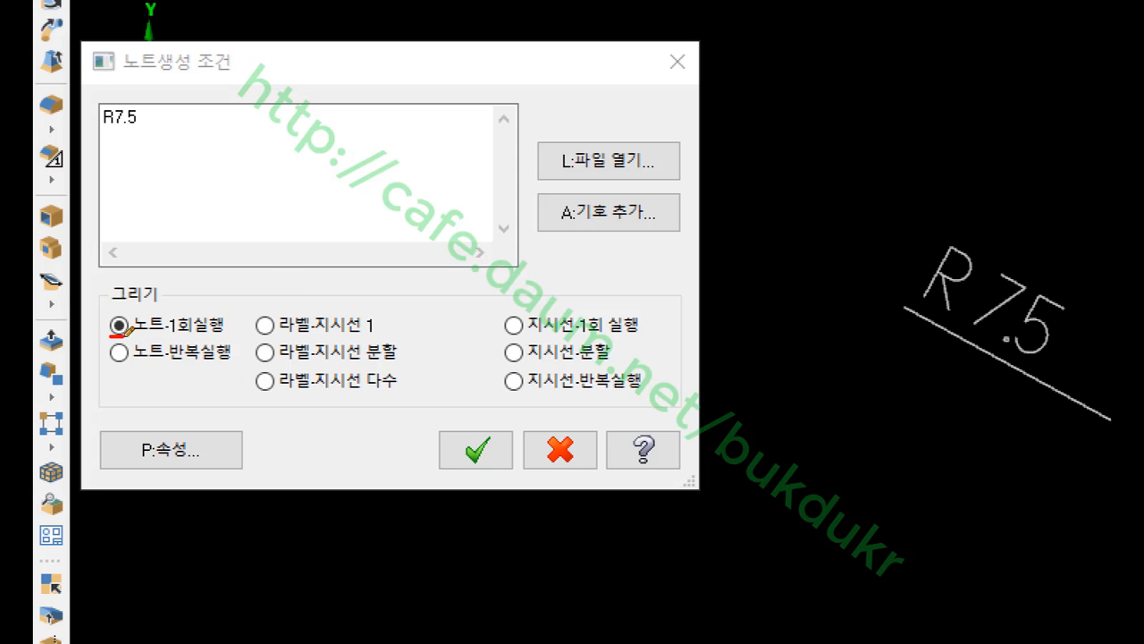
pyautogui.moveTo(110, 337); pyautogui.dragTo(237, 336)
pyautogui.moveTo(120, 369); pyautogui.dragTo(225, 367)
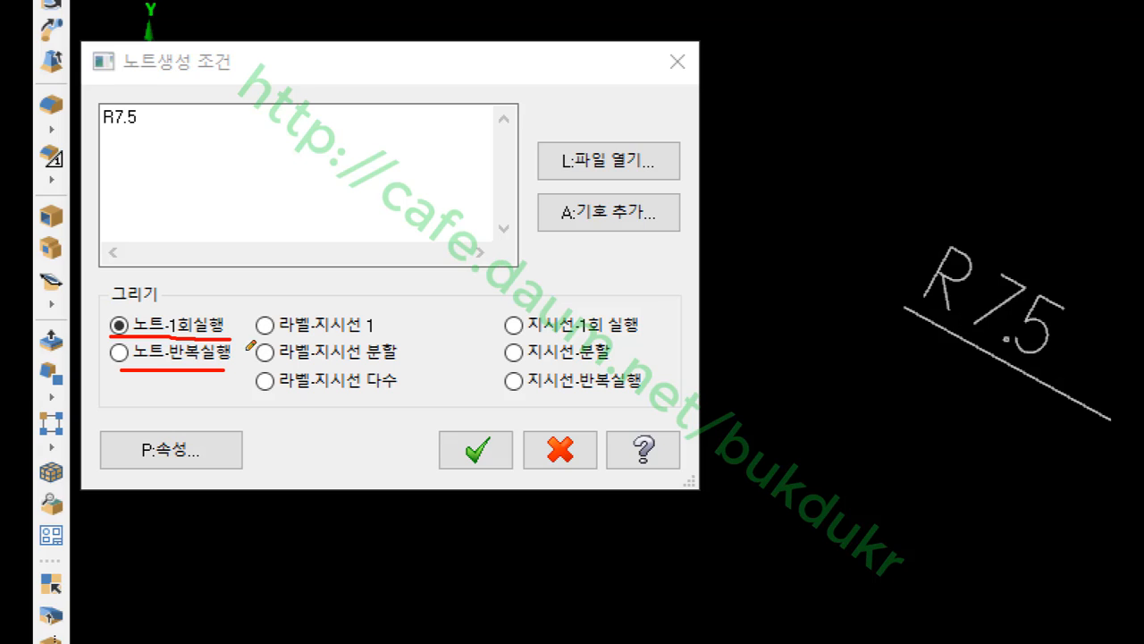
pyautogui.moveTo(274, 335); pyautogui.dragTo(381, 334)
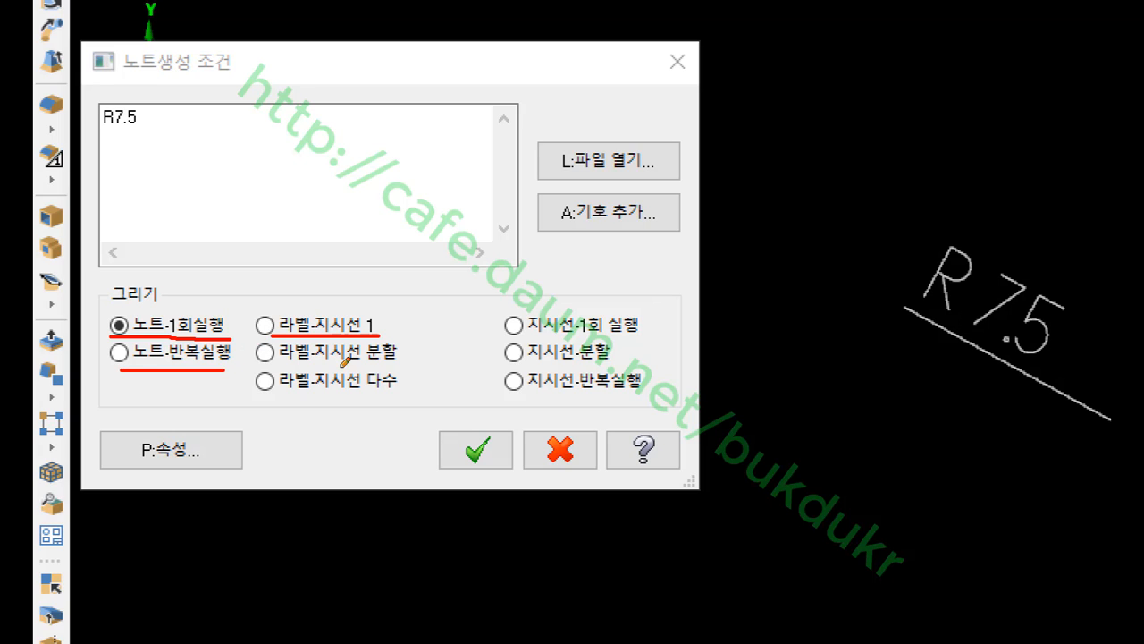
# Circle 노트-1회실행, 지시선 1 and the R7.5 text on the magnified dialog, and underline 노트-반복실행 and R7.5.
pyautogui.moveTo(127, 337)
pyautogui.mouseDown()
pyautogui.moveTo(95, 329)
pyautogui.moveTo(234, 297)
pyautogui.moveTo(237, 336)
pyautogui.moveTo(225, 325)
pyautogui.mouseUp()
pyautogui.moveTo(313, 332)
pyautogui.mouseDown()
pyautogui.moveTo(349, 299)
pyautogui.moveTo(379, 333)
pyautogui.mouseUp()
pyautogui.moveTo(116, 143)
pyautogui.mouseDown()
pyautogui.moveTo(134, 130)
pyautogui.moveTo(116, 143)
pyautogui.mouseUp()
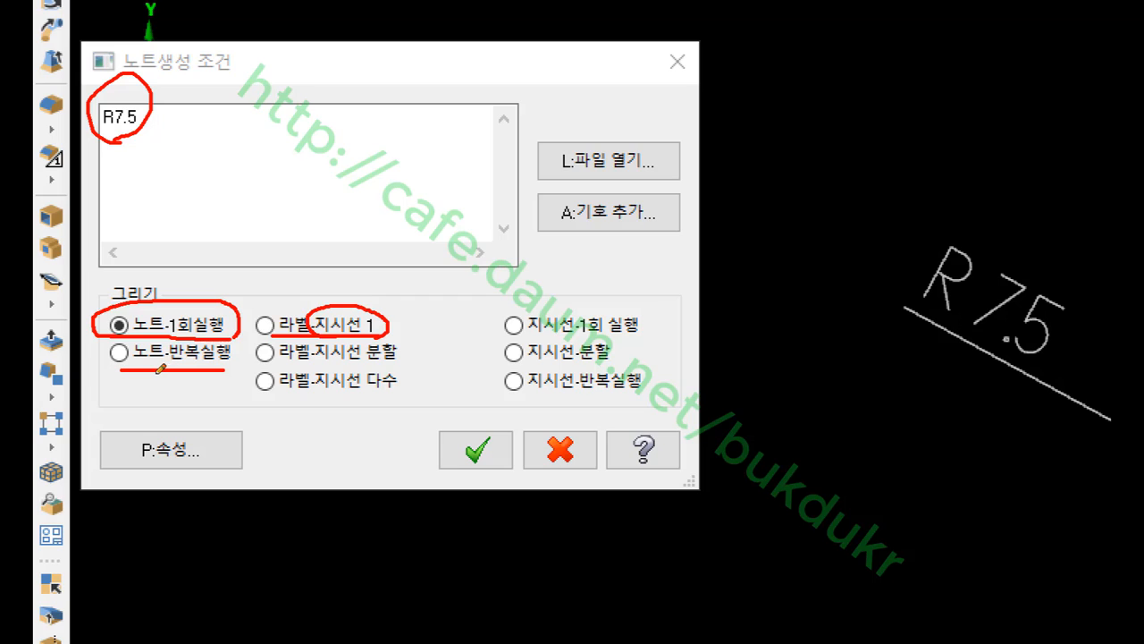
pyautogui.moveTo(112, 368); pyautogui.dragTo(247, 367)
pyautogui.moveTo(95, 135); pyautogui.dragTo(150, 135)
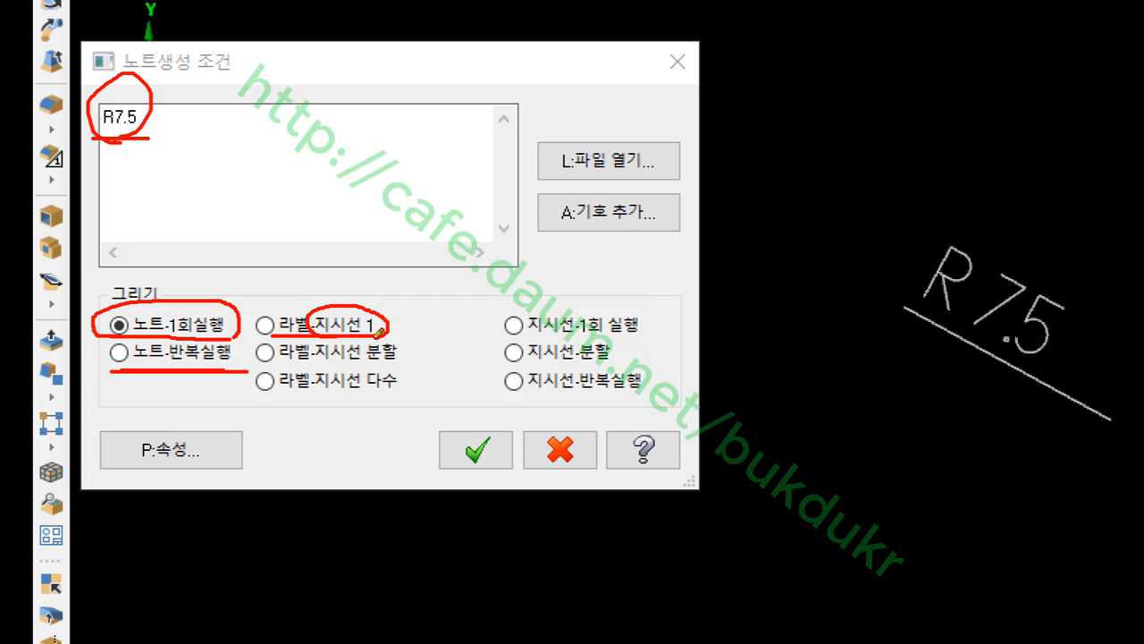
# Circle 라벨 with an arrow to R7.5, draw an arrow up from 지시선 1, and underline 지시선 분할 and 지시선 다수.
pyautogui.moveTo(312, 328); pyautogui.dragTo(308, 336)
pyautogui.moveTo(139, 135)
pyautogui.mouseDown()
pyautogui.moveTo(195, 191)
pyautogui.moveTo(261, 324)
pyautogui.moveTo(143, 171)
pyautogui.moveTo(137, 142)
pyautogui.mouseUp()
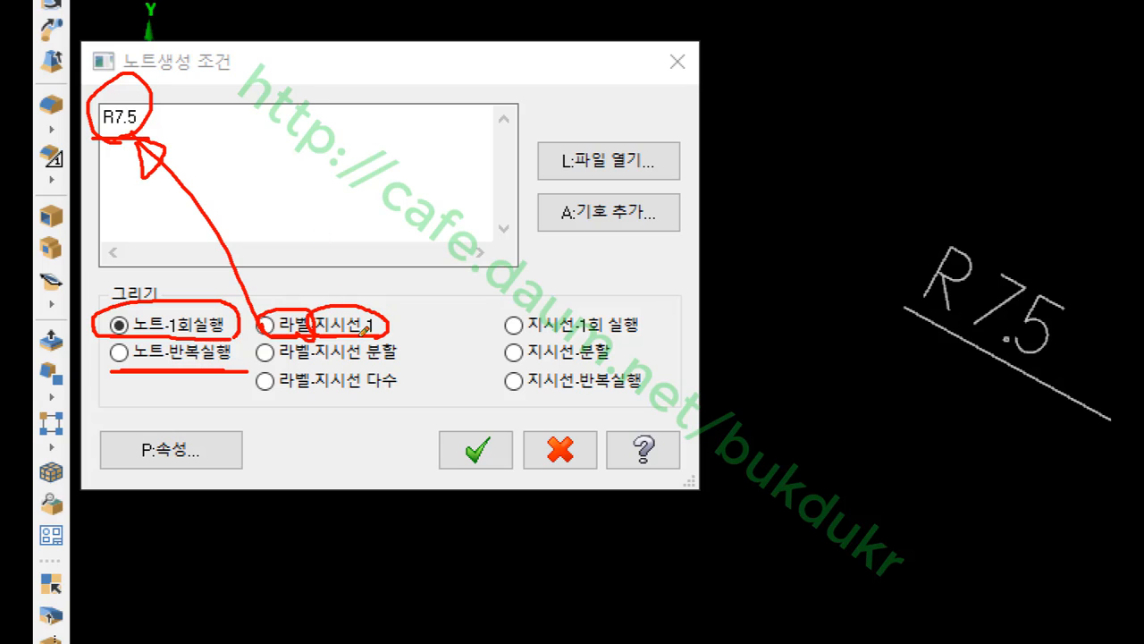
pyautogui.moveTo(366, 306)
pyautogui.mouseDown()
pyautogui.moveTo(387, 198)
pyautogui.moveTo(403, 209)
pyautogui.mouseUp()
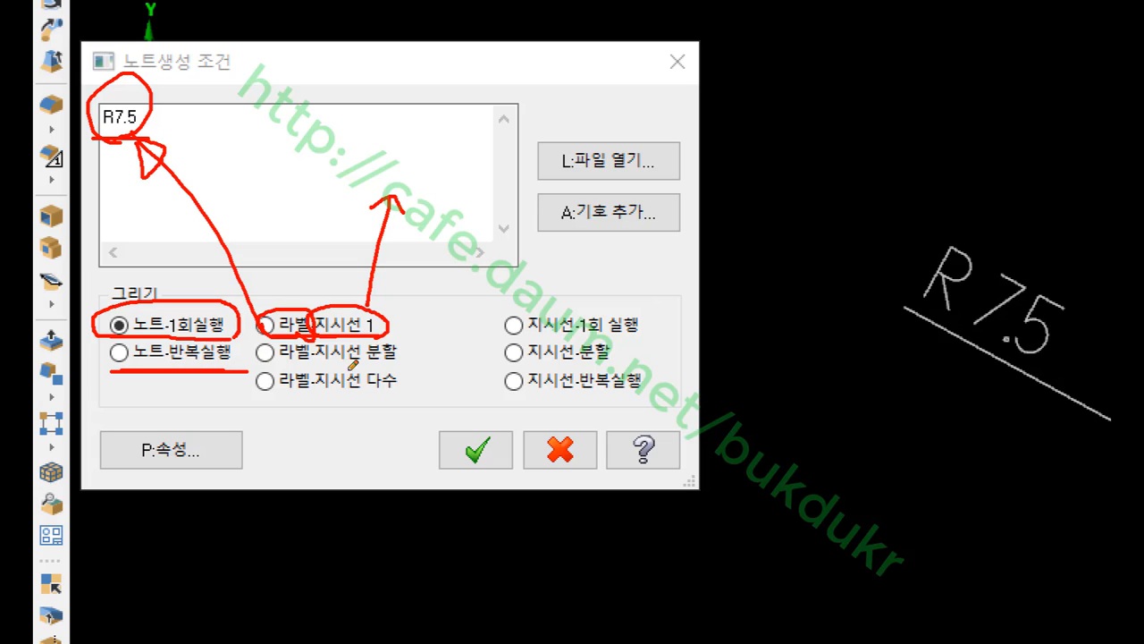
pyautogui.moveTo(324, 367); pyautogui.dragTo(390, 367)
pyautogui.moveTo(327, 397); pyautogui.dragTo(403, 399)
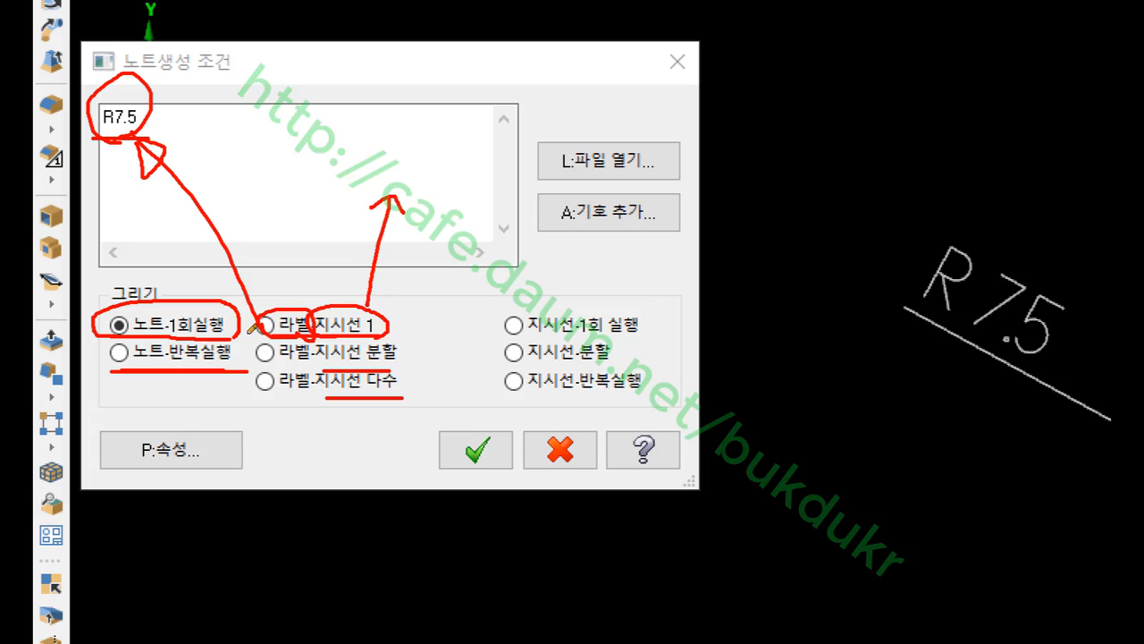
# Underline the 라벨-지시선 1 option, mark it with a down-pointing arrow and close the screen annotation.
pyautogui.moveTo(249, 332); pyautogui.dragTo(407, 333)
pyautogui.moveTo(312, 272)
pyautogui.mouseDown()
pyautogui.moveTo(325, 304)
pyautogui.moveTo(364, 270)
pyautogui.mouseUp()
pyautogui.rightClick(458, 327)
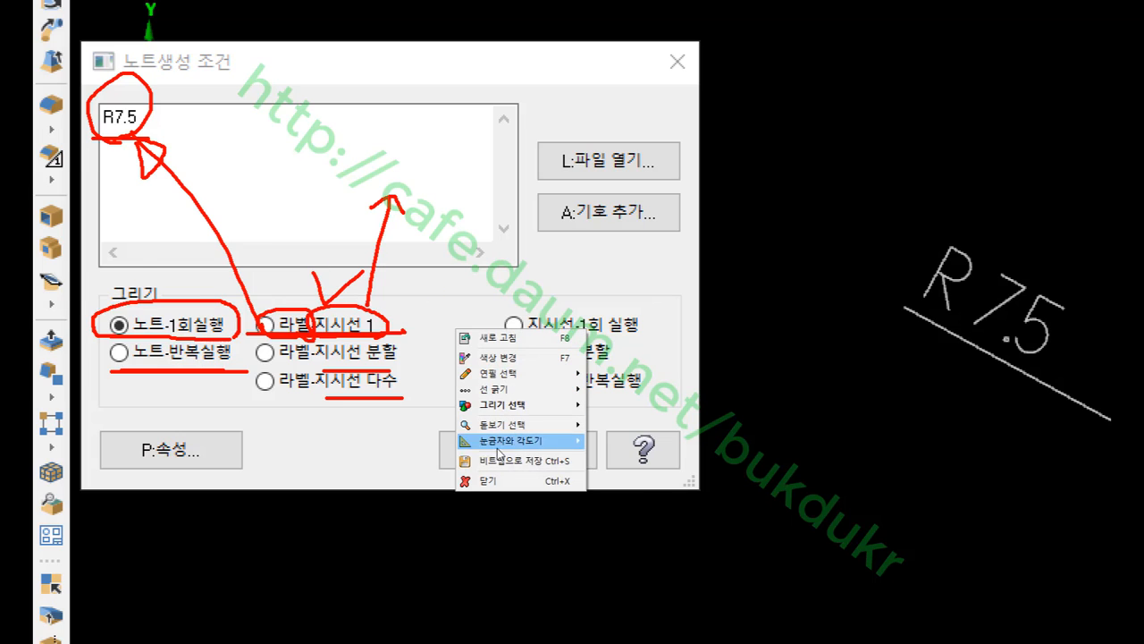
pyautogui.click(487, 480)
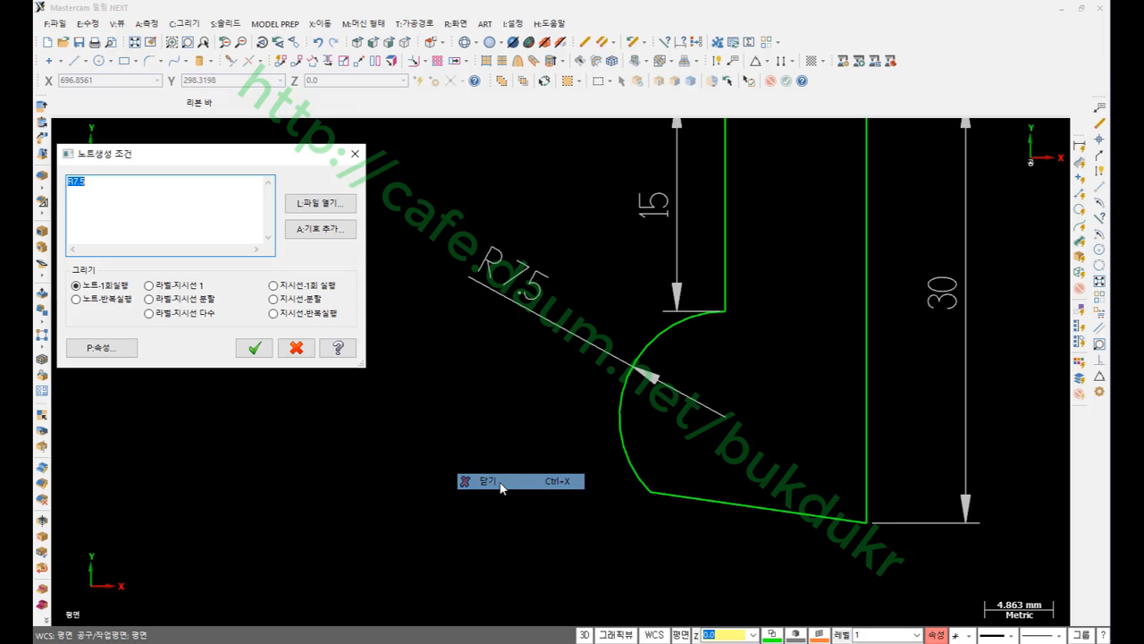
# Create the R7.5 note as a 라벨-지시선 1 label with its arrow on the large arc and its text outside, below left of the arc.
pyautogui.click(160, 287)
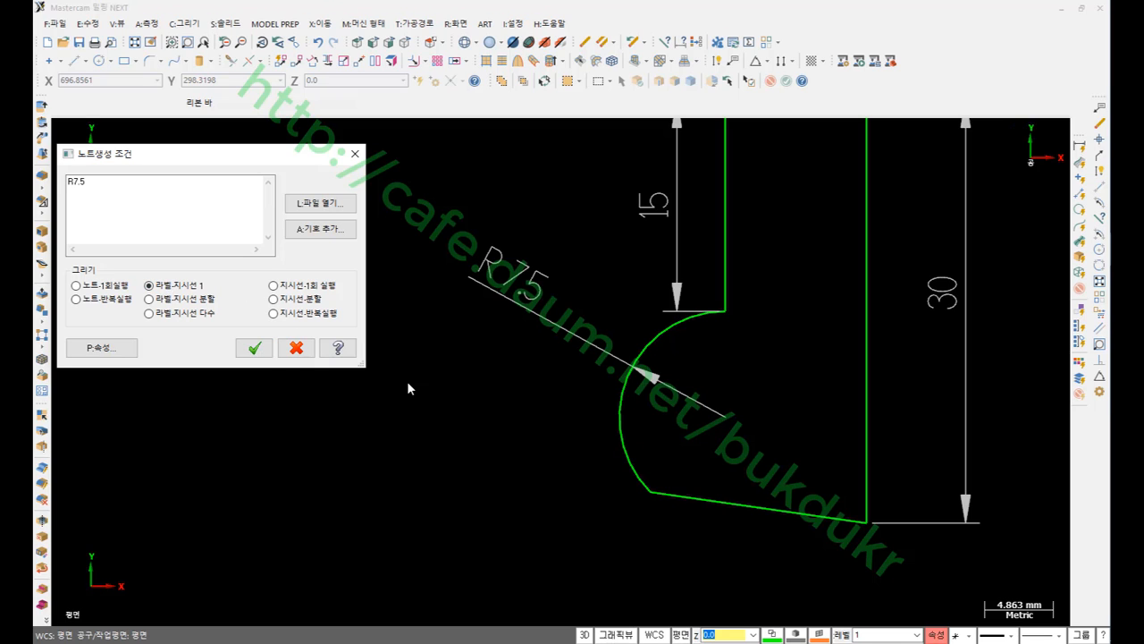
pyautogui.click(254, 347)
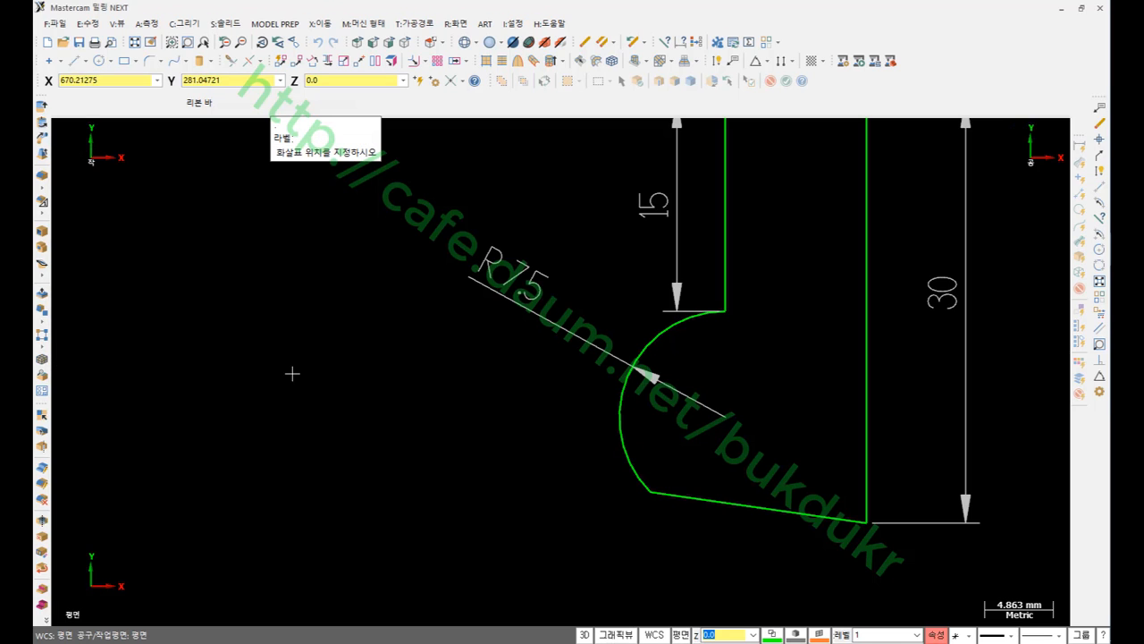
pyautogui.click(626, 461)
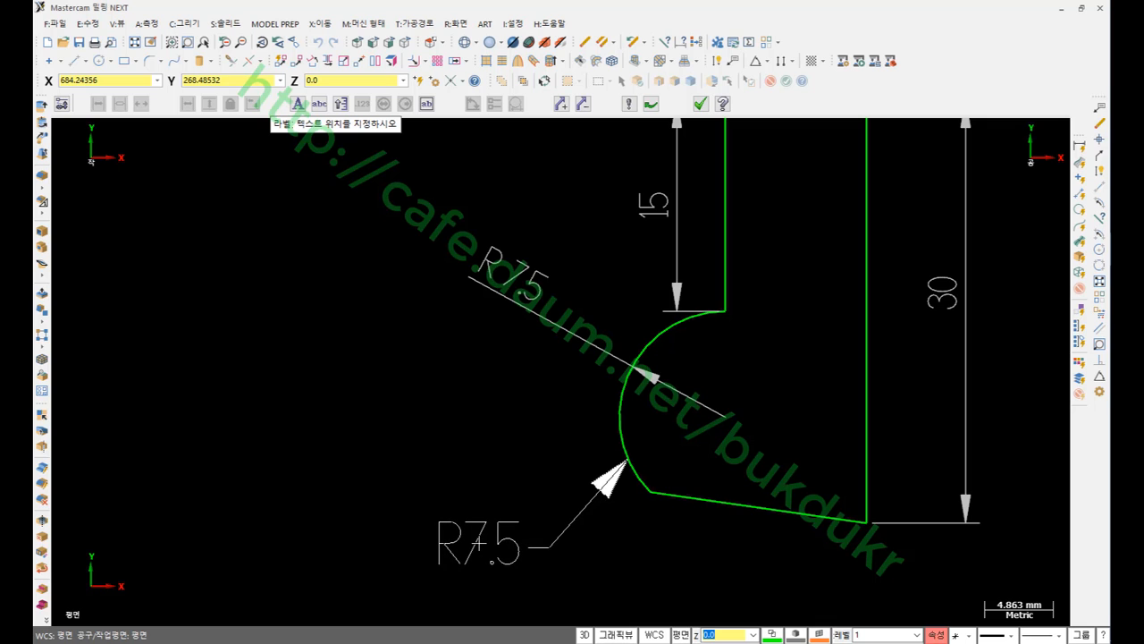
pyautogui.click(480, 540)
pyautogui.scroll(-3, 304, 363)
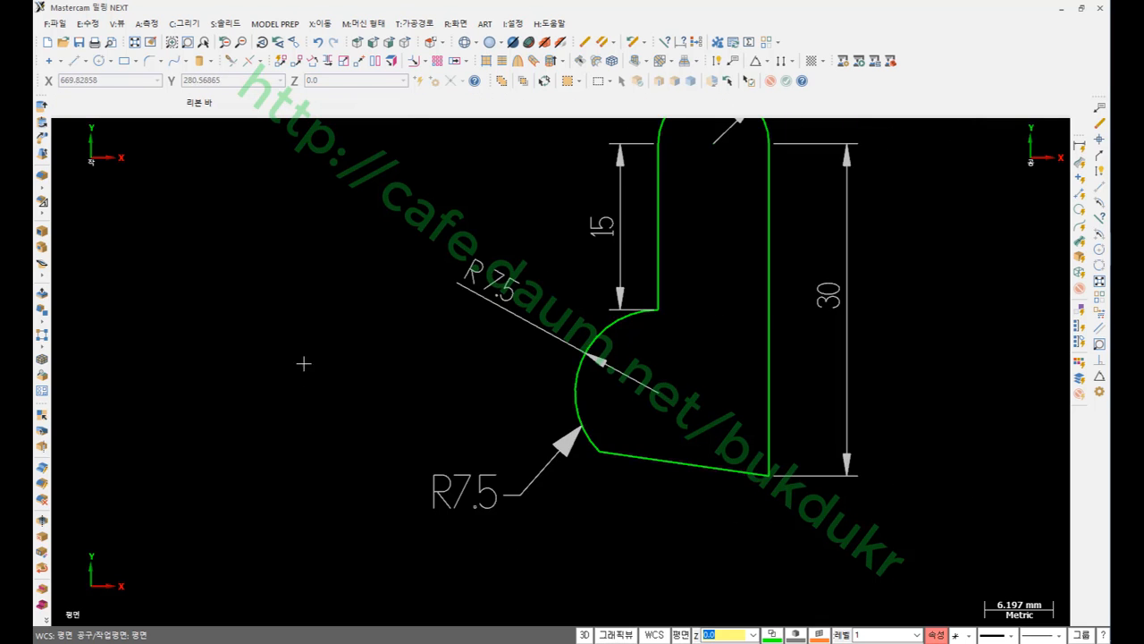
pyautogui.scroll(1, 620, 242)
pyautogui.scroll(2, 419, 553)
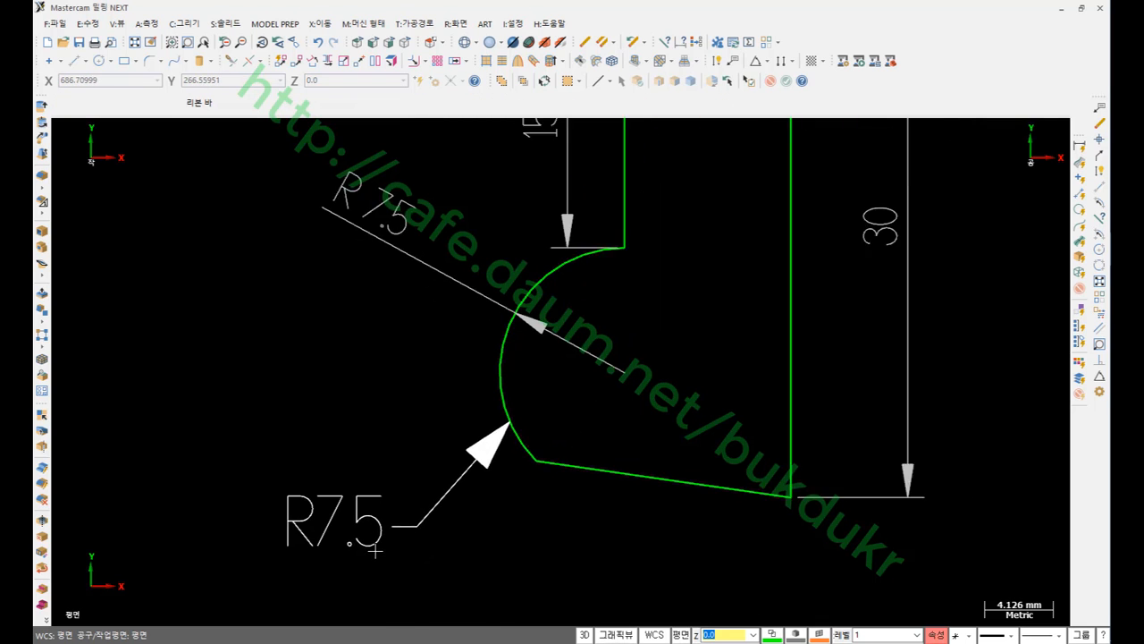
pyautogui.scroll(-1, 523, 511)
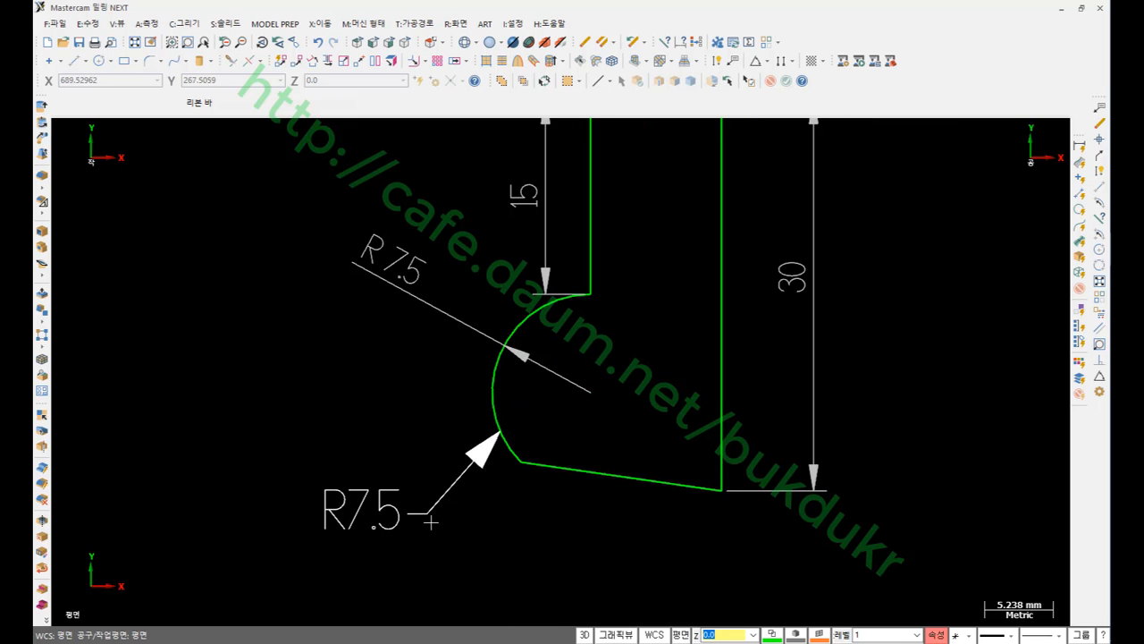
# Edit the R7.5 leader label with Smart Dimension and set its note text height to 2 in the drafting options.
pyautogui.click(717, 62)
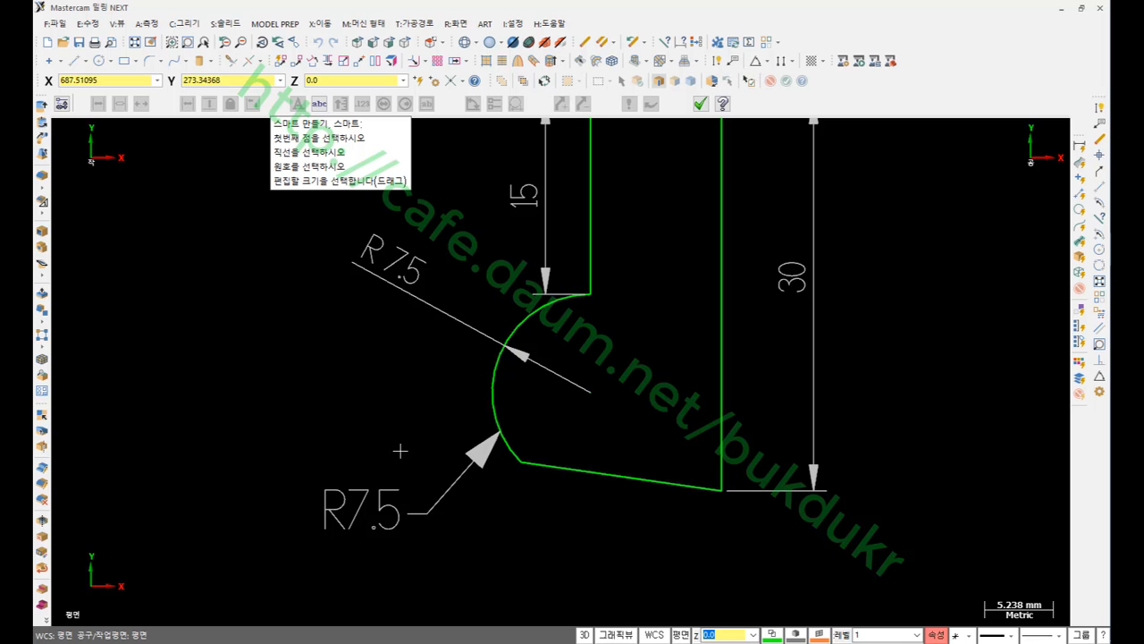
pyautogui.click(369, 505)
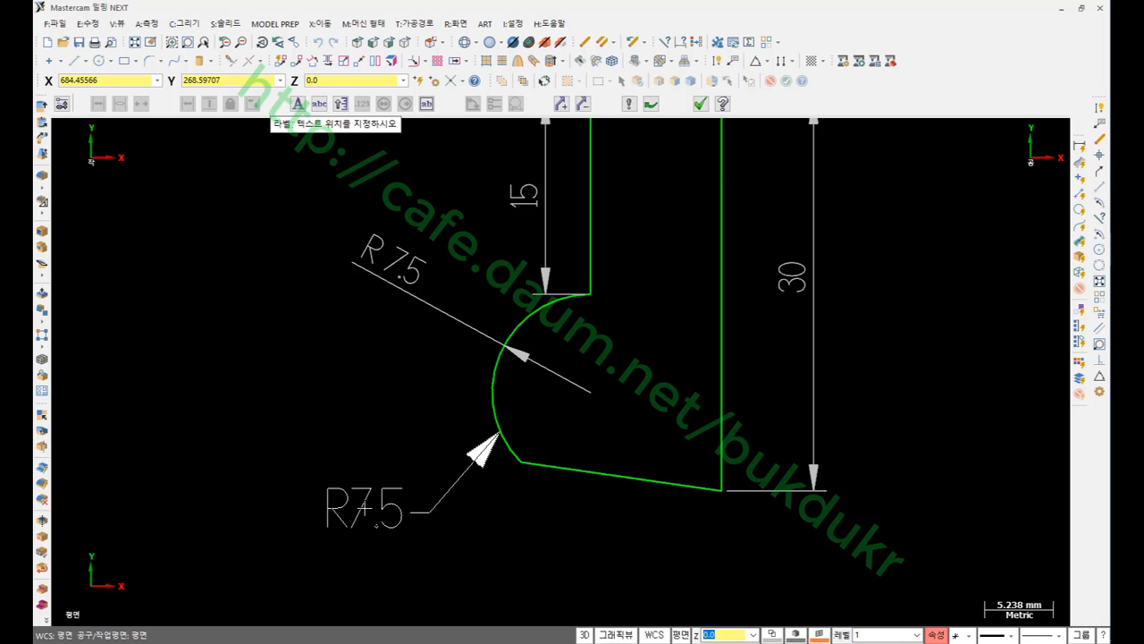
pyautogui.click(365, 510)
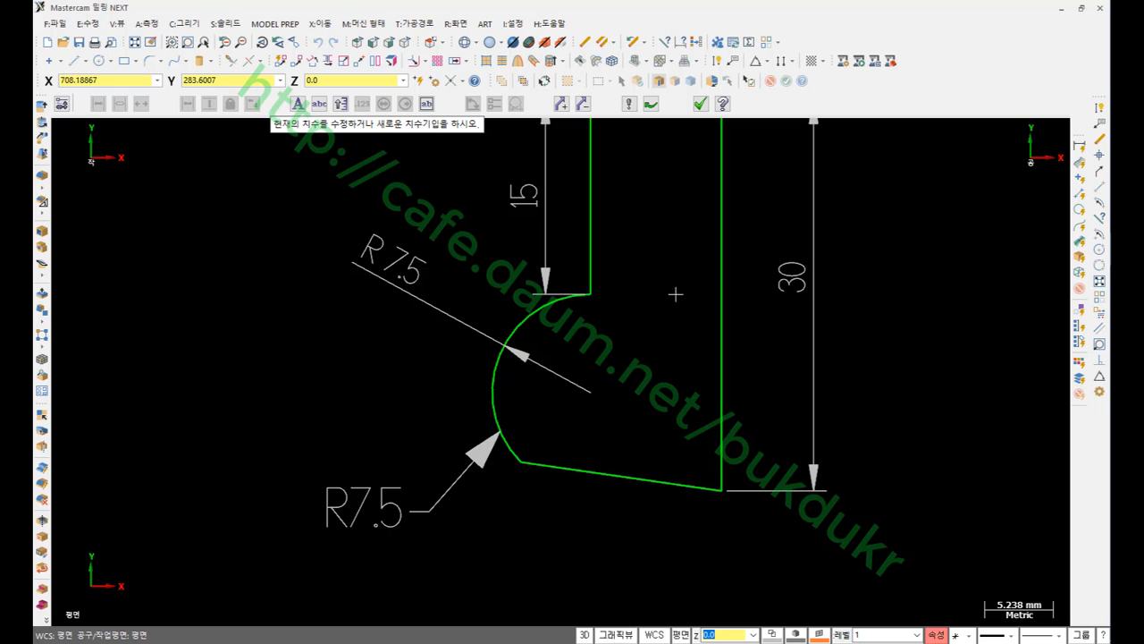
pyautogui.click(630, 104)
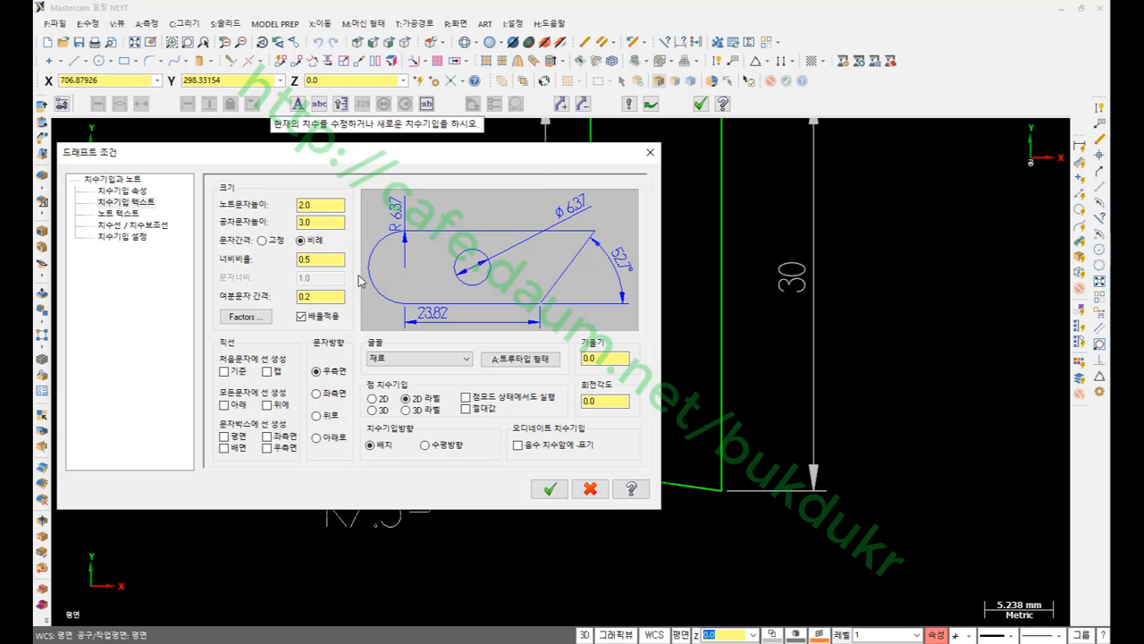
pyautogui.click(326, 204)
pyautogui.moveTo(313, 162)
pyautogui.mouseDown()
pyautogui.moveTo(814, 435)
pyautogui.moveTo(838, 522)
pyautogui.moveTo(780, 435)
pyautogui.moveTo(714, 87)
pyautogui.mouseUp()
pyautogui.click(533, 142)
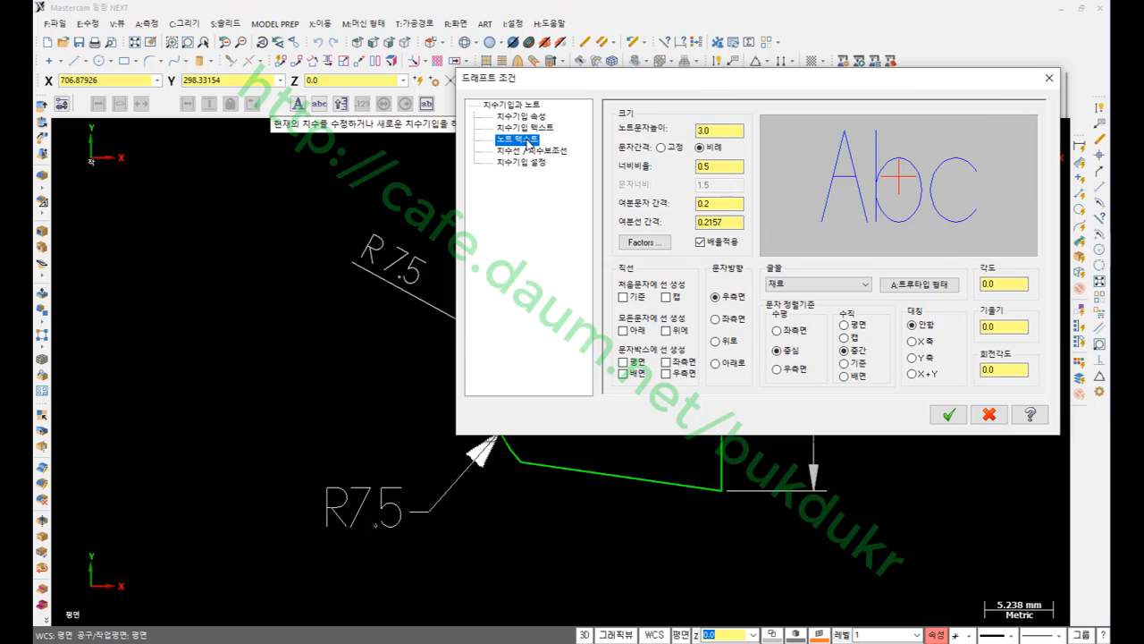
pyautogui.click(703, 131)
pyautogui.write('2')
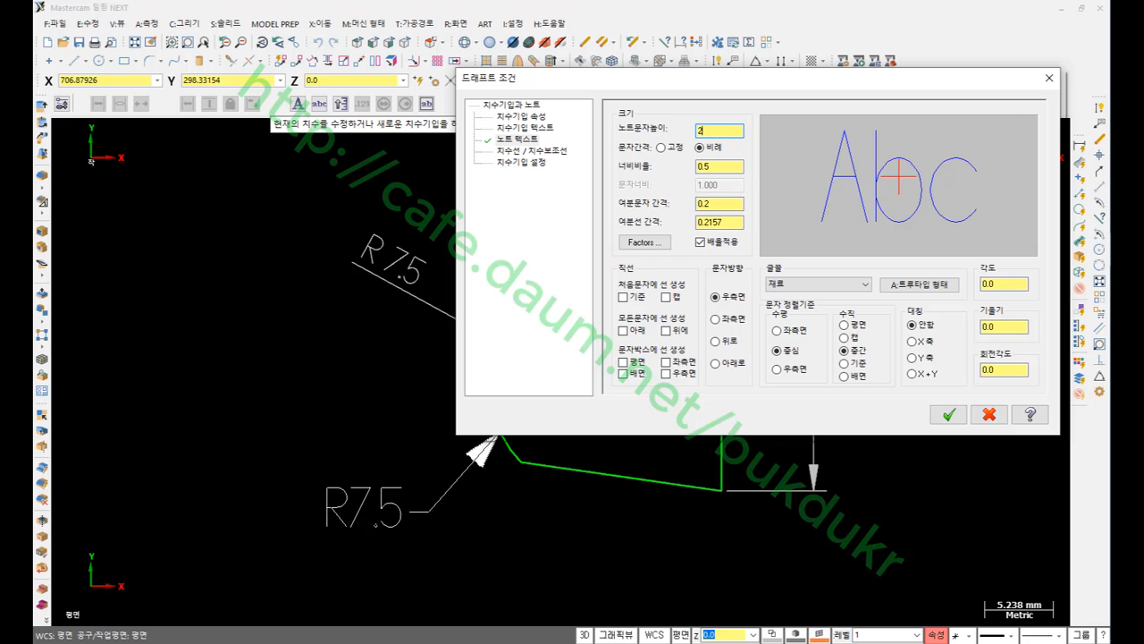
# Set the label and leader arrowhead width to 1 and apply the drafting options to the R7.5 label.
pyautogui.click(536, 151)
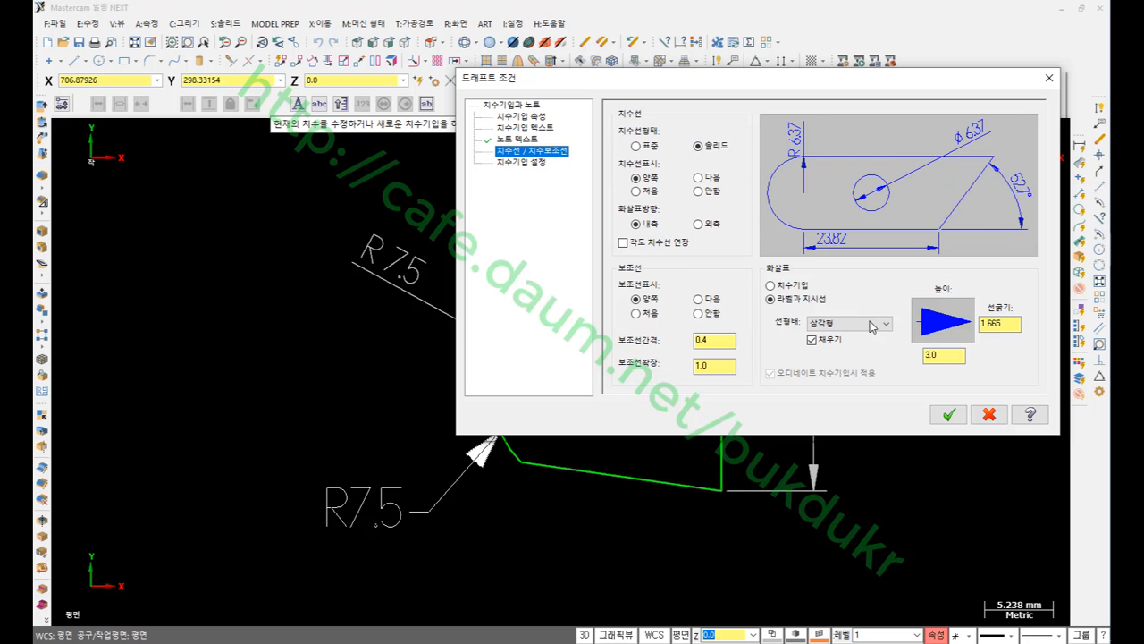
pyautogui.click(952, 359)
pyautogui.moveTo(892, 88); pyautogui.dragTo(729, 43)
pyautogui.click(848, 277)
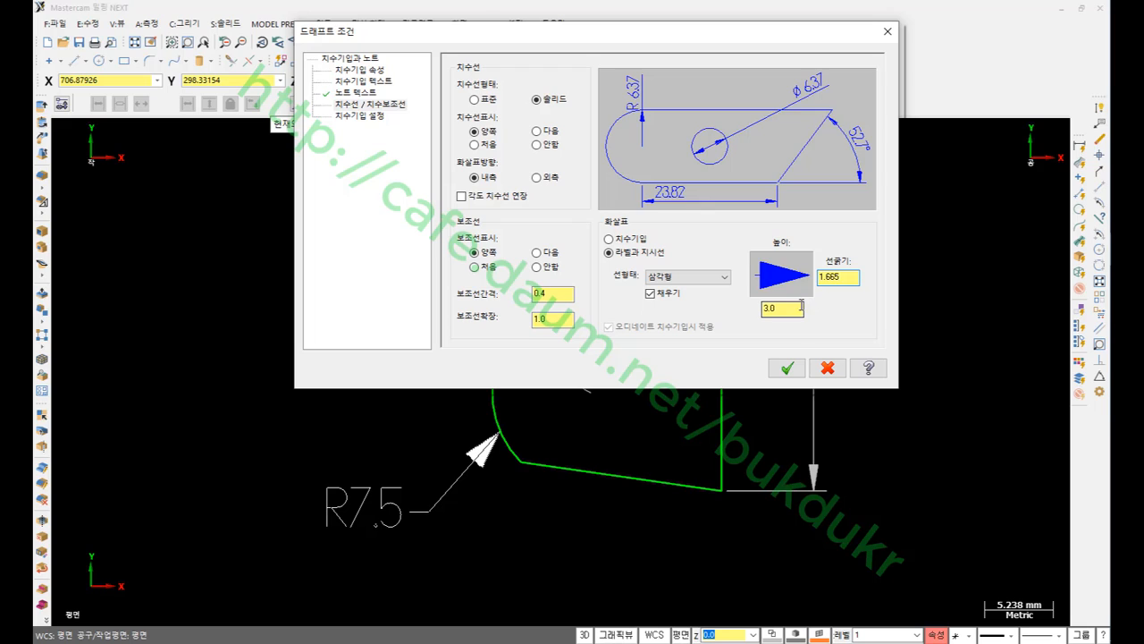
pyautogui.press('Tab')
pyautogui.hotkey('shift', 'Tab')
pyautogui.write('1')
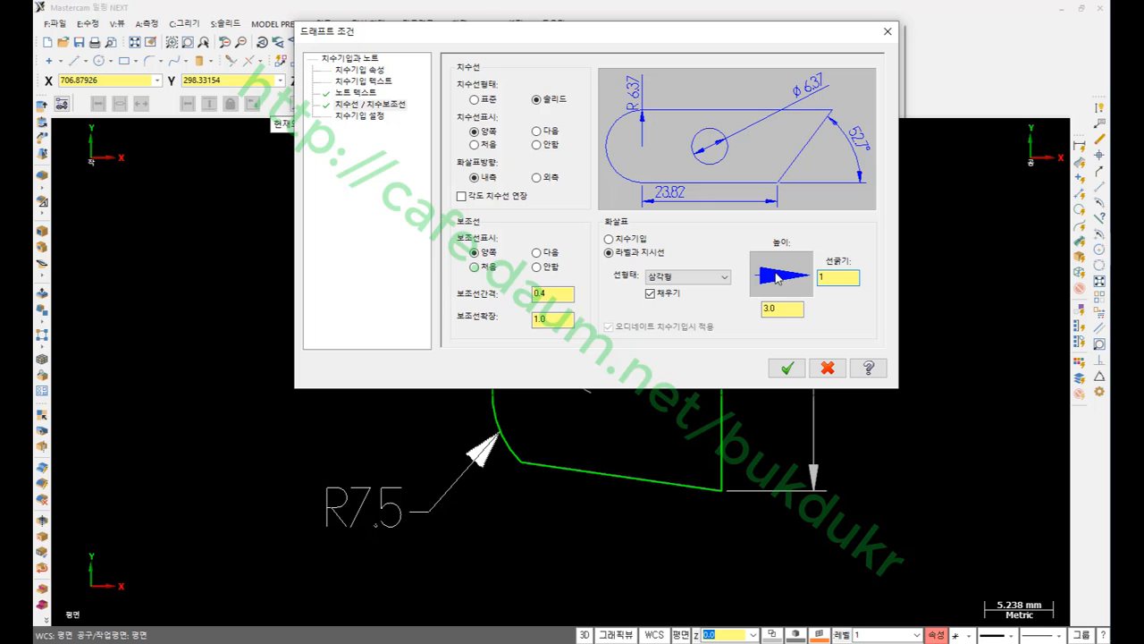
pyautogui.click(787, 367)
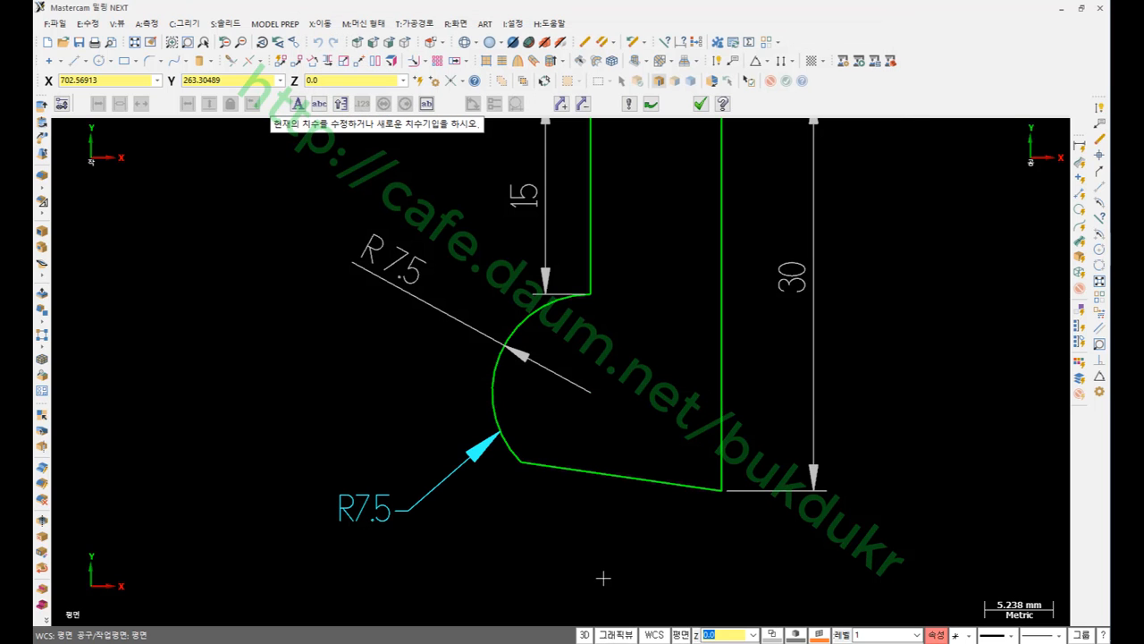
# Move the R7.5 leader label's text slightly closer to the arc and finish Smart Dimension.
pyautogui.scroll(-1, 761, 423)
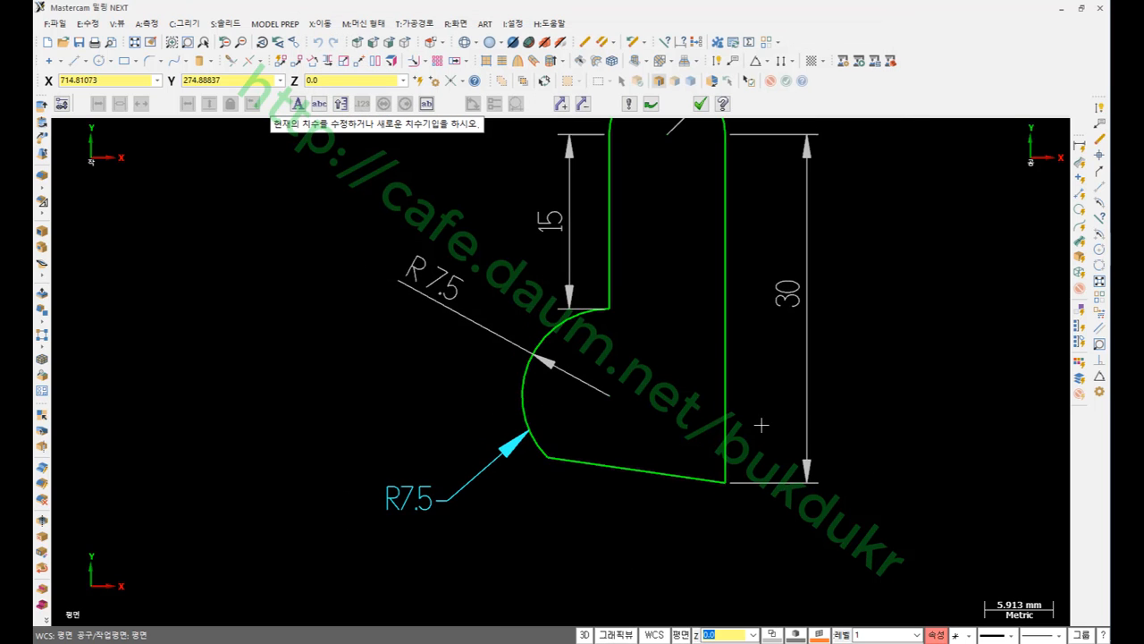
pyautogui.scroll(-2, 592, 533)
pyautogui.scroll(2, 586, 385)
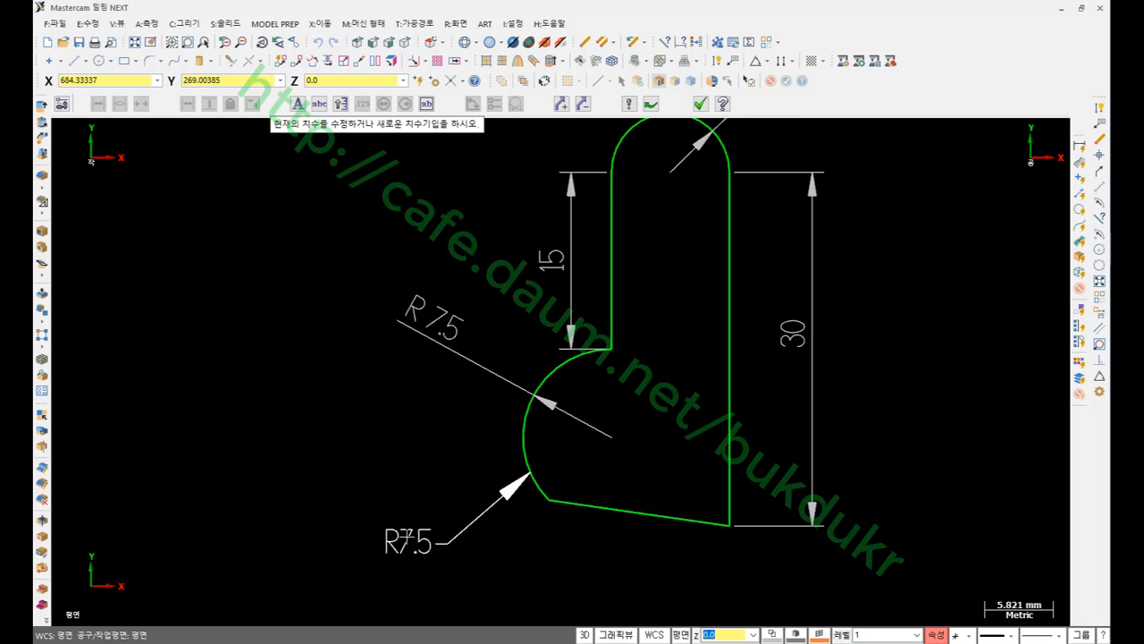
pyautogui.click(407, 536)
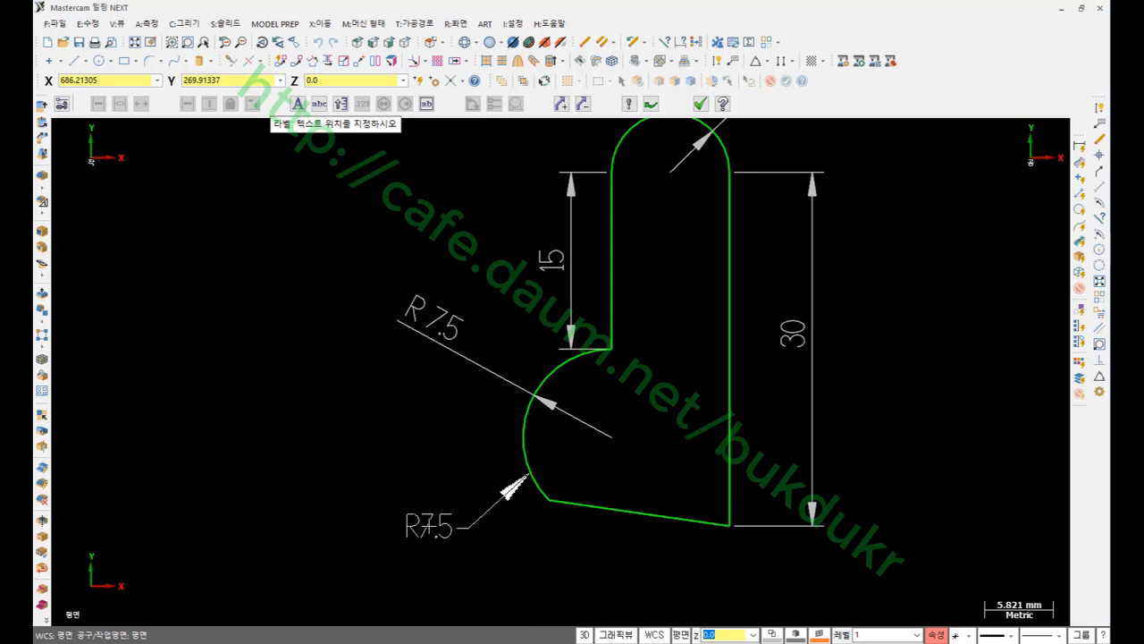
pyautogui.click(428, 524)
pyautogui.scroll(-2, 869, 409)
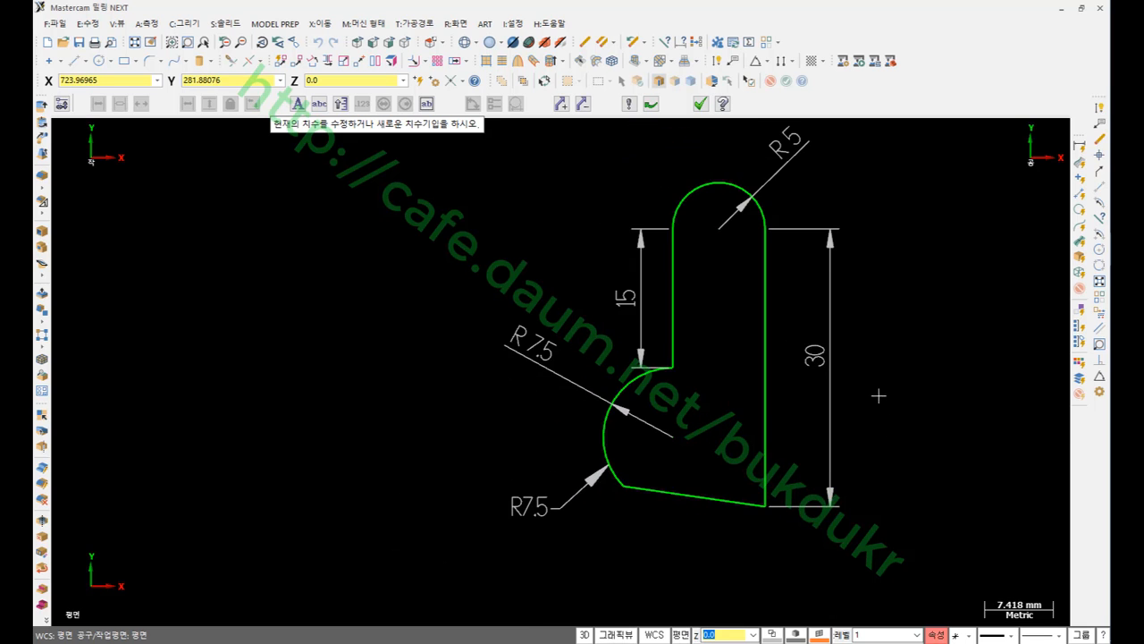
pyautogui.click(701, 106)
pyautogui.press('Escape')
# Delete the radius dimension that runs through the large arc's centre, keeping the leader label.
pyautogui.click(528, 384)
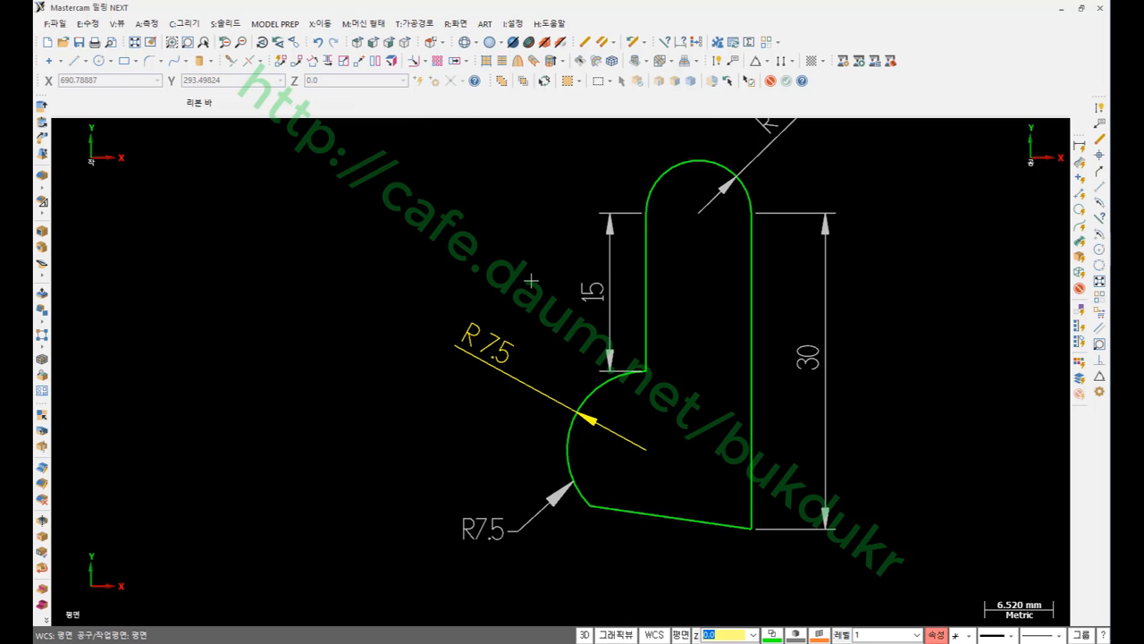
pyautogui.press('Delete')
pyautogui.scroll(-2, 493, 365)
pyautogui.scroll(3, 514, 371)
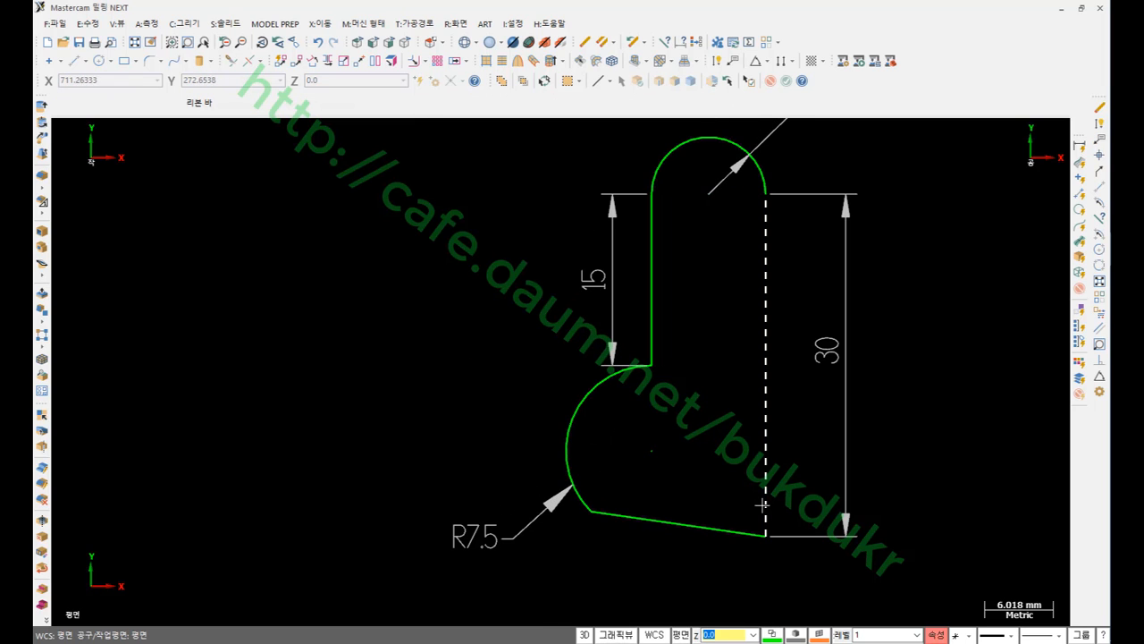
# Check the PDF drawing, then draw connected lines from the large arc's lower endpoint to its centre and up to its upper endpoint.
pyautogui.hotkey('alt', 'Tab')
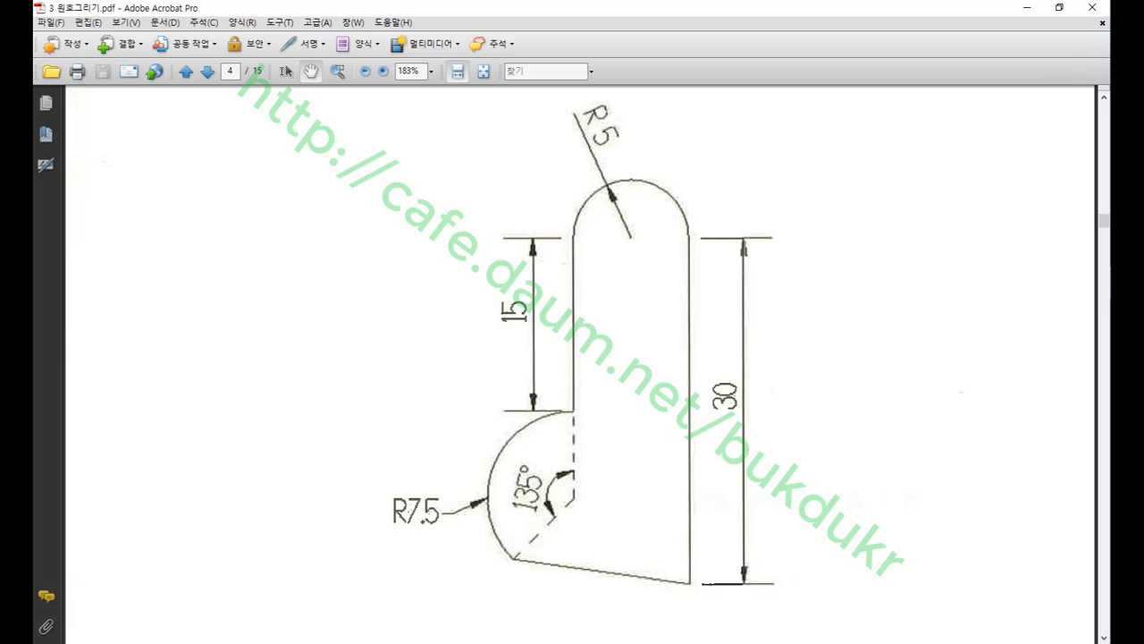
pyautogui.hotkey('alt', 'Tab')
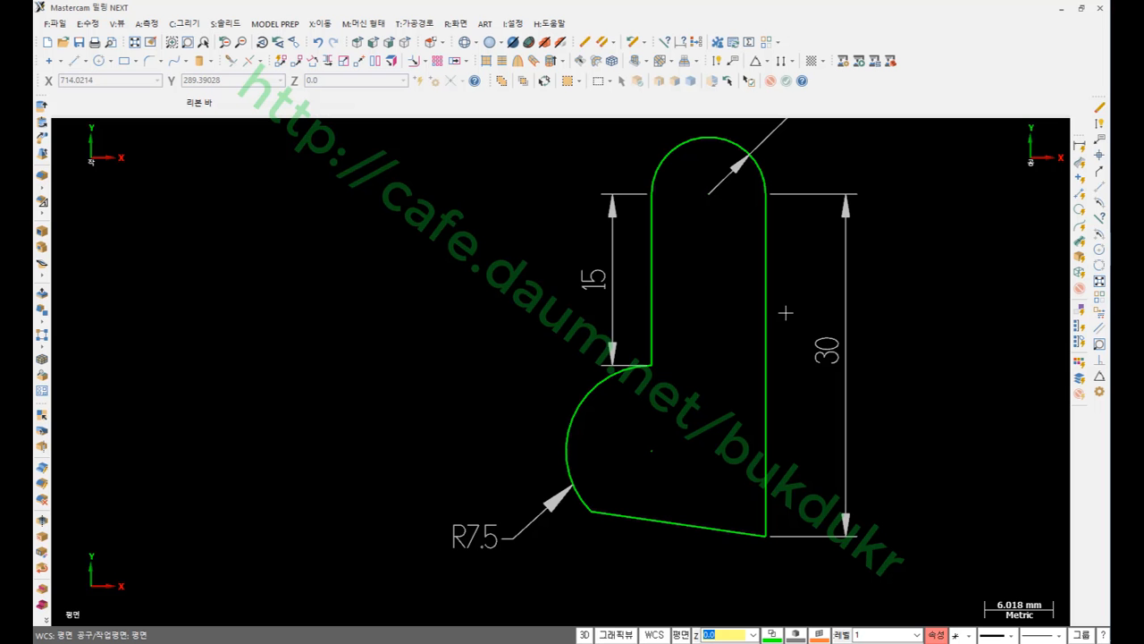
pyautogui.click(72, 63)
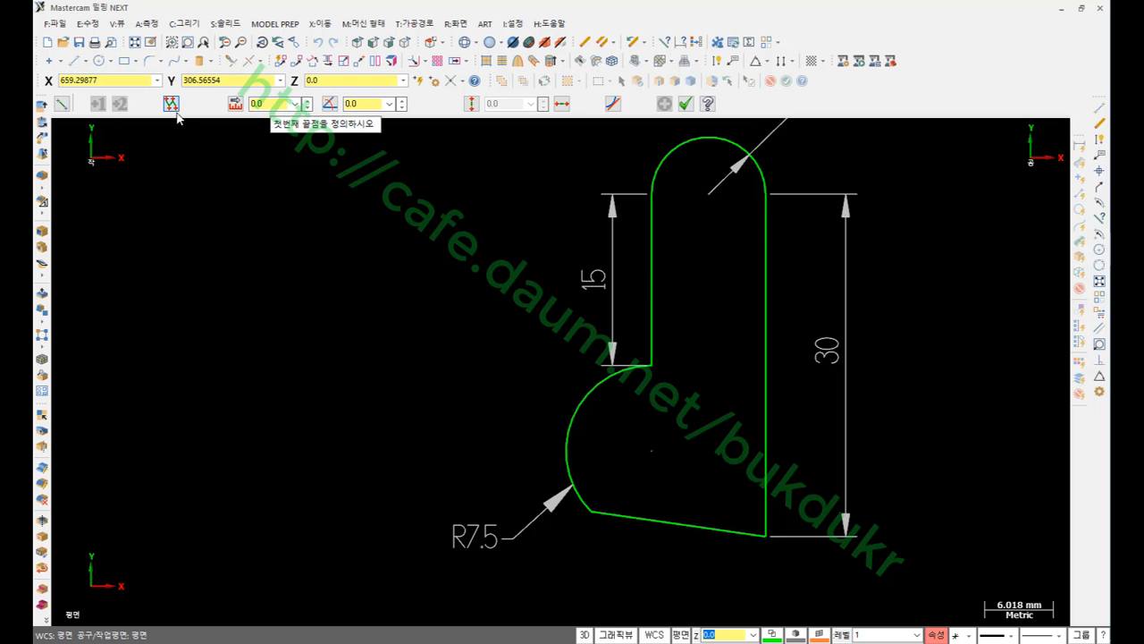
pyautogui.click(591, 511)
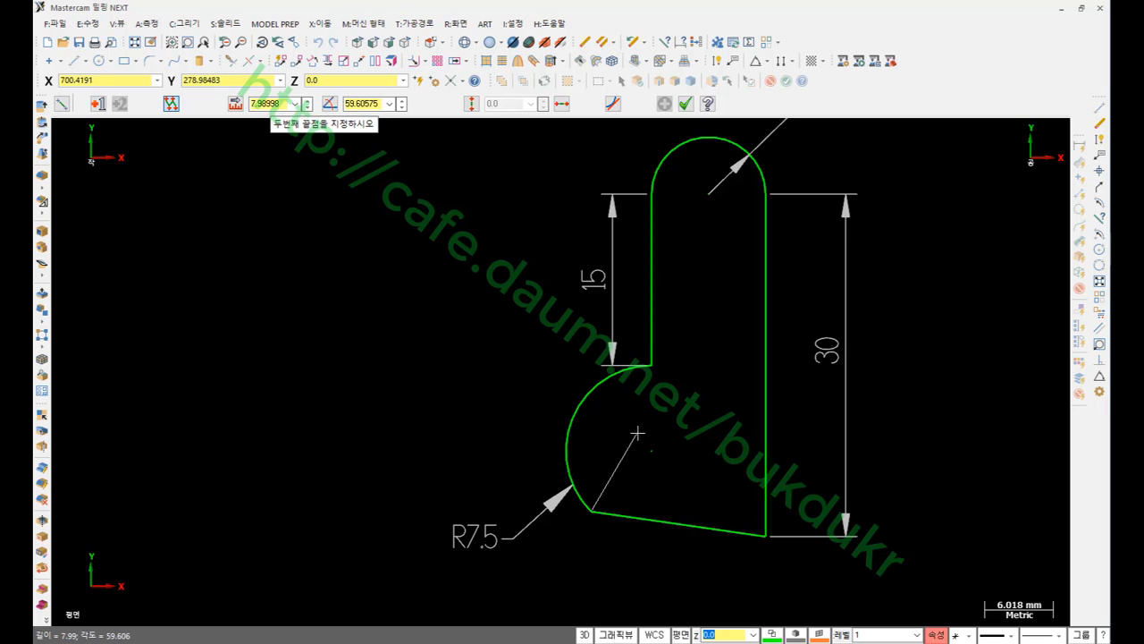
pyautogui.click(652, 451)
pyautogui.click(651, 365)
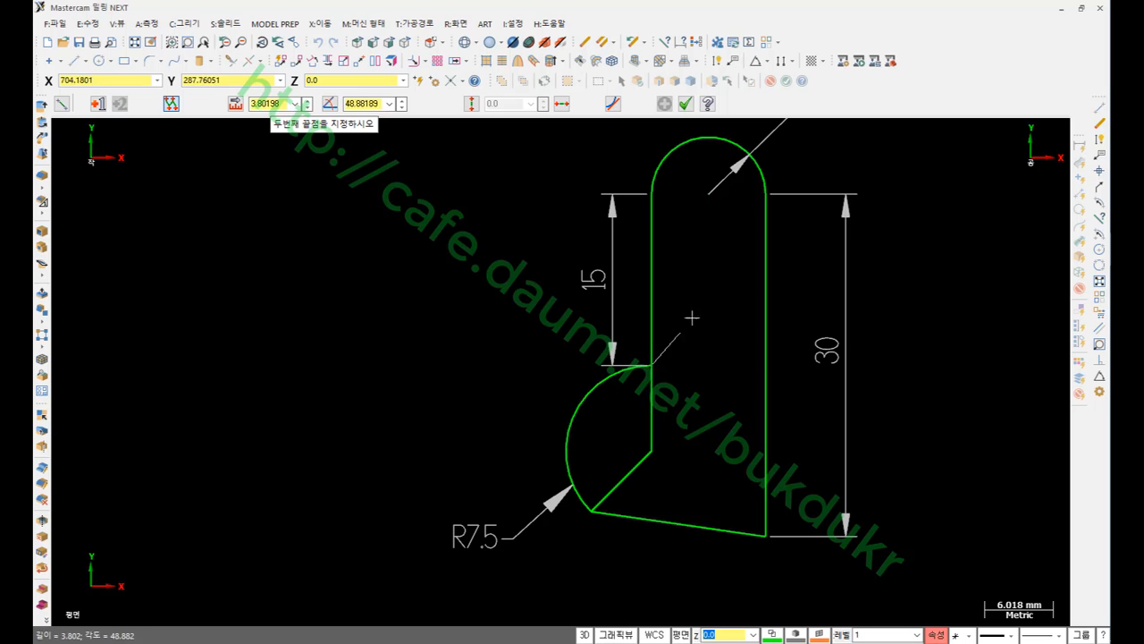
pyautogui.click(685, 103)
# Select the two lines meeting at the large arc's centre and choose colour 7 in their attributes.
pyautogui.scroll(-1, 729, 358)
pyautogui.click(665, 401)
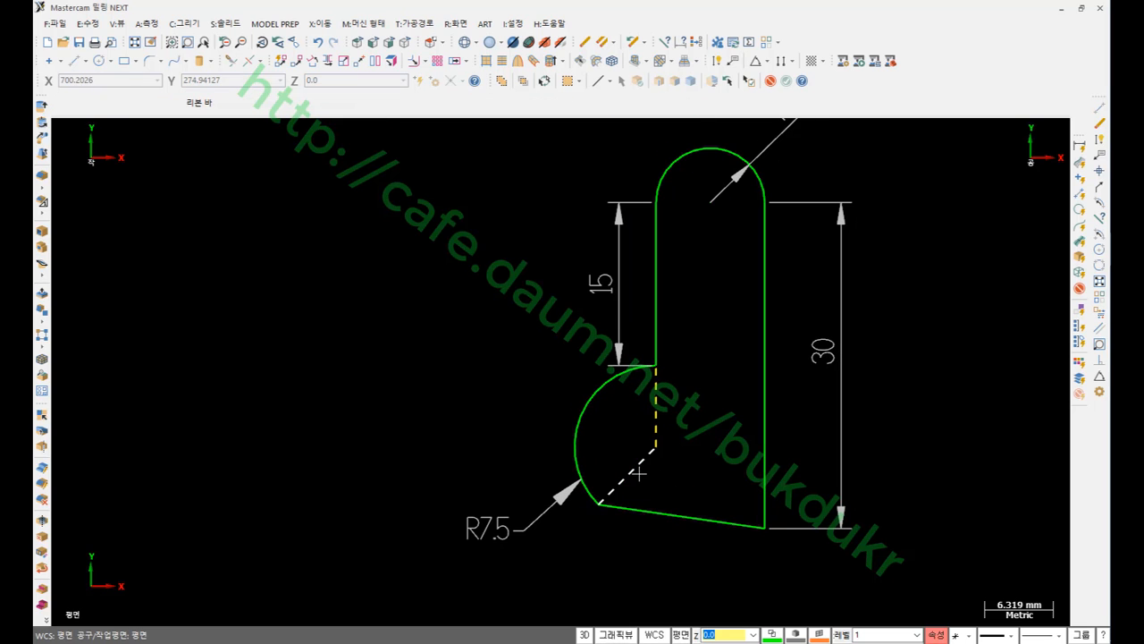
pyautogui.click(639, 474)
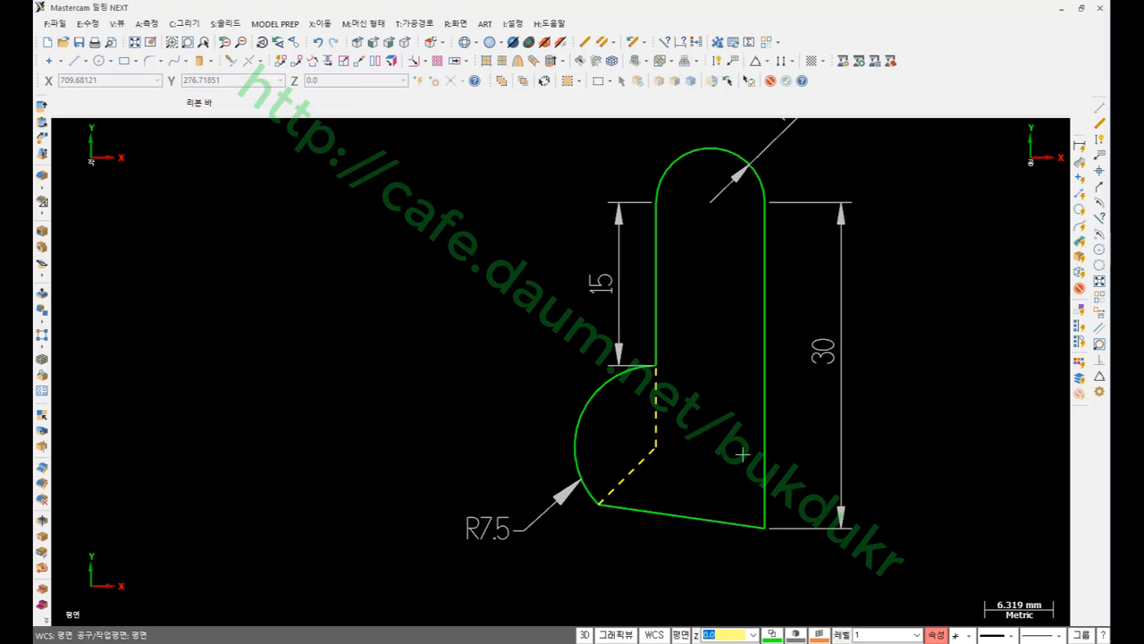
pyautogui.click(939, 635)
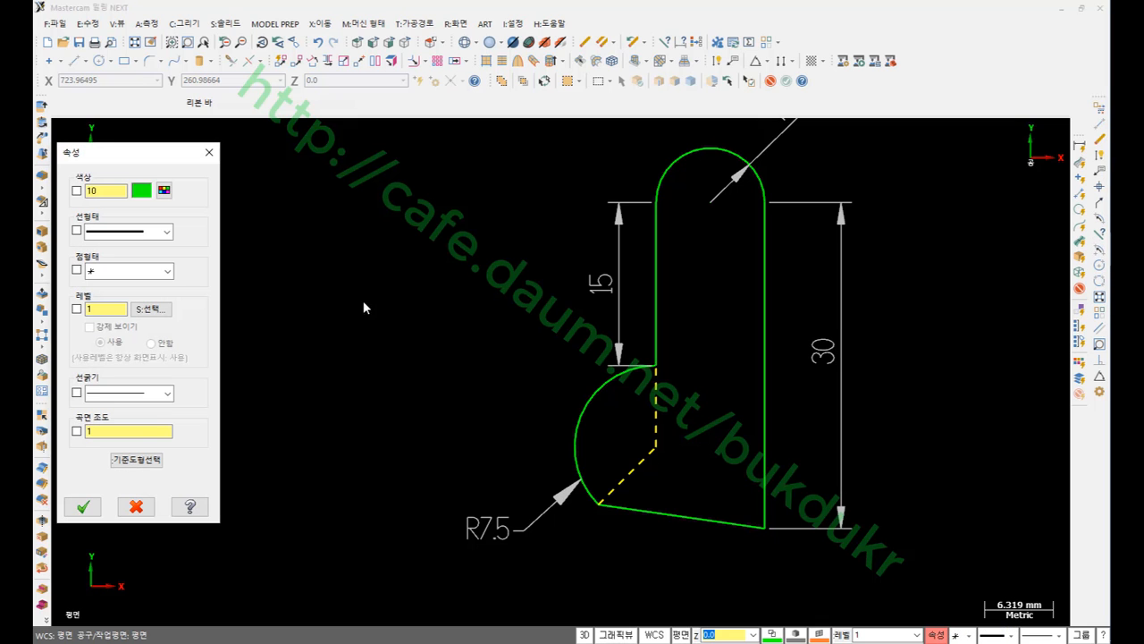
pyautogui.click(164, 190)
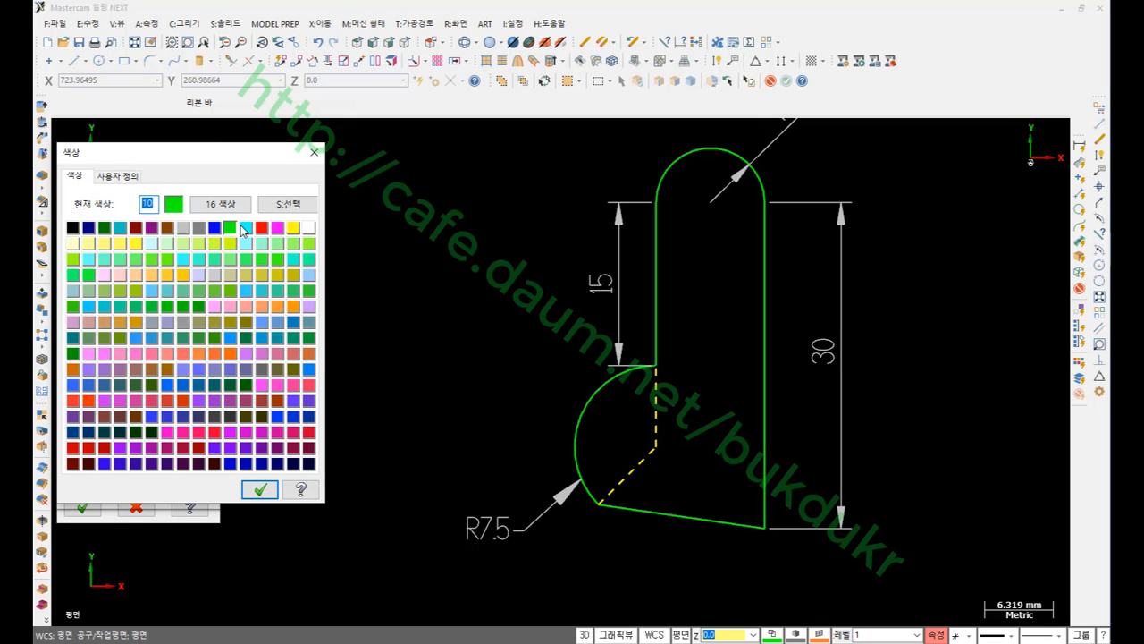
pyautogui.click(187, 231)
pyautogui.click(260, 492)
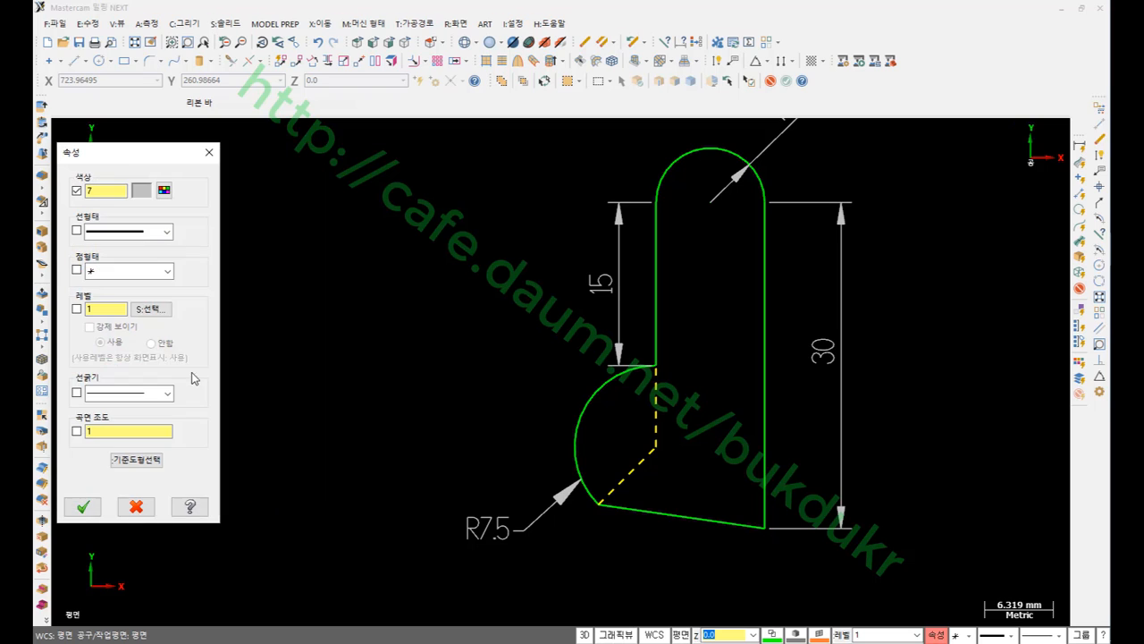
# Set the two selected lines to the dashed line style and thin line width, and apply the attributes.
pyautogui.click(148, 231)
pyautogui.click(143, 258)
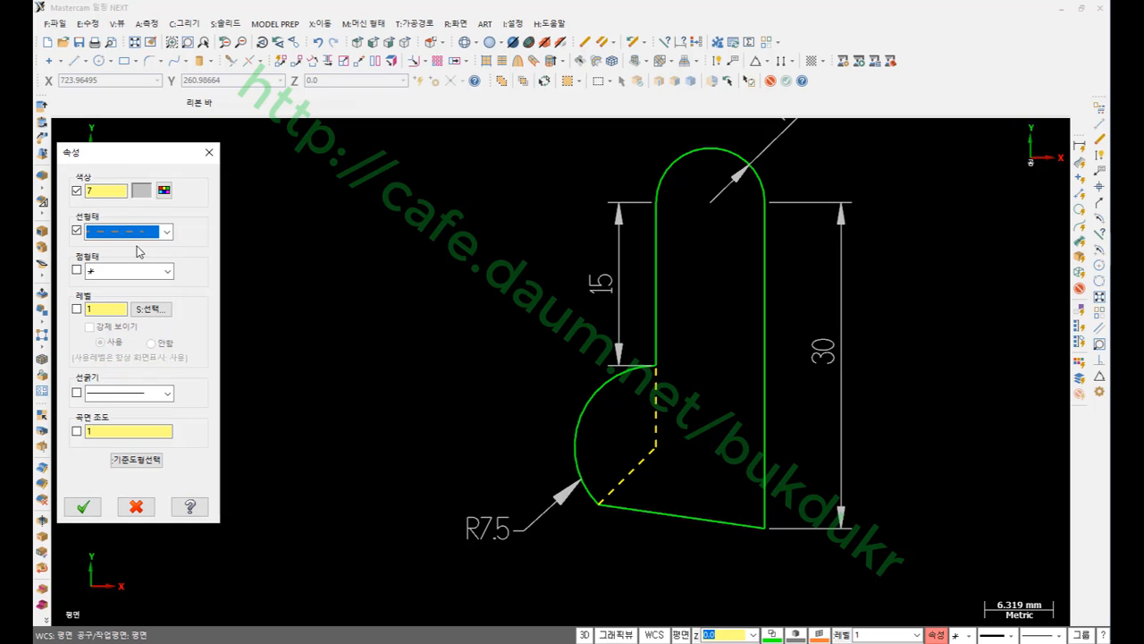
pyautogui.click(76, 393)
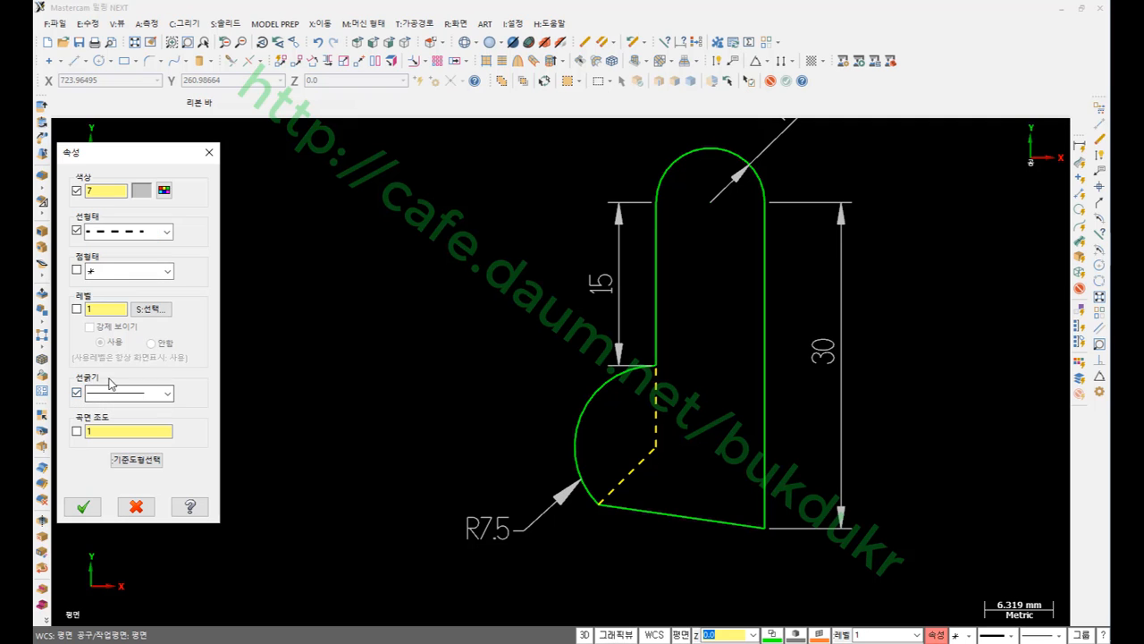
pyautogui.click(82, 505)
pyautogui.scroll(-1, 684, 375)
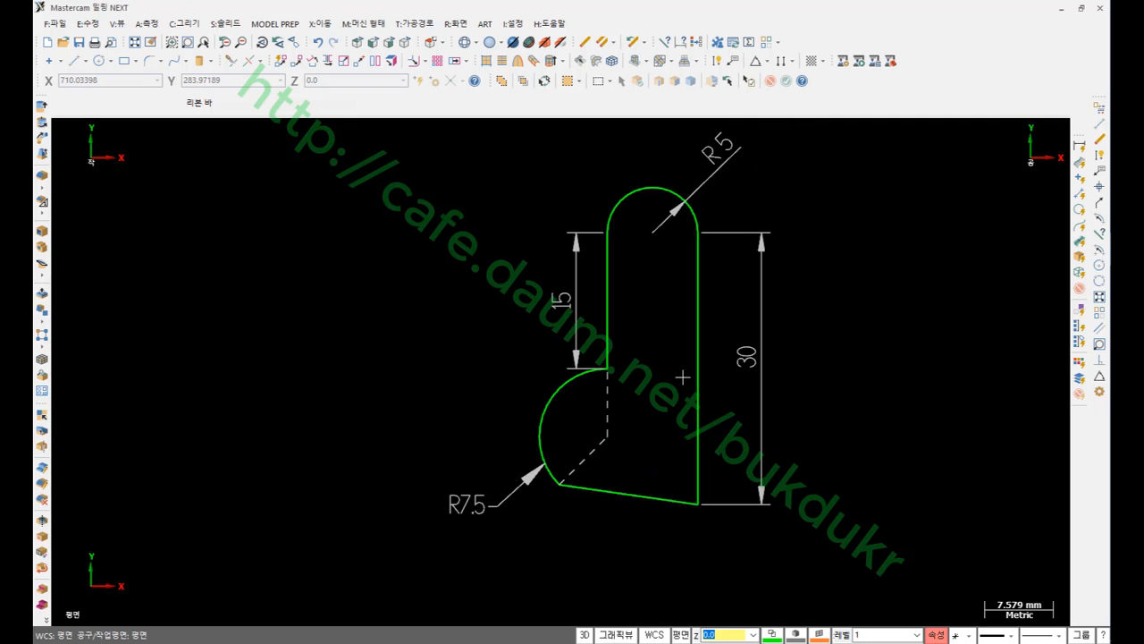
pyautogui.scroll(4, 626, 446)
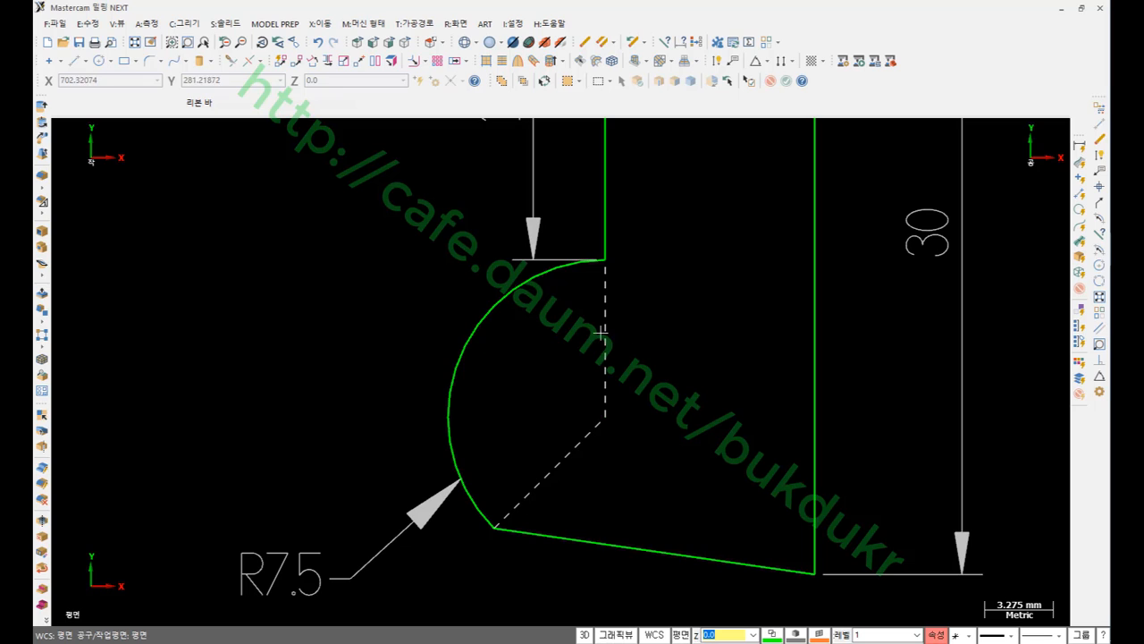
pyautogui.click(718, 61)
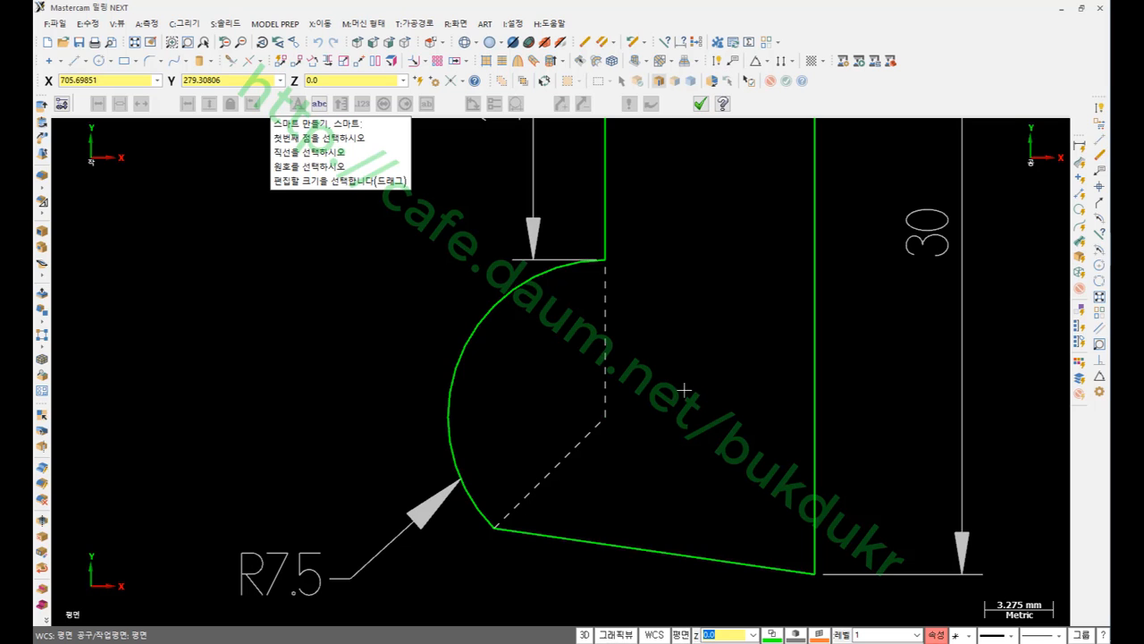
pyautogui.click(586, 451)
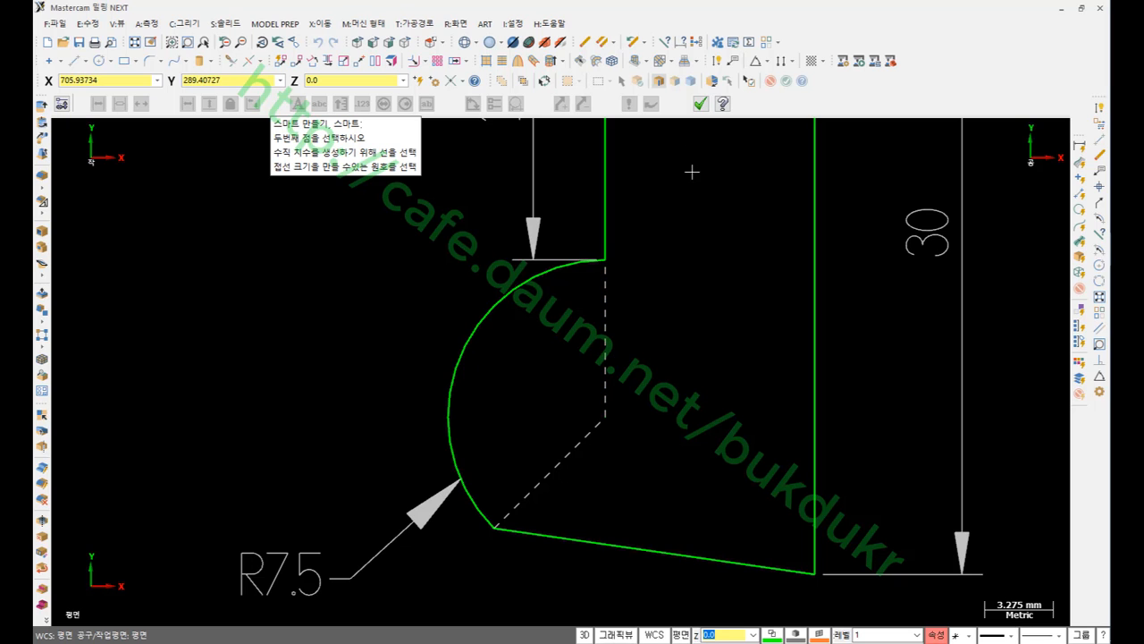
pyautogui.press('Escape')
# Turn off nearest-point detection in the AutoCursor settings.
pyautogui.rightClick(687, 229)
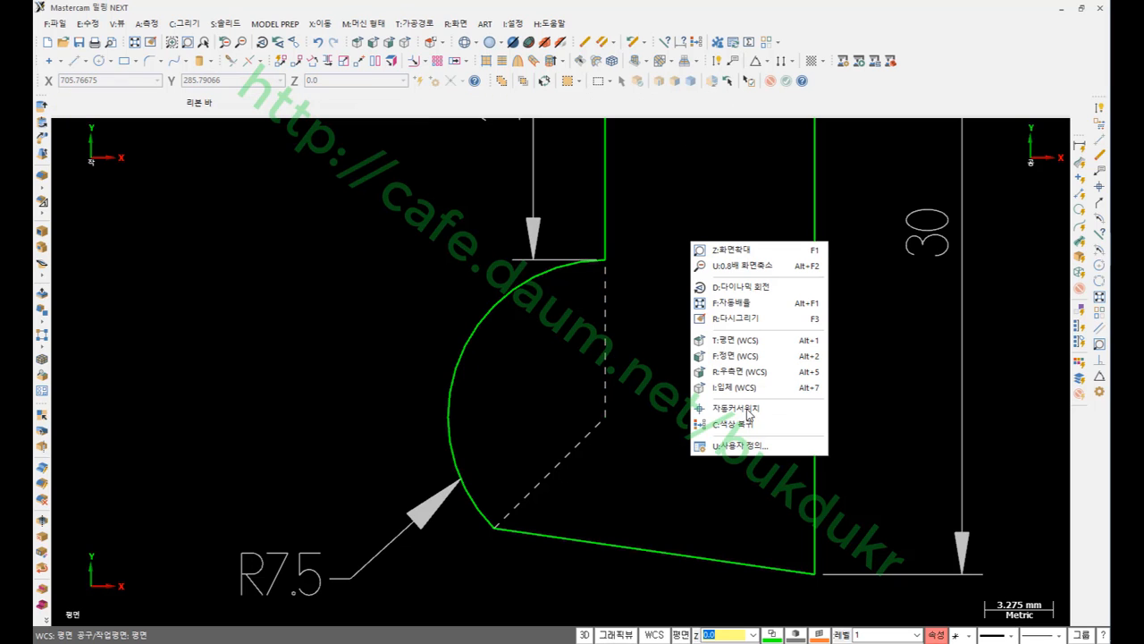
pyautogui.click(751, 412)
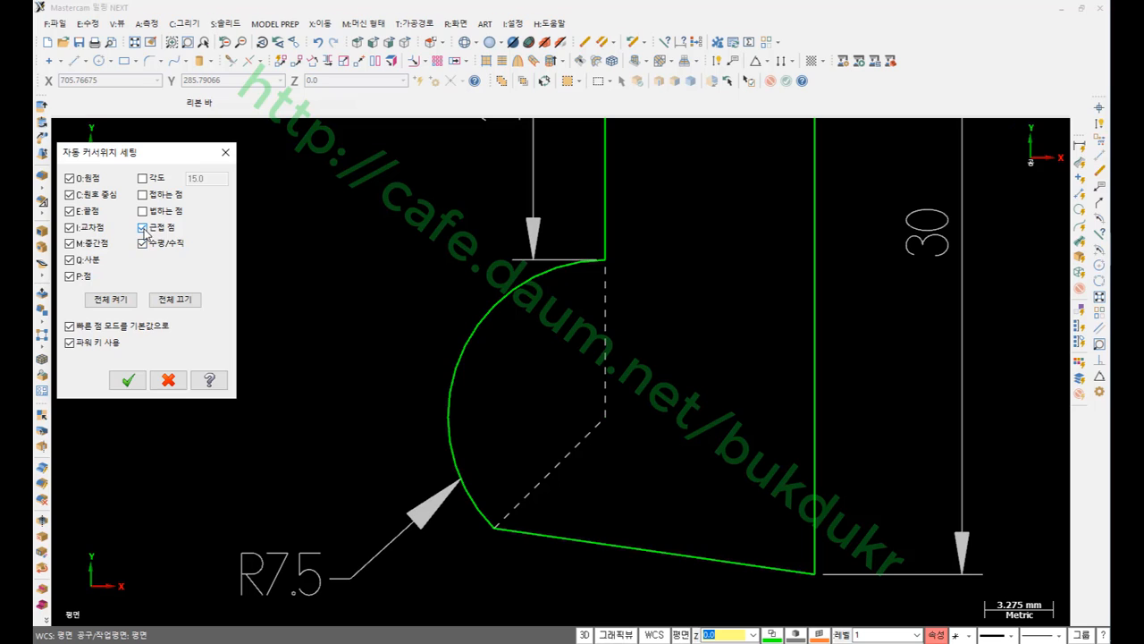
pyautogui.click(128, 380)
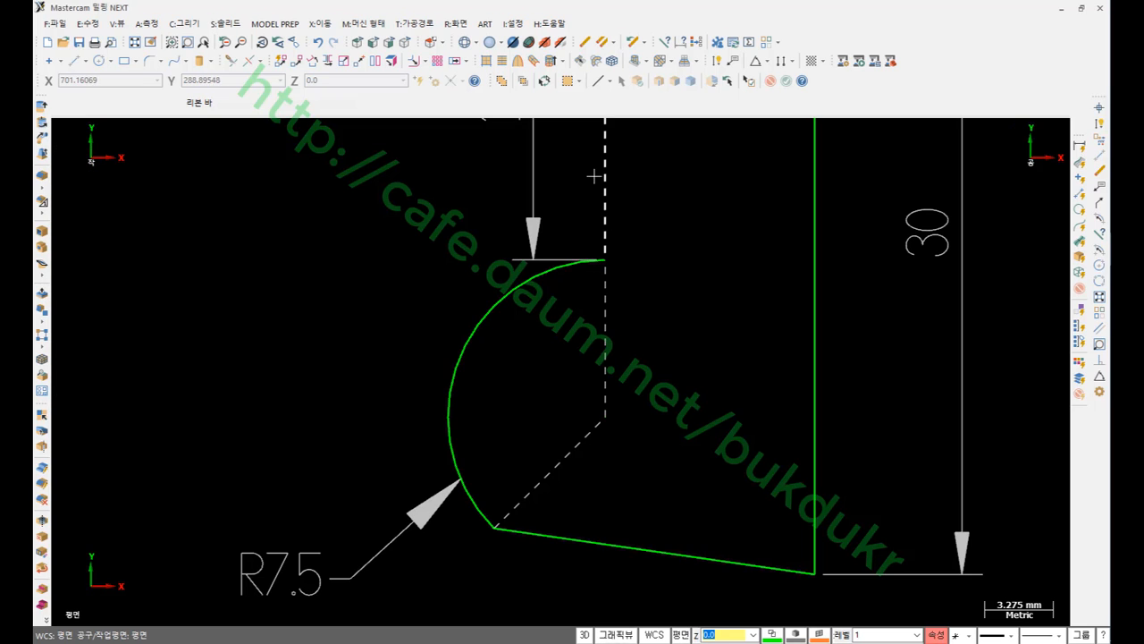
# Add a smart angular dimension between the two dashed lines, placing its 135° text inside the large arc.
pyautogui.click(717, 61)
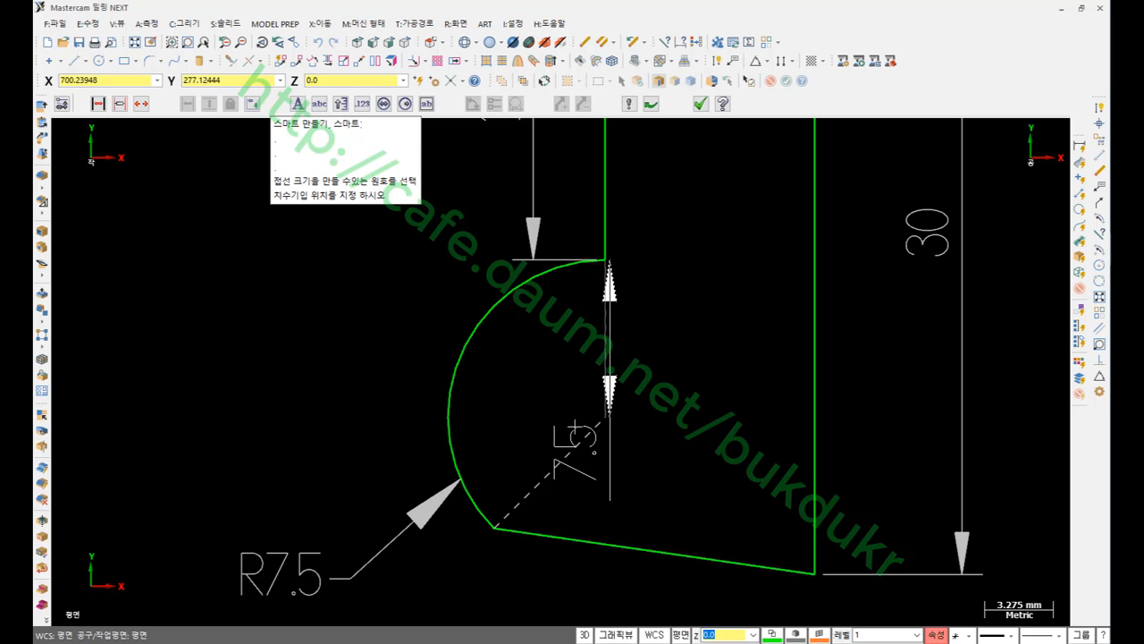
pyautogui.click(582, 437)
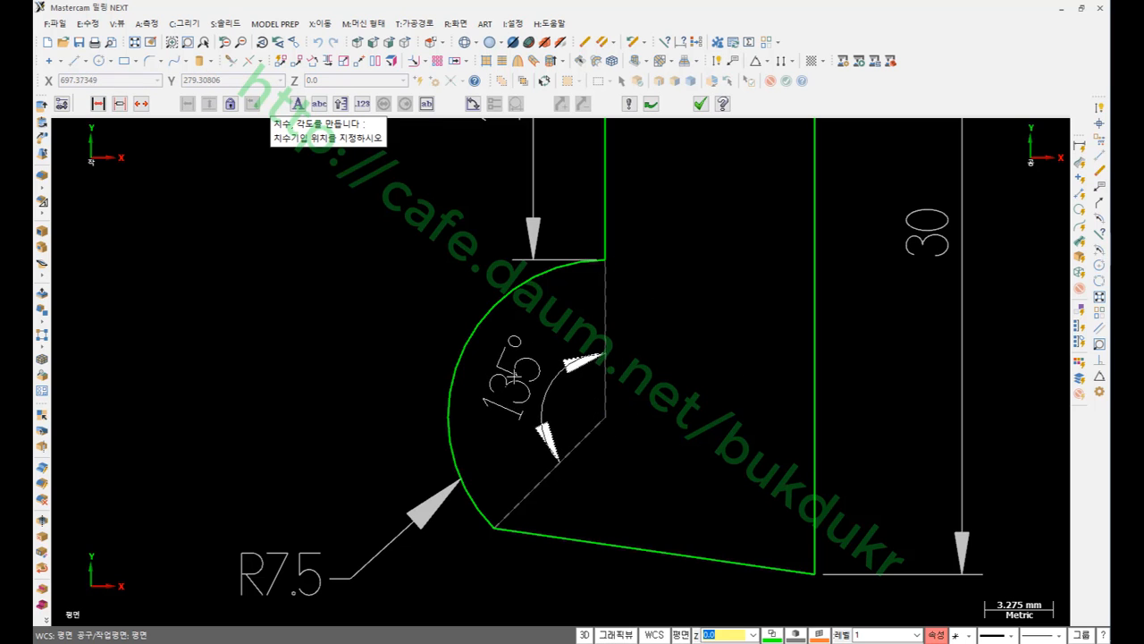
pyautogui.click(522, 375)
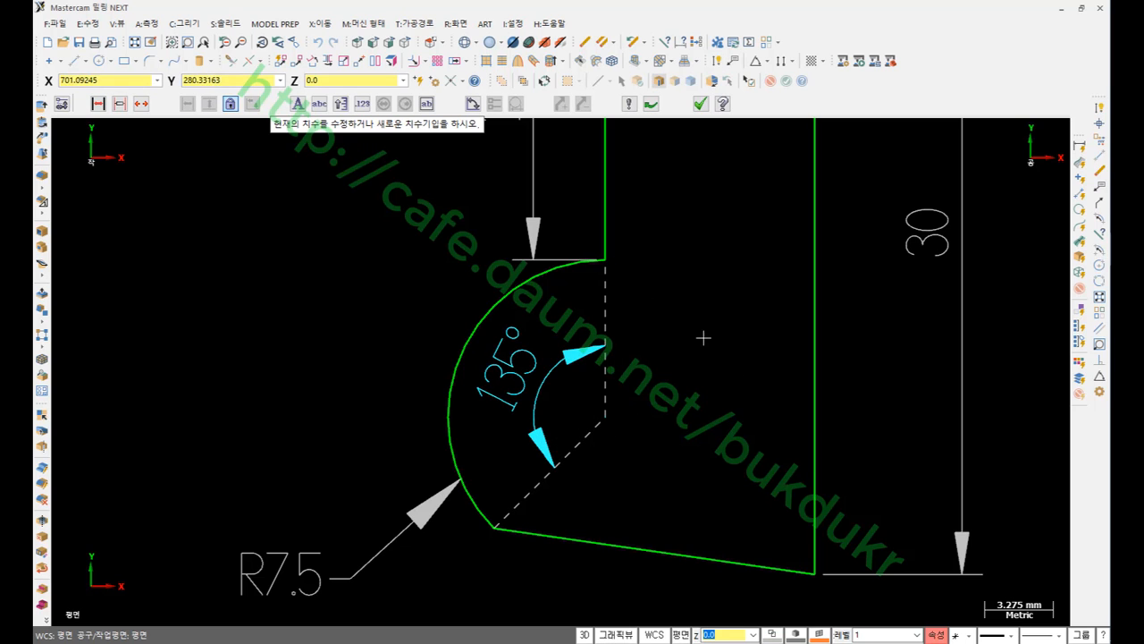
pyautogui.click(699, 104)
pyautogui.scroll(-1, 692, 488)
pyautogui.scroll(-1, 693, 488)
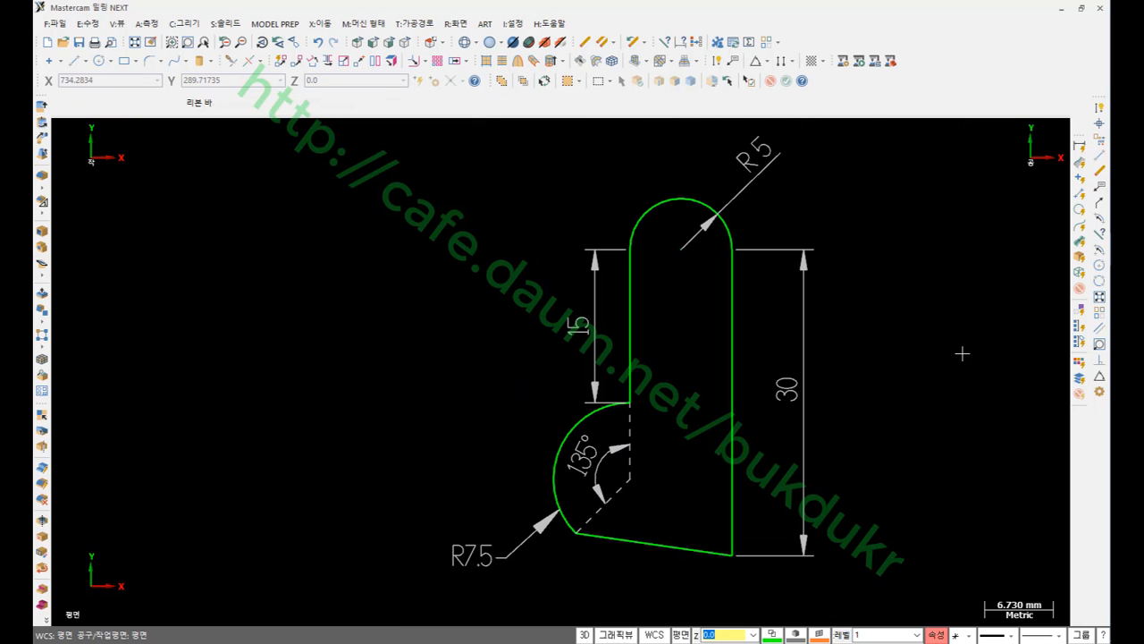
# Compare the dimensioned shape with the PDF drawing, and bring up the next exercise drawing in the PDF.
pyautogui.hotkey('alt', 'Tab')
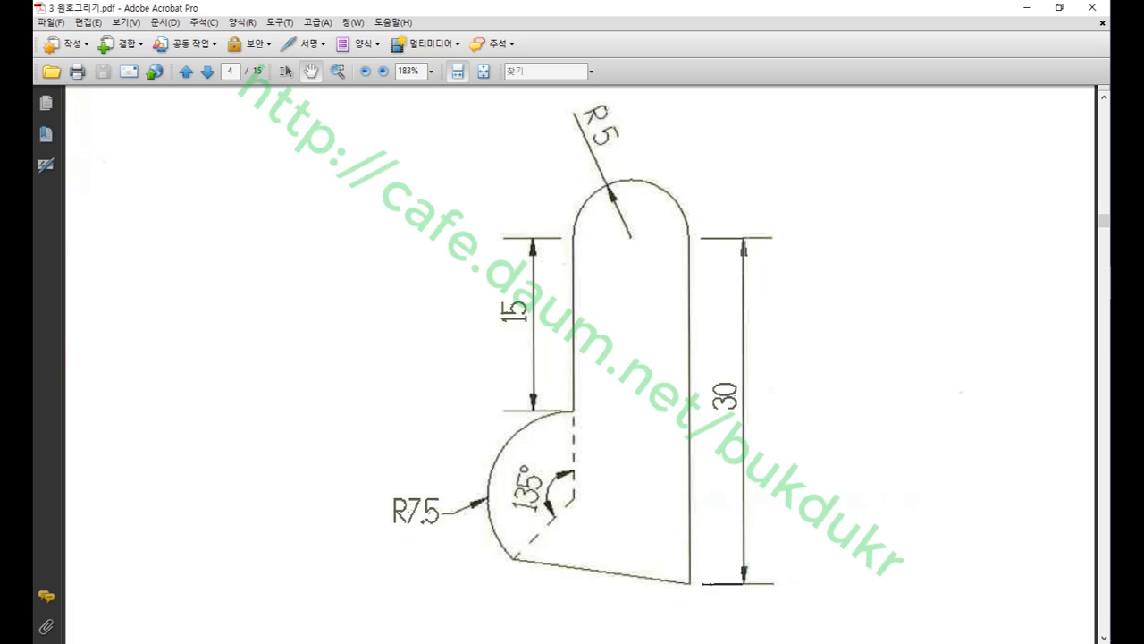
pyautogui.hotkey('alt', 'Tab')
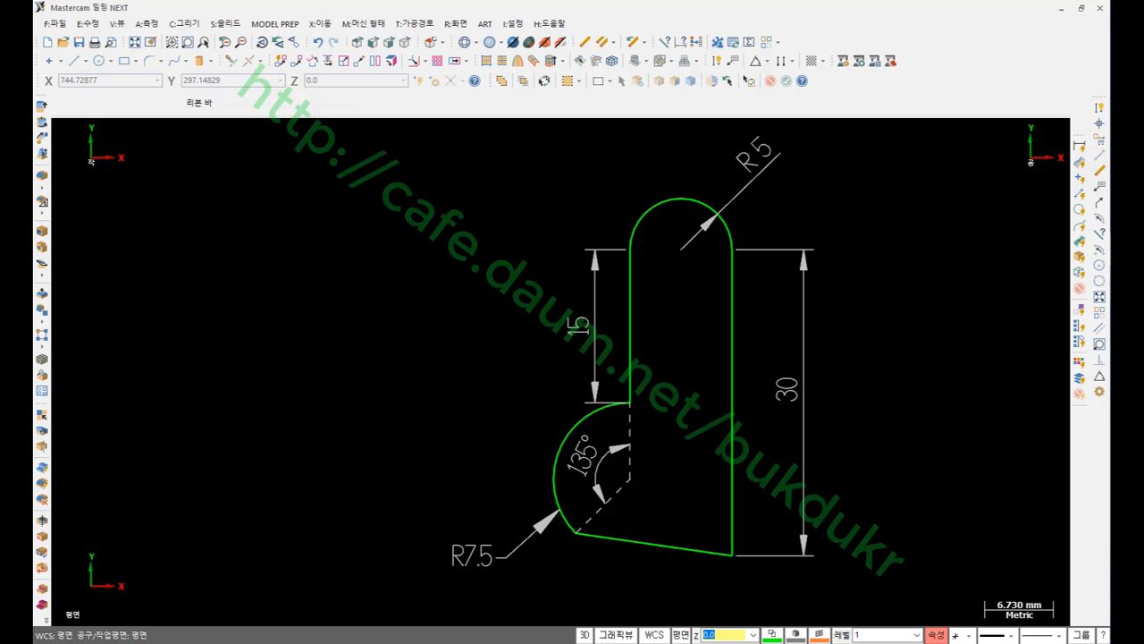
pyautogui.hotkey('alt', 'Tab')
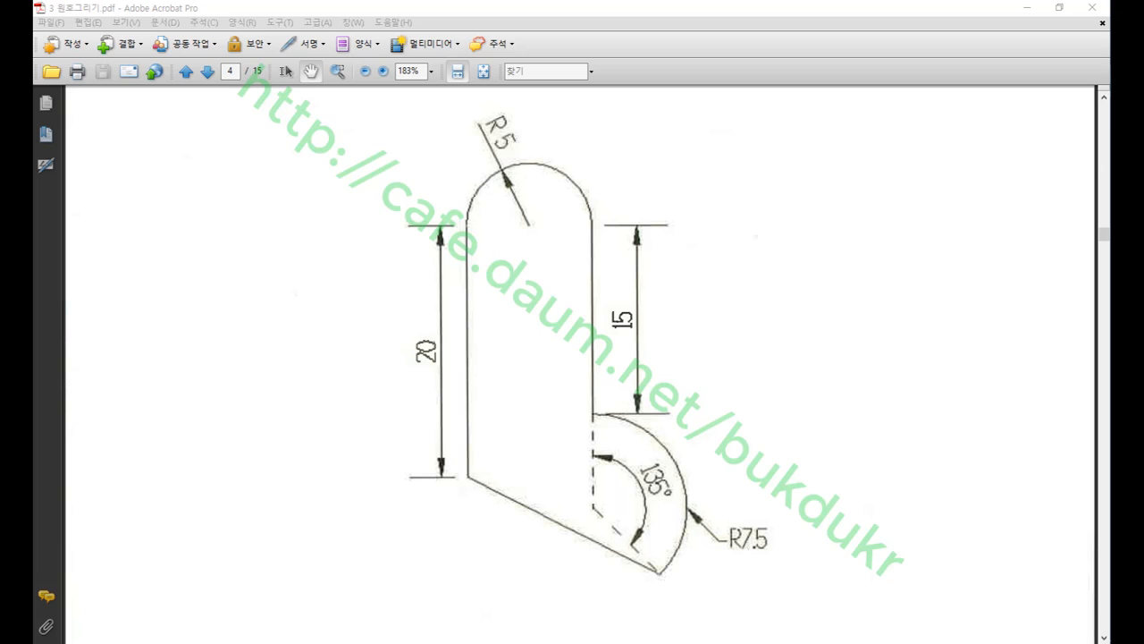
# Mark the 20 dimension, both ends of the upper arc and its R5 label on the PDF drawing.
pyautogui.moveTo(454, 376)
pyautogui.mouseDown()
pyautogui.moveTo(404, 362)
pyautogui.moveTo(463, 349)
pyautogui.moveTo(450, 377)
pyautogui.mouseUp()
pyautogui.moveTo(478, 216)
pyautogui.mouseDown()
pyautogui.moveTo(451, 224)
pyautogui.moveTo(471, 228)
pyautogui.mouseUp()
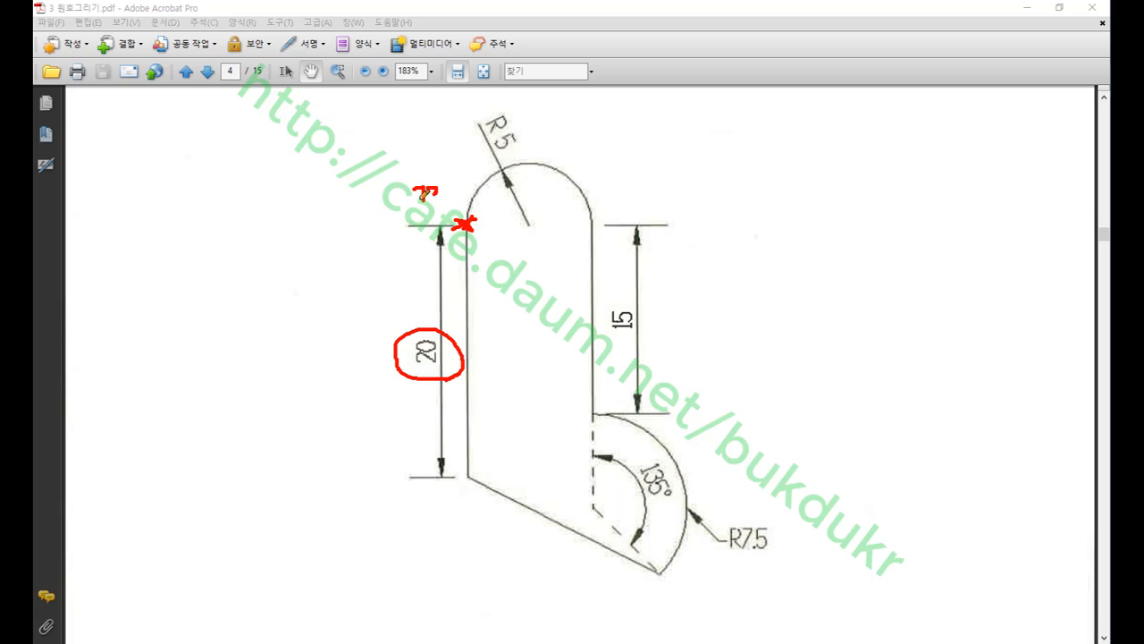
pyautogui.moveTo(433, 192)
pyautogui.mouseDown()
pyautogui.moveTo(435, 225)
pyautogui.moveTo(447, 218)
pyautogui.mouseUp()
pyautogui.moveTo(595, 219); pyautogui.dragTo(593, 220)
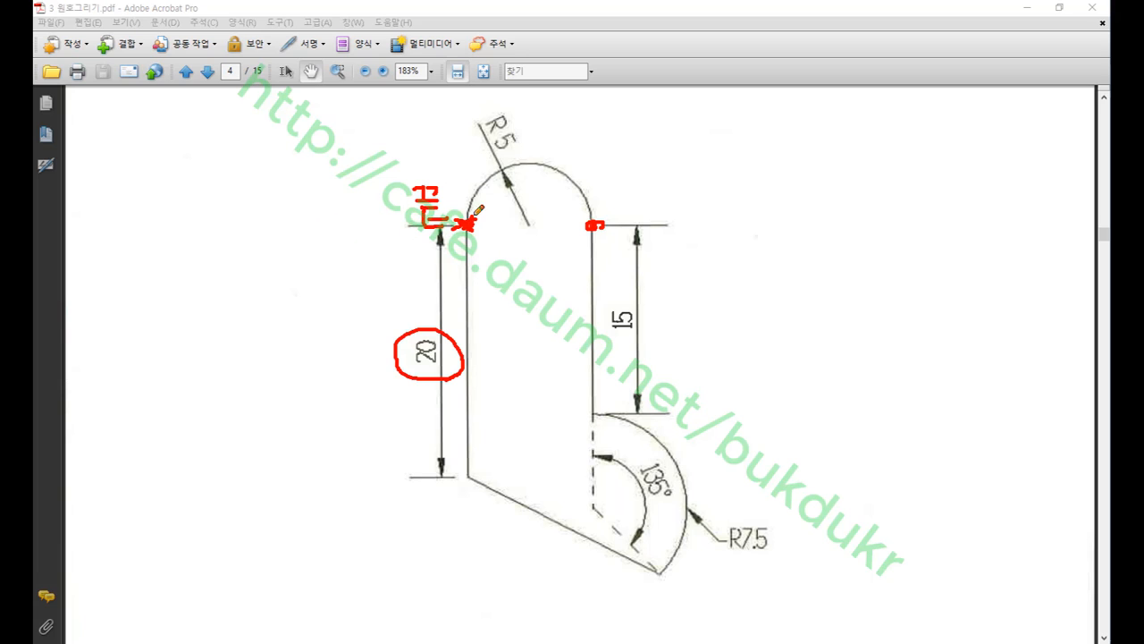
pyautogui.moveTo(500, 162)
pyautogui.mouseDown()
pyautogui.moveTo(479, 143)
pyautogui.moveTo(532, 112)
pyautogui.moveTo(504, 157)
pyautogui.mouseUp()
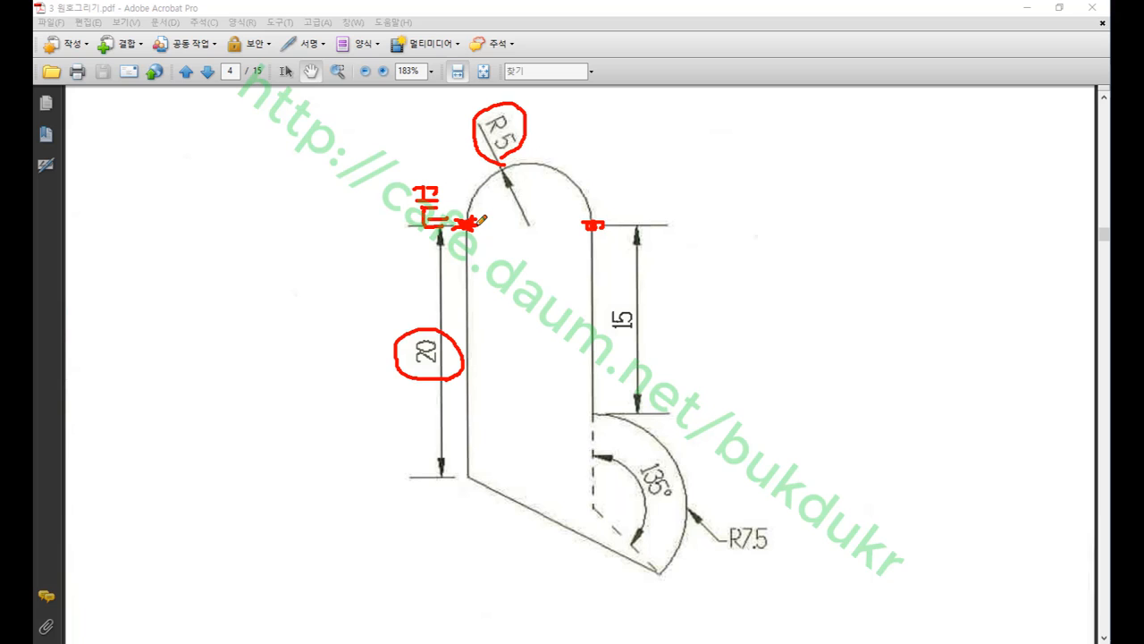
# Mark the 15 dimension, the R7.5 arc's upper endpoint and its 0 and 90 degree directions on the PDF drawing.
pyautogui.moveTo(640, 327)
pyautogui.mouseDown()
pyautogui.moveTo(625, 301)
pyautogui.moveTo(638, 317)
pyautogui.mouseUp()
pyautogui.moveTo(598, 411)
pyautogui.mouseDown()
pyautogui.moveTo(587, 422)
pyautogui.moveTo(603, 425)
pyautogui.mouseUp()
pyautogui.moveTo(760, 552)
pyautogui.mouseDown()
pyautogui.moveTo(726, 559)
pyautogui.moveTo(782, 516)
pyautogui.moveTo(766, 558)
pyautogui.mouseUp()
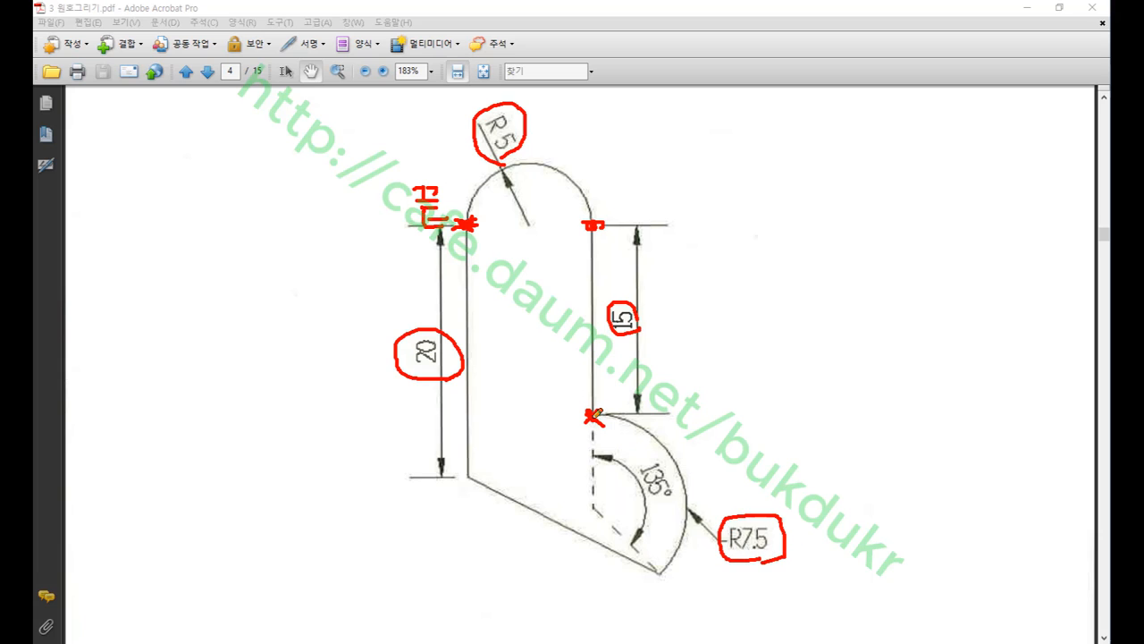
pyautogui.moveTo(596, 412); pyautogui.dragTo(597, 406)
pyautogui.moveTo(720, 560); pyautogui.dragTo(793, 560)
pyautogui.moveTo(591, 507)
pyautogui.mouseDown()
pyautogui.moveTo(791, 487)
pyautogui.moveTo(788, 514)
pyautogui.mouseUp()
pyautogui.moveTo(818, 466); pyautogui.dragTo(813, 461)
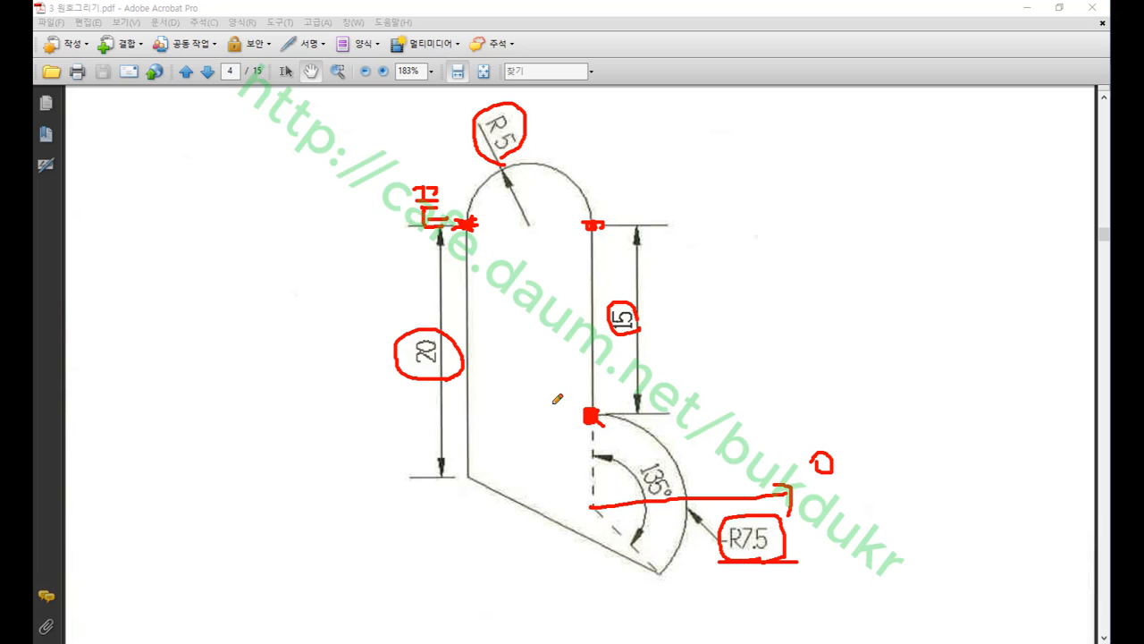
pyautogui.moveTo(554, 404)
pyautogui.mouseDown()
pyautogui.moveTo(556, 438)
pyautogui.moveTo(572, 409)
pyautogui.mouseUp()
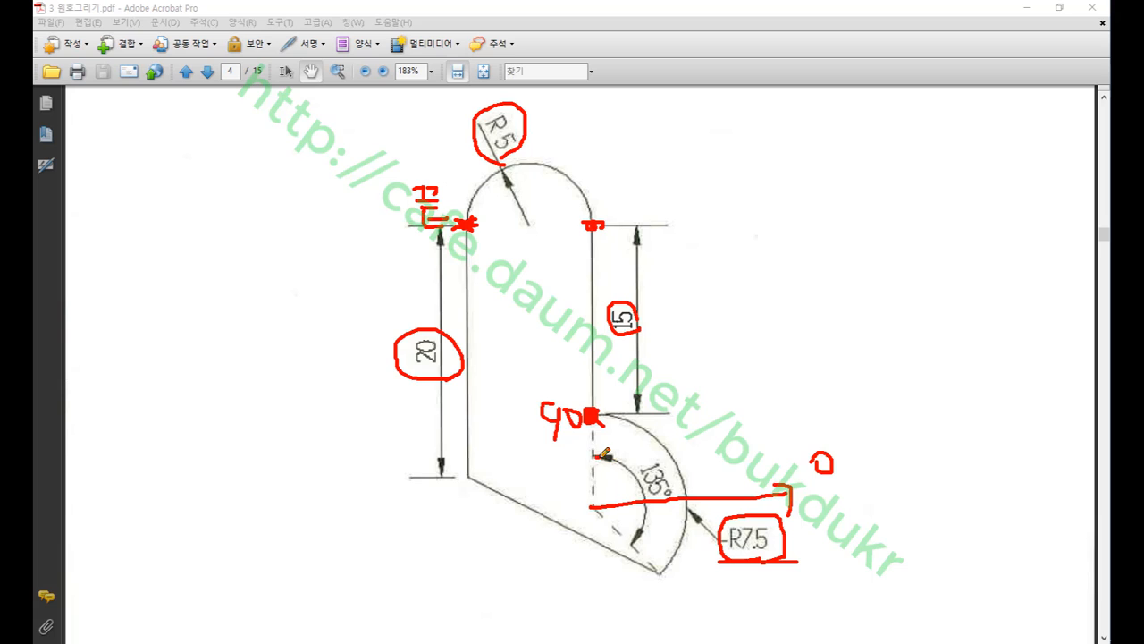
# Mark the 135° sweep, lower endpoint and counterclockwise direction on the PDF drawing, close the annotations and return to Mastercam.
pyautogui.moveTo(599, 458)
pyautogui.mouseDown()
pyautogui.moveTo(662, 488)
pyautogui.moveTo(631, 550)
pyautogui.moveTo(655, 547)
pyautogui.mouseUp()
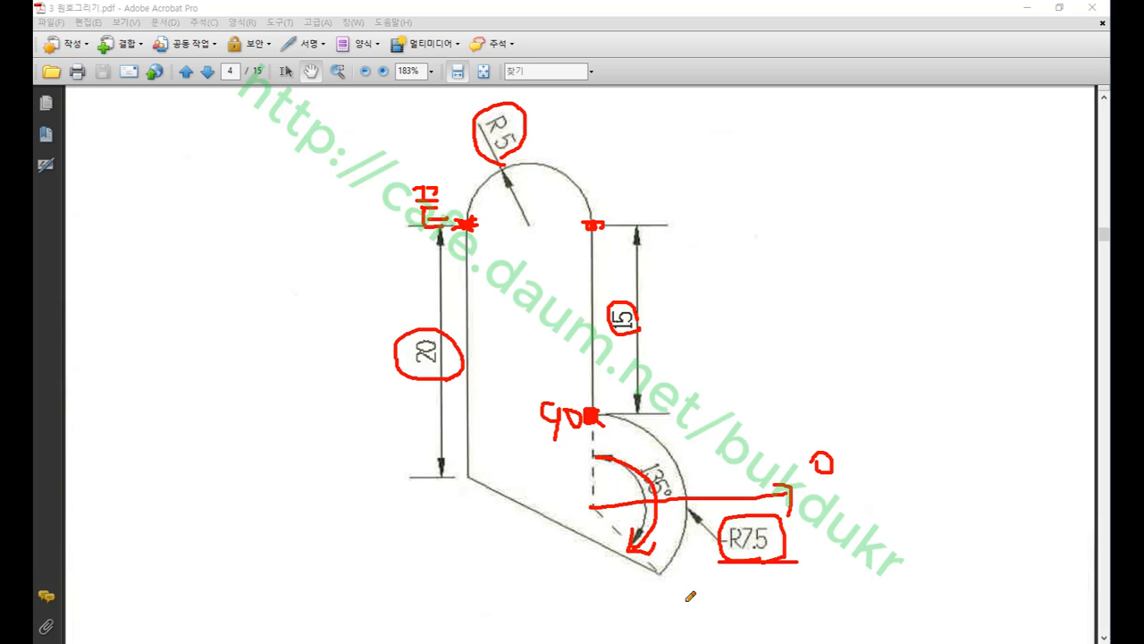
pyautogui.moveTo(659, 571); pyautogui.dragTo(661, 583)
pyautogui.moveTo(531, 439); pyautogui.dragTo(594, 436)
pyautogui.moveTo(660, 588)
pyautogui.mouseDown()
pyautogui.moveTo(535, 545)
pyautogui.moveTo(774, 383)
pyautogui.moveTo(653, 607)
pyautogui.moveTo(637, 602)
pyautogui.mouseUp()
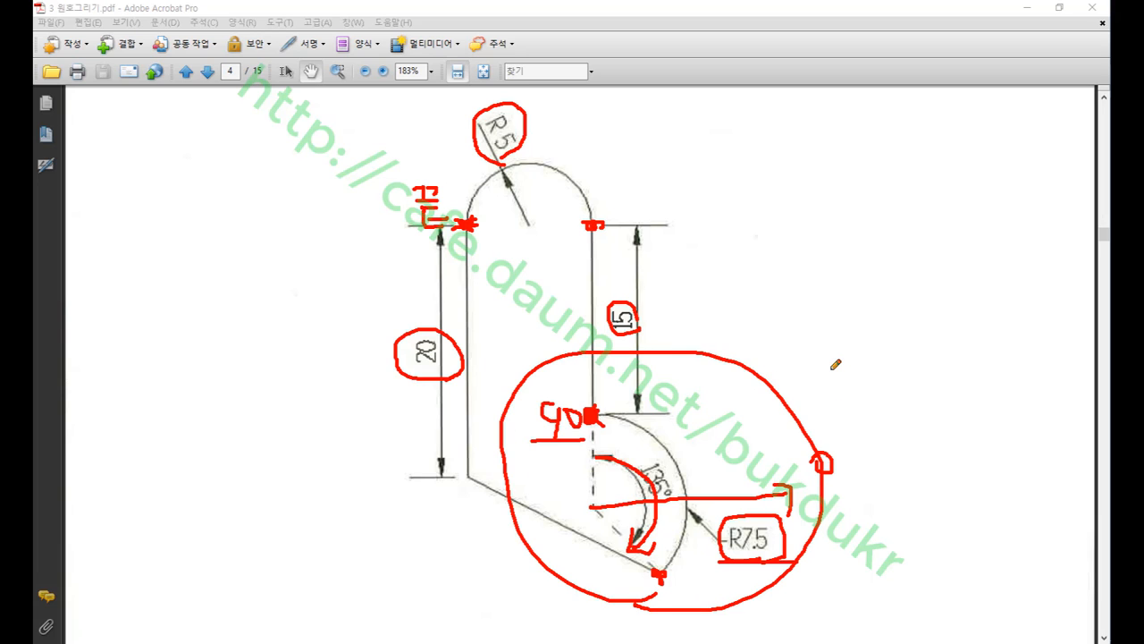
pyautogui.moveTo(881, 536)
pyautogui.mouseDown()
pyautogui.moveTo(898, 501)
pyautogui.moveTo(762, 284)
pyautogui.moveTo(735, 274)
pyautogui.moveTo(772, 302)
pyautogui.moveTo(790, 255)
pyautogui.mouseUp()
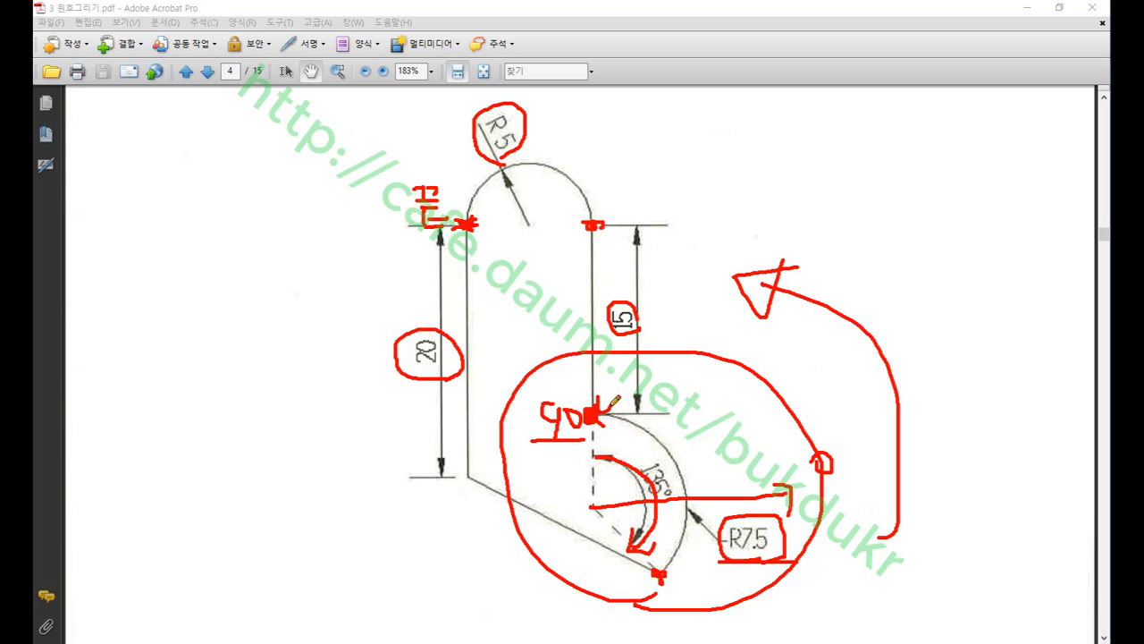
pyautogui.moveTo(892, 533)
pyautogui.mouseDown()
pyautogui.moveTo(926, 420)
pyautogui.moveTo(784, 283)
pyautogui.mouseUp()
pyautogui.rightClick(849, 182)
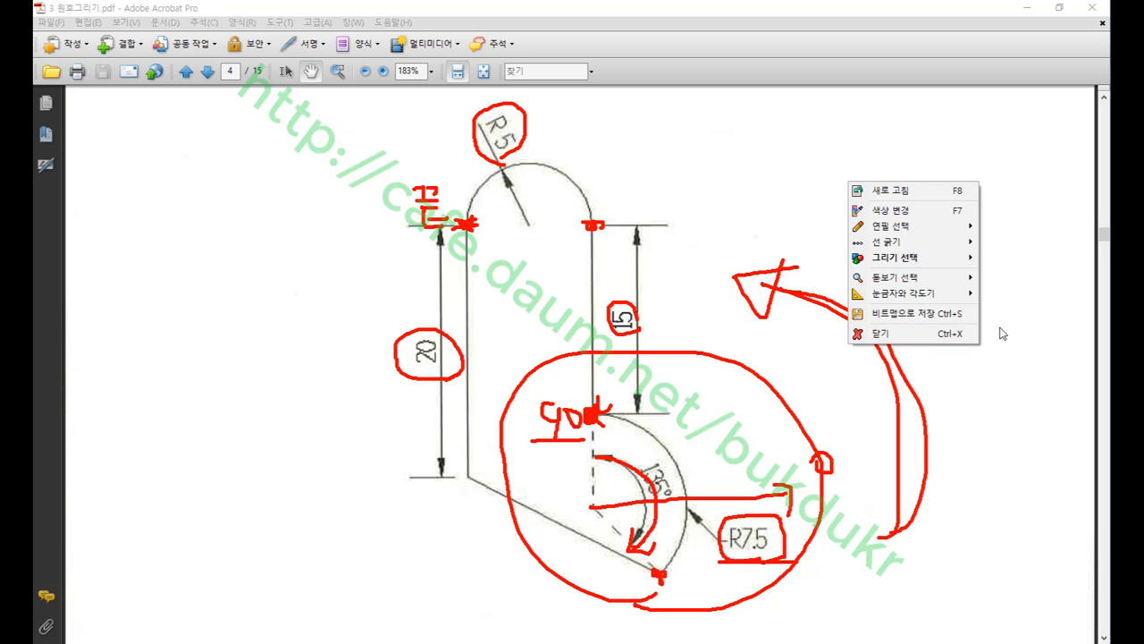
pyautogui.click(897, 334)
pyautogui.hotkey('alt', 'Tab')
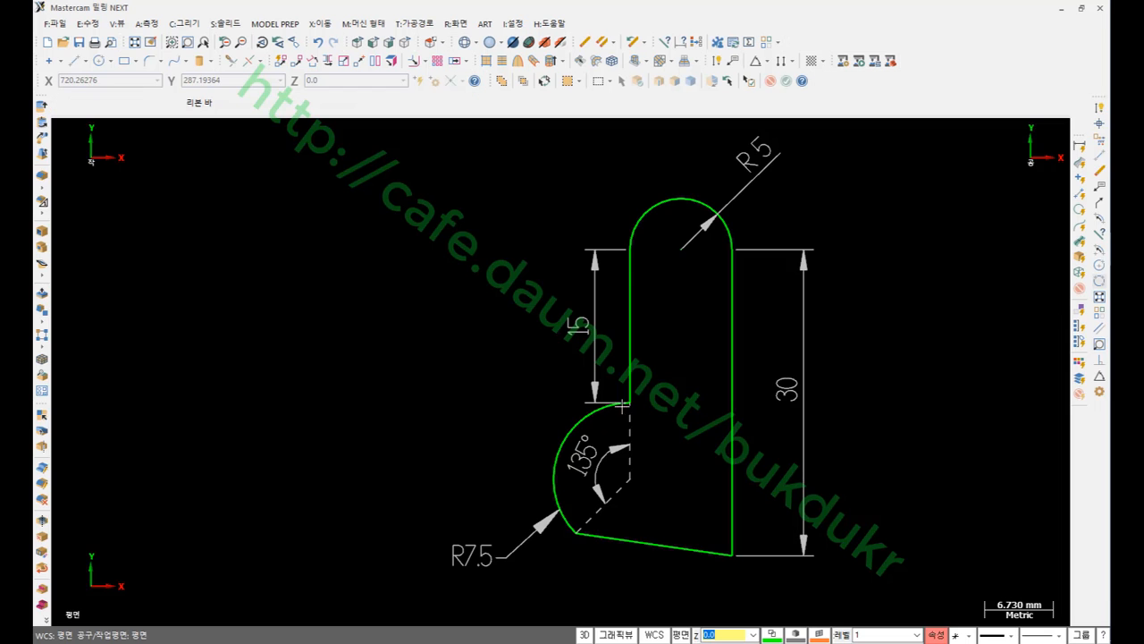
pyautogui.scroll(-3, 367, 388)
pyautogui.scroll(3, 866, 396)
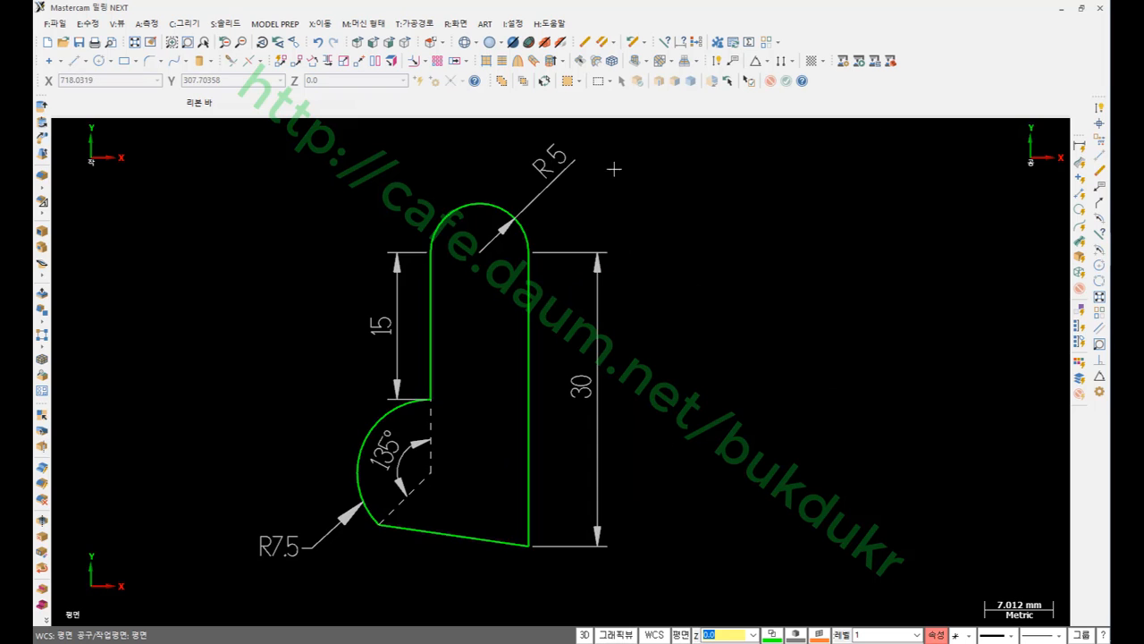
pyautogui.click(1100, 167)
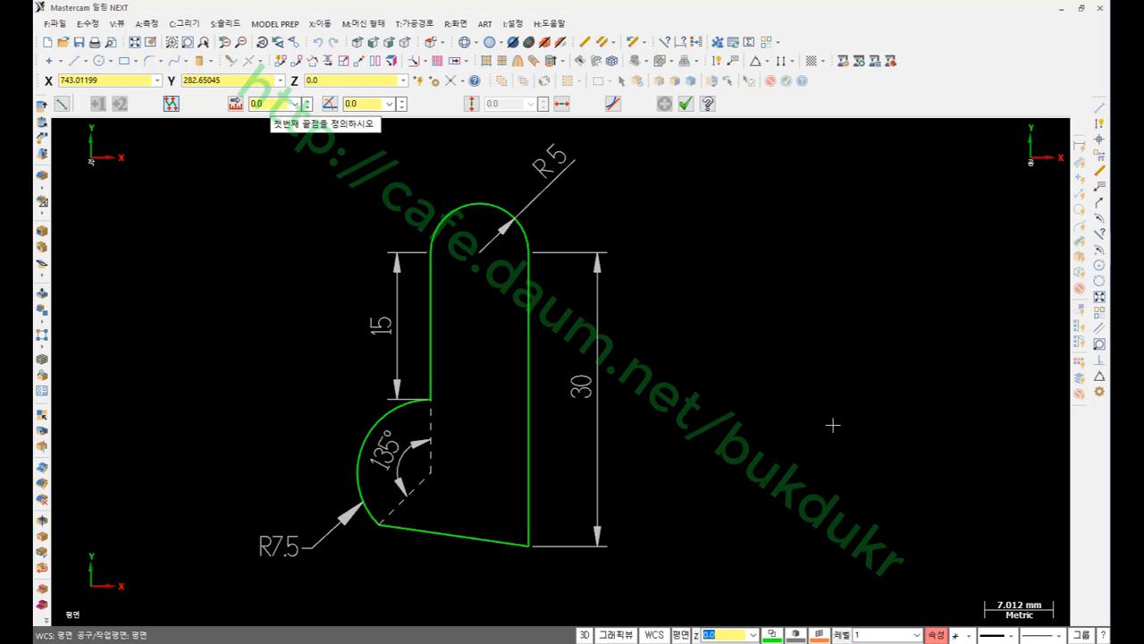
pyautogui.click(766, 482)
pyautogui.click(774, 292)
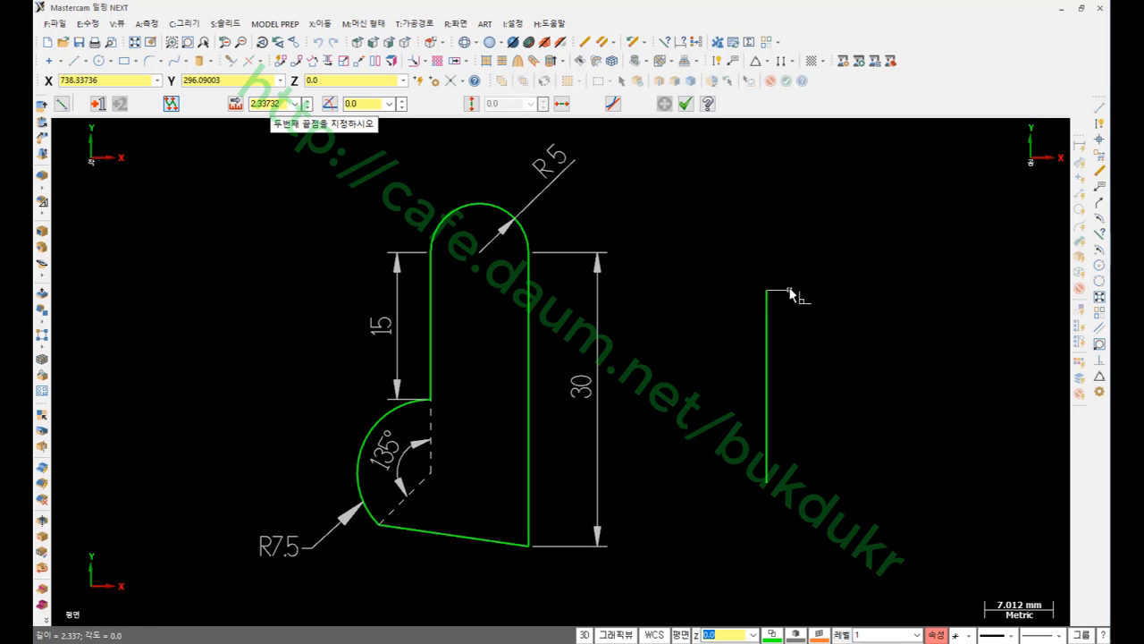
pyautogui.press('Escape')
pyautogui.press('Escape')
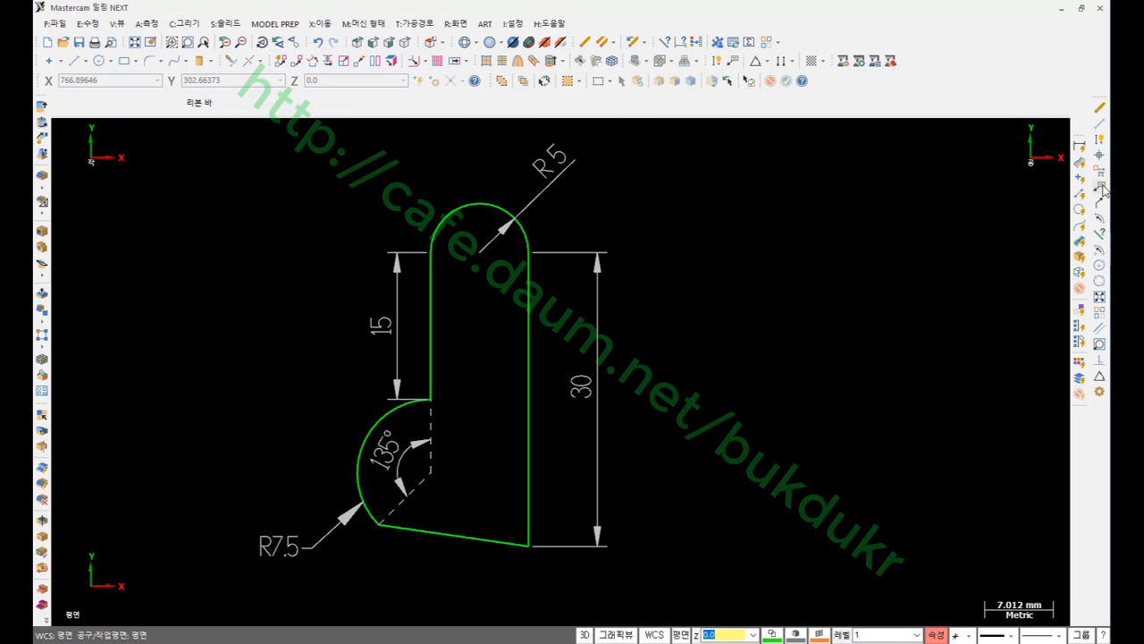
# Draw a vertical line 20 mm long in the empty area beside the dimensioned shape.
pyautogui.click(1100, 123)
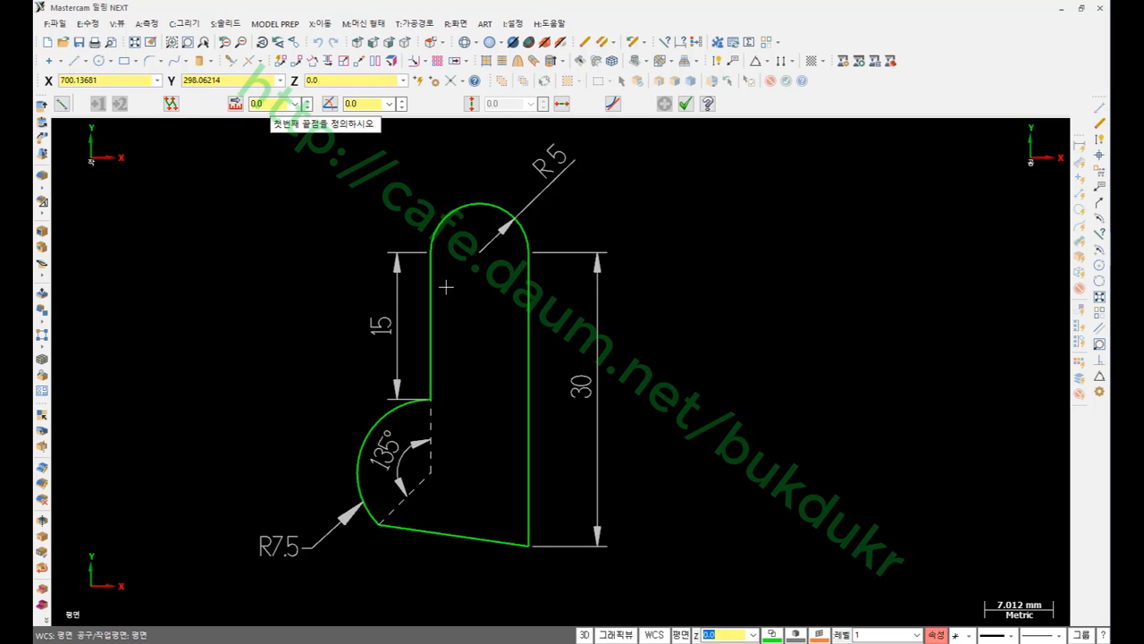
pyautogui.click(735, 487)
pyautogui.click(736, 305)
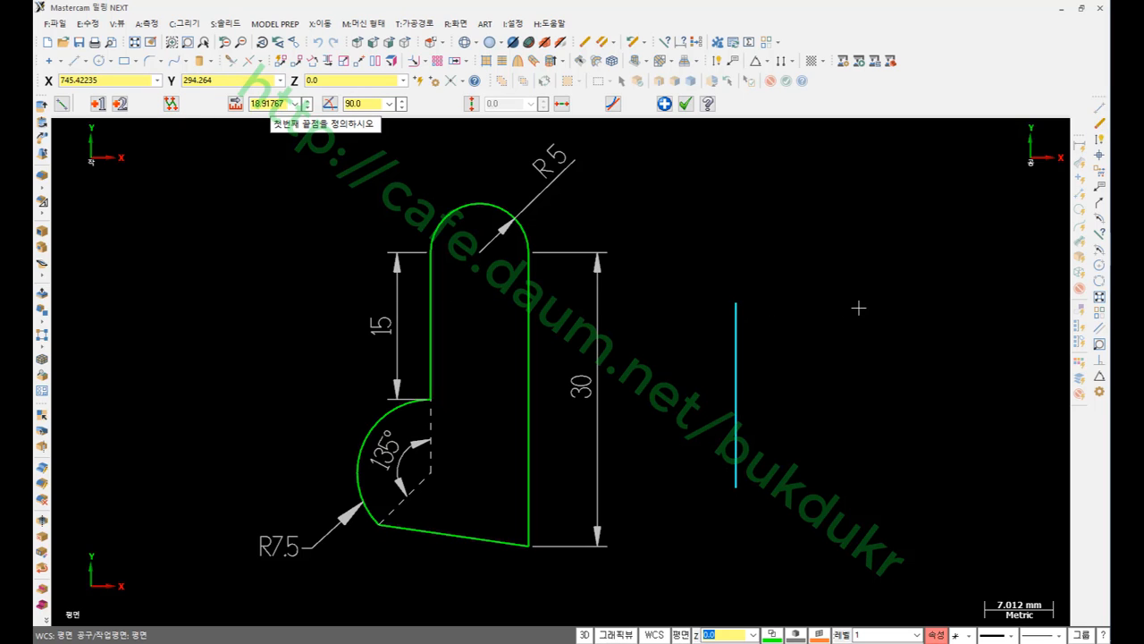
pyautogui.write('l')
pyautogui.write('20')
pyautogui.press('Return')
pyautogui.scroll(-2, 817, 343)
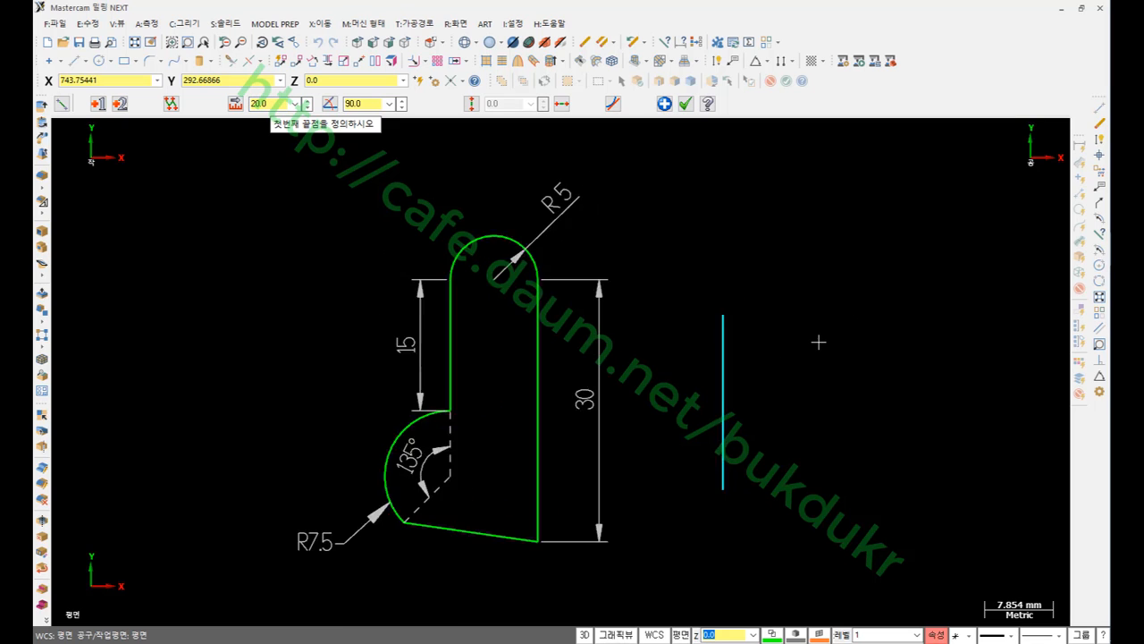
pyautogui.scroll(1, 820, 349)
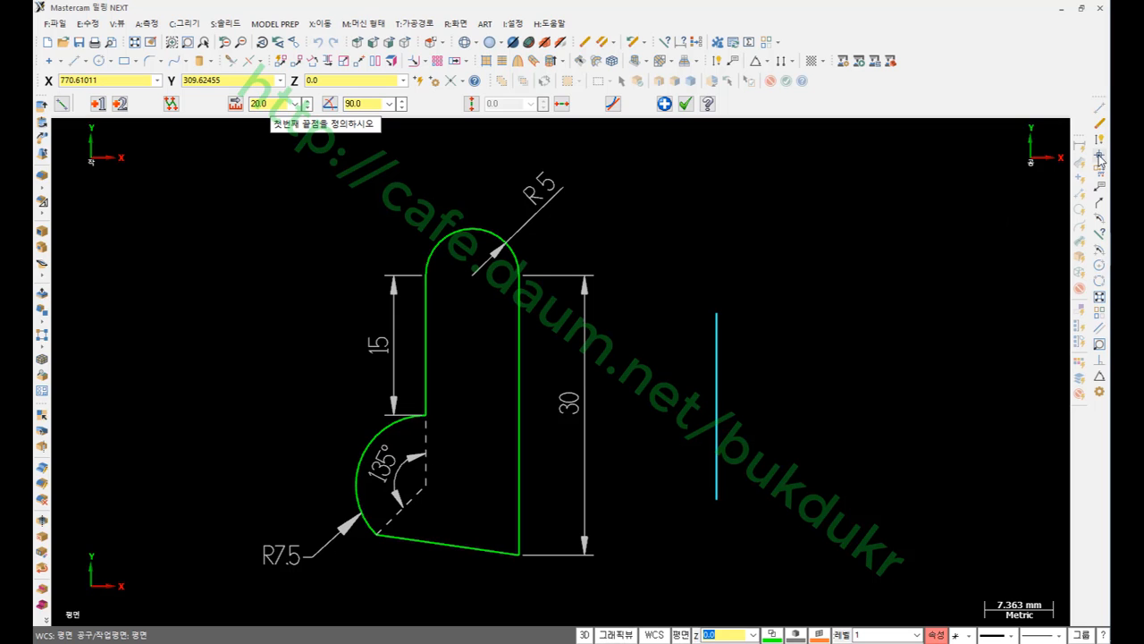
# Start a polar endpoint arc in end-point mode and magnify the screen to 2x for annotating.
pyautogui.click(1102, 222)
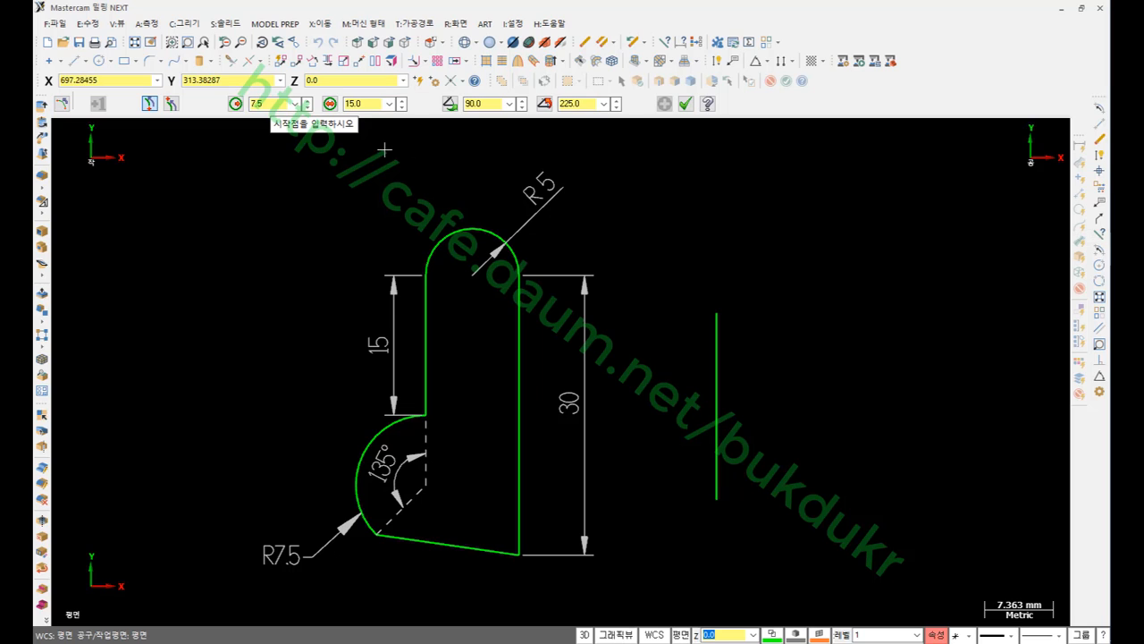
pyautogui.click(722, 316)
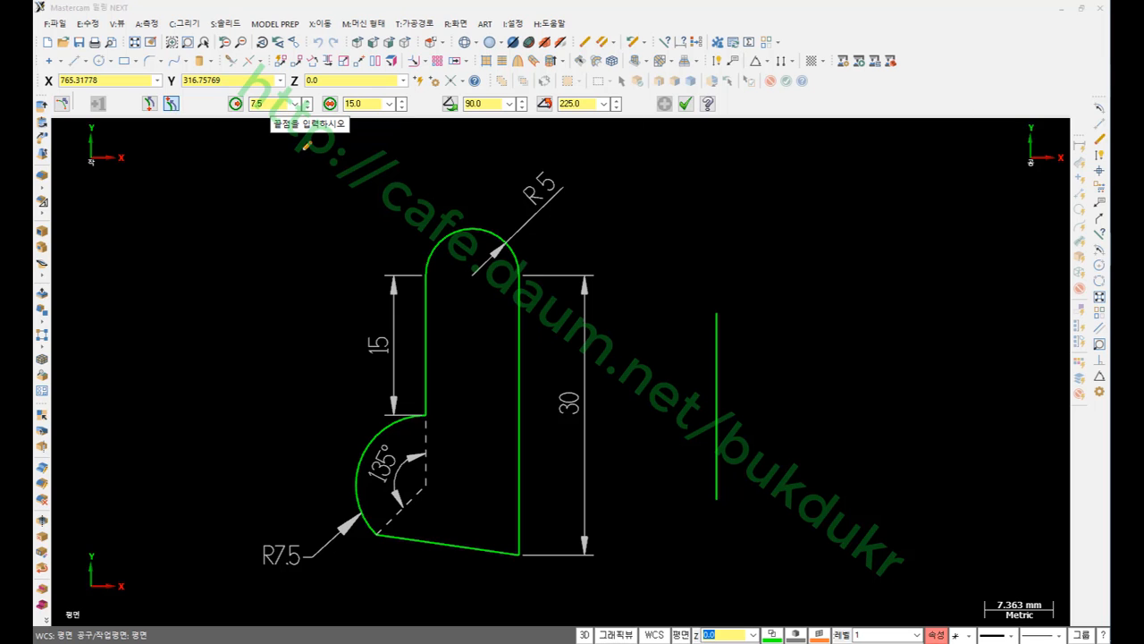
pyautogui.rightClick(129, 89)
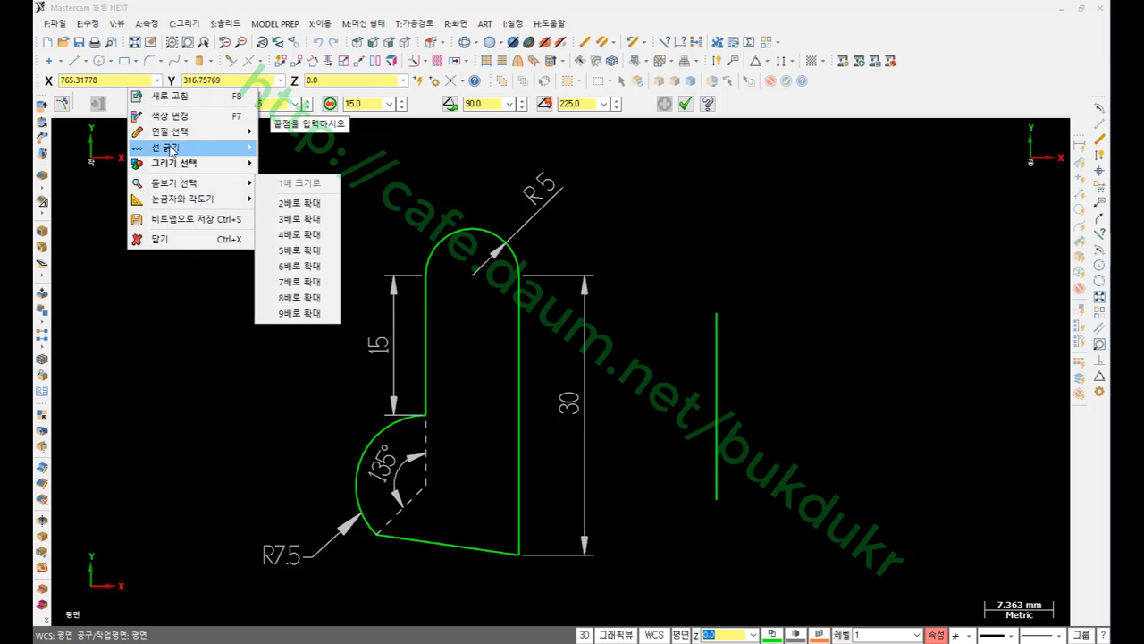
pyautogui.moveTo(205, 182)
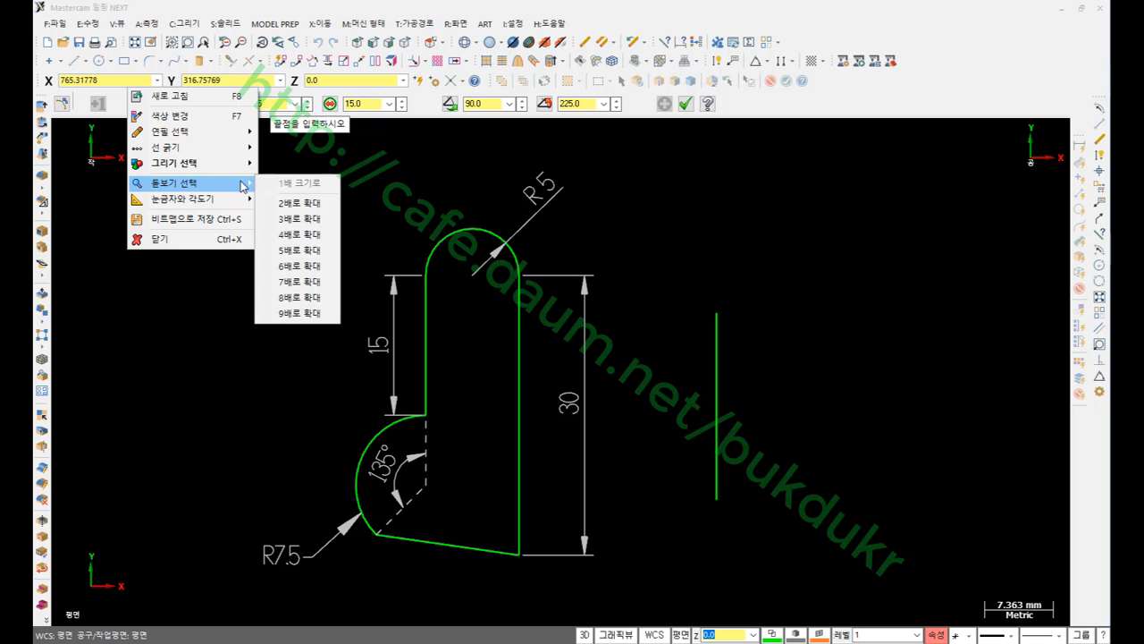
pyautogui.click(293, 204)
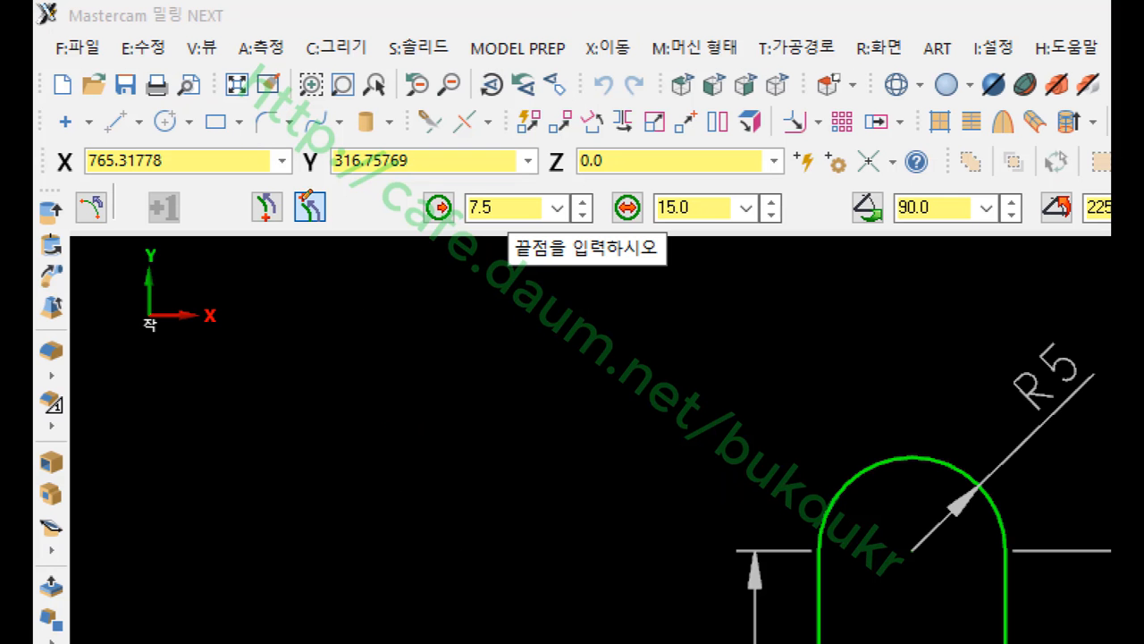
# Circle the arc's start-point and end-point mode options and handwrite the labels 시 and 끝 beneath them.
pyautogui.moveTo(241, 235)
pyautogui.mouseDown()
pyautogui.moveTo(240, 184)
pyautogui.moveTo(284, 224)
pyautogui.moveTo(256, 243)
pyautogui.moveTo(213, 314)
pyautogui.mouseUp()
pyautogui.moveTo(234, 295); pyautogui.dragTo(249, 339)
pyautogui.moveTo(307, 248)
pyautogui.mouseDown()
pyautogui.moveTo(322, 166)
pyautogui.moveTo(308, 262)
pyautogui.mouseUp()
pyautogui.moveTo(304, 299); pyautogui.dragTo(332, 327)
pyautogui.moveTo(343, 298)
pyautogui.mouseDown()
pyautogui.moveTo(361, 308)
pyautogui.moveTo(356, 333)
pyautogui.mouseUp()
pyautogui.moveTo(318, 337); pyautogui.dragTo(355, 343)
pyautogui.moveTo(352, 358)
pyautogui.mouseDown()
pyautogui.moveTo(315, 388)
pyautogui.moveTo(353, 385)
pyautogui.mouseUp()
pyautogui.moveTo(317, 370); pyautogui.dragTo(334, 368)
pyautogui.moveTo(222, 349)
pyautogui.mouseDown()
pyautogui.moveTo(243, 250)
pyautogui.moveTo(228, 344)
pyautogui.mouseUp()
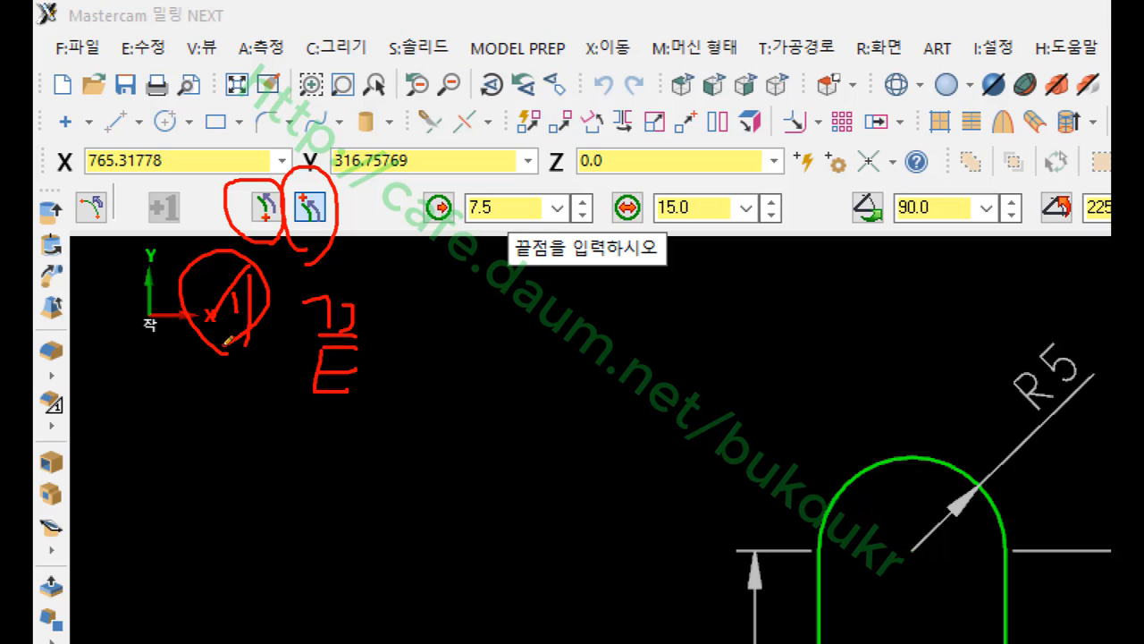
# Mark both arc mode options with arrows, circle the 끝 label, and close the annotations.
pyautogui.moveTo(244, 136)
pyautogui.mouseDown()
pyautogui.moveTo(260, 183)
pyautogui.moveTo(286, 117)
pyautogui.mouseUp()
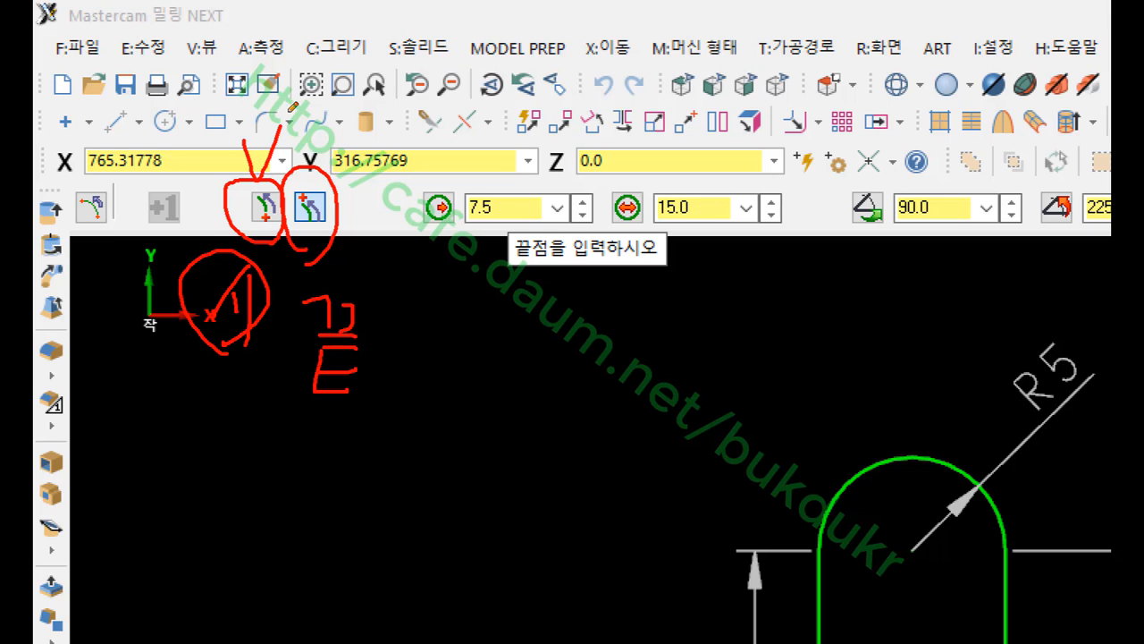
pyautogui.moveTo(335, 412)
pyautogui.mouseDown()
pyautogui.moveTo(333, 264)
pyautogui.moveTo(339, 398)
pyautogui.mouseUp()
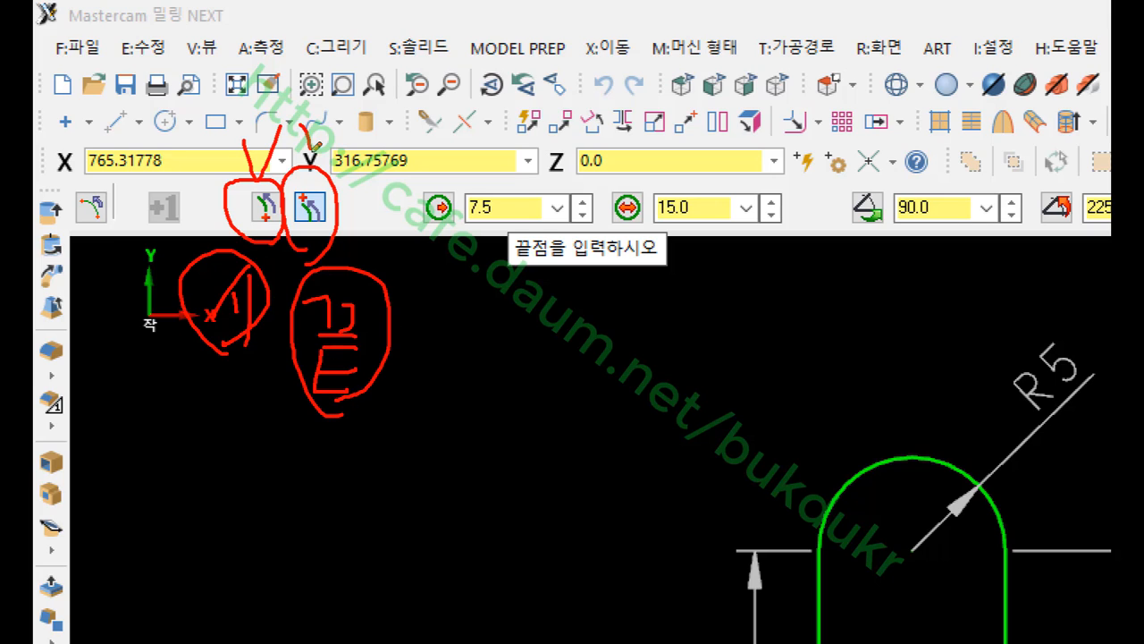
pyautogui.moveTo(309, 148); pyautogui.dragTo(386, 112)
pyautogui.moveTo(331, 91)
pyautogui.mouseDown()
pyautogui.moveTo(319, 168)
pyautogui.moveTo(321, 154)
pyautogui.moveTo(380, 121)
pyautogui.mouseUp()
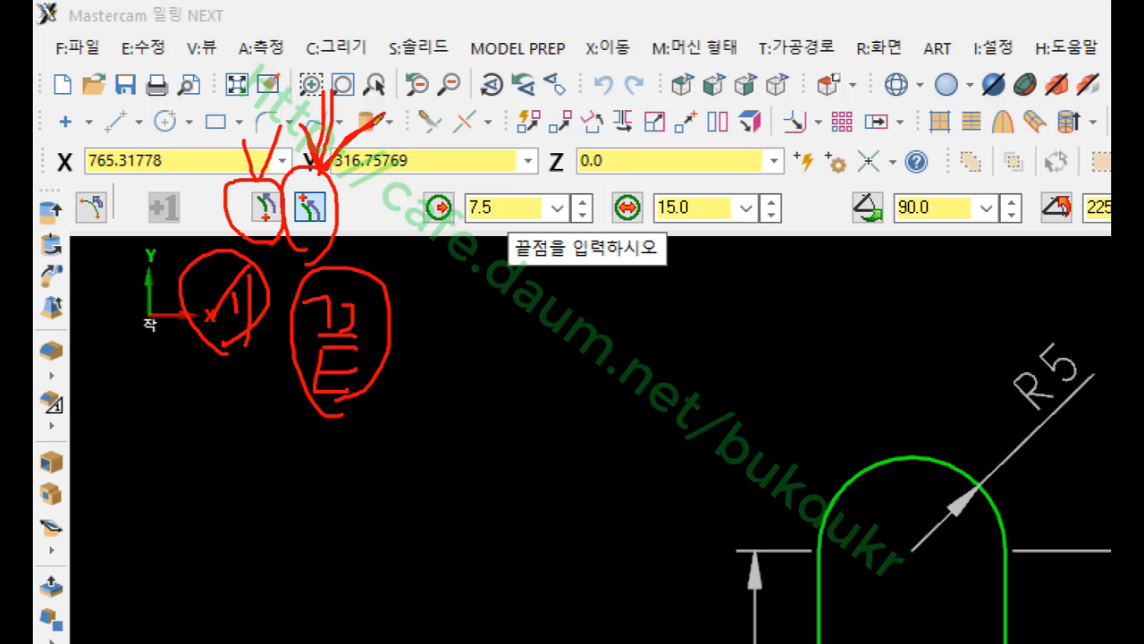
pyautogui.rightClick(497, 338)
pyautogui.click(537, 491)
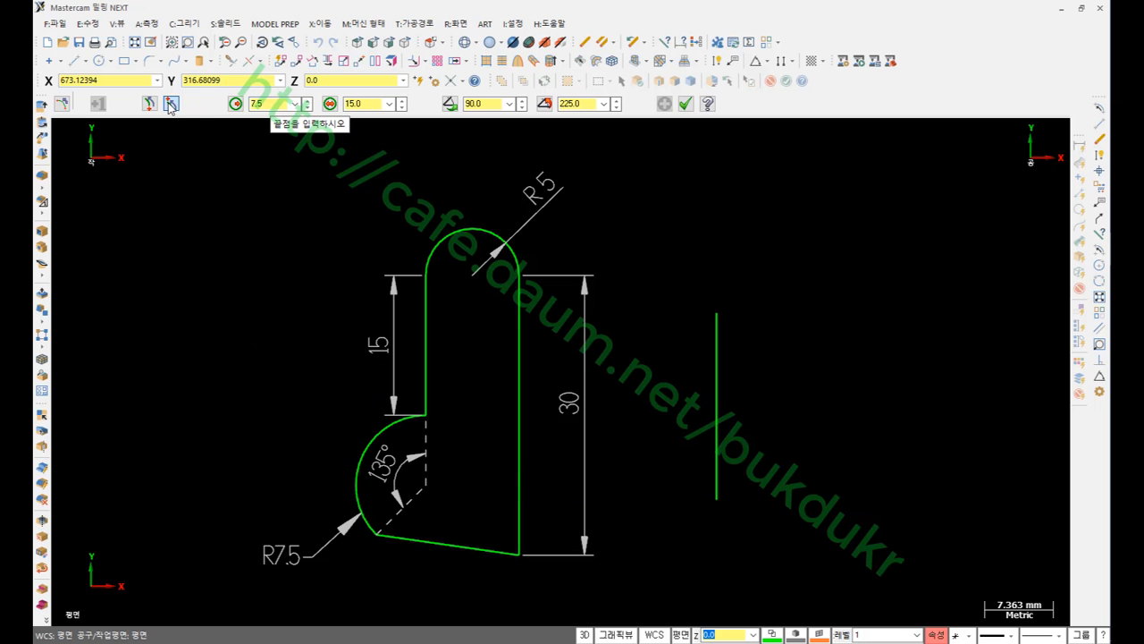
# Draw an R5 arc whose end point is the 20 mm line's upper end, with start angle 0 and end angle 180.
pyautogui.click(717, 313)
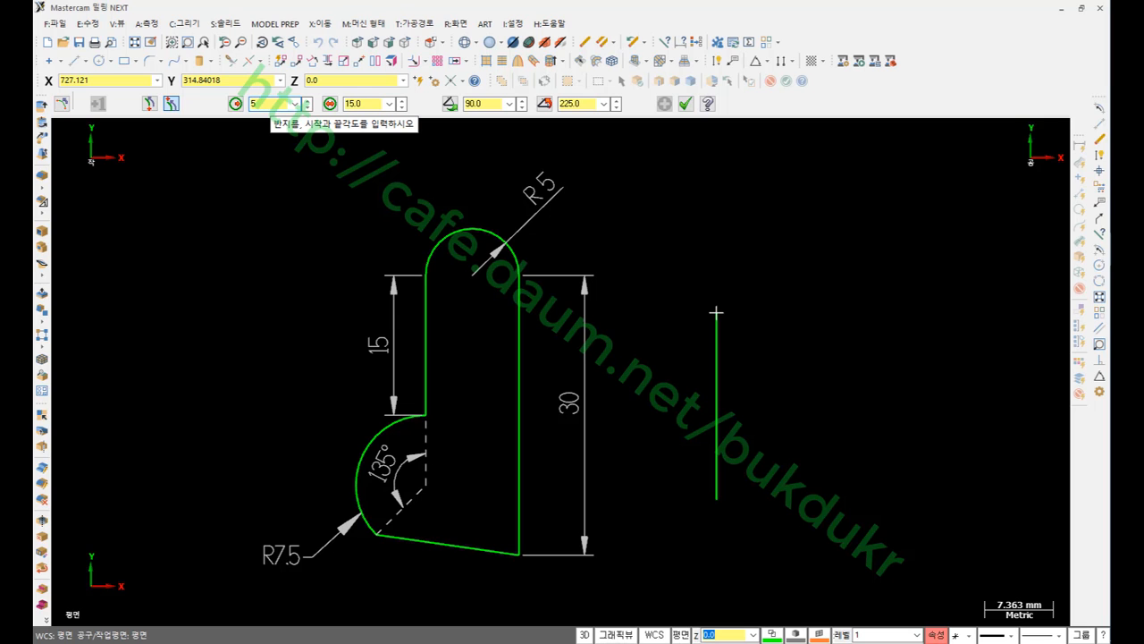
pyautogui.press('Return')
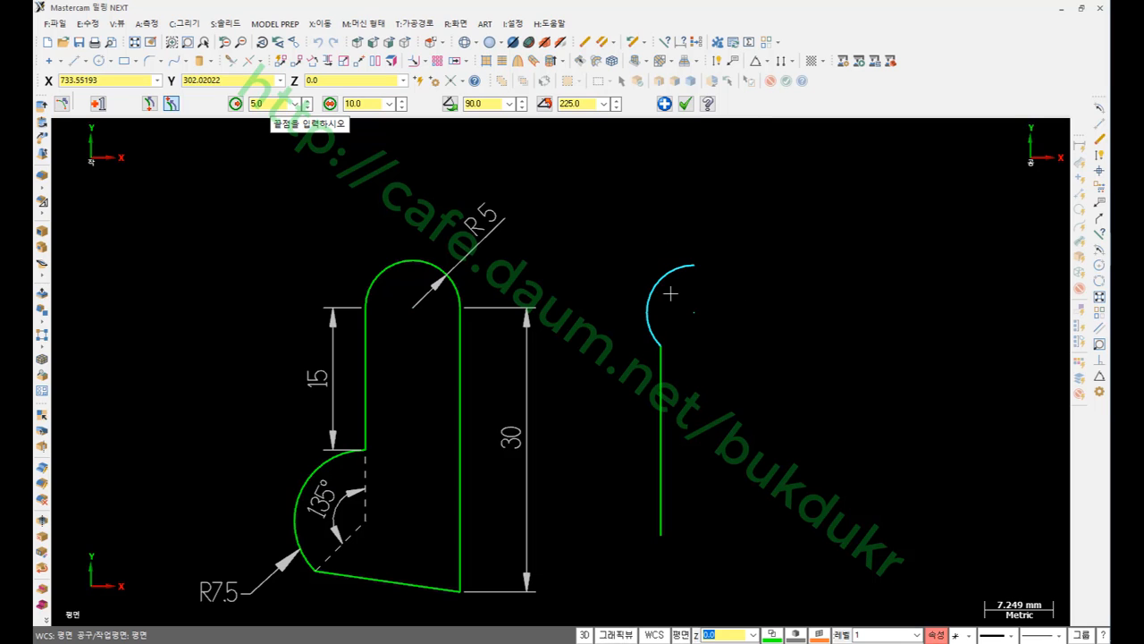
pyautogui.click(486, 104)
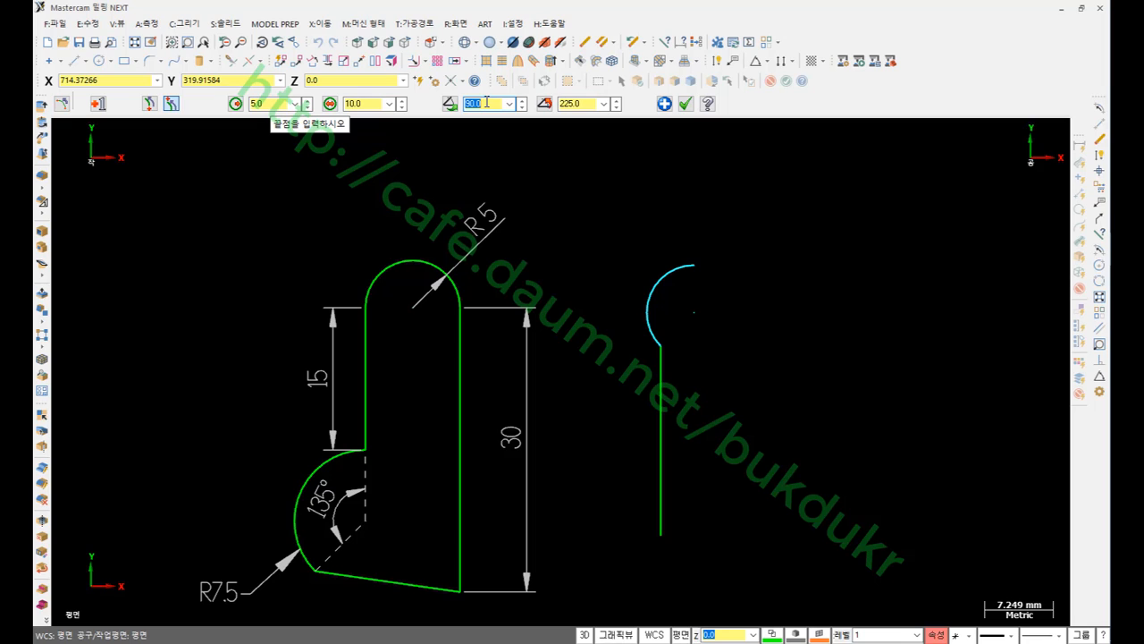
pyautogui.write('0.0')
pyautogui.press('Return')
pyautogui.click(575, 103)
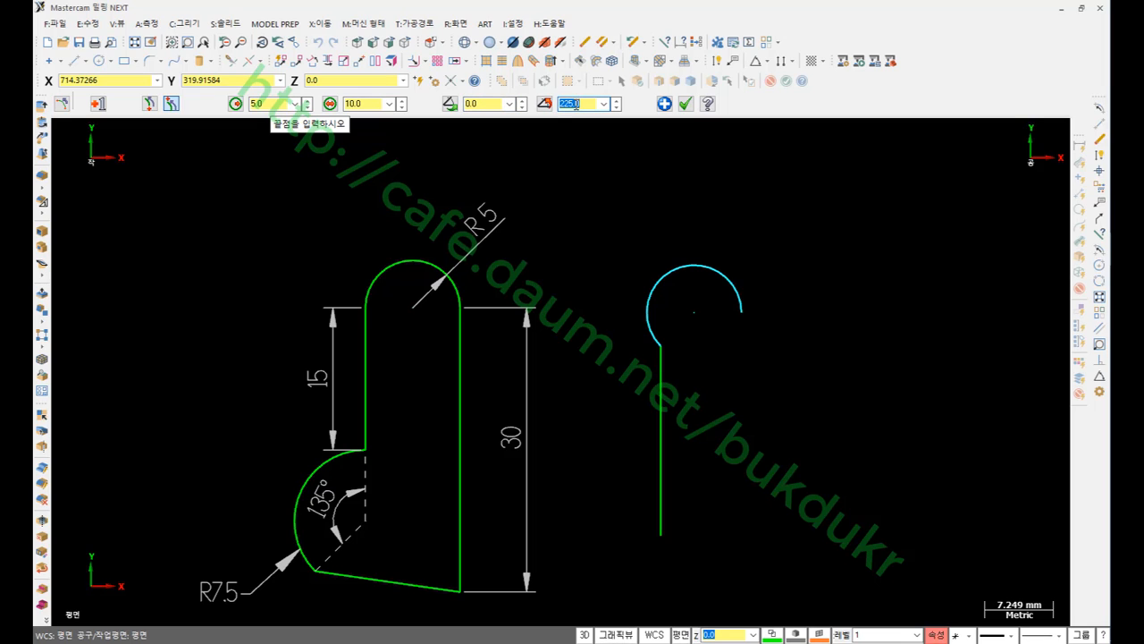
pyautogui.write('180')
pyautogui.press('Return')
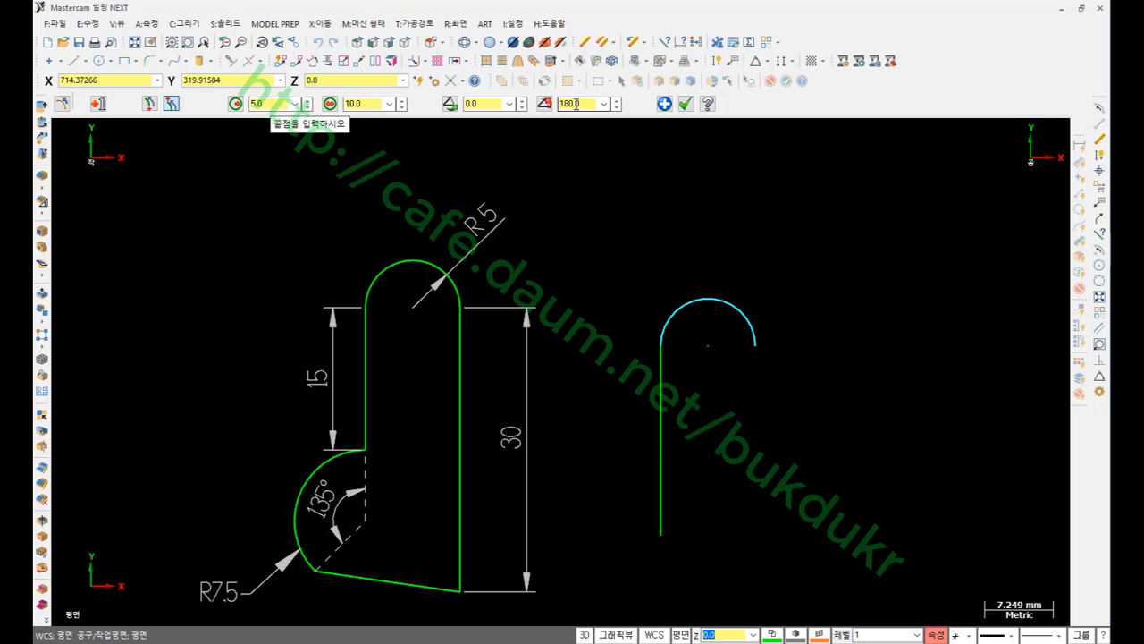
pyautogui.scroll(-1, 631, 152)
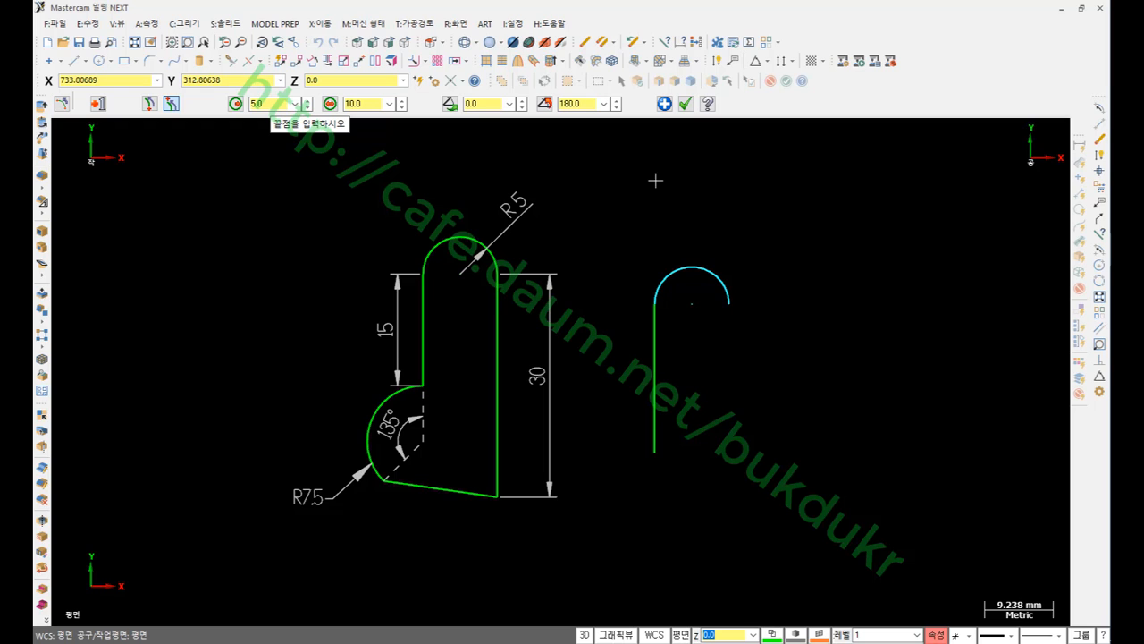
# Draw a vertical line 15 mm long downward from the free end of the R5 arc.
pyautogui.click(1100, 124)
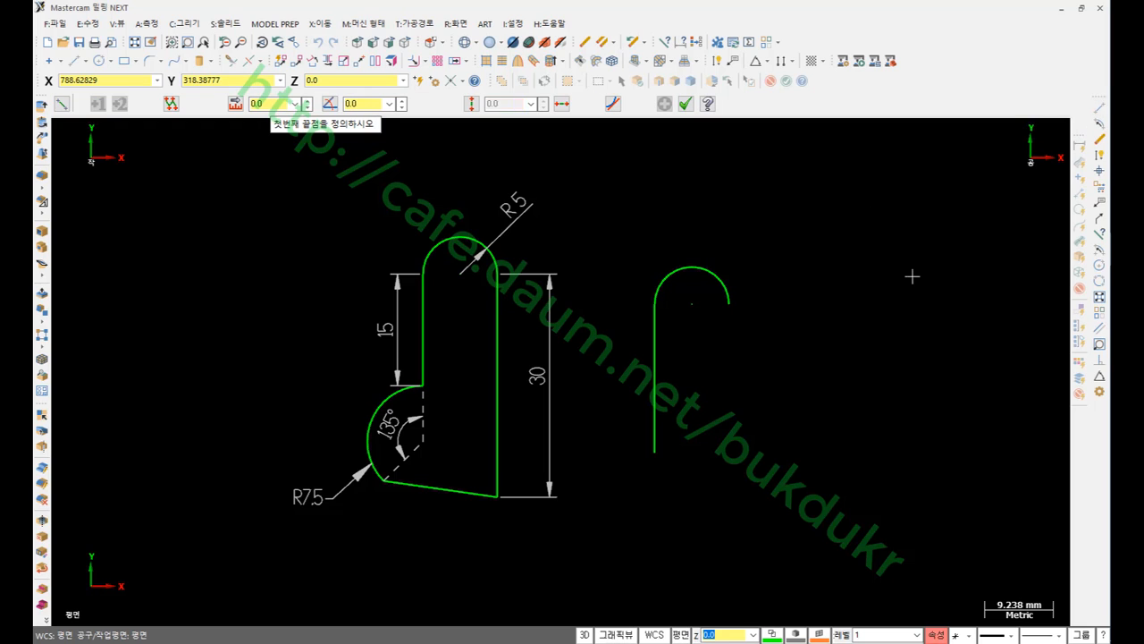
pyautogui.click(729, 304)
pyautogui.click(725, 412)
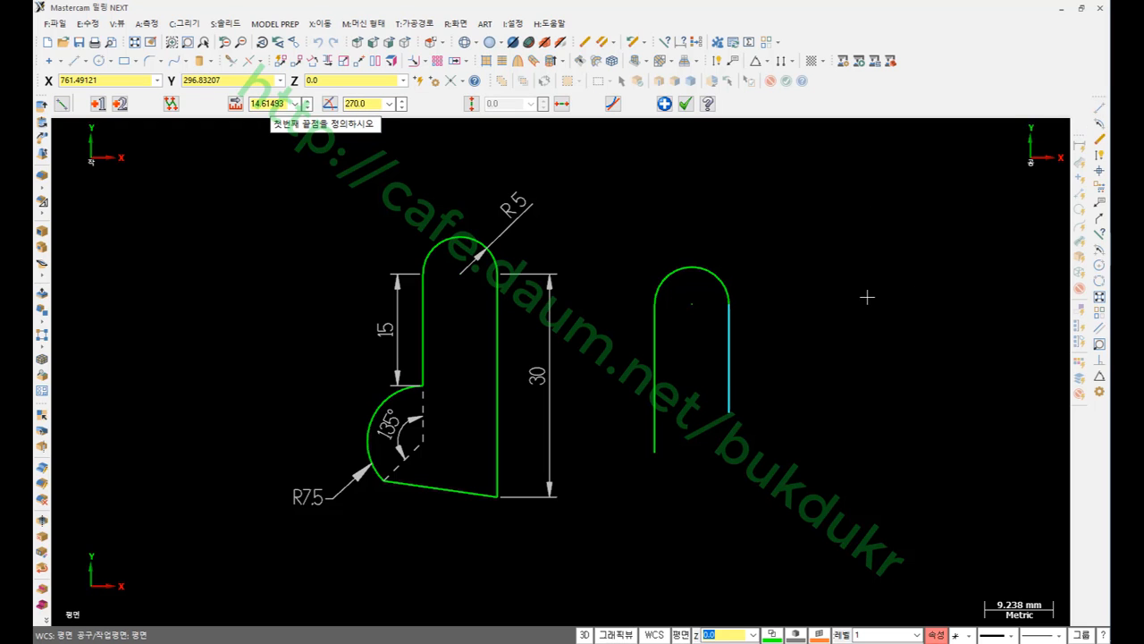
pyautogui.write('l')
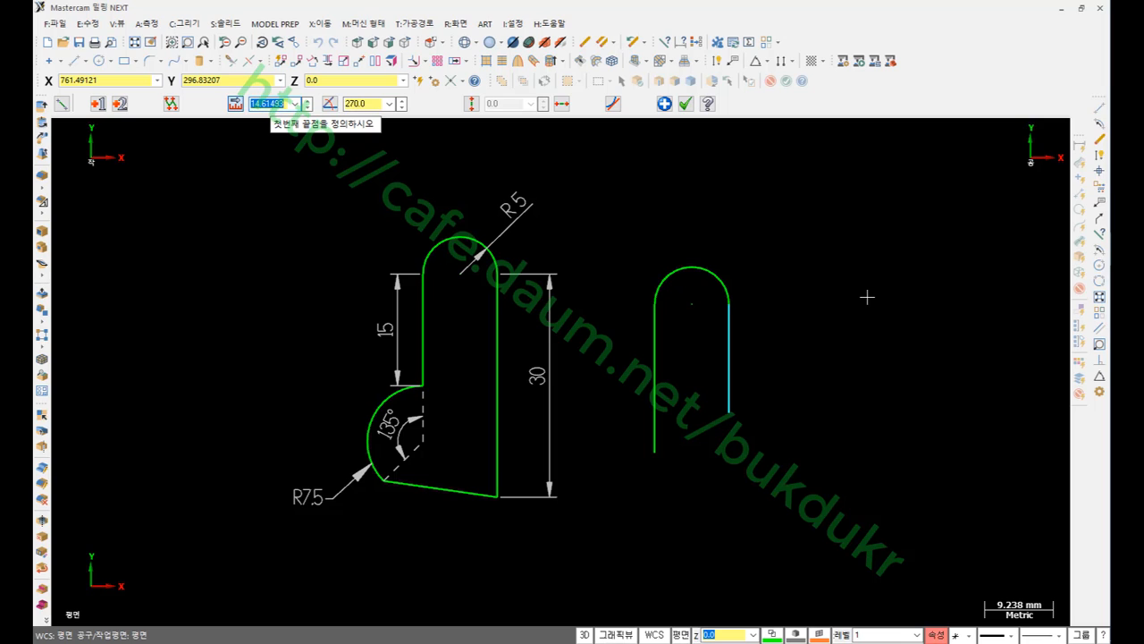
pyautogui.write('15')
pyautogui.press('Return')
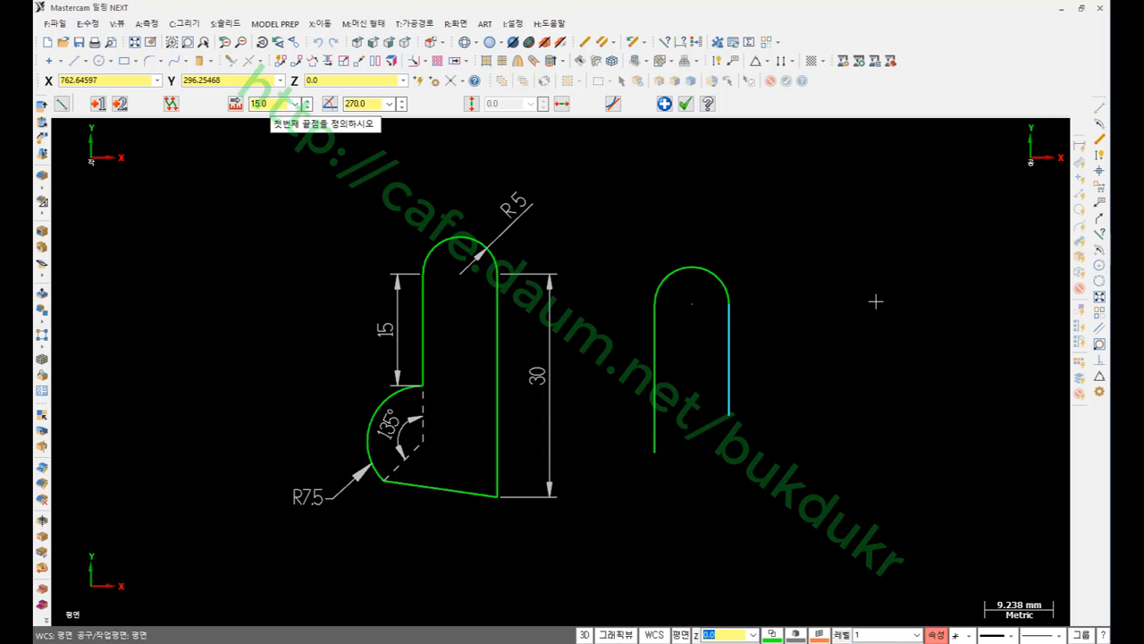
pyautogui.click(729, 416)
# Draw an R7.5 arc ending at the 15 mm line's lower end, with start angle 90-135 and end angle 90.
pyautogui.click(1100, 127)
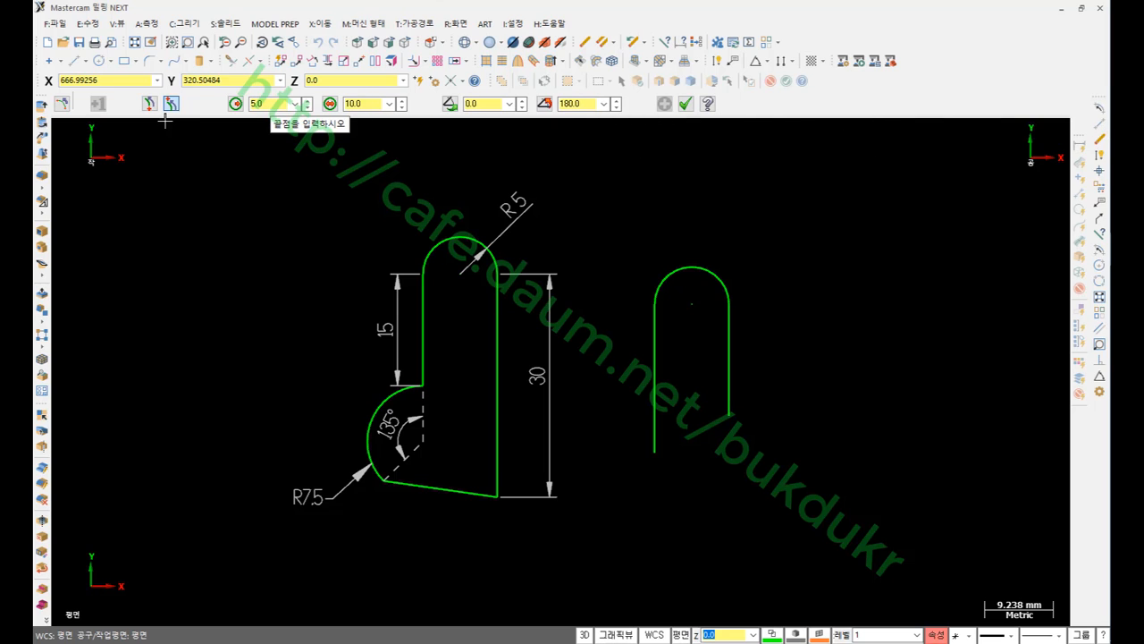
pyautogui.click(729, 415)
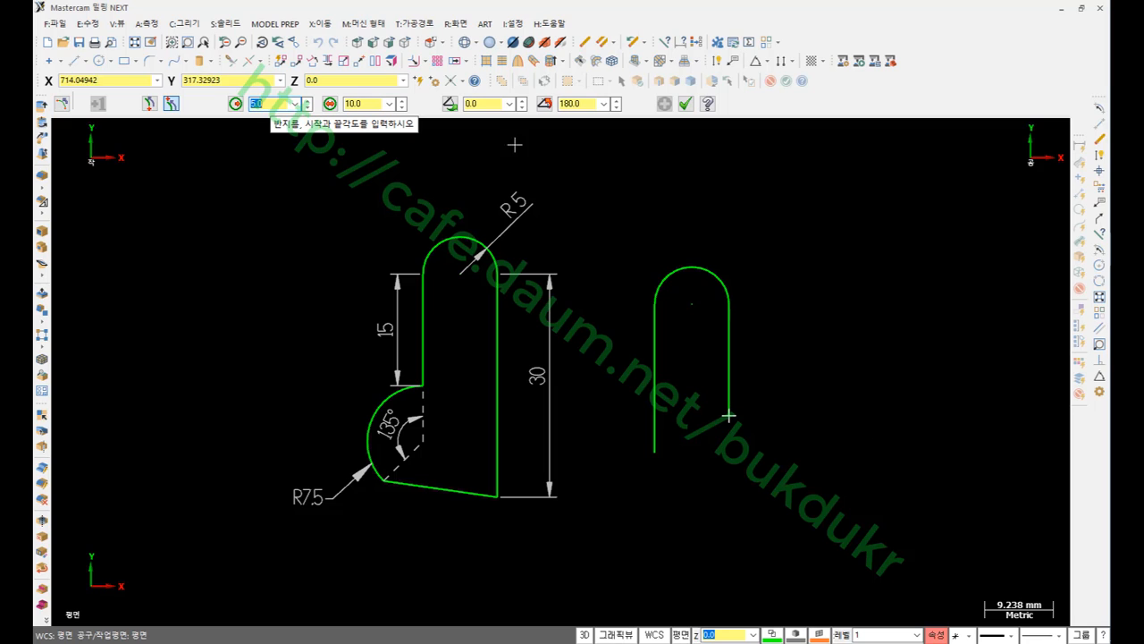
pyautogui.click(295, 105)
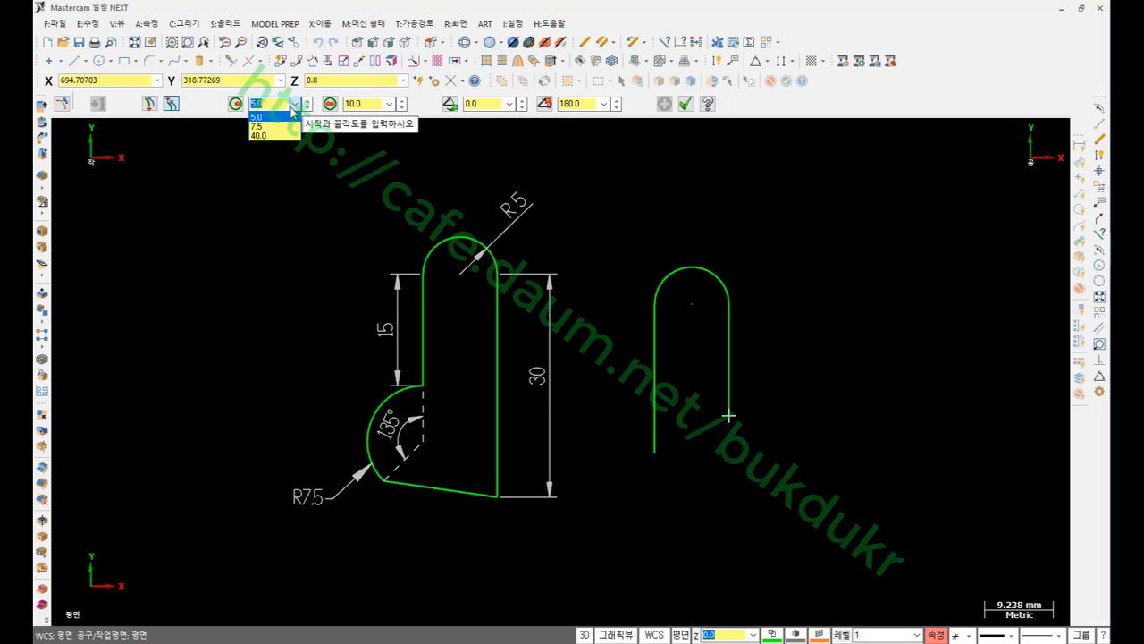
pyautogui.click(265, 126)
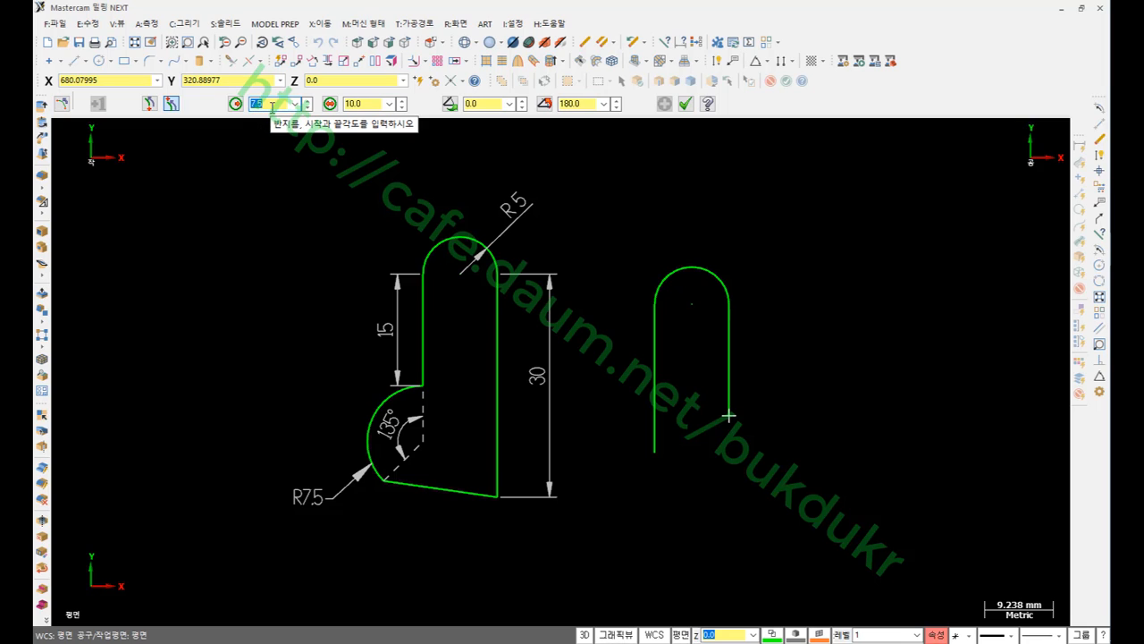
pyautogui.click(488, 103)
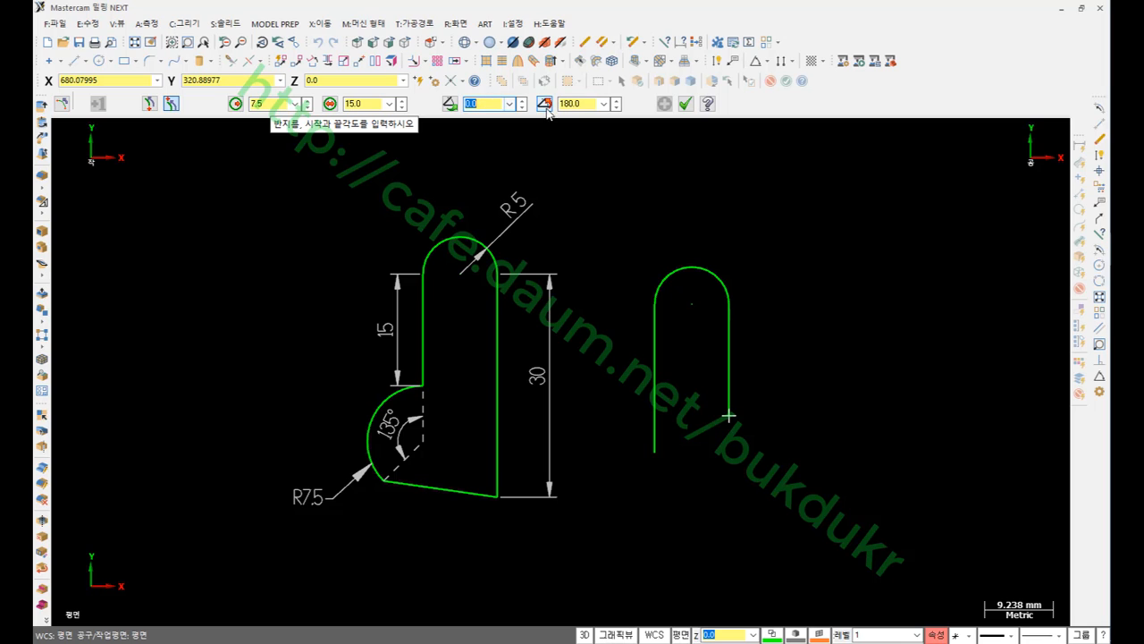
pyautogui.click(581, 103)
pyautogui.write('90')
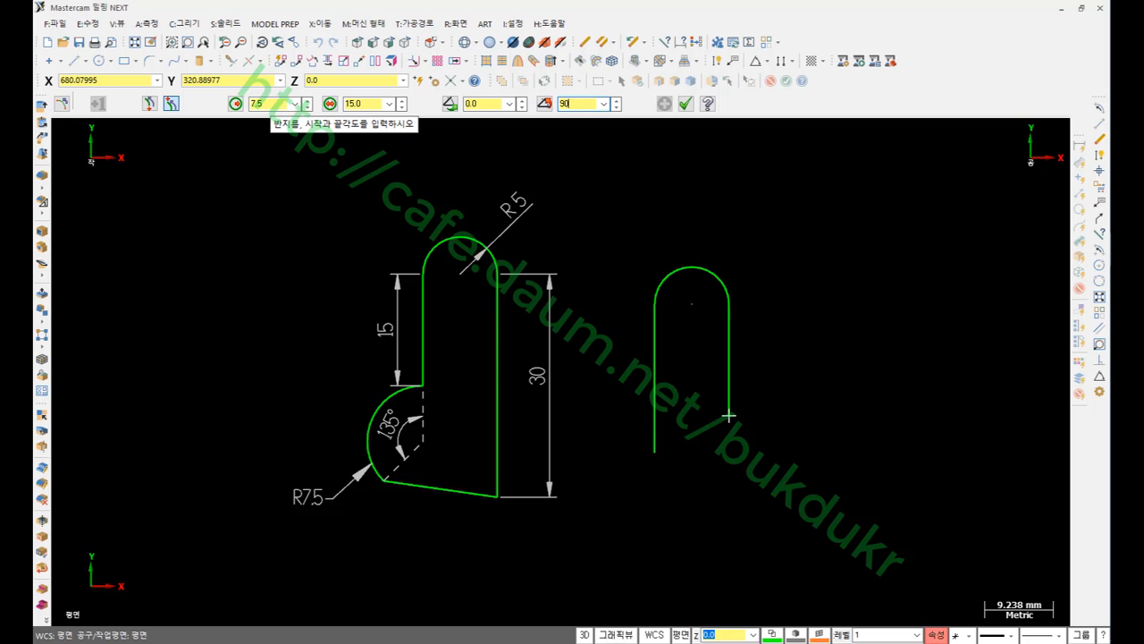
pyautogui.press('Return')
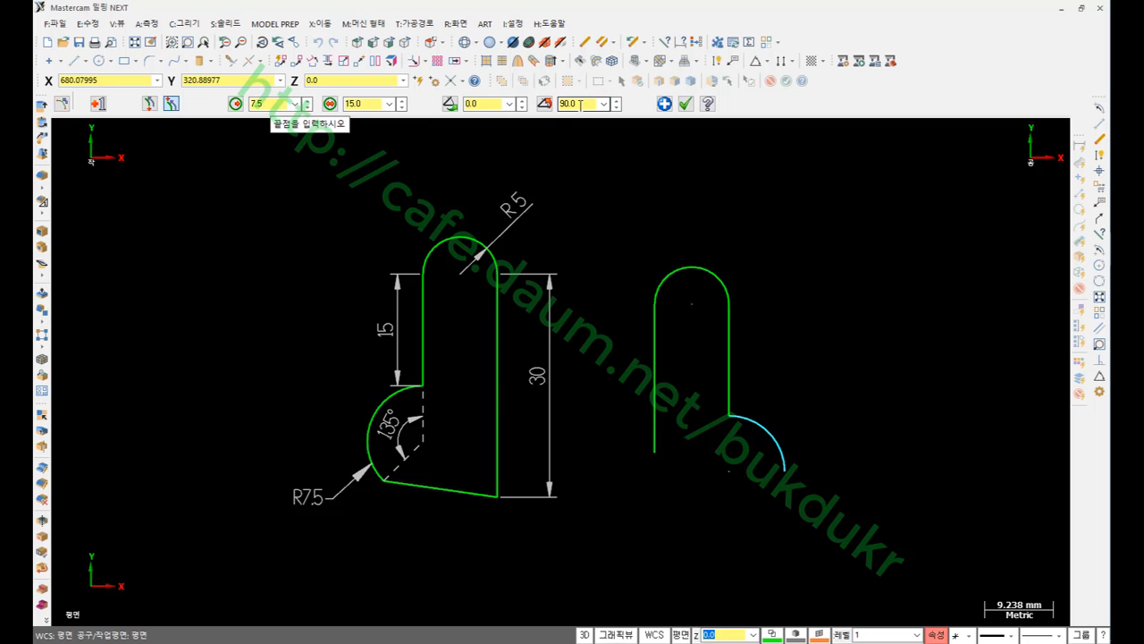
pyautogui.click(485, 103)
pyautogui.write('90-135')
pyautogui.press('Return')
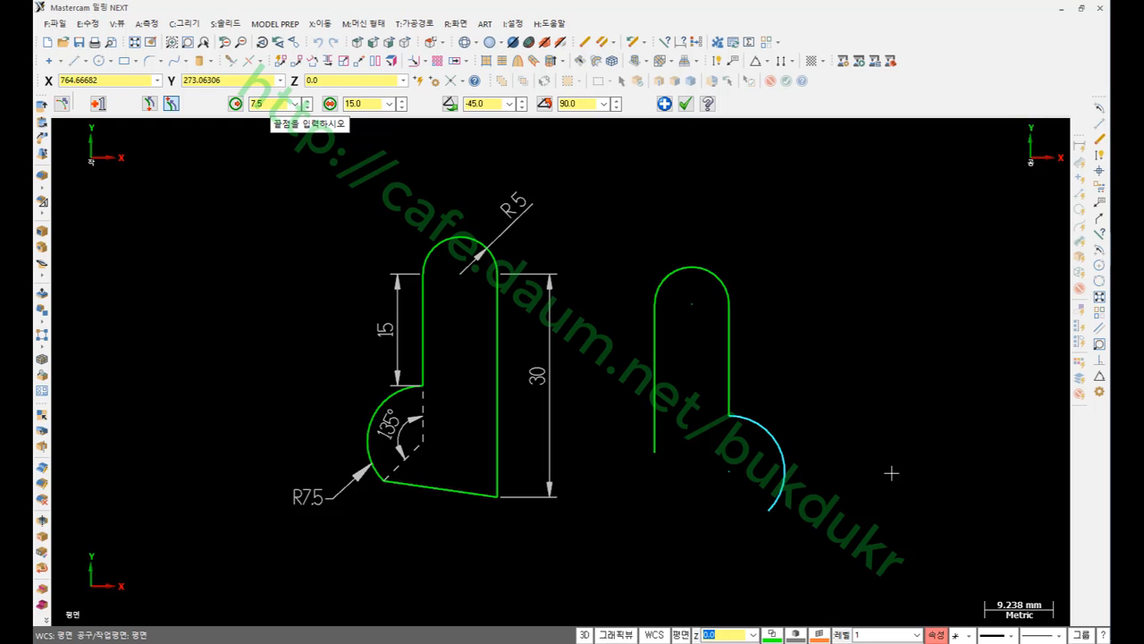
# Close the profile with a line from the R7.5 arc's lower end to the 20 mm line's lower end.
pyautogui.click(1099, 123)
pyautogui.click(769, 510)
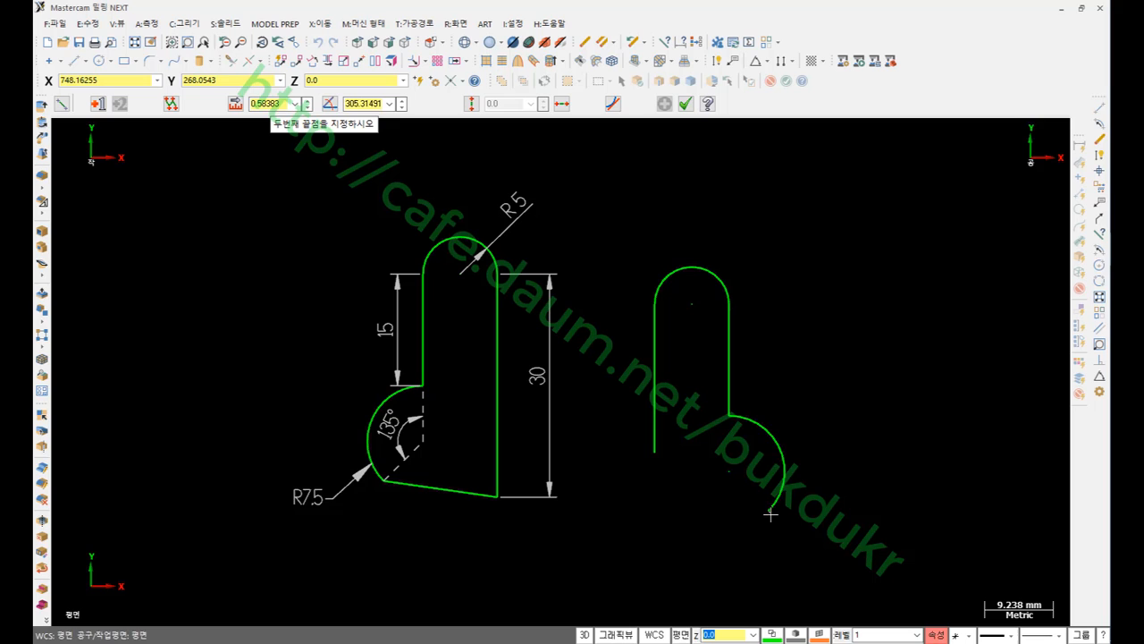
pyautogui.click(657, 456)
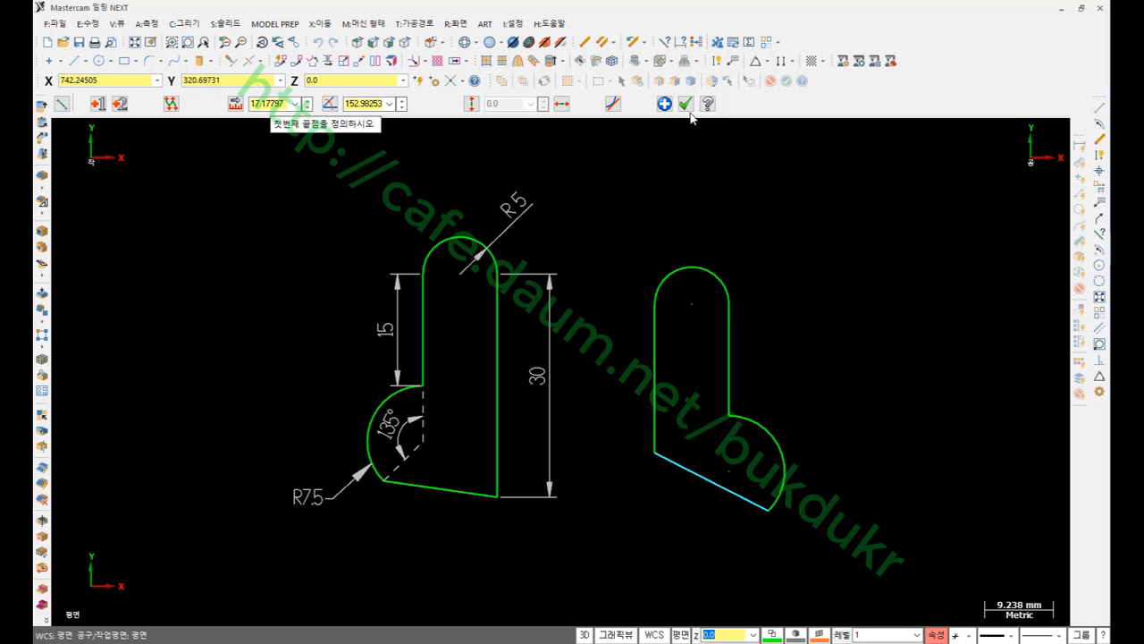
# Draw two reference lines joining the R7.5 arc's centre to its upper and lower endpoints.
pyautogui.scroll(2, 859, 450)
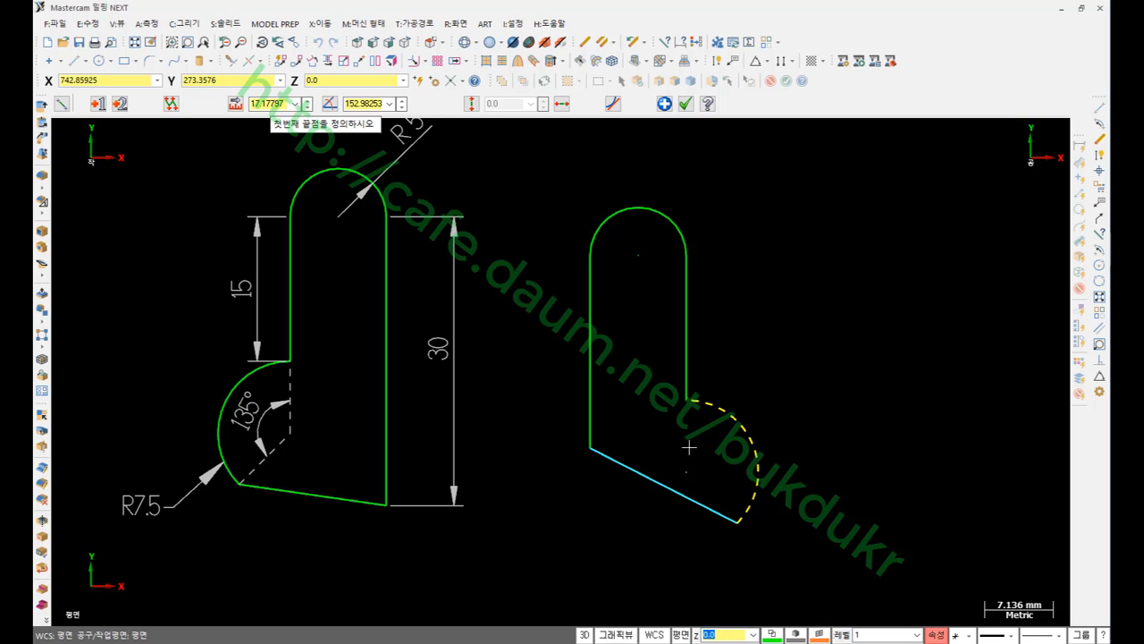
pyautogui.click(687, 400)
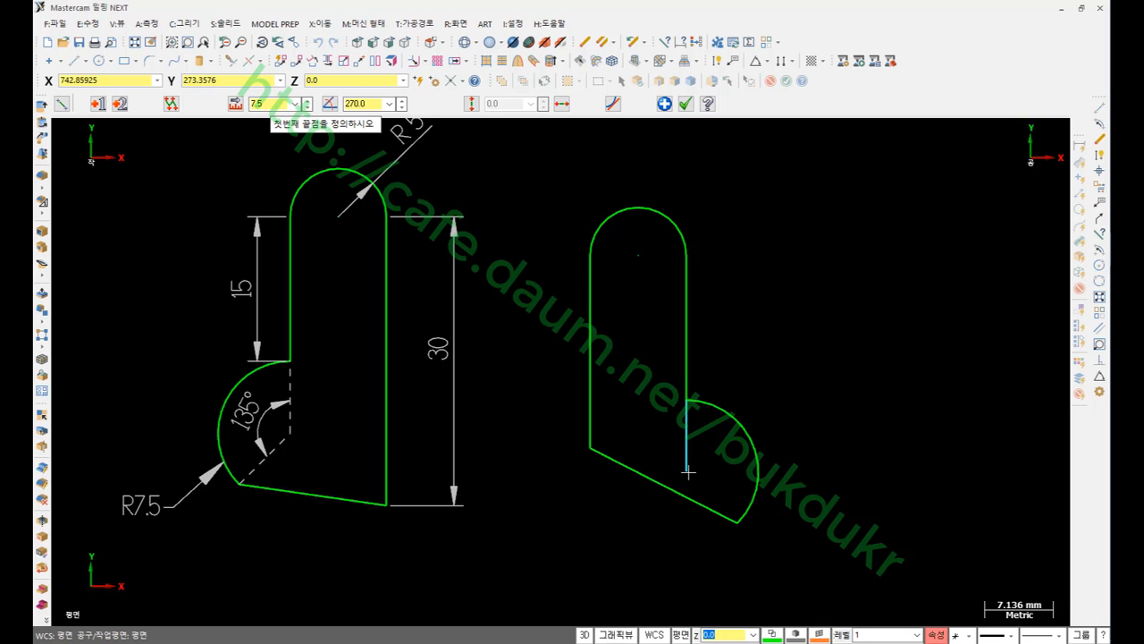
pyautogui.click(689, 473)
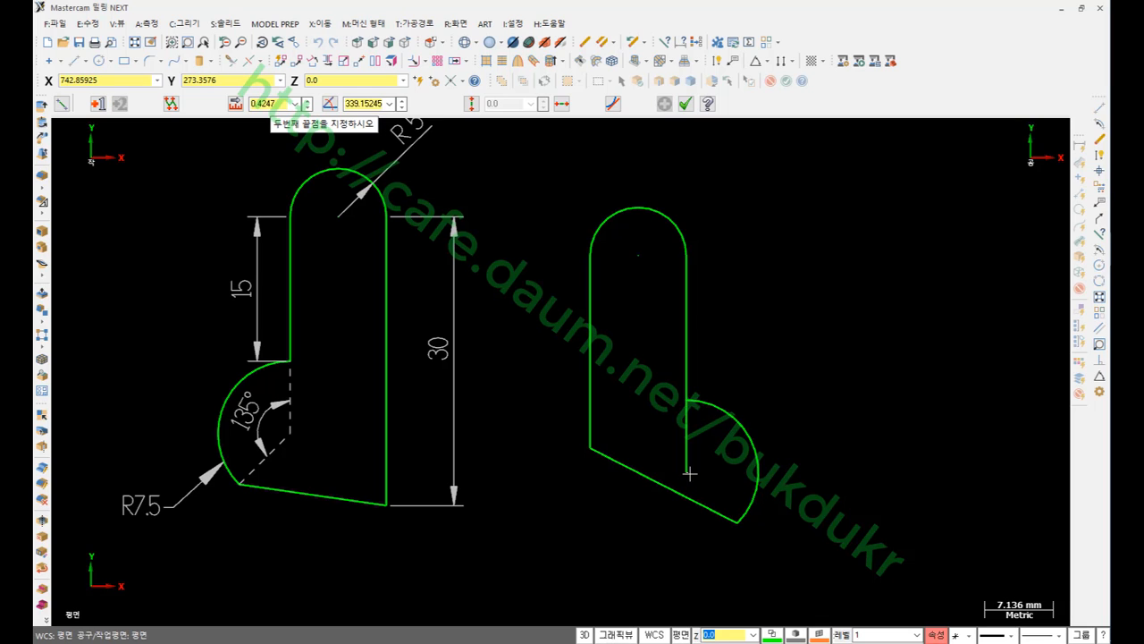
pyautogui.click(738, 518)
pyautogui.click(686, 104)
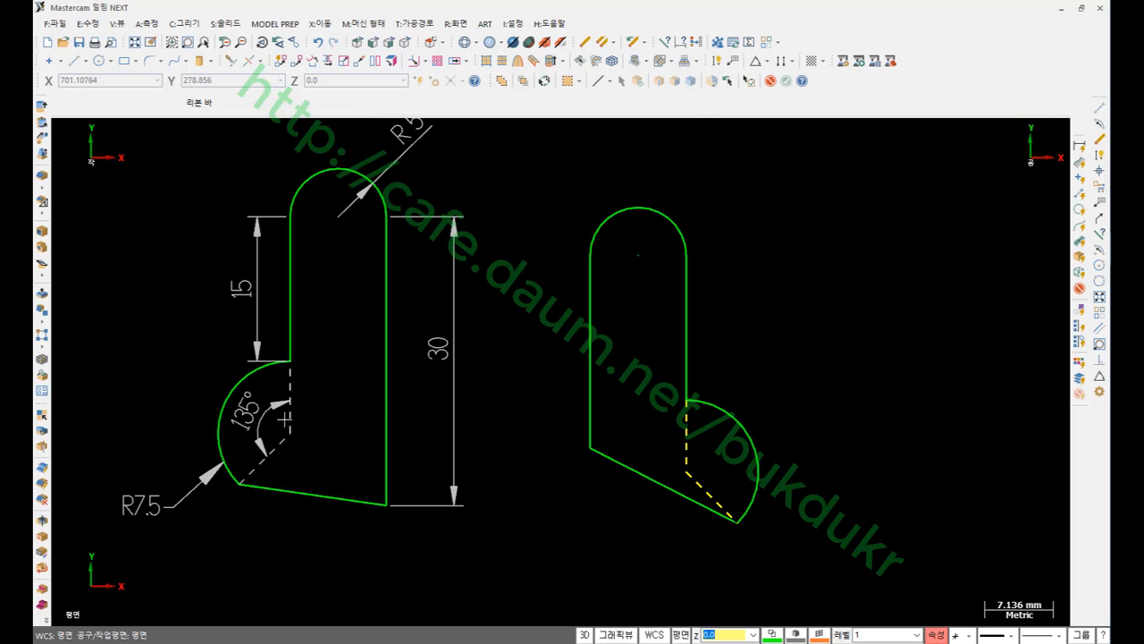
# Match the attributes of the two selected reference lines to the original drawing's dashed reference line.
pyautogui.click(934, 635)
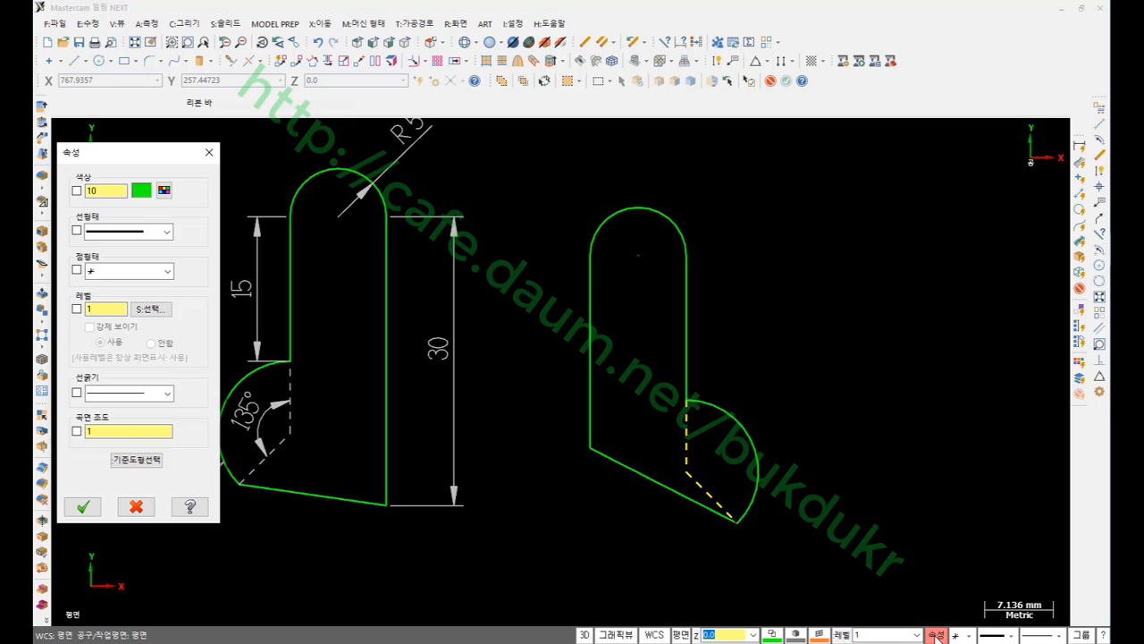
pyautogui.click(136, 460)
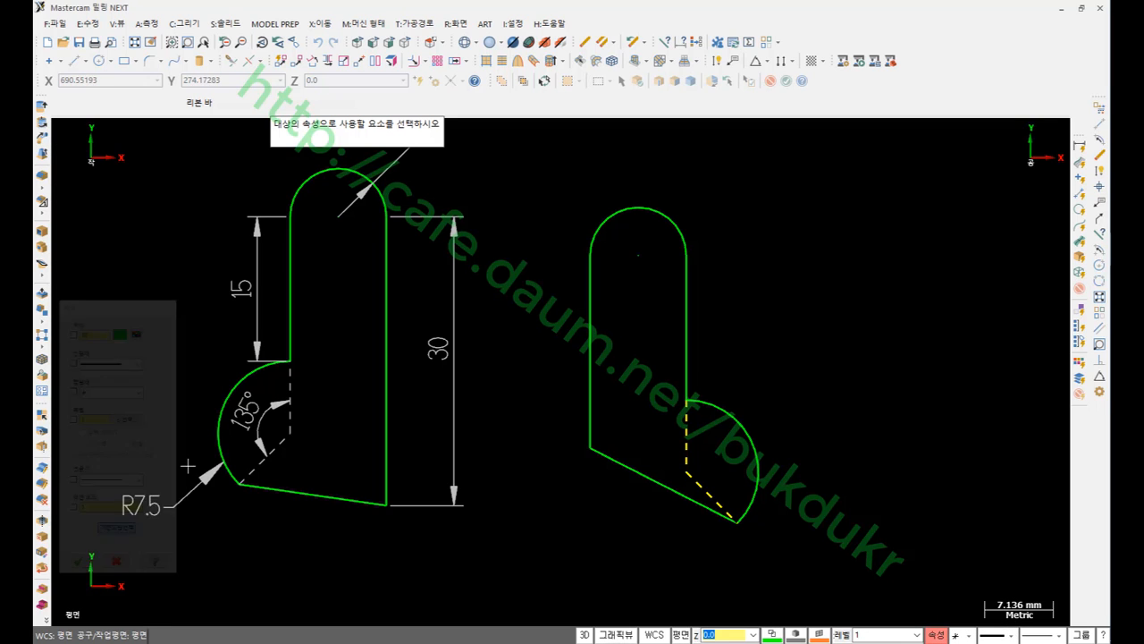
pyautogui.click(268, 458)
pyautogui.click(82, 507)
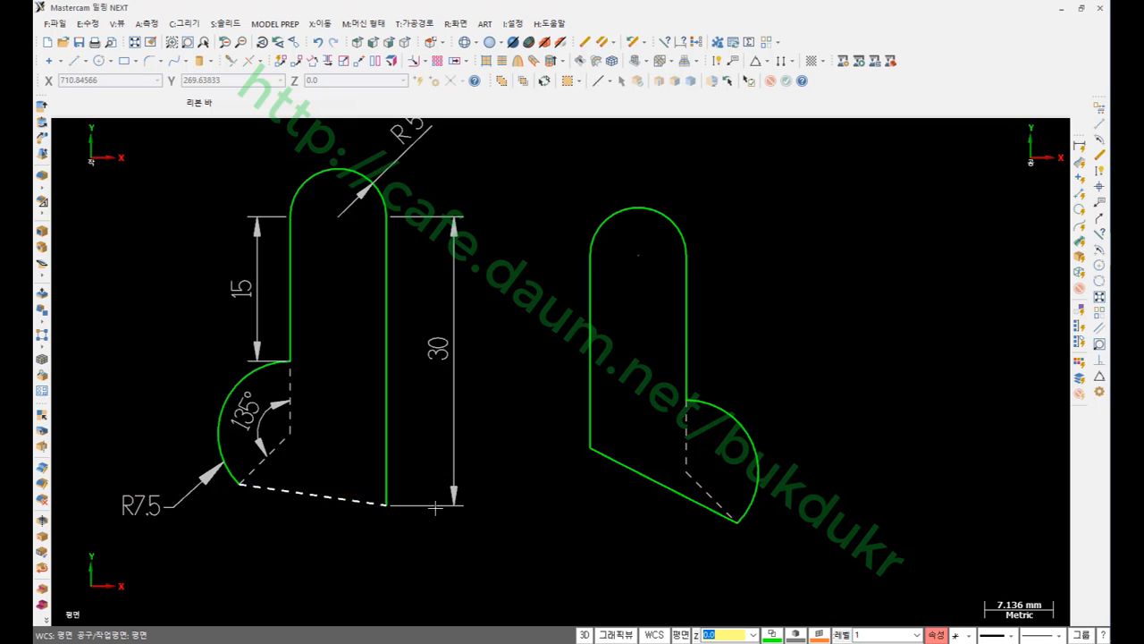
pyautogui.scroll(1, 640, 295)
pyautogui.scroll(-1, 735, 345)
pyautogui.click(664, 216)
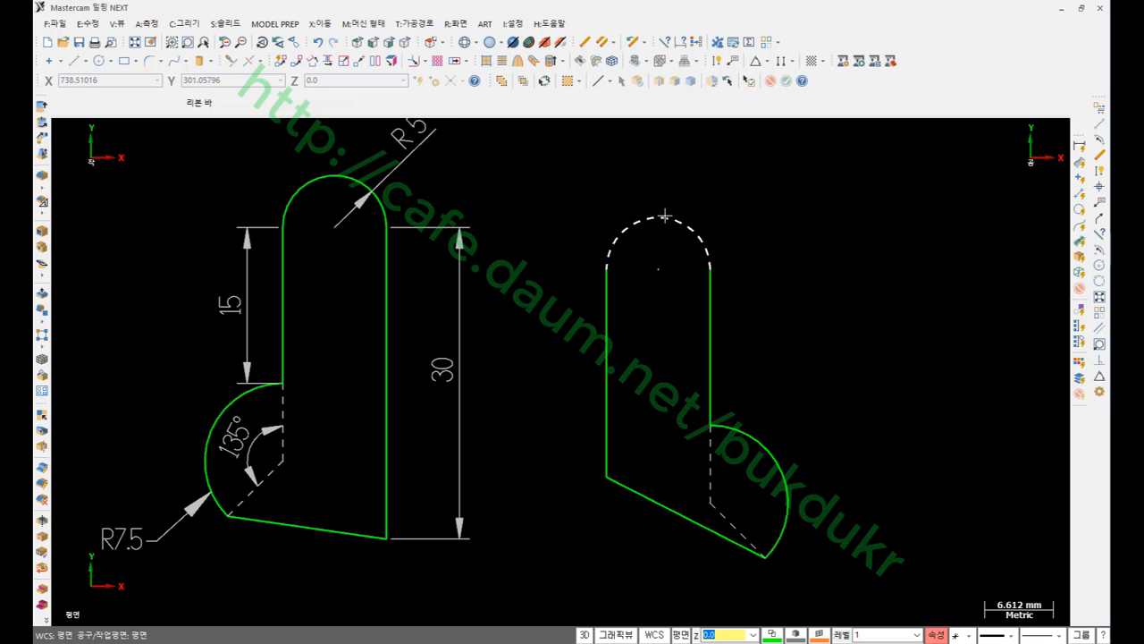
pyautogui.press('Escape')
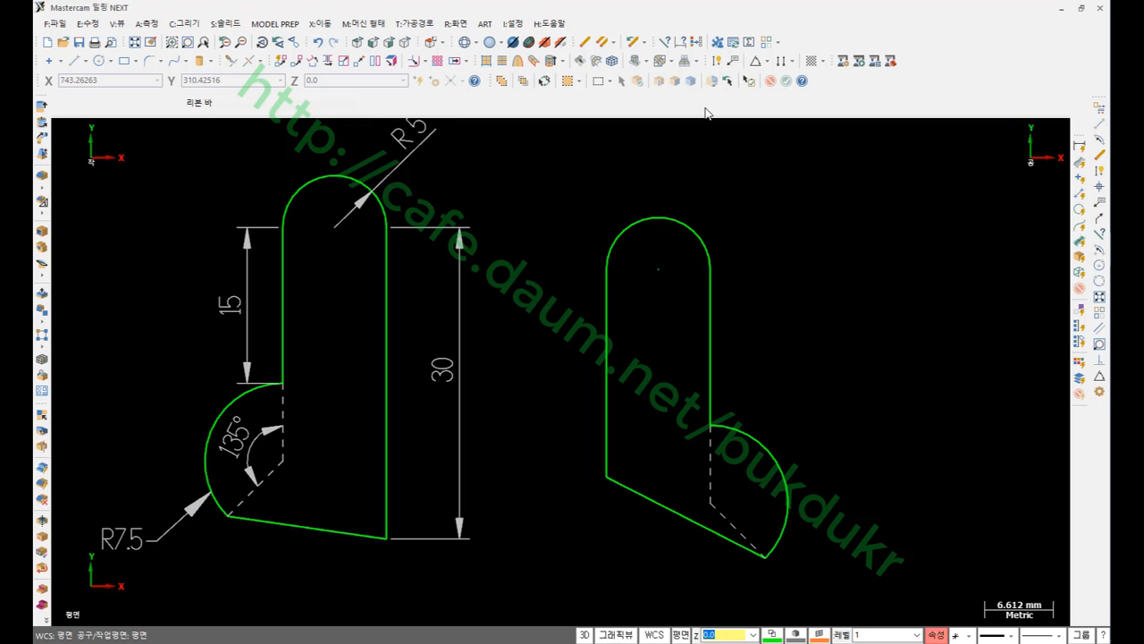
# Dimension the lengths of the new profile's two vertical lines, placing each dimension outside the shape.
pyautogui.click(731, 61)
pyautogui.click(613, 309)
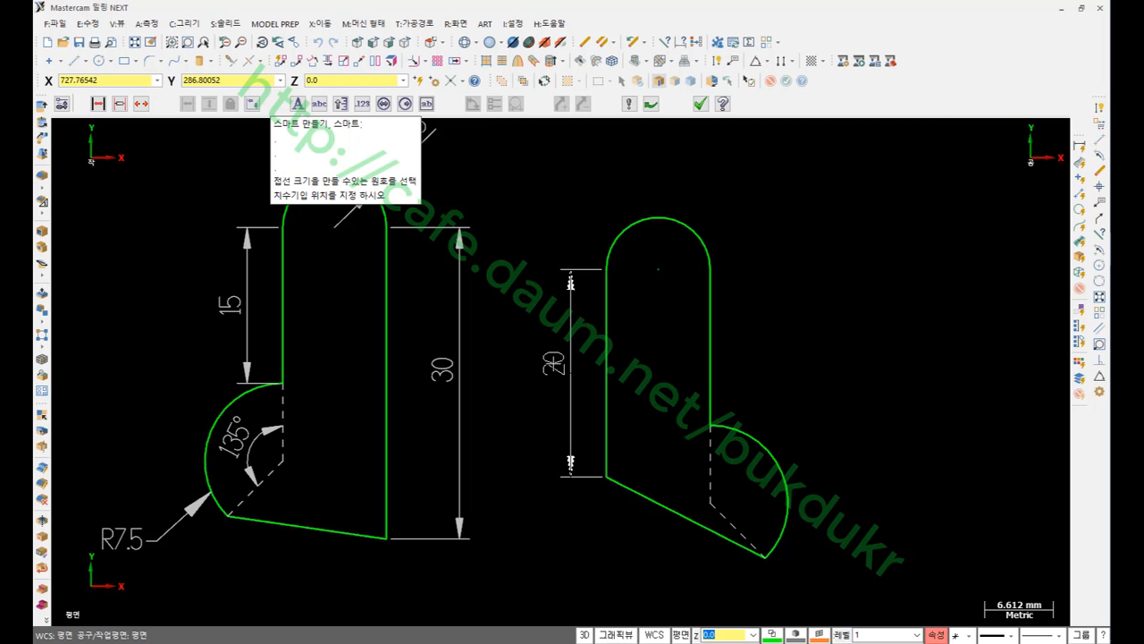
pyautogui.click(567, 371)
pyautogui.click(710, 321)
pyautogui.click(787, 327)
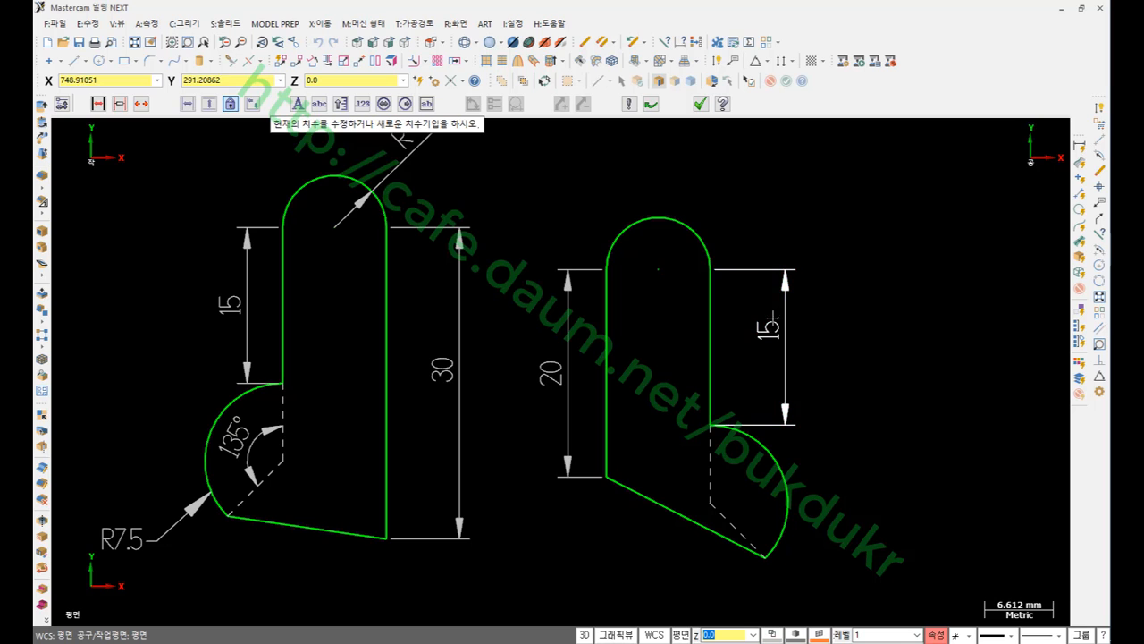
# Dimension the new profile's top arc as a radius, placing the text outside the arc at the upper right.
pyautogui.click(696, 225)
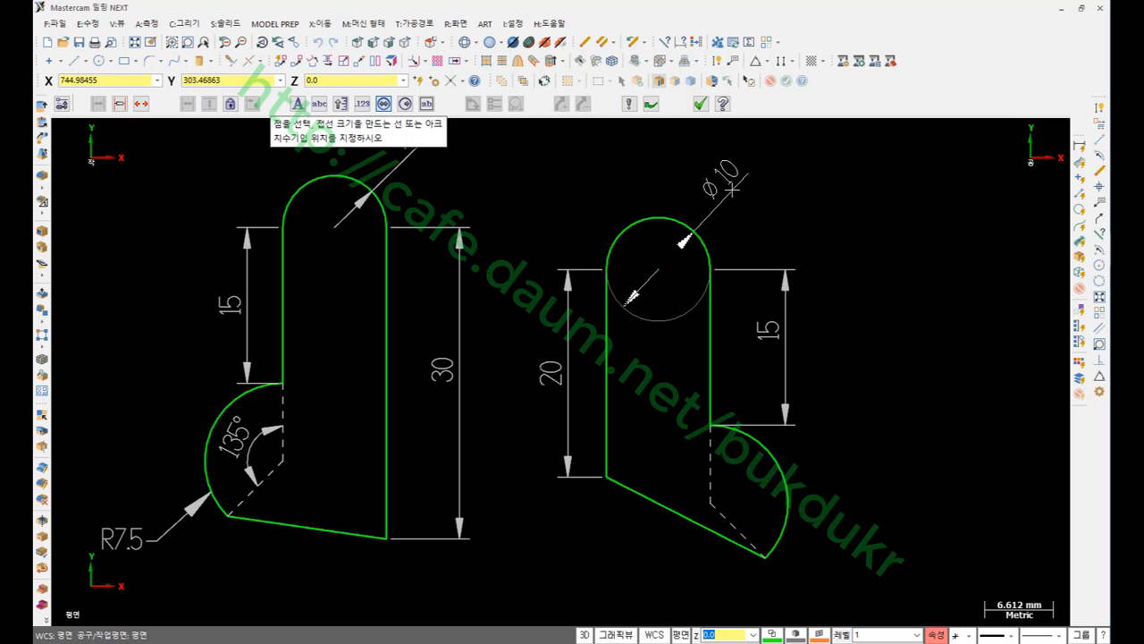
pyautogui.press('r')
pyautogui.click(742, 178)
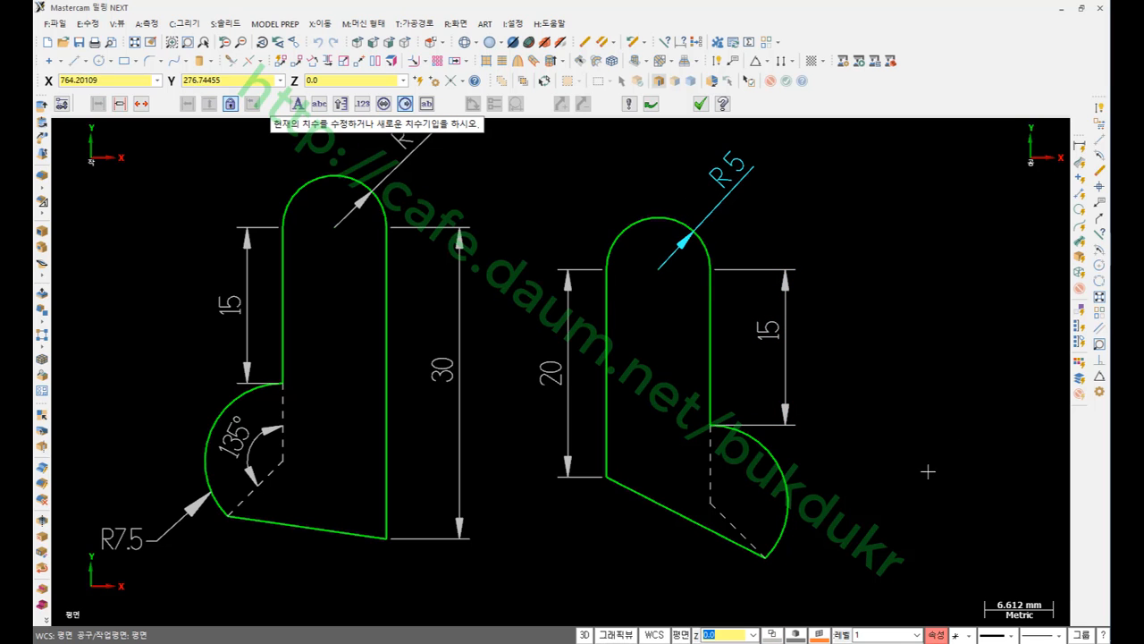
# Dimension the angle between the new profile's two dashed reference lines, placing the text inside the lower arc.
pyautogui.click(712, 483)
pyautogui.click(737, 527)
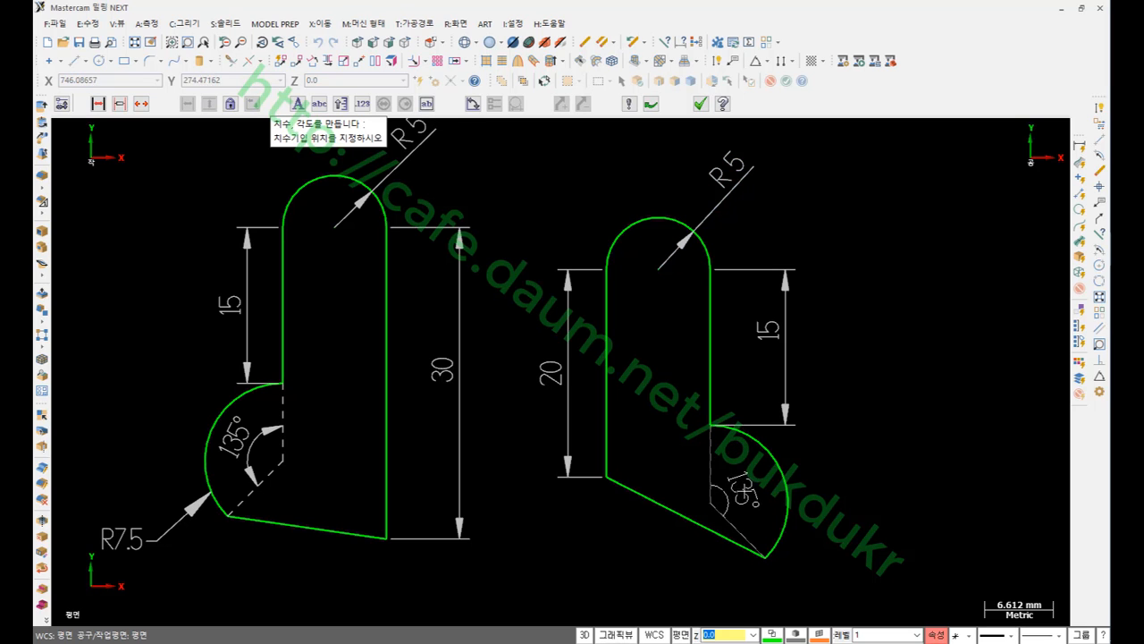
pyautogui.click(749, 487)
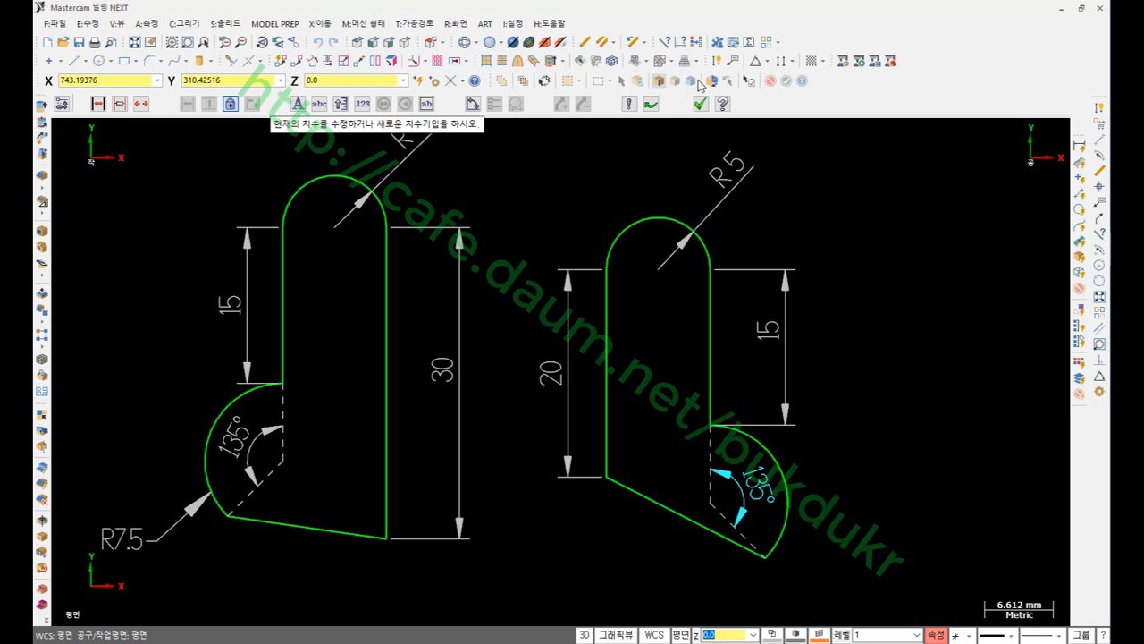
# Add an R7.5 label with a single leader pointing to the new profile's lower arc.
pyautogui.click(733, 62)
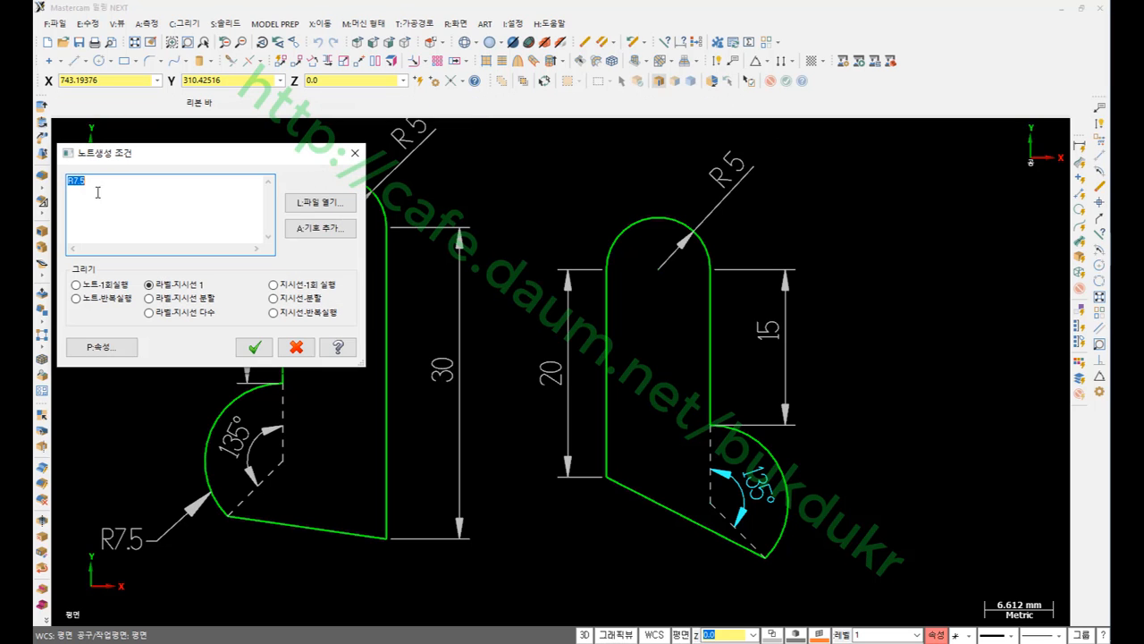
pyautogui.click(254, 347)
pyautogui.click(790, 508)
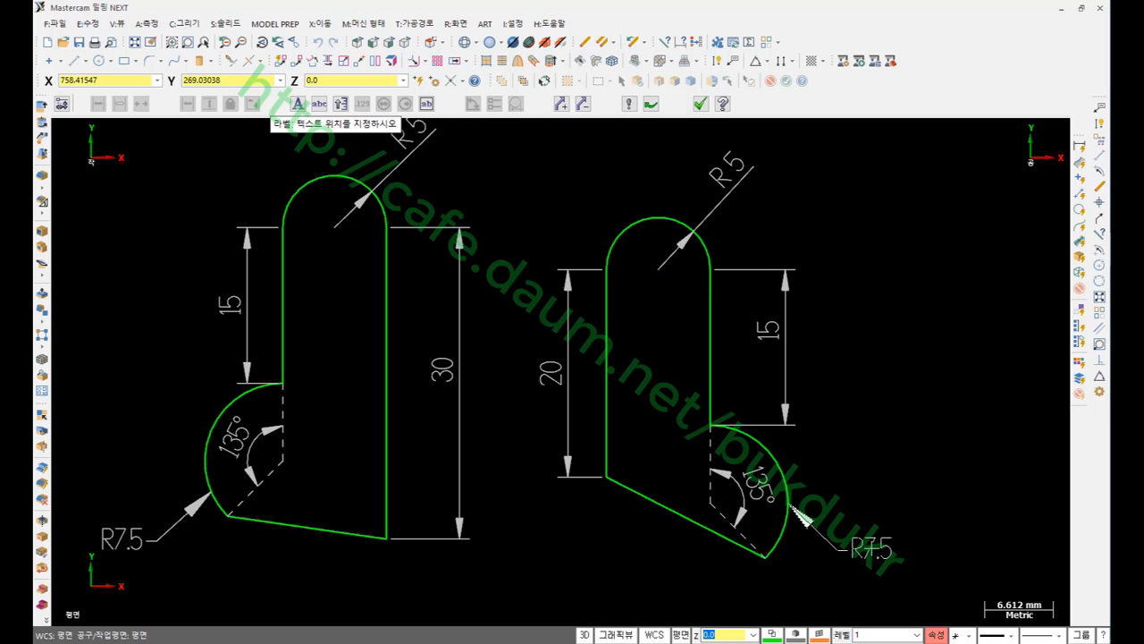
pyautogui.click(798, 516)
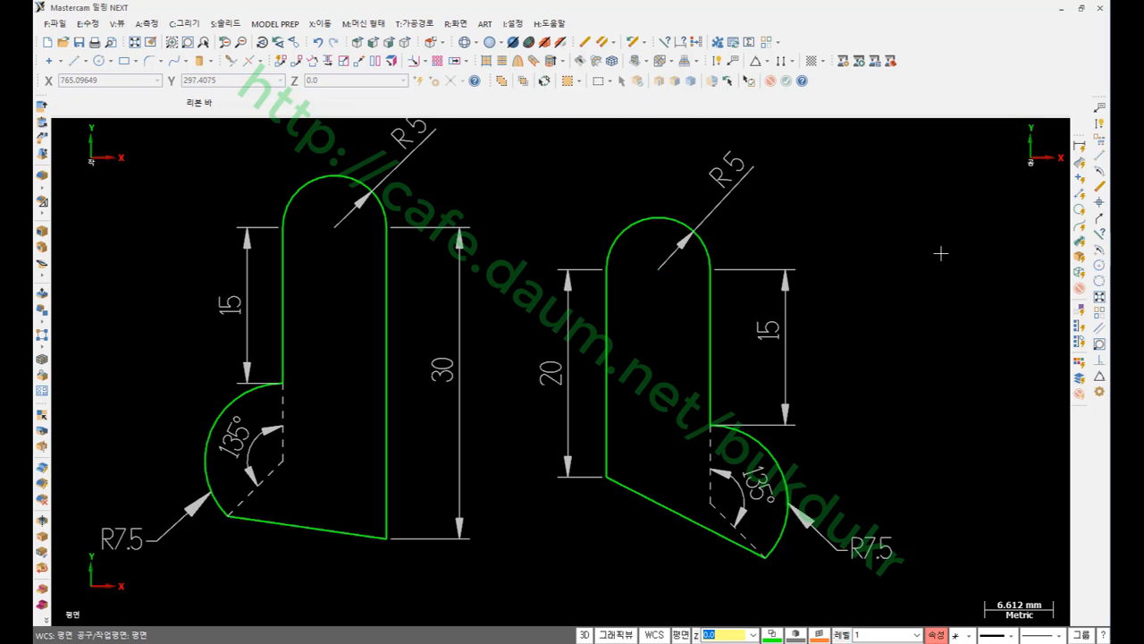